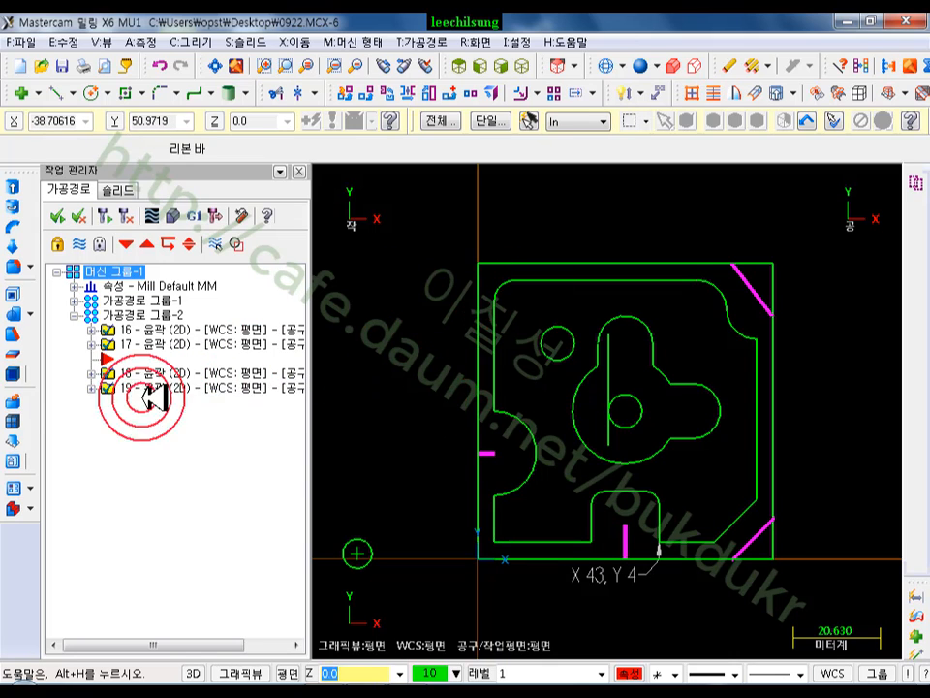
Step: Try enabling the entry point and exit point options in contour operation 19's lead in/out parameters
left_click(89, 388)
left_click(146, 401)
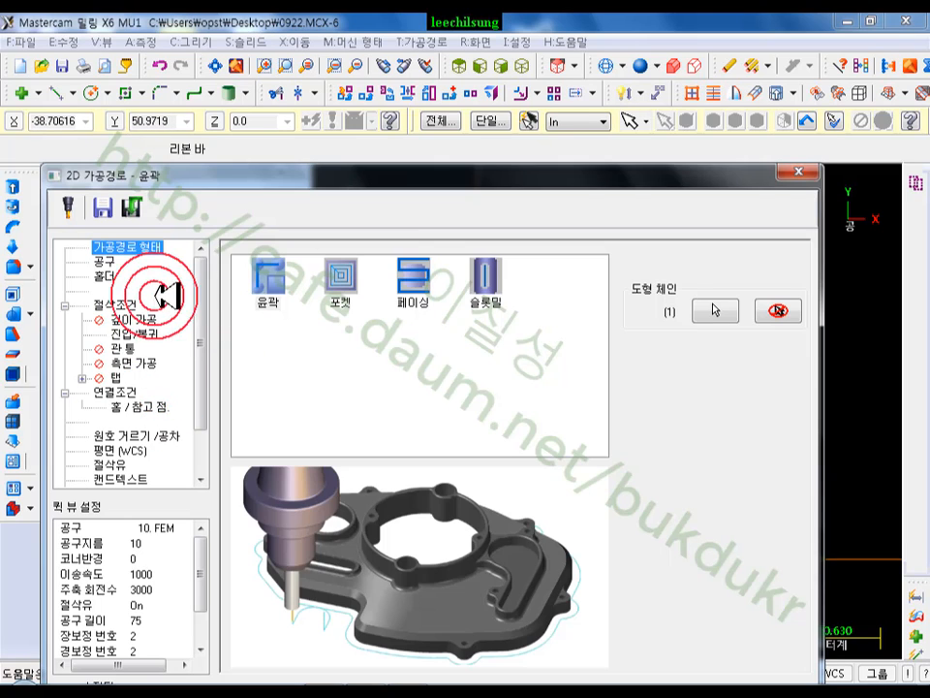
left_click(140, 332)
left_click(424, 202)
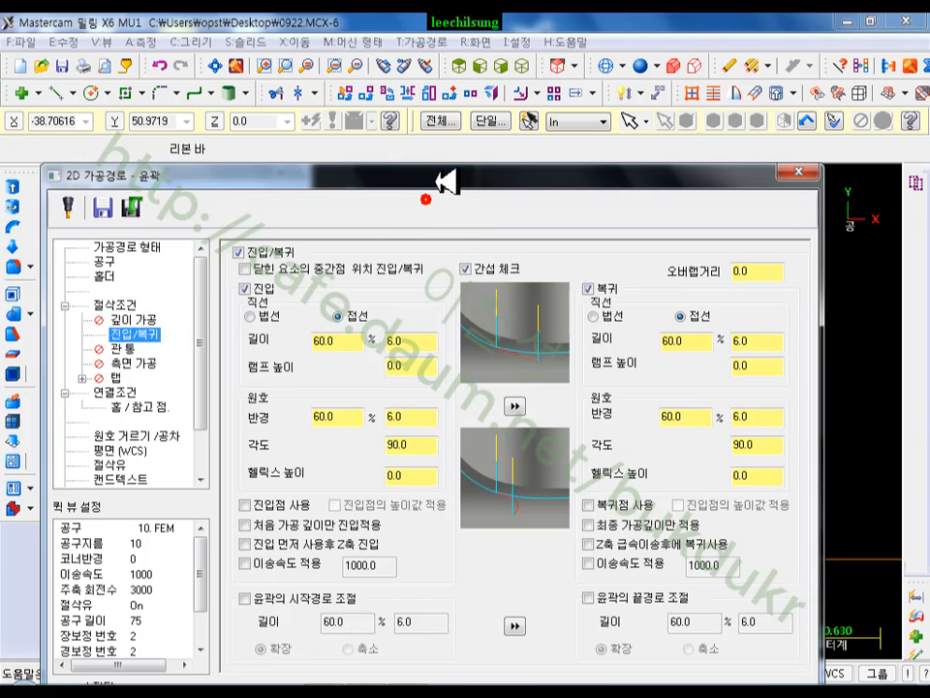
left_click_drag(441, 173, 462, 39)
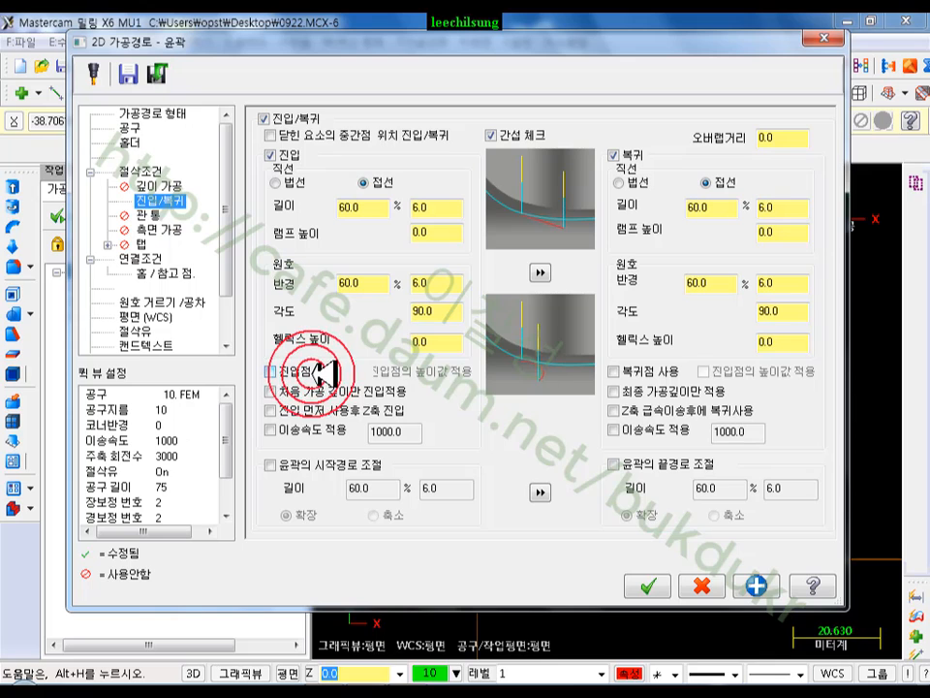
left_click(625, 371)
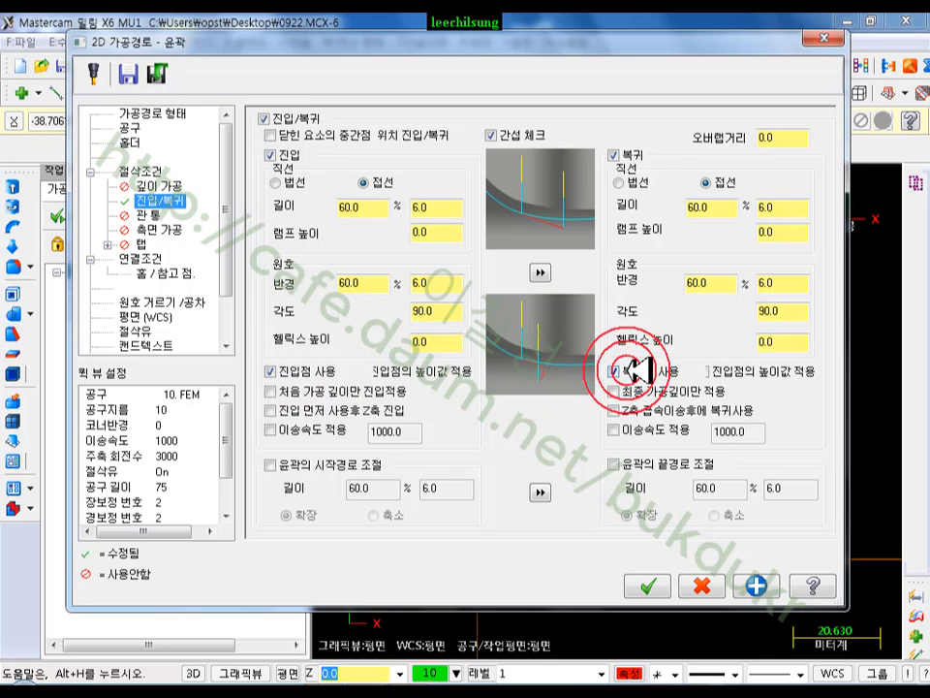
left_click(711, 583)
Step: Display only the selected operation's toolpath and examine where contour operation 16 enters and exits at the small circle outside the part
scroll(674, 389, "down", 1)
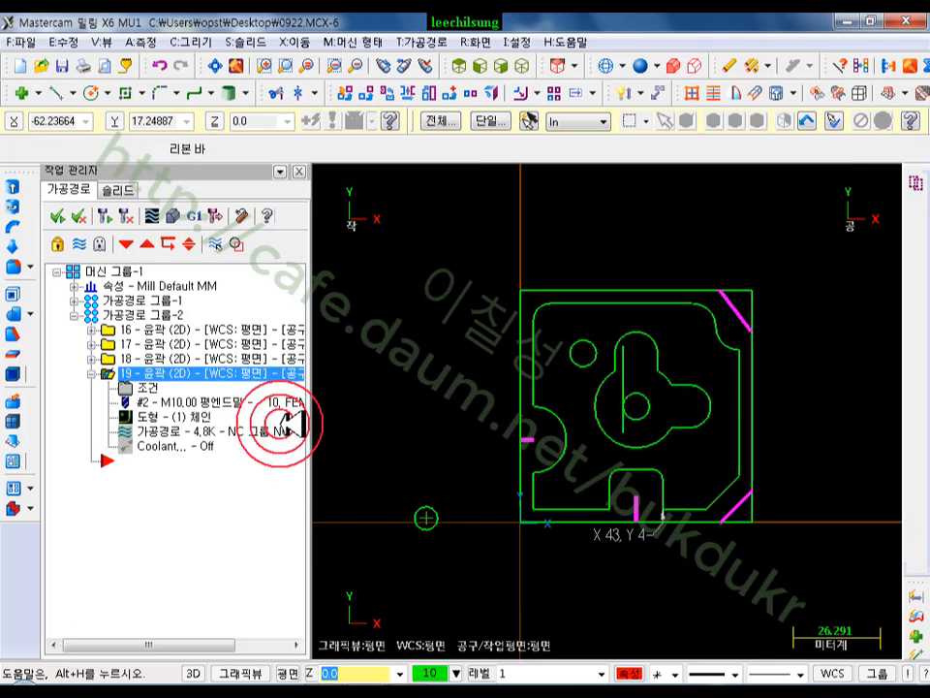
left_click(215, 244)
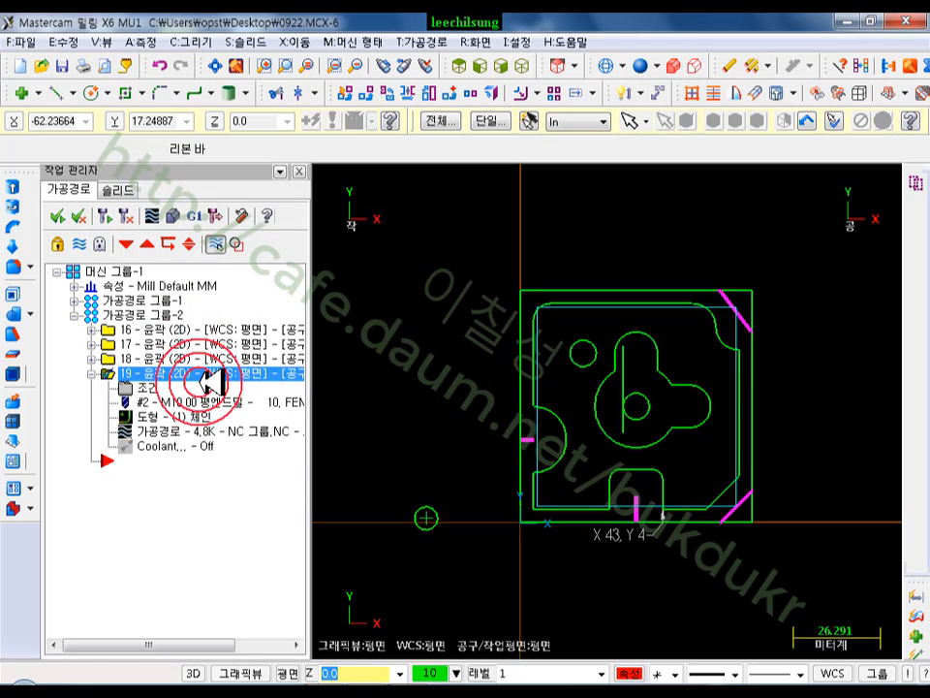
left_click(194, 344)
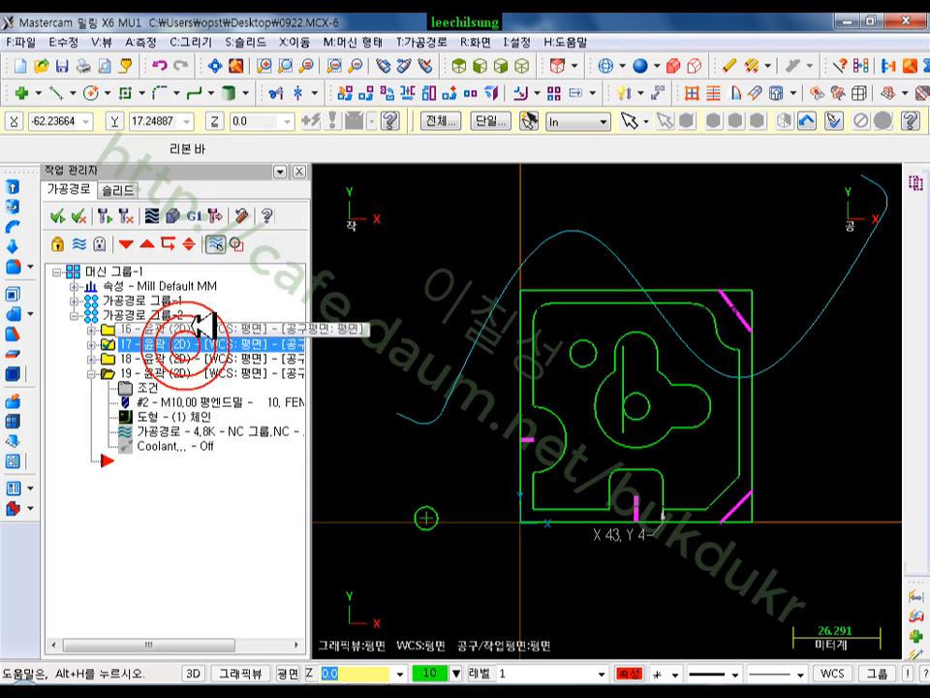
left_click(198, 329)
scroll(531, 536, "up", 1)
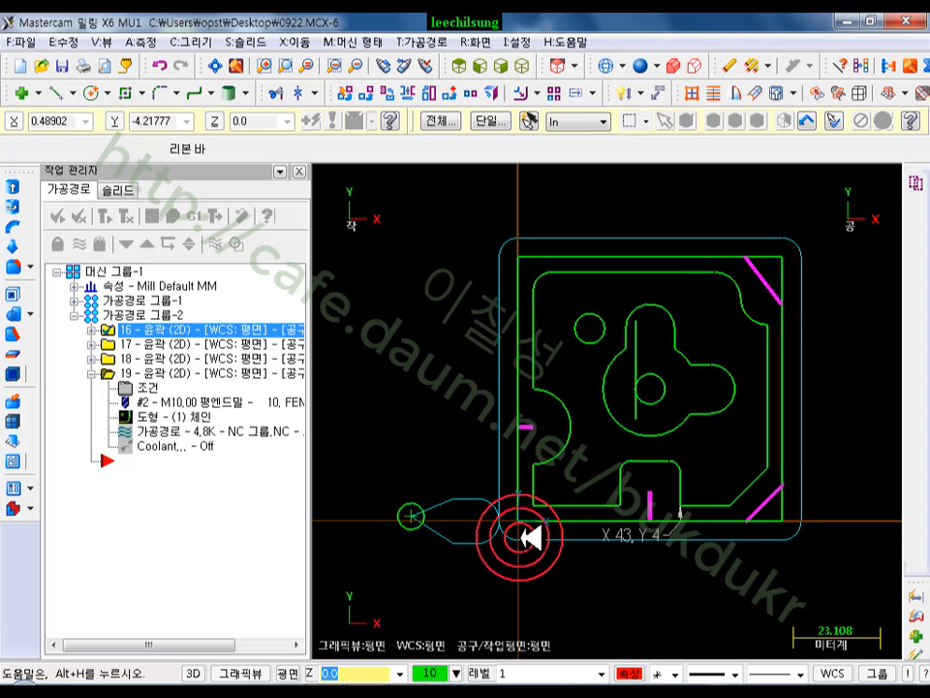
scroll(519, 536, "up", 1)
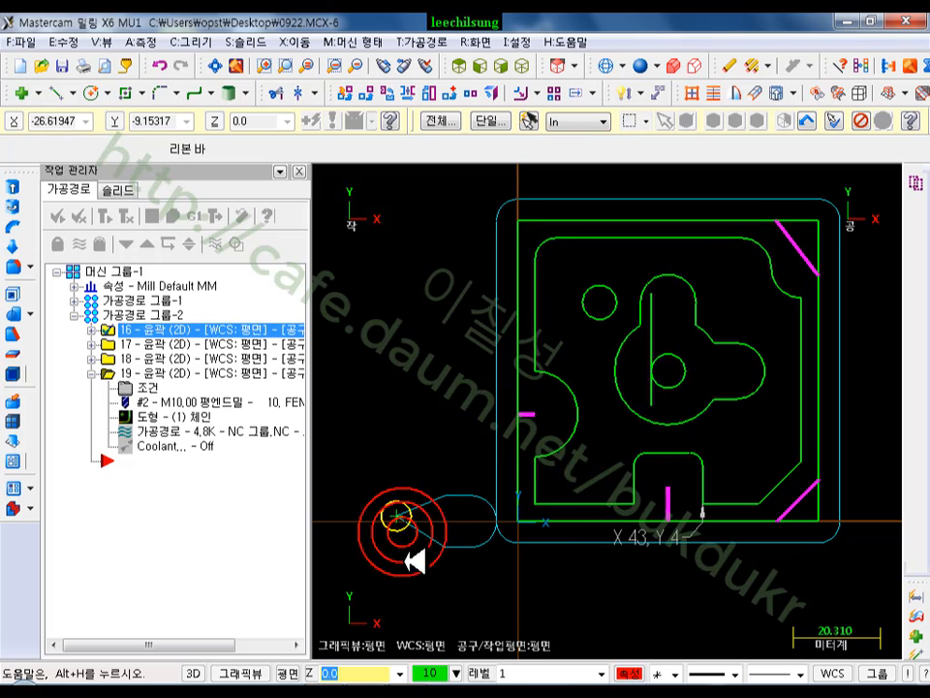
scroll(393, 508, "up", 12)
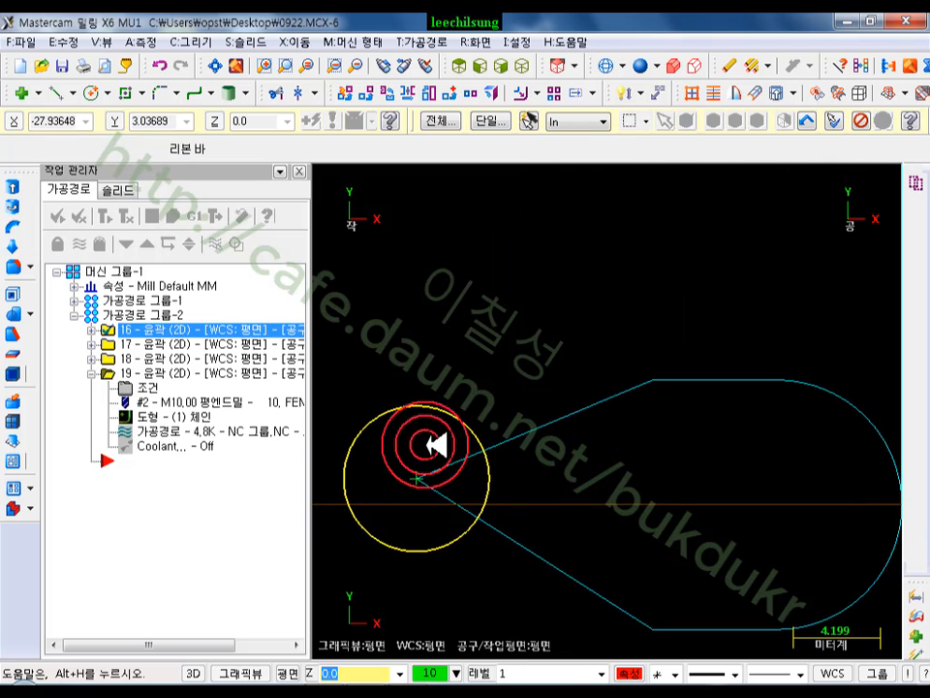
scroll(435, 445, "down", 2)
Step: Backplot contour operation 16 with the tool and its swept cut area shown, examining the entry and exit moves at the small circle
left_click(100, 329)
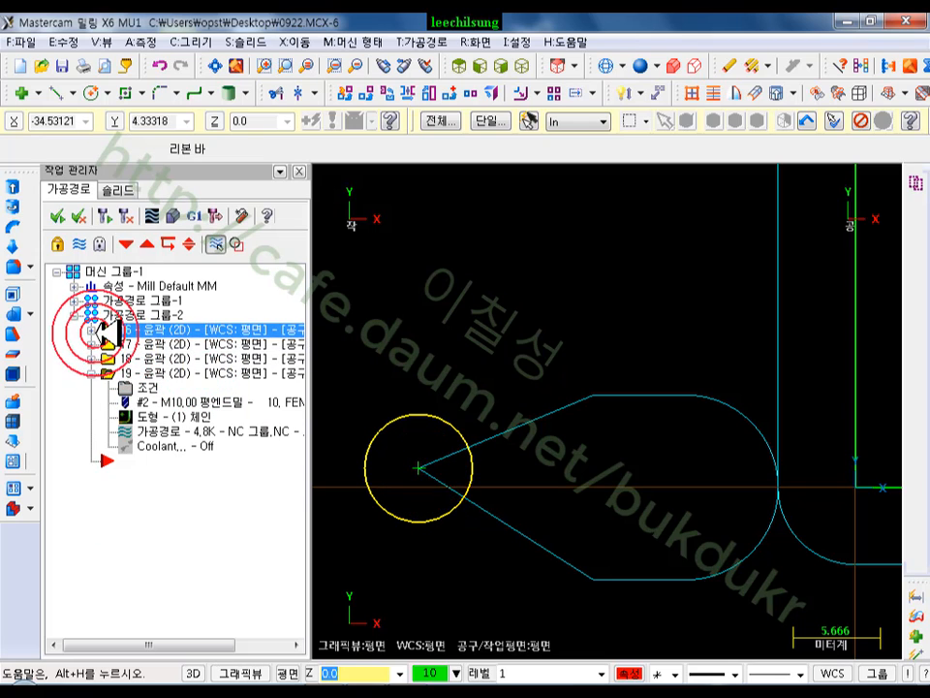
left_click(92, 330)
left_click(175, 387)
left_click(223, 289)
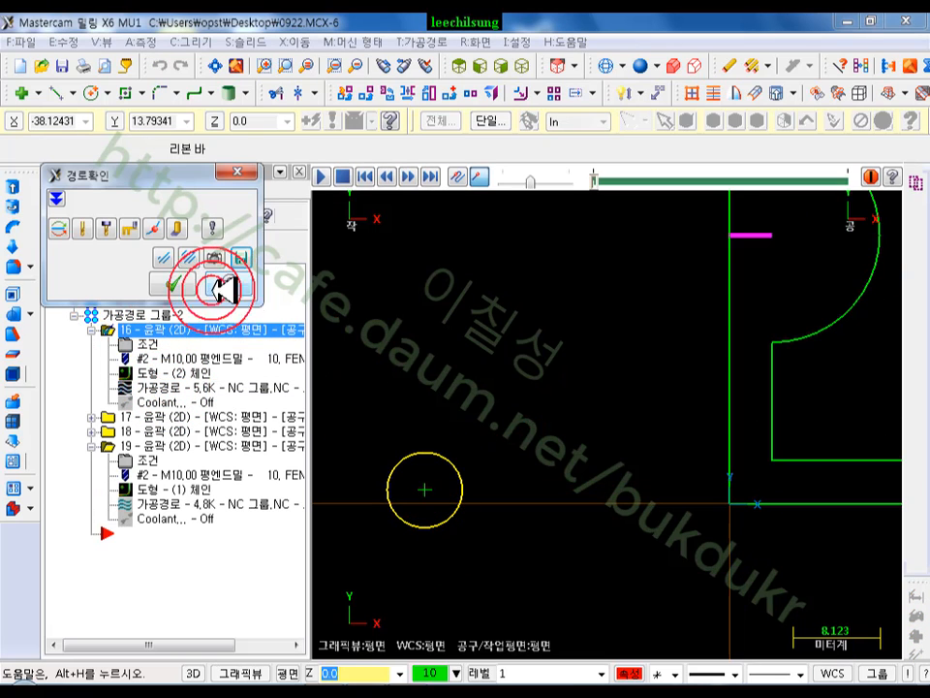
left_click(88, 231)
scroll(389, 492, "down", 2)
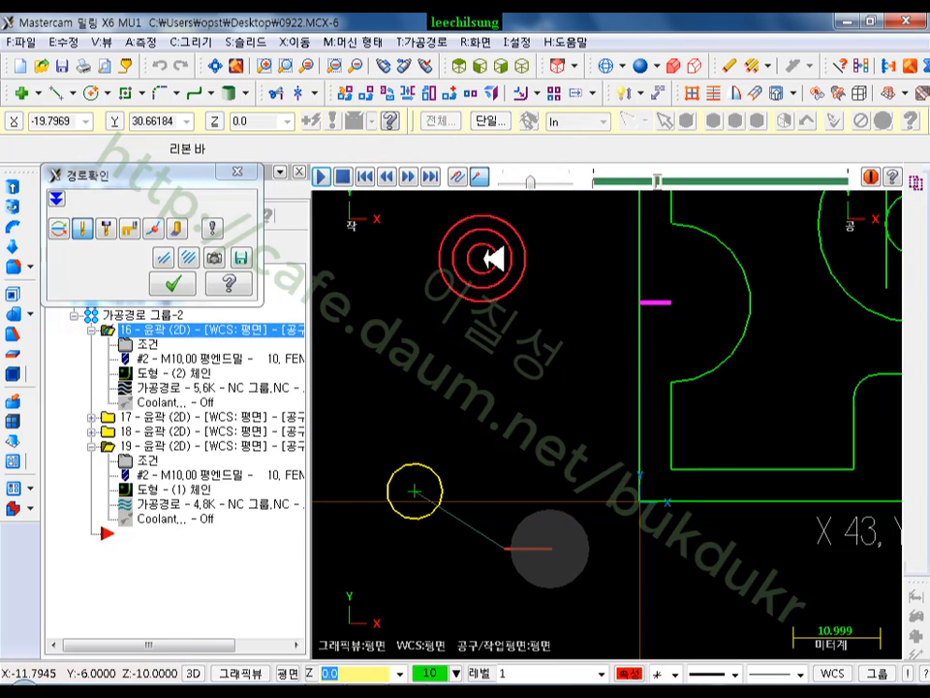
scroll(504, 495, "down", 2)
left_click(176, 231)
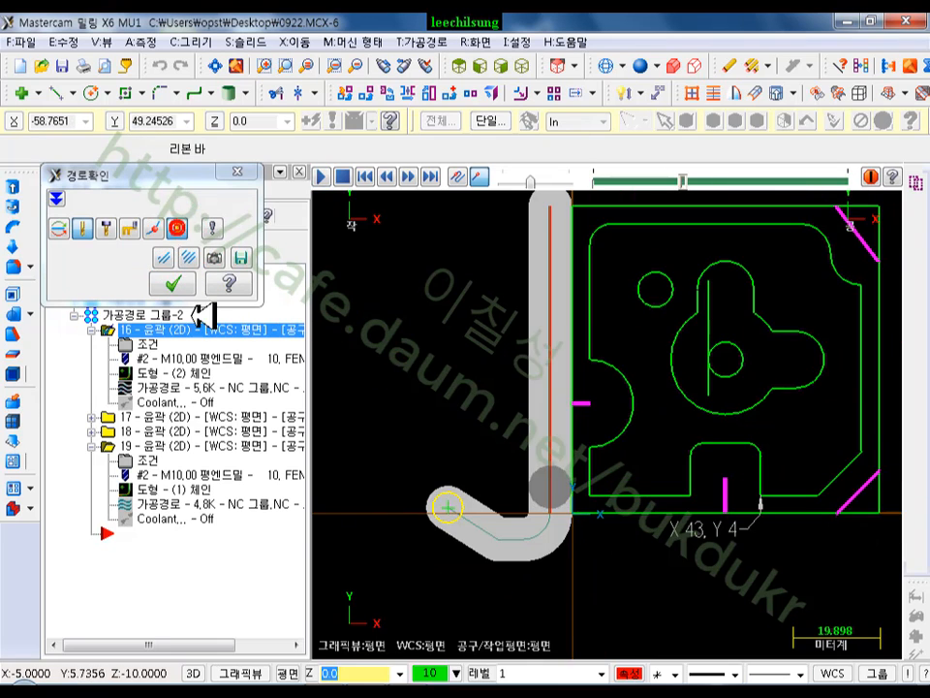
scroll(421, 508, "down", 2)
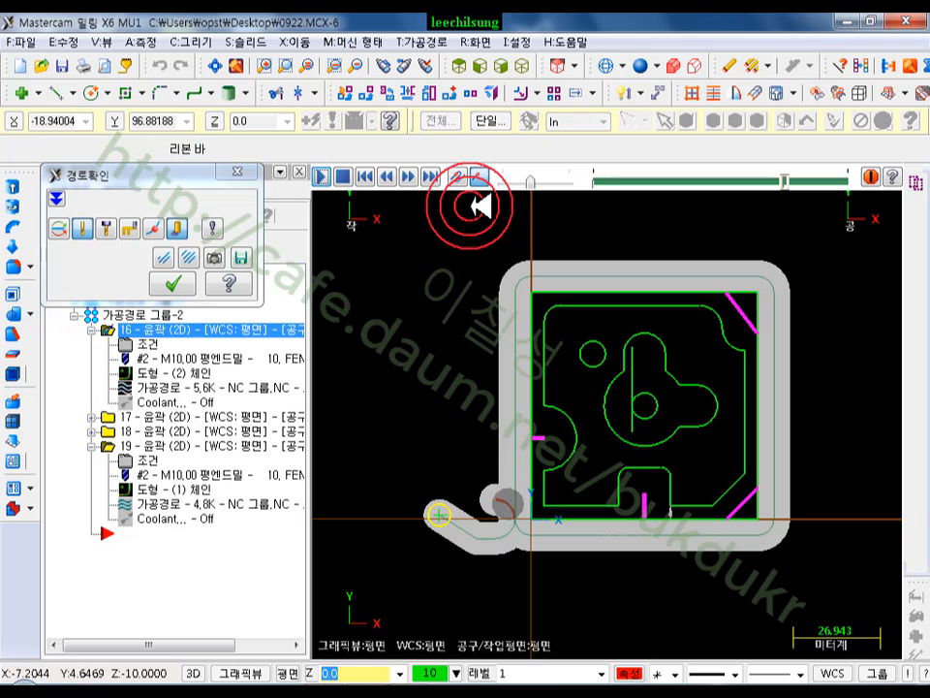
scroll(421, 557, "up", 2)
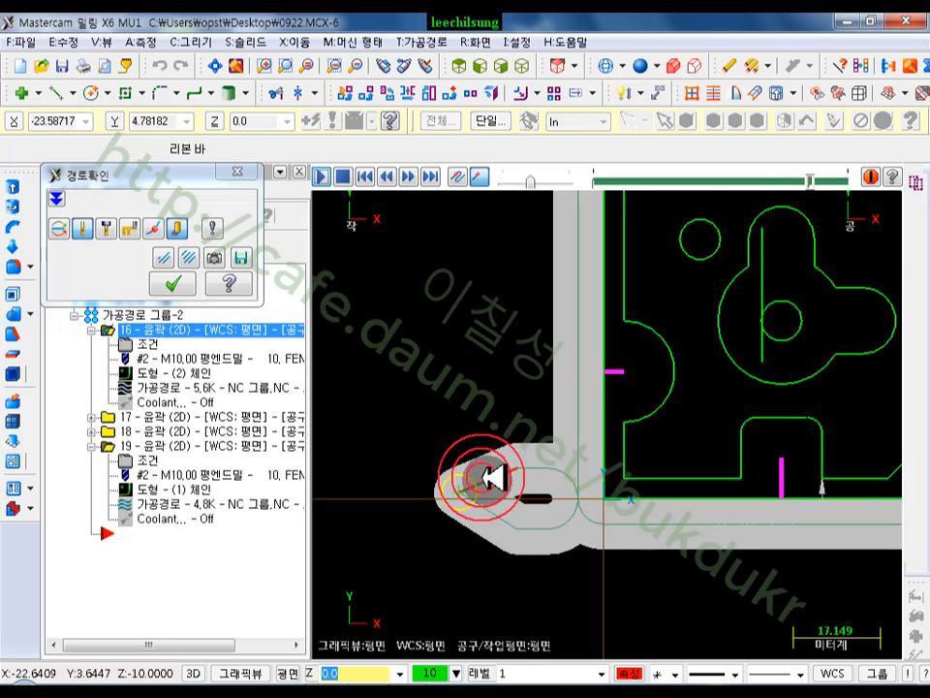
scroll(476, 488, "up", 3)
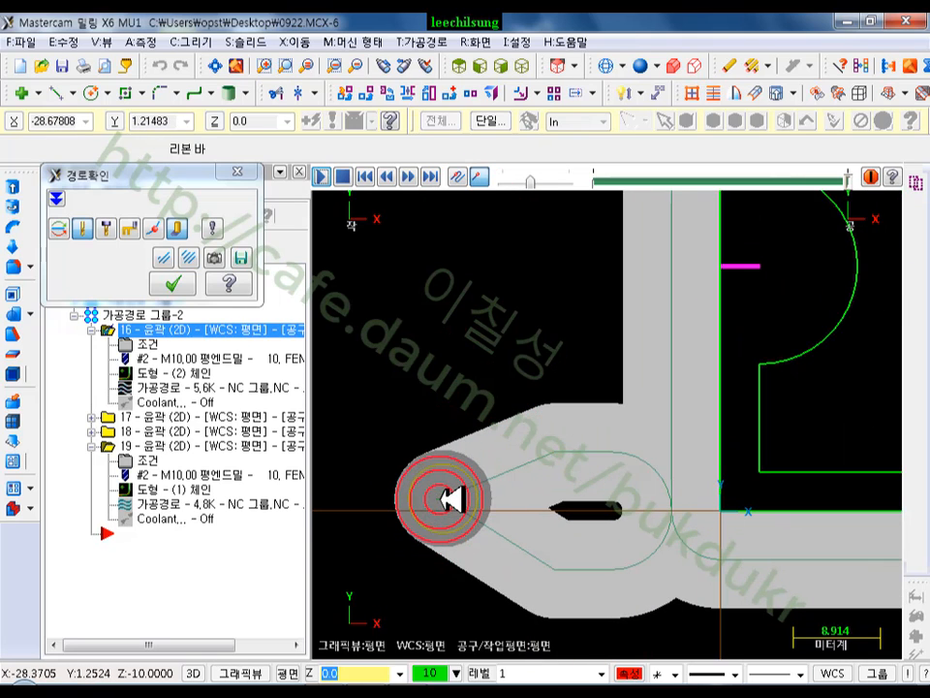
left_click(175, 283)
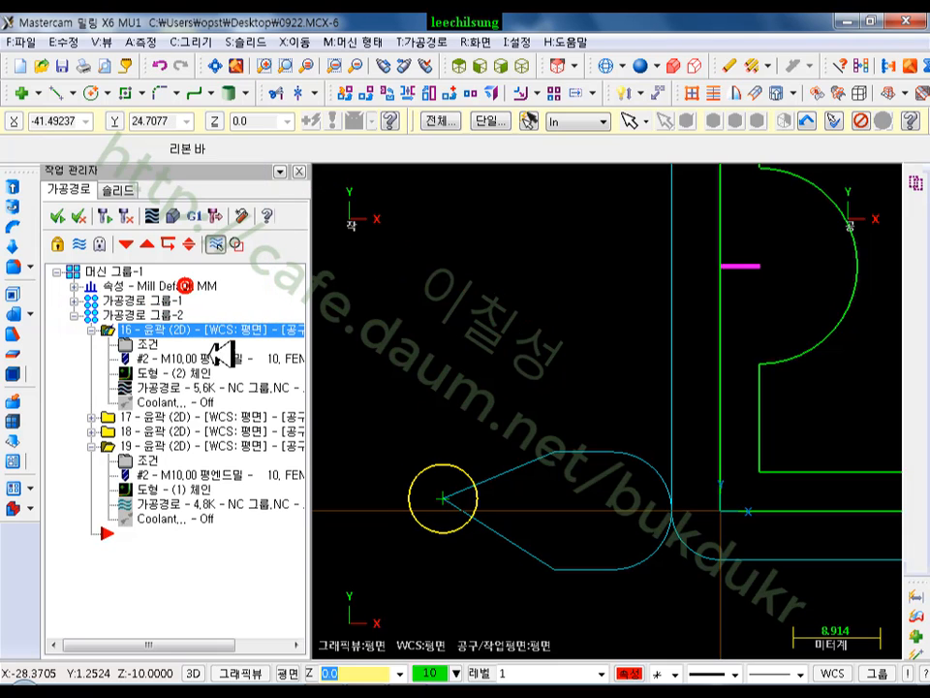
Step: Review contour operation 16's entry and exit point settings and view its toolpath from the front
left_click(145, 344)
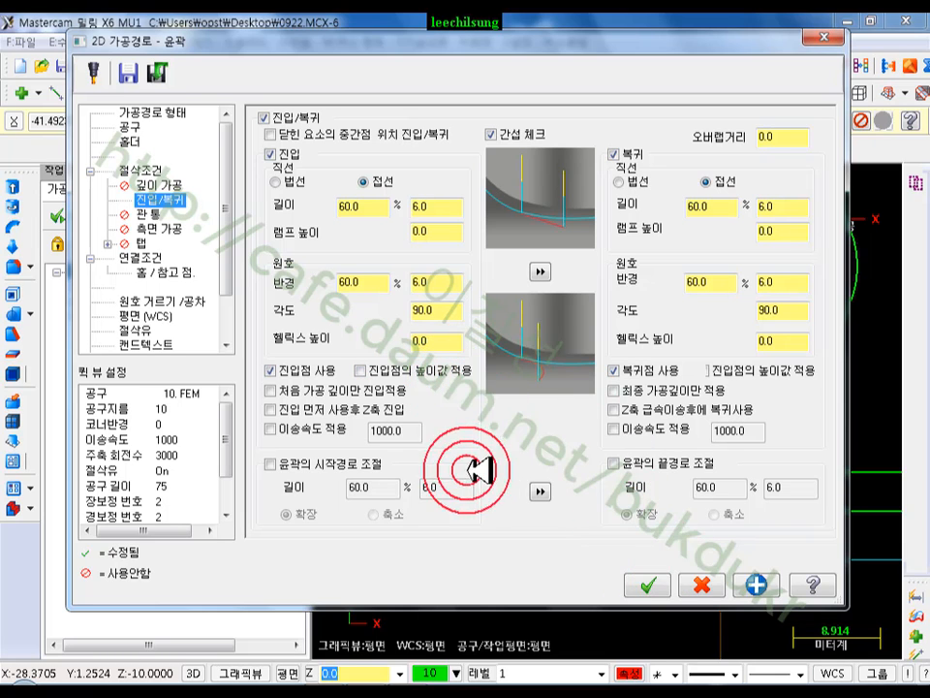
left_click(708, 582)
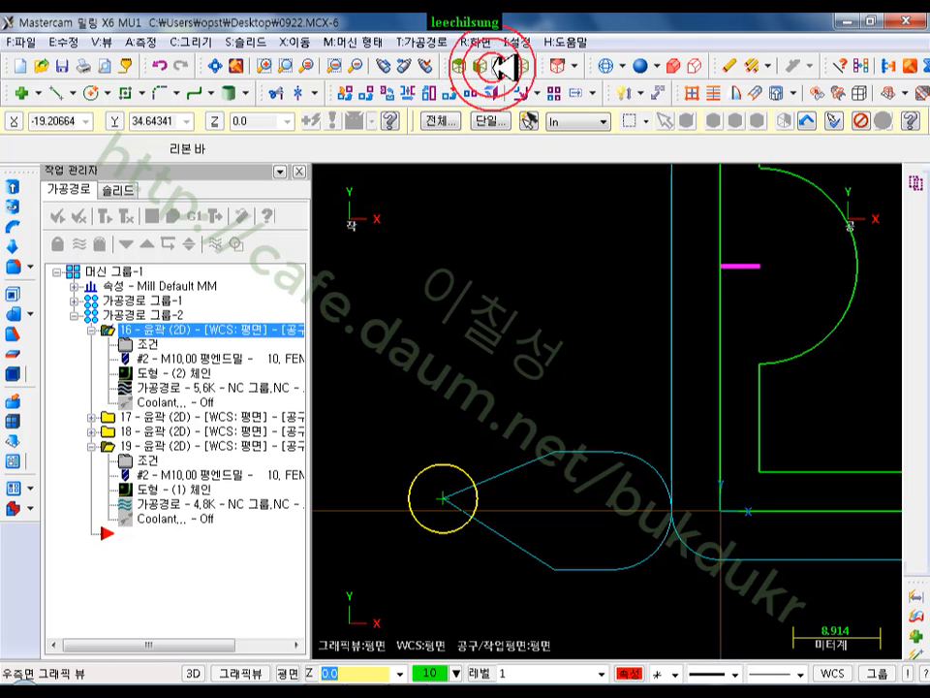
left_click(491, 66)
scroll(547, 222, "down", 5)
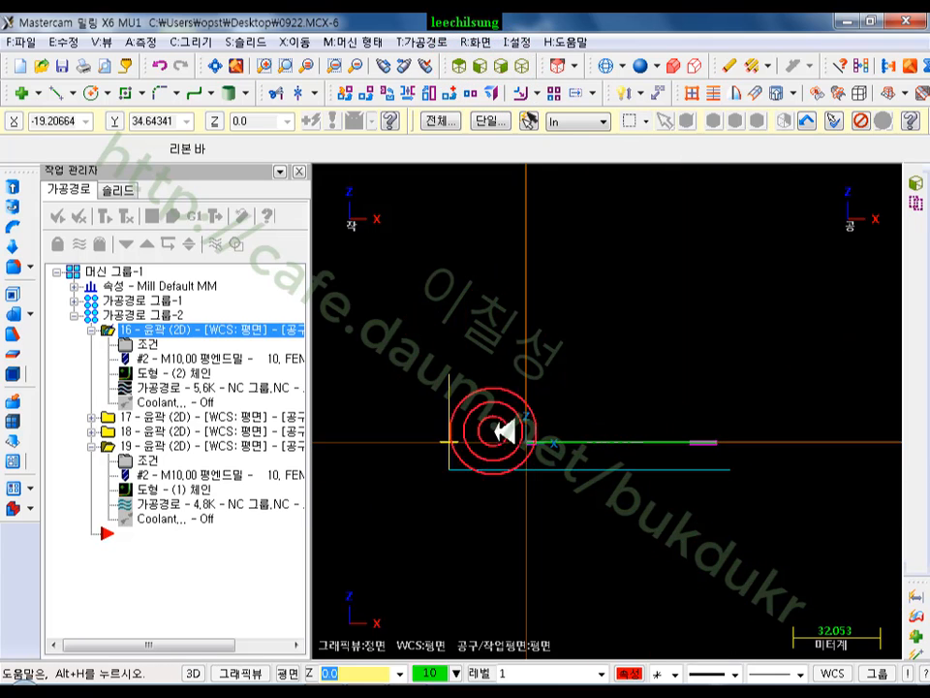
scroll(507, 461, "up", 1)
Step: Backplot contour operation 16 in the front view and recheck the entry point height option in its lead in/out parameters
left_click(180, 501)
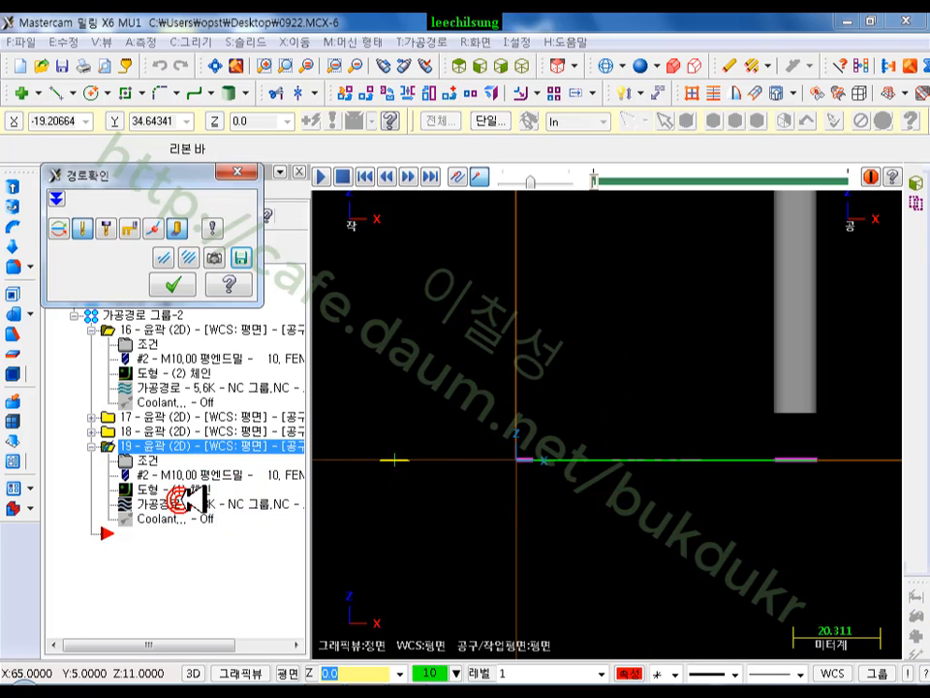
left_click(237, 171)
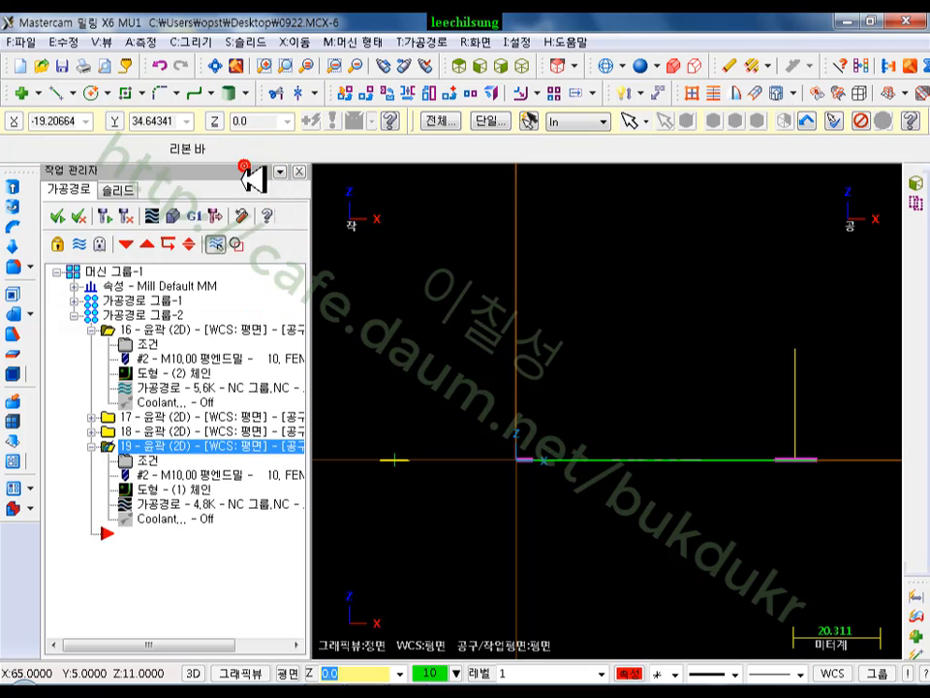
left_click(183, 386)
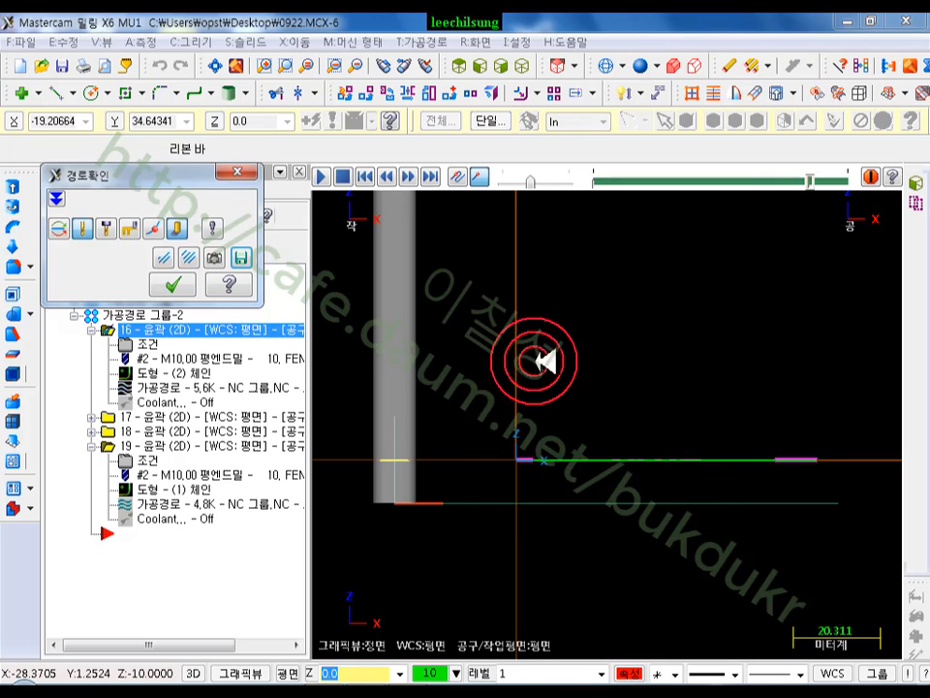
left_click(173, 284)
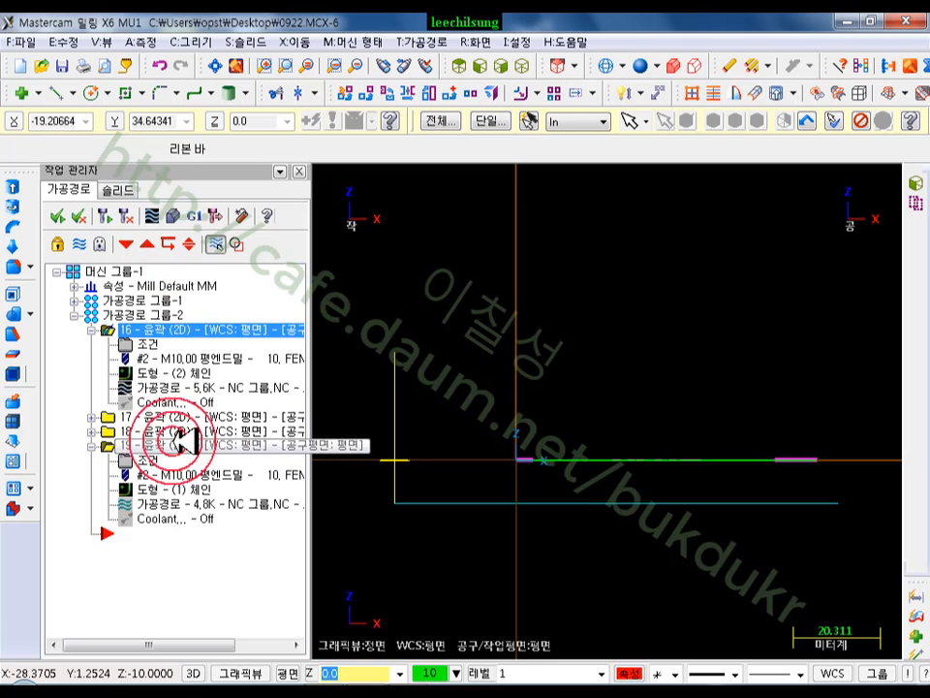
left_click(146, 344)
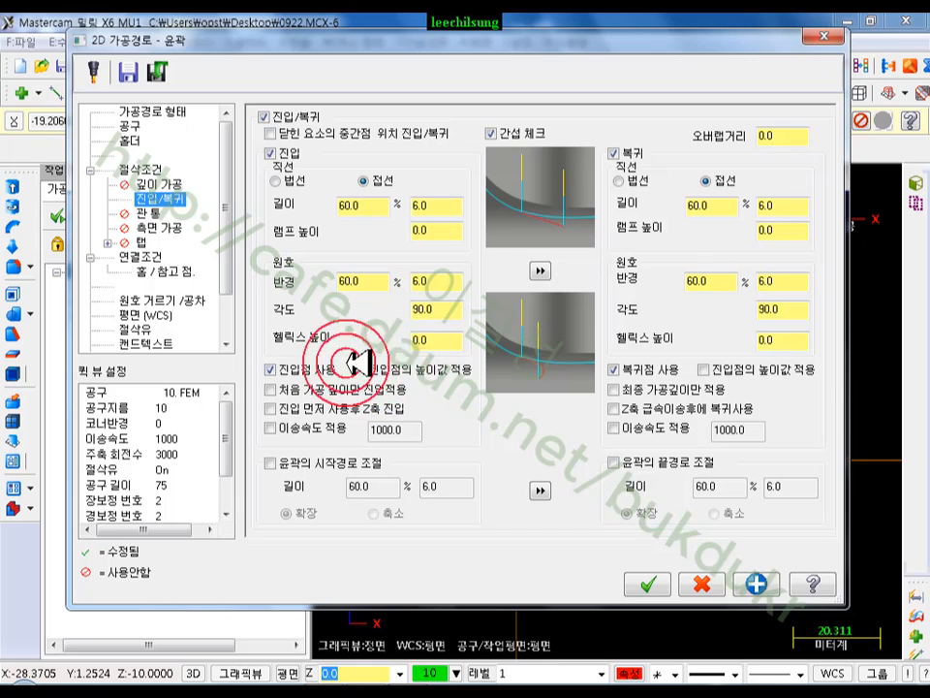
left_click(712, 583)
Step: Frame the entry point of operation 16's toolpath in the front view and set the screen annotation pen to red
scroll(374, 502, "up", 4)
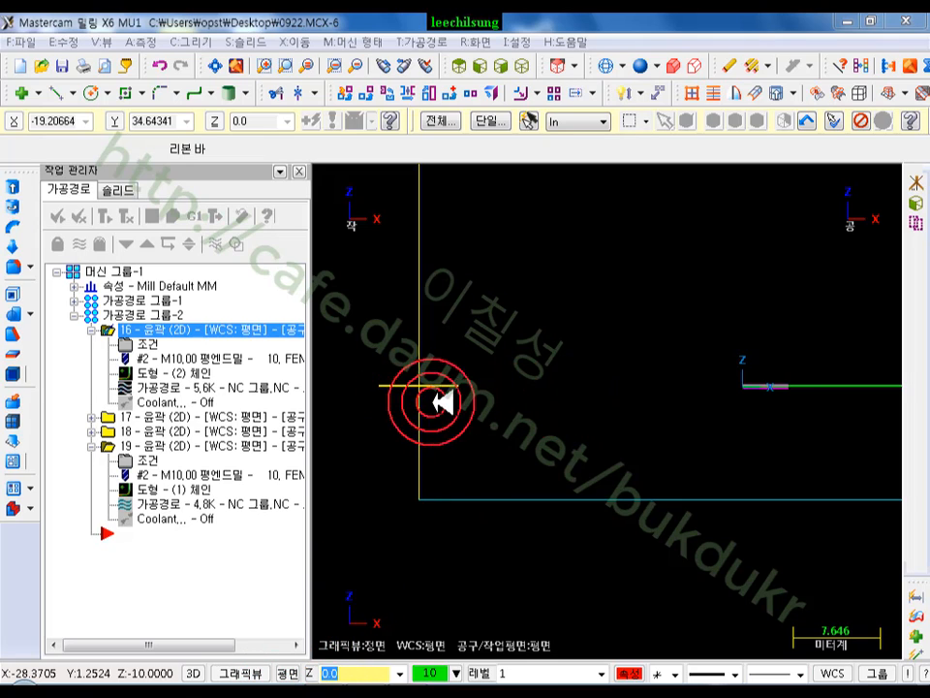
right_click(516, 317)
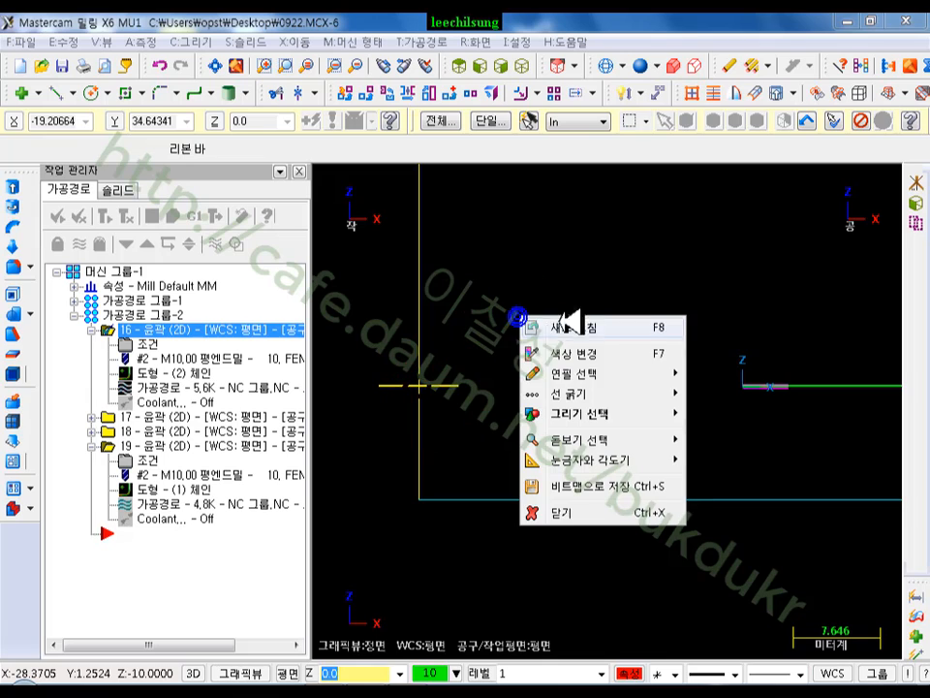
left_click(588, 355)
left_click(370, 221)
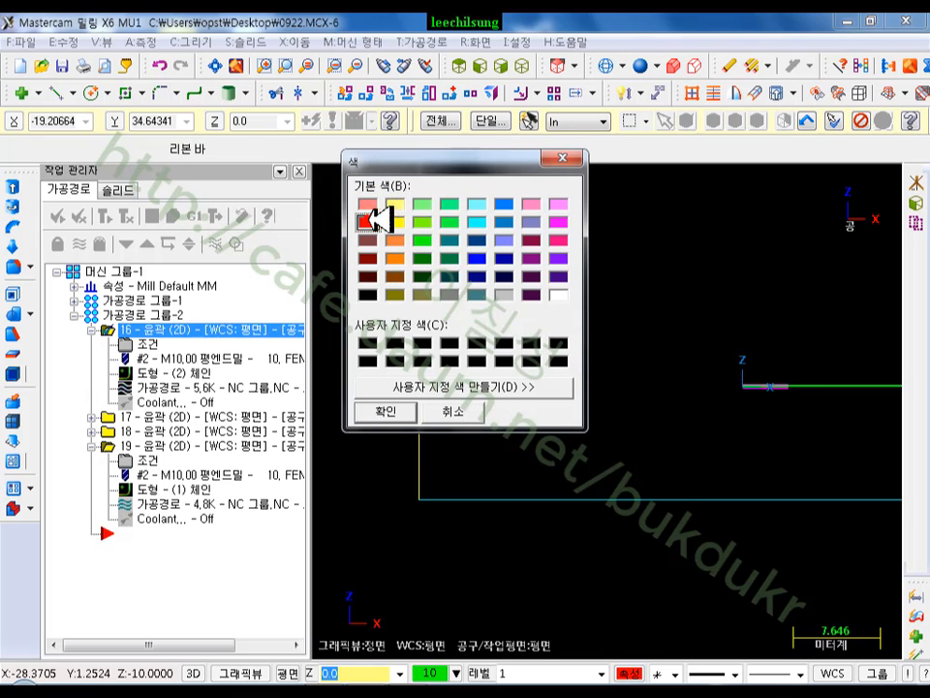
left_click(397, 409)
Step: Circle the entry point, label it "X-Y" and an underlined "Z=0", and mark the toolpath's lower corner "Z-10." in freehand
left_click(423, 392)
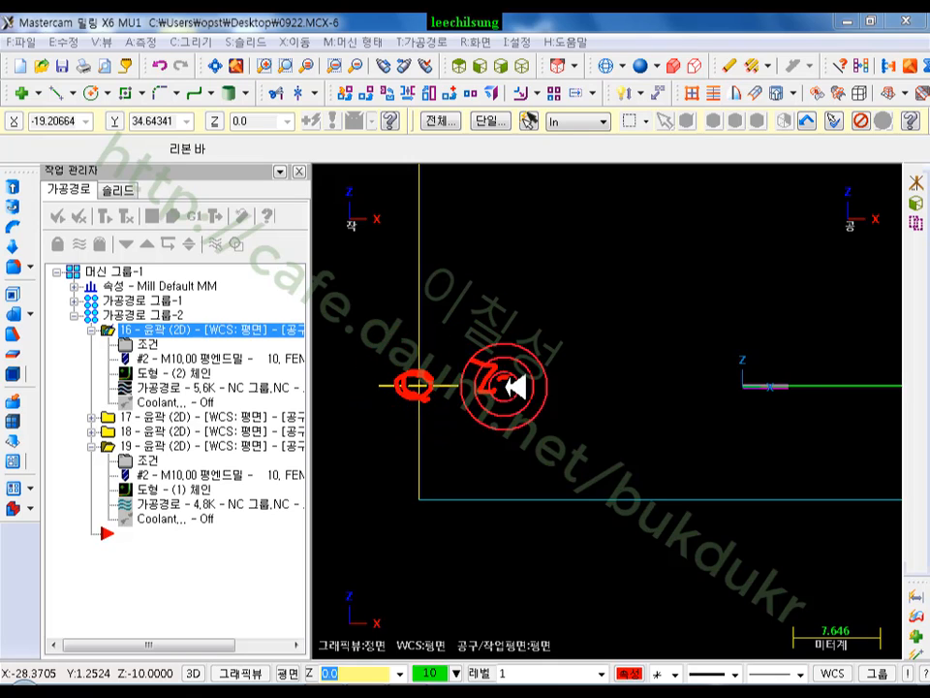
left_click_drag(556, 388, 554, 374)
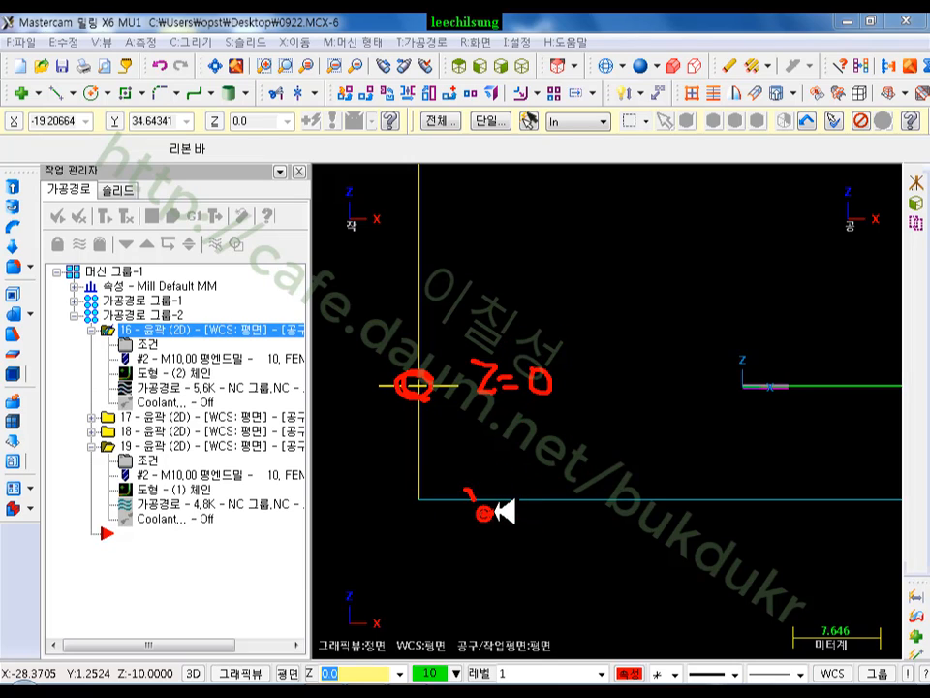
mouse_move(483, 532)
left_mouse_down()
mouse_move(492, 544)
mouse_move(520, 523)
left_mouse_up()
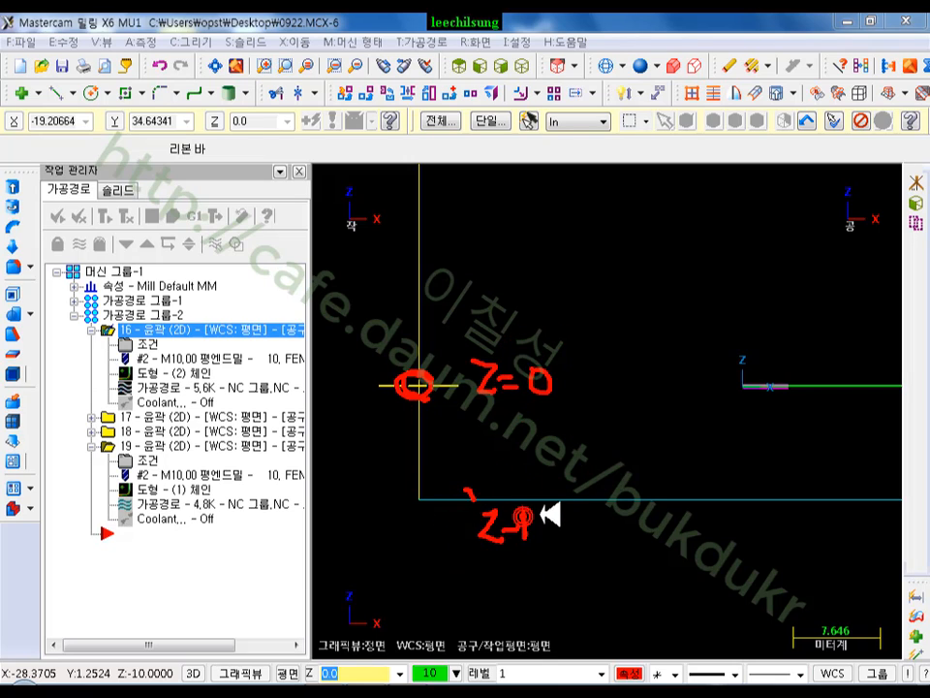
left_click(578, 532)
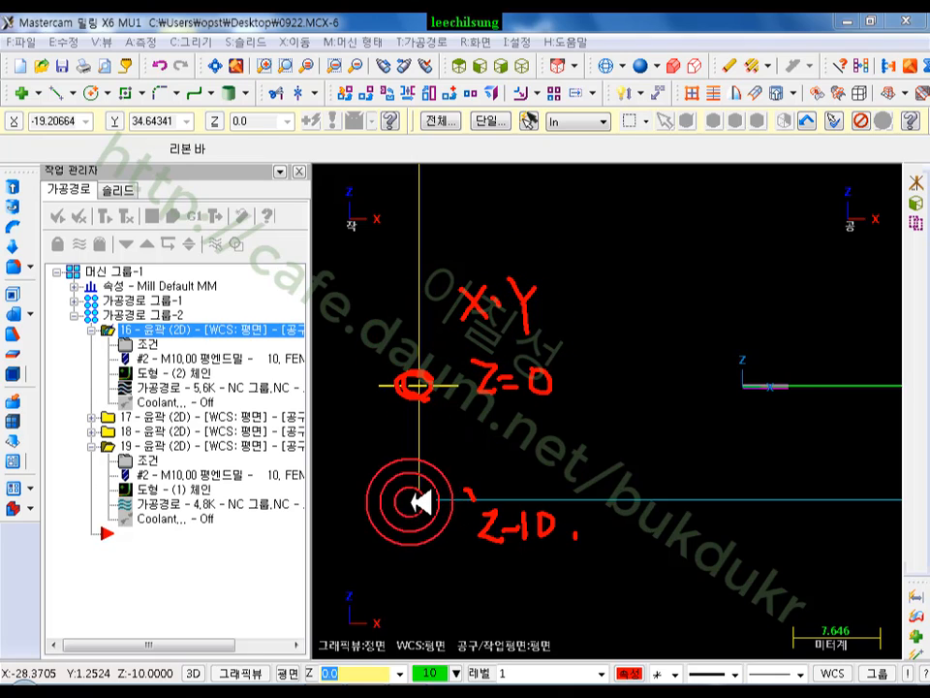
left_click_drag(411, 502, 429, 501)
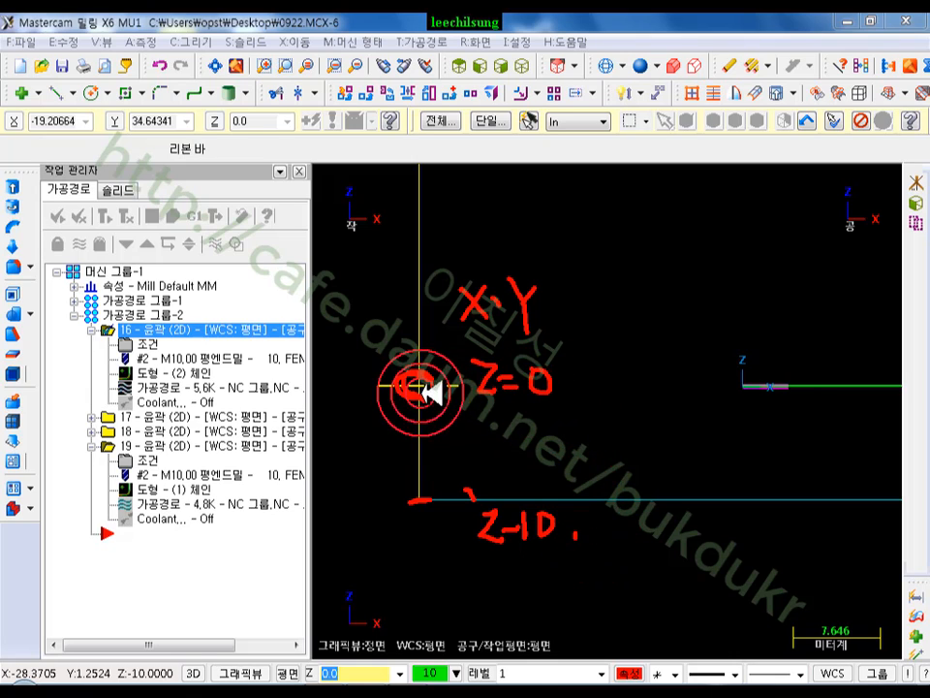
left_click(483, 410)
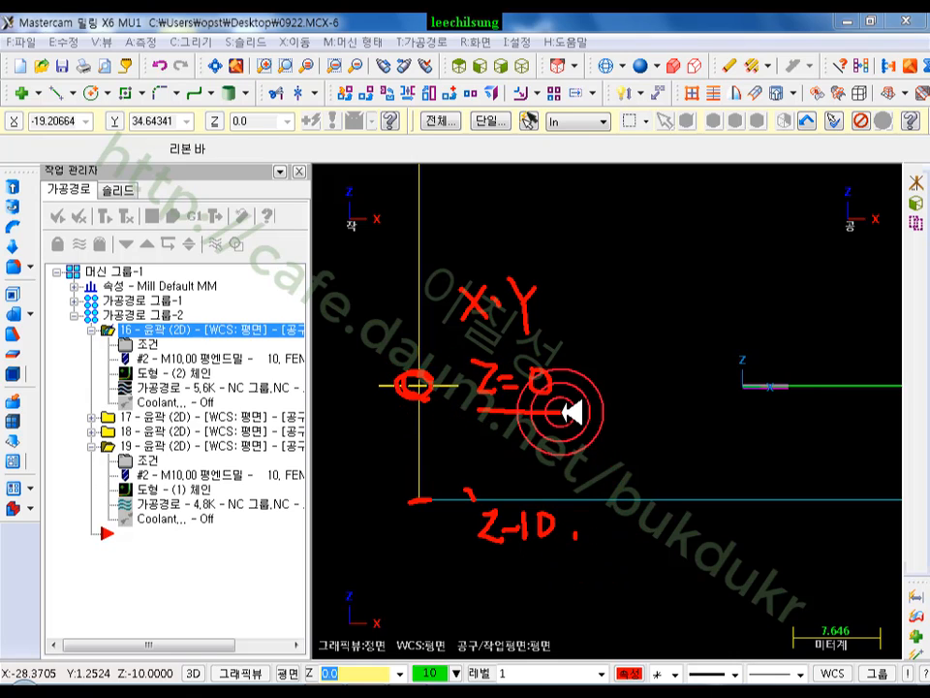
Step: Write "적" beside the Z=0 label, trace straight and diagonal freehand paths from the entry point to the Z-10 line, and close the annotations
left_click(610, 373)
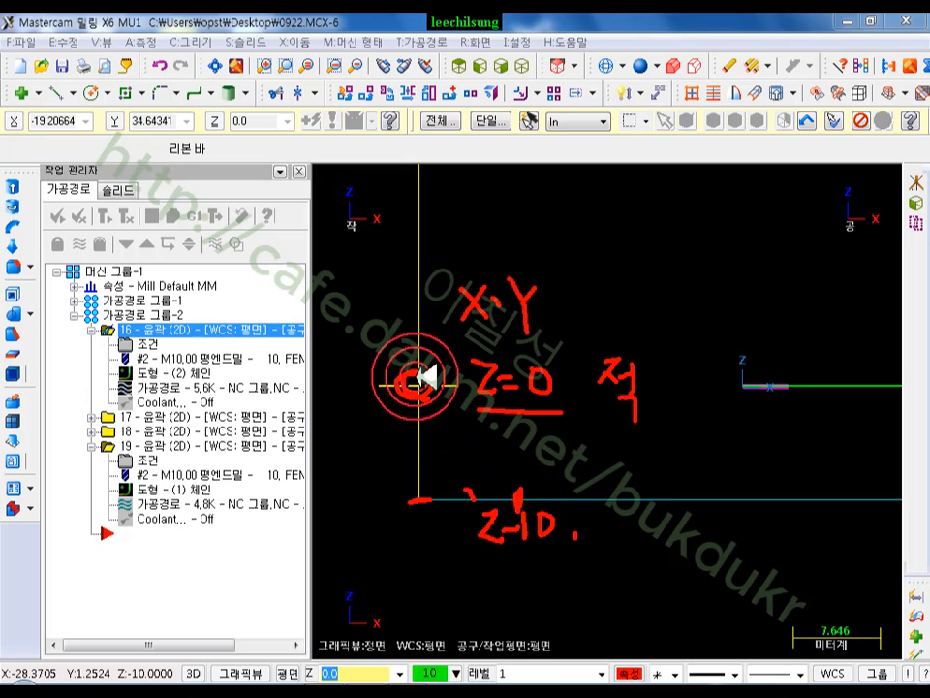
mouse_move(422, 469)
left_mouse_down()
mouse_move(419, 505)
mouse_move(523, 494)
left_mouse_up()
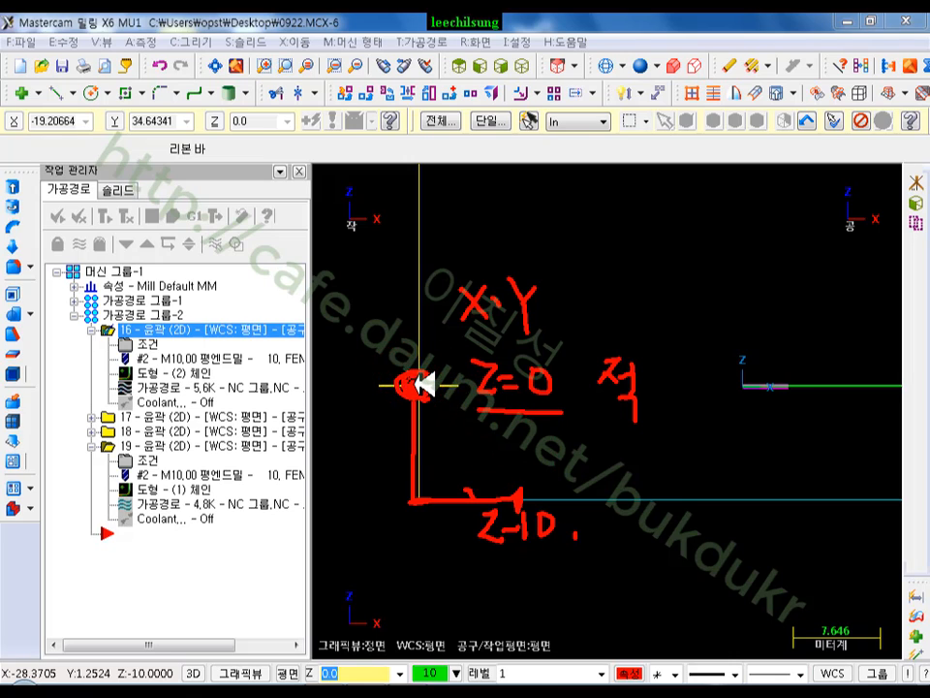
mouse_move(417, 386)
left_mouse_down()
mouse_move(504, 451)
mouse_move(524, 494)
left_mouse_up()
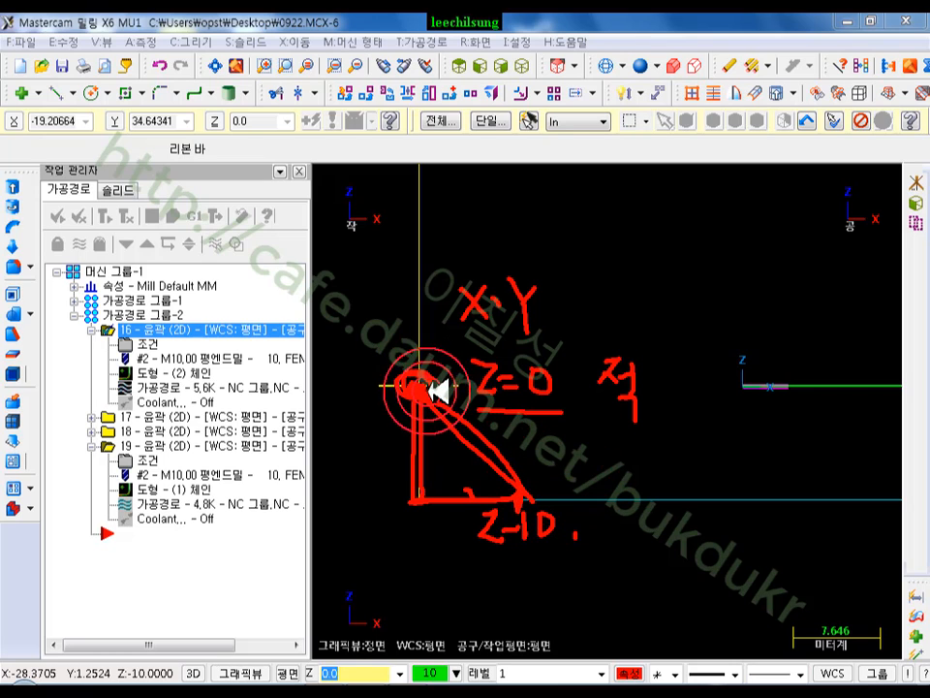
right_click(560, 270)
left_click(625, 471)
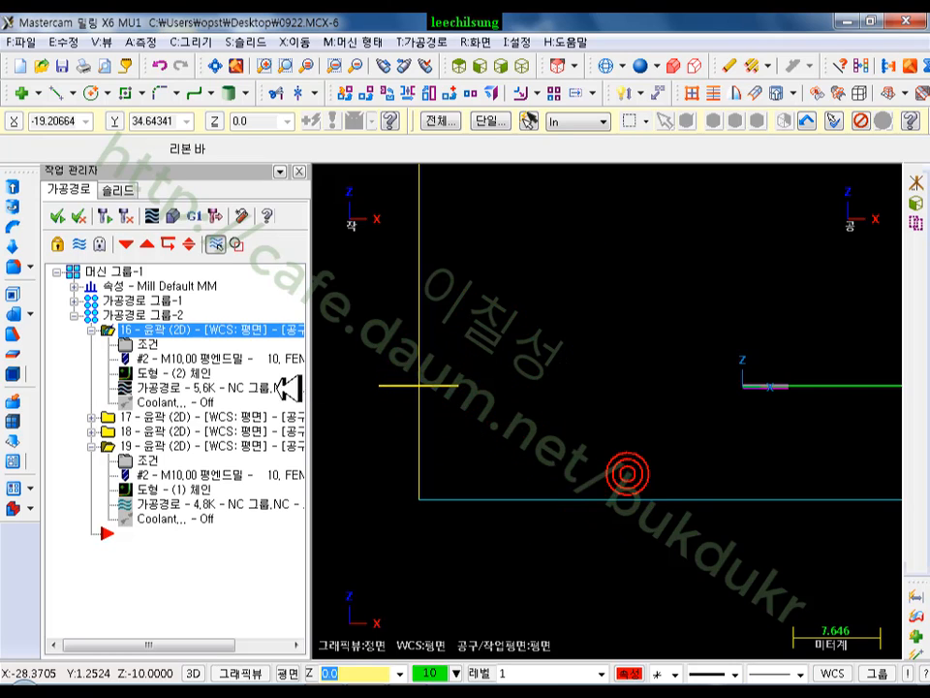
Step: Apply the entry point and exit point heights in contour operation 16's lead in/out parameters and regenerate its toolpath
left_click(126, 341)
left_click(429, 369)
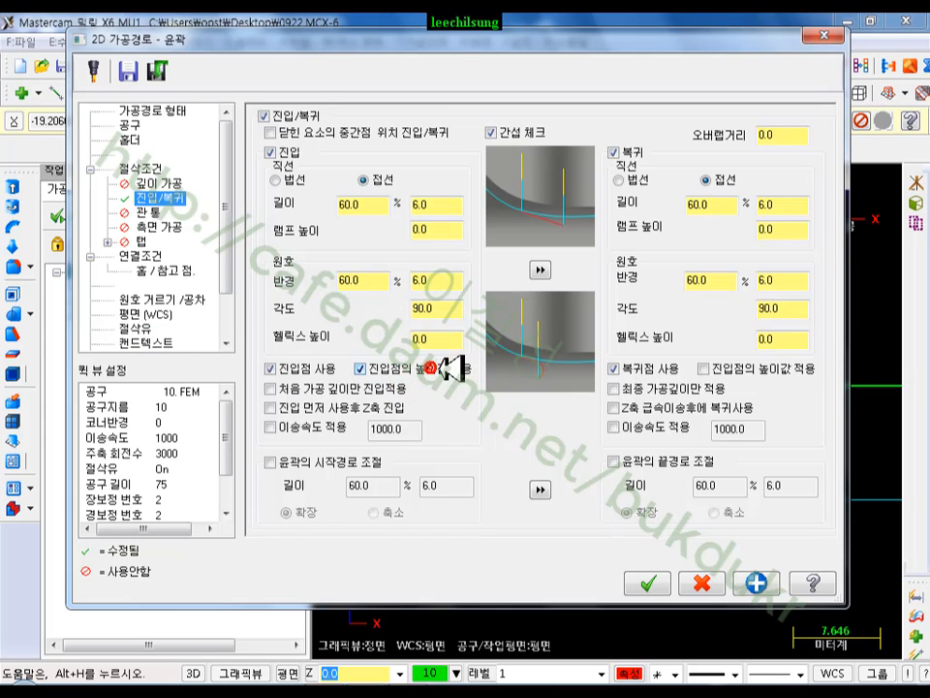
left_click(647, 583)
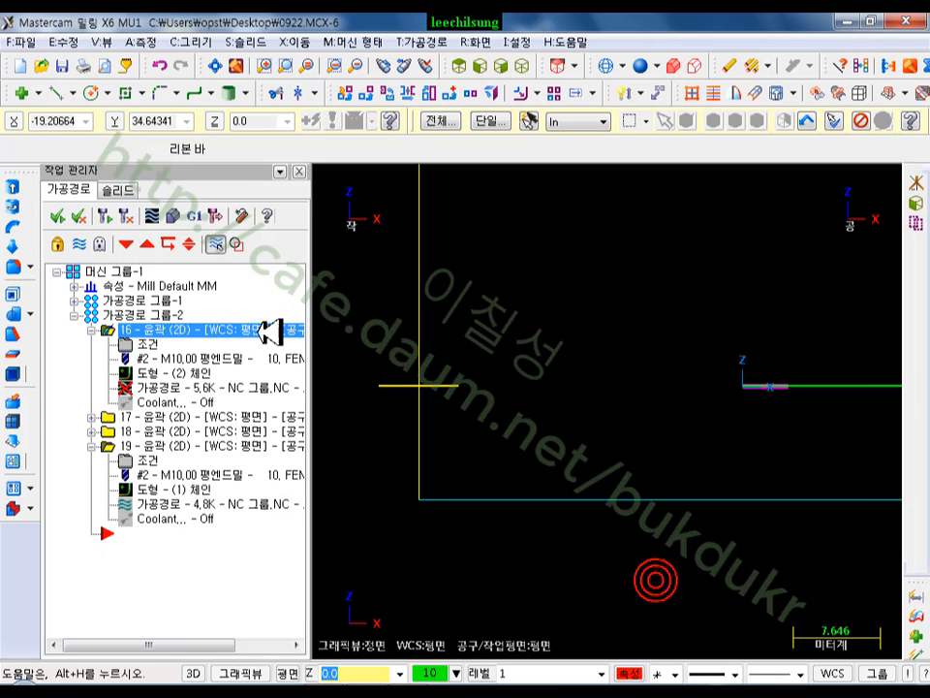
left_click(104, 215)
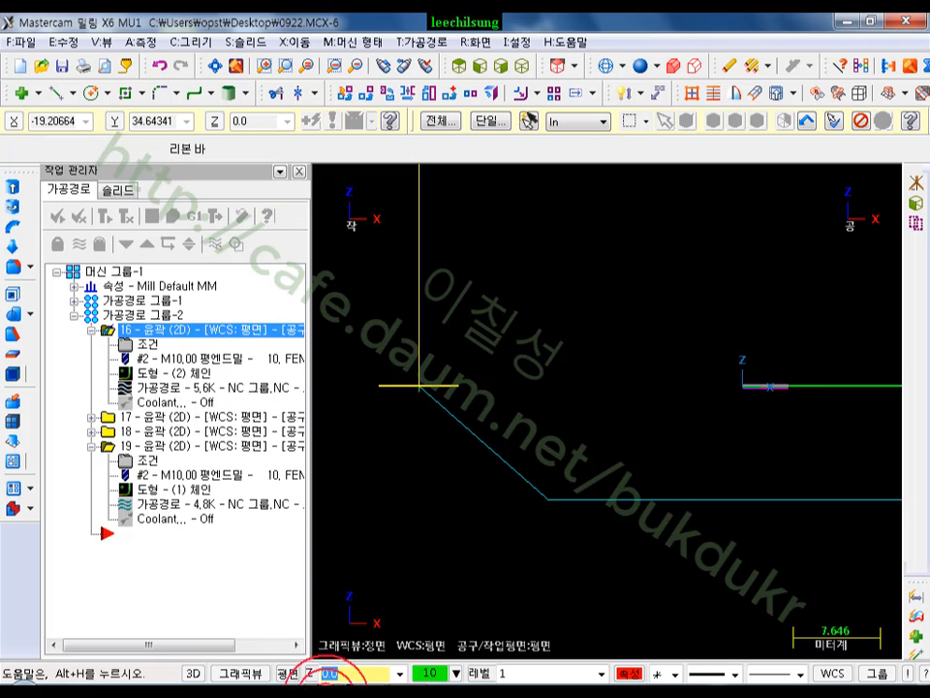
Step: Annotate the ramped entry with freehand vertical and horizontal arrows, mark the entry point, label the lower corner "Z-10.", and close the annotations
left_click(419, 387)
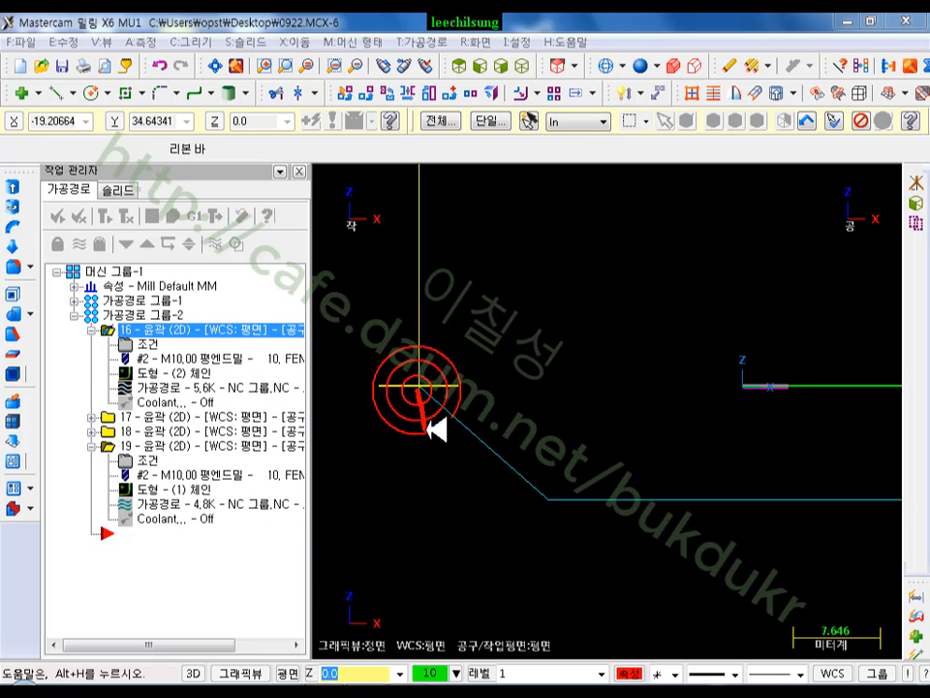
mouse_move(426, 430)
left_mouse_down()
mouse_move(423, 509)
mouse_move(579, 506)
left_mouse_up()
left_click(536, 616)
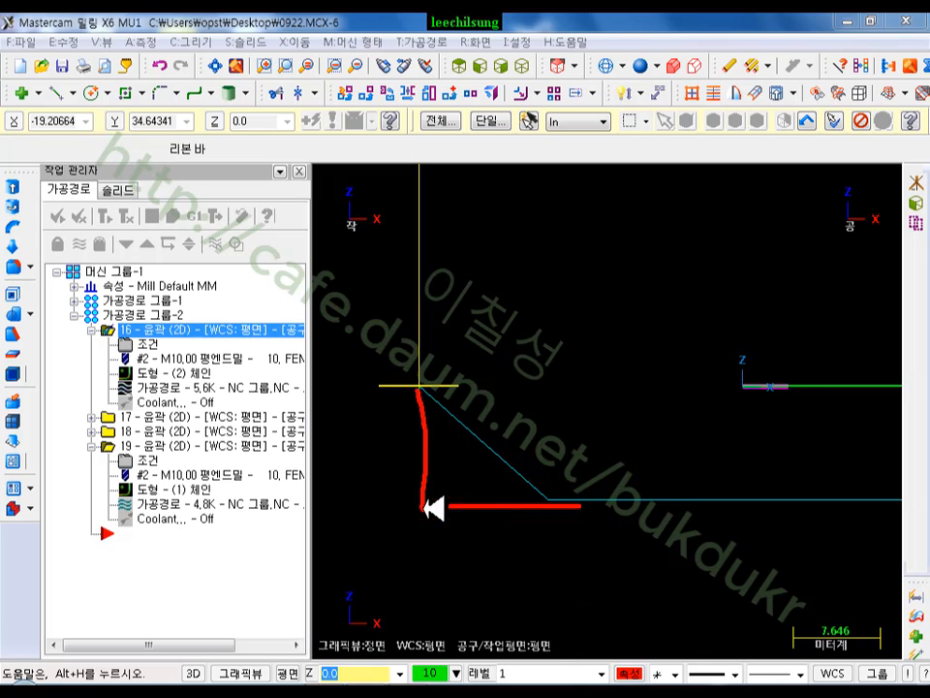
left_click_drag(360, 522, 387, 522)
mouse_move(386, 567)
left_mouse_down()
mouse_move(395, 549)
mouse_move(479, 563)
left_mouse_up()
left_click(427, 379)
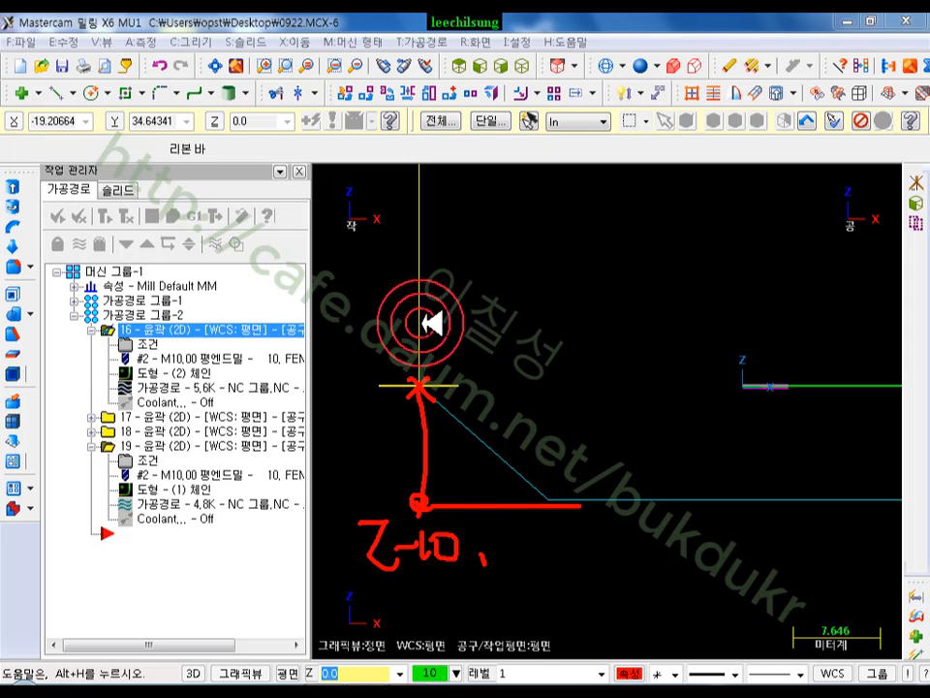
mouse_move(404, 481)
left_mouse_down()
mouse_move(420, 499)
mouse_move(443, 475)
mouse_move(521, 504)
mouse_move(566, 503)
mouse_move(570, 517)
mouse_move(566, 494)
mouse_move(554, 490)
left_mouse_up()
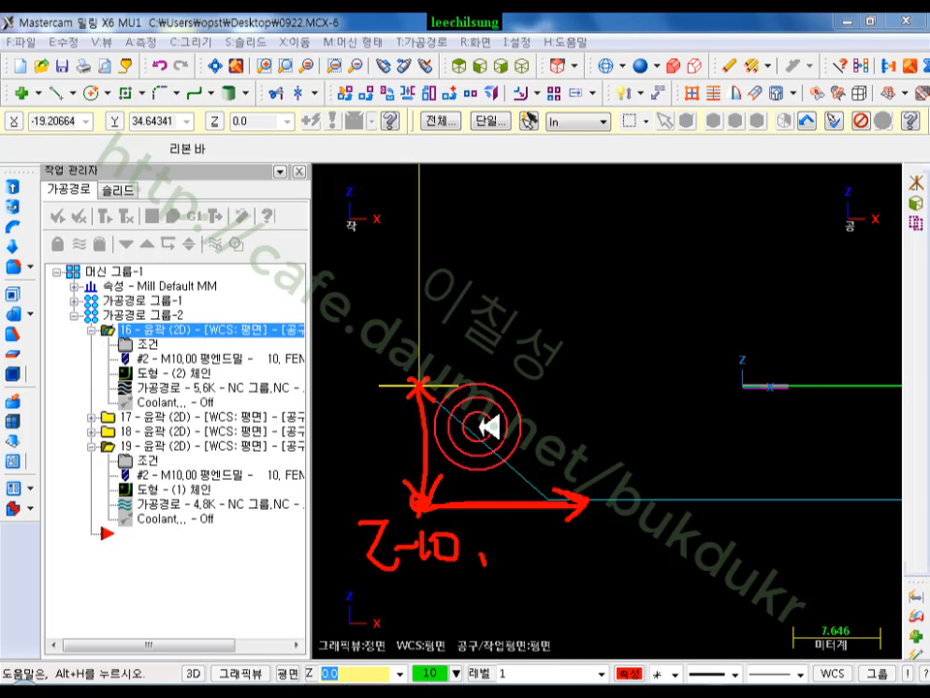
right_click(606, 323)
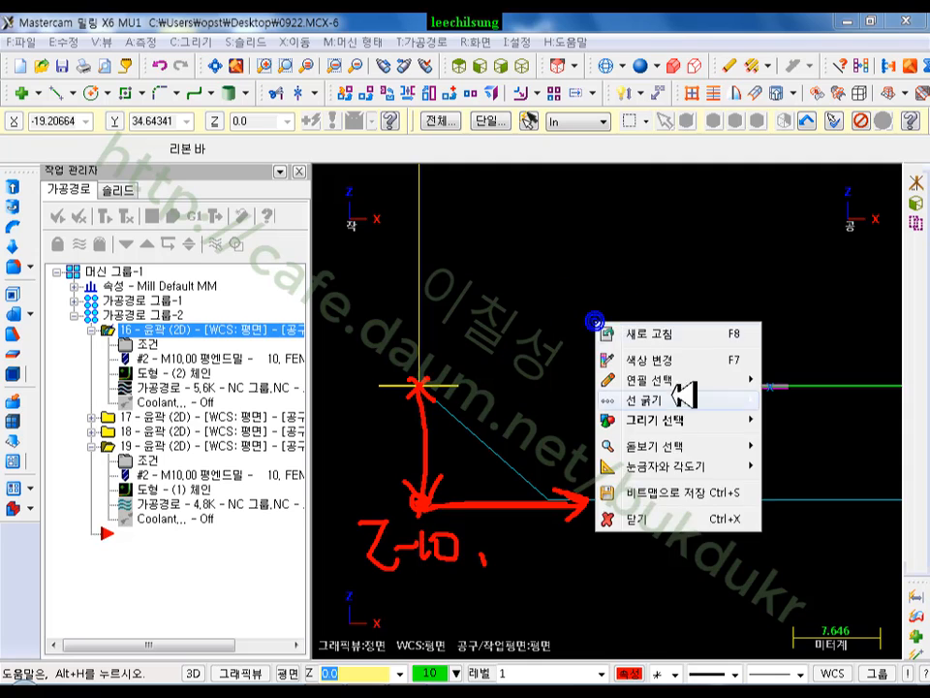
left_click(649, 508)
Step: Check the entry ramp height and point height options in operation 16's lead in/out parameters, discarding any changes
left_click(173, 345)
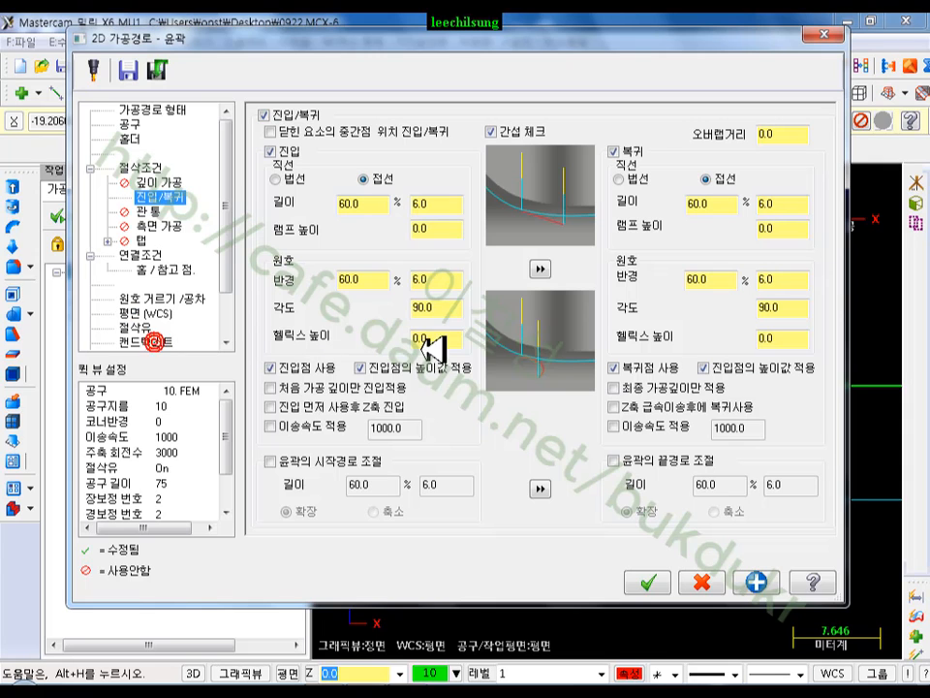
left_click(427, 231)
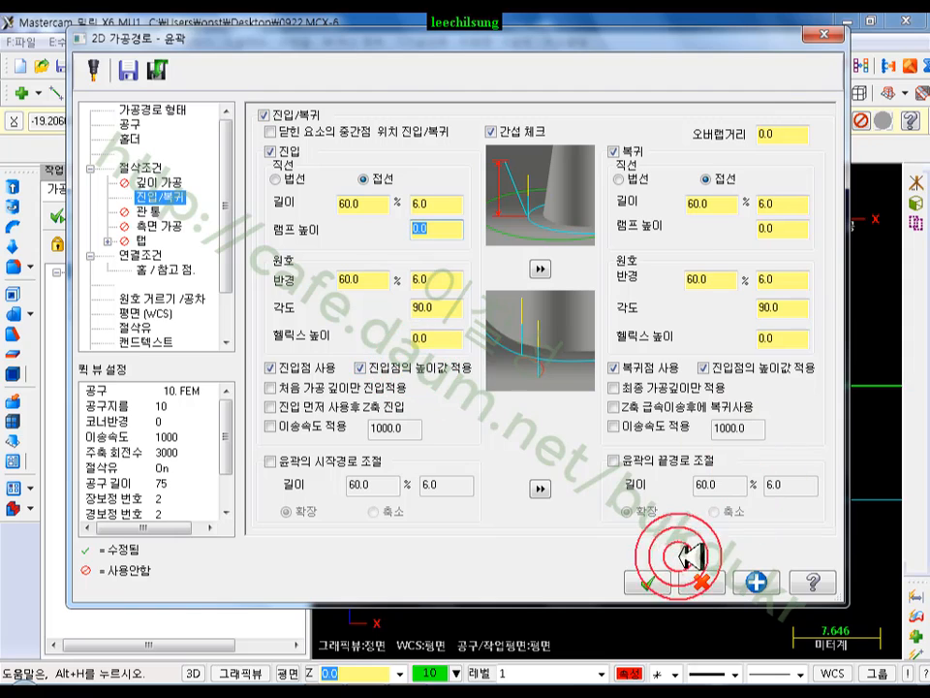
left_click(702, 581)
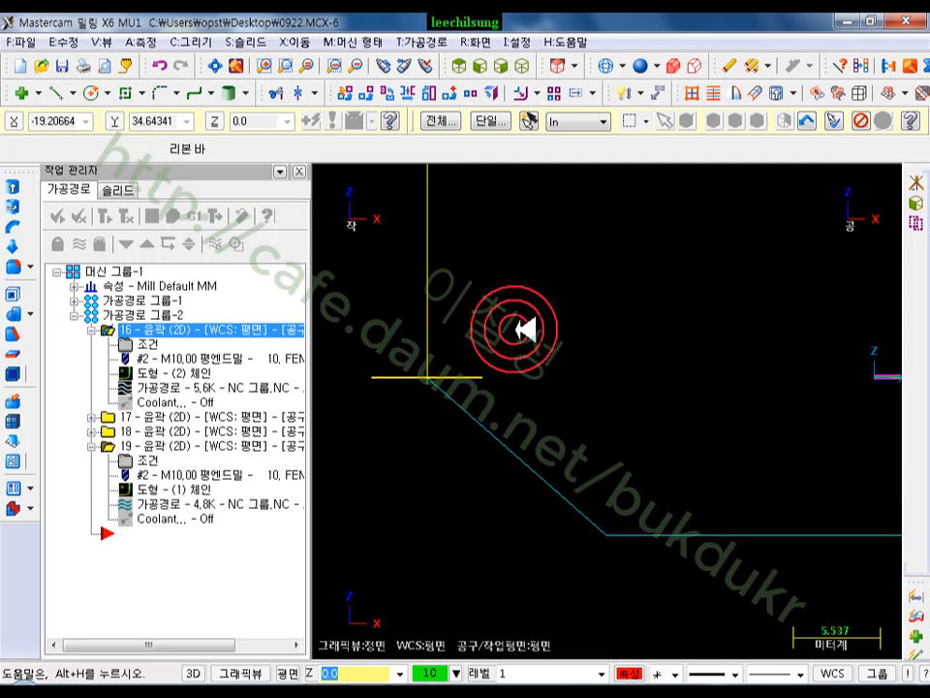
Step: In the isometric view, set the centre Z of the circle around the entry point to -9.0 through its entity properties
left_click(524, 65)
scroll(508, 484, "down", 3)
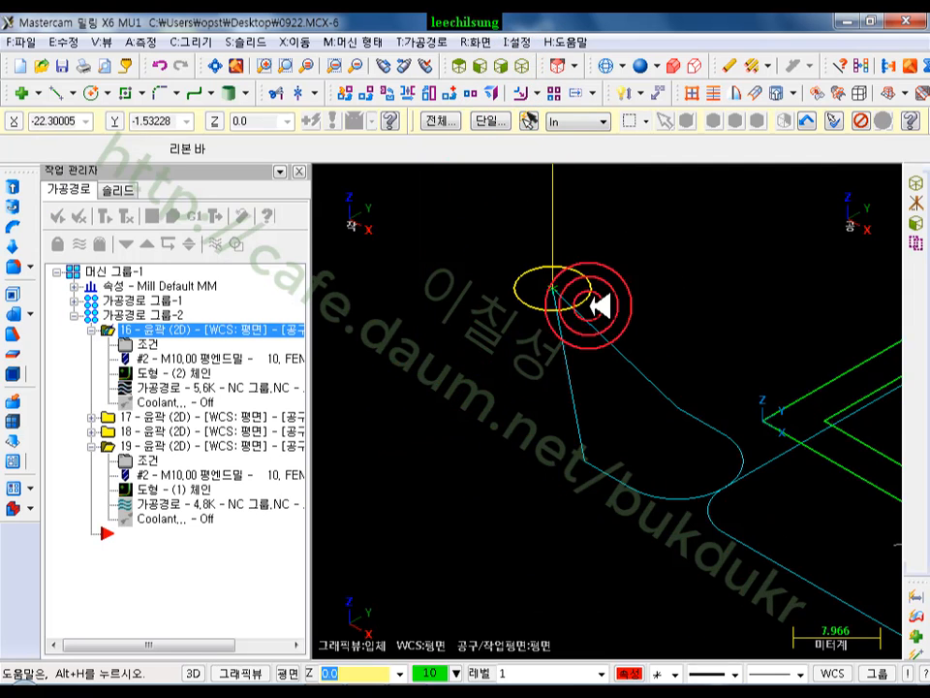
scroll(587, 305, "up", 2)
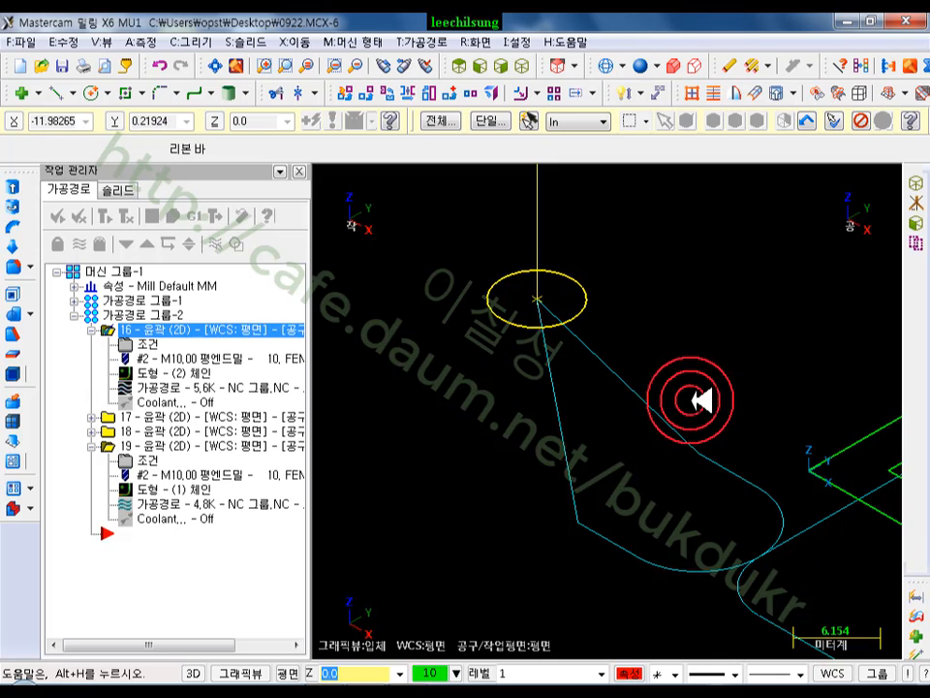
key("F4")
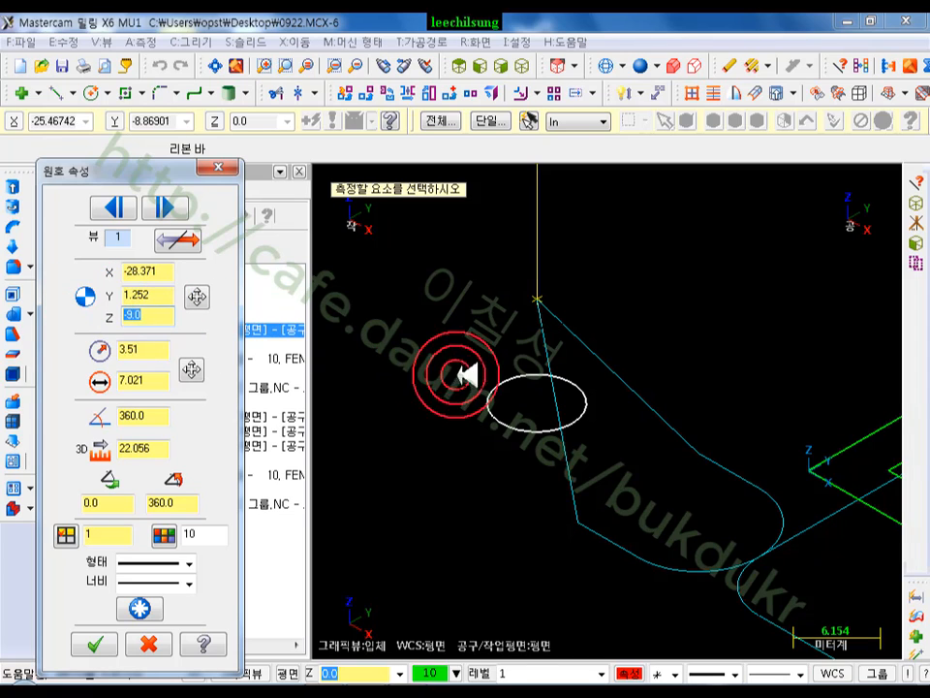
scroll(610, 371, "up", 3)
scroll(594, 339, "down", 2)
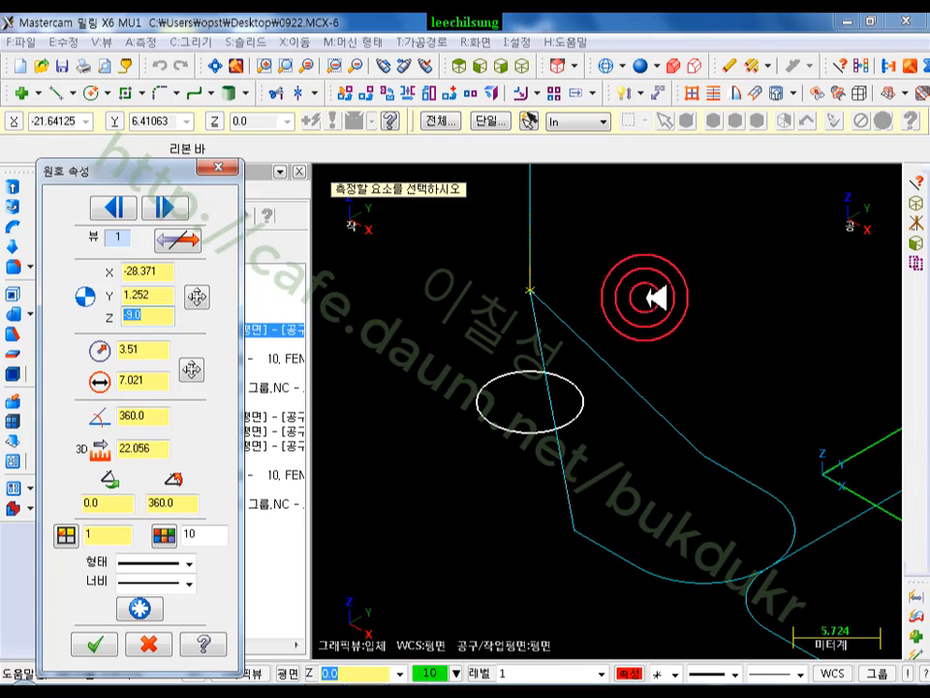
left_click(94, 643)
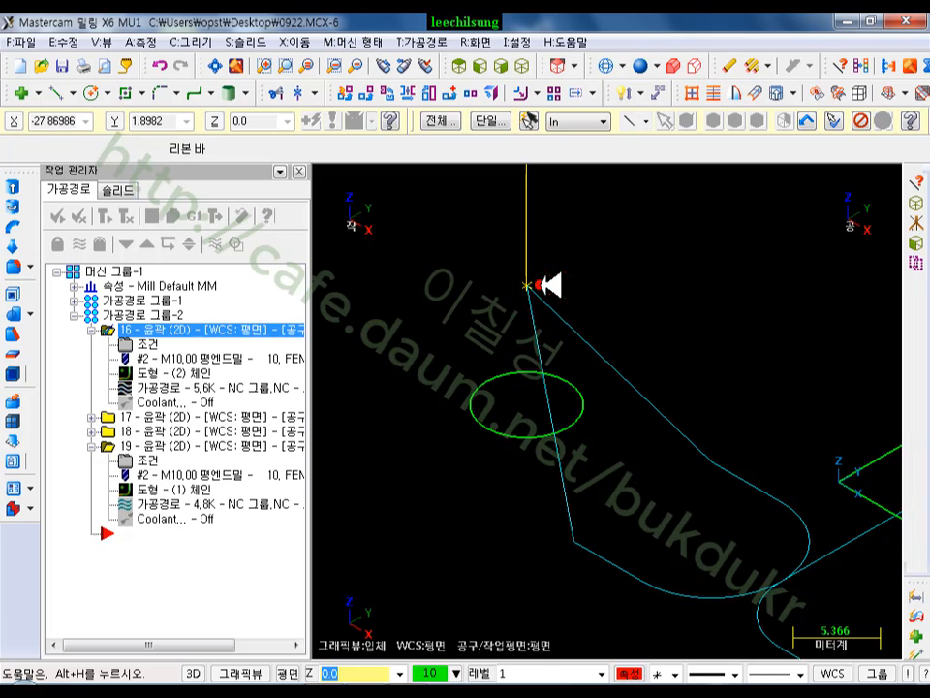
Step: Set the entry point's Z coordinate to -9.0 through its entity properties and inspect it inside the circle
key("F4")
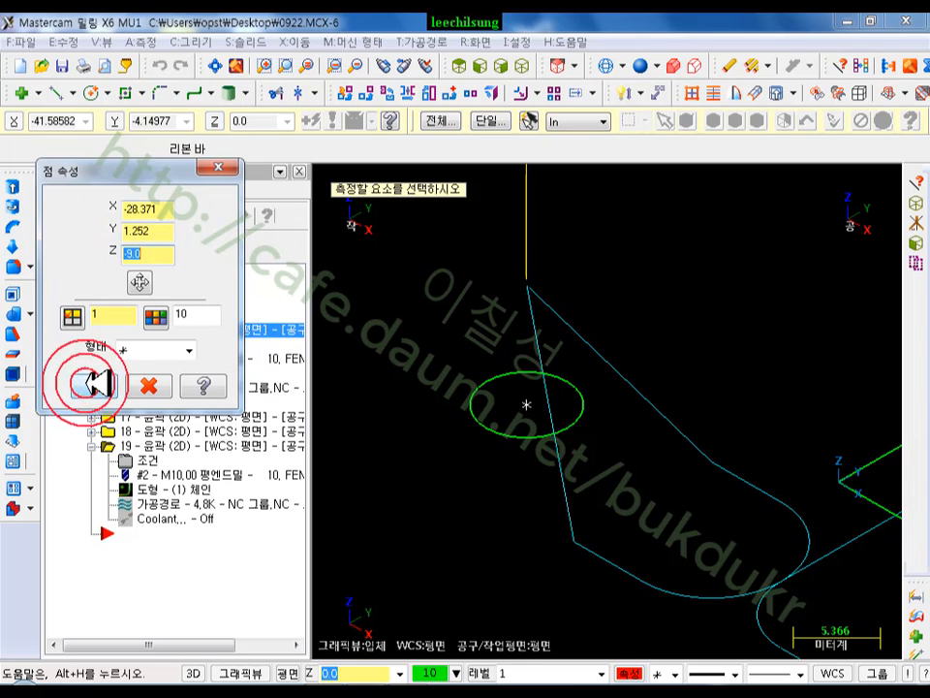
left_click(92, 386)
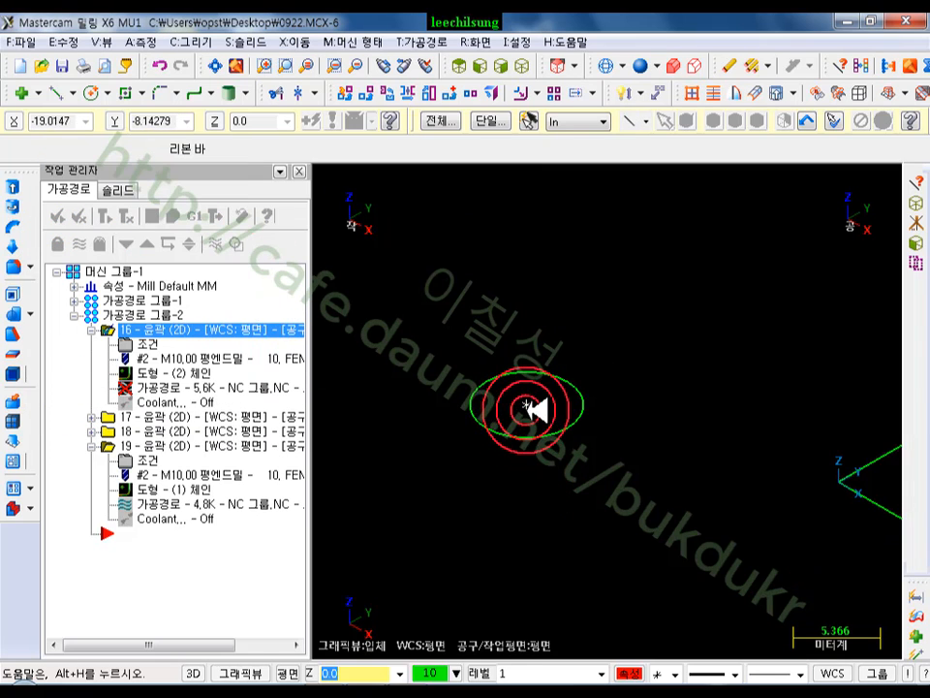
scroll(534, 402, "up", 2)
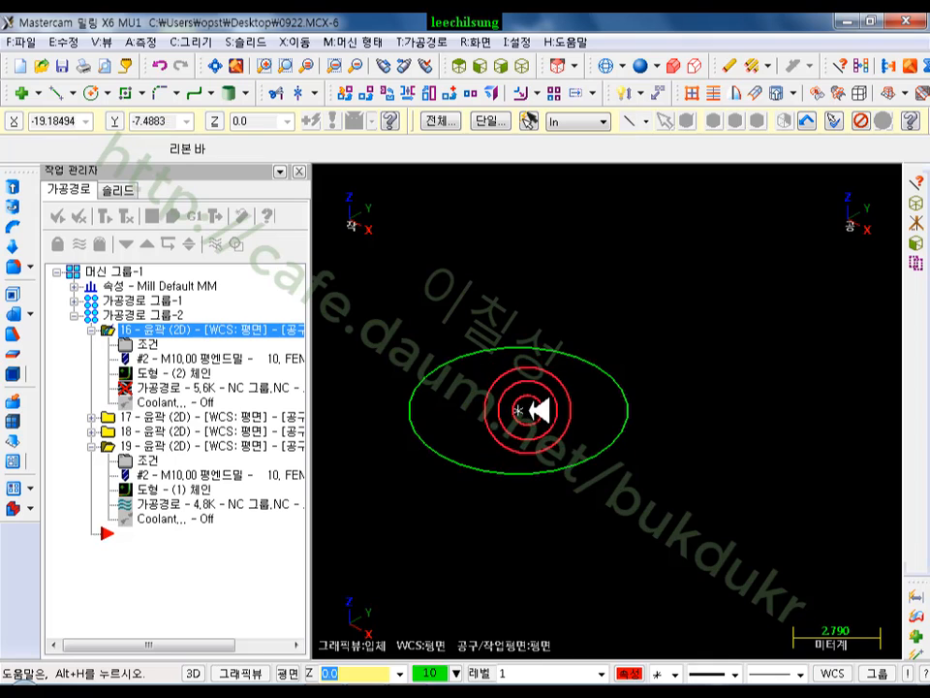
scroll(535, 397, "down", 2)
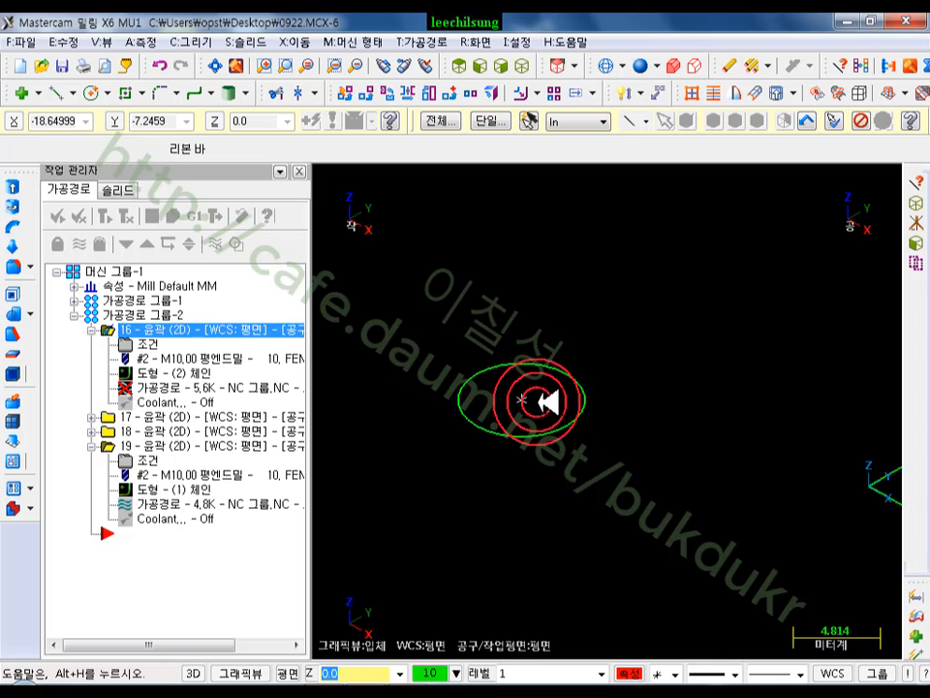
scroll(498, 308, "down", 2)
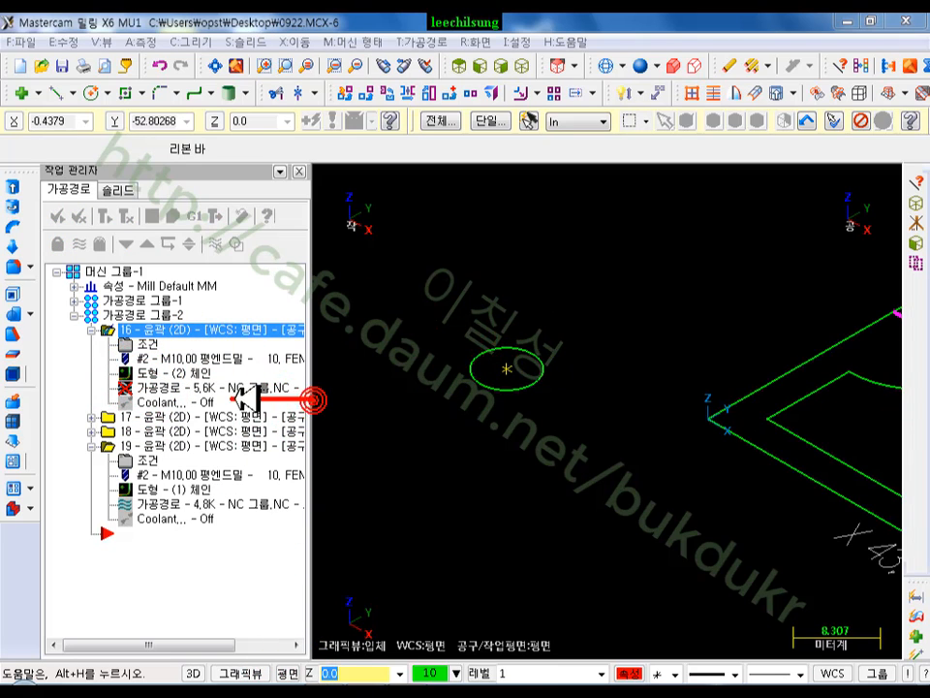
Step: Circle operation 16's geometry and toolpath entries, write underlined "-9" and "-10" height notes near the entry point, and close the annotations
mouse_move(247, 397)
left_mouse_down()
mouse_move(93, 387)
mouse_move(103, 364)
mouse_move(194, 361)
mouse_move(289, 363)
mouse_move(334, 392)
left_mouse_up()
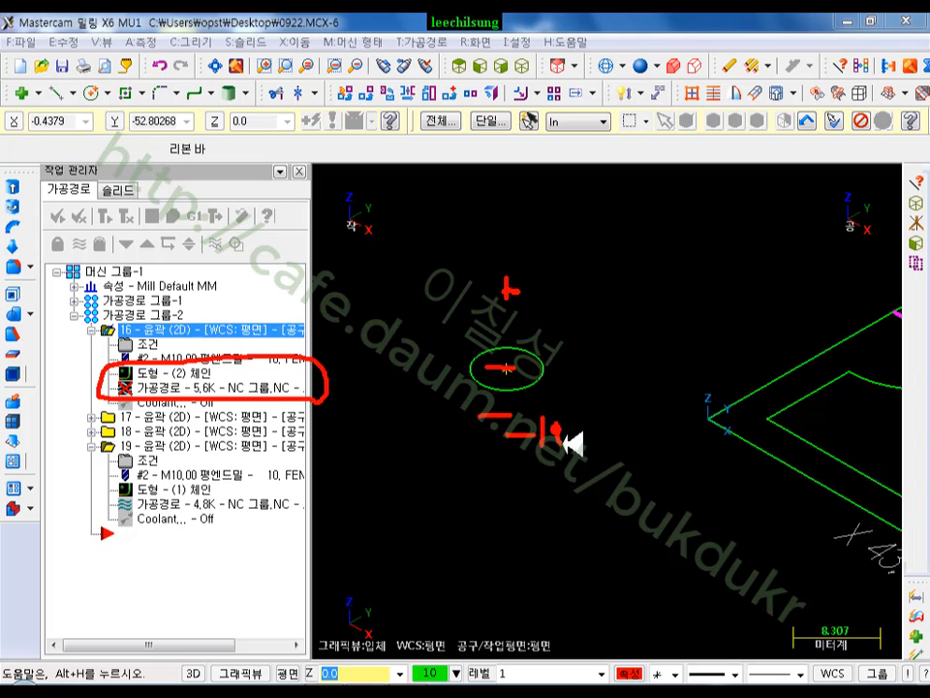
mouse_move(527, 359)
left_mouse_down()
mouse_move(559, 360)
mouse_move(548, 371)
left_mouse_up()
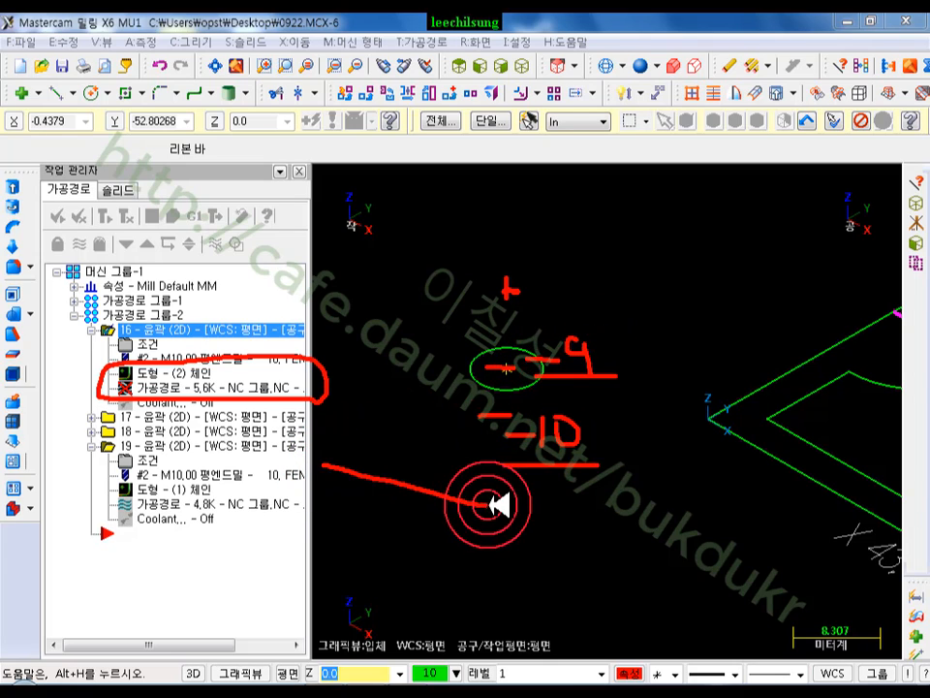
left_click_drag(498, 503, 669, 509)
right_click(623, 264)
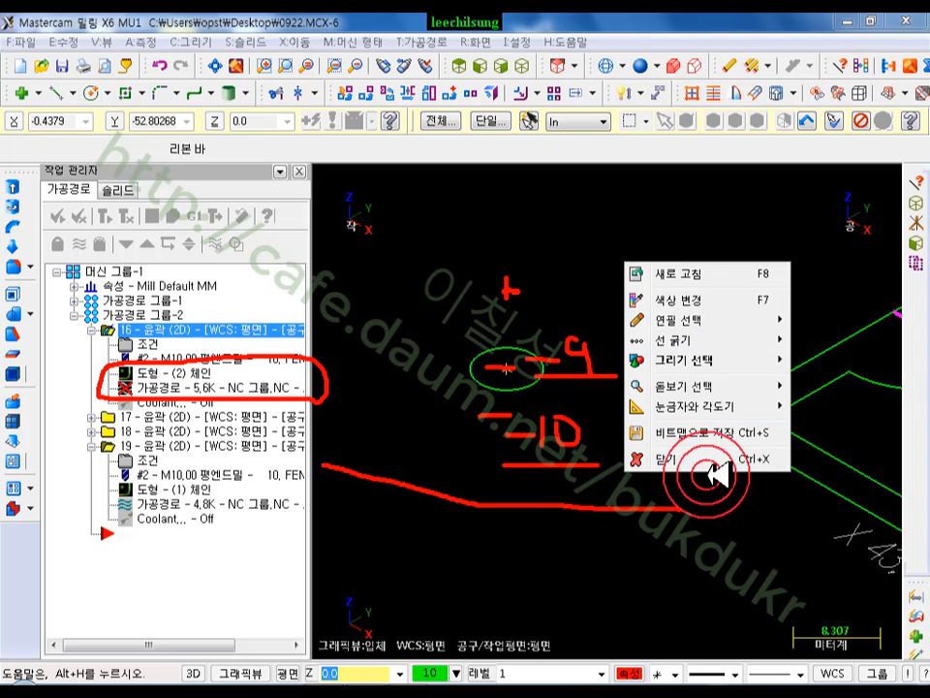
left_click(677, 459)
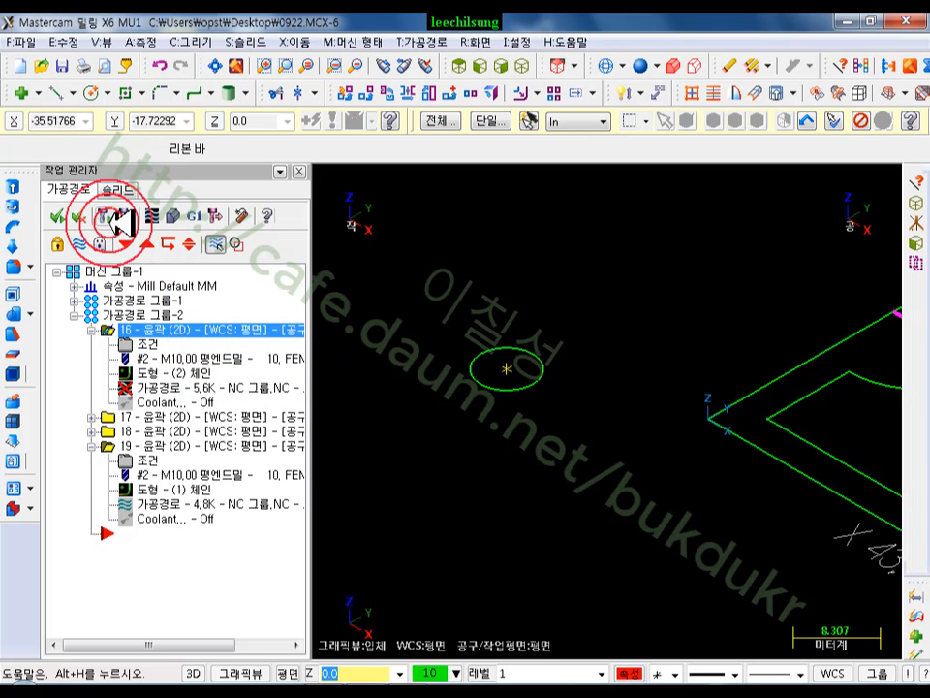
Step: Regenerate operation 16's toolpath with the moved entry point and show it in the front view
left_click(121, 219)
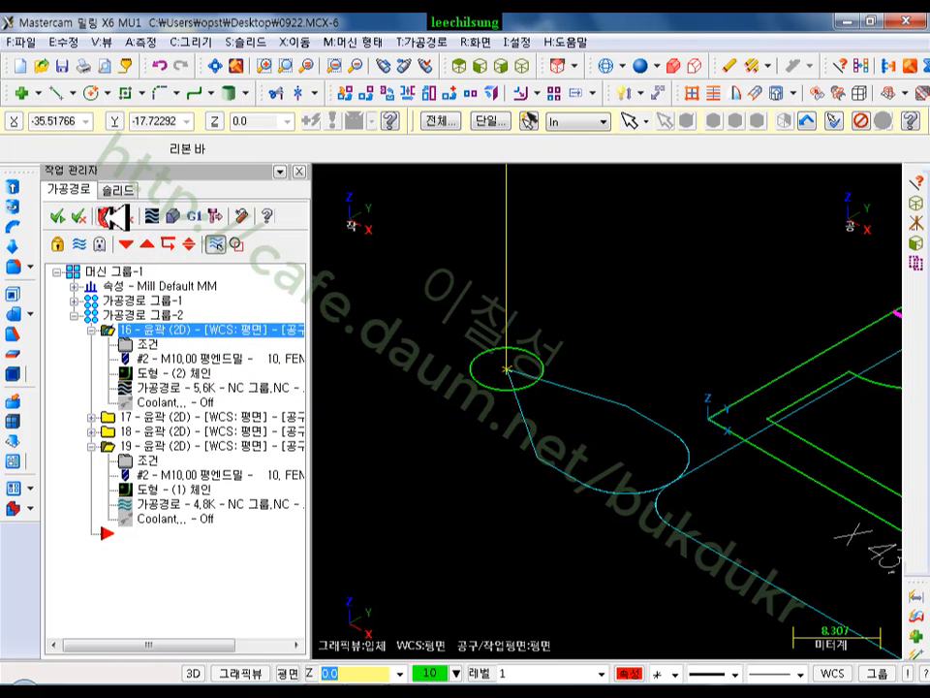
left_click(481, 66)
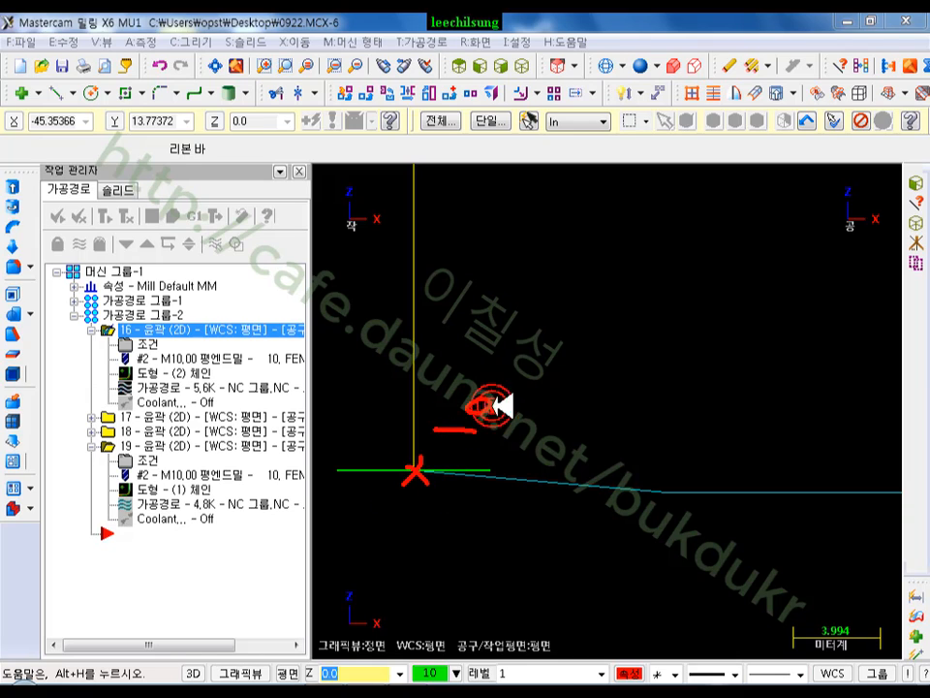
Step: Label the entry point "-9" and the cutting level "-10", trace the descent between them, then close the annotations and return to the isometric view
left_click_drag(501, 406, 494, 443)
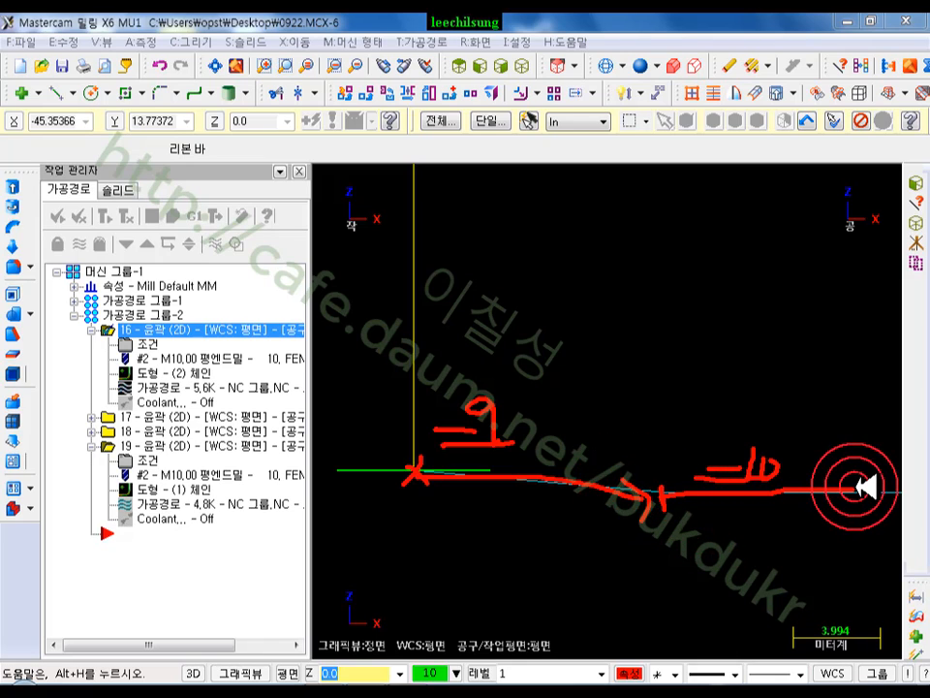
left_click_drag(865, 485, 655, 483)
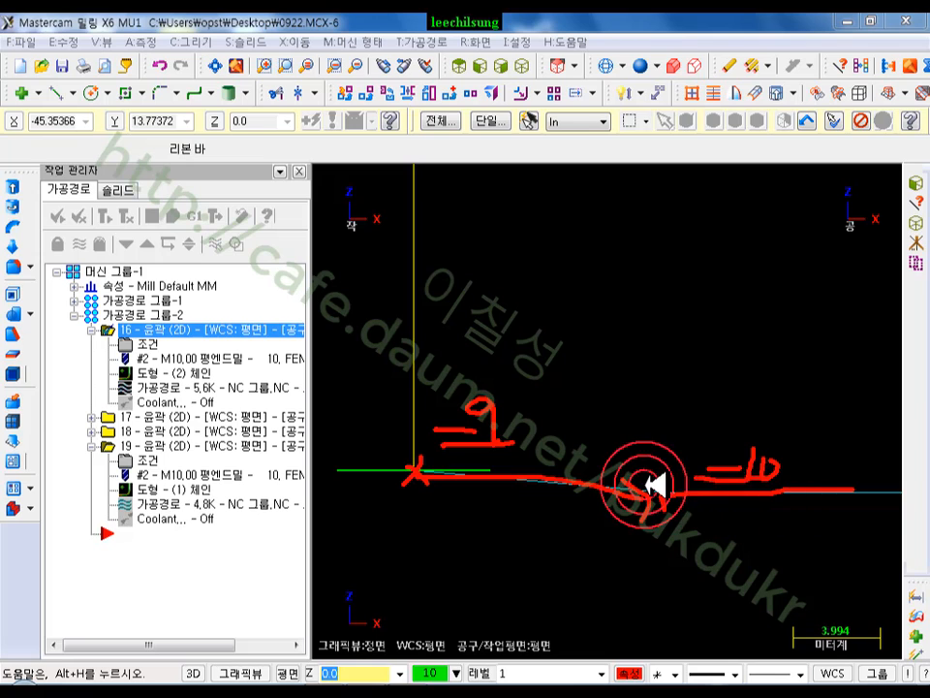
right_click(630, 341)
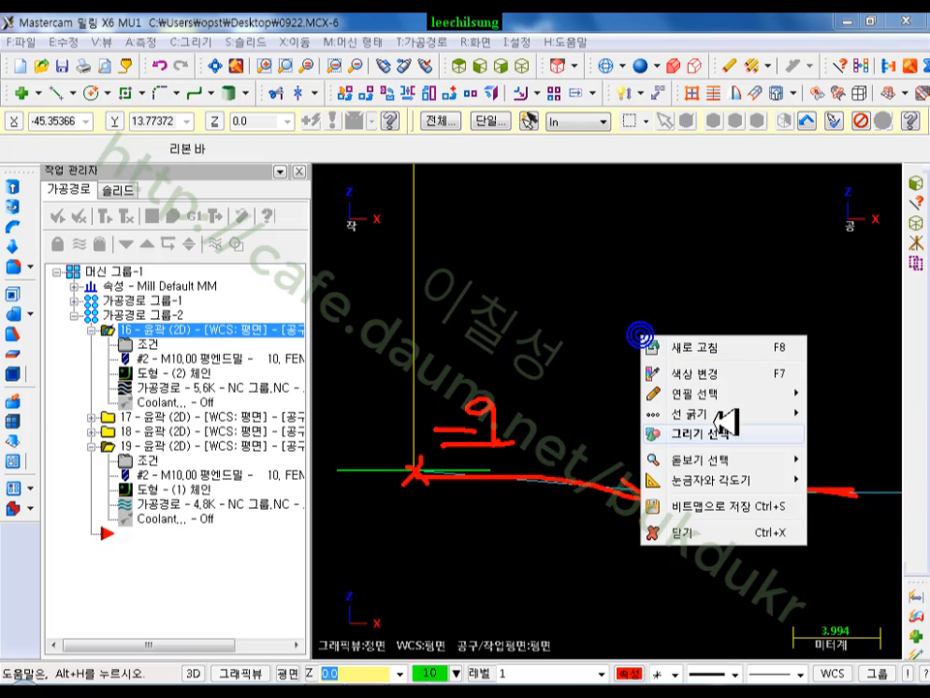
left_click(683, 530)
left_click(522, 65)
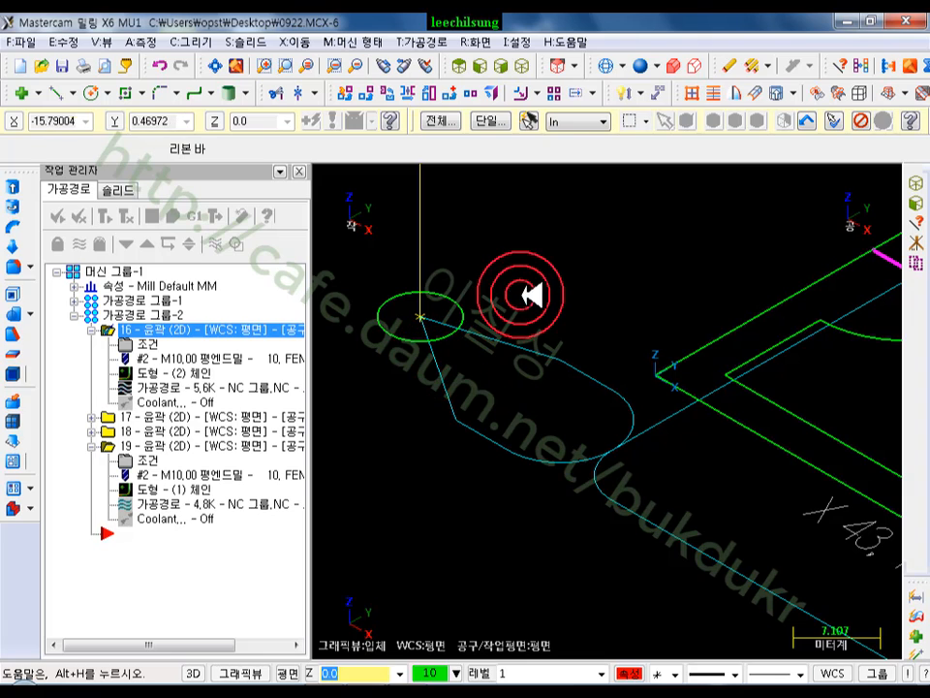
Step: Turn off operation 16's entry and exit points, restrict lead-in to the first depth and lead-out to the last depth, and regenerate the toolpath
left_click(150, 344)
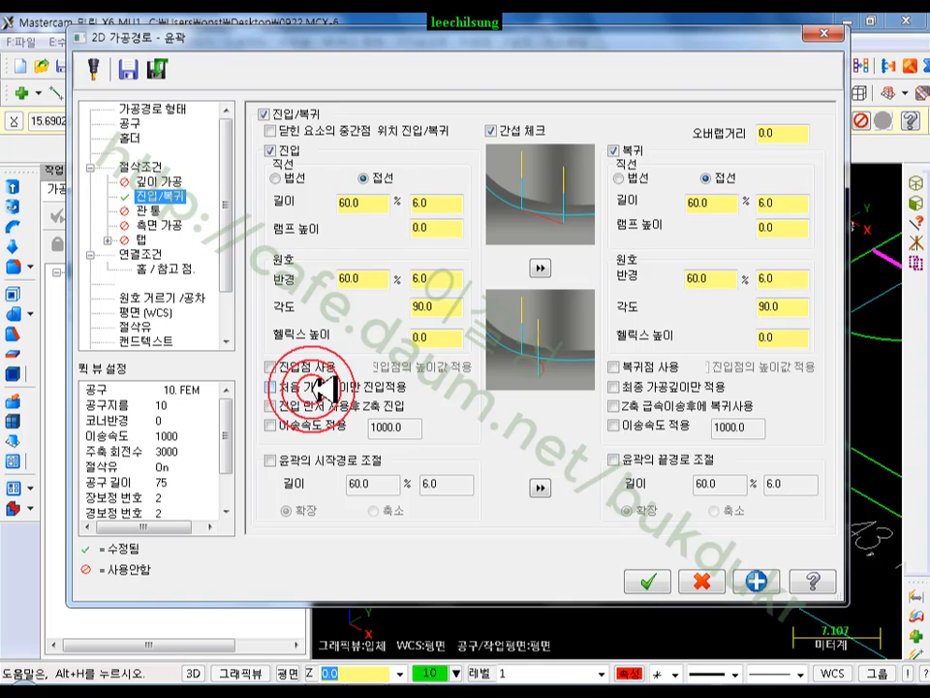
left_click(271, 386)
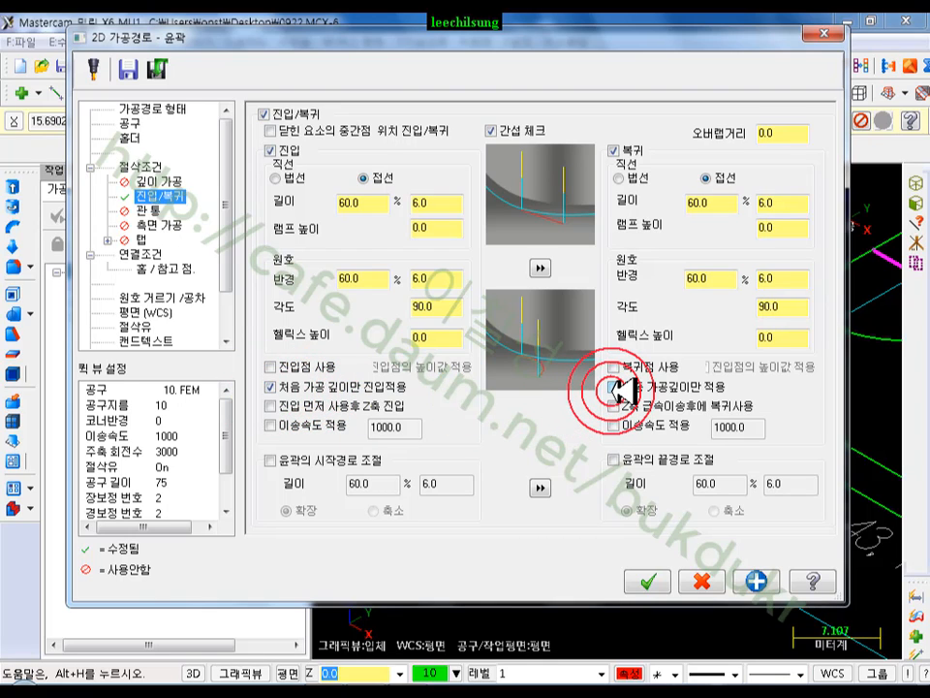
left_click(648, 582)
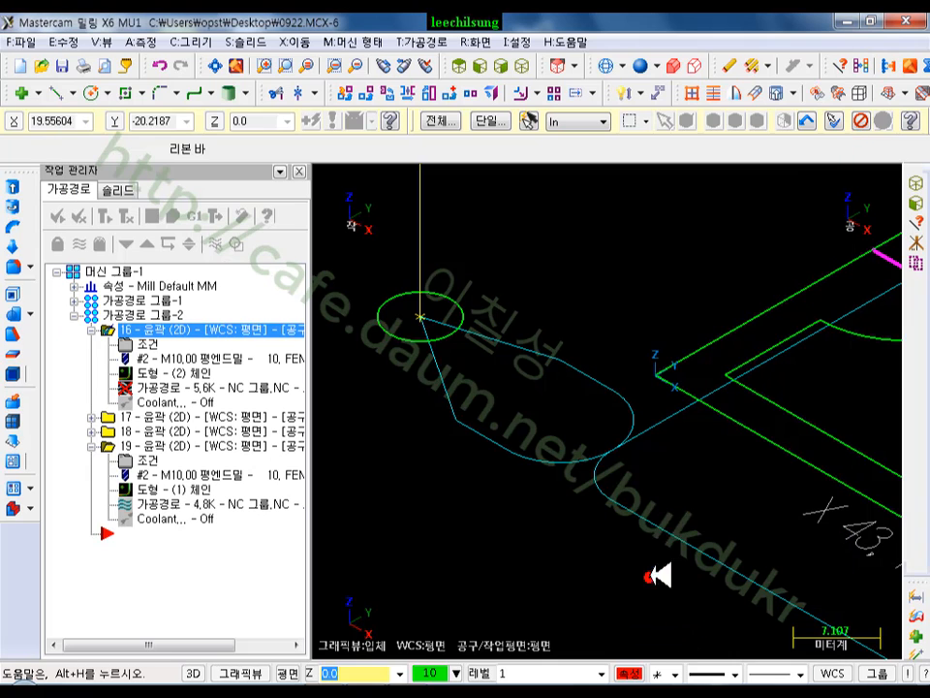
scroll(499, 447, "down", 4)
scroll(484, 361, "down", 1)
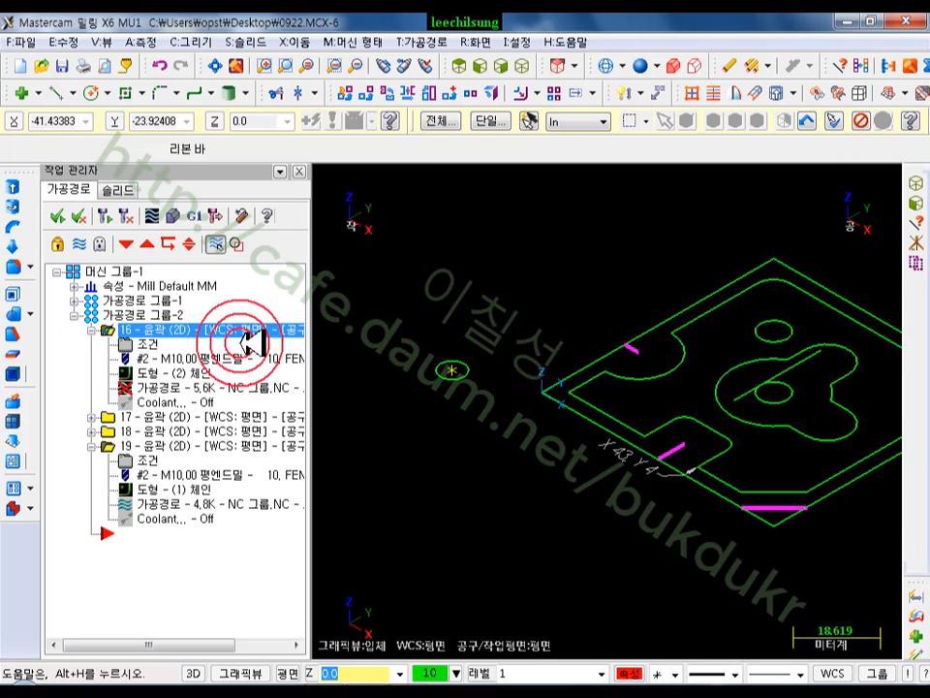
left_click(102, 215)
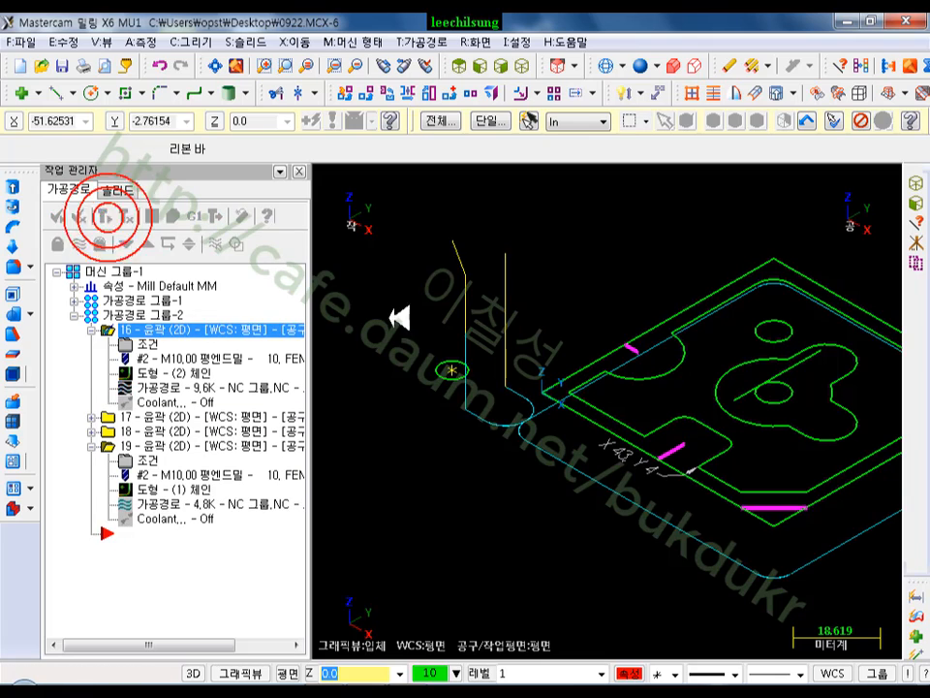
scroll(538, 470, "up", 3)
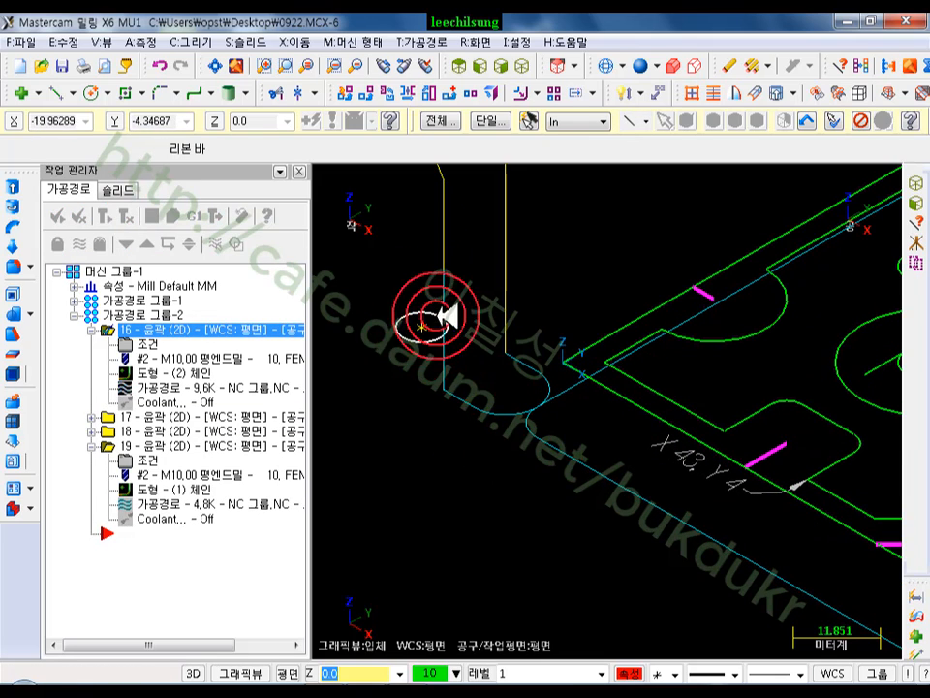
Step: Remove the point chain from operation 16's chained geometry and regenerate the contour toolpath
left_click(158, 341)
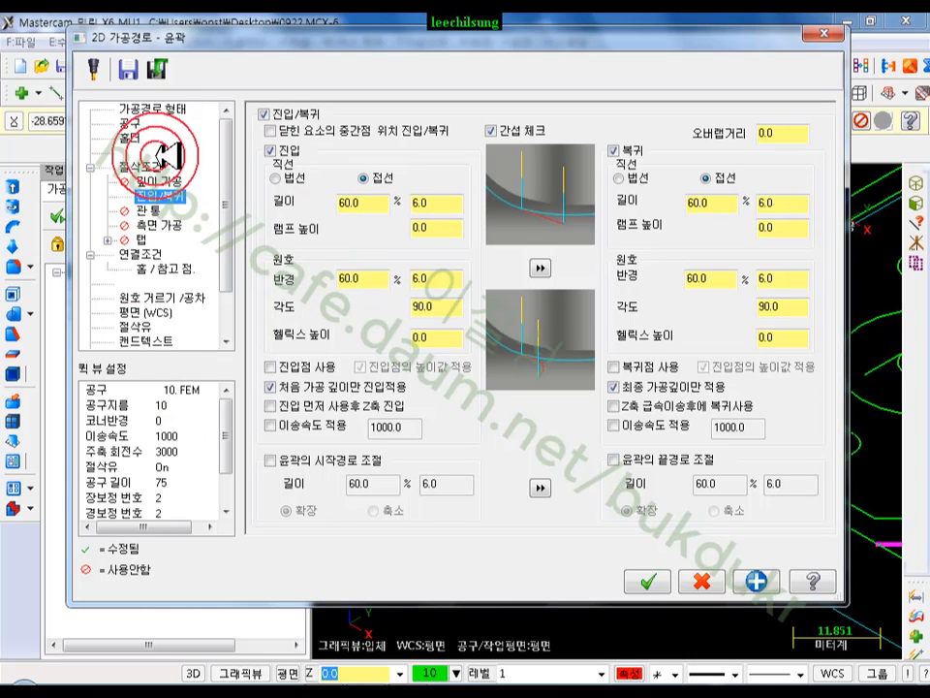
left_click(167, 111)
left_click(707, 173)
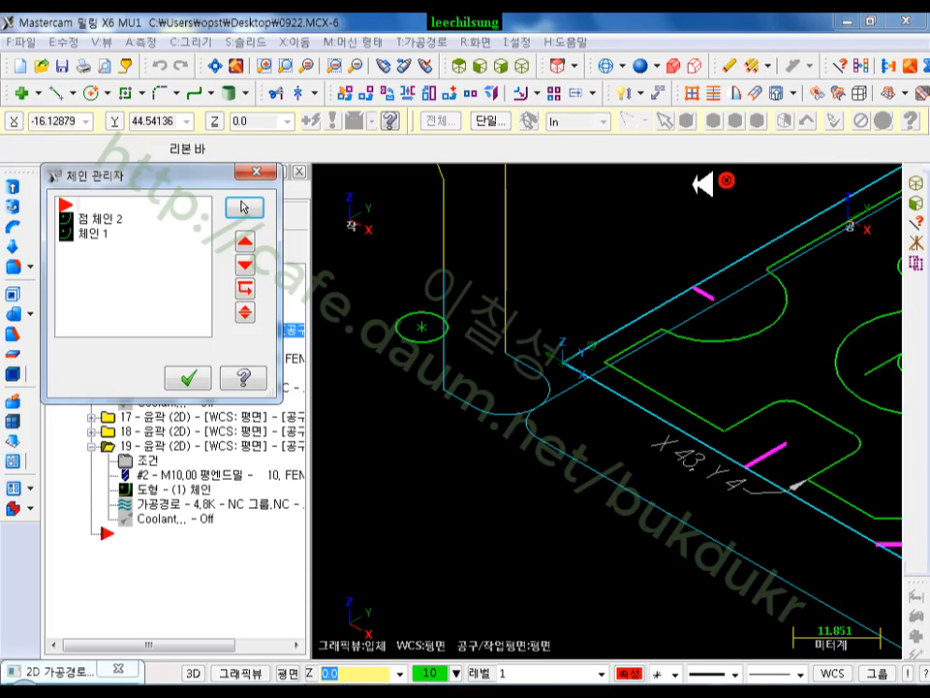
left_click(109, 215)
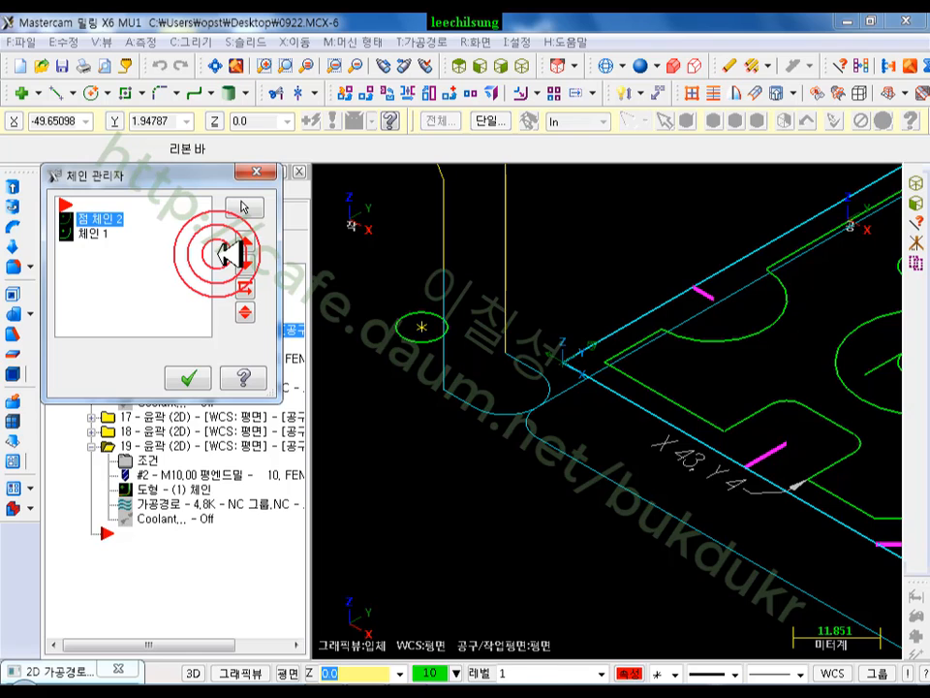
left_click(188, 378)
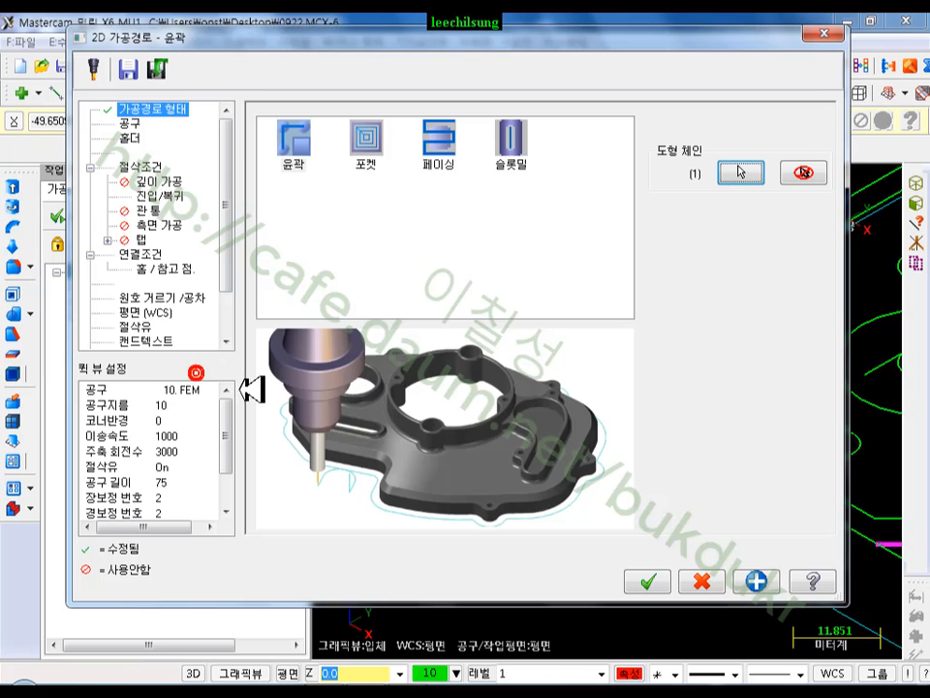
left_click(438, 380)
left_click(649, 579)
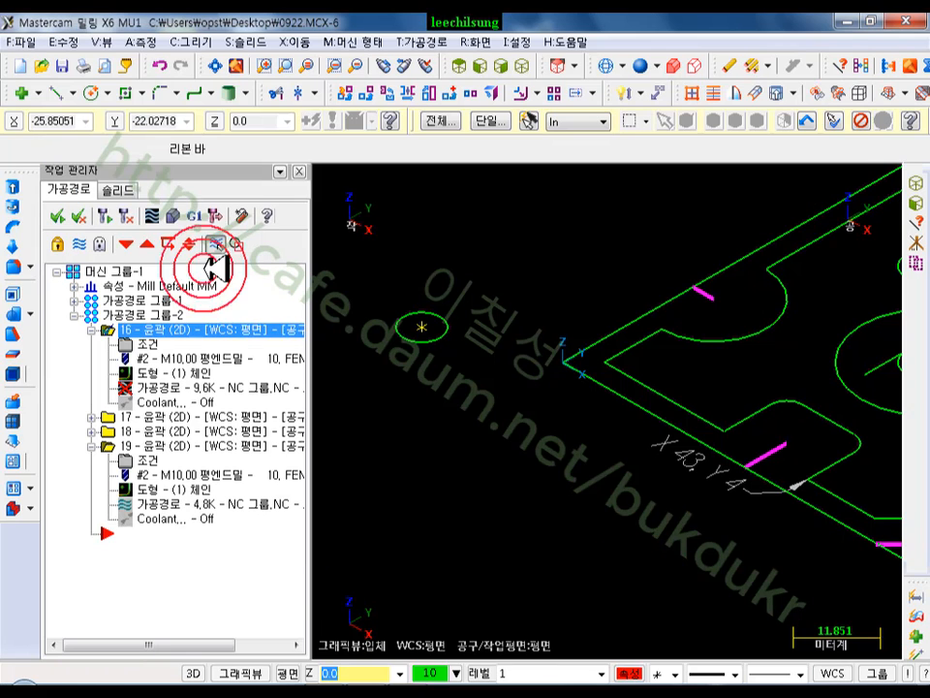
left_click(103, 215)
Step: Delete the entry circle and its centre point beside the part's corner
scroll(424, 423, "up", 1)
scroll(425, 422, "down", 1)
left_click(386, 440)
left_click(407, 312)
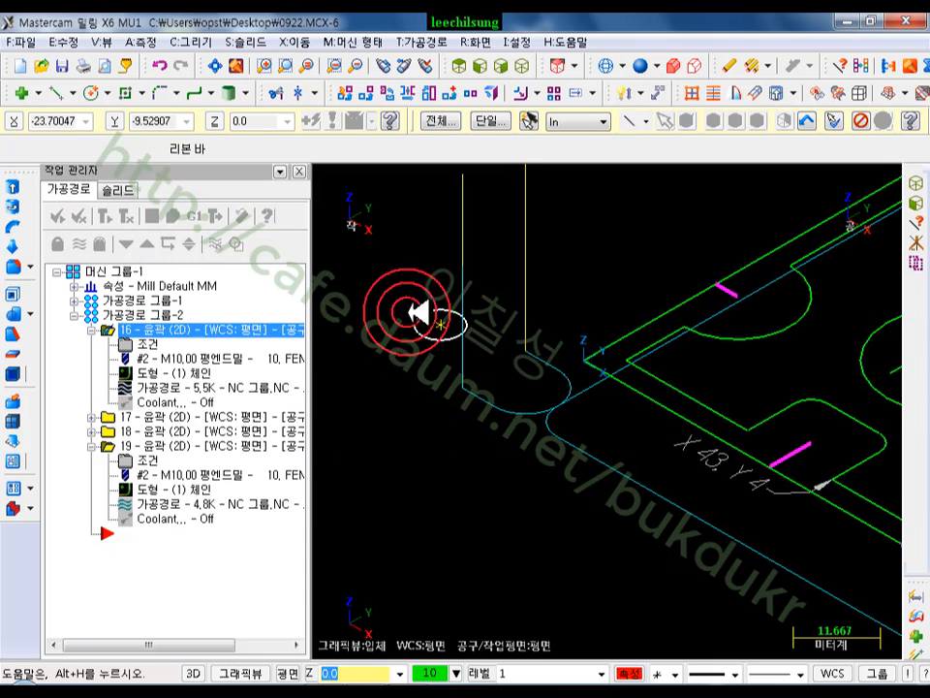
key("Delete")
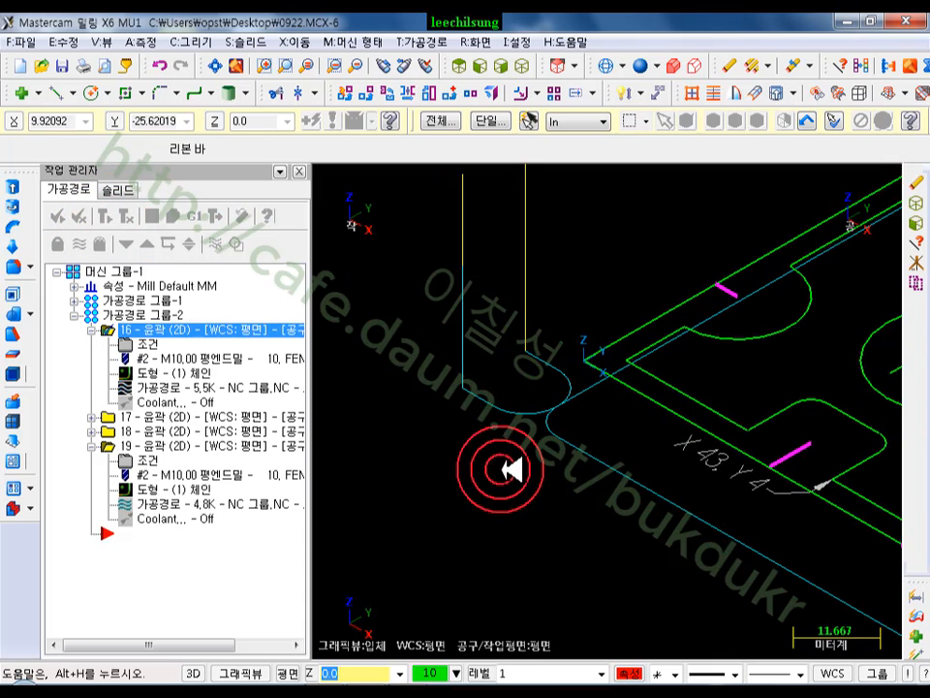
Step: Enable depth cuts for operation 16 with a maximum rough step of 1.0 and turn off keep tool down
scroll(414, 357, "down", 5)
scroll(797, 392, "up", 2)
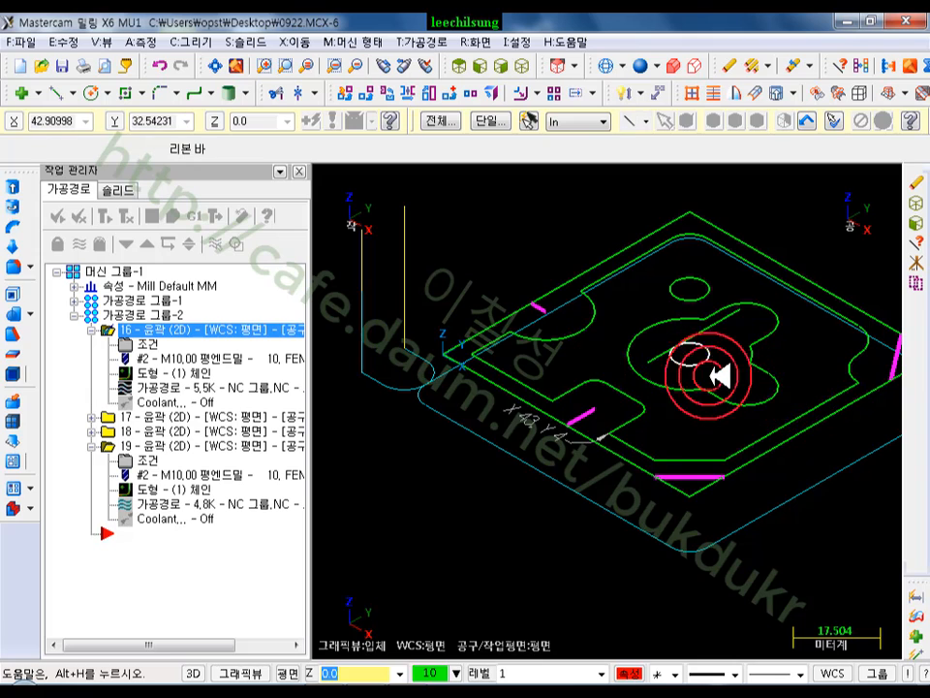
scroll(792, 376, "down", 1)
left_click(184, 337)
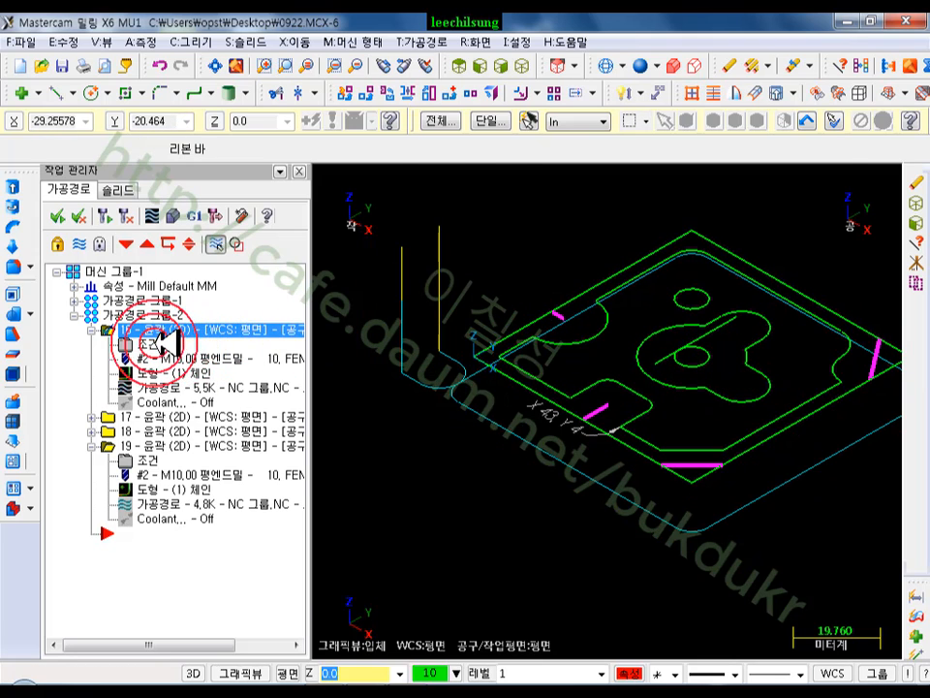
left_click(179, 339)
left_click(174, 181)
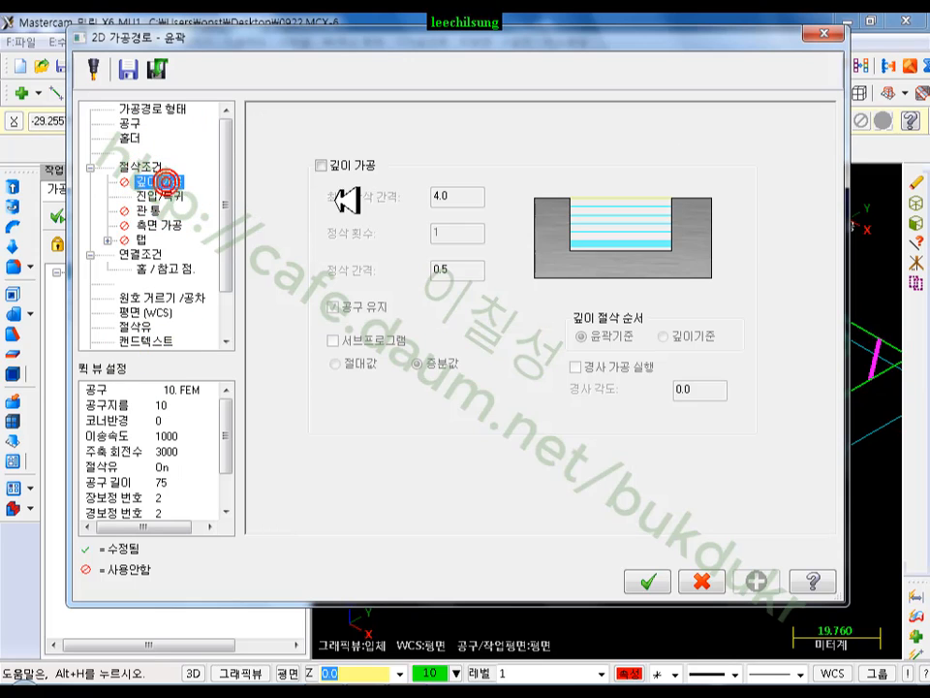
left_click(323, 166)
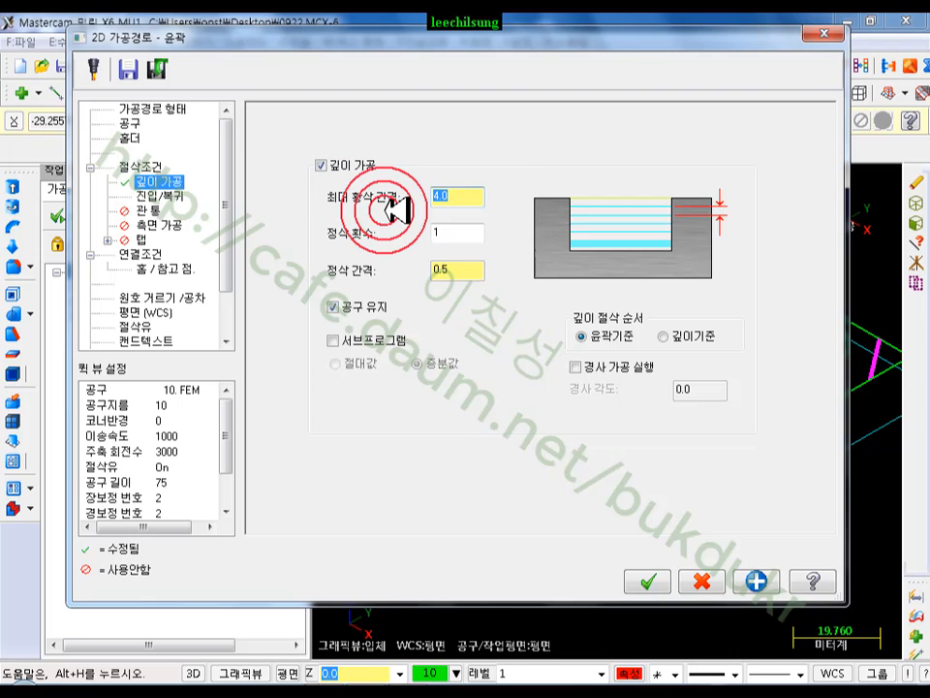
type("1")
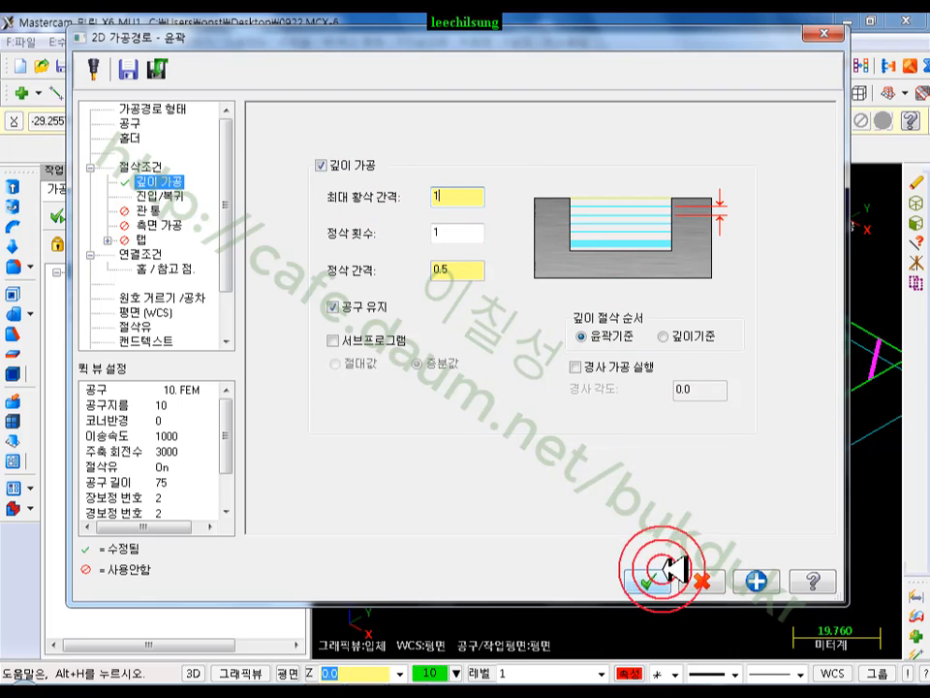
left_click(333, 307)
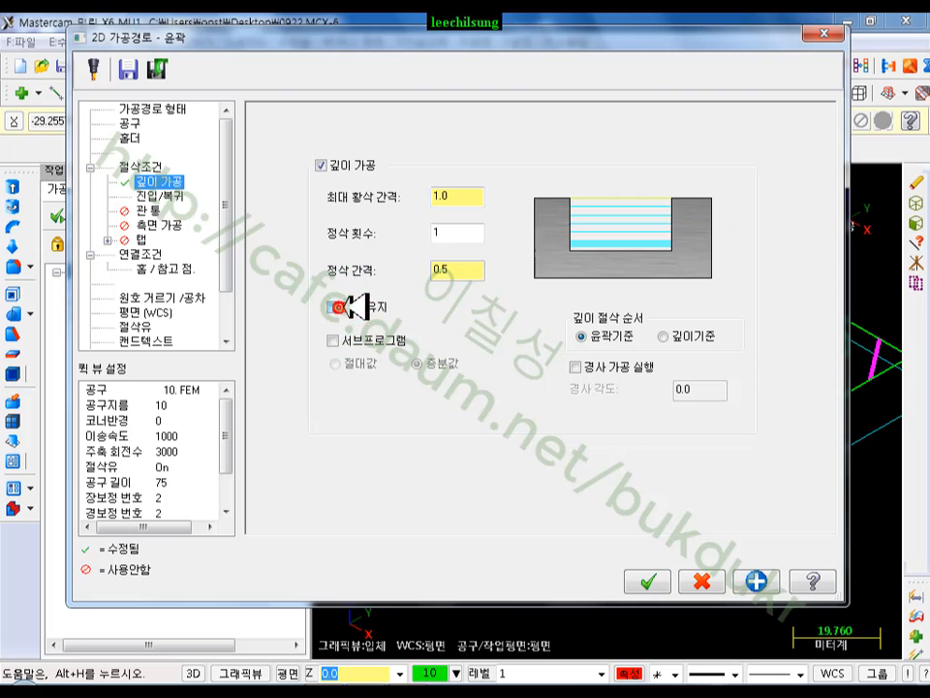
left_click(646, 580)
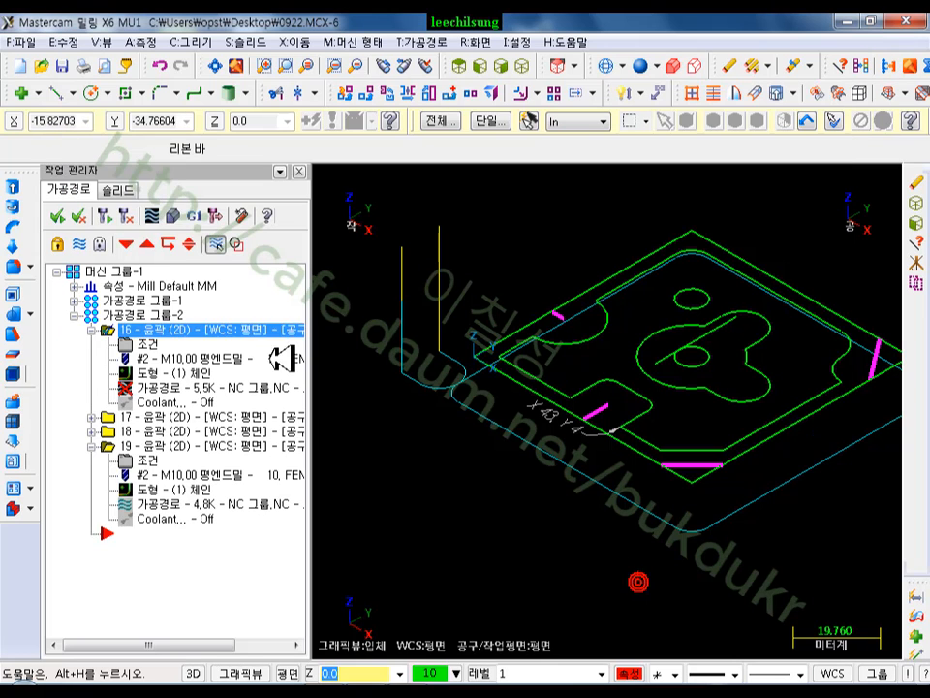
Step: Regenerate operation 16's multi-depth toolpath and rotate the view to show the lead-in and lead-out near the origin corner
left_click(108, 213)
scroll(456, 407, "up", 2)
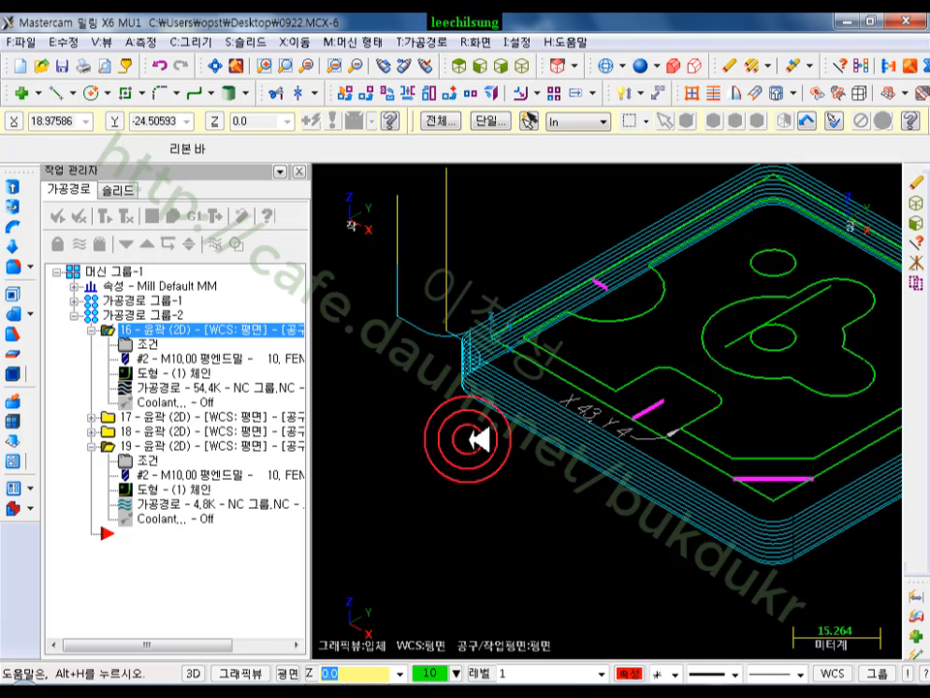
middle_click_drag(477, 415, 580, 376)
scroll(528, 405, "up", 2)
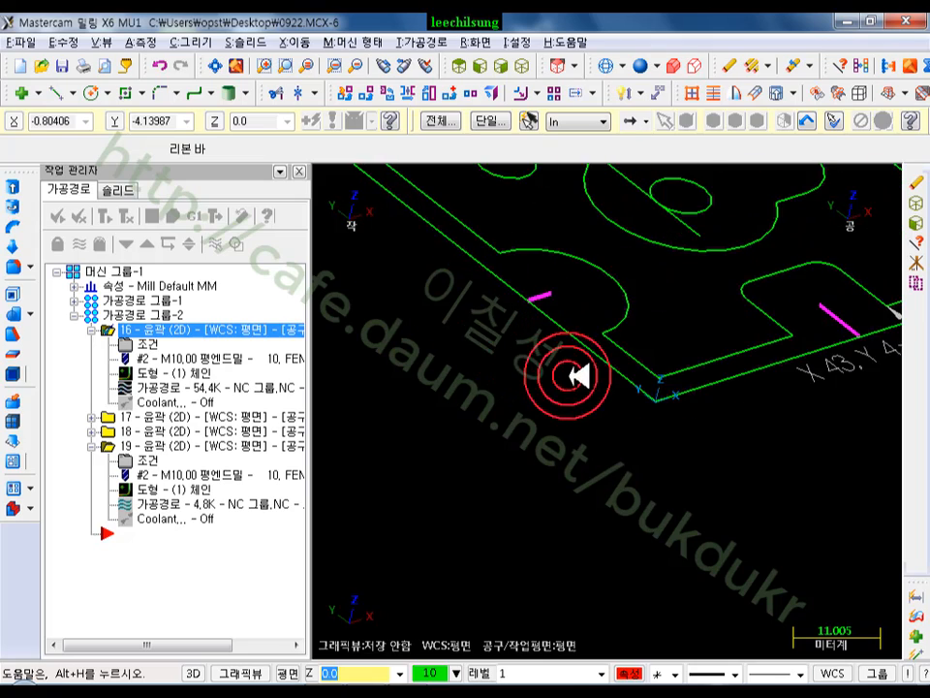
scroll(696, 471, "up", 2)
scroll(646, 451, "up", 1)
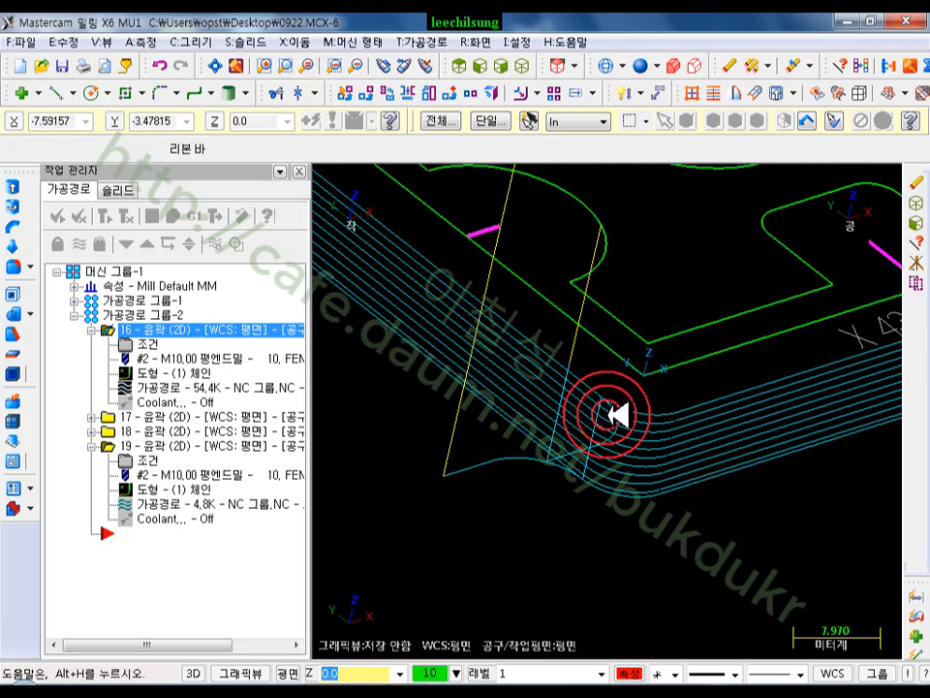
Step: Turn off the first-depth-only entry and last-depth-only exit options for operation 16, regenerate the toolpath, and inspect the leads
left_click(146, 343)
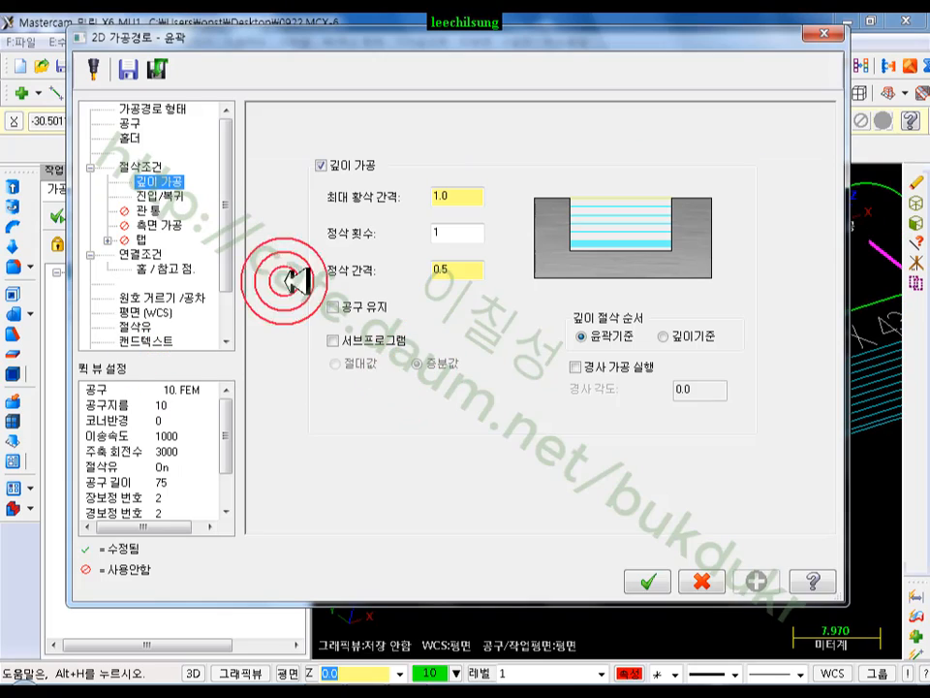
left_click(174, 197)
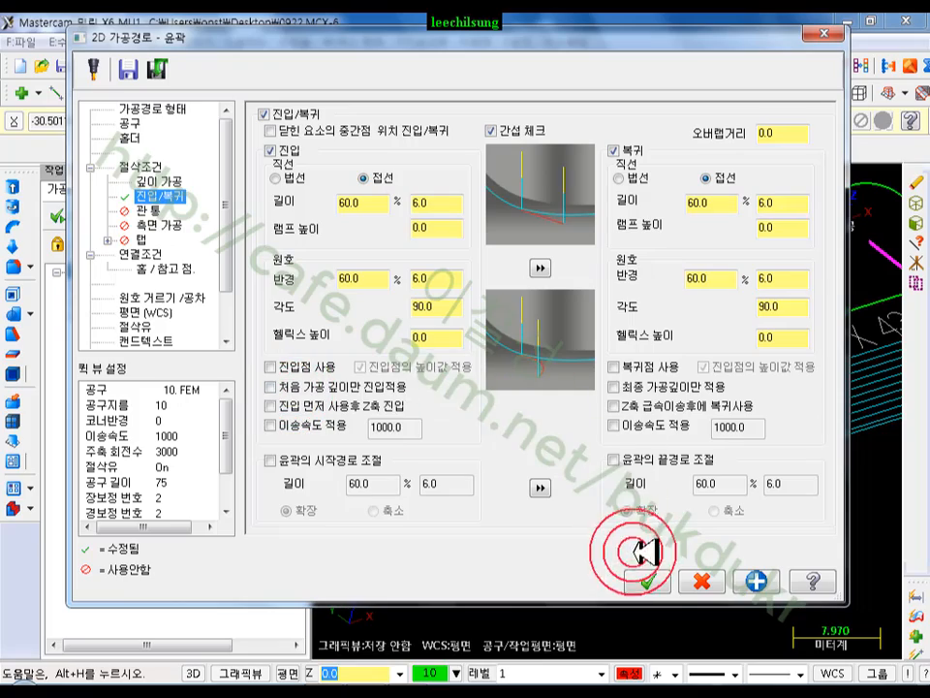
left_click(647, 581)
left_click(109, 216)
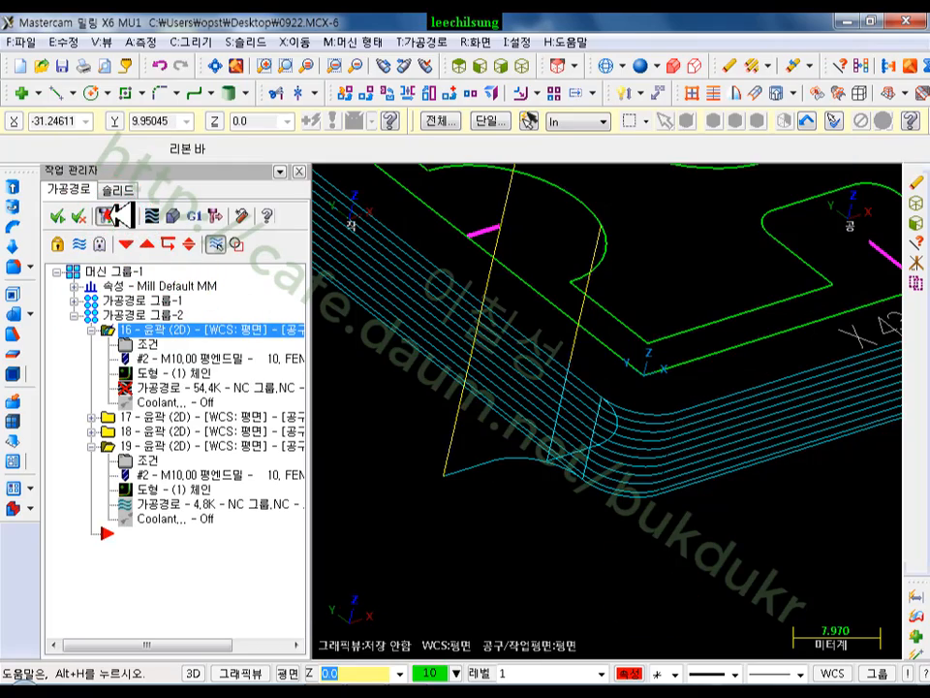
scroll(559, 459, "up", 3)
scroll(498, 515, "up", 2)
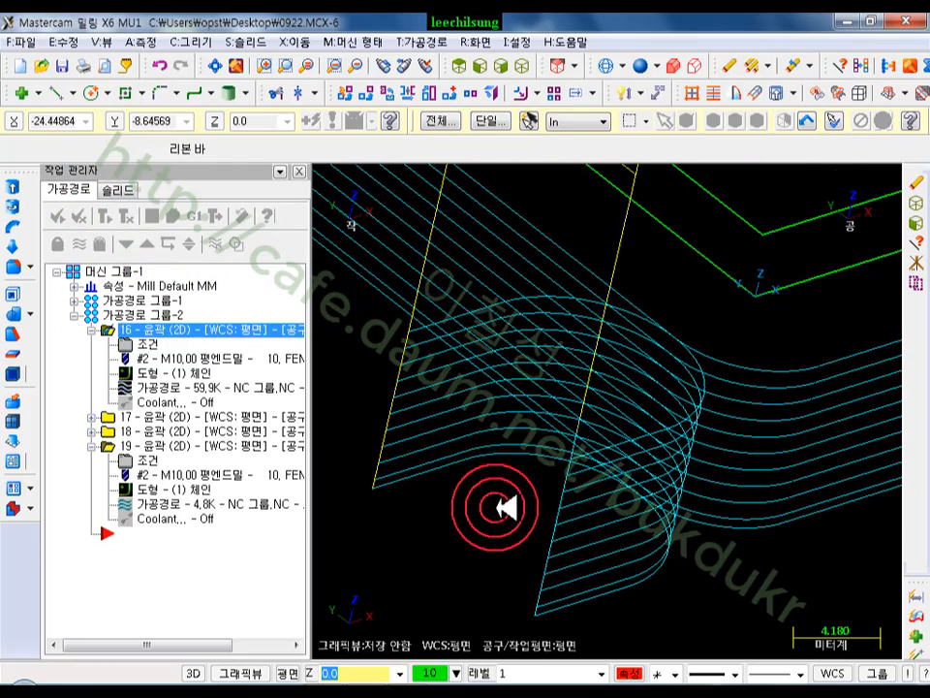
scroll(498, 509, "up", 1)
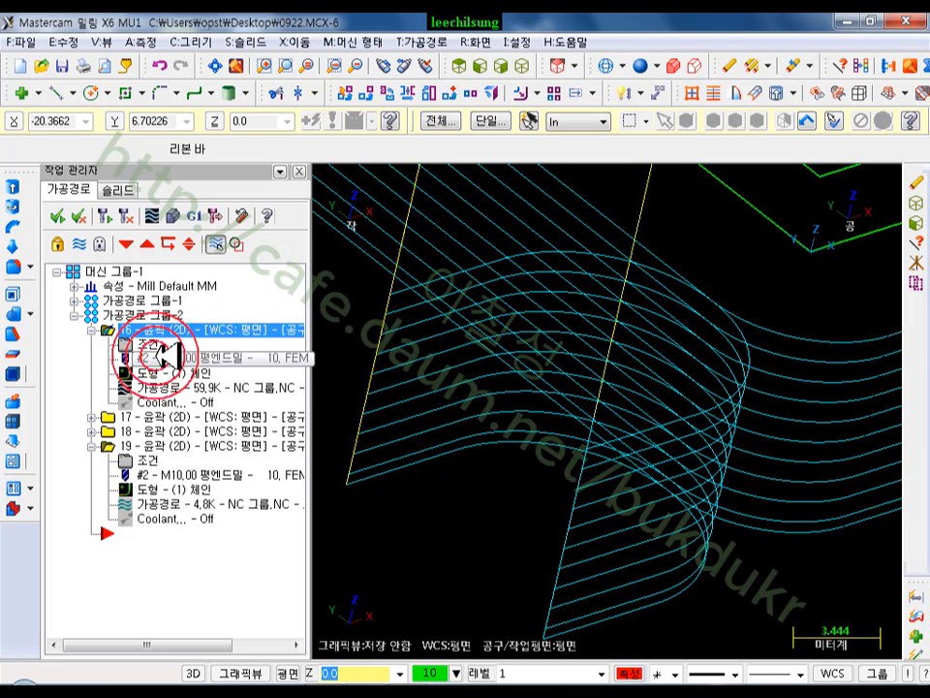
Step: Re-enable first-depth-only entry and last-depth-only exit for operation 16, regenerate the toolpath, and inspect the lead-in and lead-out
left_click(151, 344)
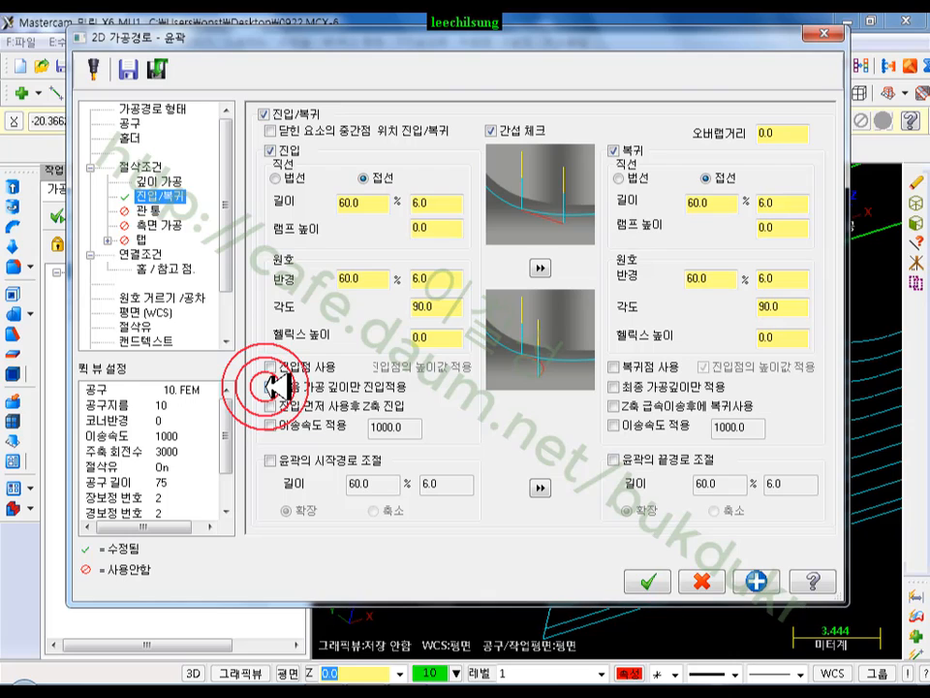
left_click(270, 385)
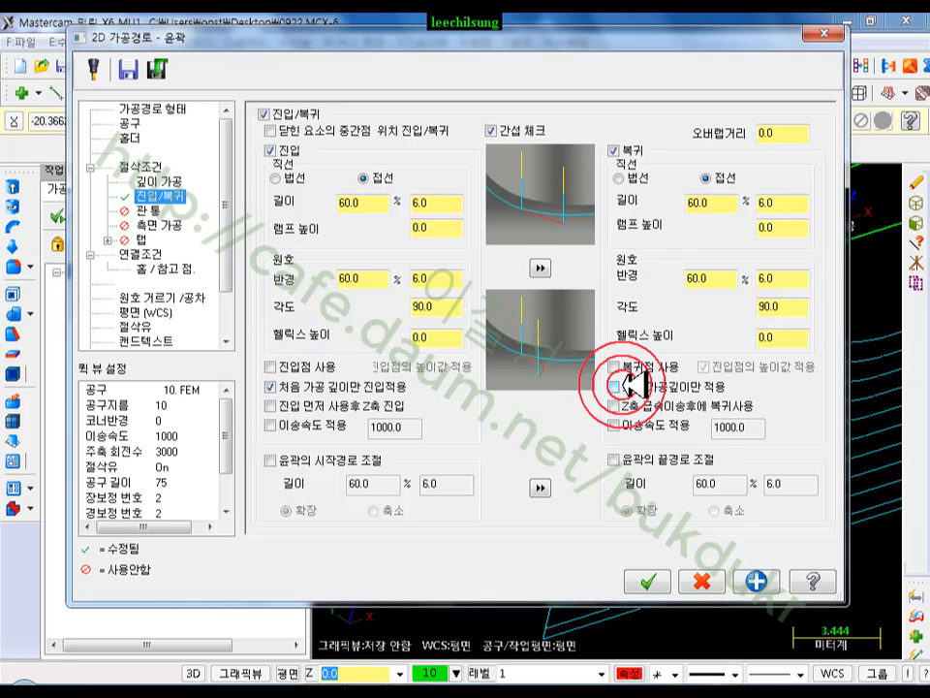
left_click(647, 581)
left_click(99, 215)
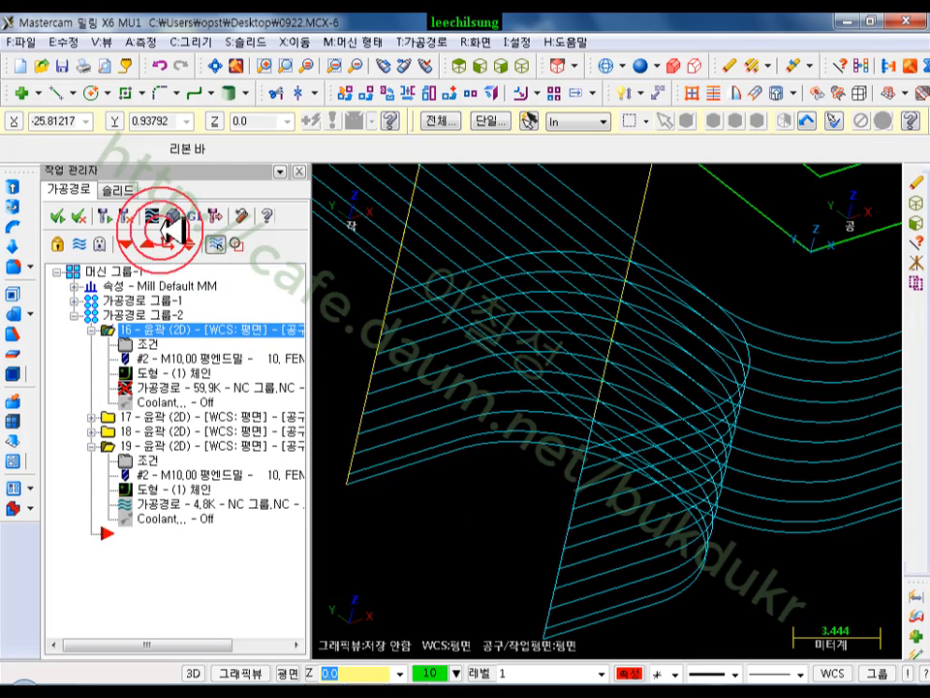
scroll(608, 469, "down", 3)
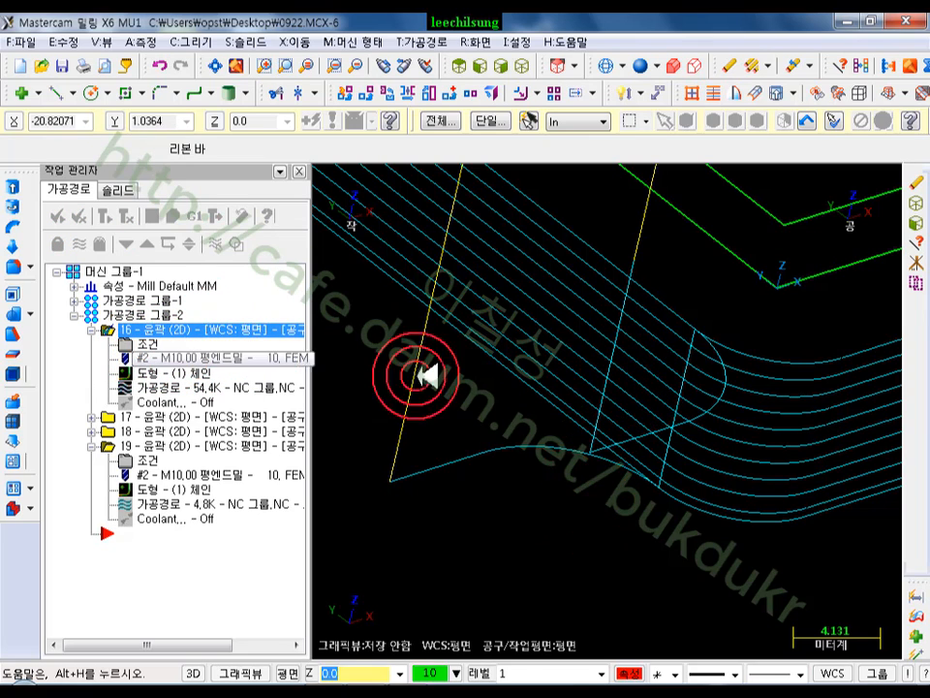
scroll(720, 393, "up", 3)
scroll(684, 364, "down", 3)
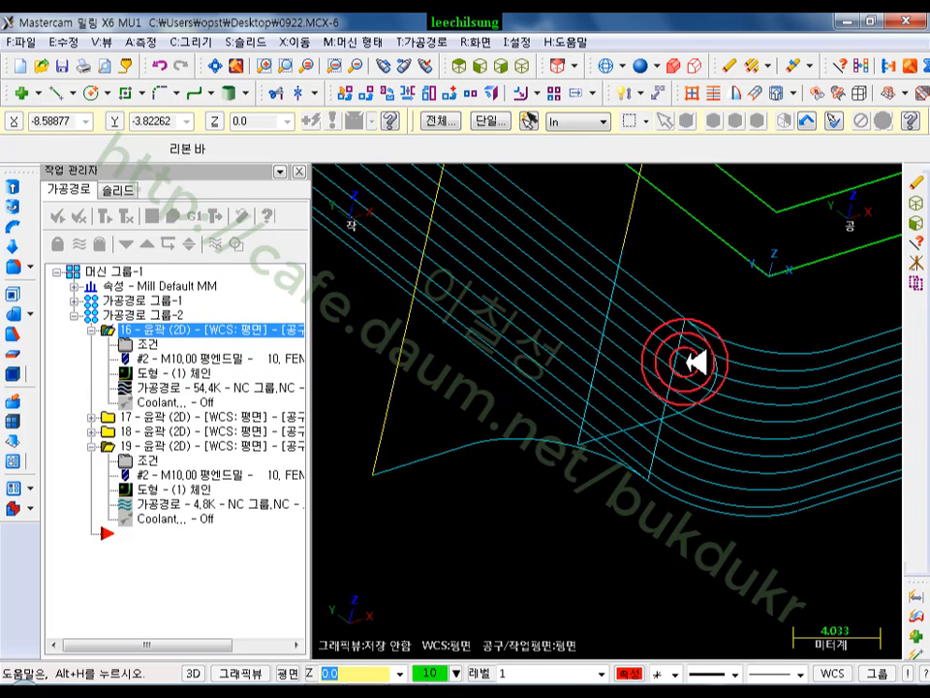
Step: Backplot operation 16 with the swept-cut display turned off, and examine the lead-in and the plunge to the second depth
left_click(215, 388)
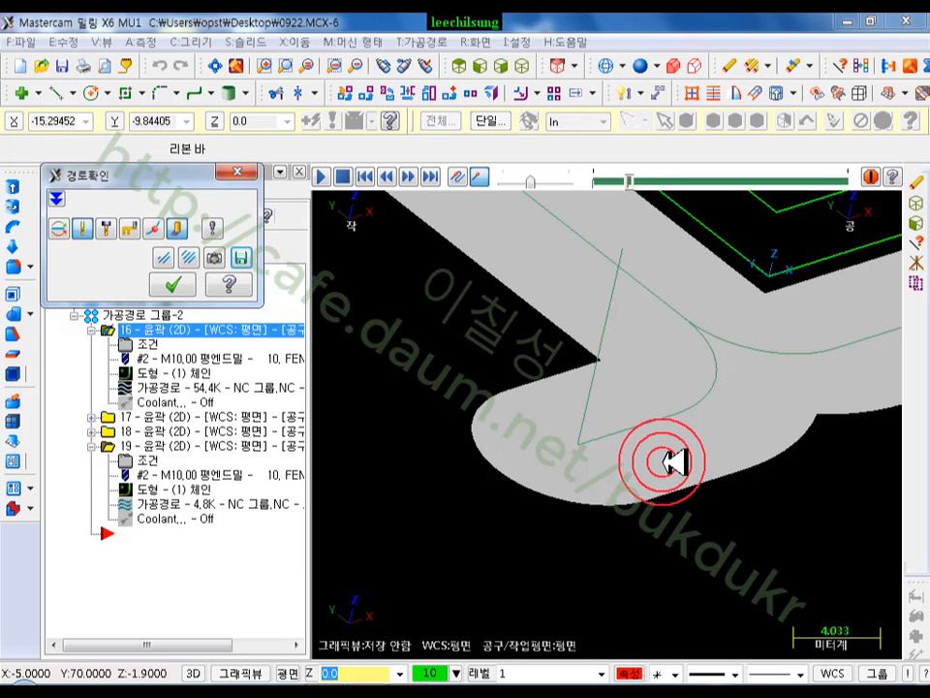
left_click(176, 226)
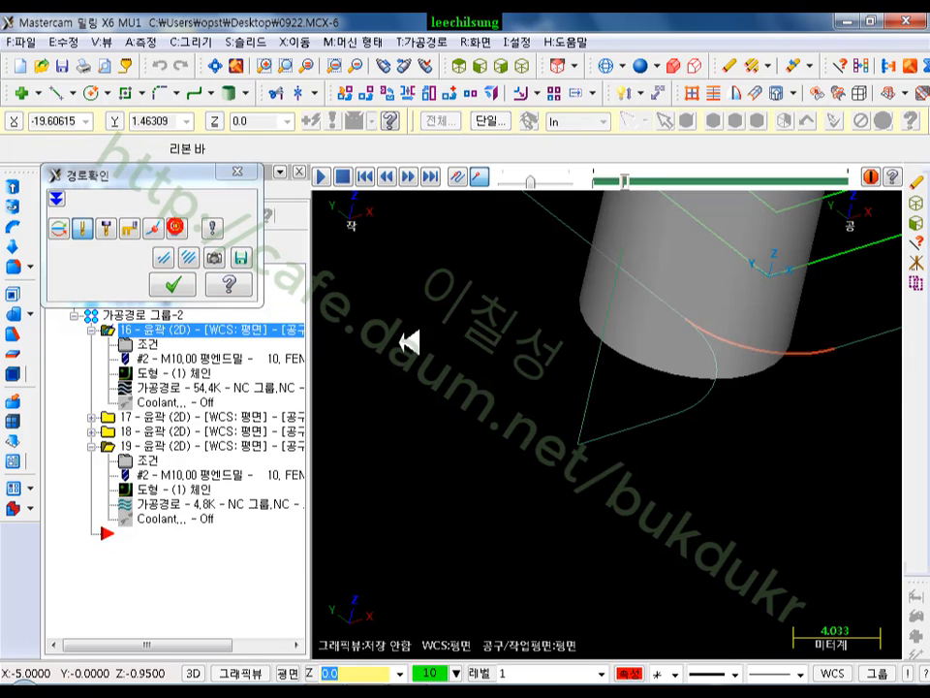
left_click(679, 424)
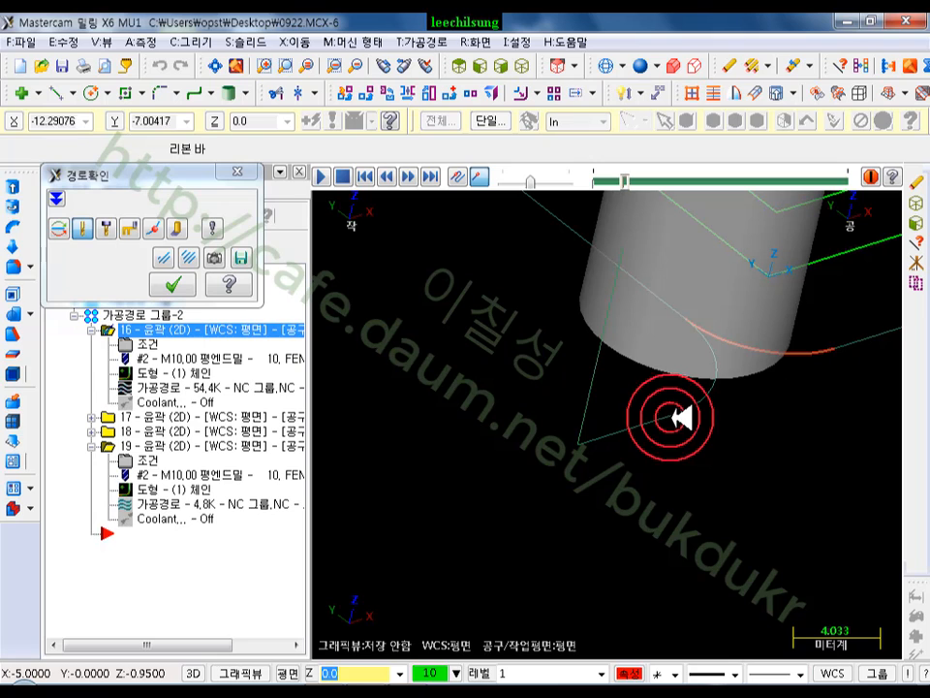
left_click(694, 323)
left_click(647, 332)
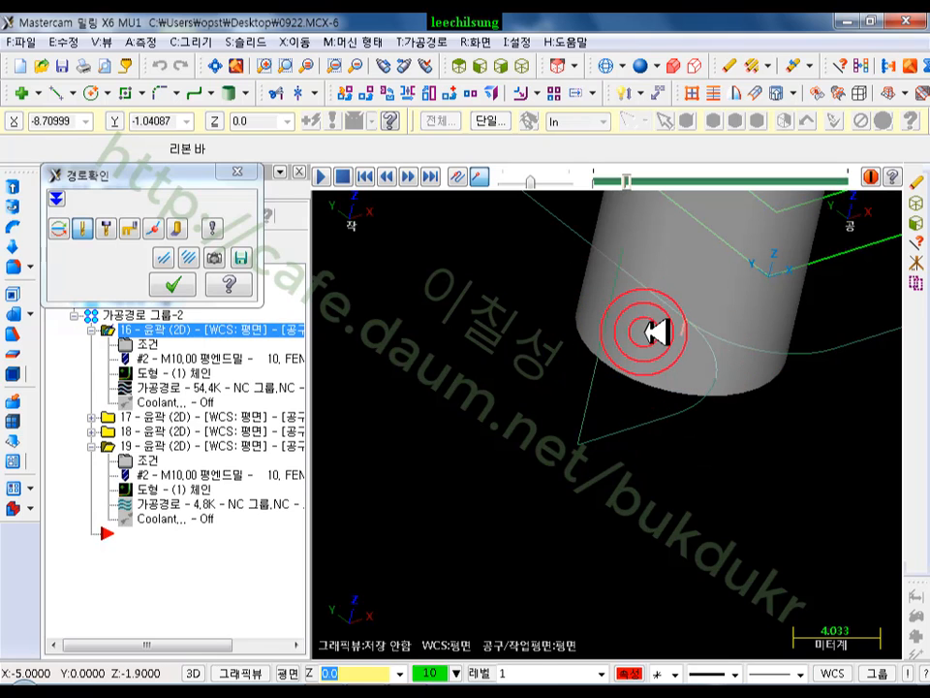
scroll(698, 332, "up", 6)
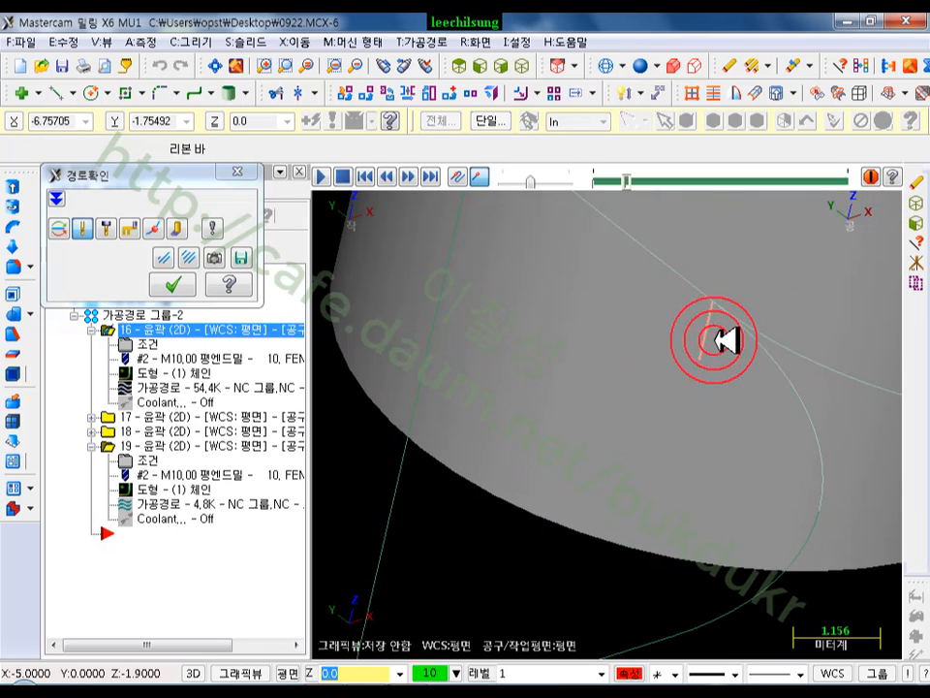
scroll(725, 340, "down", 4)
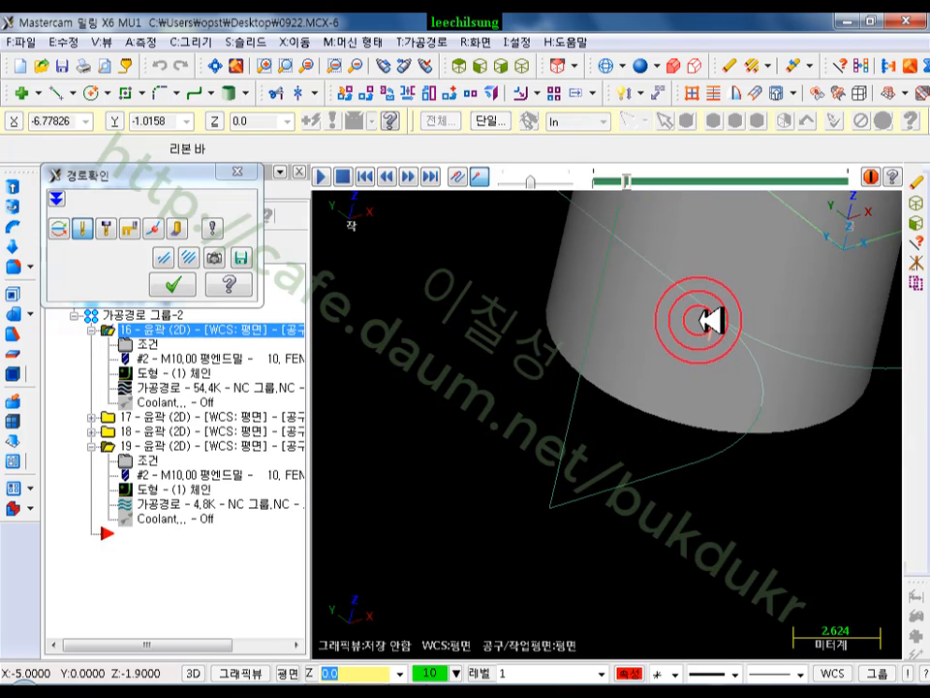
Step: Advance operation 16's backplot along the second depth pass and turn on color-coded display of the tool motions
key("s")
key("s")
key("s")
key("s")
scroll(623, 436, "down", 4)
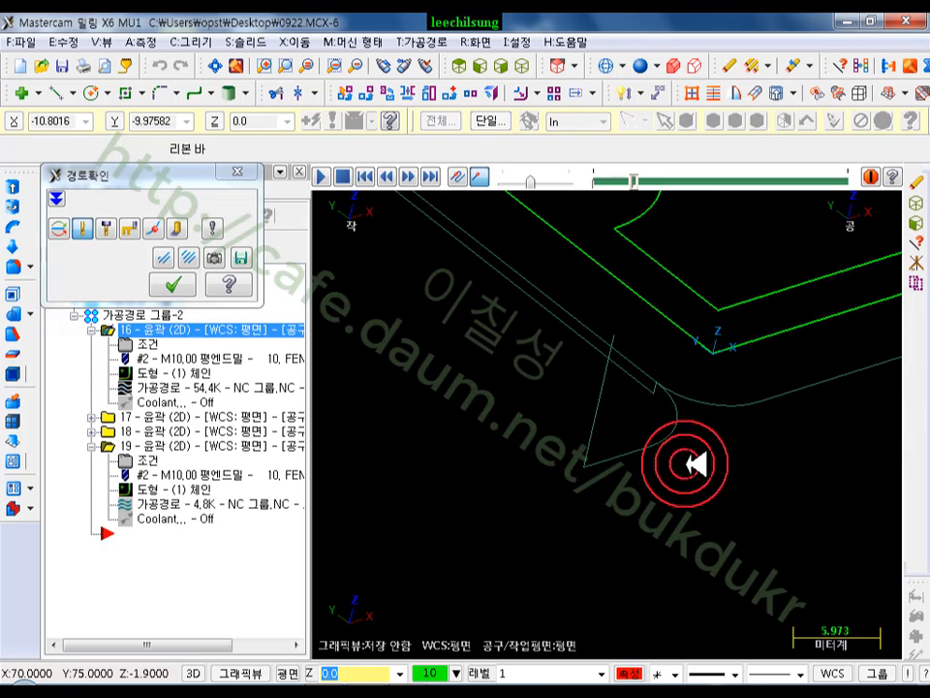
left_click(58, 229)
left_click(358, 386)
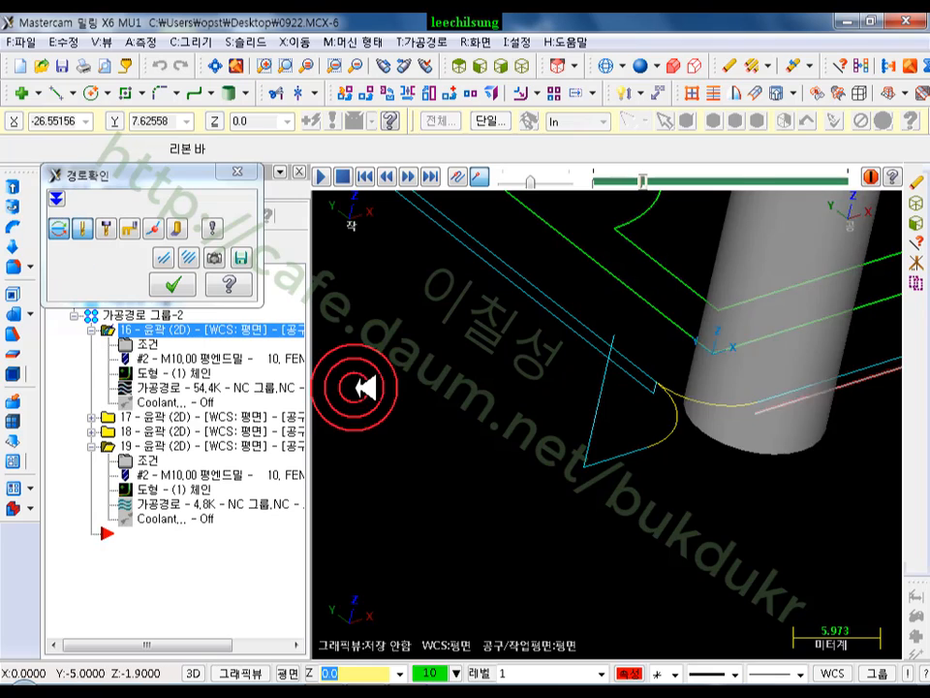
Step: Step the color-coded backplot through operation 16's remaining depths to the final lead-out, and close the backplot
key("s")
key("s")
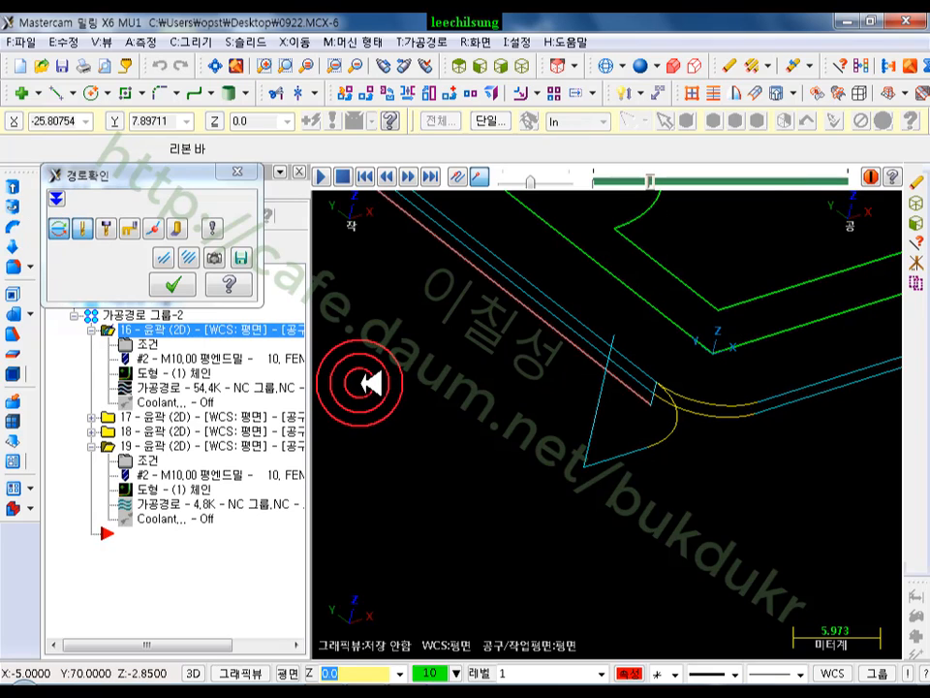
key("s")
key("s")
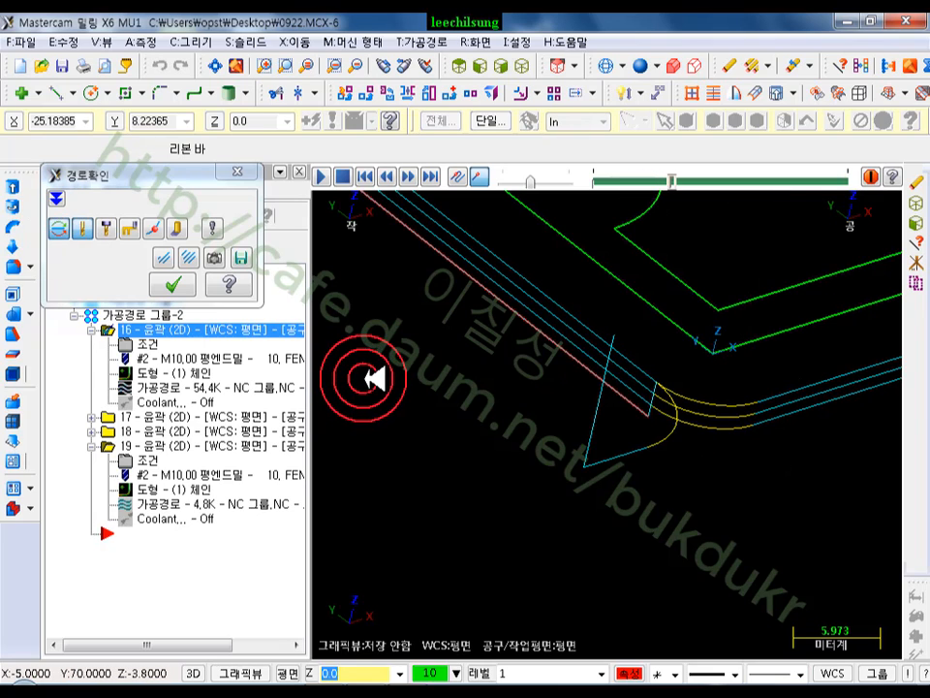
key("s")
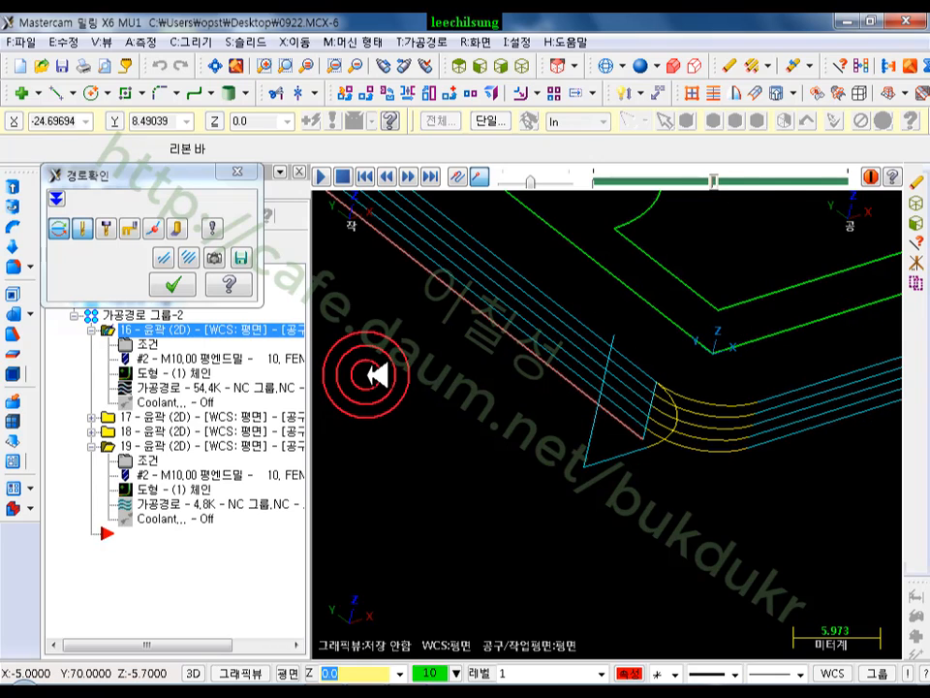
key("s")
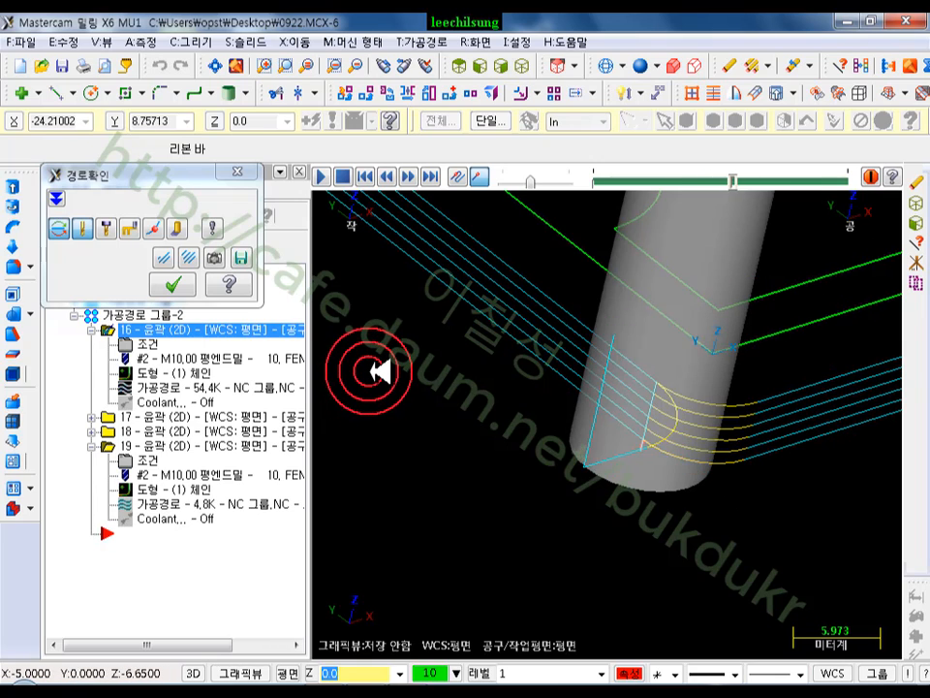
key("s")
key("s")
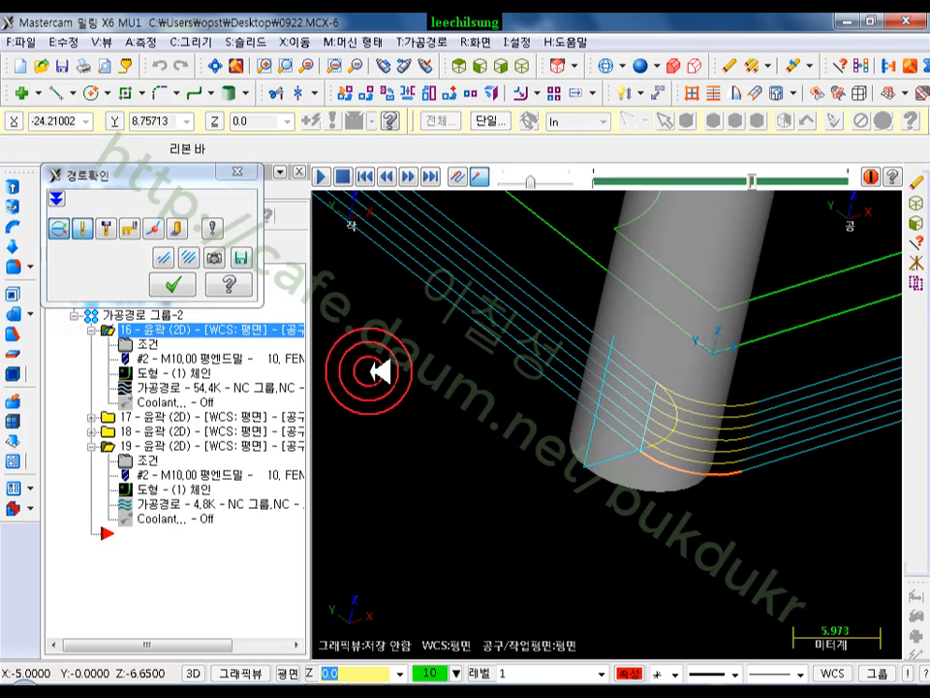
key("s")
key("s")
key("s")
key("s")
key("s")
key("s")
key("s")
key("s")
key("s")
key("s")
key("s")
key("s")
key("s")
key("s")
key("s")
key("s")
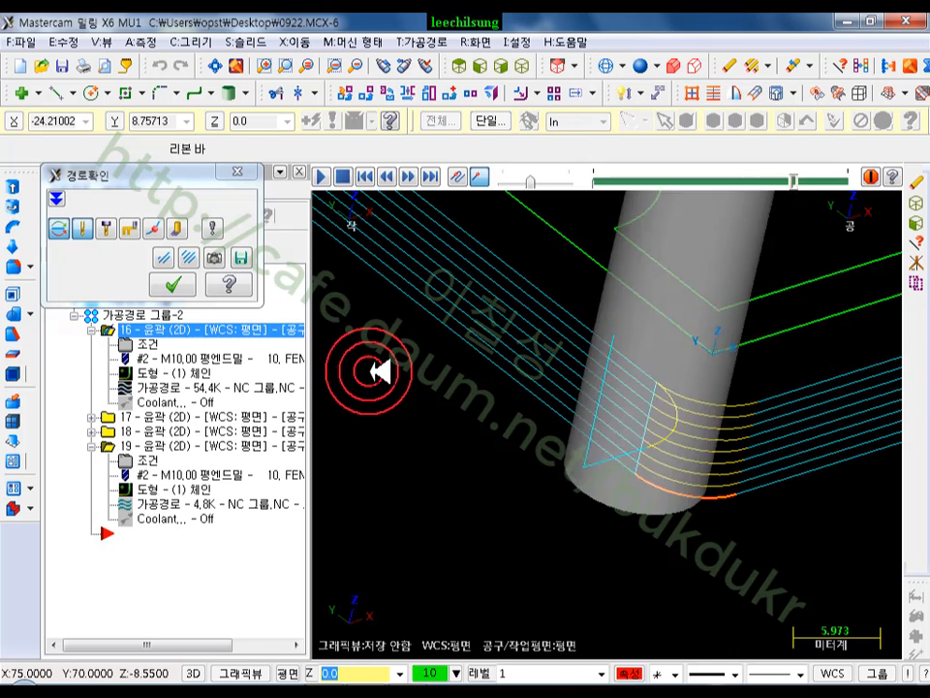
key("s")
key("s")
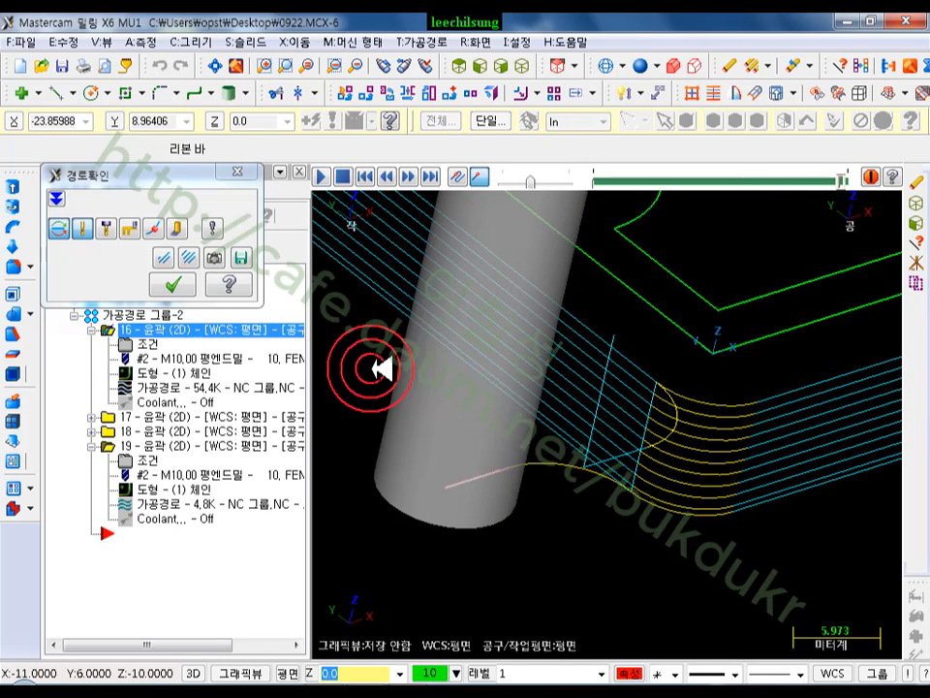
middle_click_drag(647, 523, 426, 478)
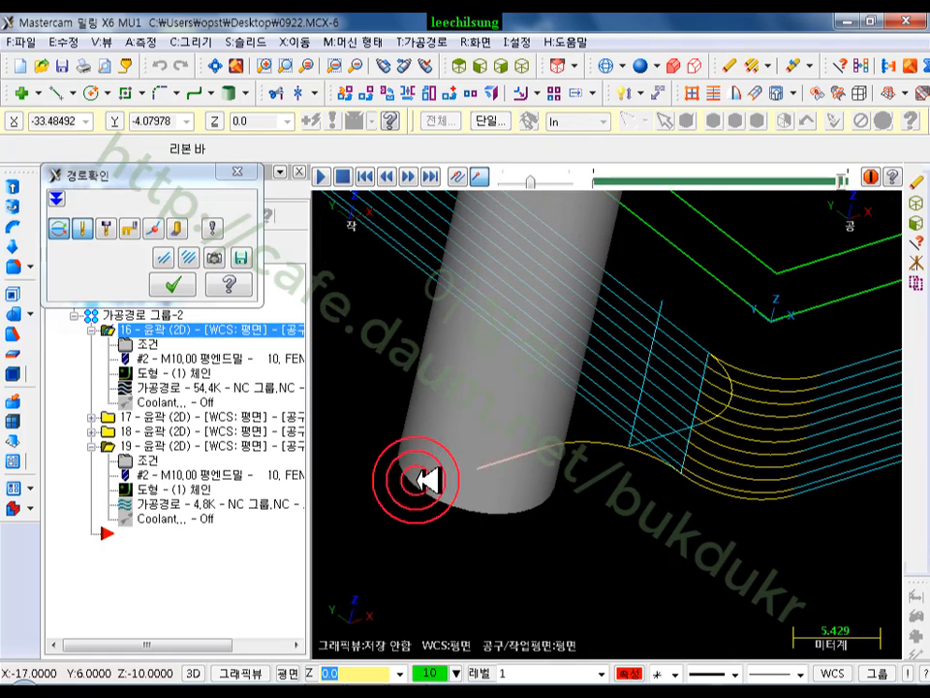
left_click(173, 284)
Step: In operation 16, keep first-depth-only entry and last-depth-only exit on, and change the contour type to ramp by depth with a 1.0 ramp depth
left_click(145, 344)
mouse_move(483, 414)
left_mouse_down()
mouse_move(648, 415)
mouse_move(675, 390)
left_mouse_up()
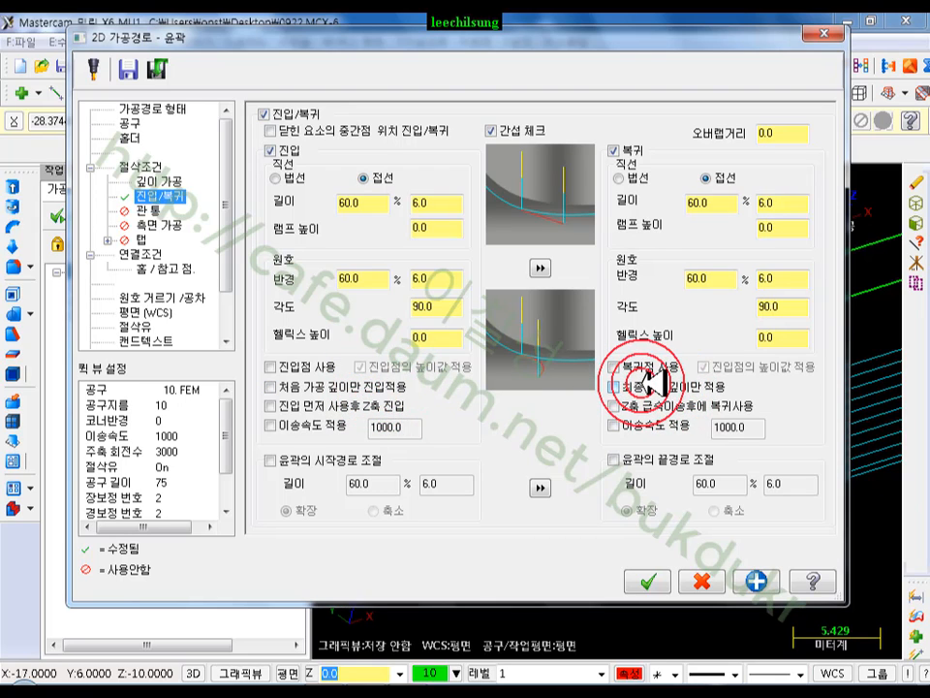
left_click(386, 390)
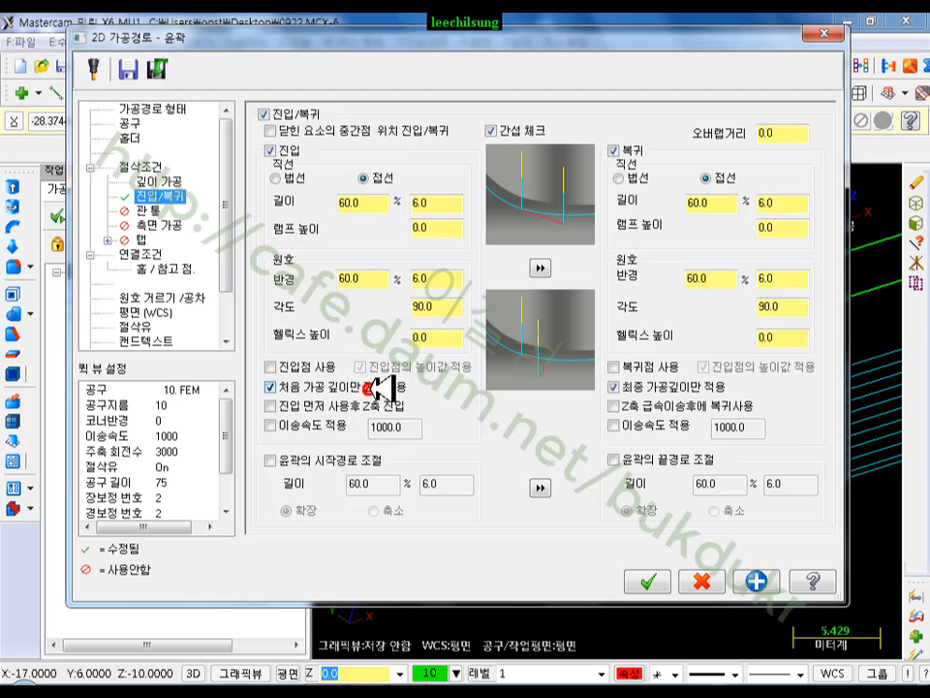
left_click(136, 167)
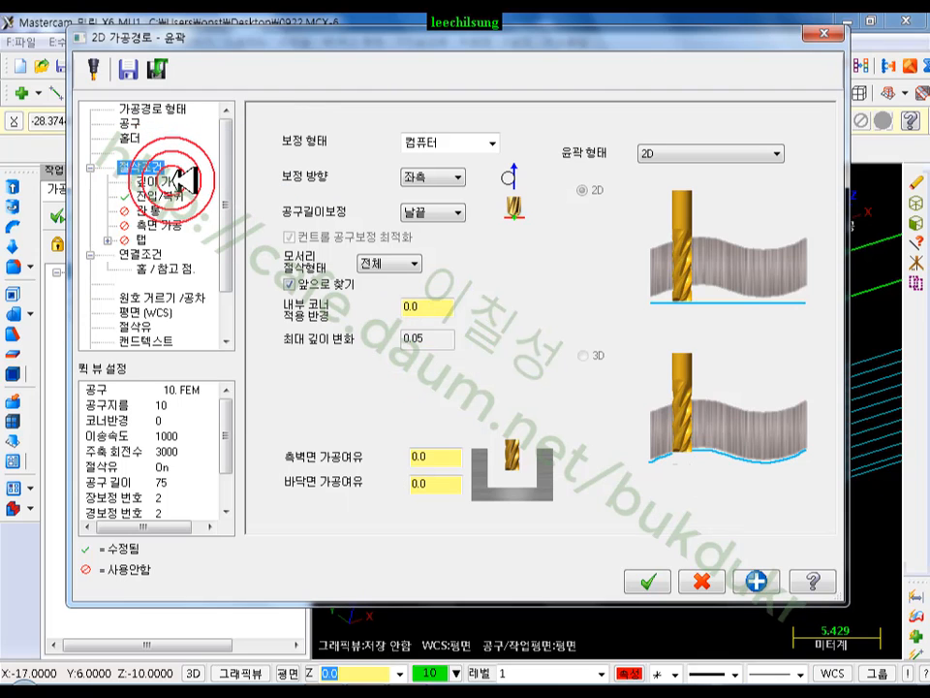
left_click(659, 153)
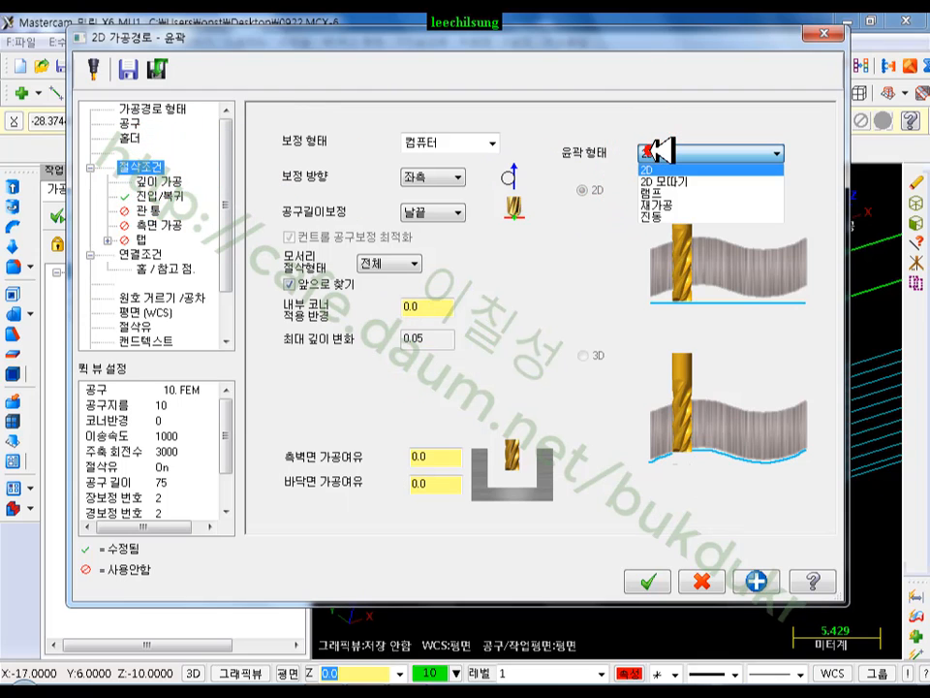
left_click(669, 193)
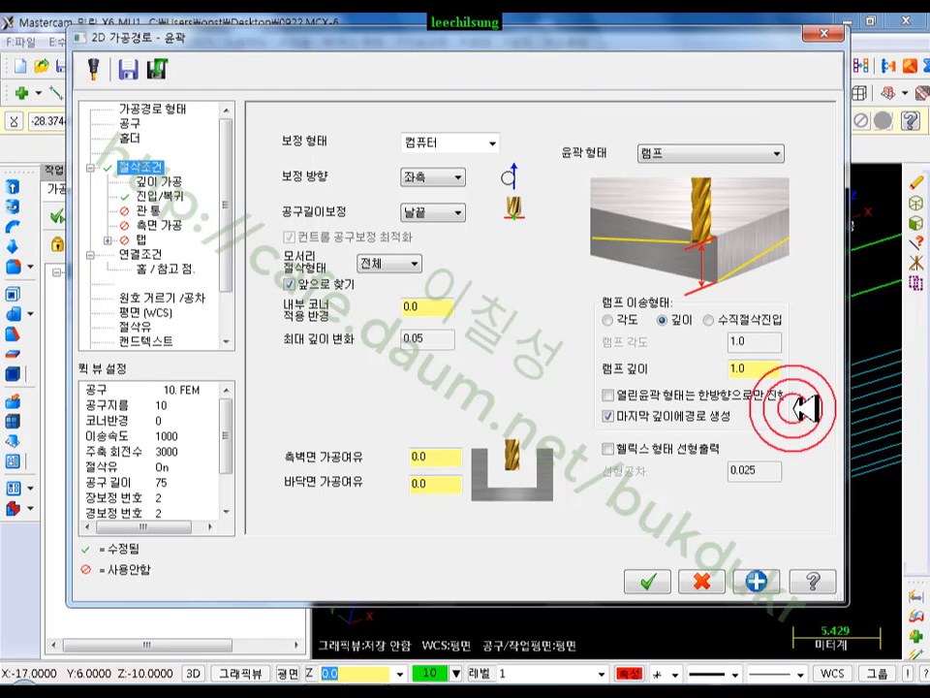
left_click(767, 368)
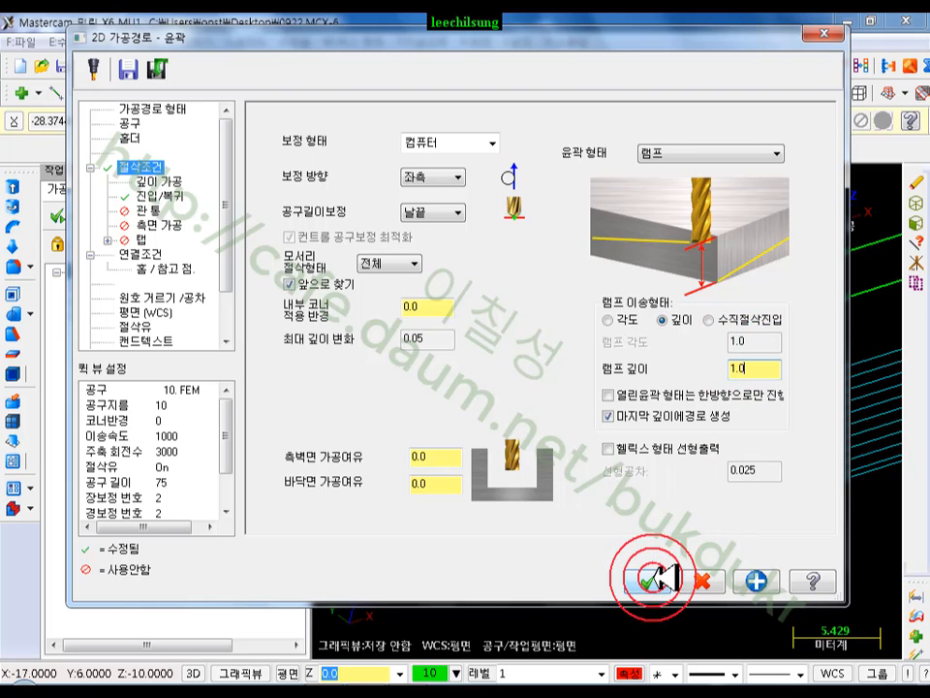
left_click(648, 581)
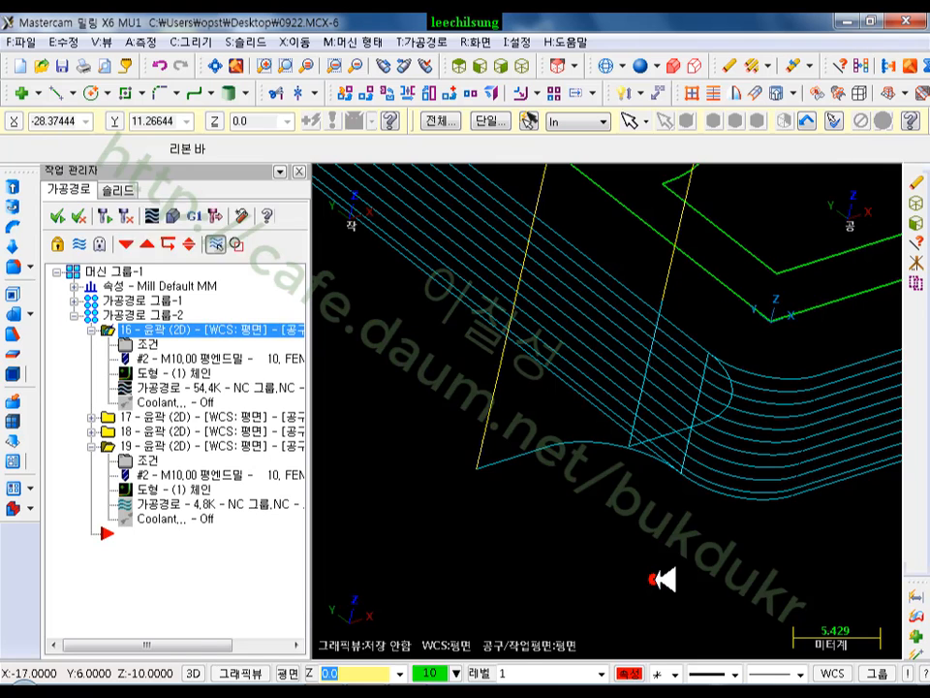
Step: Regenerate operation 16 as a ramp contour and inspect its descending passes and leads near the origin corner
left_click(103, 214)
scroll(630, 563, "down", 13)
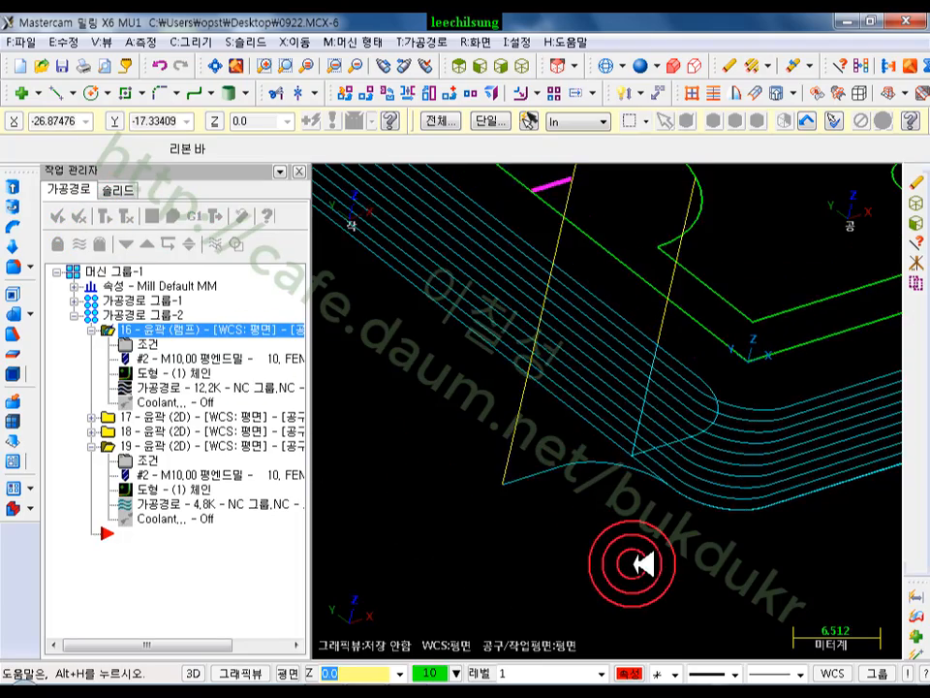
scroll(778, 603, "down", 4)
scroll(537, 511, "down", 3)
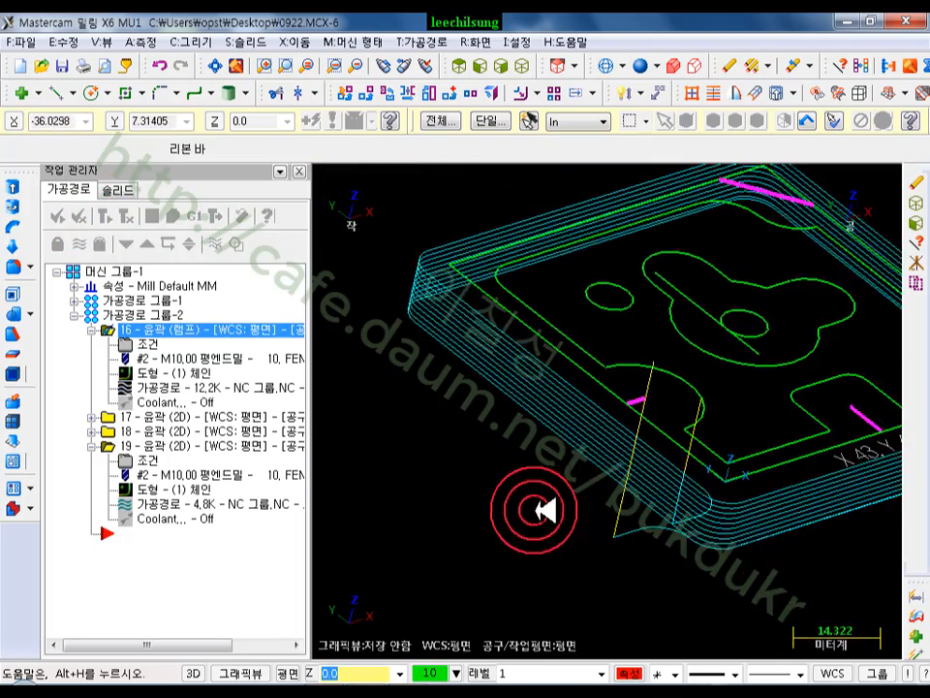
scroll(803, 588, "up", 5)
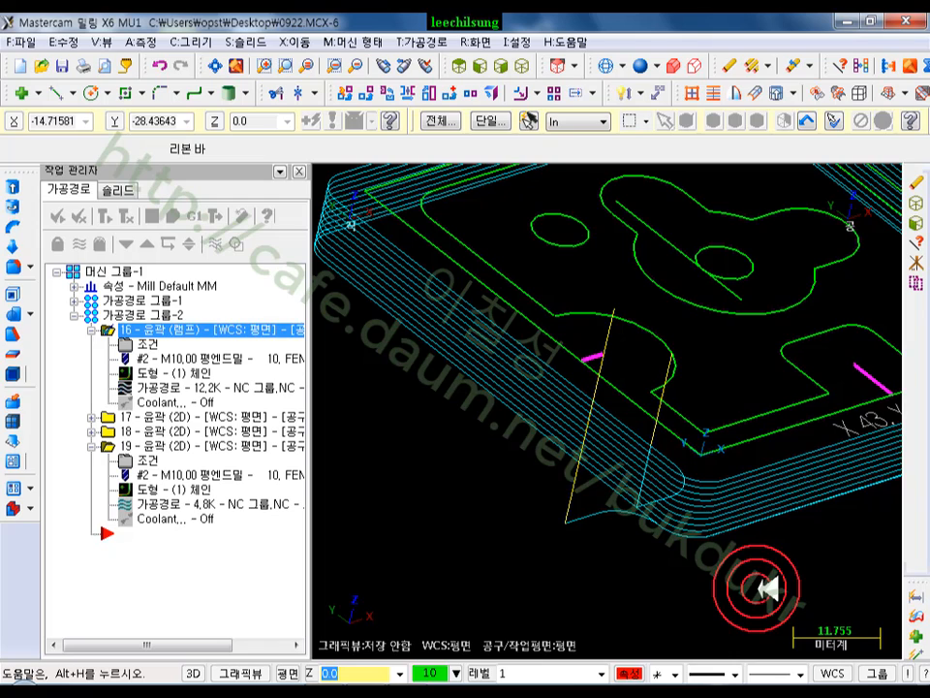
scroll(669, 542, "up", 3)
scroll(642, 482, "up", 5)
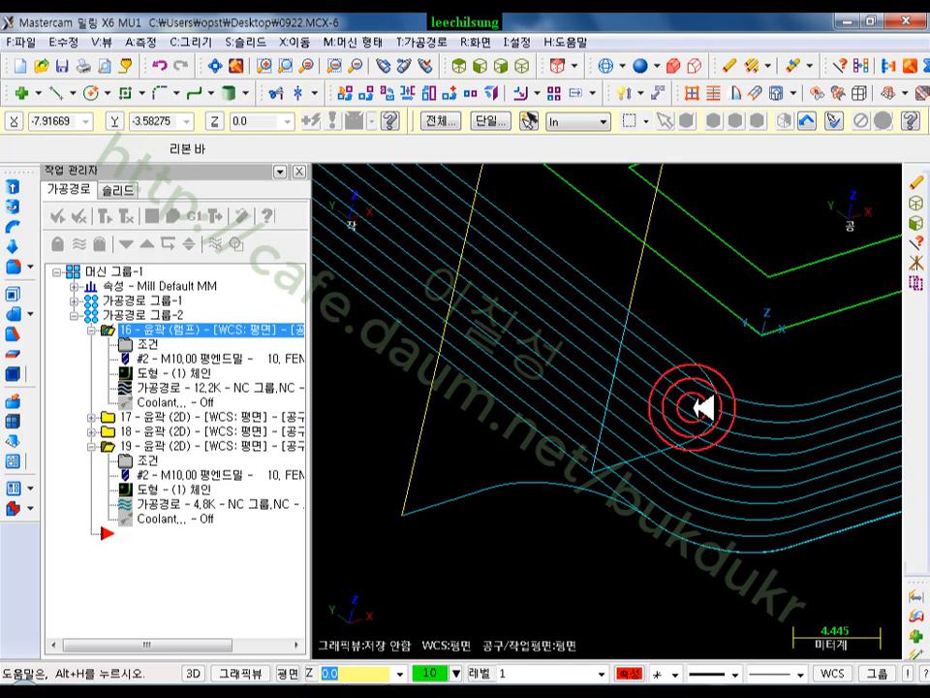
scroll(693, 407, "down", 1)
Step: Play operation 16's ramp backplot at a faster speed through to the lead-out, and close the backplot
left_click(164, 388)
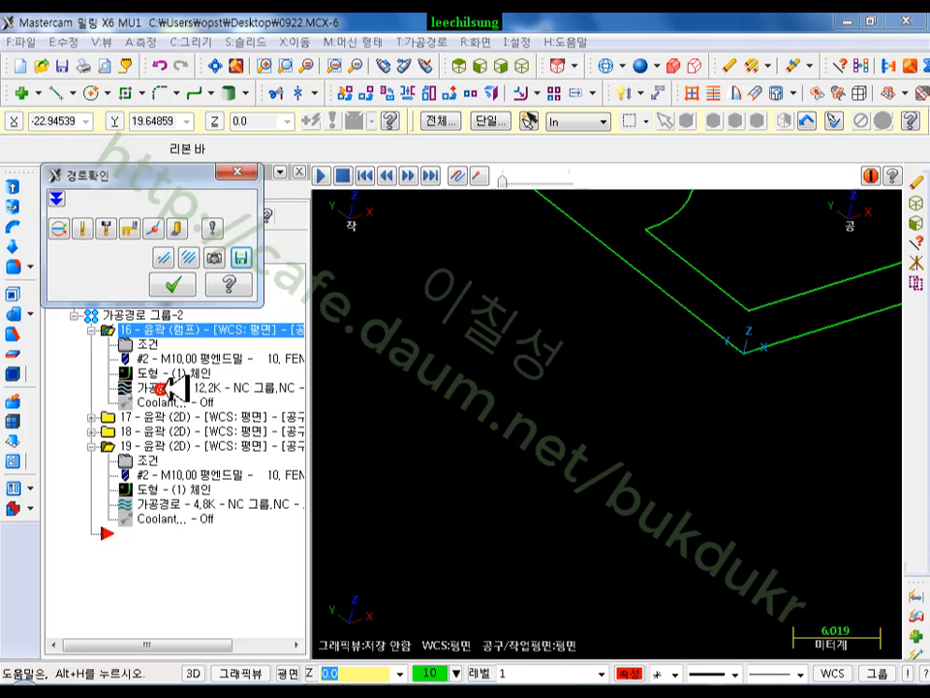
left_click(322, 175)
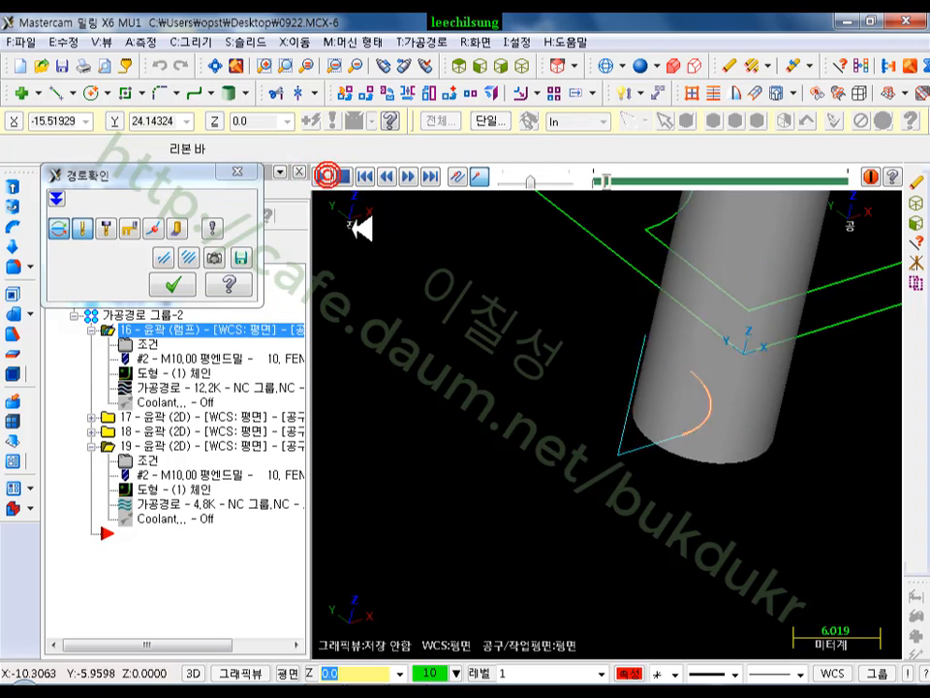
scroll(543, 478, "down", 2)
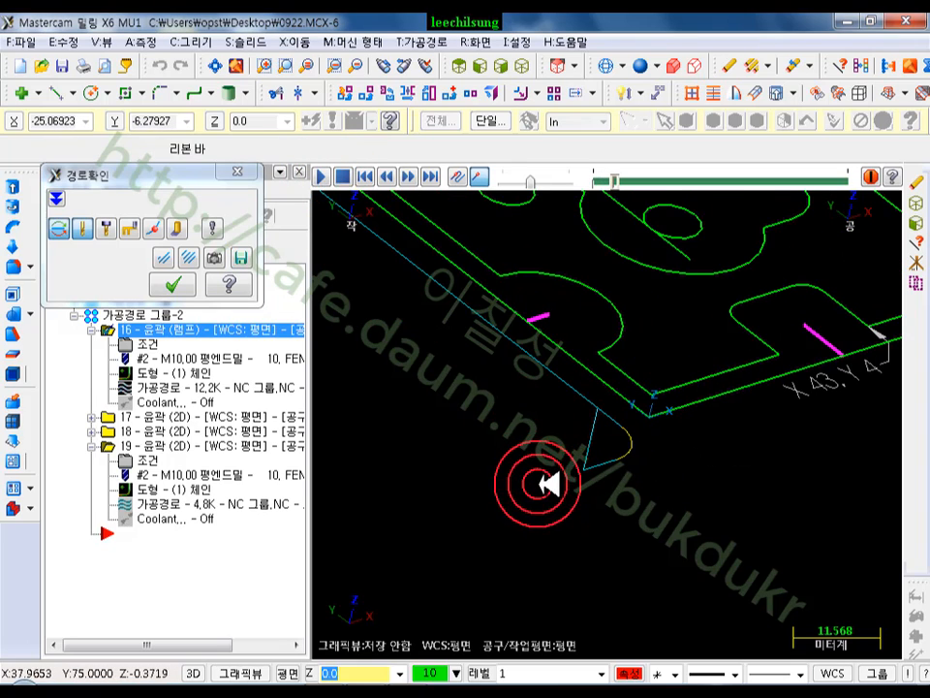
scroll(549, 485, "down", 1)
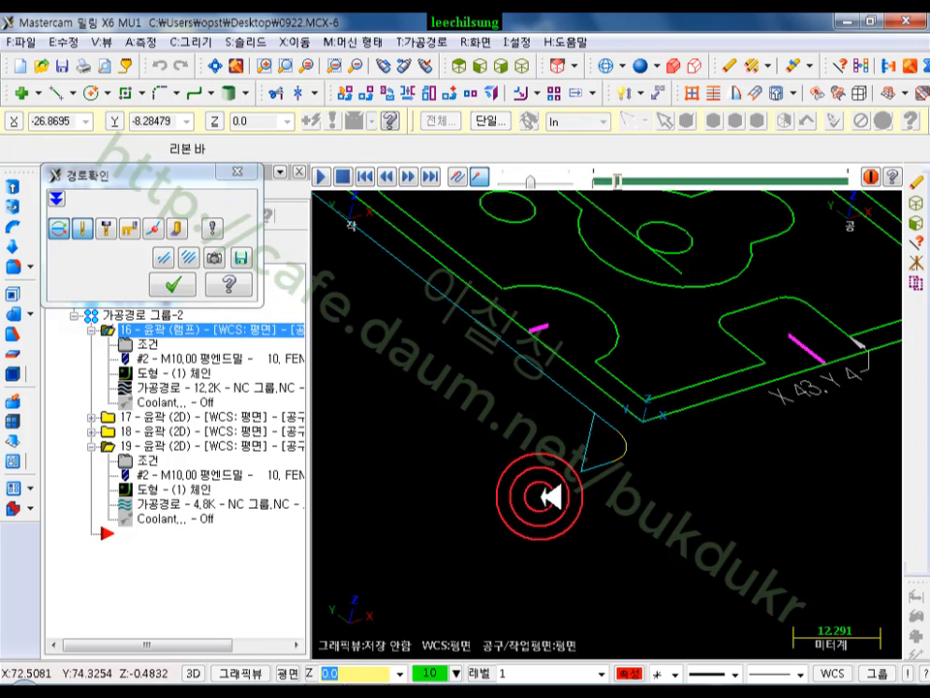
left_click(549, 183)
left_click(556, 183)
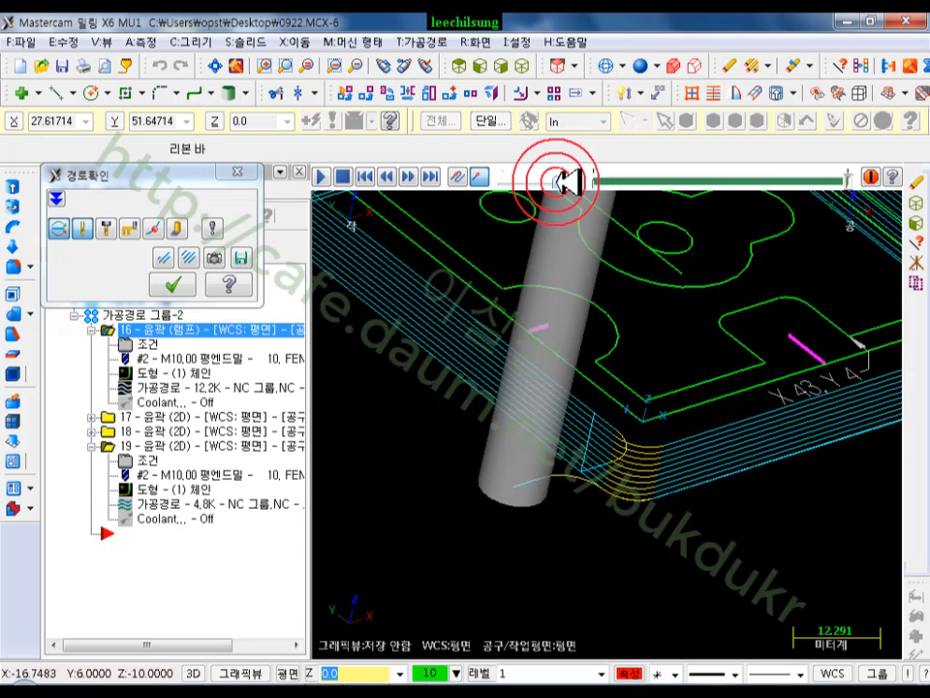
scroll(498, 520, "up", 5)
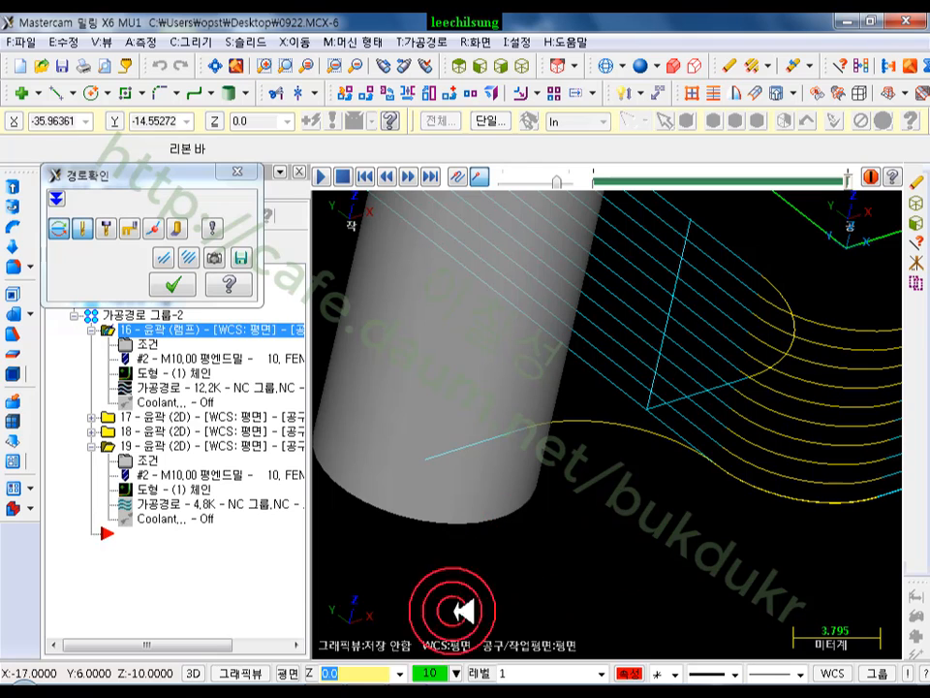
left_click(172, 284)
Step: In operation 16's lead in/out settings, turn off first-depth-only entry and last-depth-only exit
left_click(175, 345)
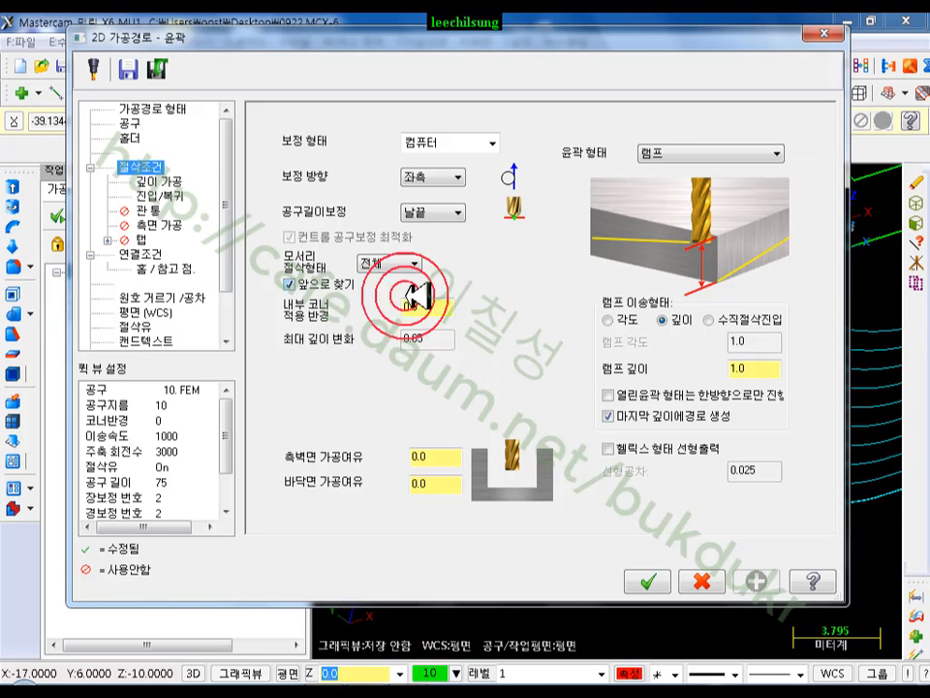
left_click(182, 199)
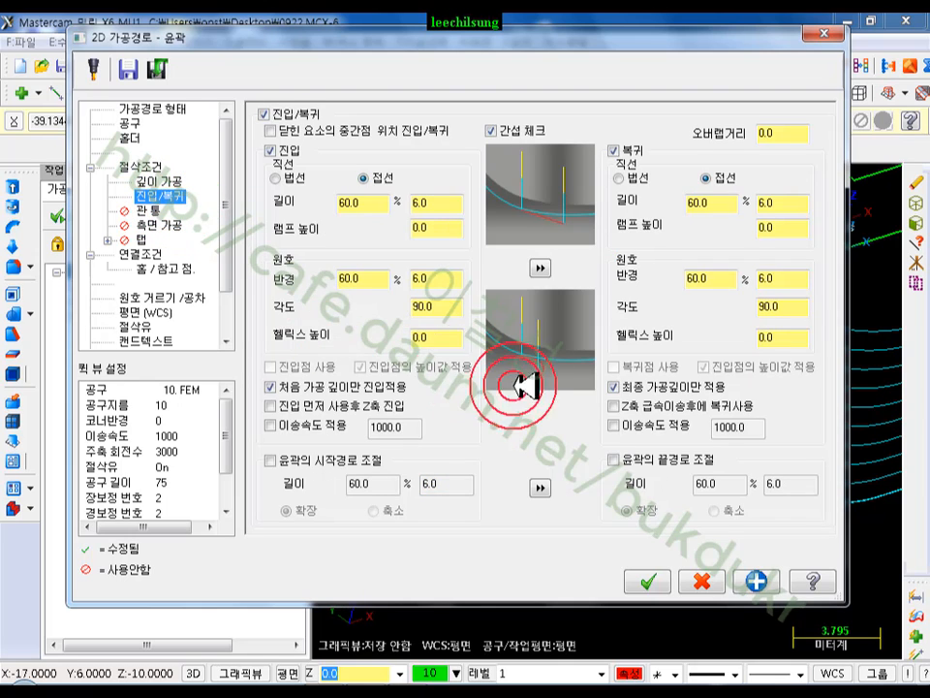
left_click(617, 386)
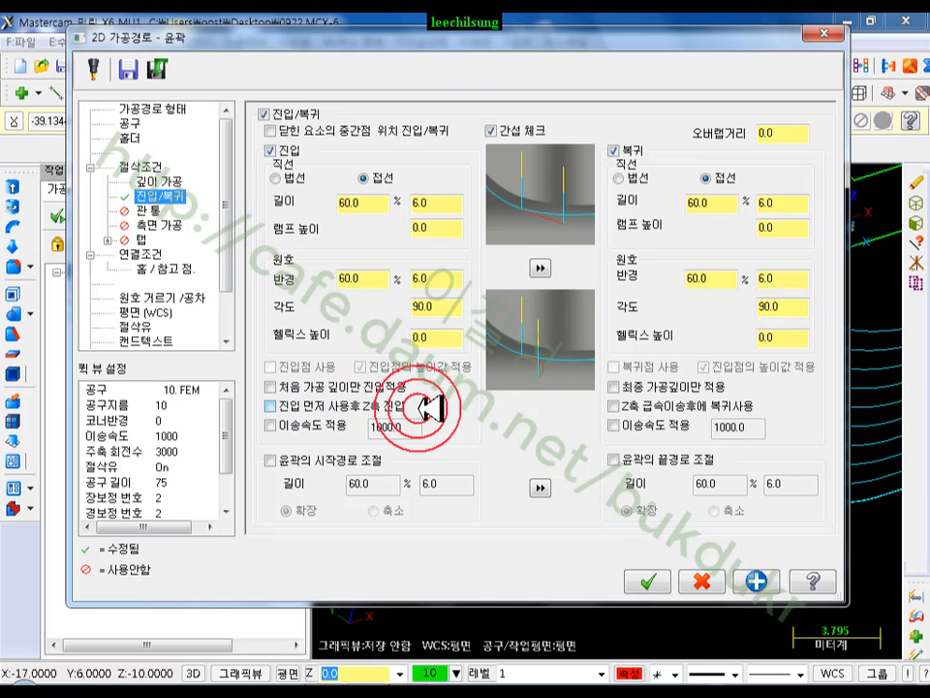
Step: Change operation 16's contour type to 2D and its compensation type to control, and accept the parameters
left_click(159, 168)
left_click(701, 152)
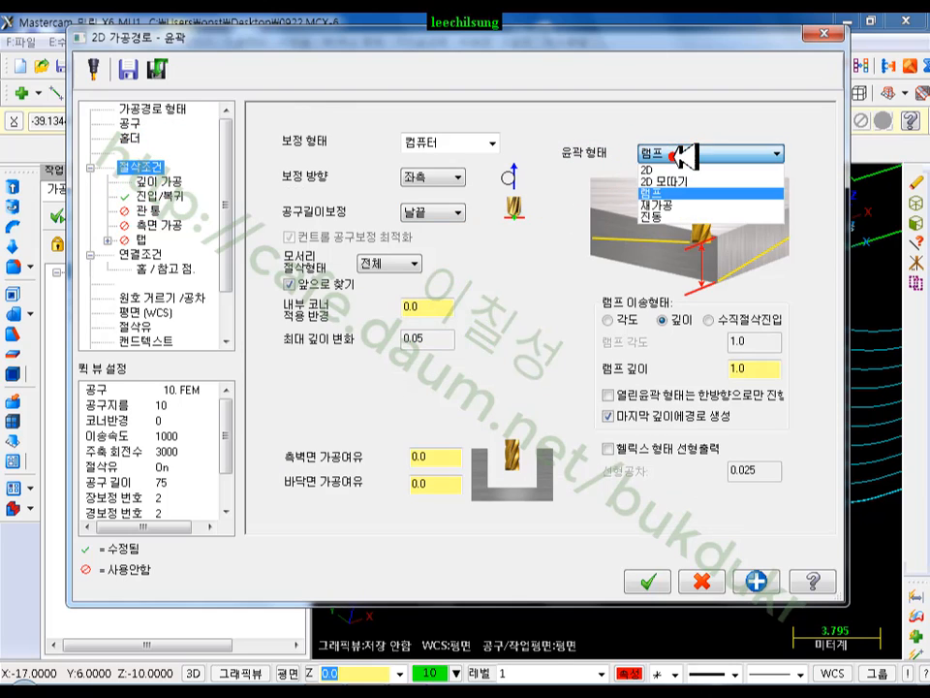
left_click(671, 163)
left_click(451, 176)
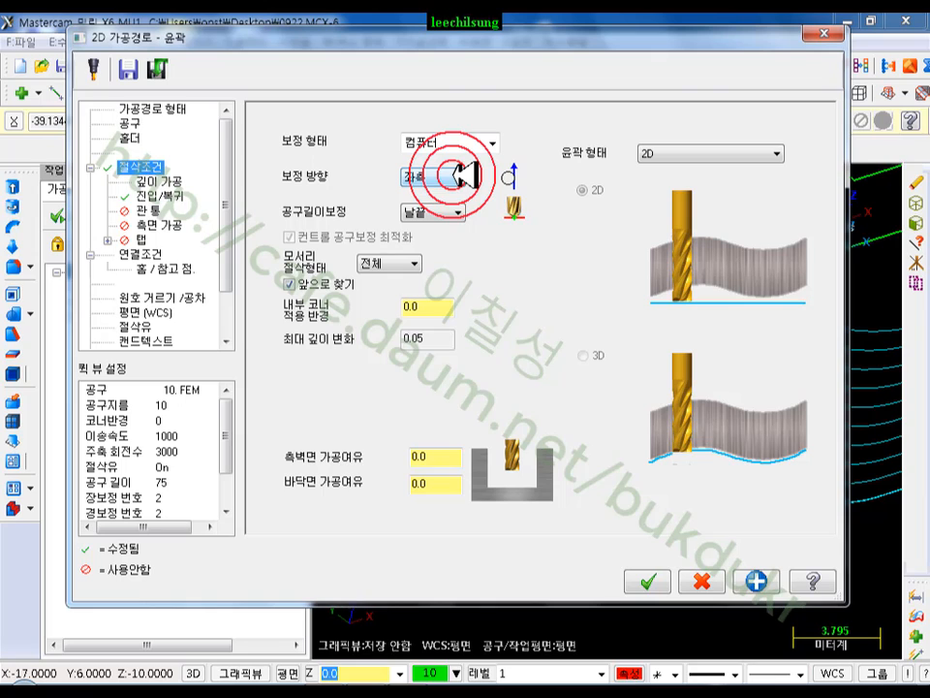
left_click(482, 142)
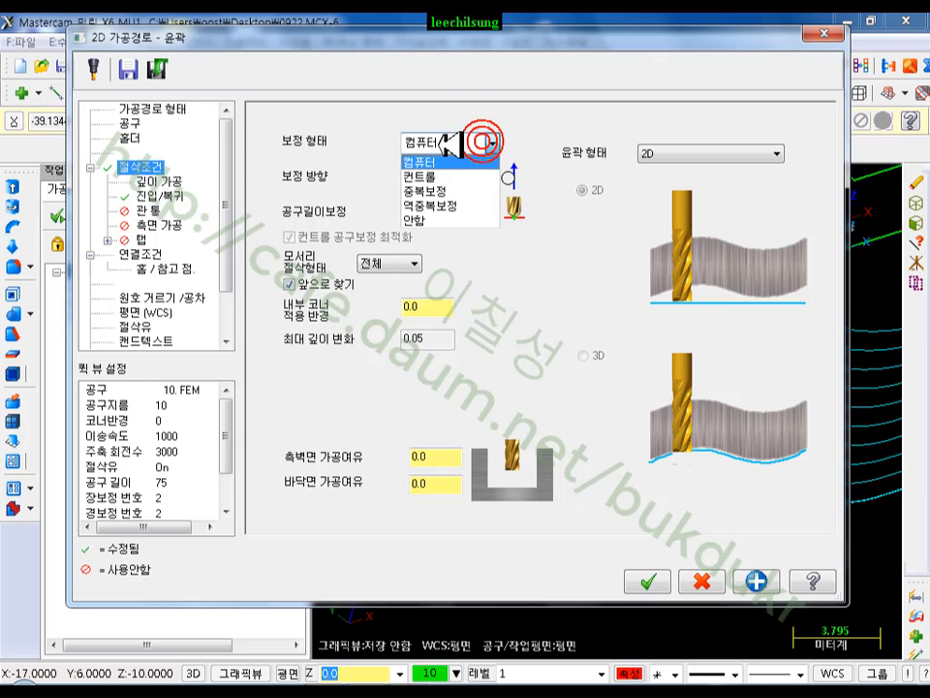
left_click(429, 173)
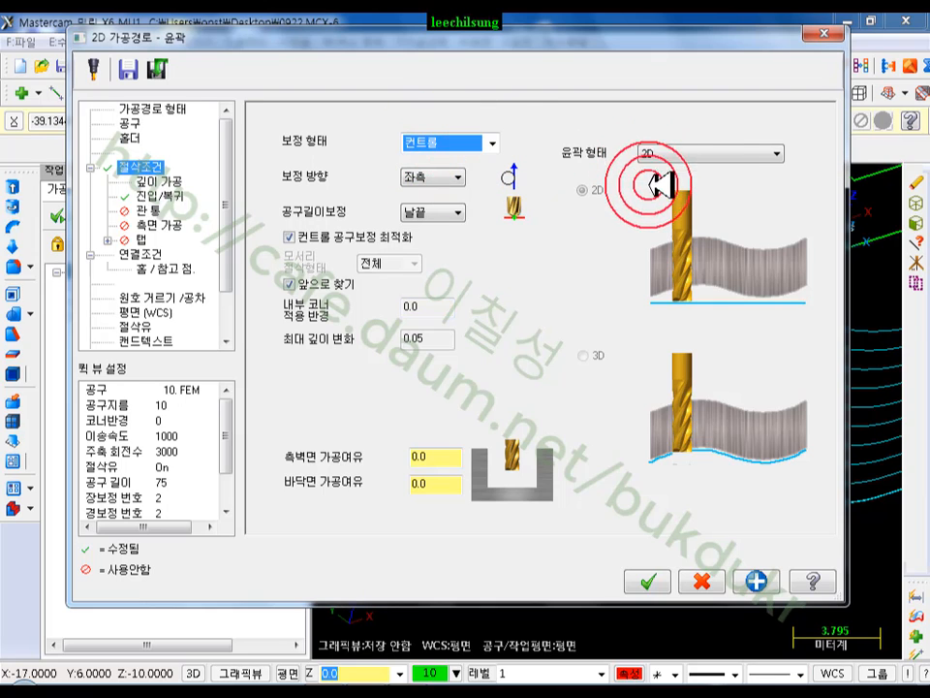
left_click(169, 195)
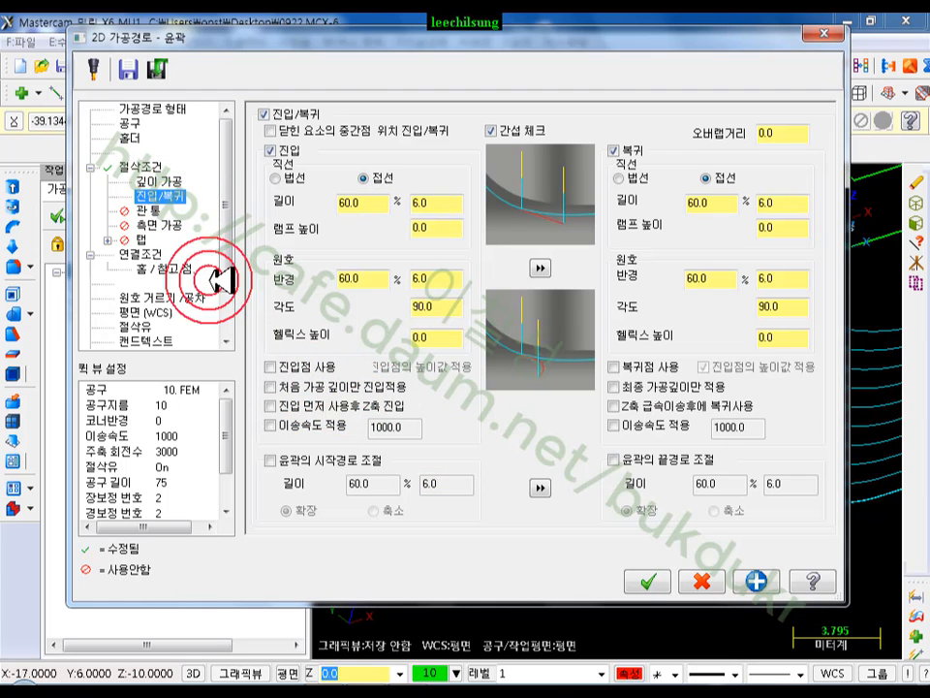
left_click(652, 575)
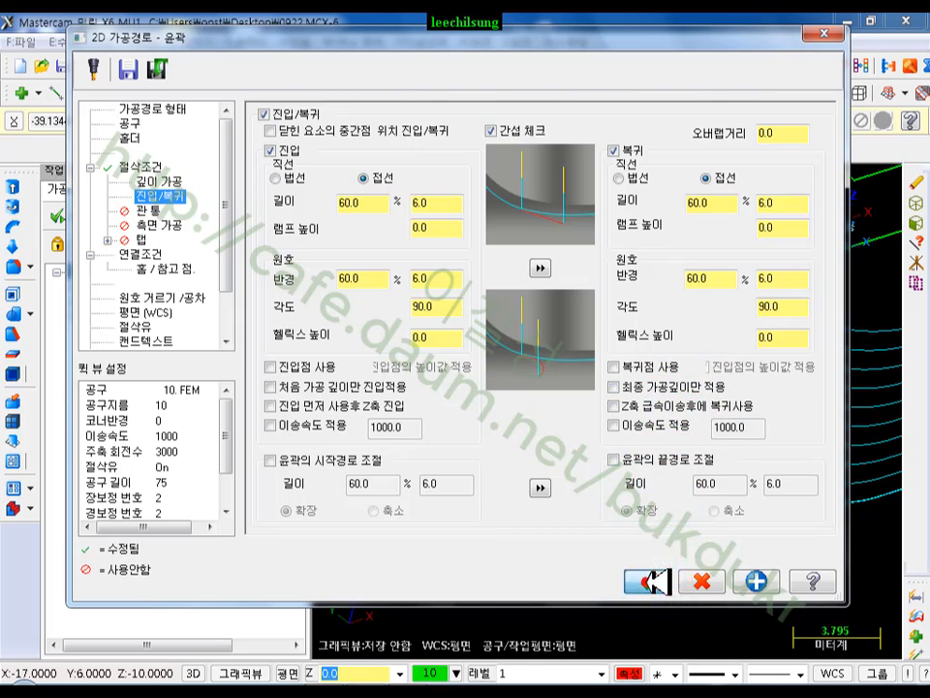
left_click(647, 581)
Step: Regenerate operation 16 and inspect its leads at every depth in the isometric view
left_click(107, 215)
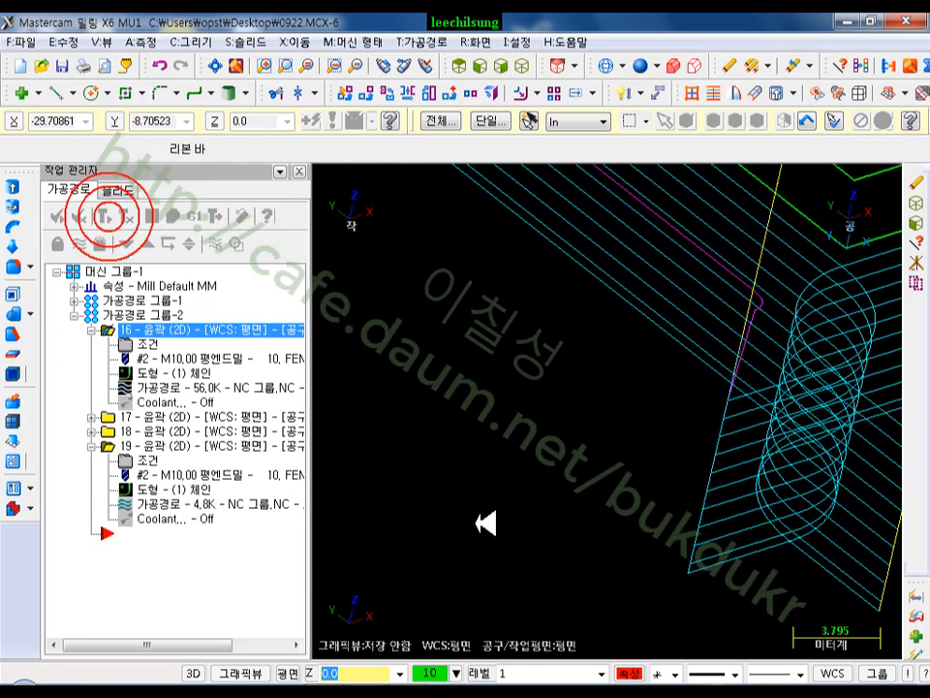
scroll(483, 460, "down", 5)
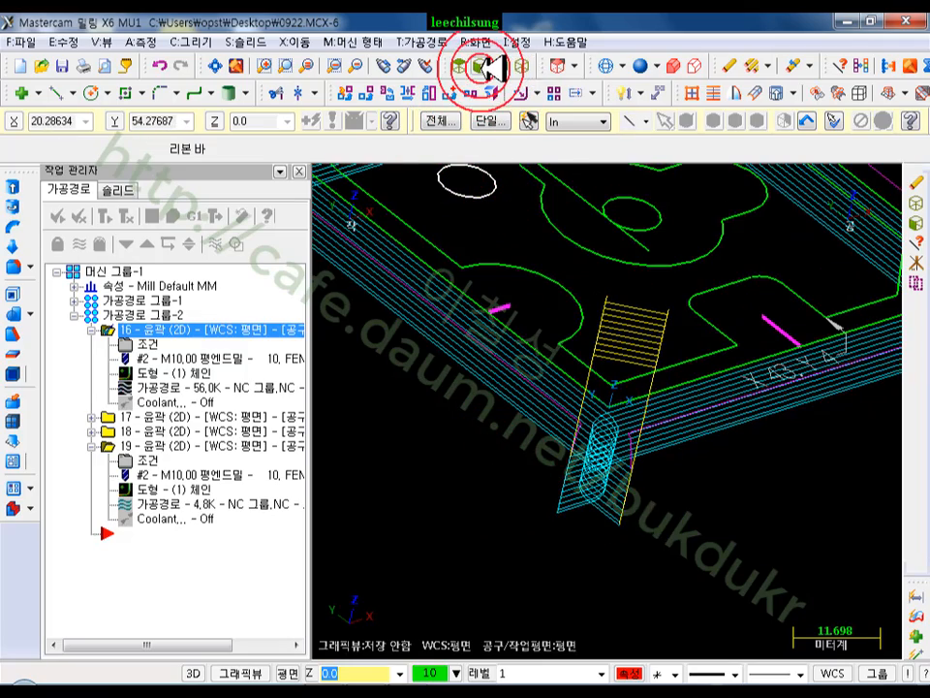
left_click(522, 65)
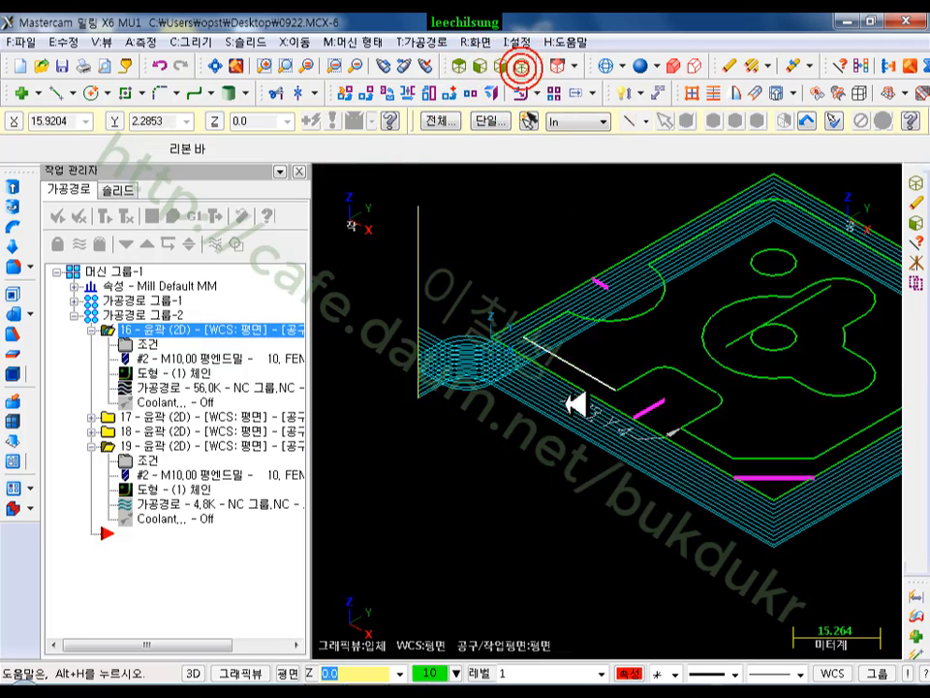
scroll(531, 400, "down", 1)
scroll(531, 400, "up", 2)
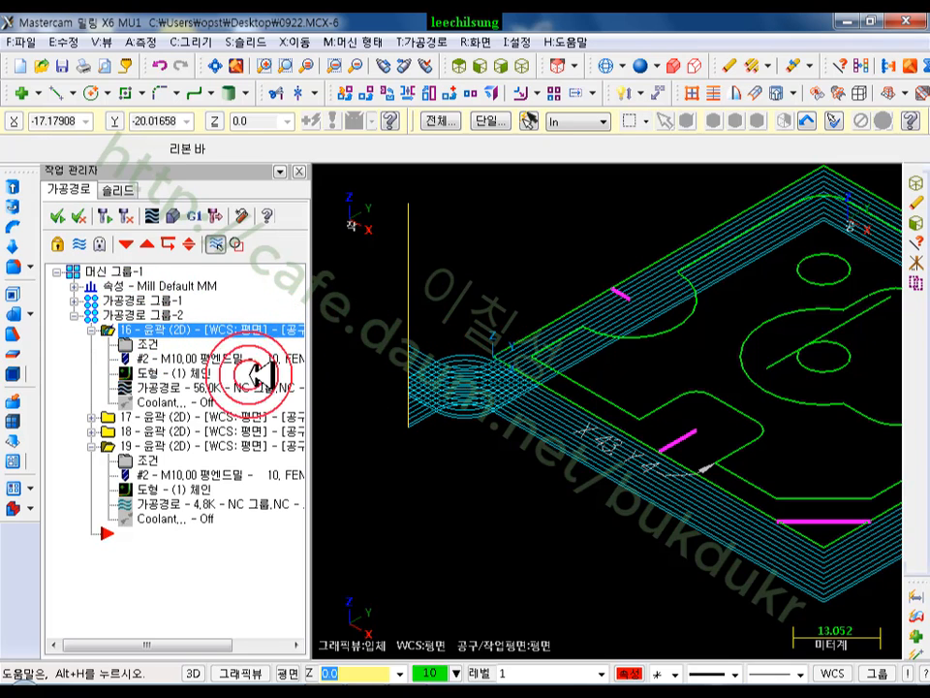
Step: Disable depth cuts in operation 16's parameters, keeping control compensation, and accept the change
left_click(147, 344)
left_click(140, 167)
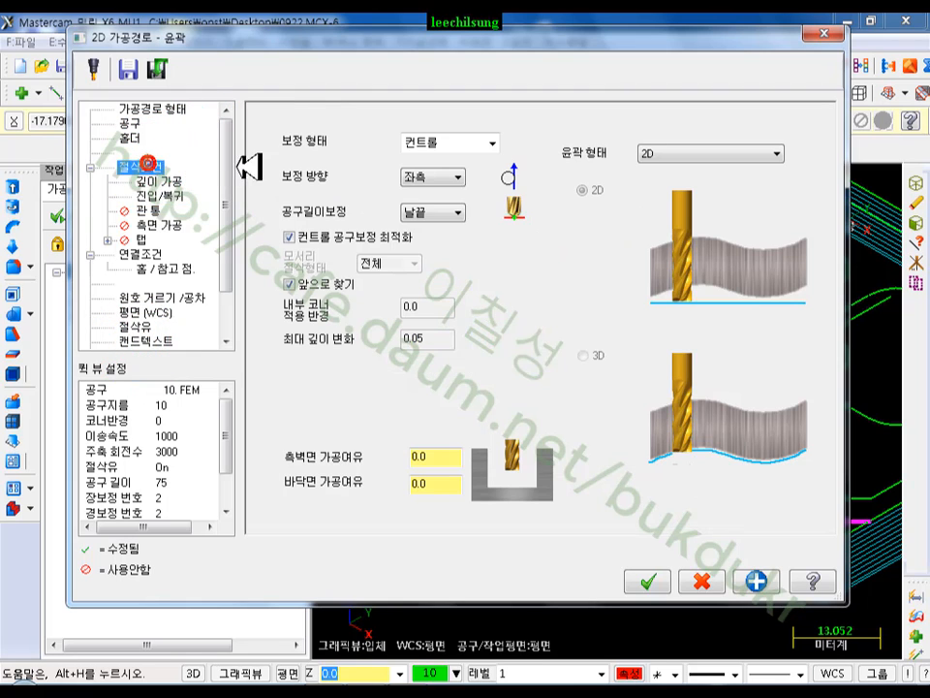
left_click(173, 181)
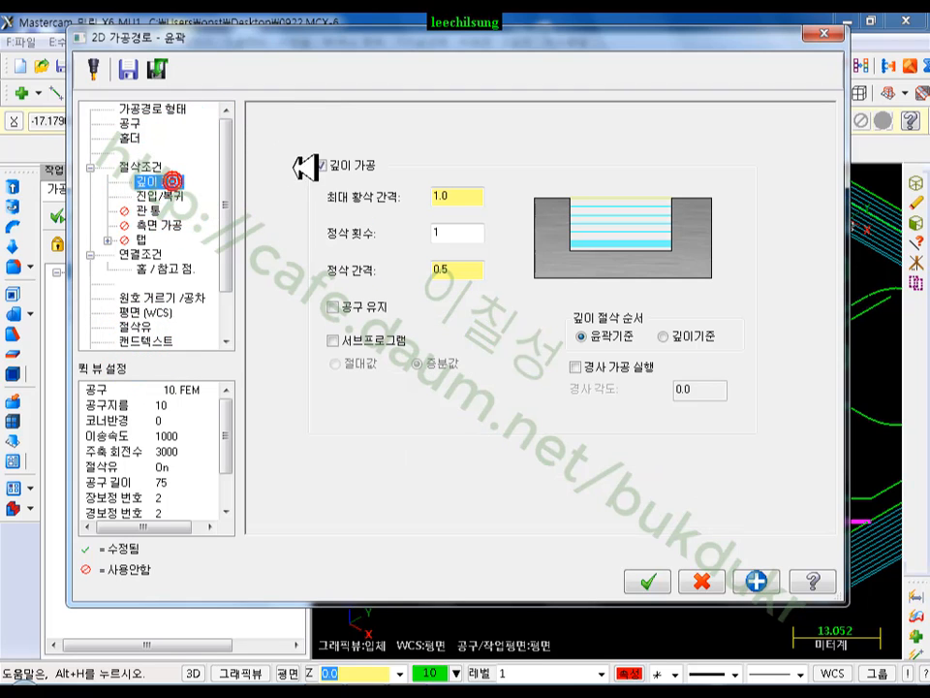
left_click(323, 166)
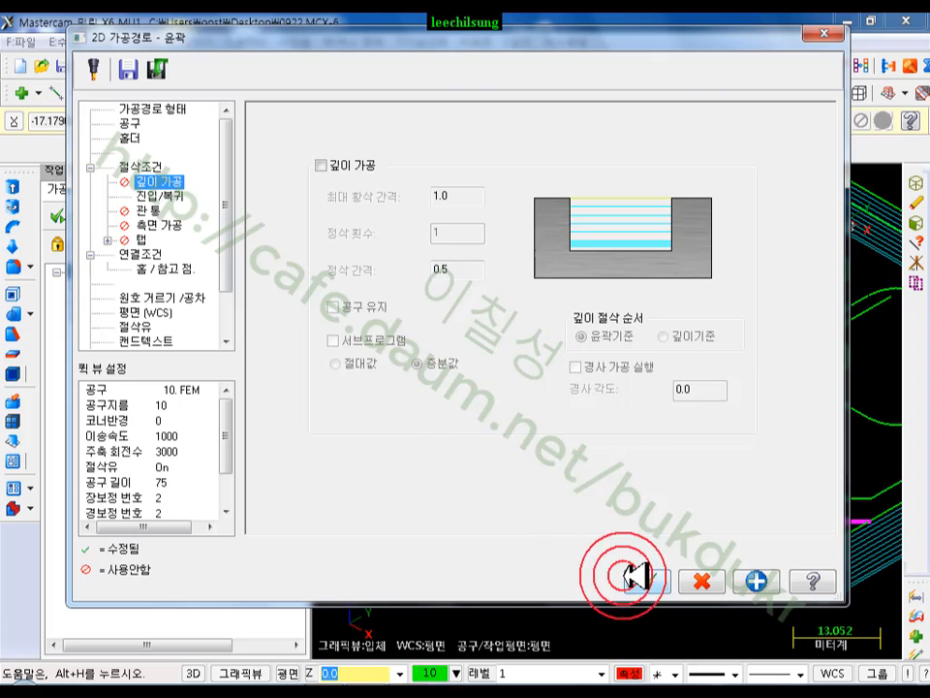
left_click(143, 166)
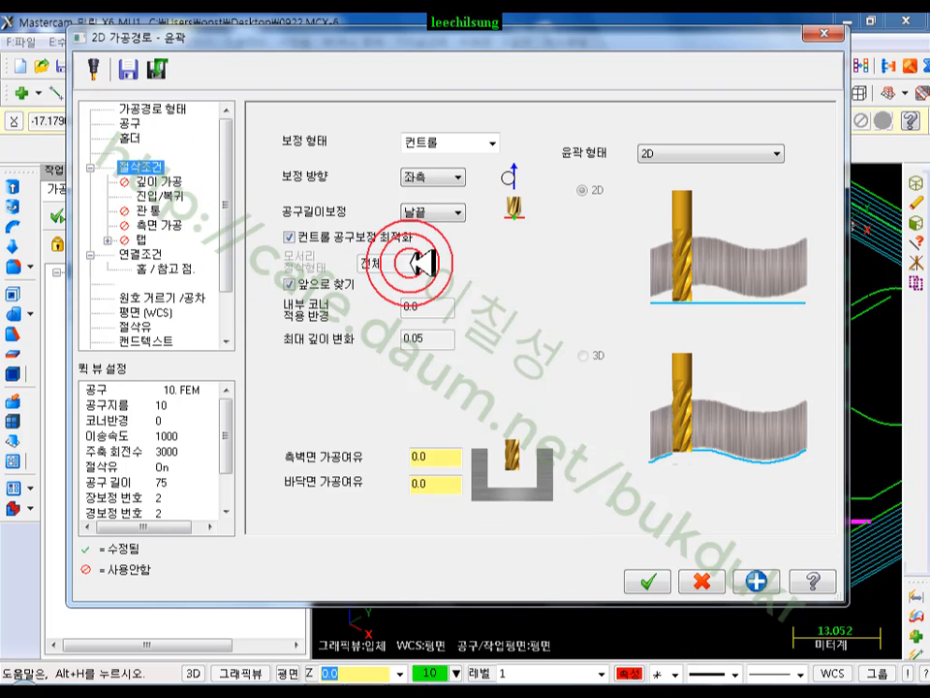
left_click(647, 580)
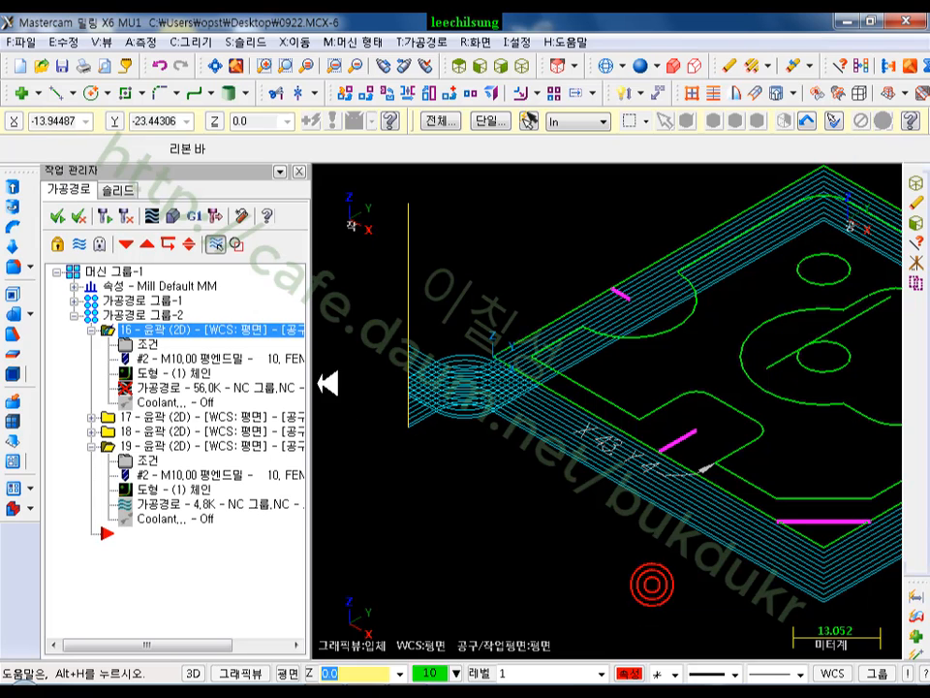
Step: Regenerate operation 16 as a single-depth contour and examine its lead-in and lead-out near the origin corner in top view
left_click(126, 223)
scroll(463, 479, "up", 2)
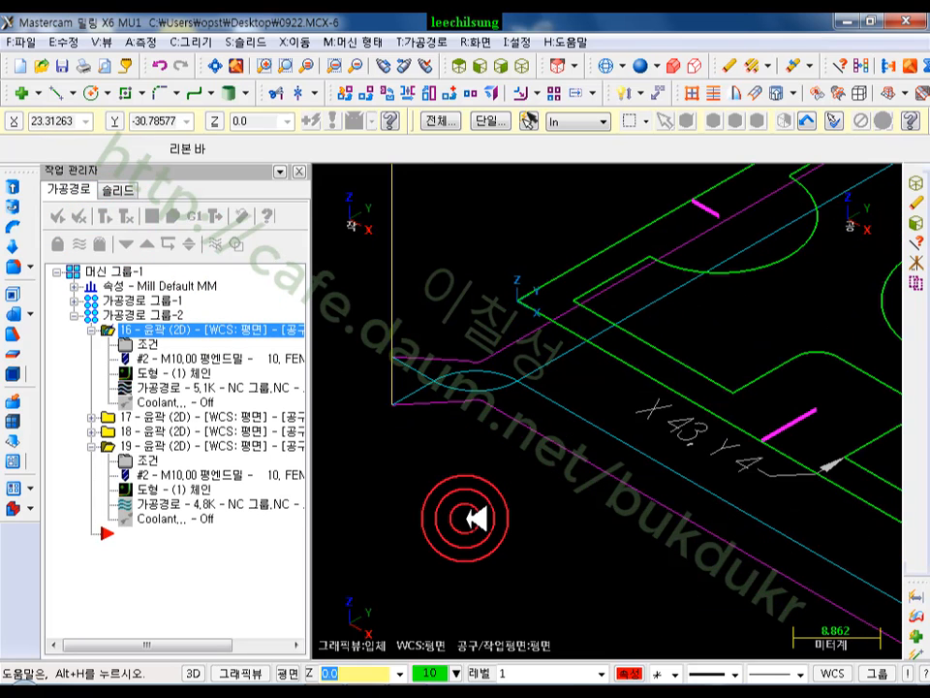
left_click(459, 66)
scroll(412, 409, "down", 2)
scroll(436, 511, "down", 4)
scroll(632, 466, "up", 4)
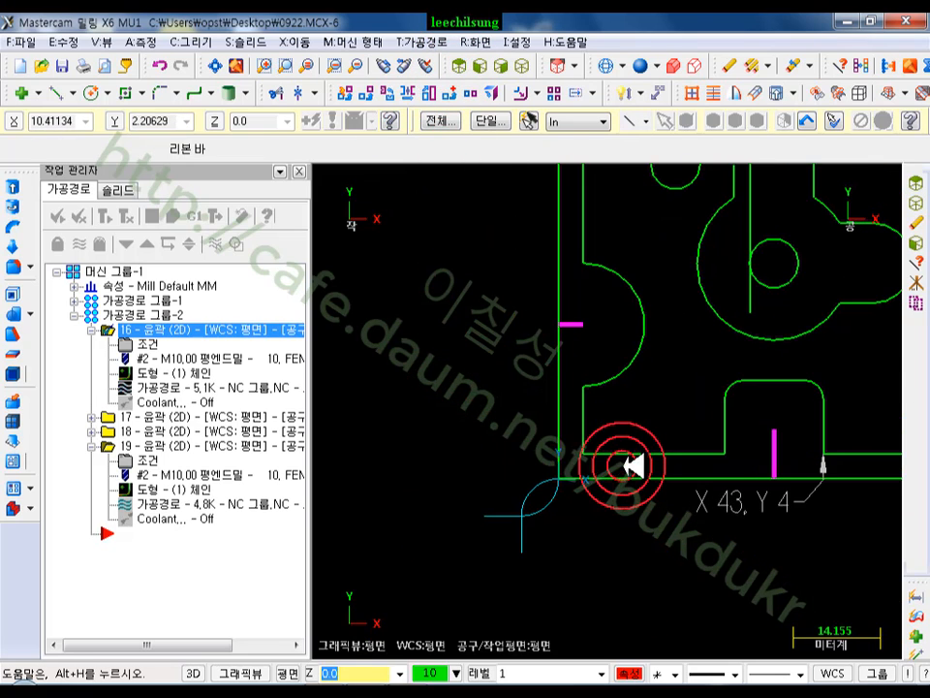
Step: Backplot operation 16 almost to the end of the path and examine the lead moves at the origin corner up close
left_click(165, 386)
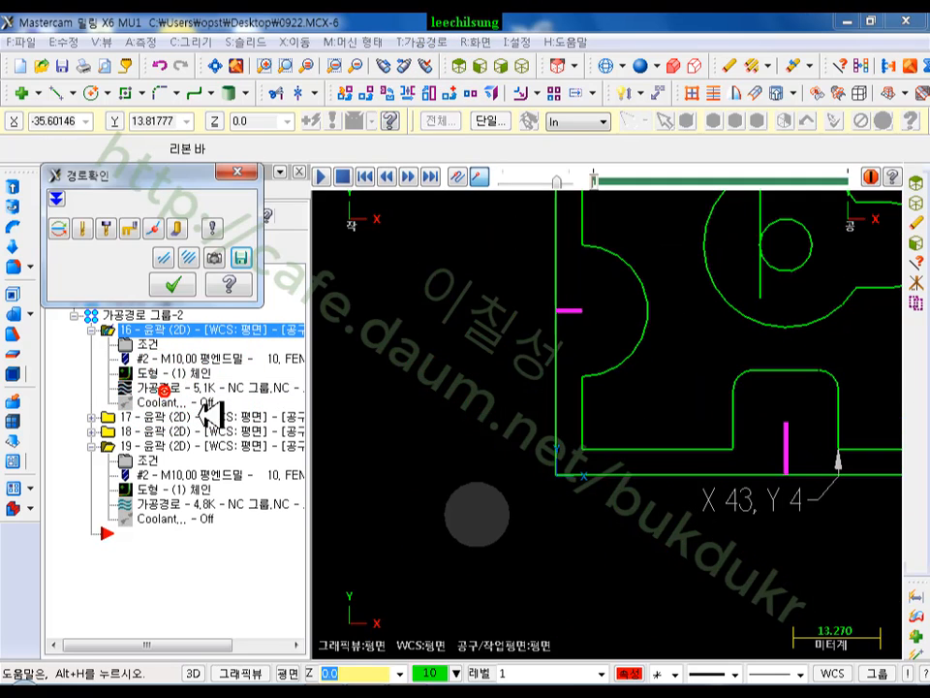
left_click(603, 182)
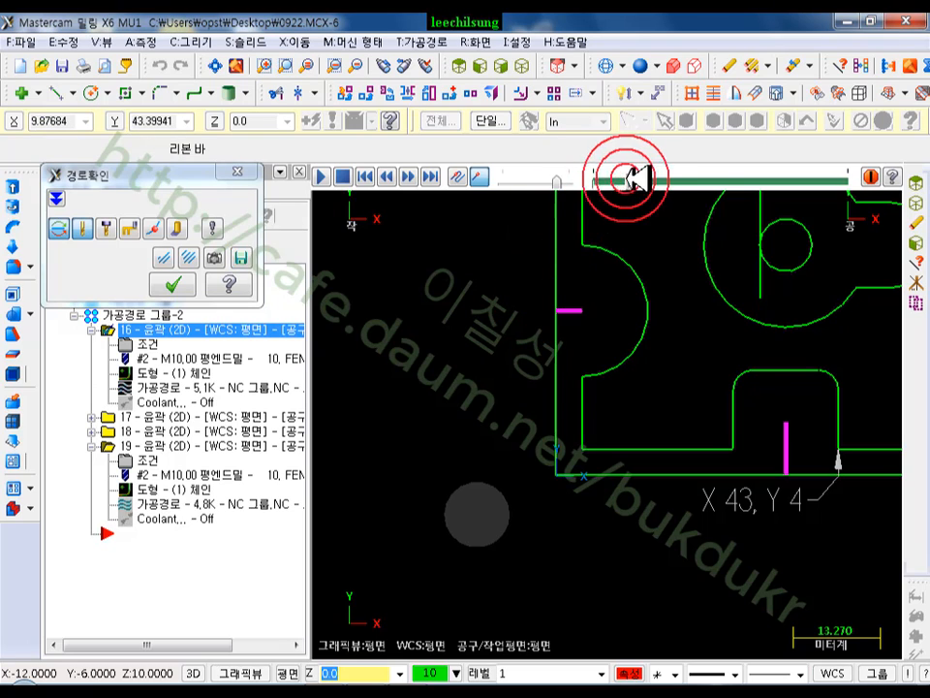
left_click_drag(630, 178, 812, 207)
scroll(620, 456, "down", 5)
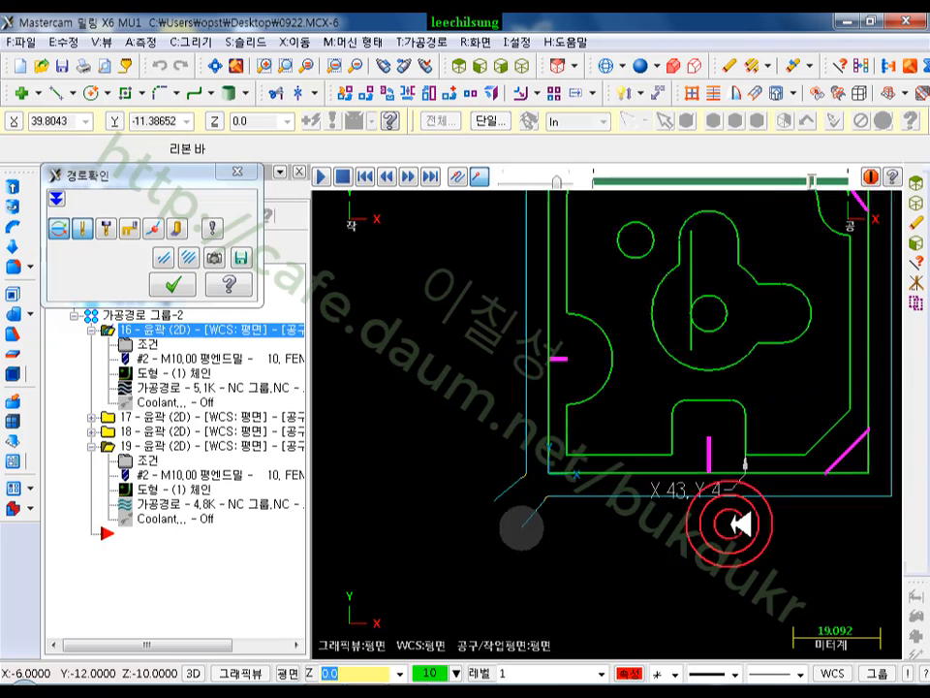
scroll(562, 523, "up", 6)
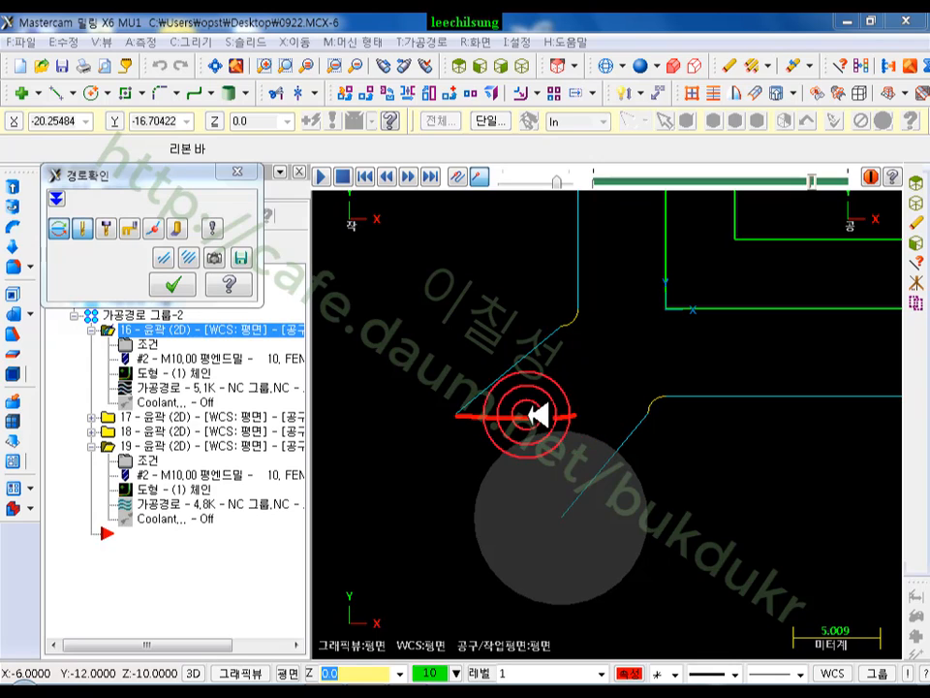
Step: With the screen pen, sketch the intended lead-in line and tangent arc over the backplotted entry move
left_click_drag(564, 417, 577, 416)
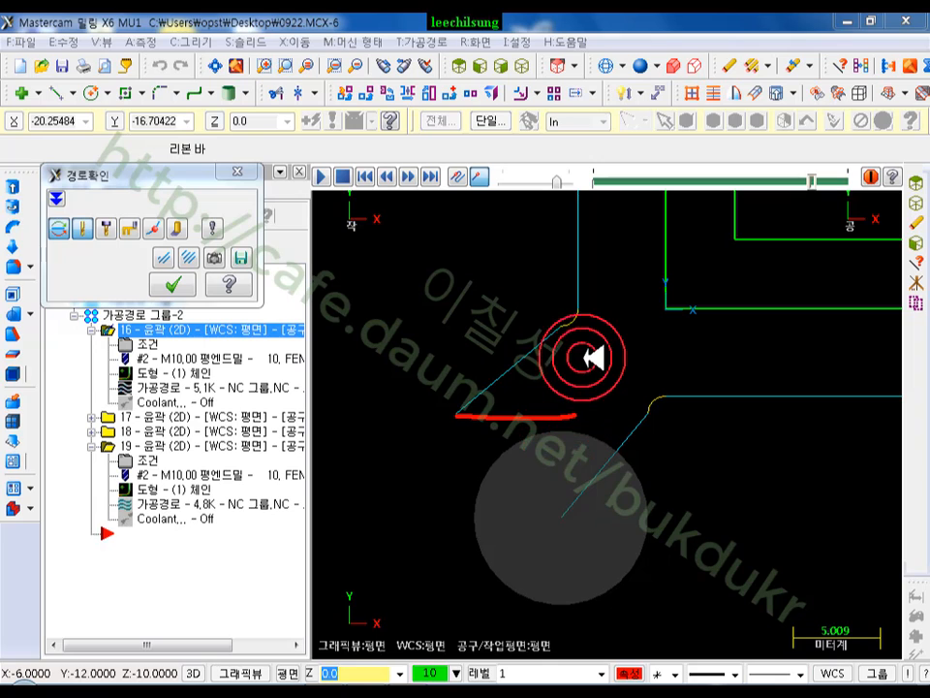
mouse_move(579, 316)
left_mouse_down()
mouse_move(567, 374)
mouse_move(544, 398)
mouse_move(560, 390)
left_mouse_up()
mouse_move(454, 418)
left_mouse_down()
mouse_move(538, 417)
mouse_move(577, 371)
mouse_move(585, 323)
left_mouse_up()
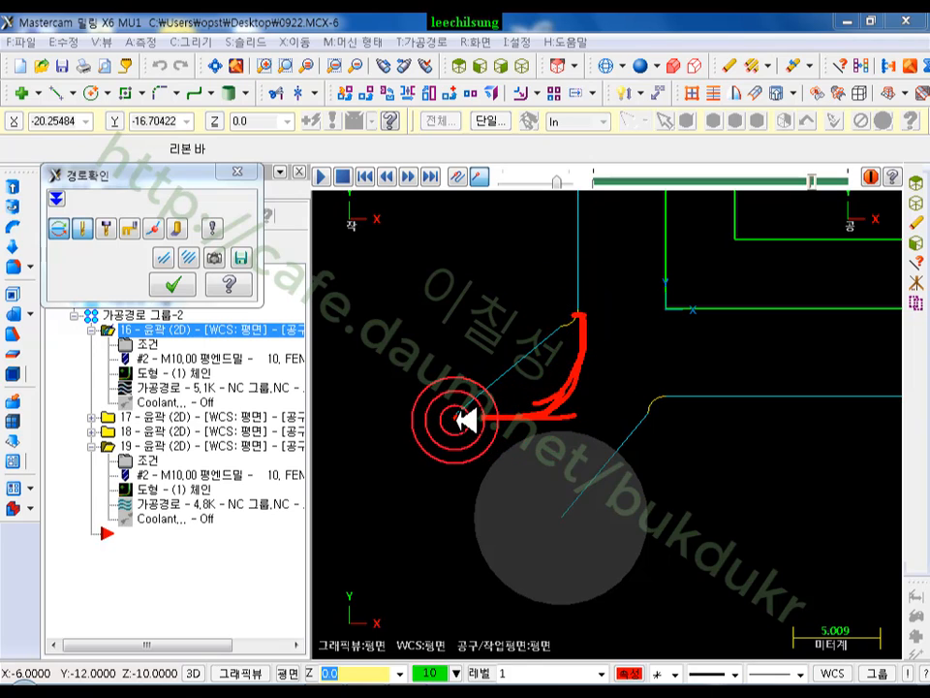
left_click_drag(455, 418, 455, 456)
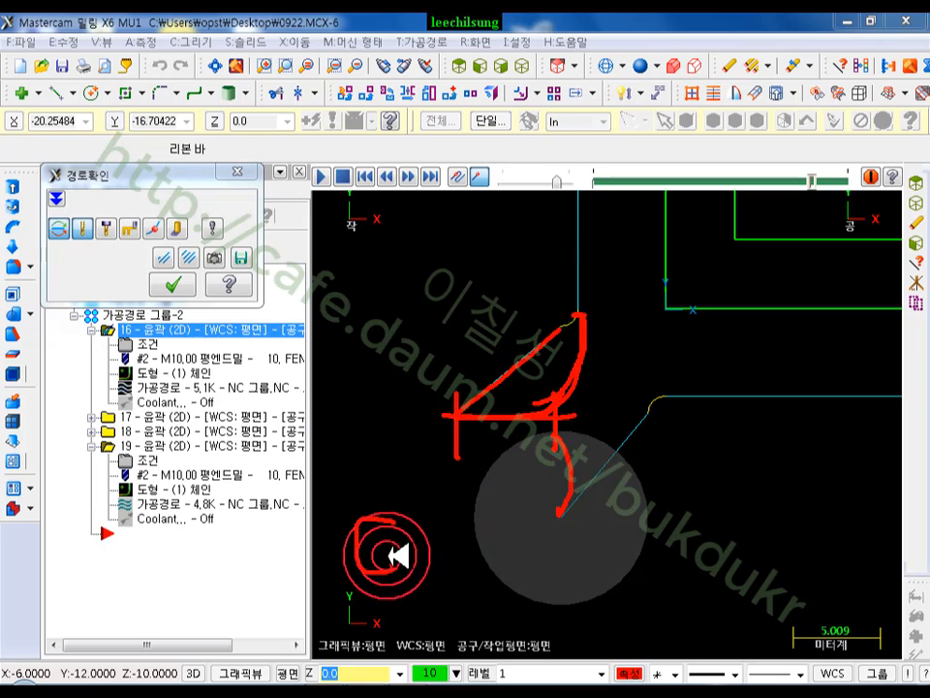
Step: Annotate the lead-in with the handwritten code G41 D01 X, frame it, and add notes on interference and feed height with arrows
mouse_move(374, 545)
left_mouse_down()
mouse_move(398, 541)
mouse_move(402, 579)
left_mouse_up()
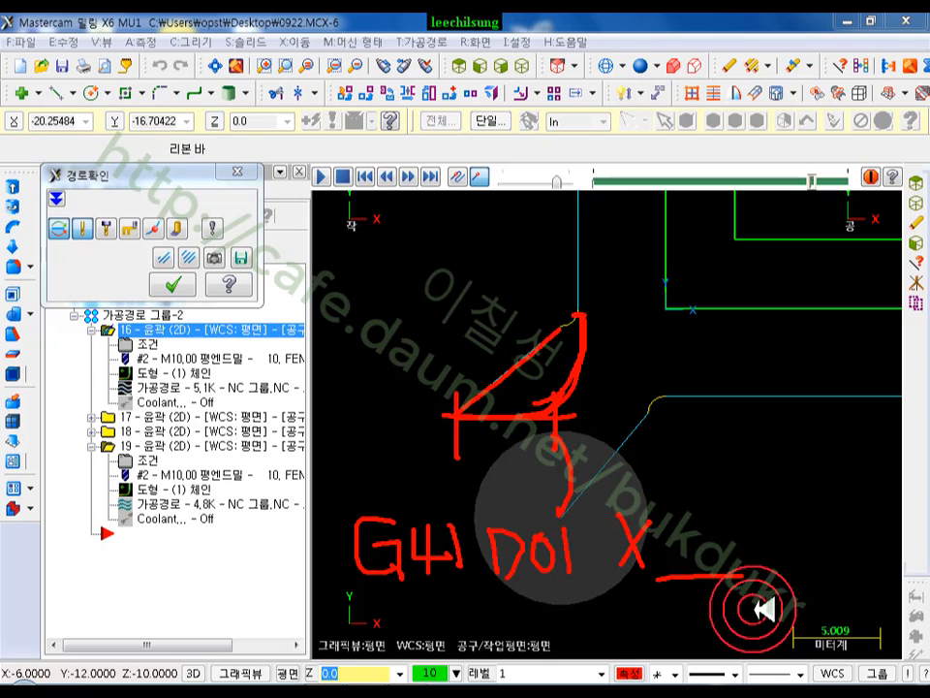
left_click_drag(768, 463, 768, 622)
left_click_drag(325, 434, 310, 467)
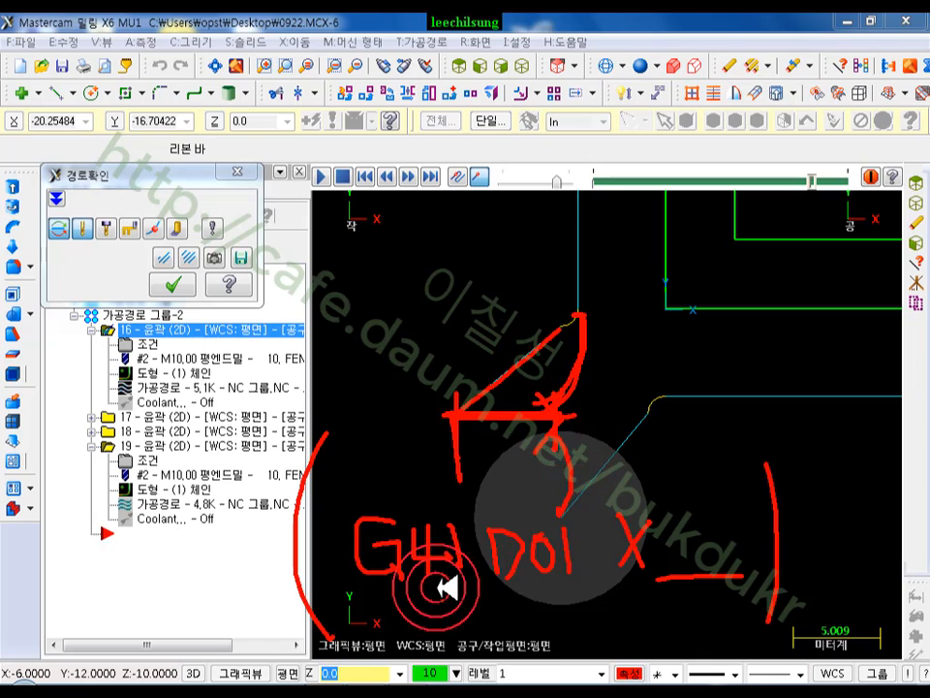
left_click_drag(371, 597, 536, 597)
mouse_move(489, 597)
left_mouse_down()
mouse_move(492, 518)
mouse_move(588, 513)
mouse_move(581, 599)
left_mouse_up()
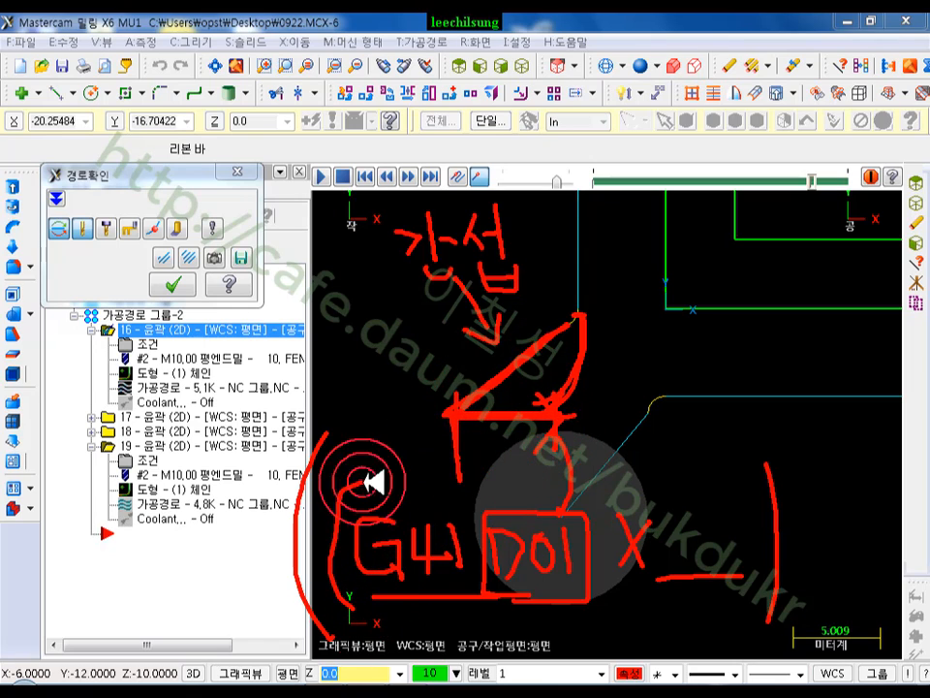
mouse_move(376, 481)
left_mouse_down()
mouse_move(578, 482)
mouse_move(614, 573)
mouse_move(544, 609)
mouse_move(379, 606)
left_mouse_up()
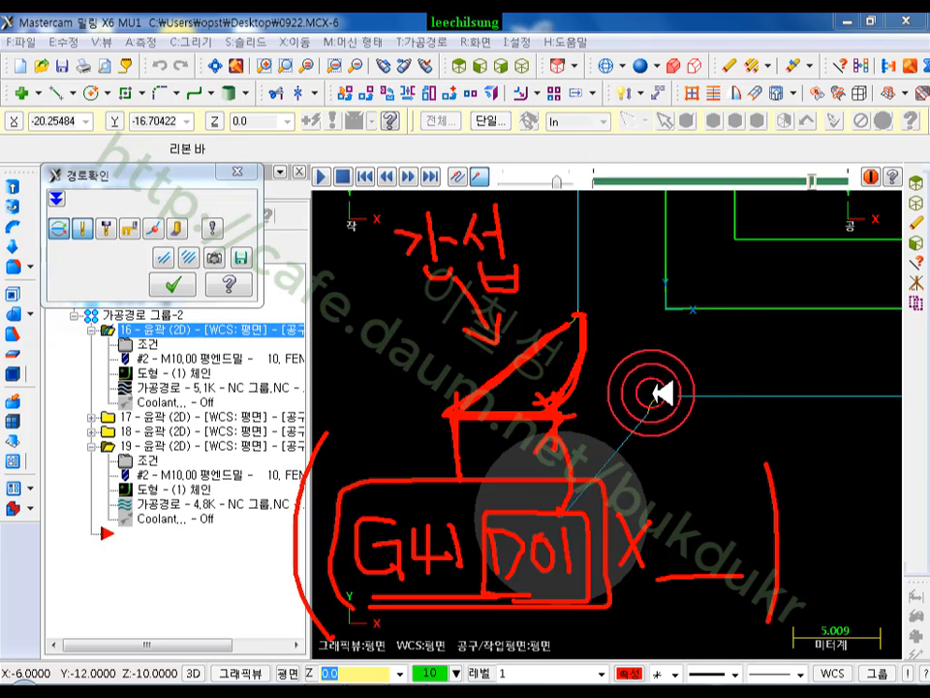
left_click_drag(607, 377, 669, 60)
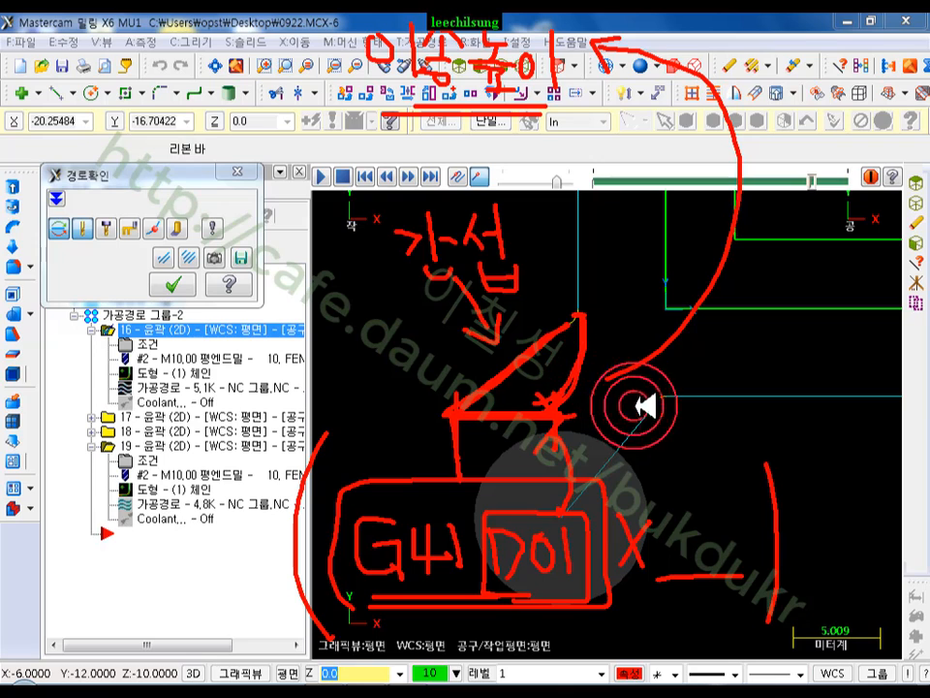
Step: Close the screen pen and operation 16's backplot, and view the toolpath in the isometric view
right_click(387, 357)
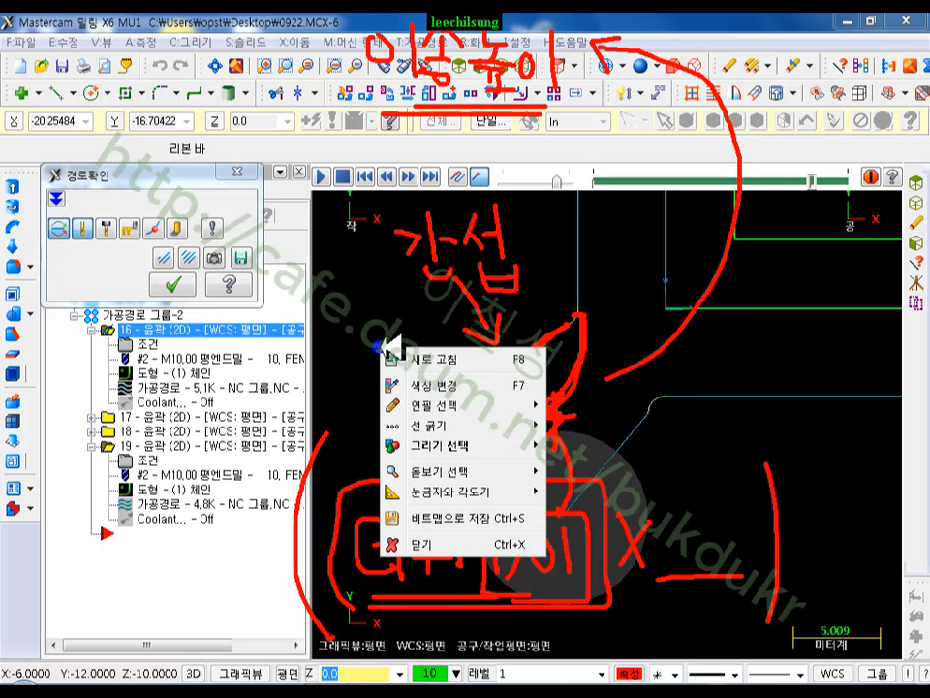
left_click(405, 544)
left_click(174, 284)
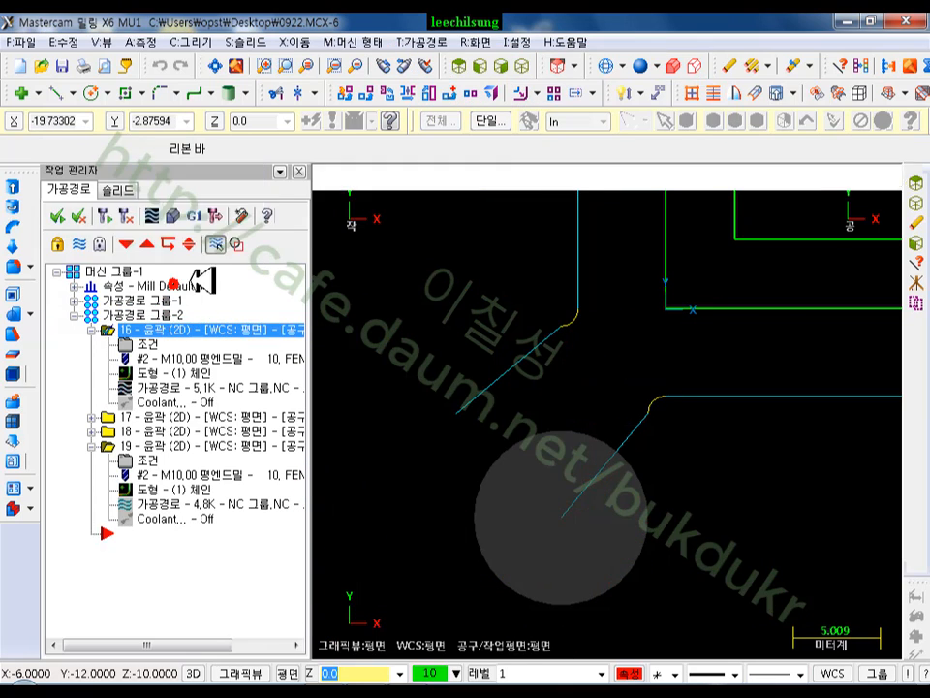
left_click(447, 302)
left_click(513, 62)
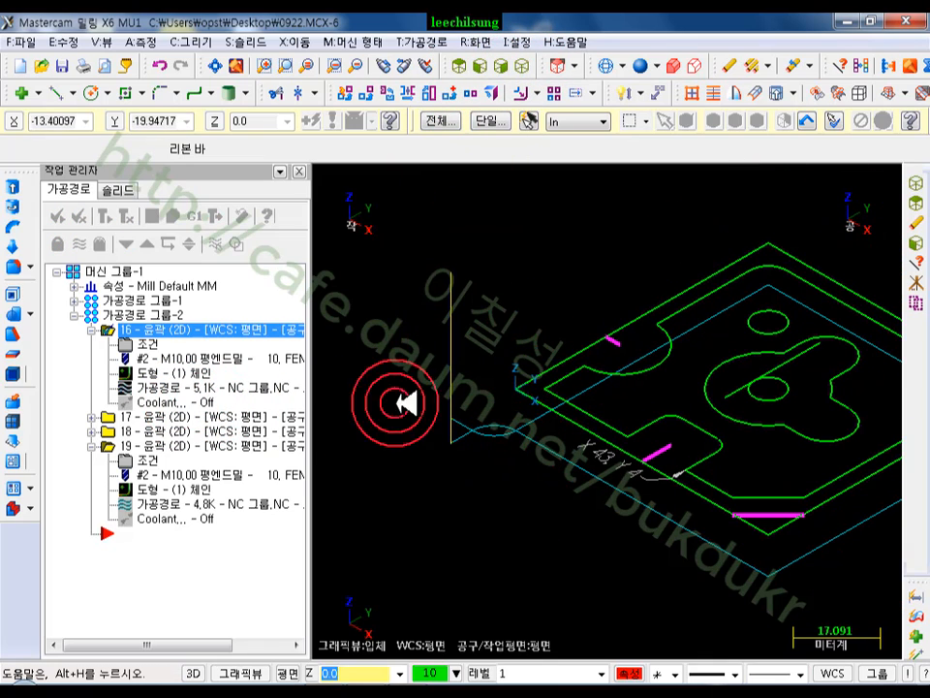
Step: Backplot operation 16 up to its first lead-in move and expand the move details to show coordinates, feed rate and tool compensation
scroll(480, 440, "up", 3)
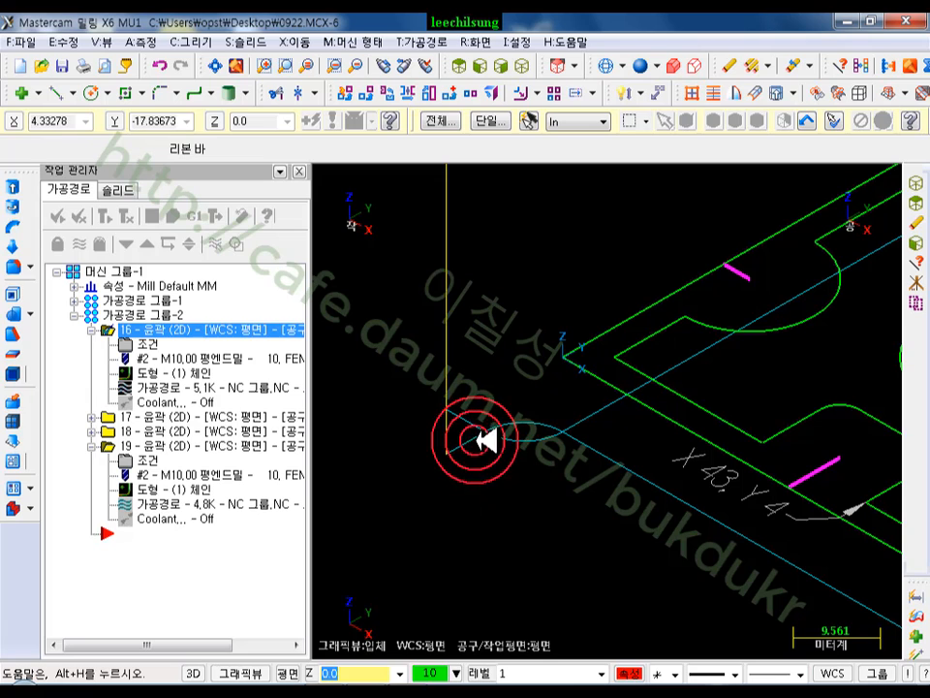
left_click(178, 386)
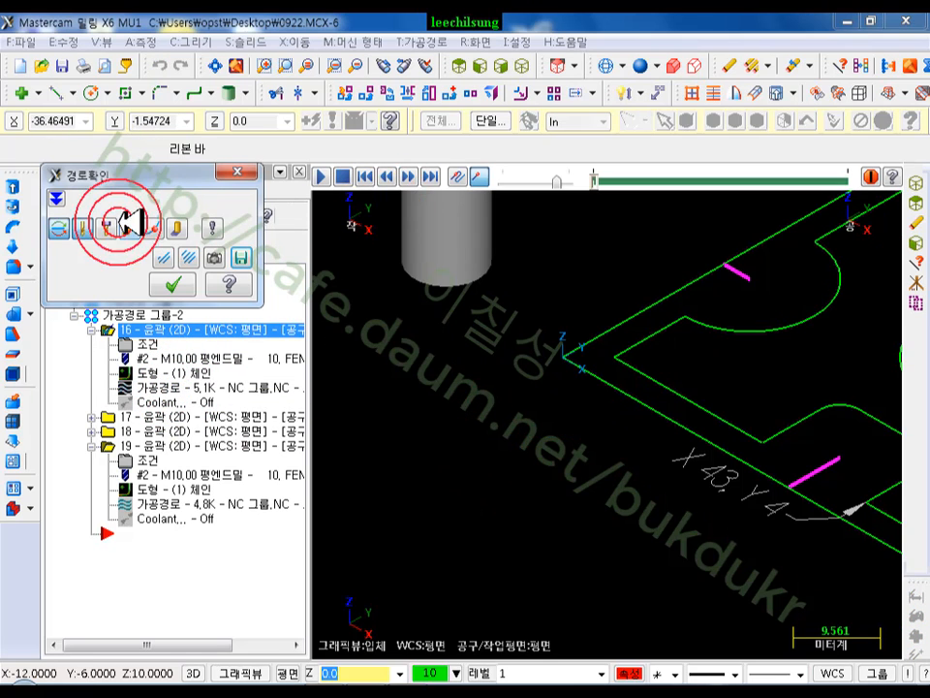
left_click(56, 197)
left_click(567, 278)
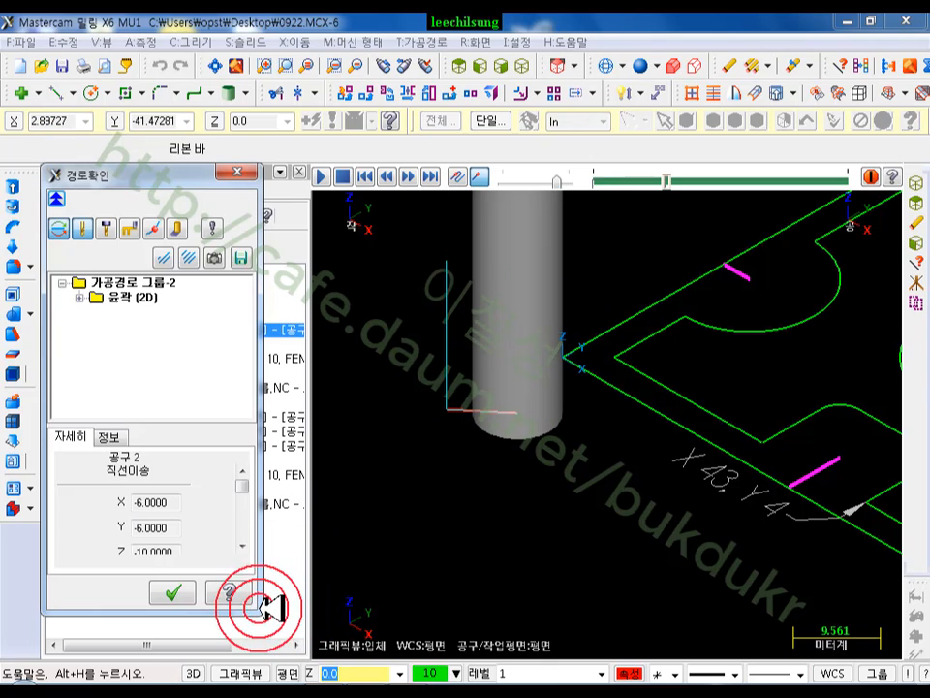
left_click_drag(258, 609, 283, 647)
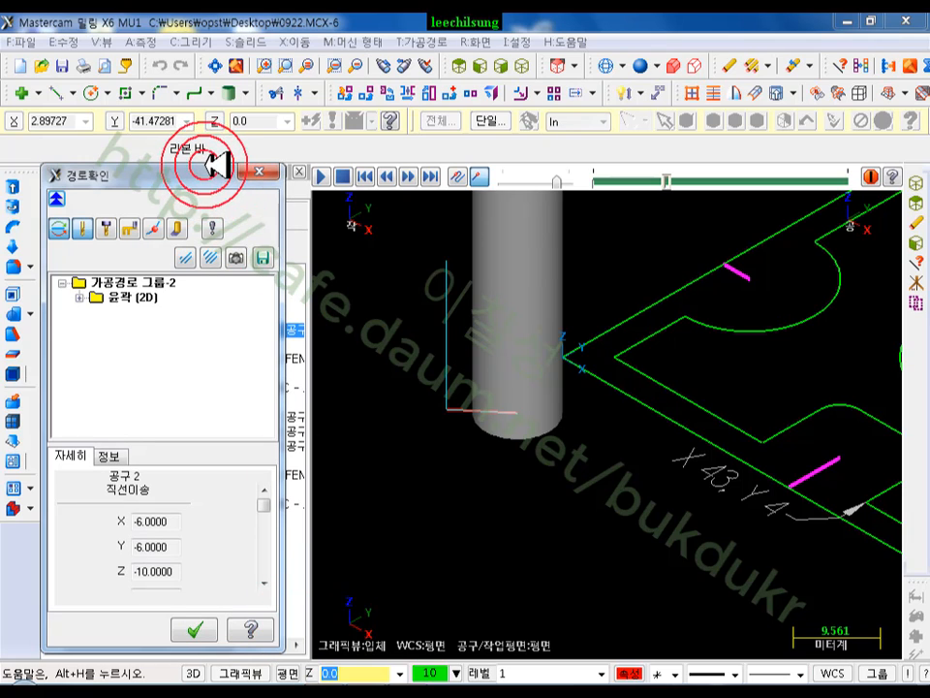
left_click_drag(213, 167, 215, 29)
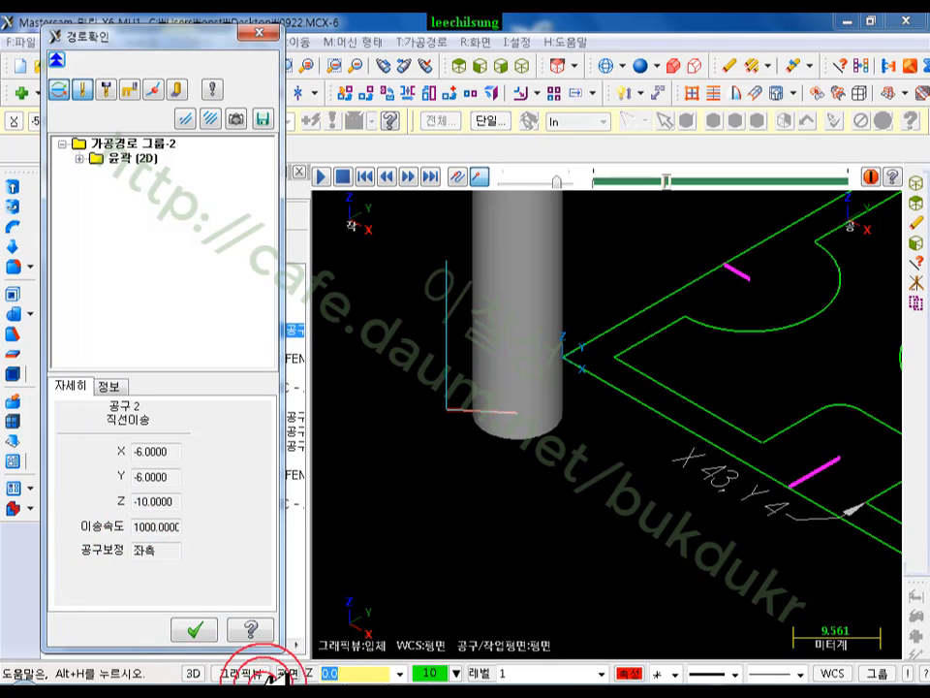
Step: With the screen pen, frame the tool compensation read-out, write G41 D beside it, circle the lead-in move, and clear the marks
mouse_move(55, 543)
left_mouse_down()
mouse_move(145, 535)
mouse_move(192, 565)
mouse_move(162, 576)
left_mouse_up()
left_click_drag(244, 536, 230, 571)
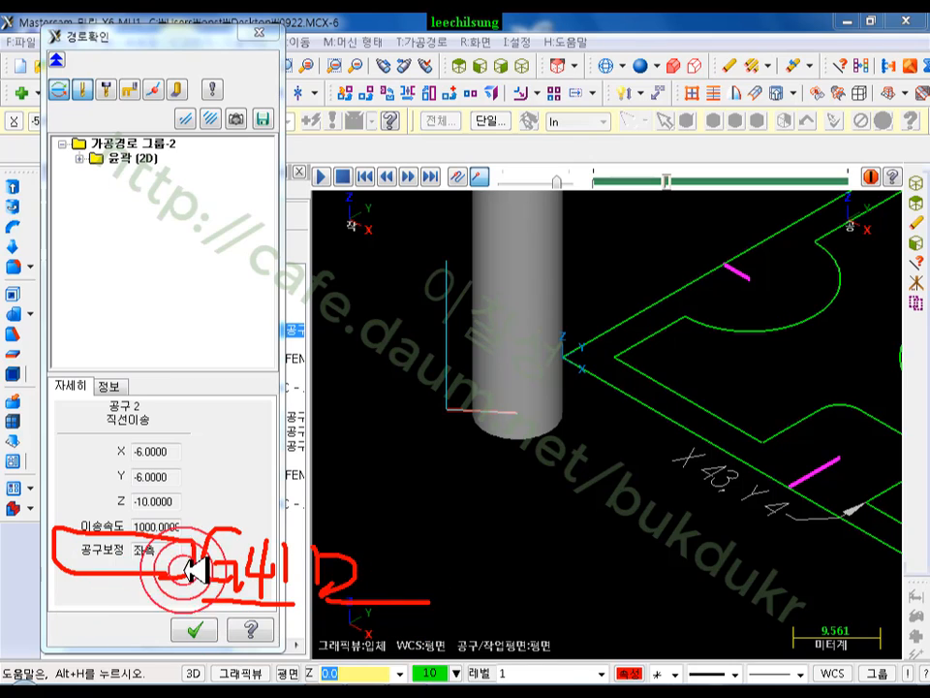
mouse_move(564, 401)
left_mouse_down()
mouse_move(484, 442)
mouse_move(457, 438)
left_mouse_up()
left_click_drag(438, 235, 475, 241)
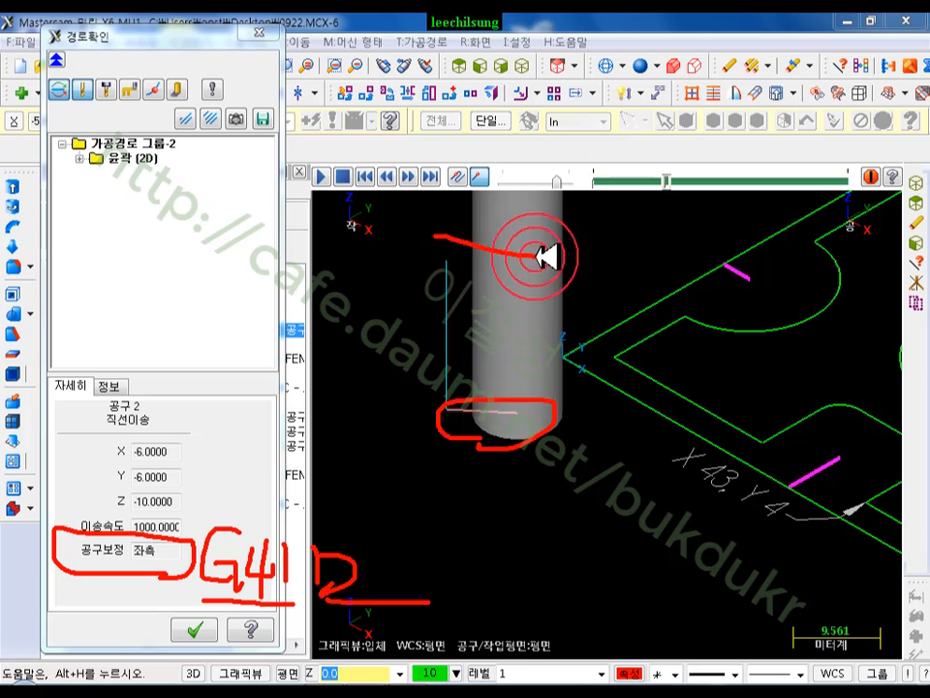
right_click(633, 456)
left_click(685, 650)
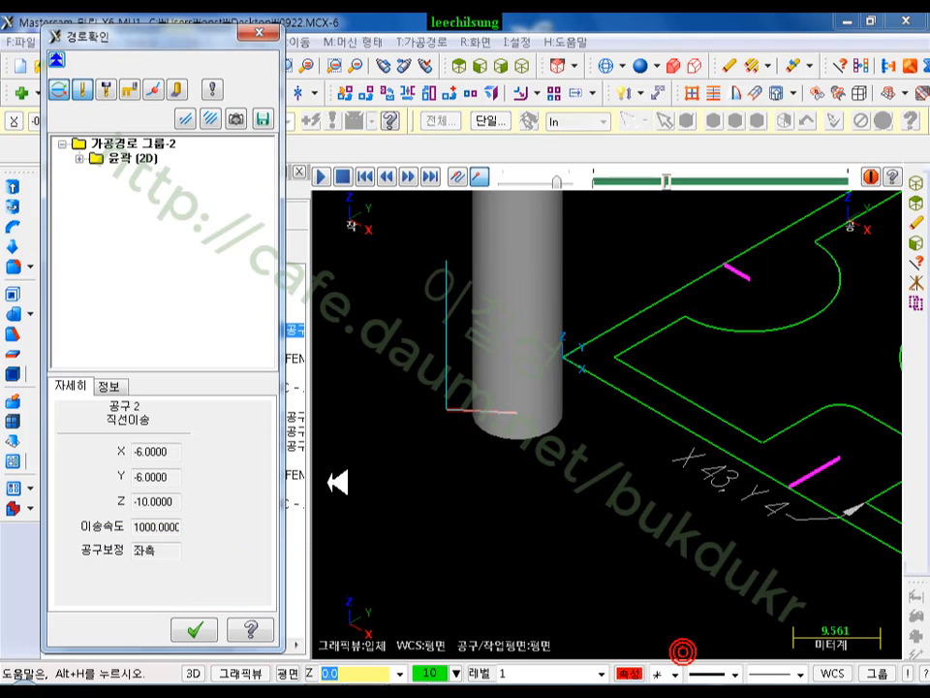
Step: Set operation 16 to plunge in Z after the lead-in and lead out after the rapid Z retract, and regenerate its toolpath
left_click(197, 628)
left_click(129, 343)
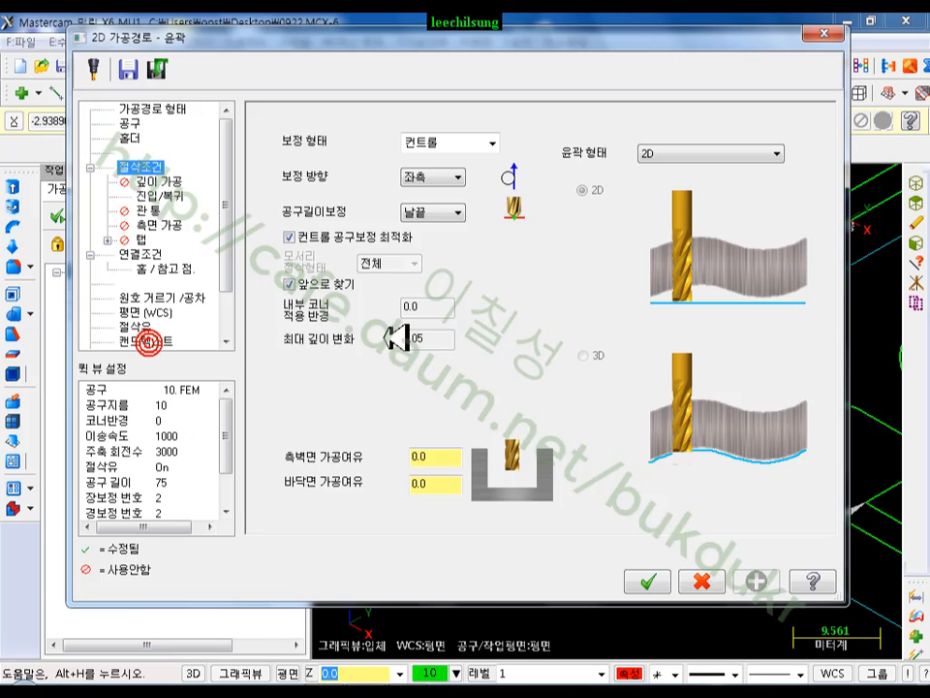
left_click(160, 196)
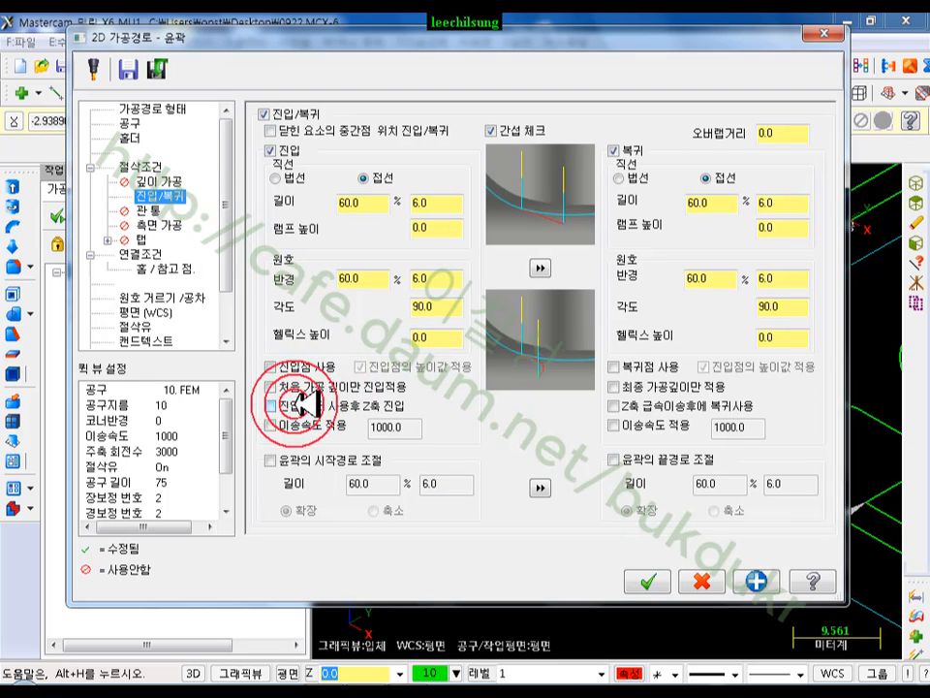
left_click(614, 406)
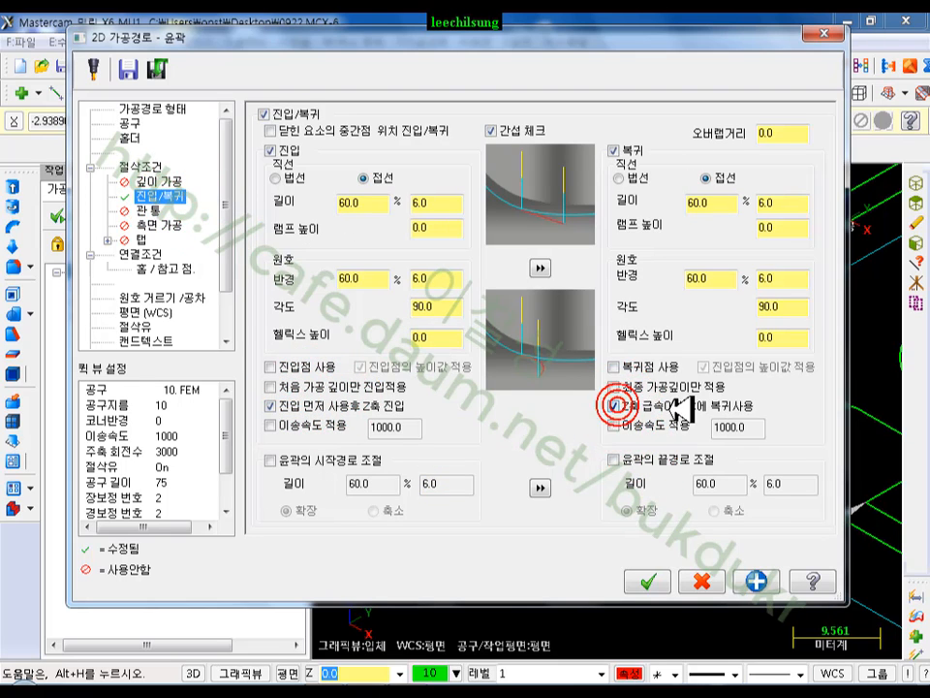
left_click(648, 581)
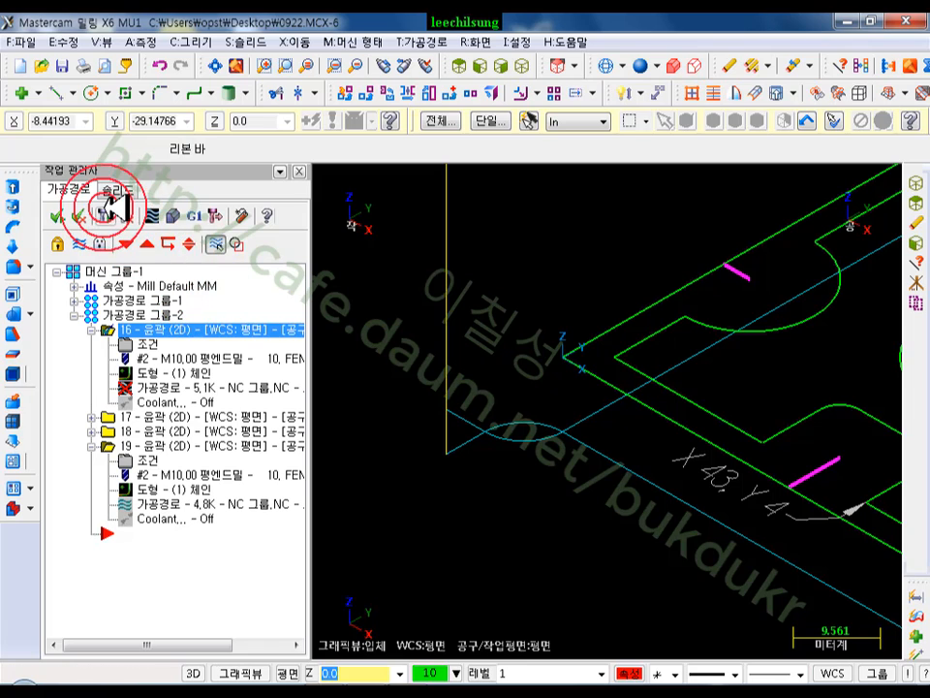
left_click(111, 207)
Step: Backplot the regenerated operation 16 up to its lead-in line at the 25 mm height
scroll(490, 550, "down", 1)
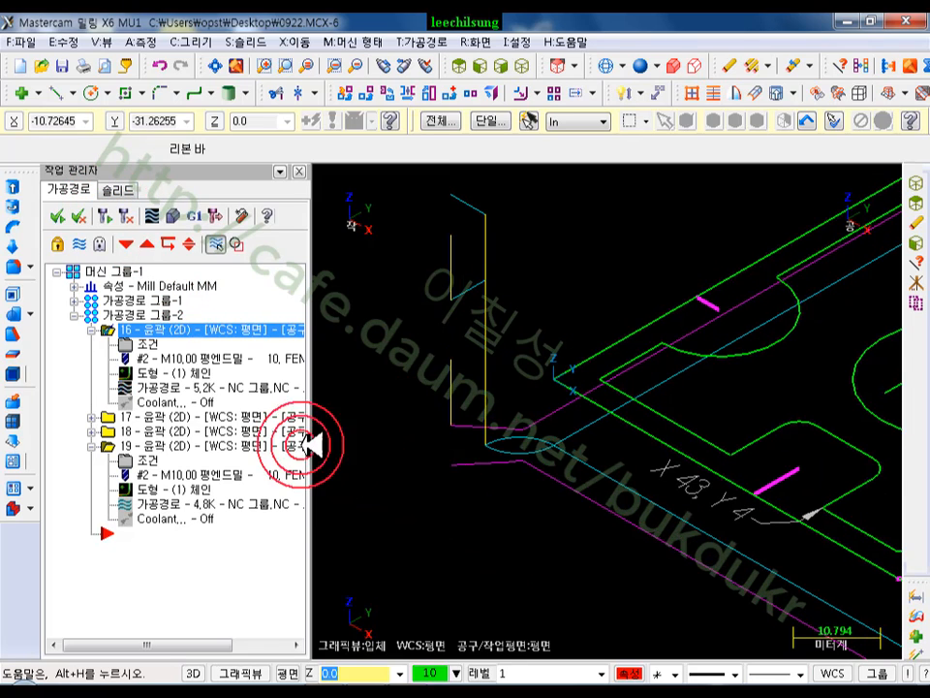
left_click(173, 385)
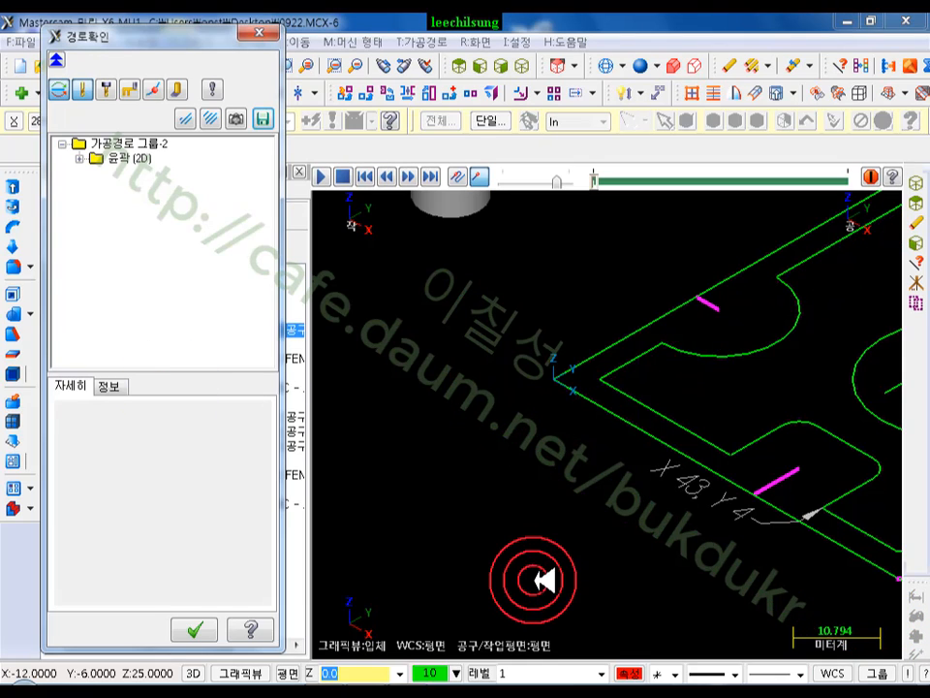
scroll(525, 576, "down", 1)
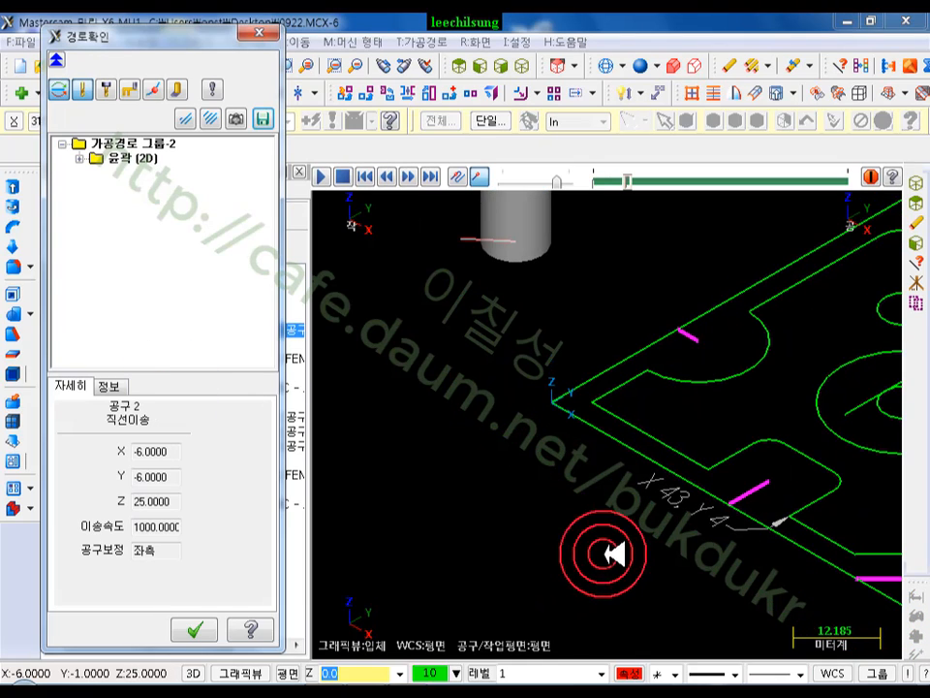
scroll(495, 470, "down", 1)
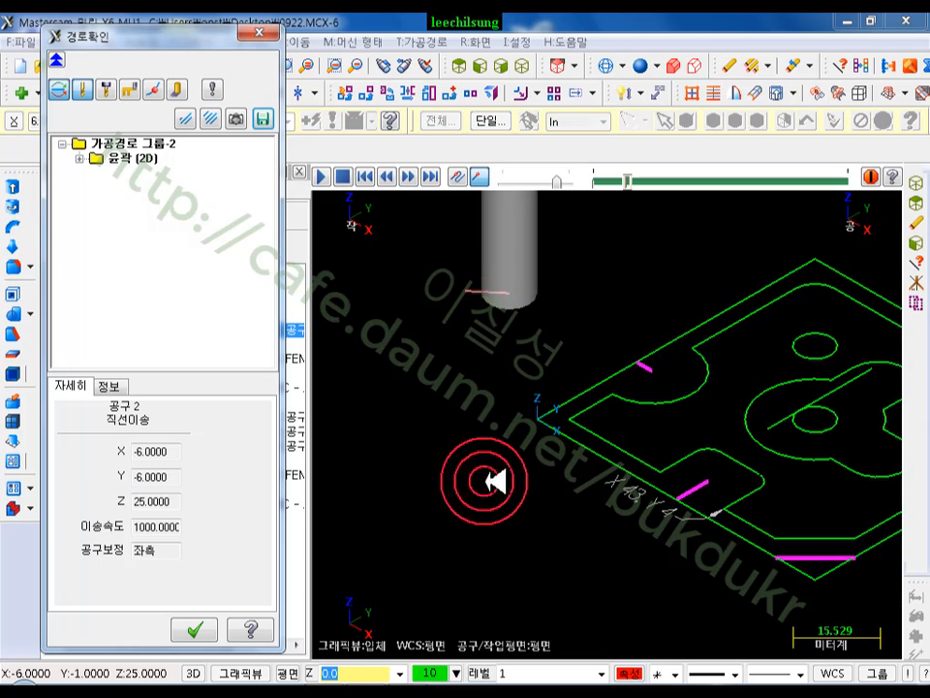
Step: Circle the raised lead-in move and the tool compensation read-out with the screen pen, and exit the pen
left_click(284, 689)
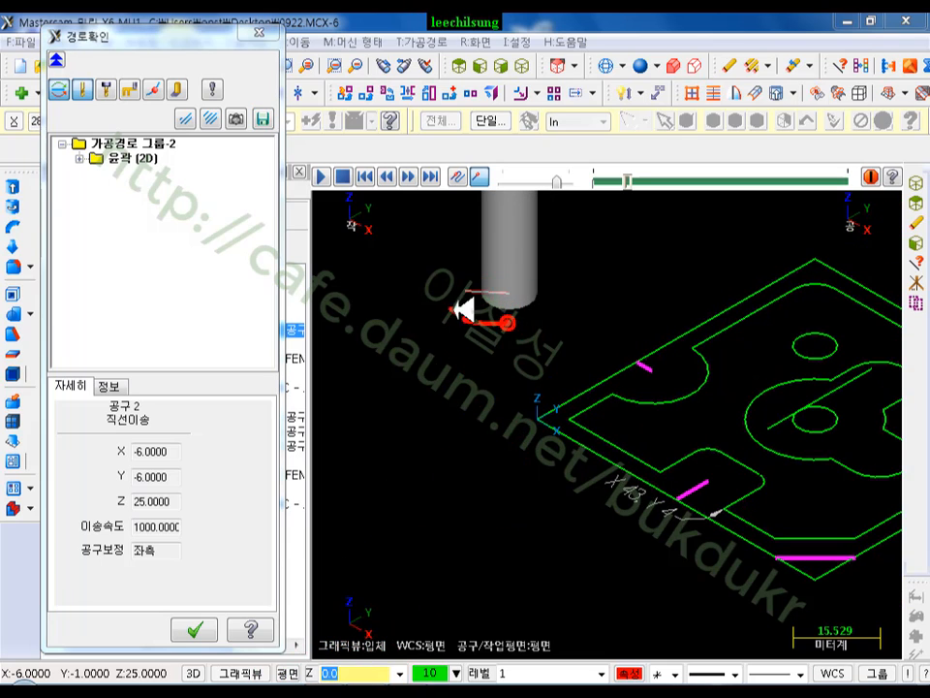
left_click_drag(529, 287, 510, 322)
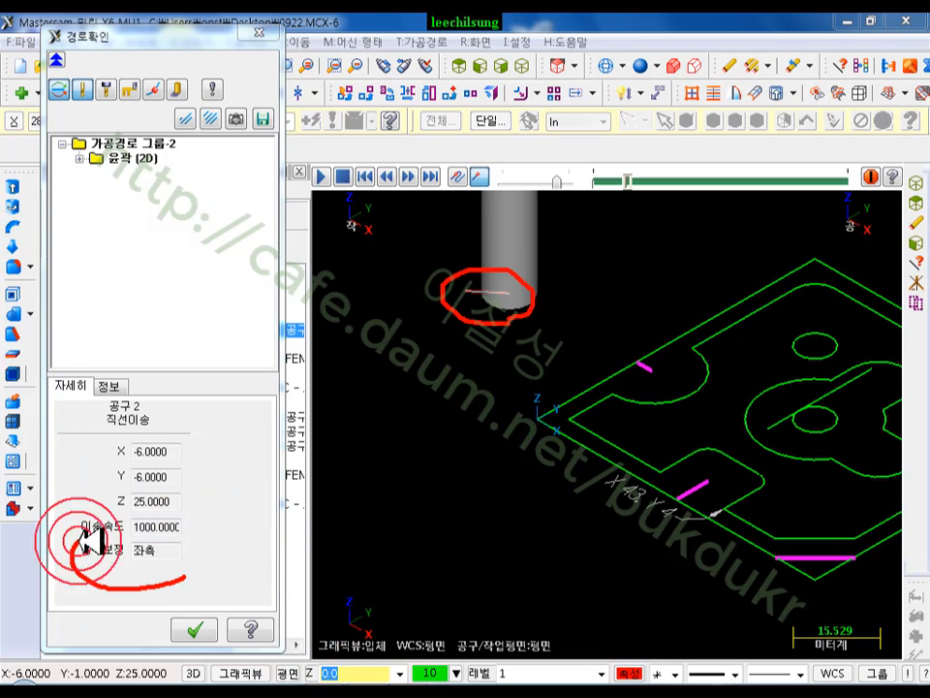
mouse_move(92, 538)
left_mouse_down()
mouse_move(202, 529)
mouse_move(199, 578)
left_mouse_up()
right_click(536, 454)
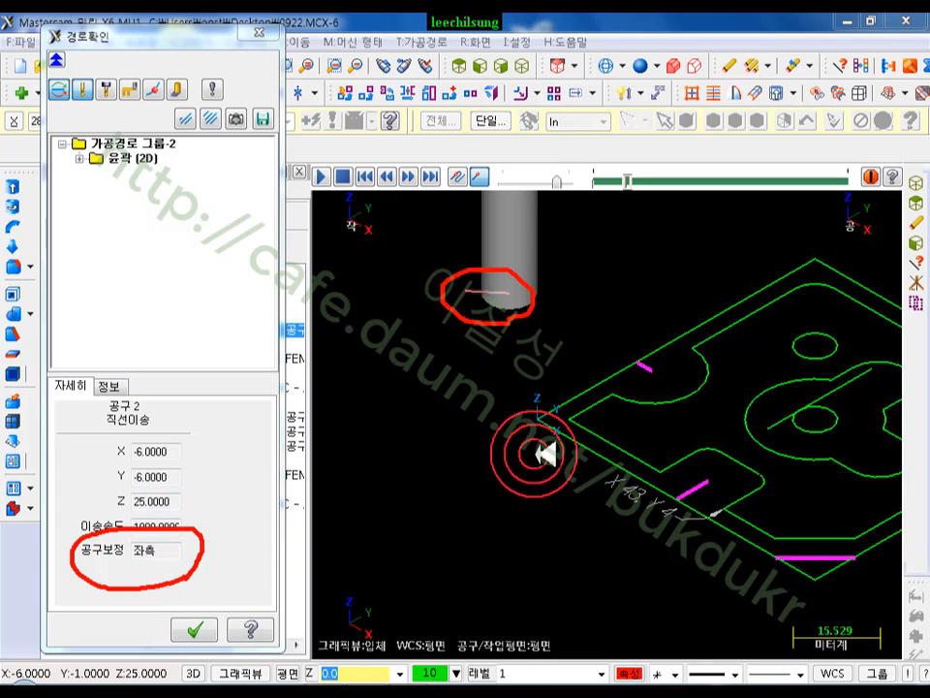
left_click(572, 656)
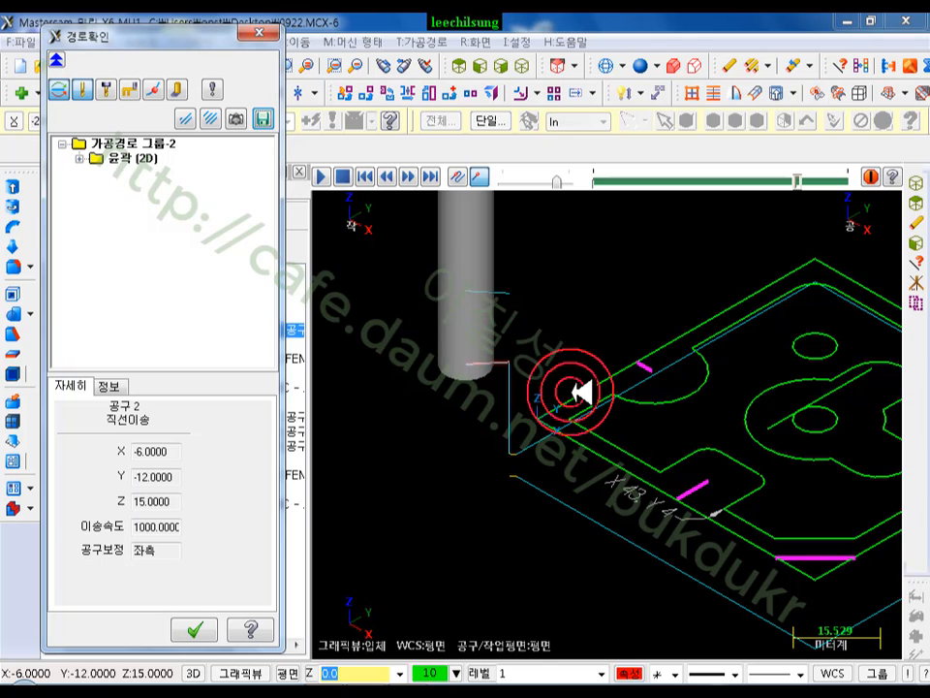
Step: Examine the lead-out move up close, close the backplot, and inspect the lead moves in the top view and a rotated 3D view
scroll(376, 410, "up", 2)
scroll(461, 399, "up", 1)
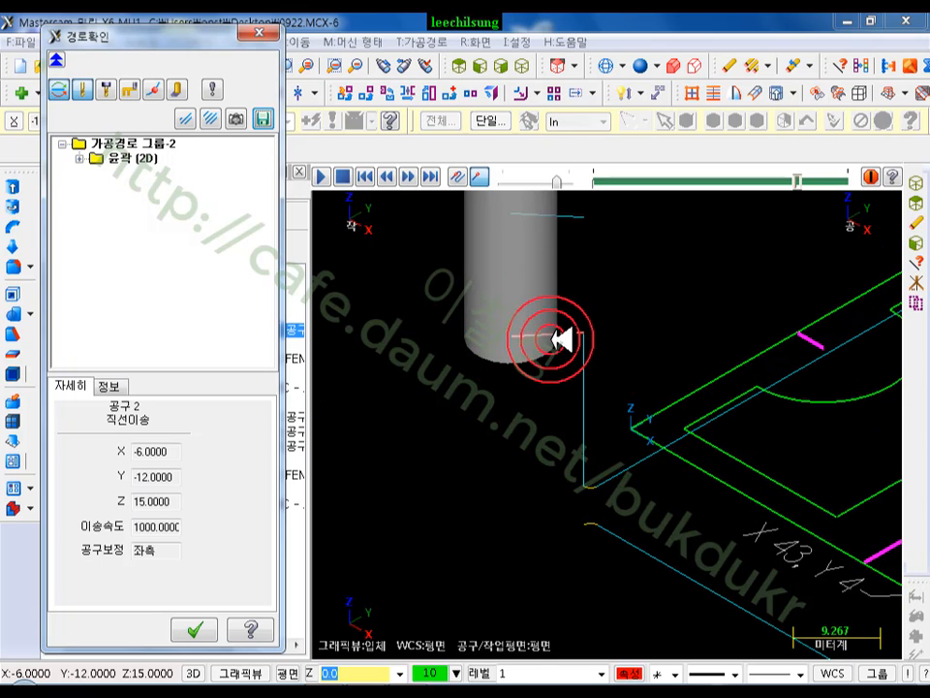
left_click(197, 628)
left_click(490, 447)
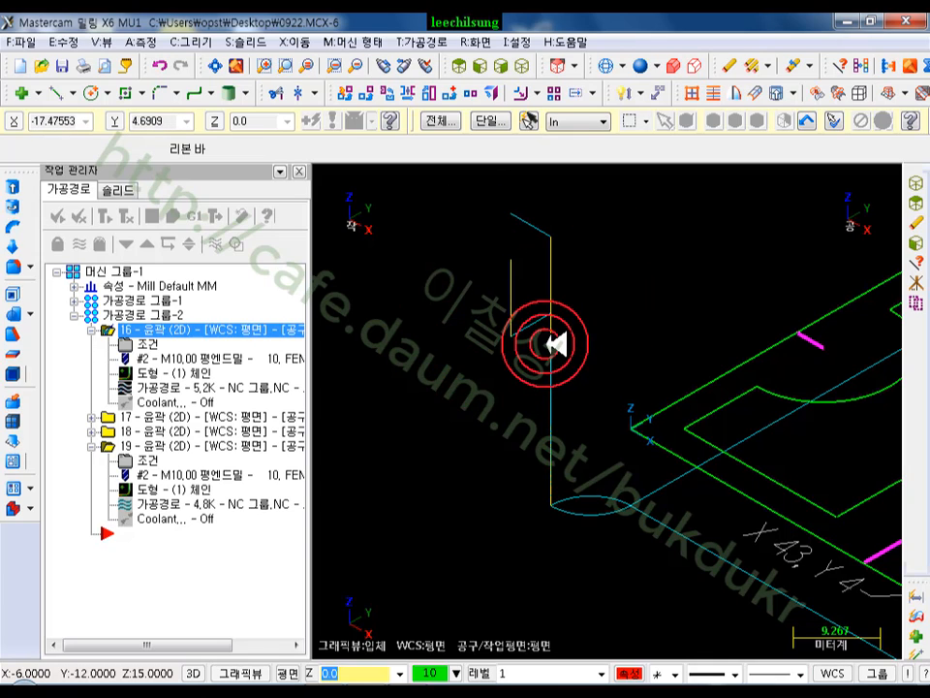
left_click(456, 65)
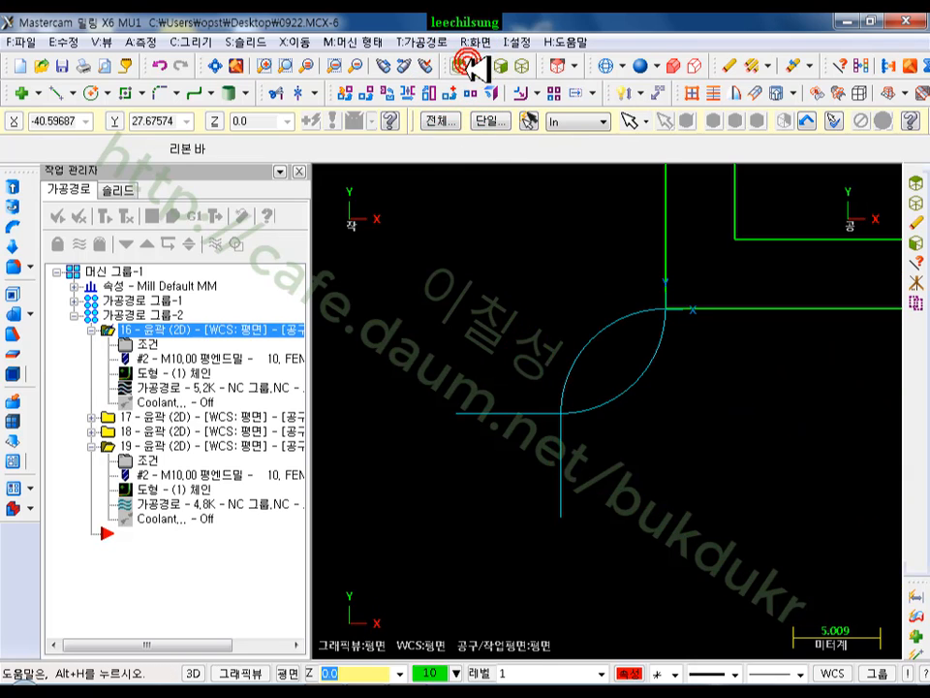
scroll(491, 584, "down", 7)
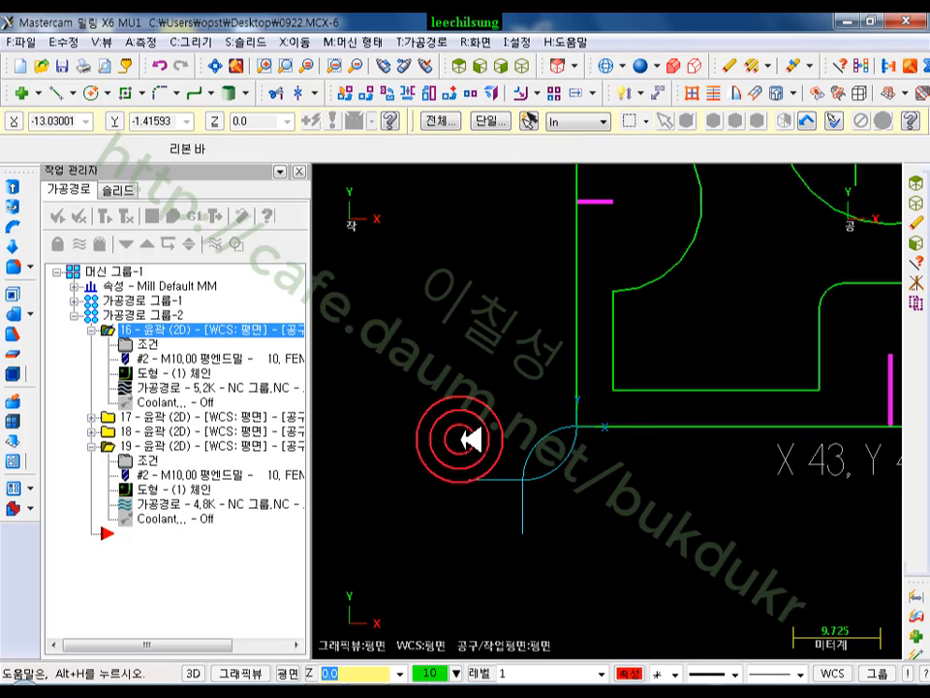
middle_click_drag(651, 451, 472, 276)
Step: Review operation 16's retract, feed plane, top of stock and depth heights in its linking parameters
left_click(147, 344)
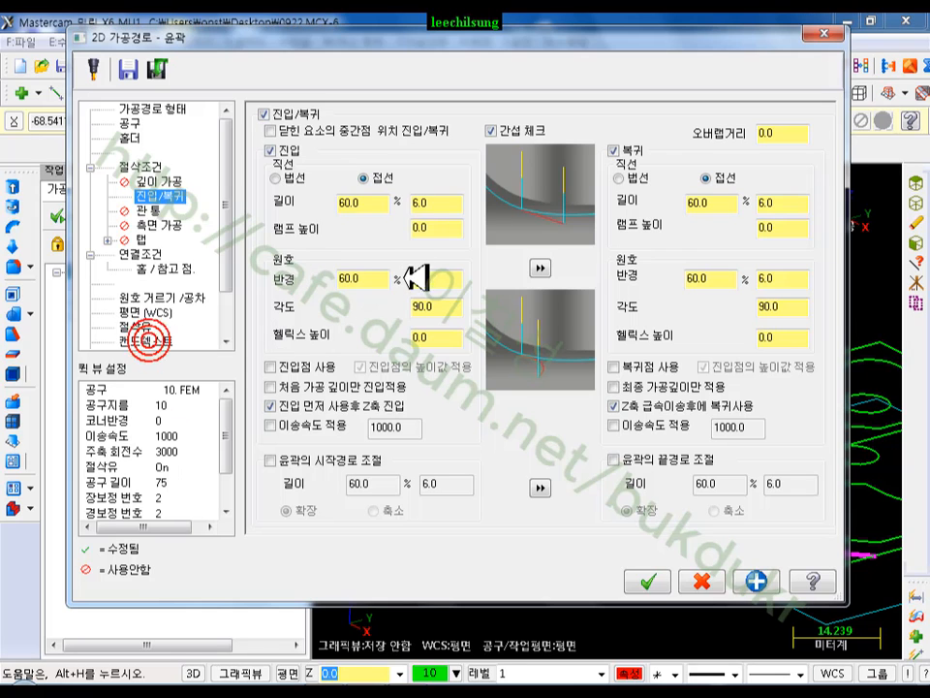
left_click(145, 254)
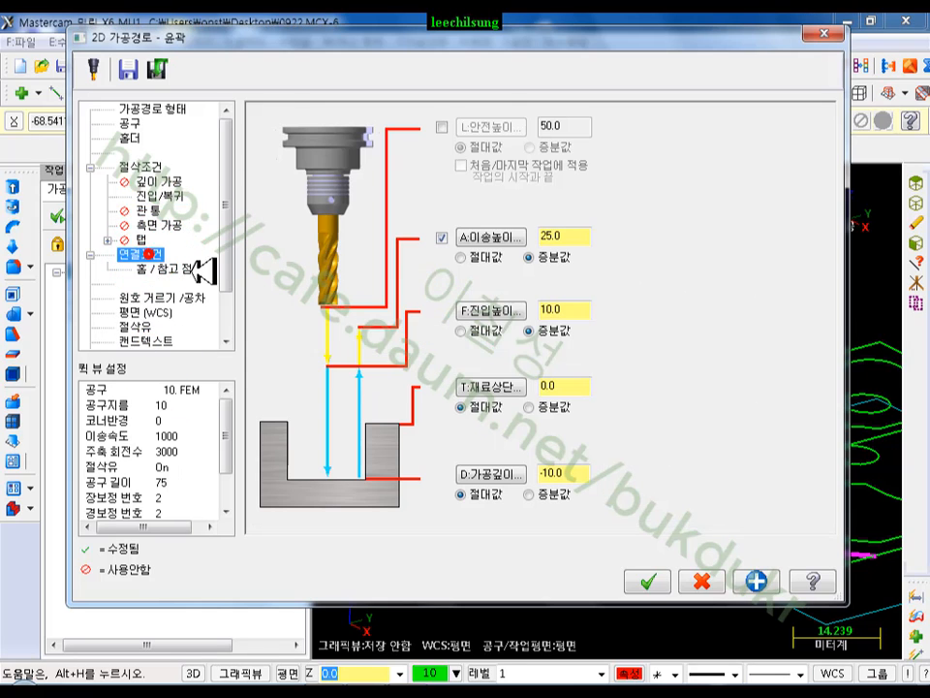
left_click(563, 236)
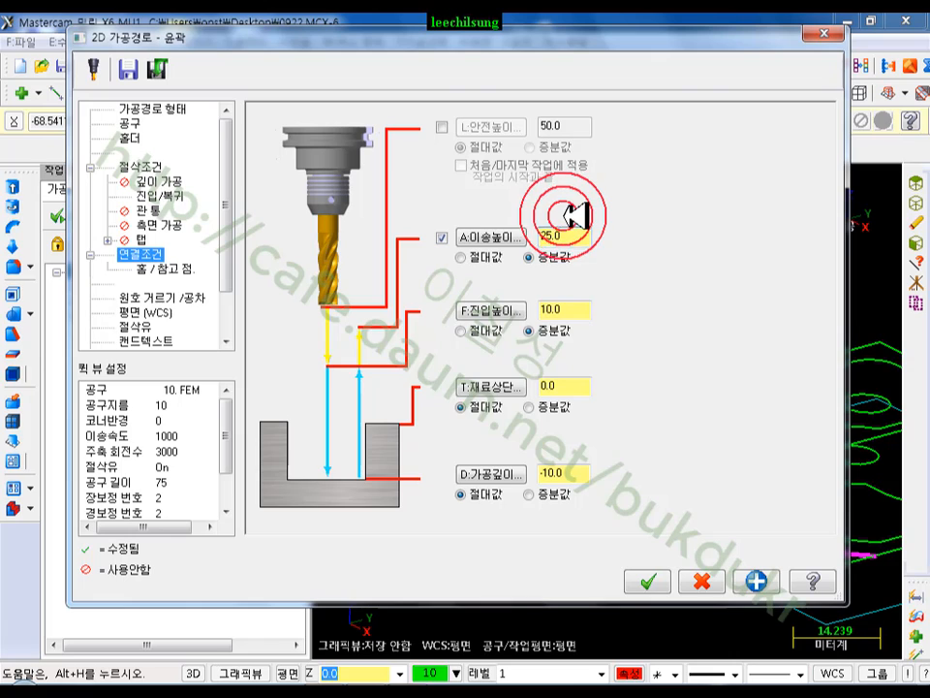
left_click(577, 233)
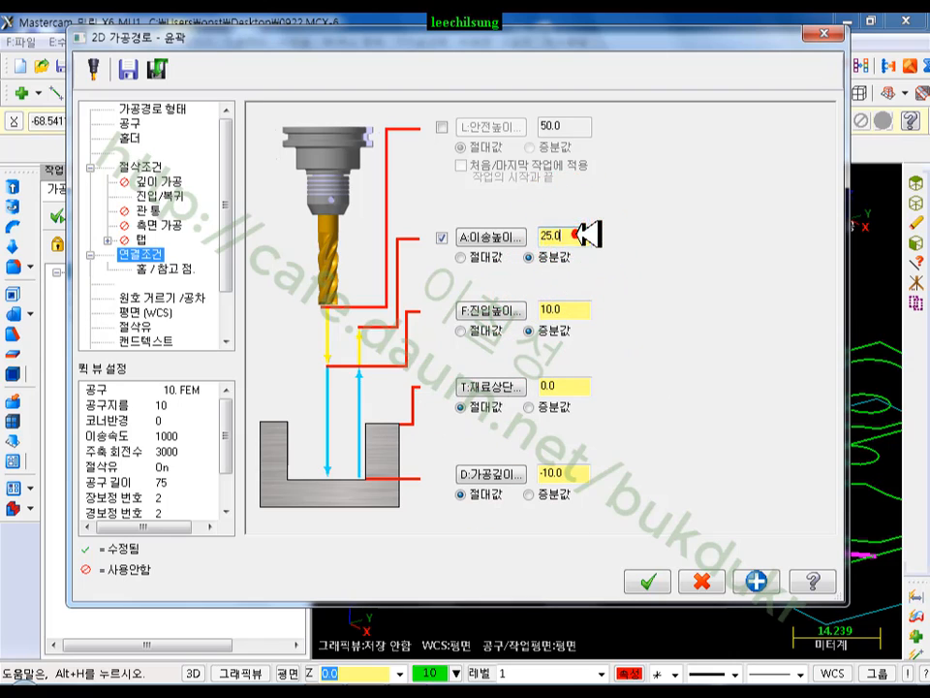
left_click(575, 235)
left_click(544, 231)
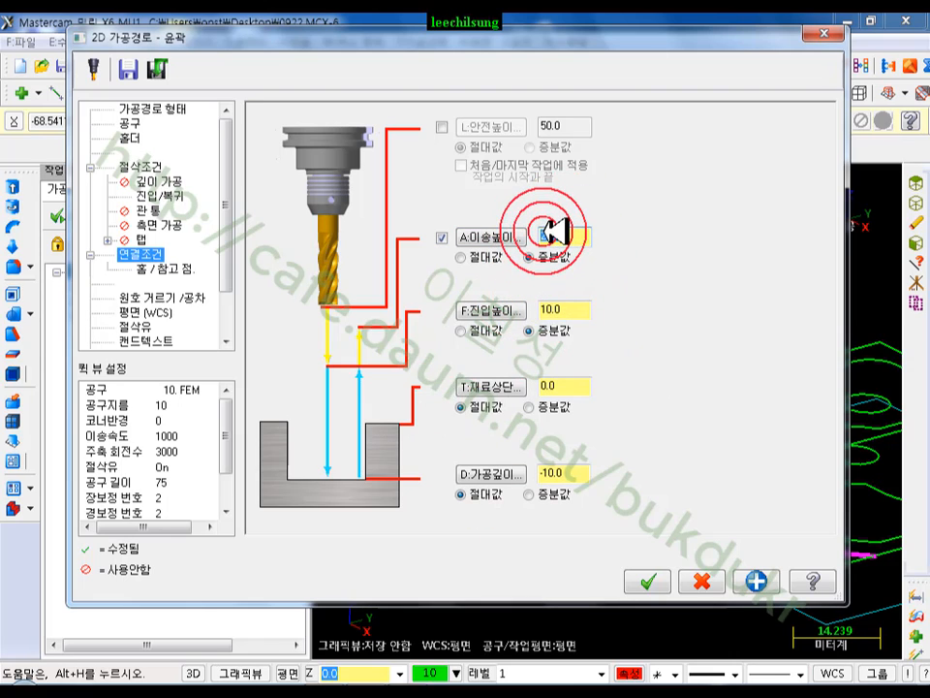
left_click(567, 391)
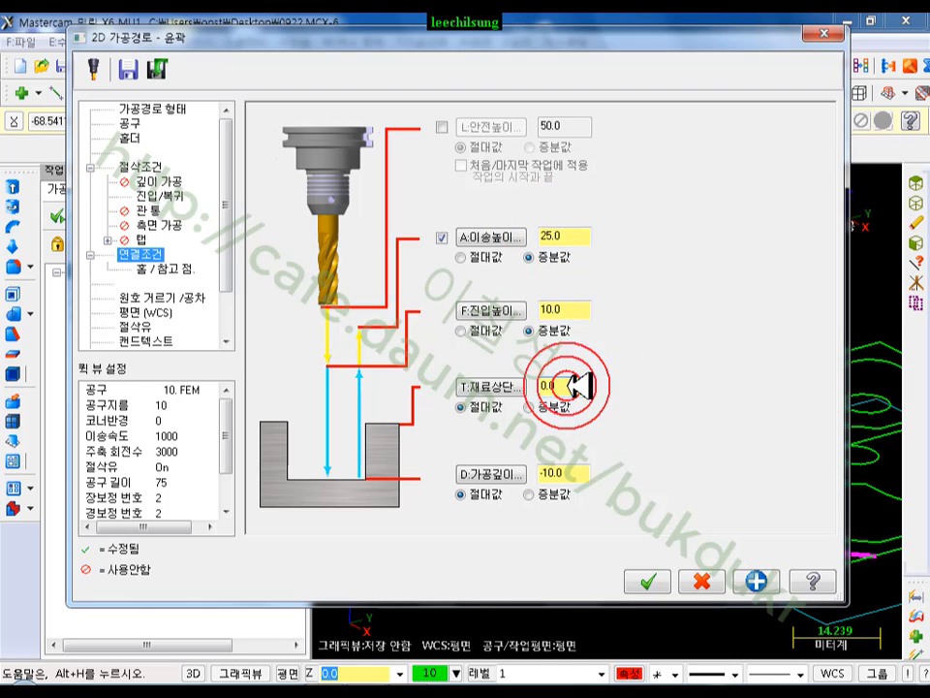
left_click(564, 477)
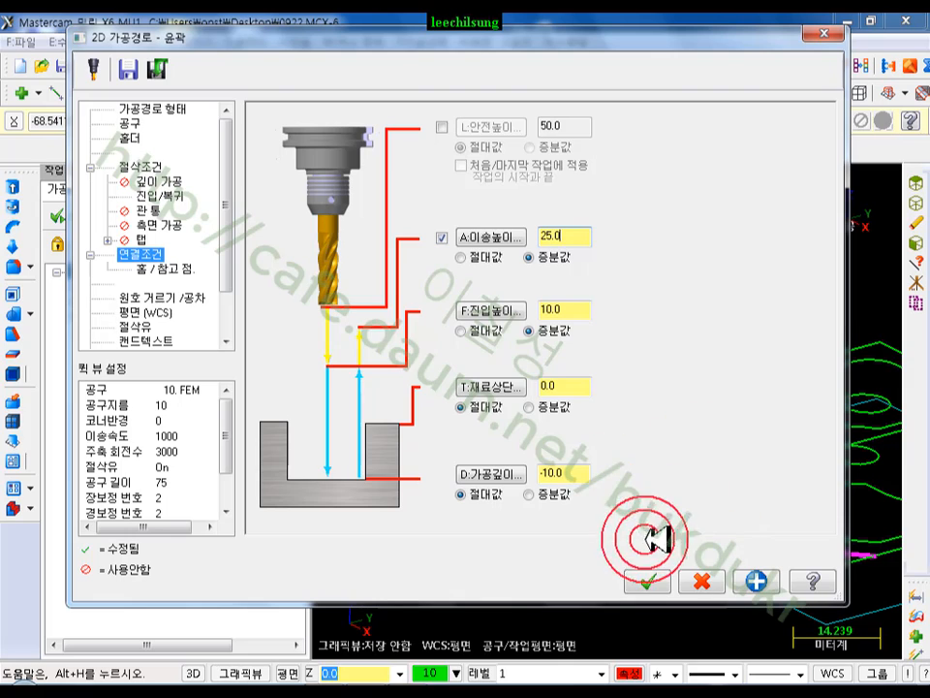
left_click(648, 581)
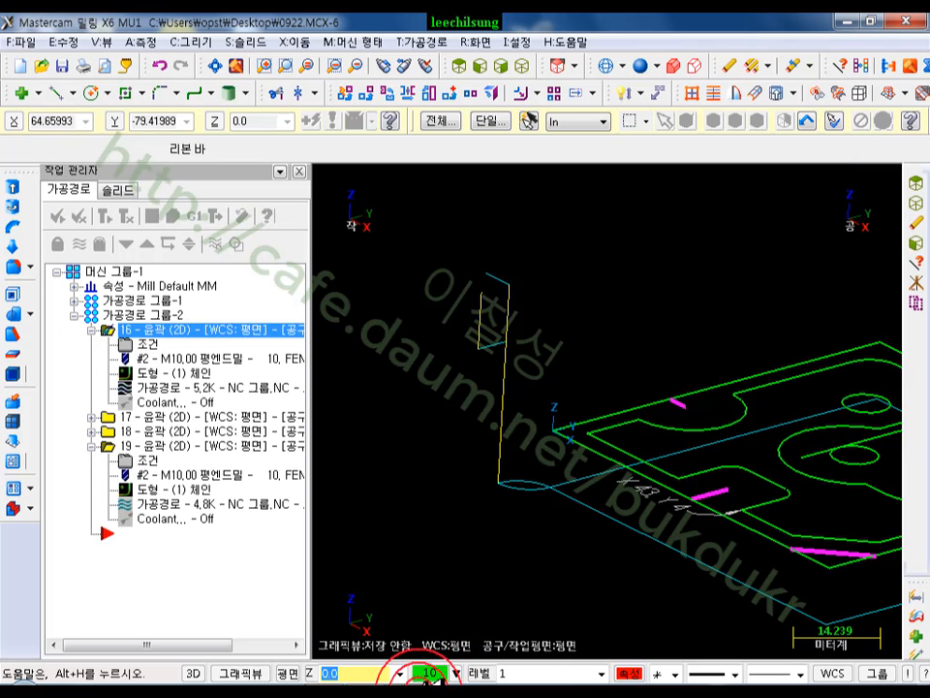
Step: Circle the feed rate and Z feed rate in operation 16's tool settings with the screen pen, and exit the pen
left_click(147, 344)
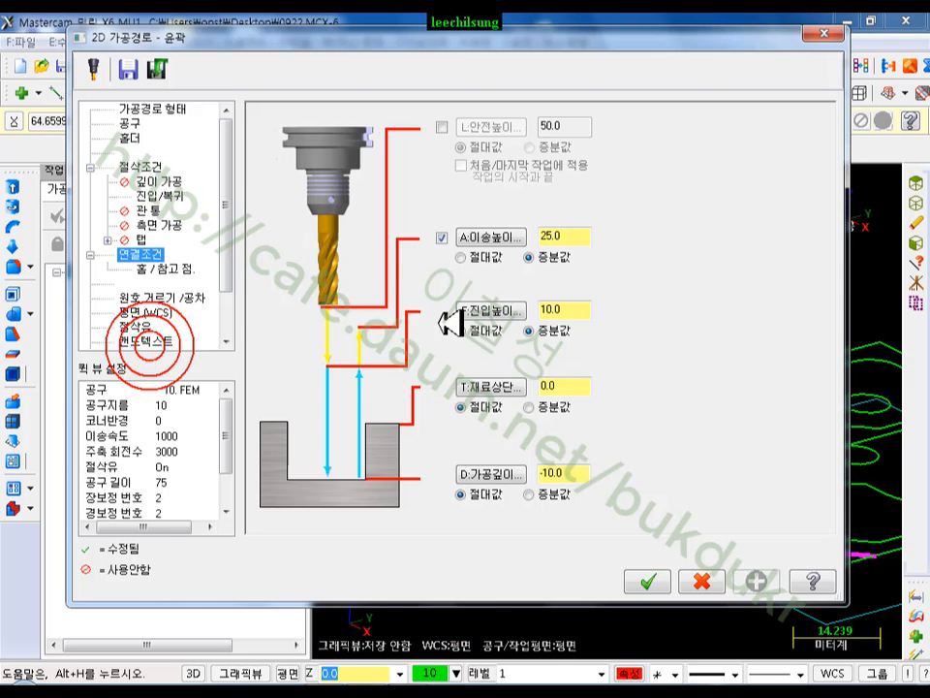
left_click(171, 194)
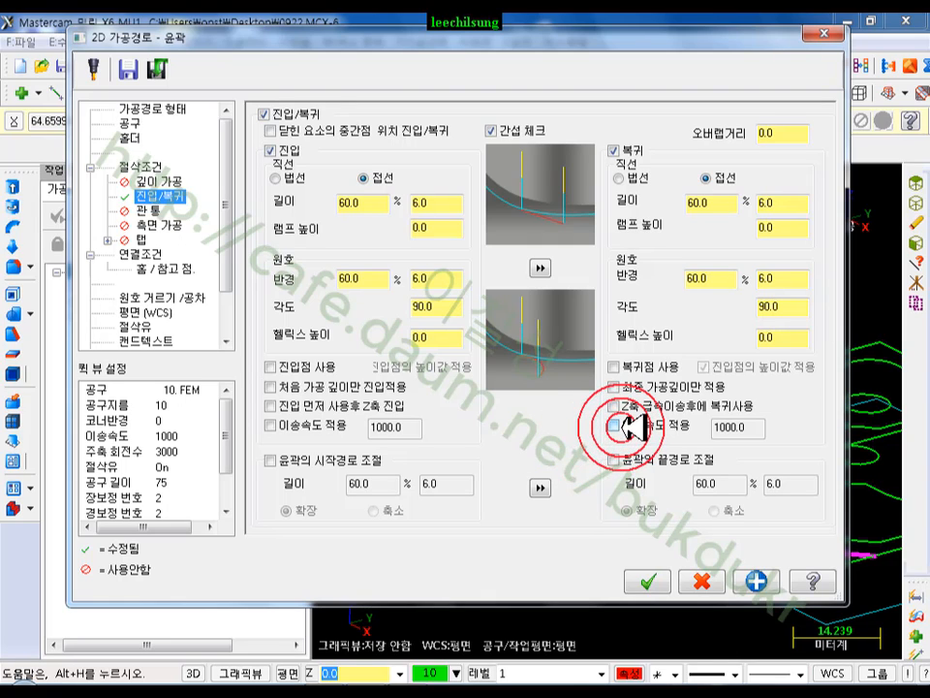
left_click(136, 123)
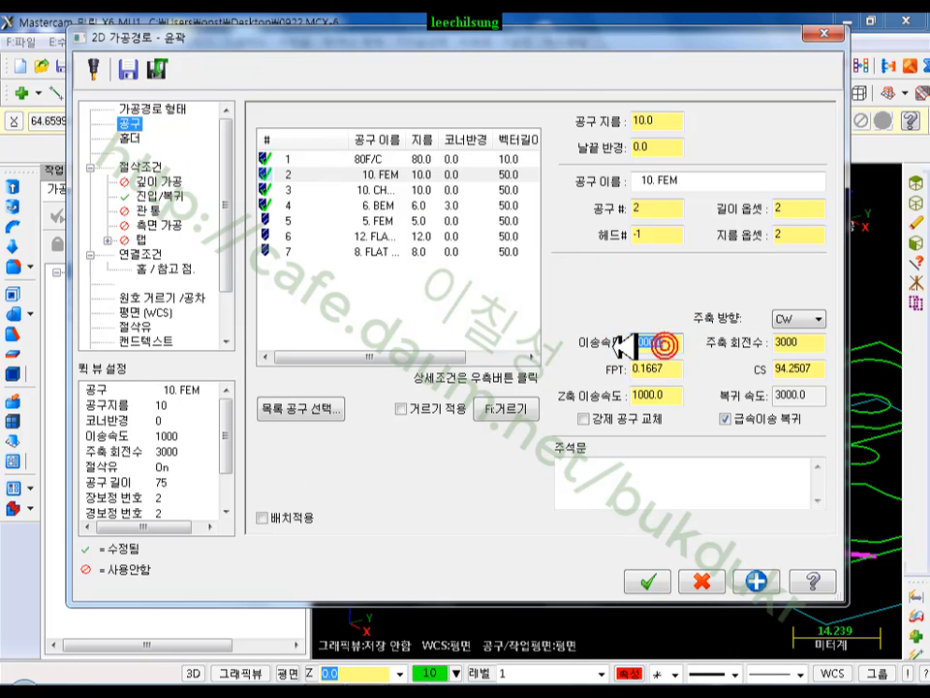
left_click(325, 672)
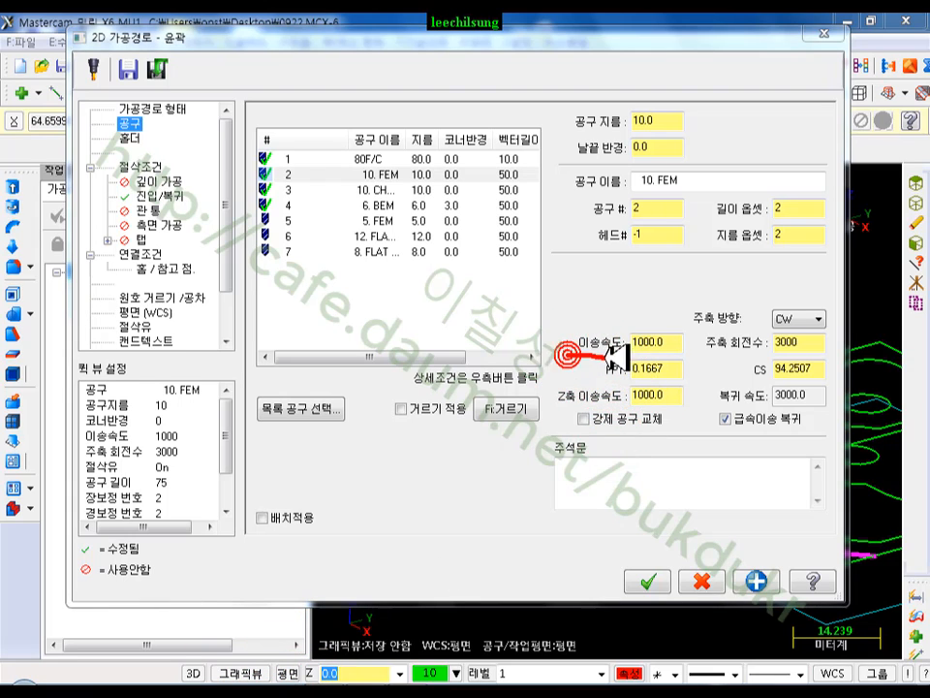
mouse_move(608, 358)
left_mouse_down()
mouse_move(694, 356)
mouse_move(689, 326)
mouse_move(585, 323)
mouse_move(579, 355)
left_mouse_up()
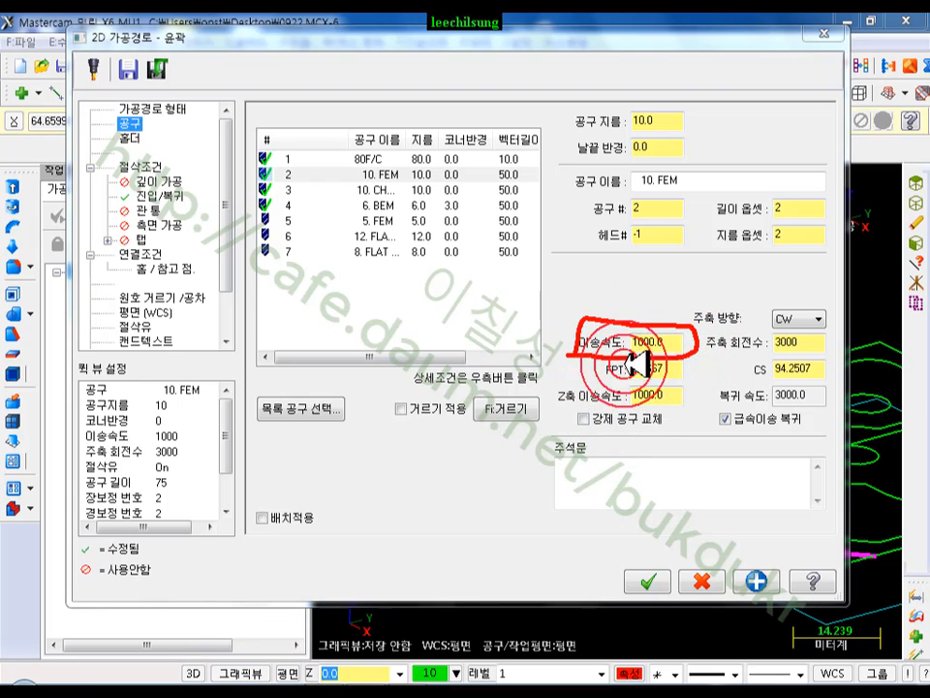
mouse_move(669, 405)
left_mouse_down()
mouse_move(712, 384)
mouse_move(592, 378)
mouse_move(557, 390)
mouse_move(581, 397)
left_mouse_up()
right_click(427, 359)
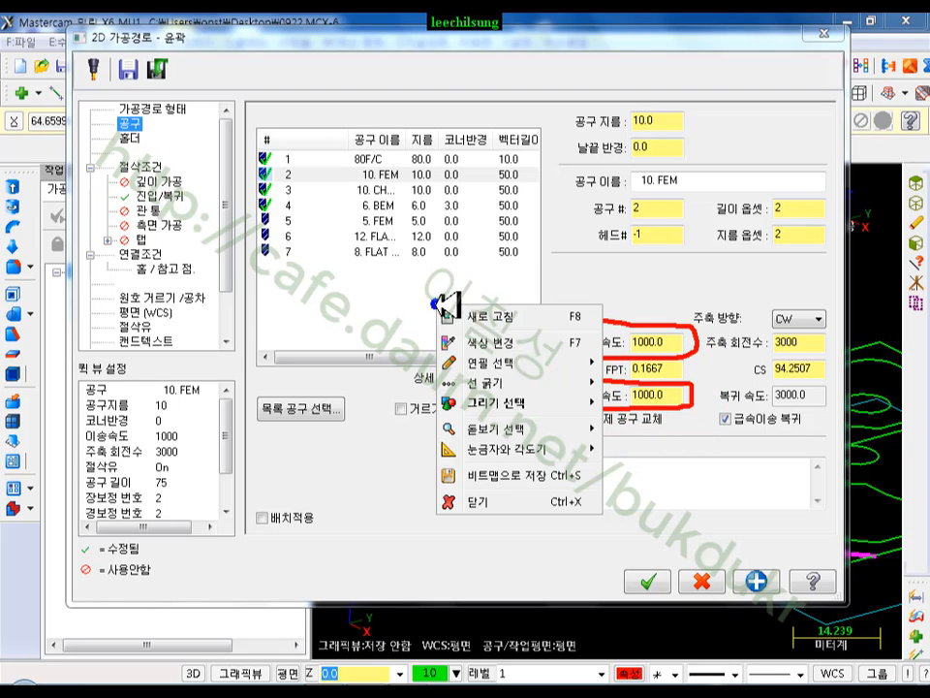
left_click(478, 497)
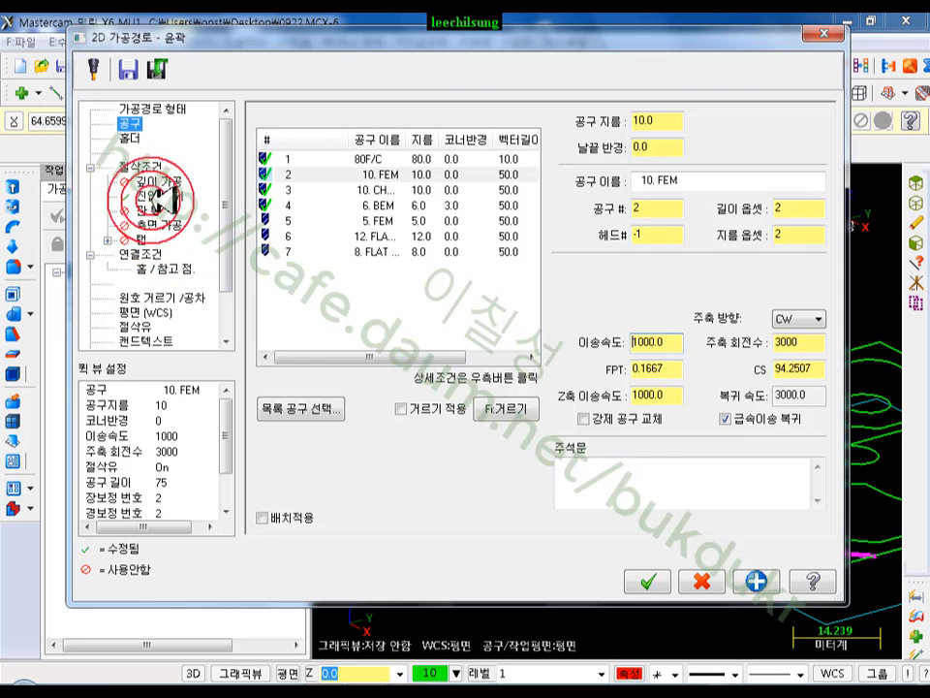
Step: Underline the entry and exit feed rate options in the lead in/out settings with the screen pen, and circle the entry line and arc settings
left_click(155, 195)
left_click(259, 682)
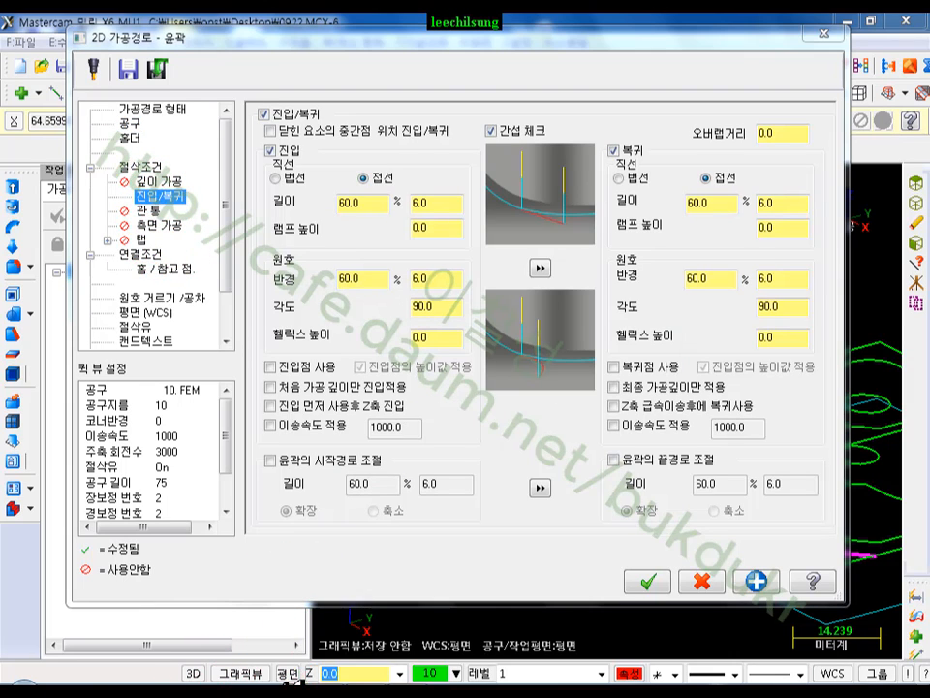
left_click_drag(433, 446, 439, 445)
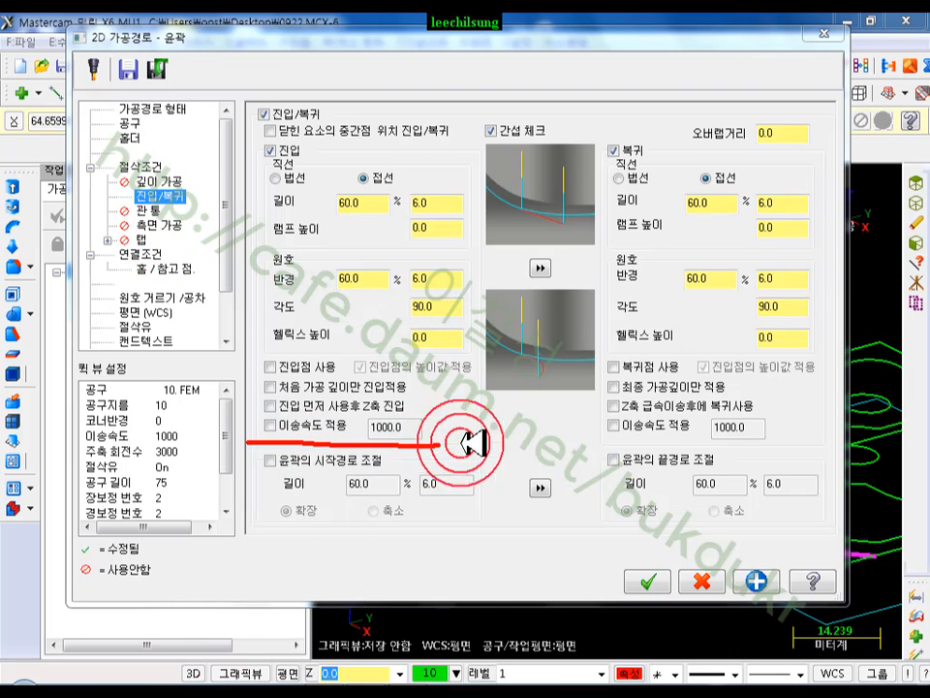
left_click_drag(722, 443, 772, 444)
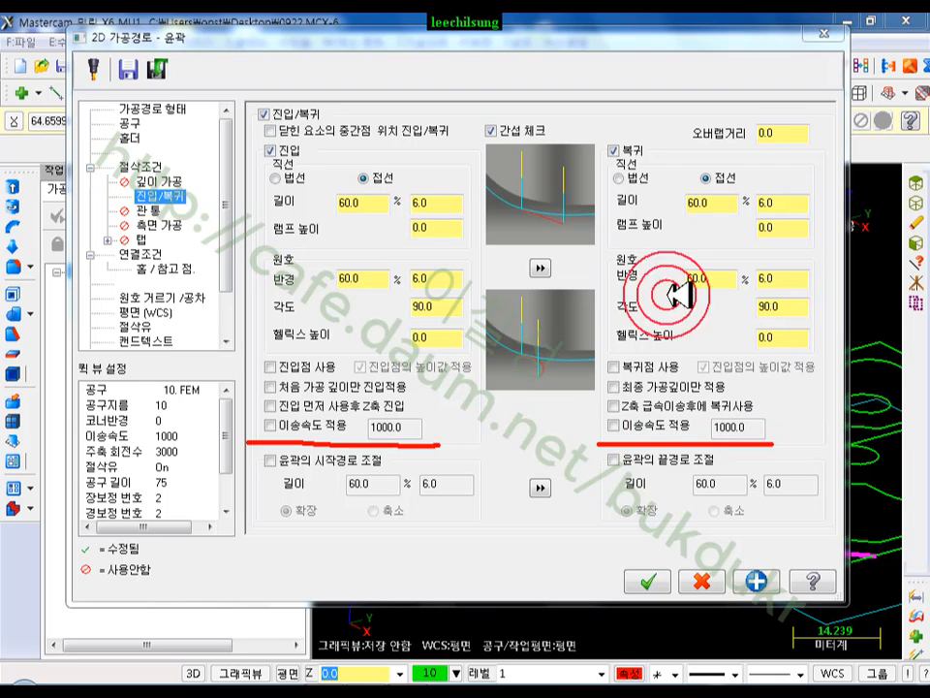
mouse_move(345, 217)
left_mouse_down()
mouse_move(261, 207)
mouse_move(445, 198)
mouse_move(332, 236)
mouse_move(257, 218)
left_mouse_up()
mouse_move(291, 345)
left_mouse_down()
mouse_move(349, 249)
mouse_move(461, 353)
mouse_move(436, 380)
mouse_move(468, 398)
left_mouse_up()
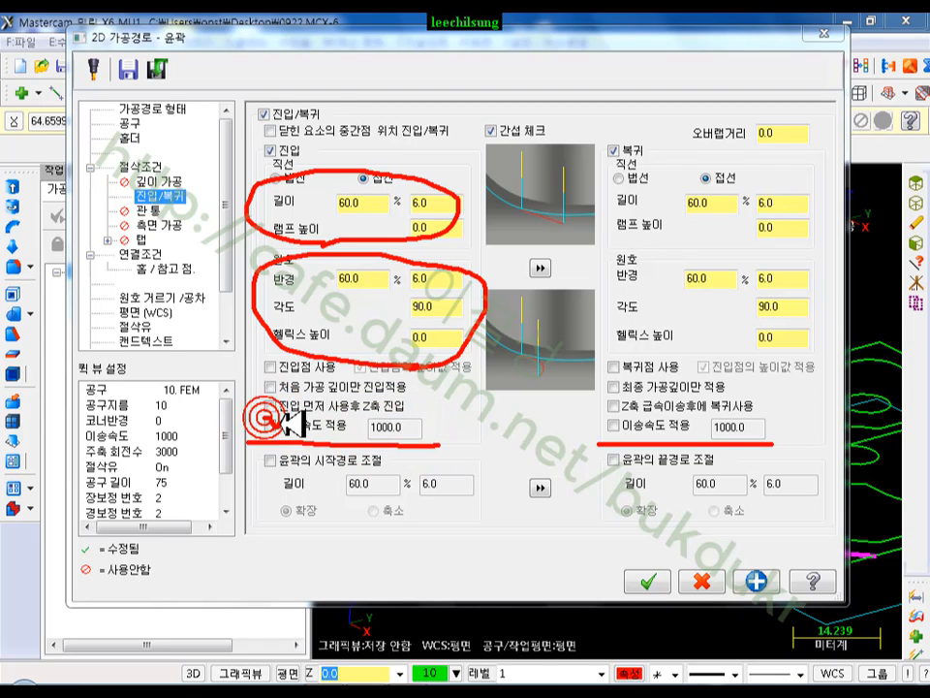
Step: Tick-mark the entry and exit feed rate options with the screen pen, circle their values, and exit the pen
left_click_drag(269, 419, 287, 414)
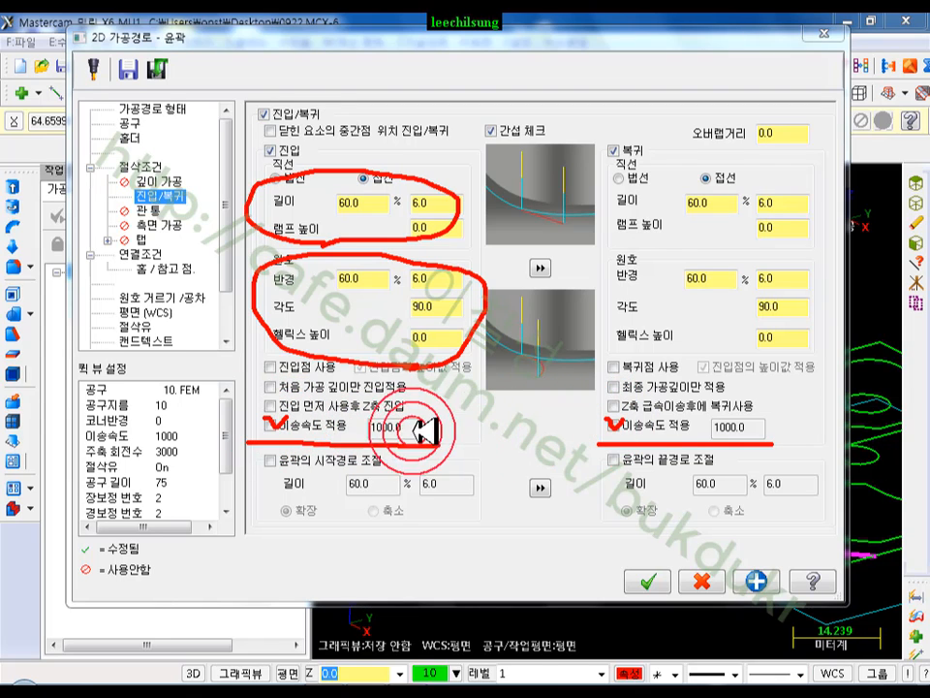
left_click_drag(402, 420, 431, 424)
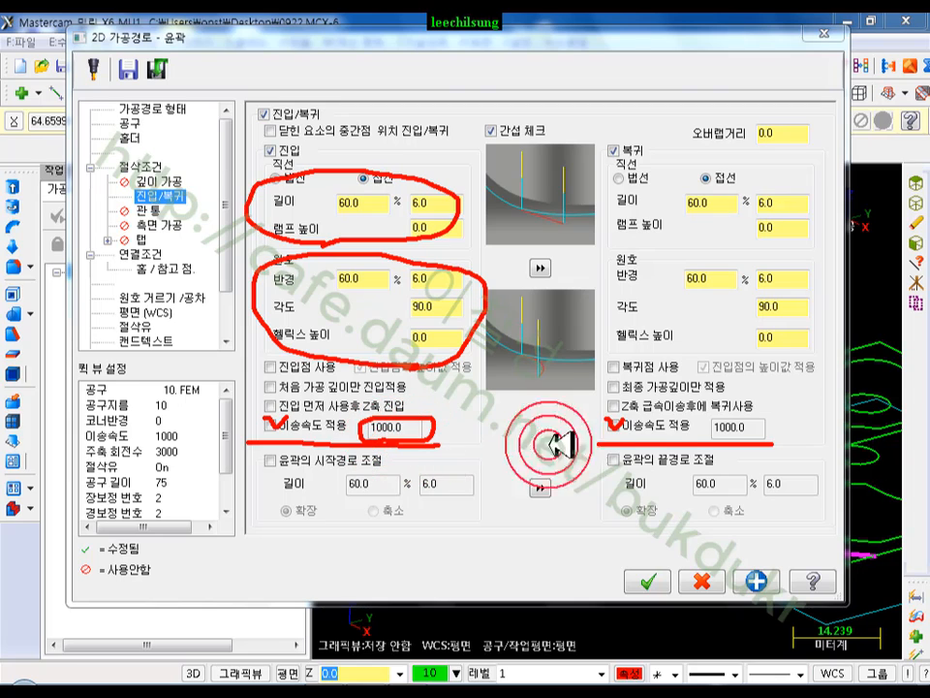
left_click_drag(717, 423, 733, 439)
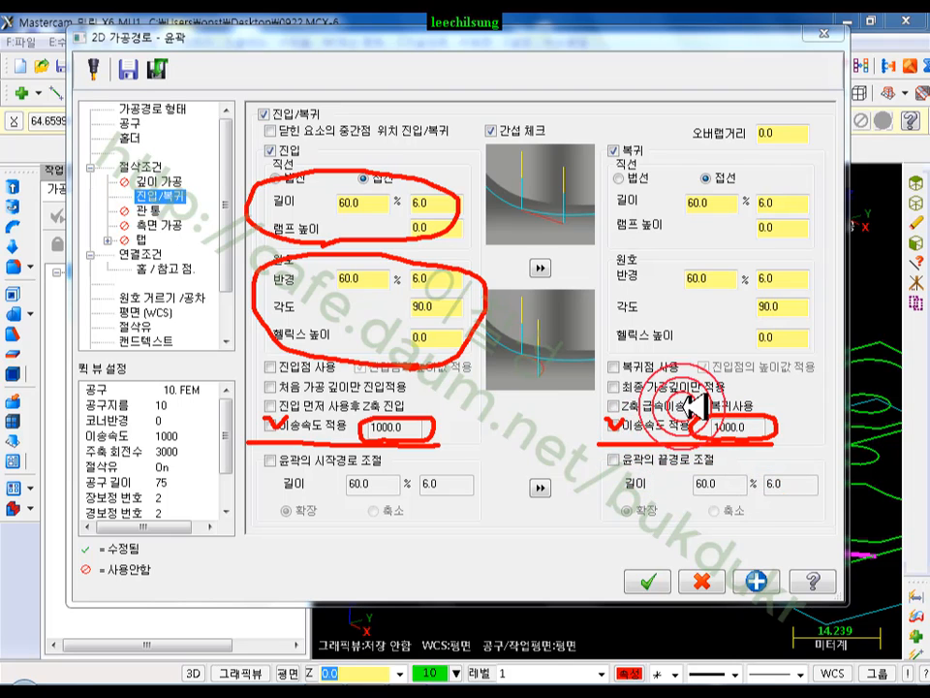
right_click(570, 345)
left_click(630, 543)
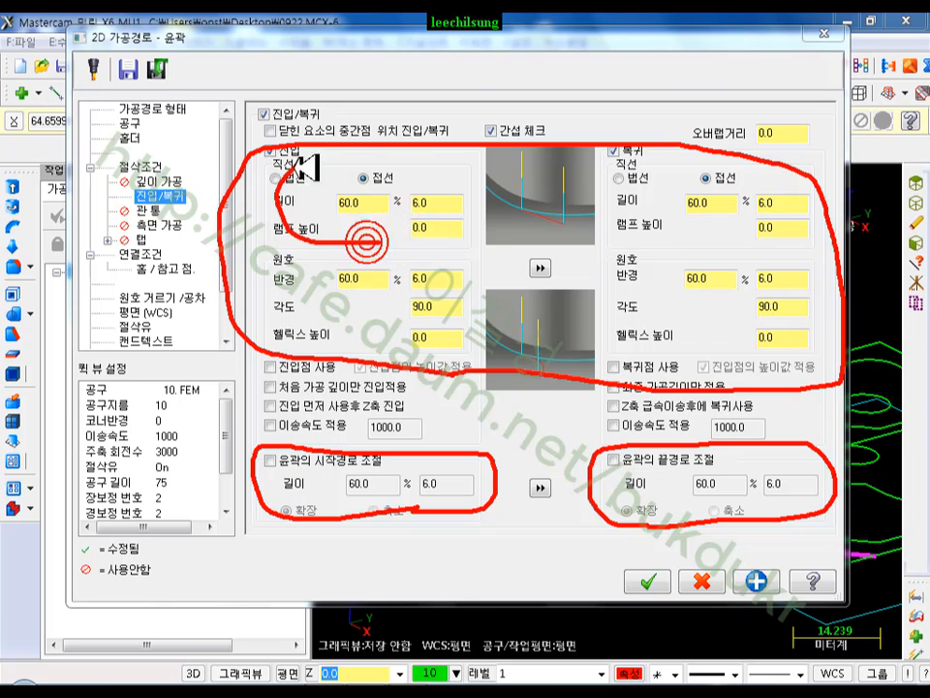
Step: Mark up the lead in/out settings and sketch a square contour with the screen pen, and close operation 16's parameters without applying changes
mouse_move(296, 168)
left_mouse_down()
mouse_move(436, 229)
mouse_move(379, 243)
left_mouse_up()
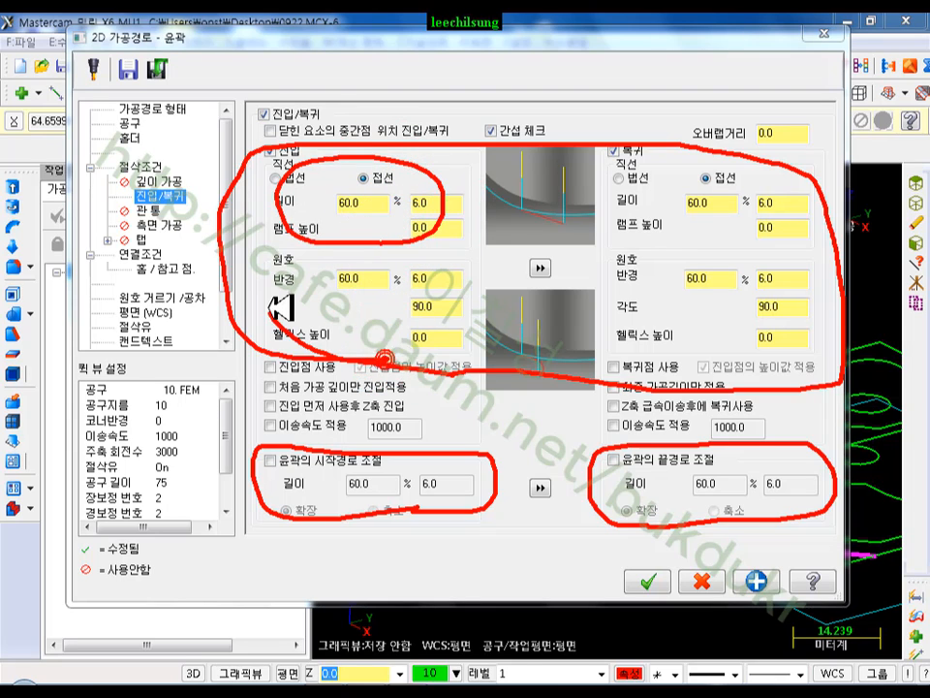
mouse_move(280, 308)
left_mouse_down()
mouse_move(407, 287)
mouse_move(401, 360)
left_mouse_up()
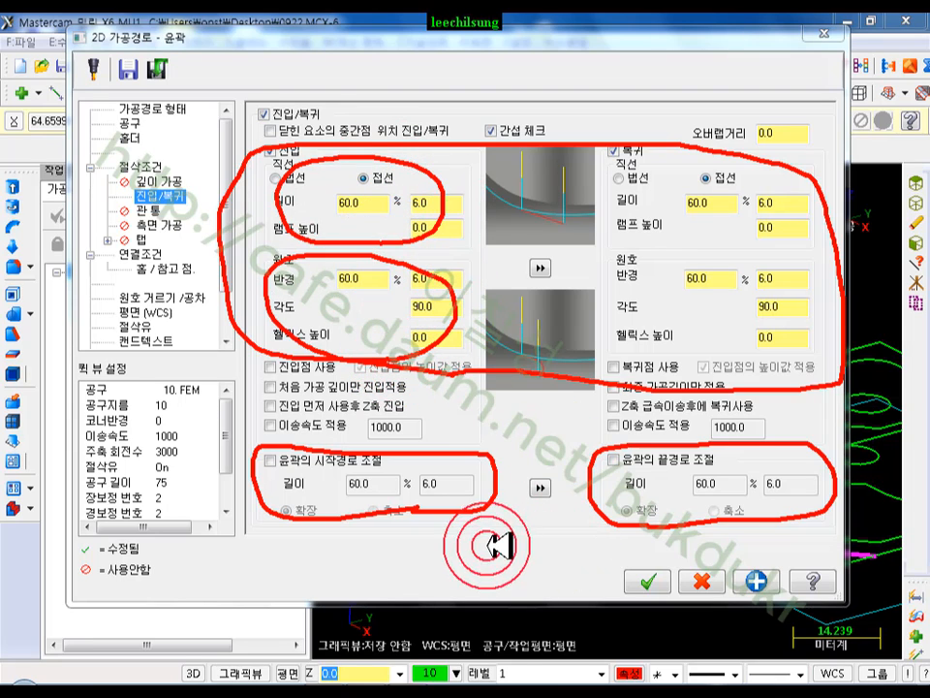
left_click_drag(304, 538, 414, 539)
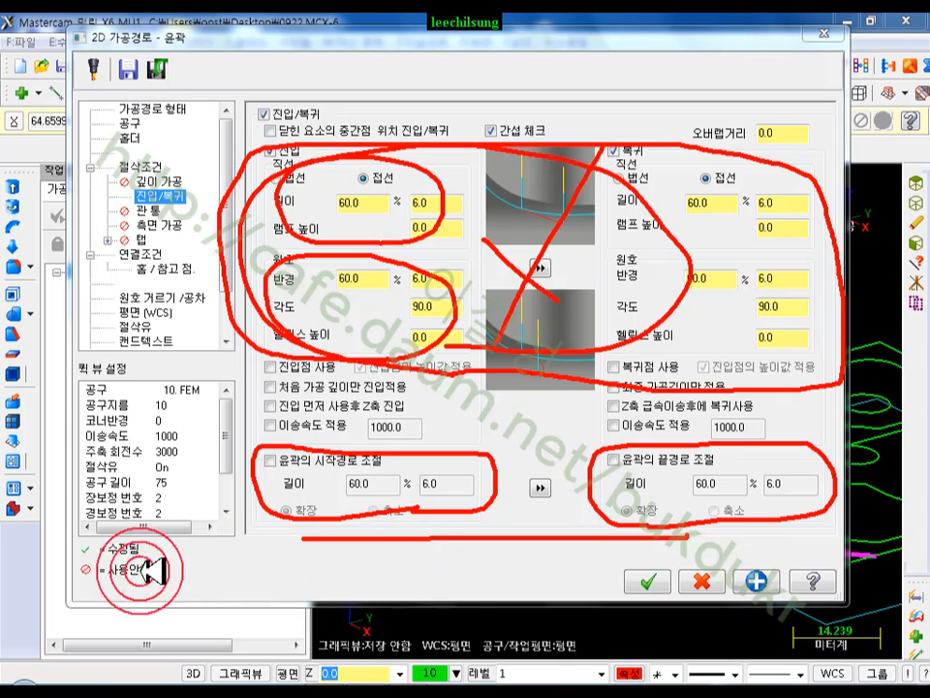
mouse_move(155, 373)
left_mouse_down()
mouse_move(374, 571)
mouse_move(145, 561)
mouse_move(150, 577)
left_mouse_up()
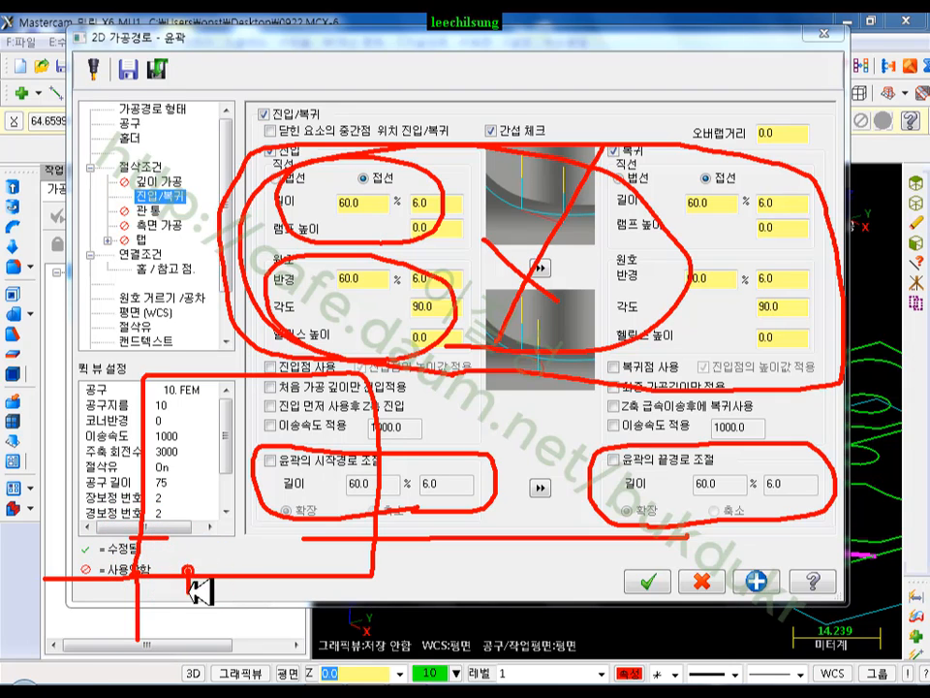
right_click(490, 432)
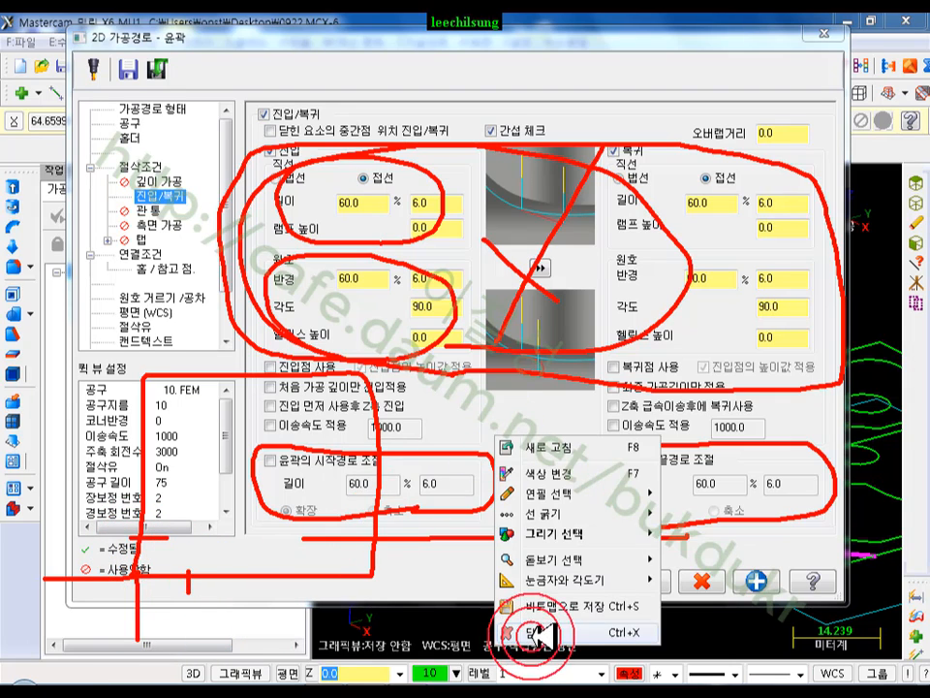
left_click(519, 668)
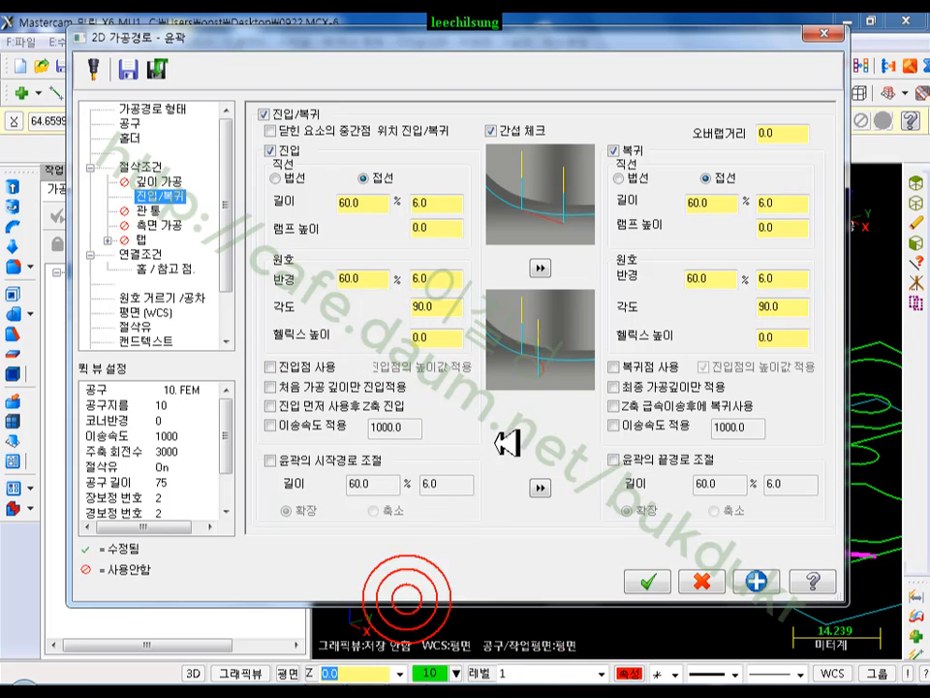
left_click(701, 581)
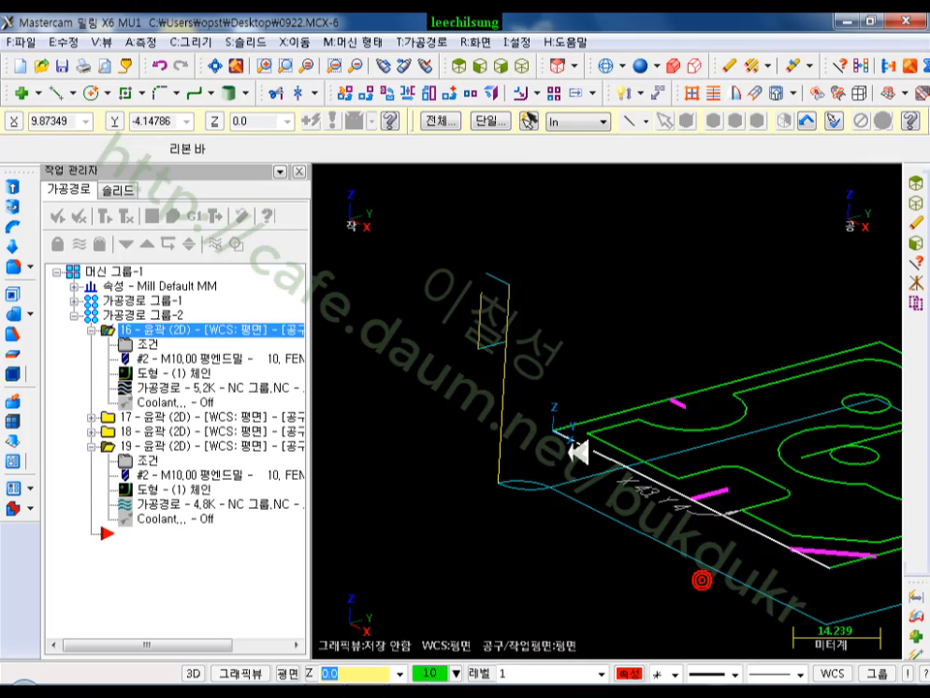
Step: Switch to the top view and disable both entry and exit in operation 16's lead in/out settings
left_click(457, 66)
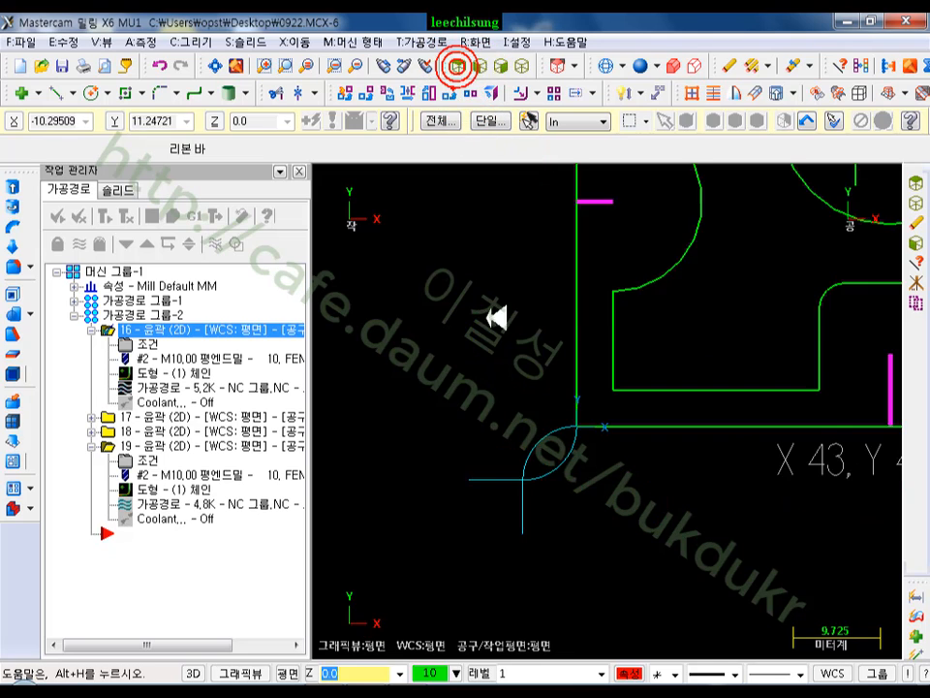
left_click(175, 344)
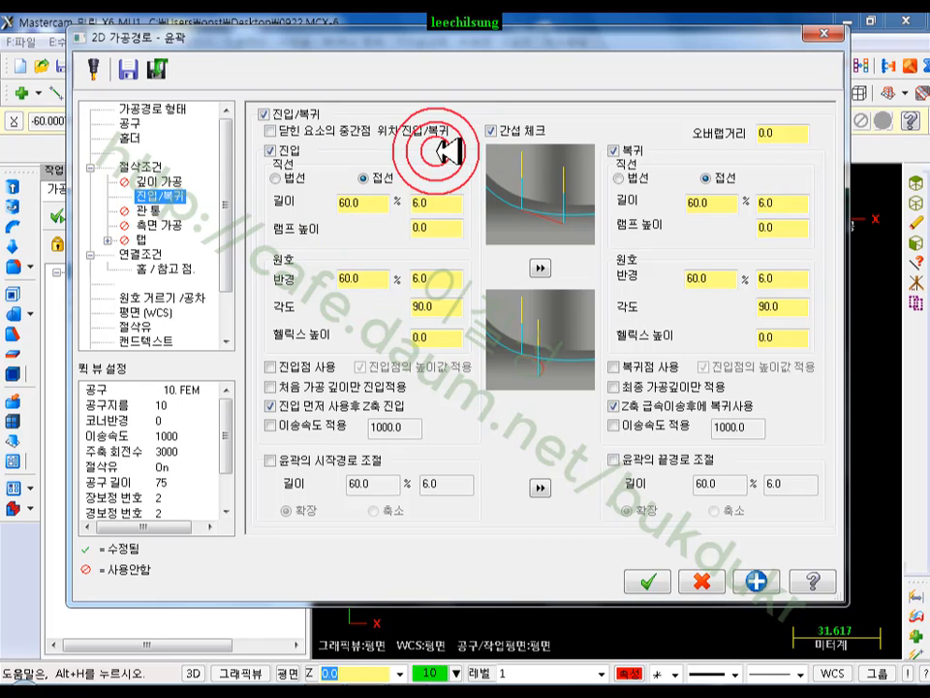
left_click(269, 150)
left_click(613, 150)
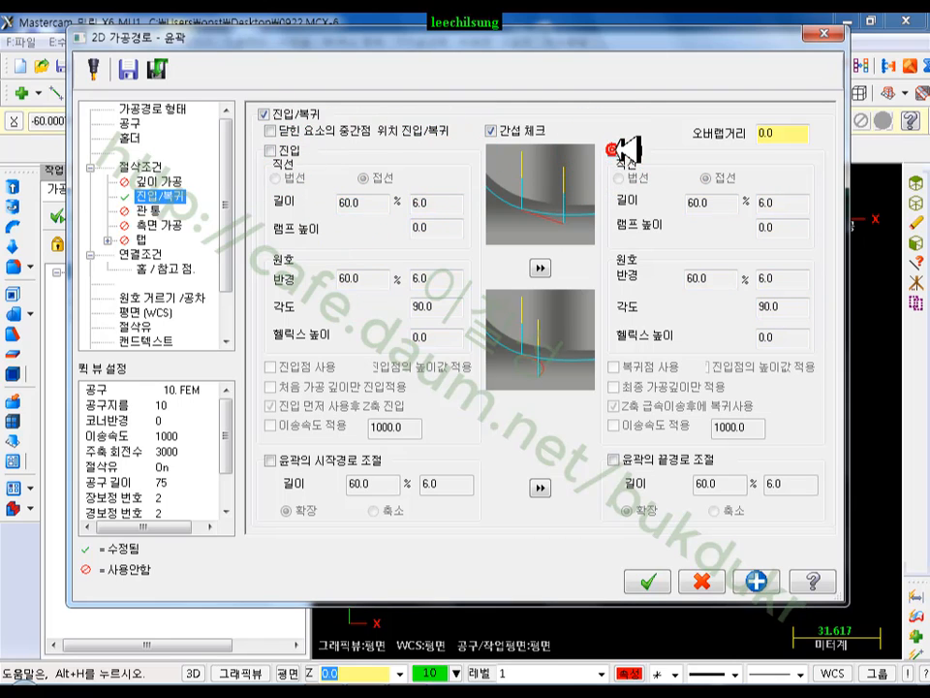
Step: Set operation 16's compensation type to Computer (컴퓨터), accept the parameters, and regenerate the toolpath
left_click(145, 166)
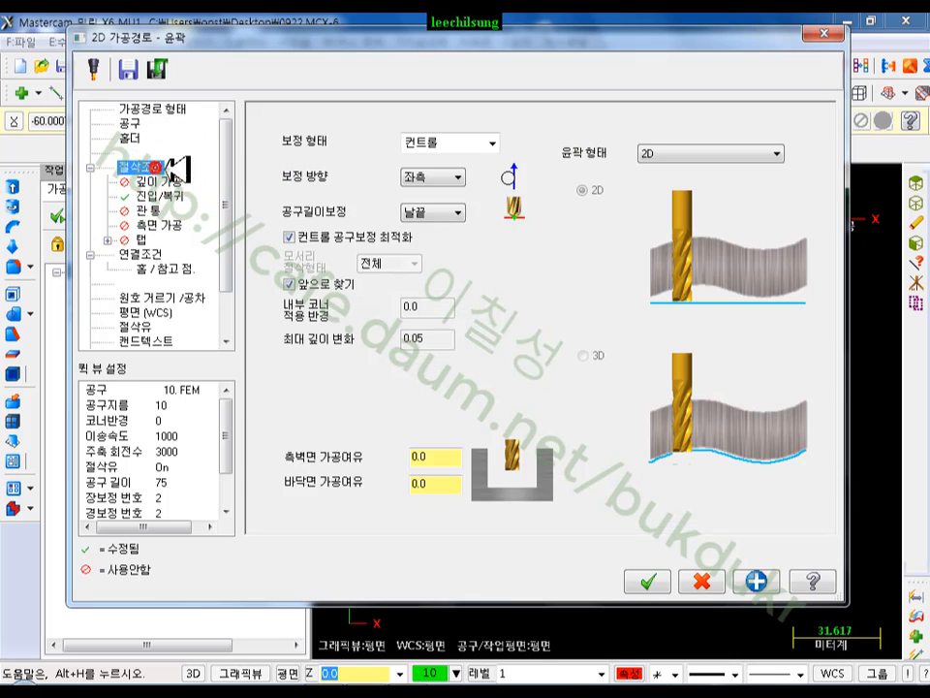
left_click(492, 144)
left_click(419, 158)
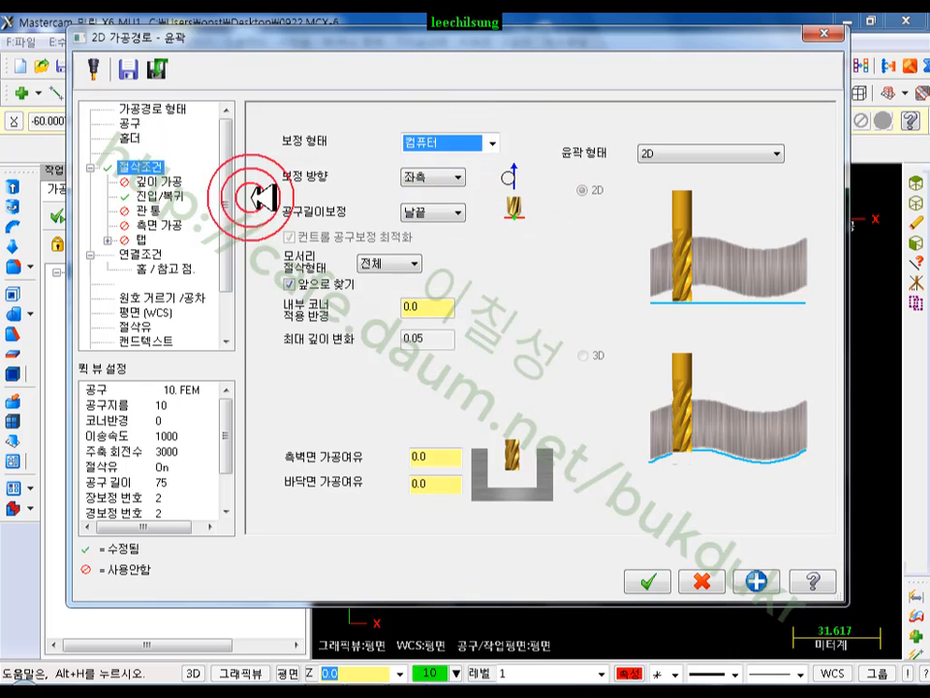
left_click(165, 195)
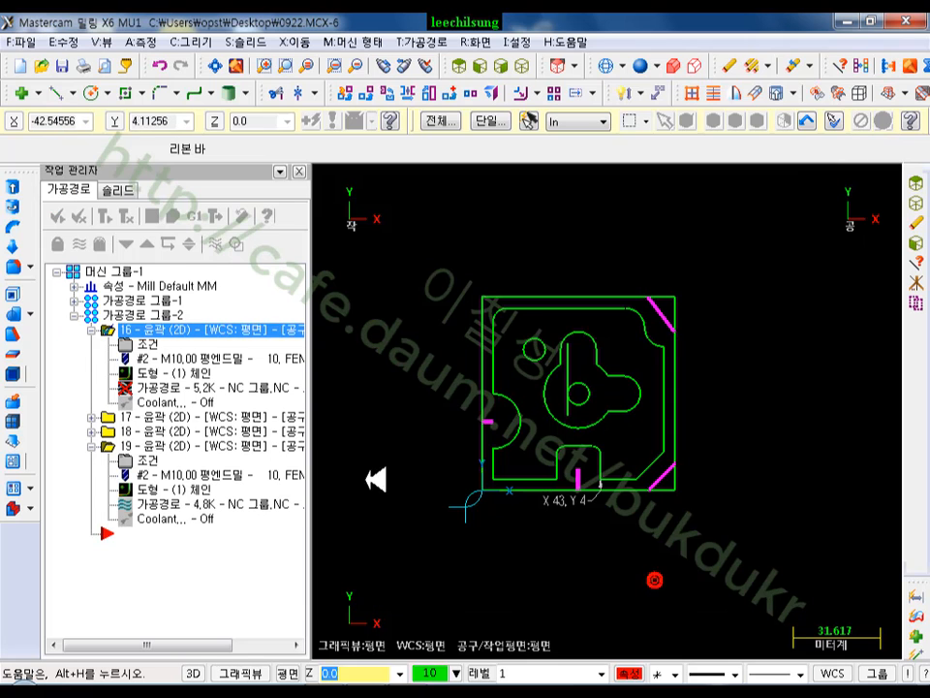
left_click(647, 581)
left_click(104, 216)
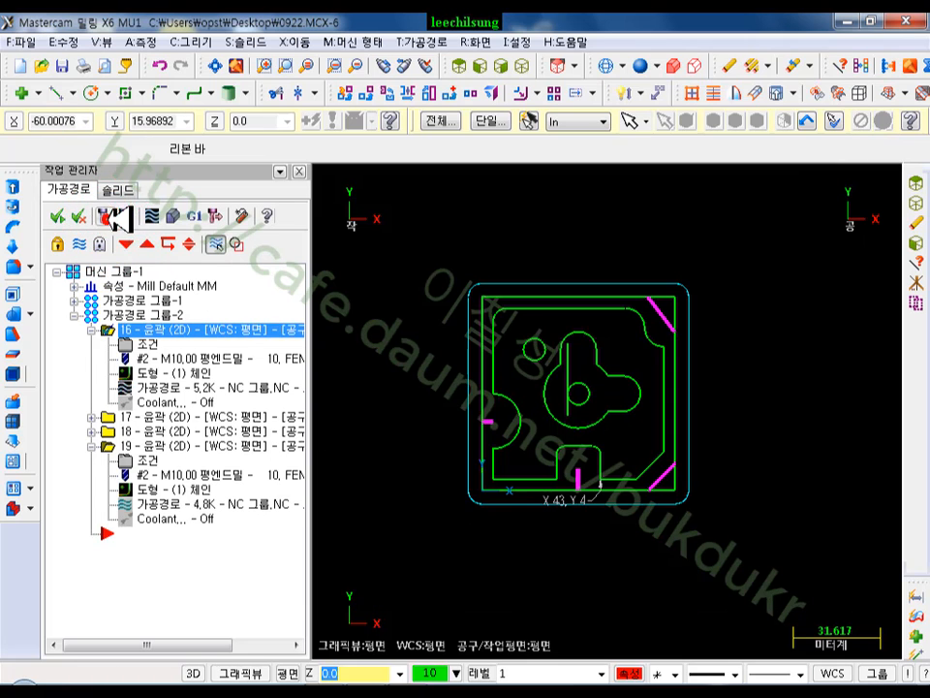
Step: Backplot operation 16, examine the rounded tool path at the contour's lower-left corner, and close the backplot
left_click(163, 387)
mouse_move(596, 180)
left_mouse_down()
mouse_move(698, 172)
mouse_move(812, 196)
left_mouse_up()
scroll(462, 492, "up", 12)
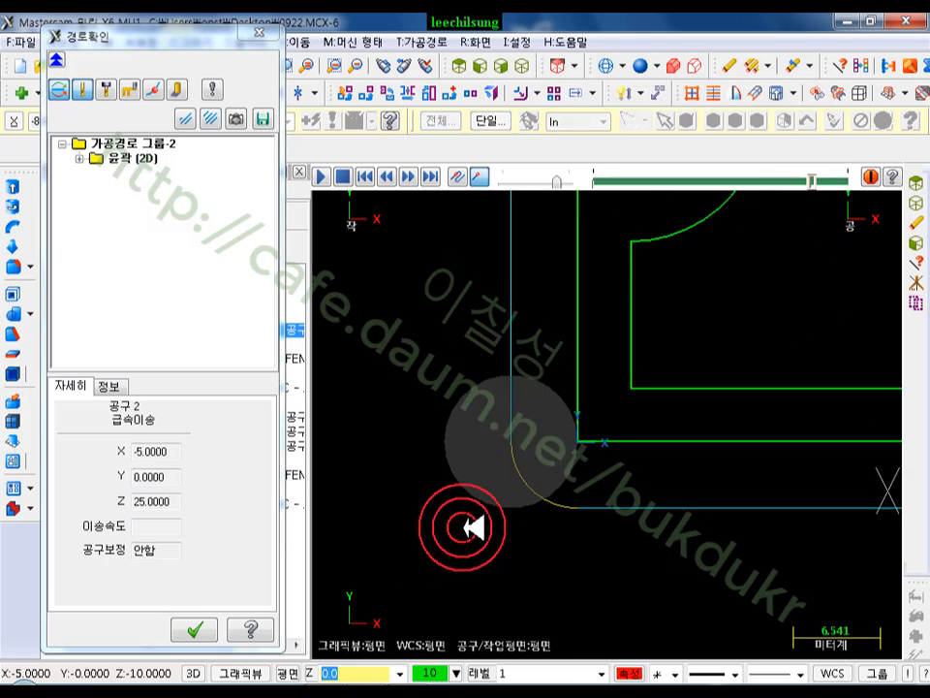
scroll(474, 473, "up", 2)
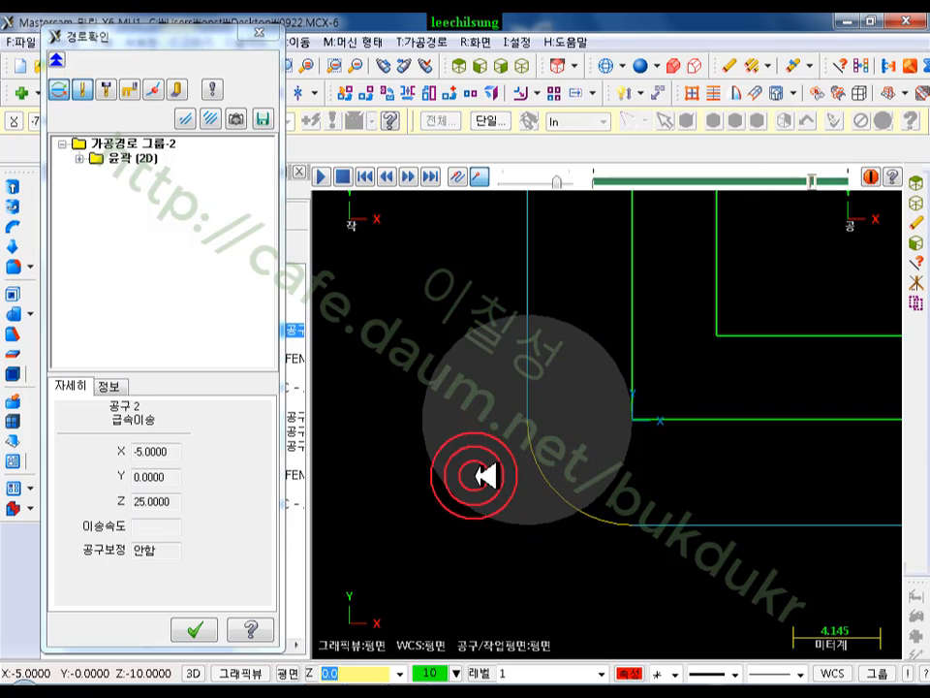
scroll(540, 387, "down", 2)
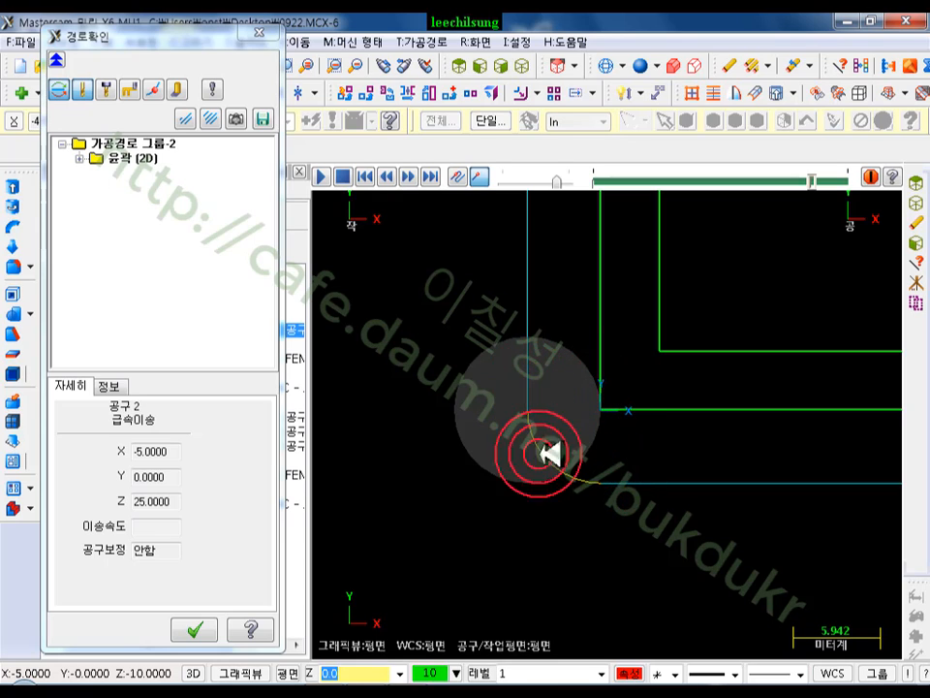
left_click(195, 630)
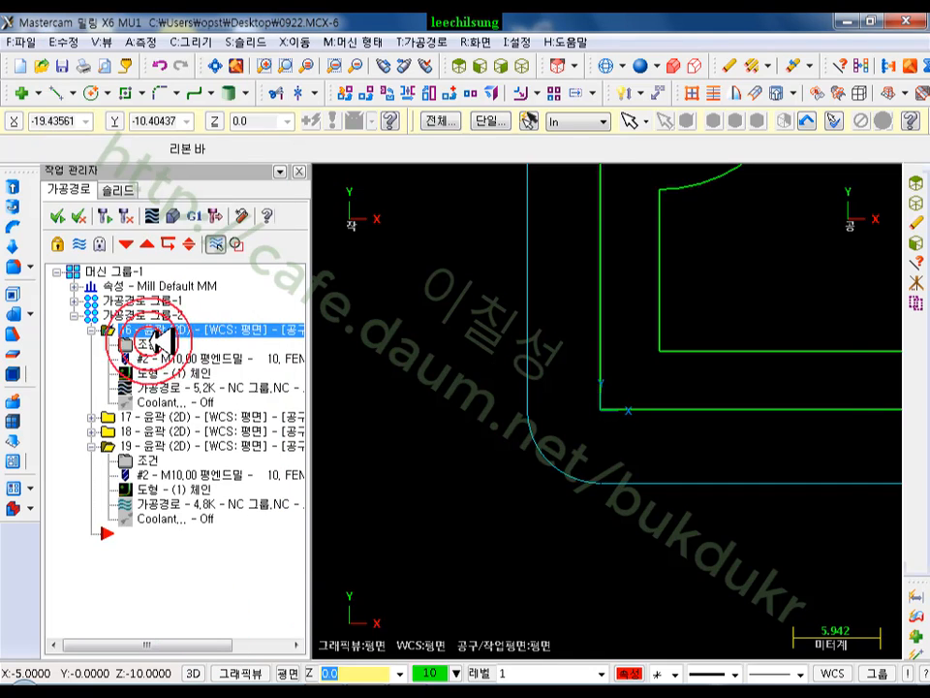
Step: Set operation 16's corner rolling type (모서리 절삭형태) to None (안함), accept the parameters, and regenerate the toolpath
left_click(155, 341)
left_click(160, 167)
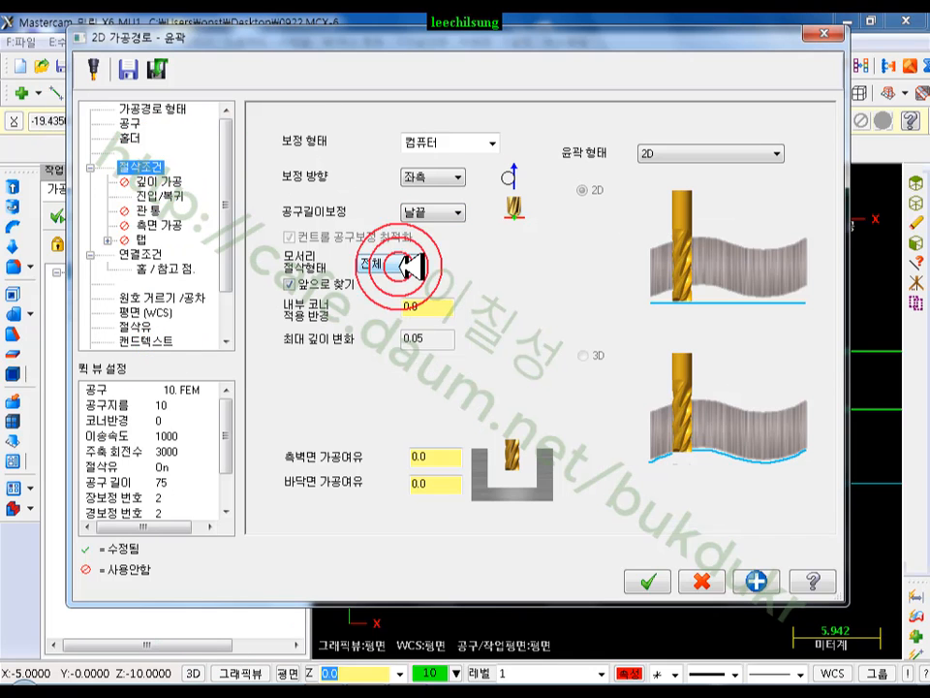
left_click(401, 266)
left_click(391, 278)
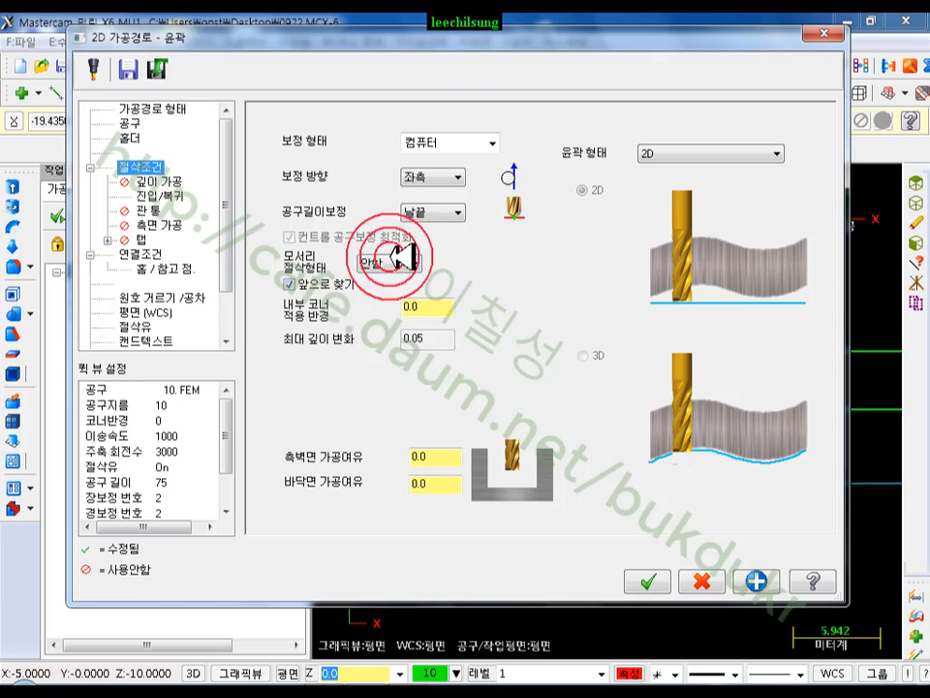
left_click(648, 581)
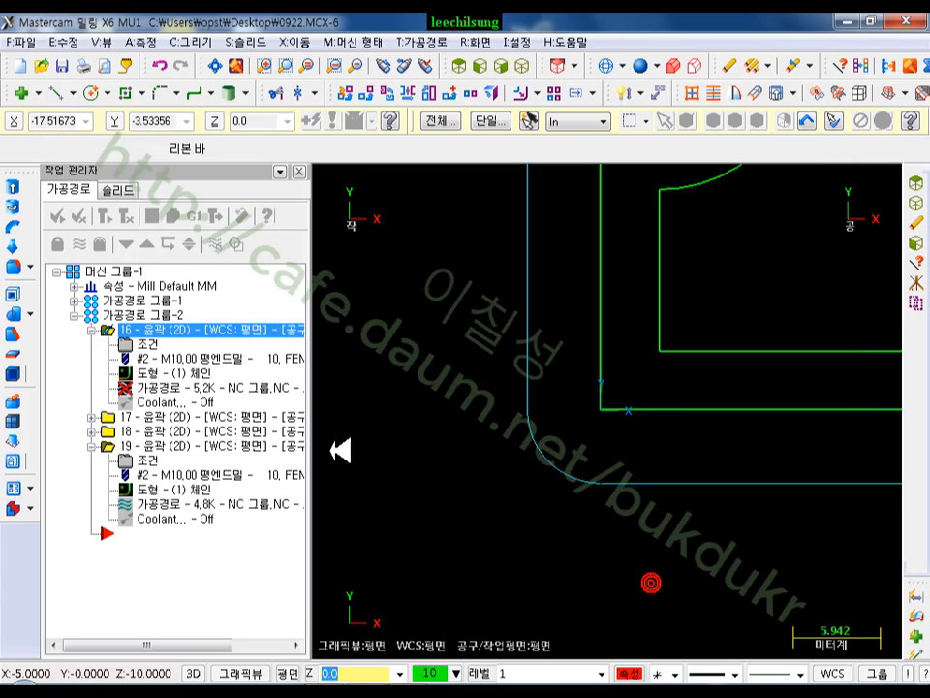
left_click(122, 211)
Step: Mark up the tool path at the contour's lower-left corner with the screen pen, circling tool positions, and close the pen
left_click(214, 596)
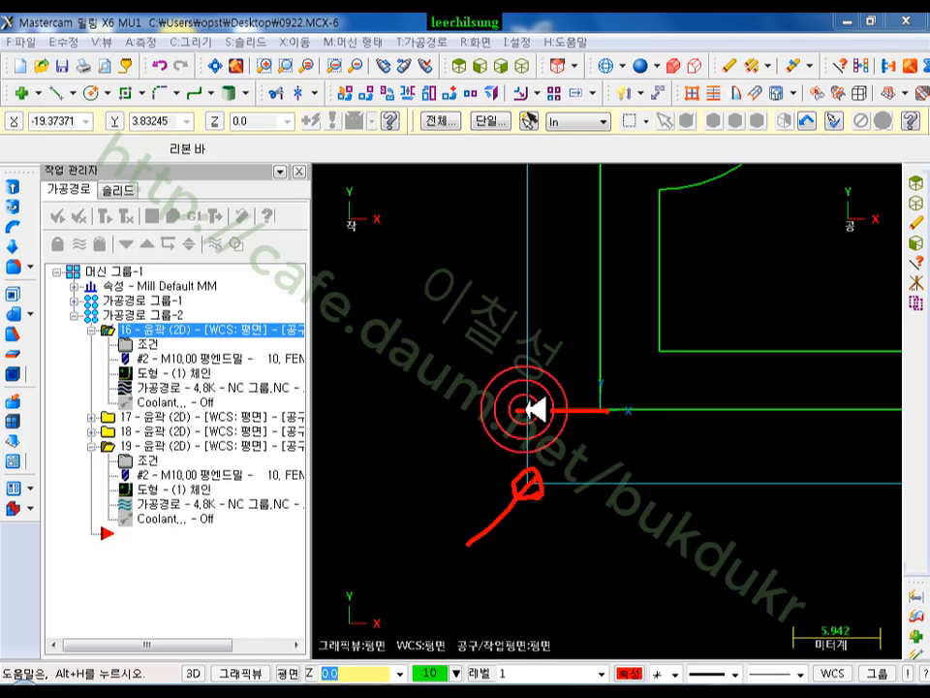
mouse_move(478, 379)
left_mouse_down()
mouse_move(498, 453)
mouse_move(534, 403)
left_mouse_up()
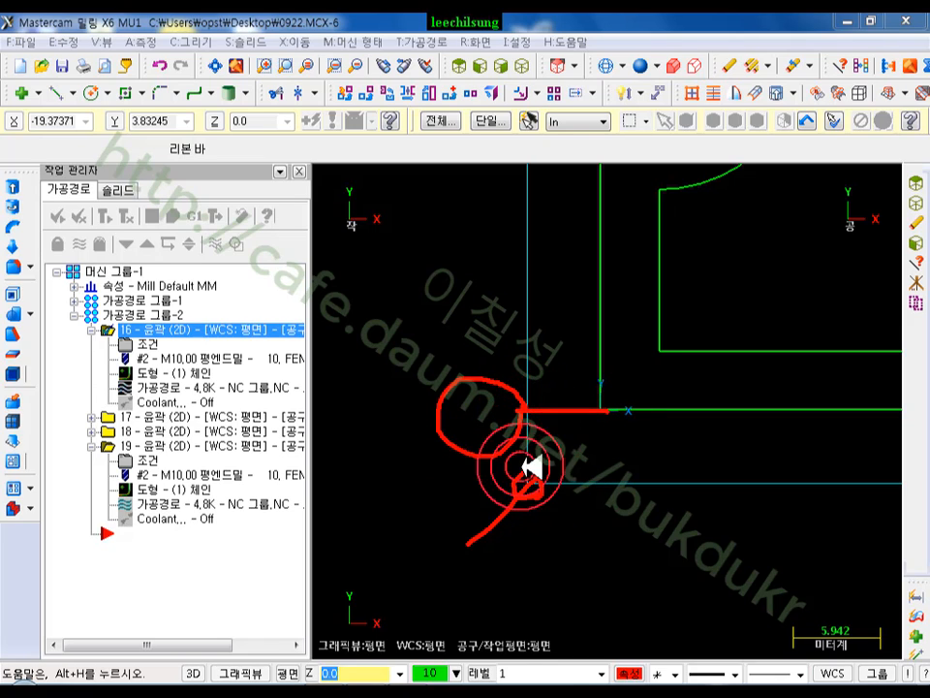
left_click_drag(462, 536, 547, 489)
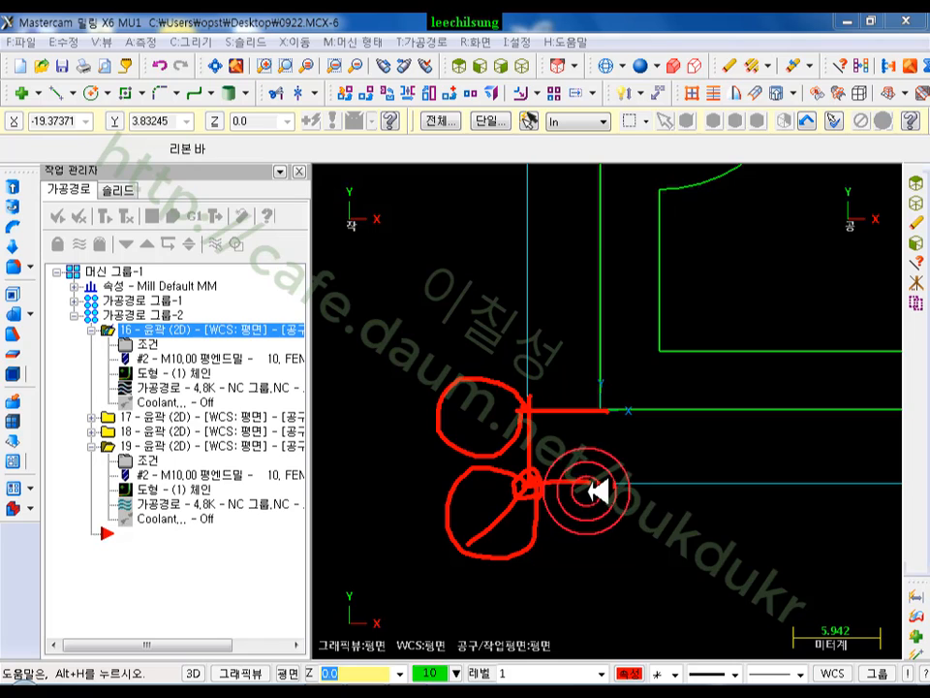
left_click_drag(608, 287, 606, 407)
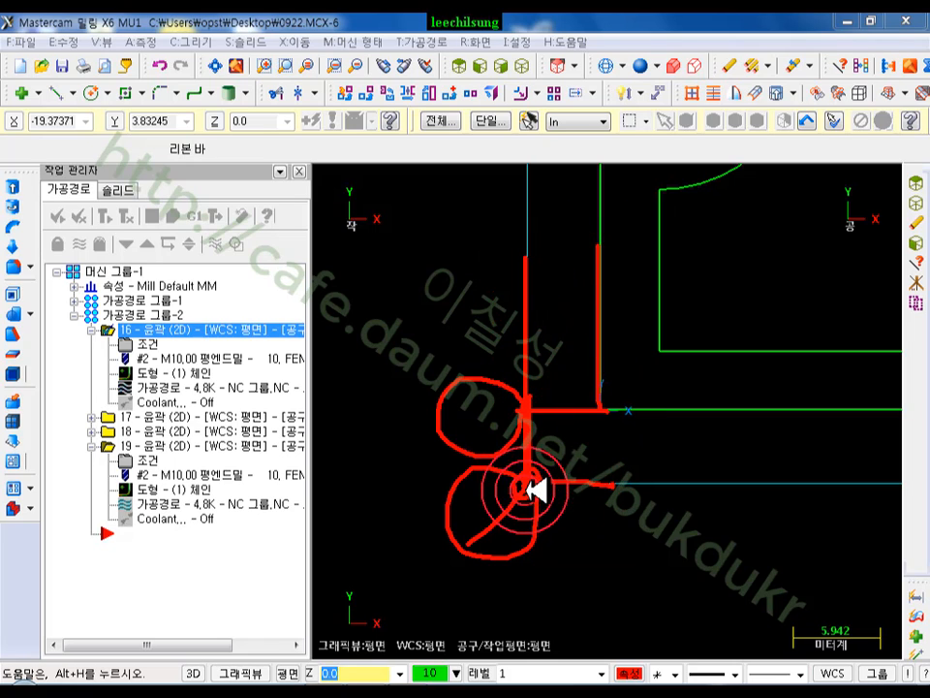
mouse_move(712, 498)
left_mouse_down()
mouse_move(556, 477)
mouse_move(651, 482)
left_mouse_up()
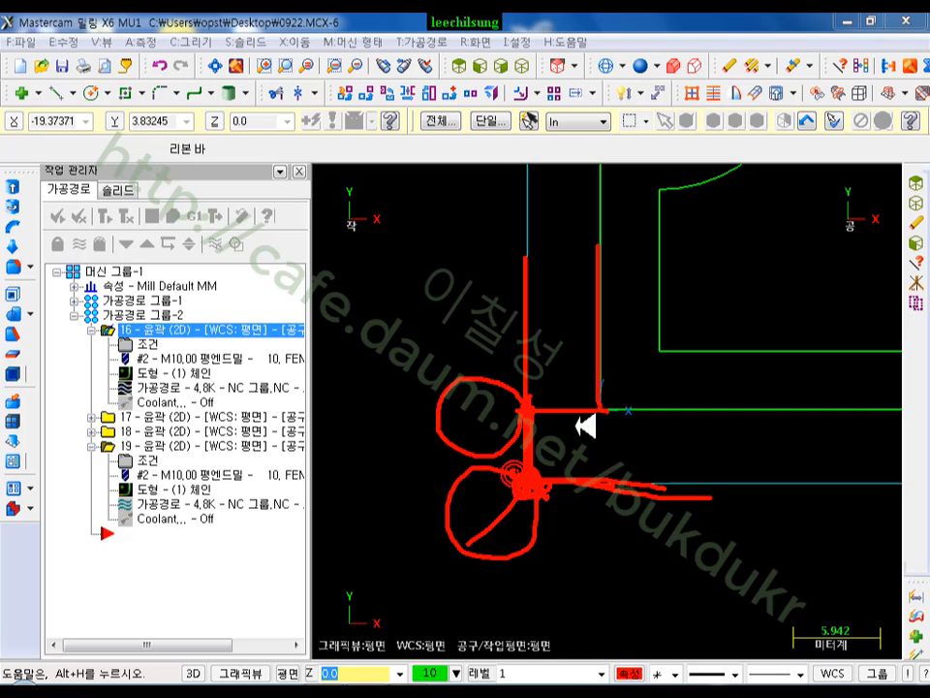
right_click(660, 412)
left_click(710, 617)
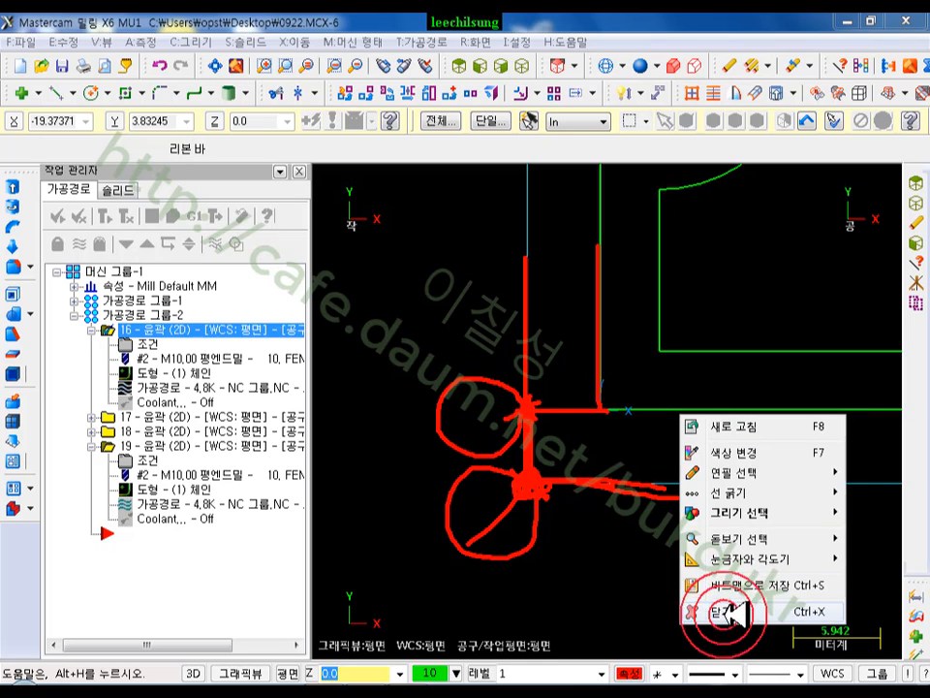
left_click(515, 480)
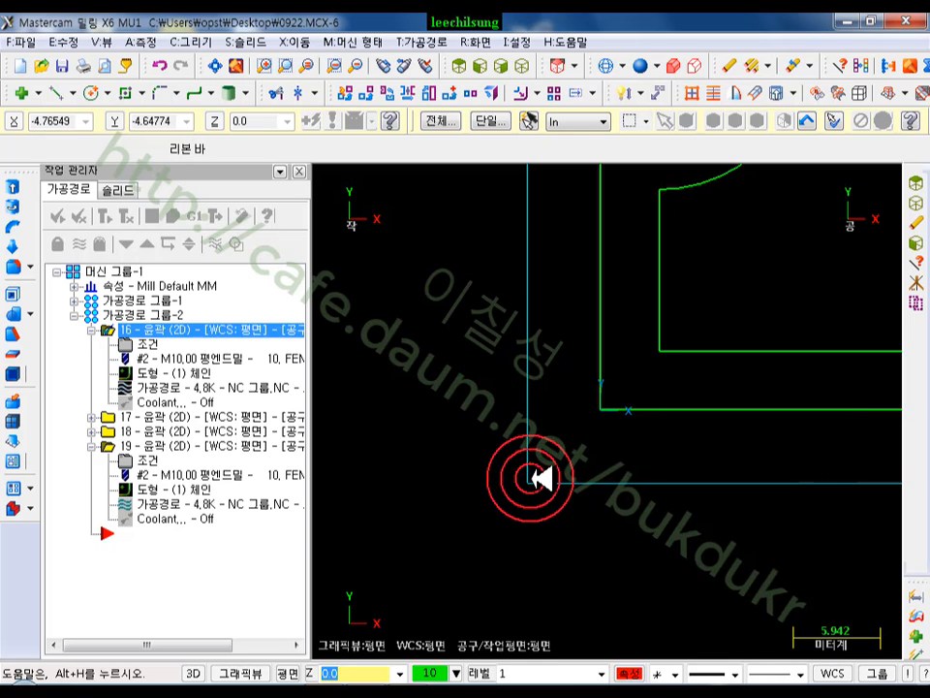
Step: Backplot operation 16, mark up the tool at the contour's lower-left corner with the screen pen, and close the backplot
left_click(179, 385)
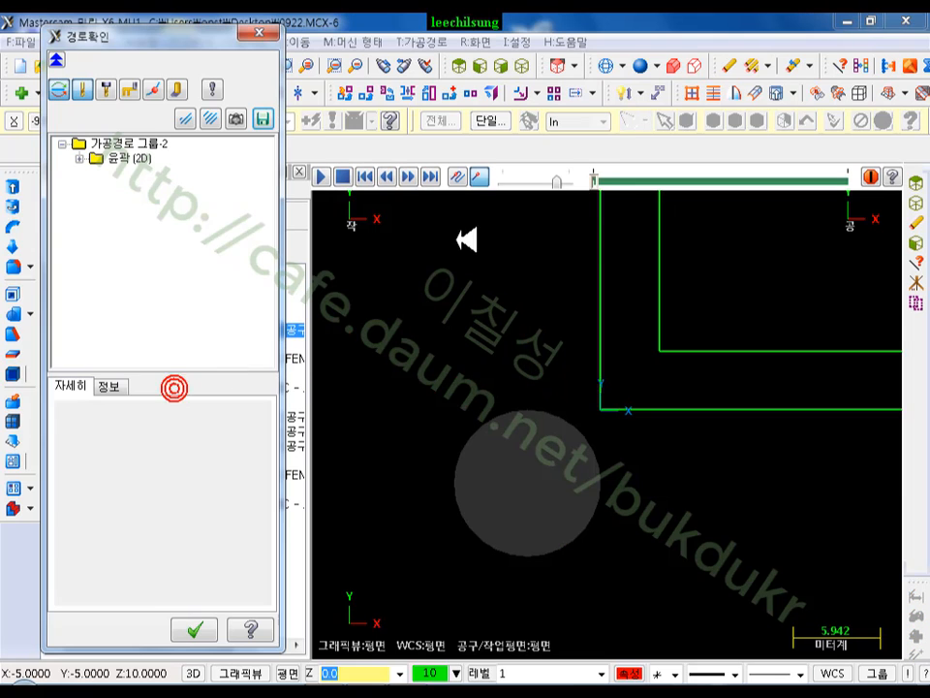
left_click_drag(603, 184, 796, 180)
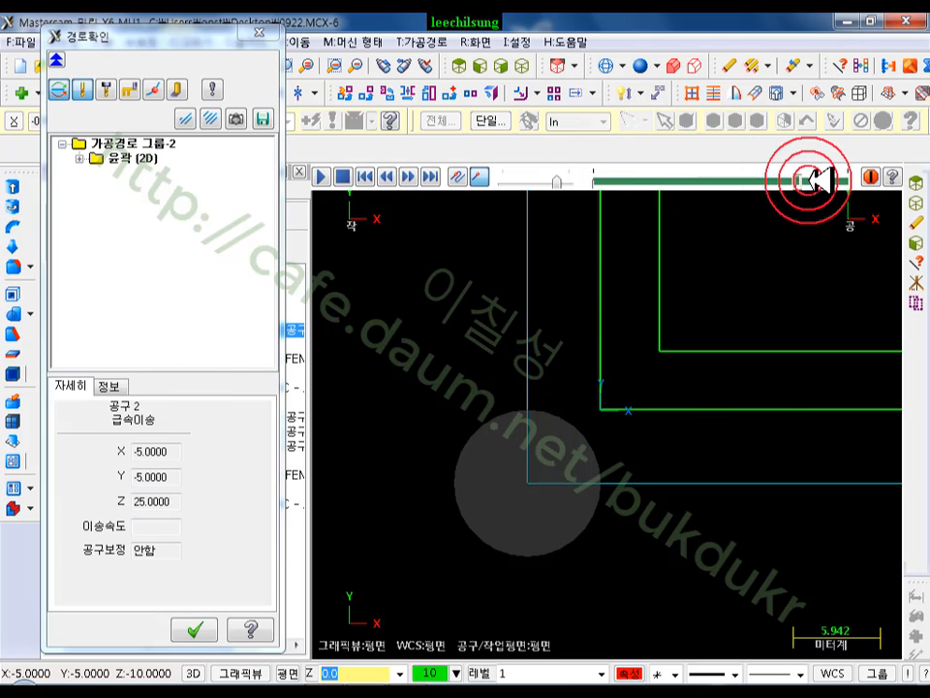
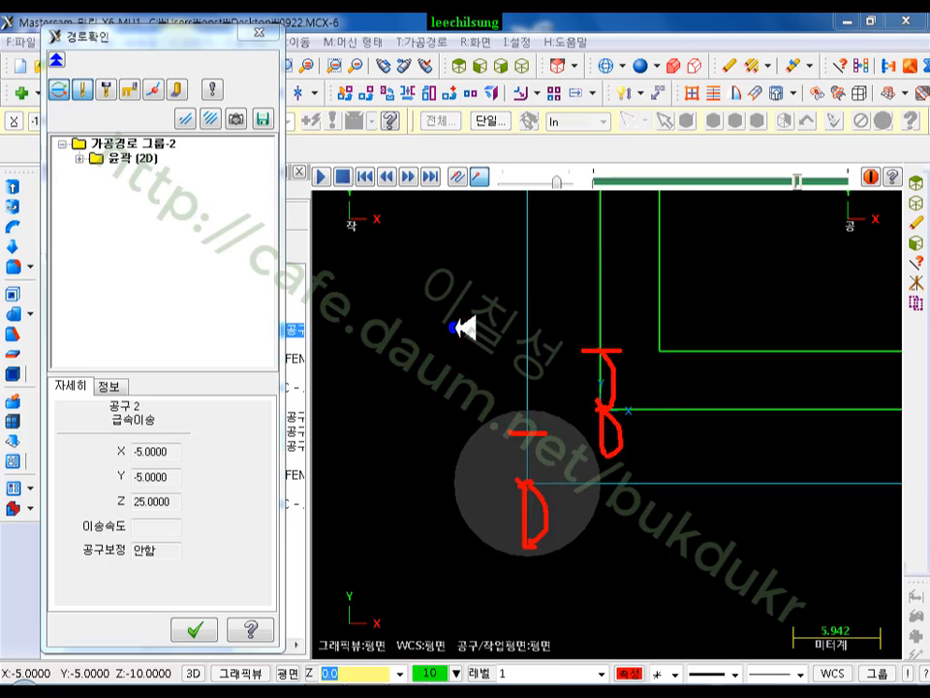
right_click(453, 294)
left_click(491, 526)
left_click(194, 630)
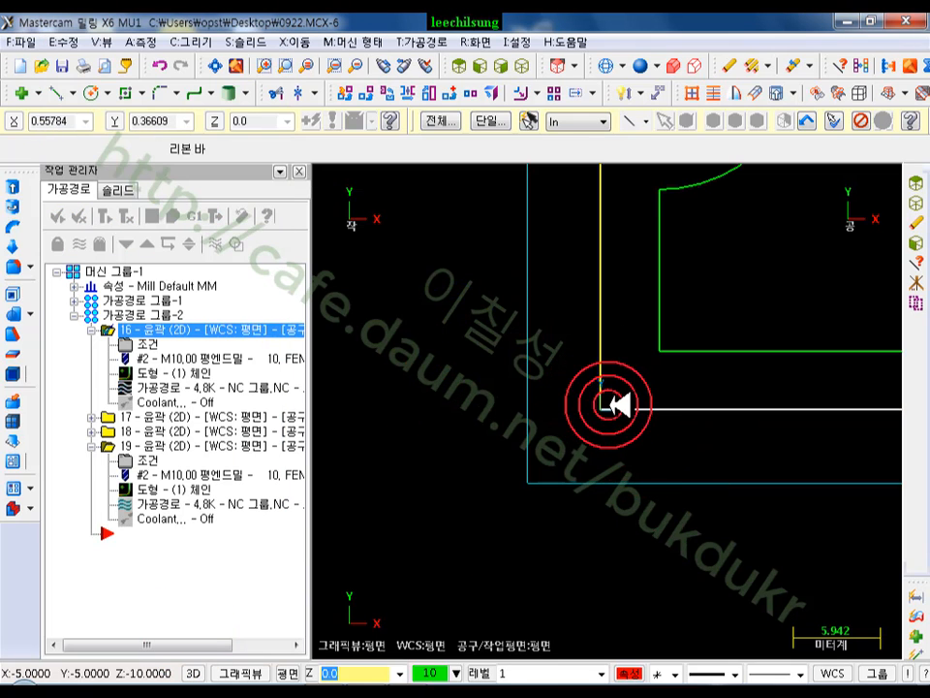
Step: Enable contour start and end adjustment in operation 16's lead in/out settings, extending (확장) both by 60% (6.0), and regenerate the toolpath
left_click(136, 344)
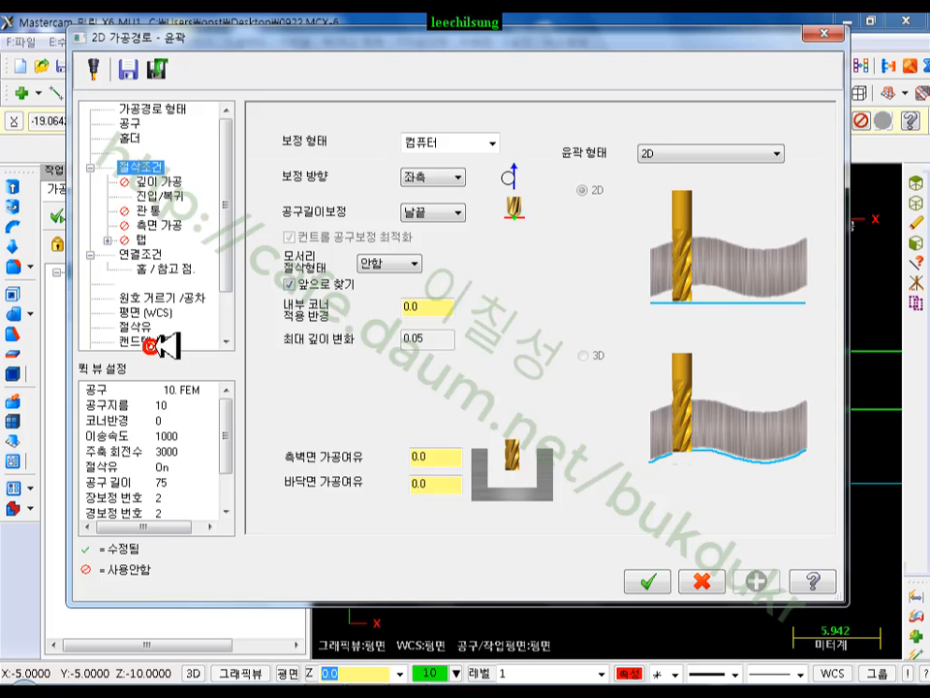
left_click(160, 195)
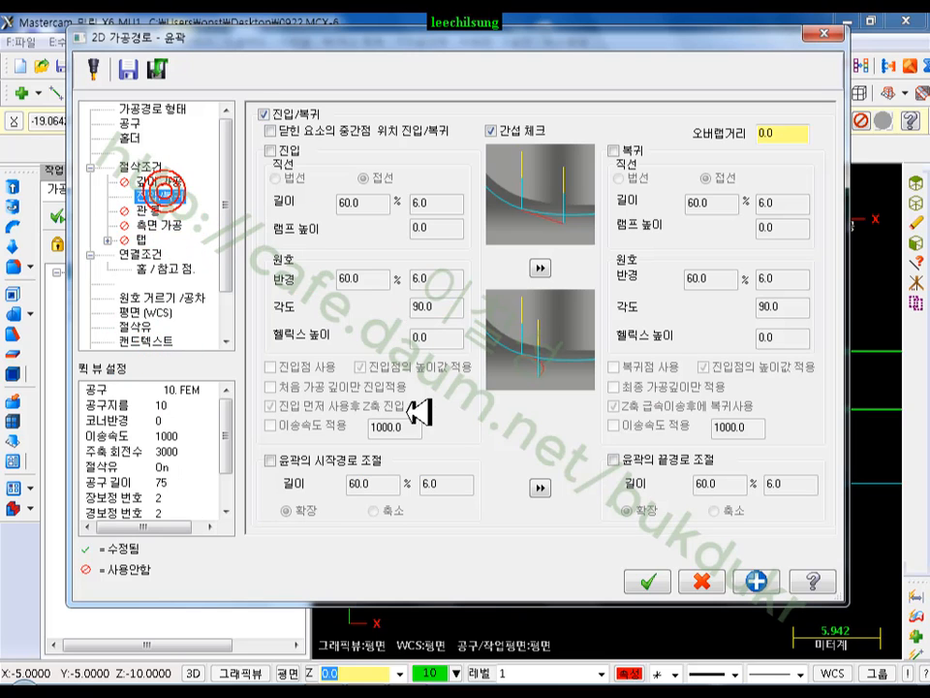
left_click(538, 486)
left_click(668, 572)
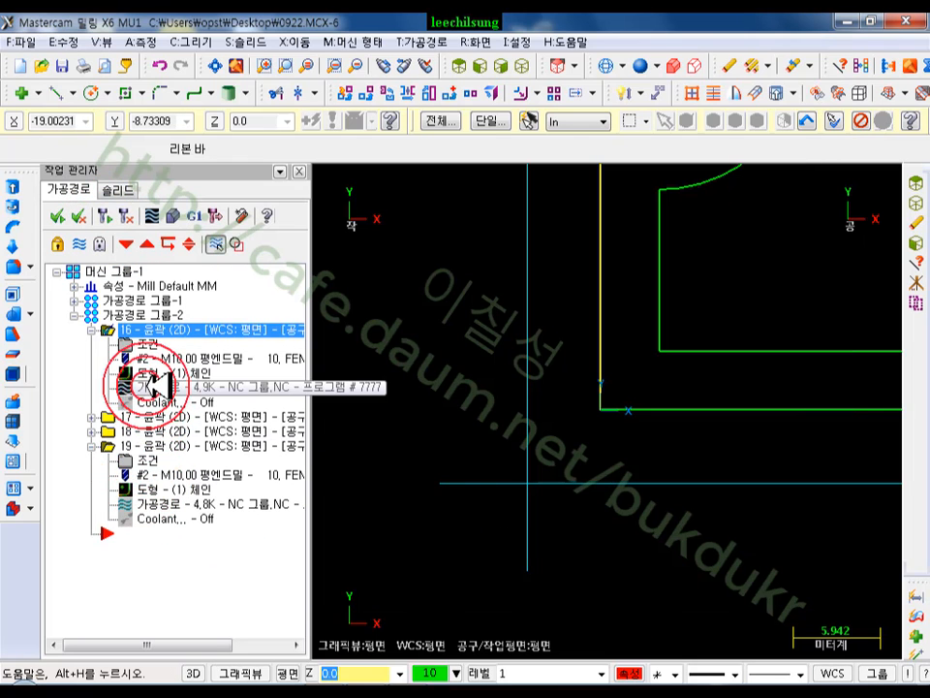
Step: Backplot operation 16 with the extended contour start and end, mark up the extension lengths, and close the backplot
left_click(140, 384)
left_click_drag(593, 177, 783, 182)
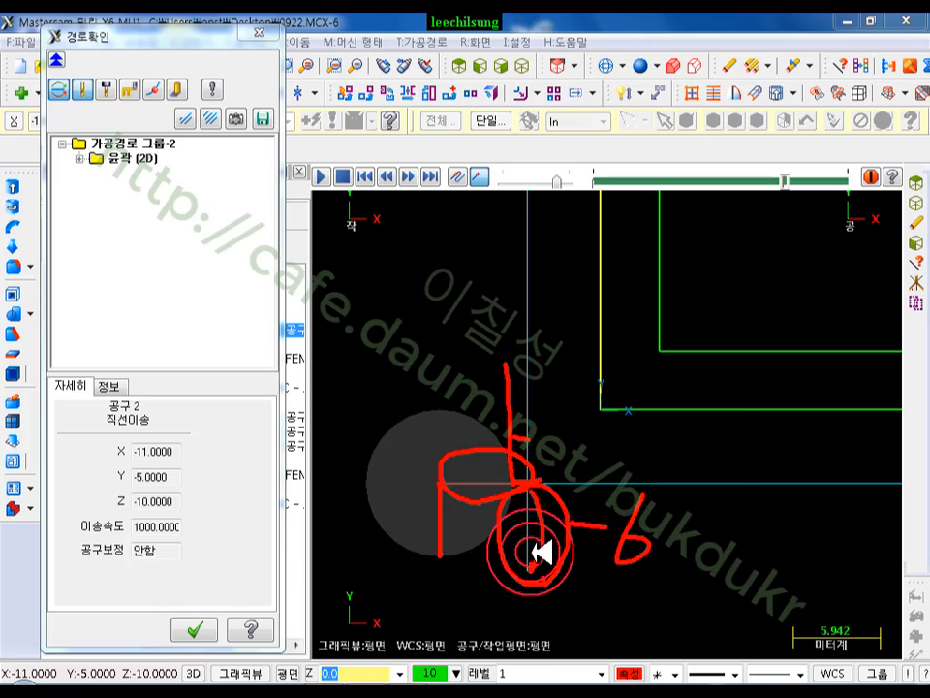
right_click(577, 373)
left_click(625, 570)
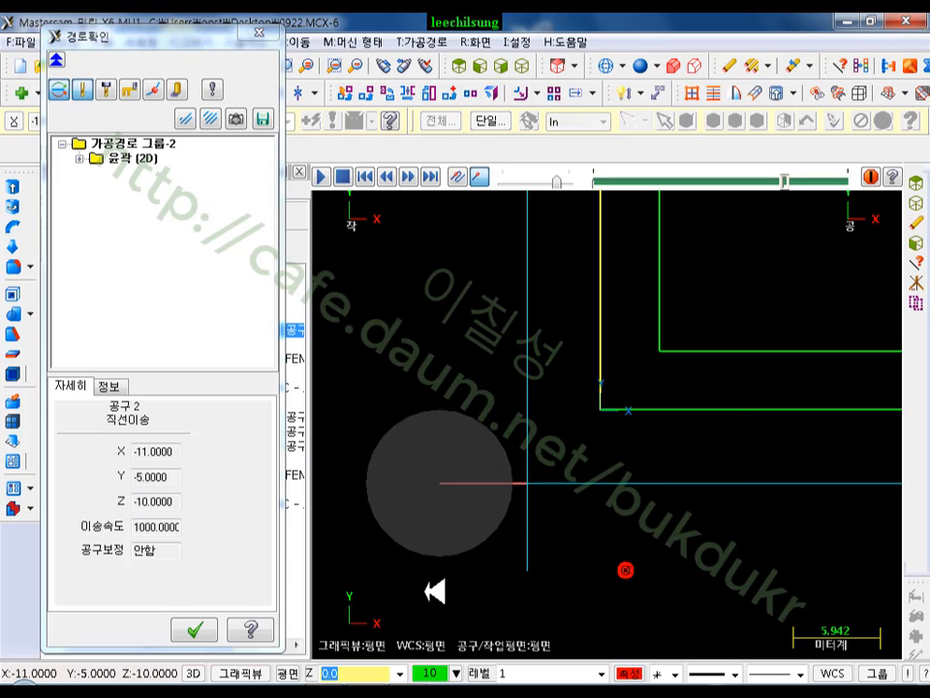
left_click(195, 630)
Step: Switch operation 16's contour start and end adjustments to Shorten (축소), accept the parameters, and regenerate the toolpath
left_click(135, 344)
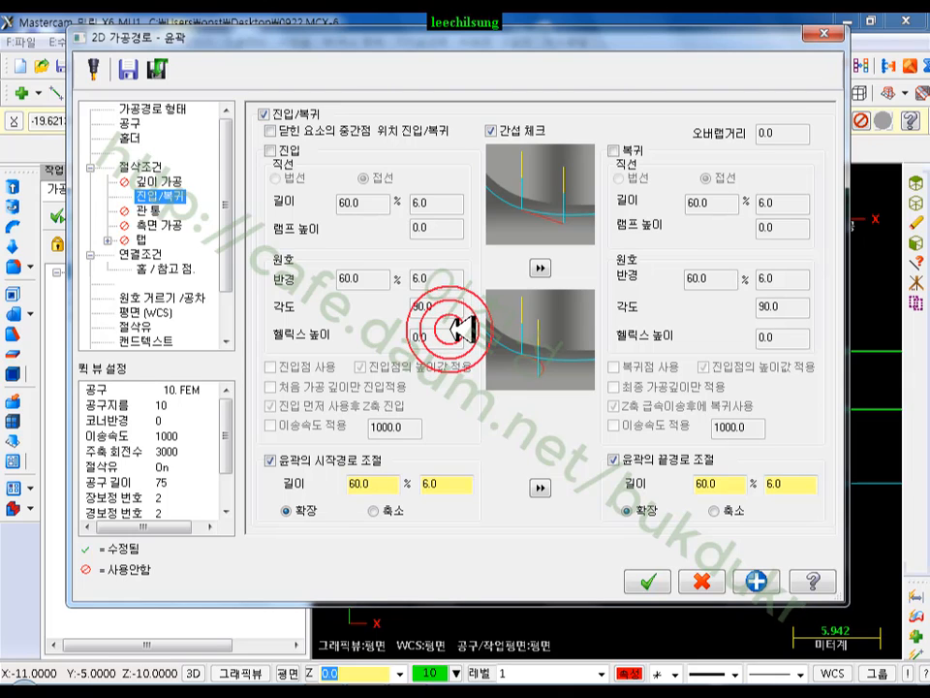
left_click(374, 509)
left_click(540, 488)
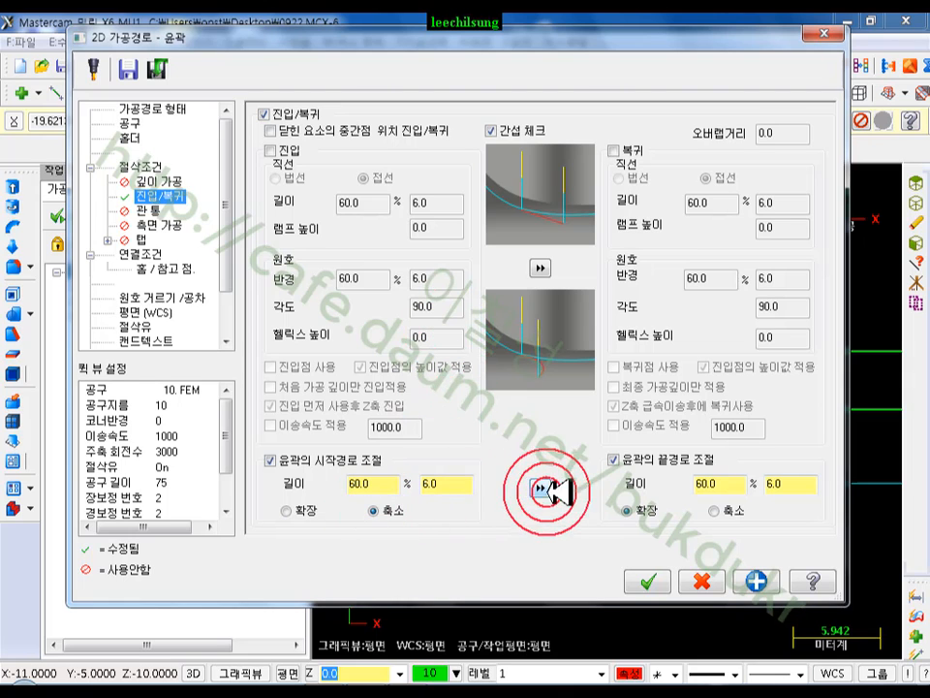
left_click(647, 580)
left_click(106, 215)
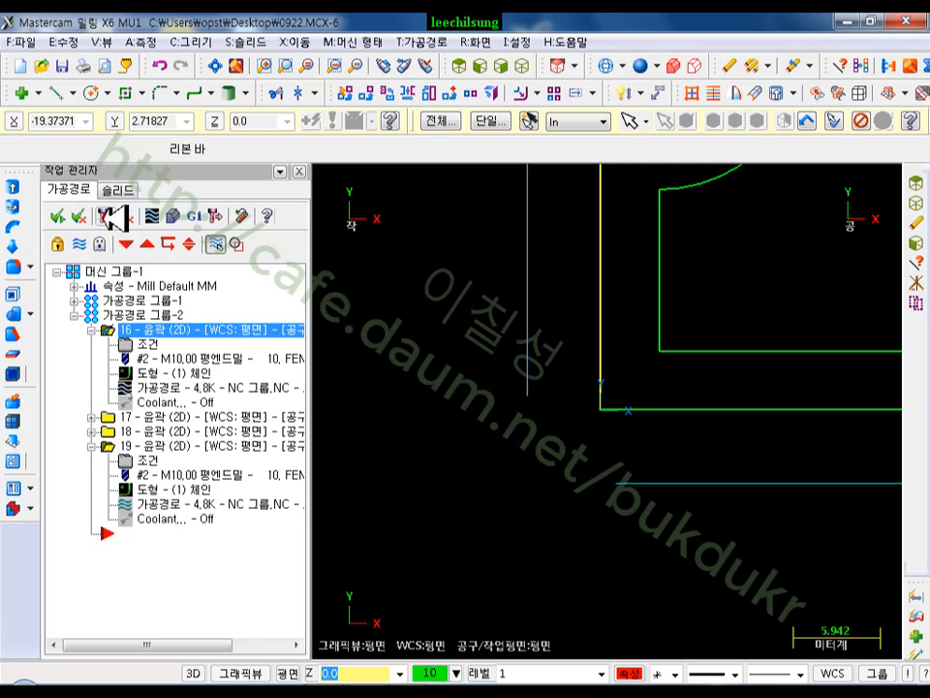
Step: Backplot operation 16 with the shortened contour start and end, mark up the gaps at the lower-left corner, and close the backplot
left_click(126, 386)
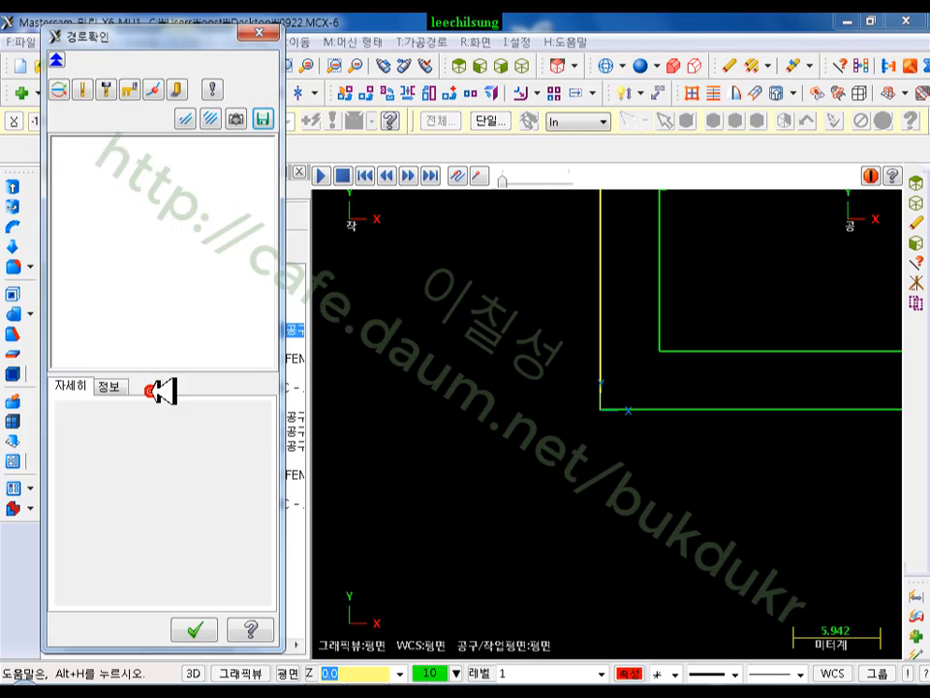
left_click(540, 263)
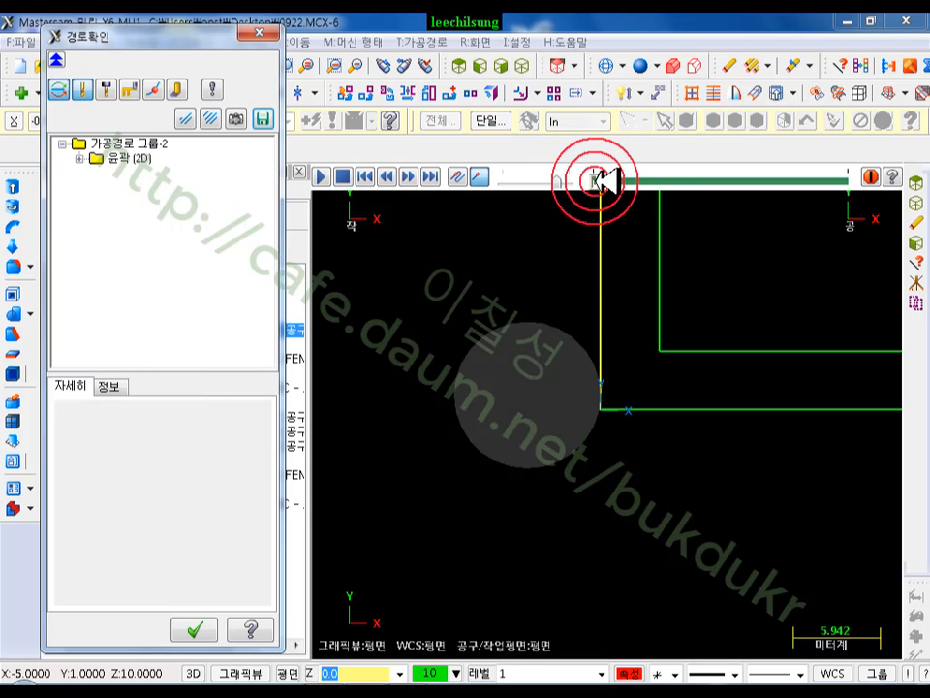
left_click_drag(595, 180, 847, 179)
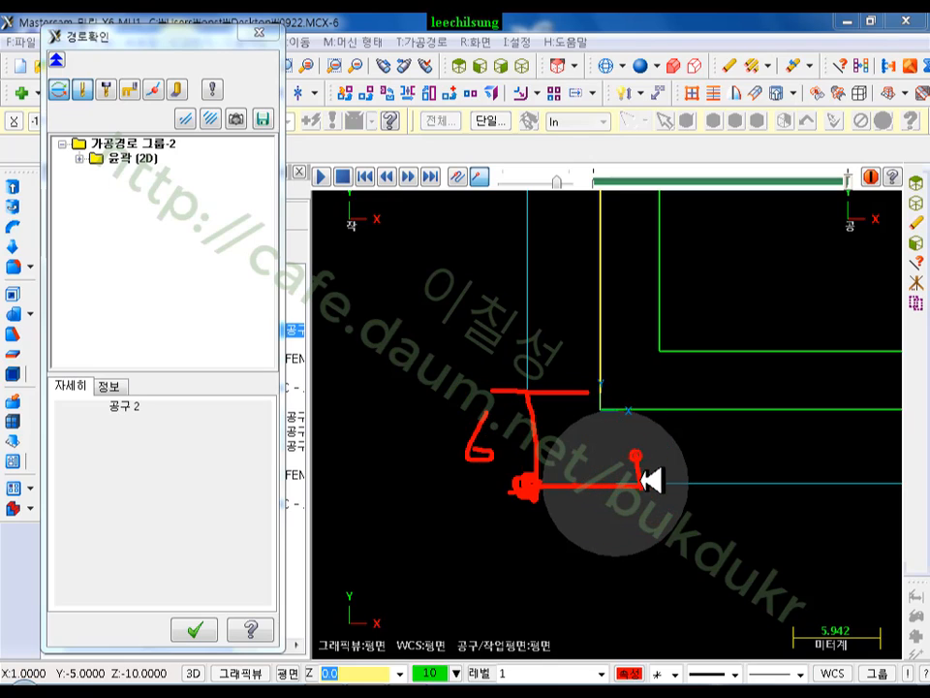
left_click_drag(535, 478, 532, 574)
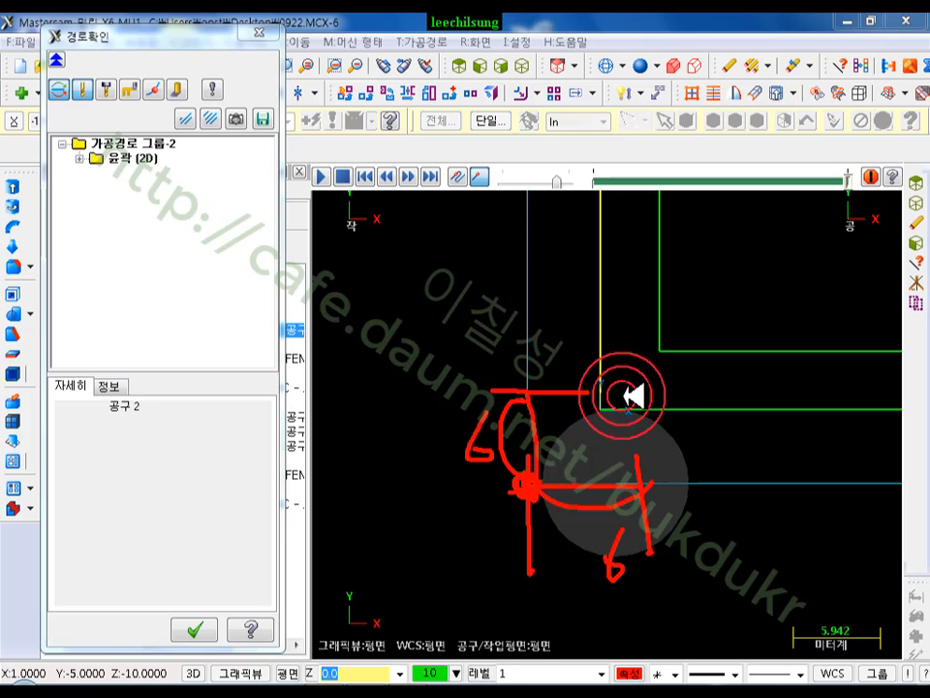
right_click(413, 291)
left_click(472, 485)
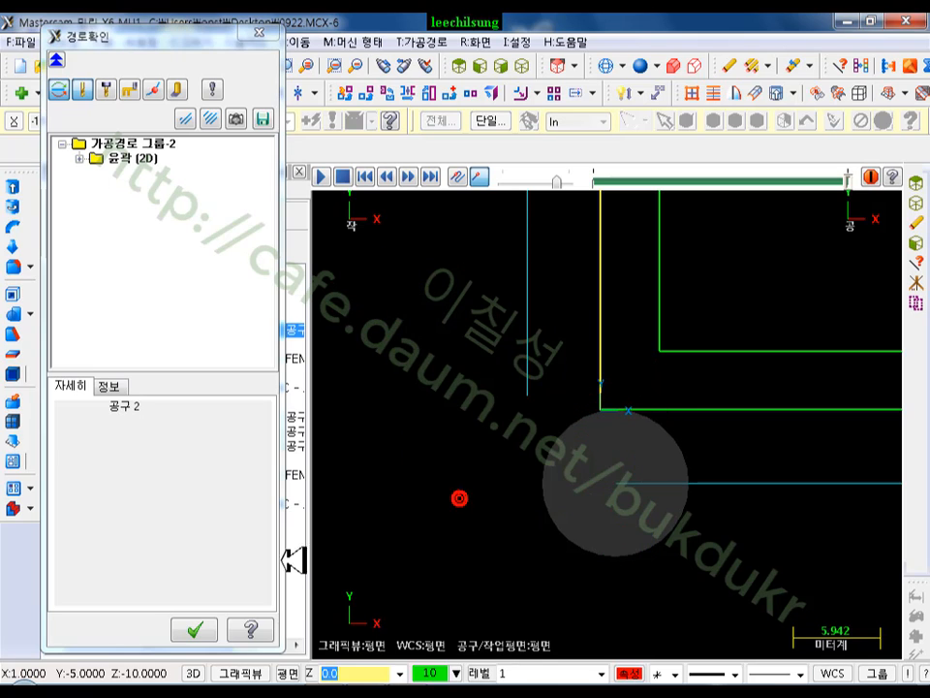
left_click(195, 629)
Step: Open operation 16's lead in/out settings and draw pen arrows tracing the order from entry line and arc to exit arc and line
left_click(131, 335)
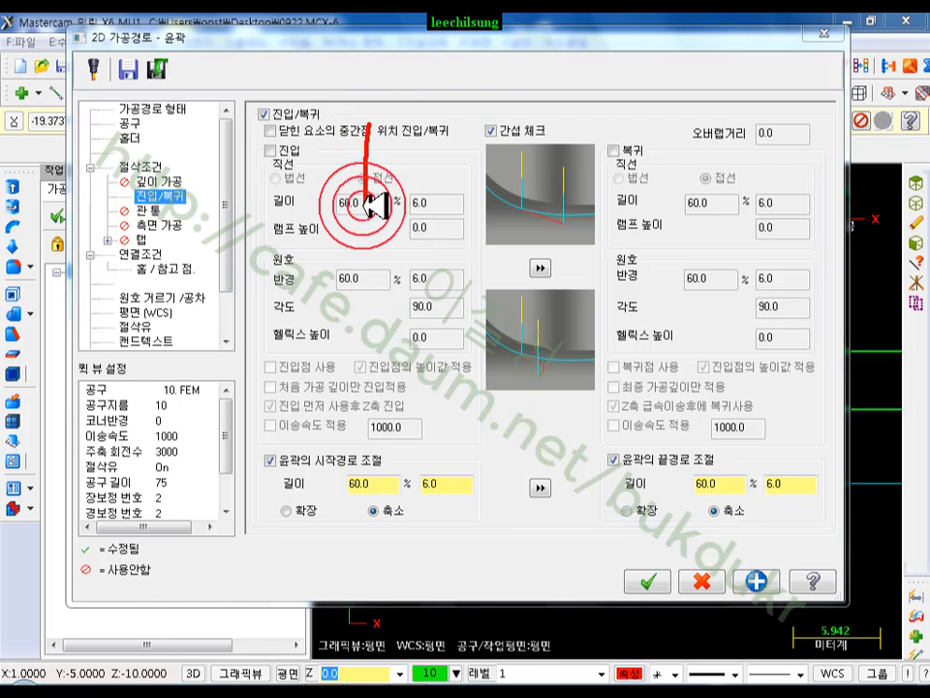
left_click_drag(368, 225, 384, 196)
left_click_drag(368, 250, 370, 272)
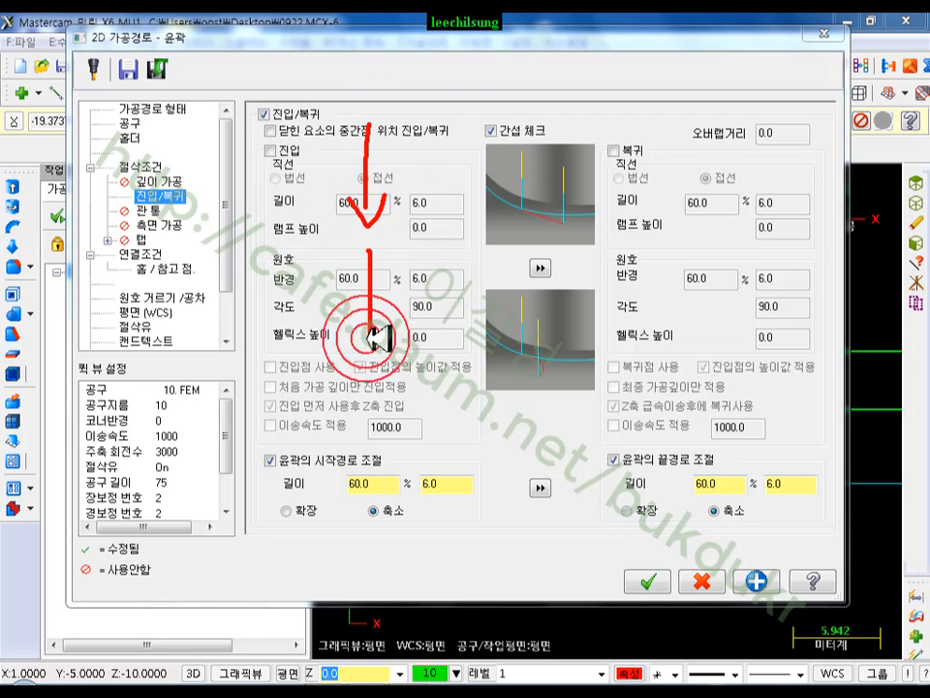
mouse_move(354, 327)
left_mouse_down()
mouse_move(369, 347)
mouse_move(369, 475)
left_mouse_up()
mouse_move(426, 485)
left_mouse_down()
mouse_move(541, 482)
mouse_move(601, 452)
mouse_move(610, 487)
left_mouse_up()
left_click_drag(674, 467, 669, 347)
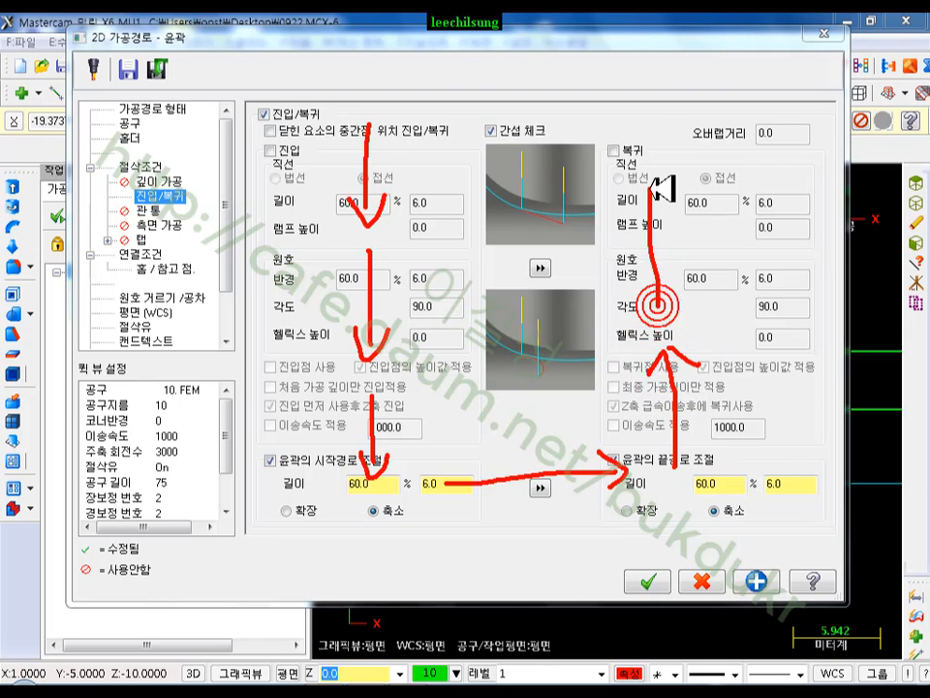
left_click_drag(633, 225, 648, 190)
left_click_drag(626, 122, 651, 86)
left_click_drag(651, 86, 677, 113)
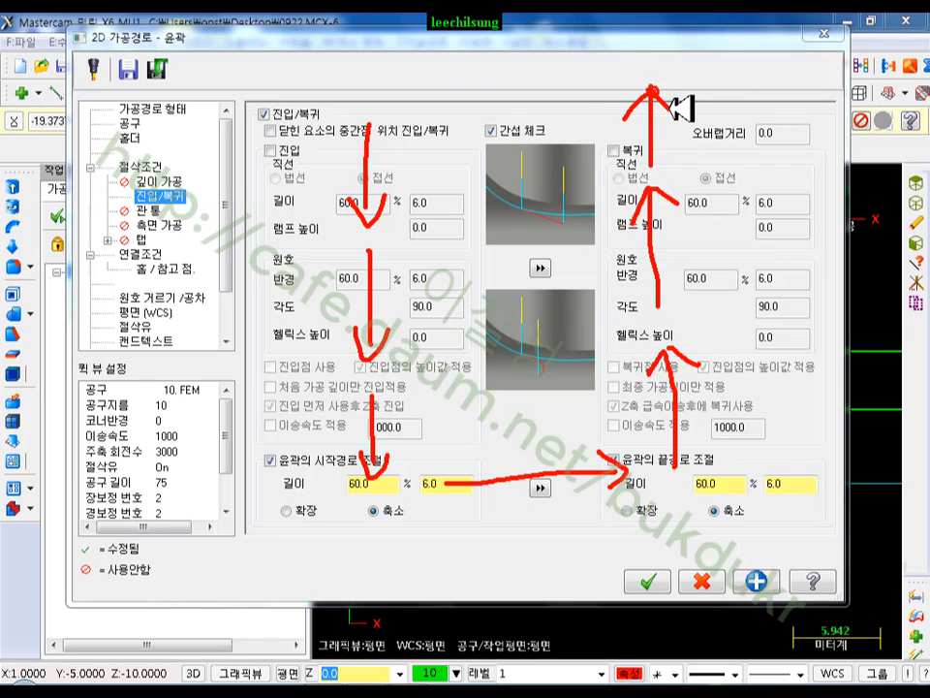
Step: Circle each stage of the lead in/out sequence in pen, from entry line and arc through contour start and end to exit arc and line
left_click(448, 201)
mouse_move(303, 130)
left_mouse_down()
mouse_move(451, 163)
mouse_move(438, 224)
left_mouse_up()
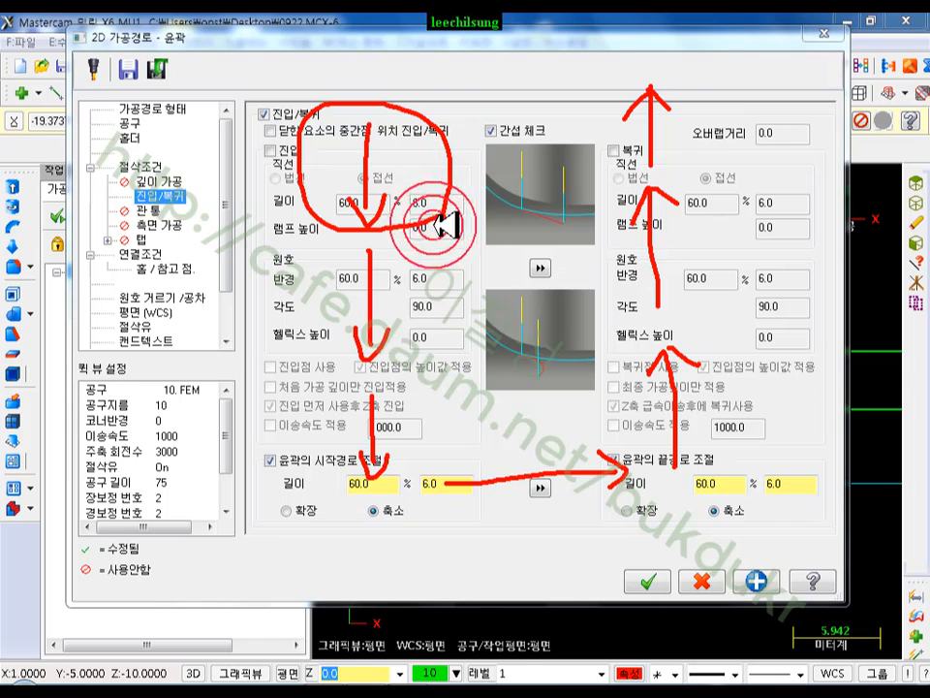
mouse_move(395, 361)
left_mouse_down()
mouse_move(334, 363)
mouse_move(432, 316)
left_mouse_up()
left_click(378, 488)
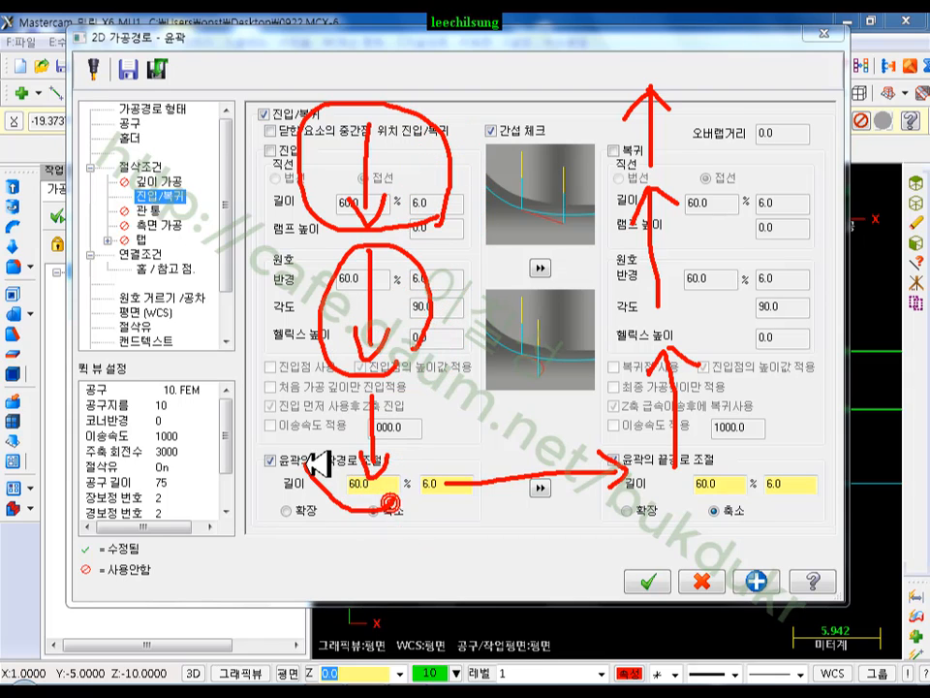
mouse_move(386, 404)
left_mouse_down()
mouse_move(425, 482)
mouse_move(305, 484)
mouse_move(338, 400)
mouse_move(414, 479)
mouse_move(396, 502)
left_mouse_up()
mouse_move(581, 524)
left_mouse_down()
mouse_move(551, 541)
mouse_move(578, 434)
mouse_move(565, 540)
left_mouse_up()
mouse_move(712, 483)
left_mouse_down()
mouse_move(668, 476)
mouse_move(649, 352)
mouse_move(710, 347)
mouse_move(705, 420)
mouse_move(721, 482)
left_mouse_up()
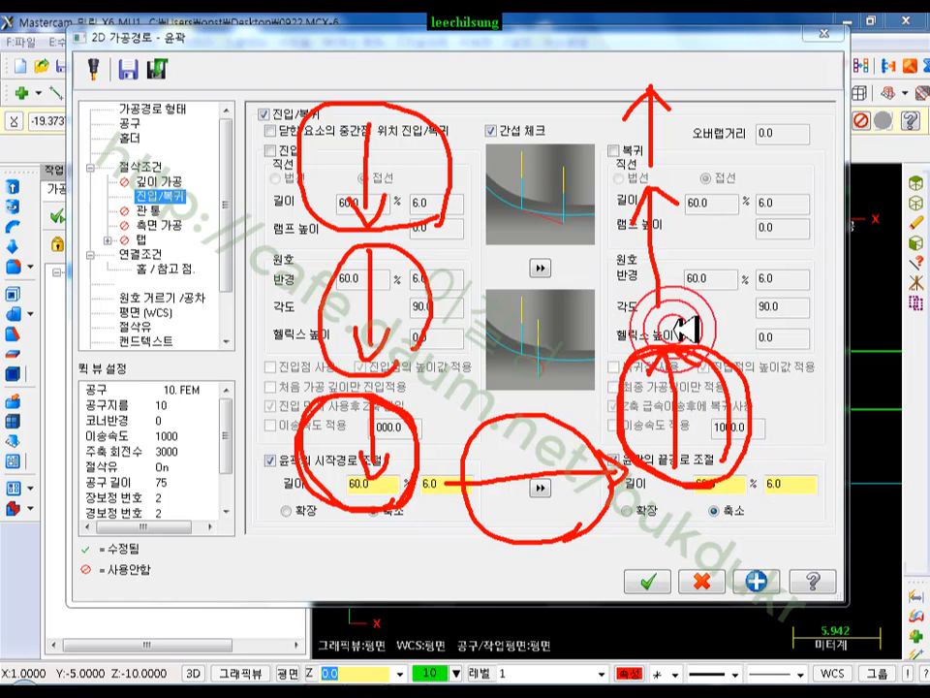
mouse_move(655, 202)
left_mouse_down()
mouse_move(660, 68)
mouse_move(722, 176)
left_mouse_up()
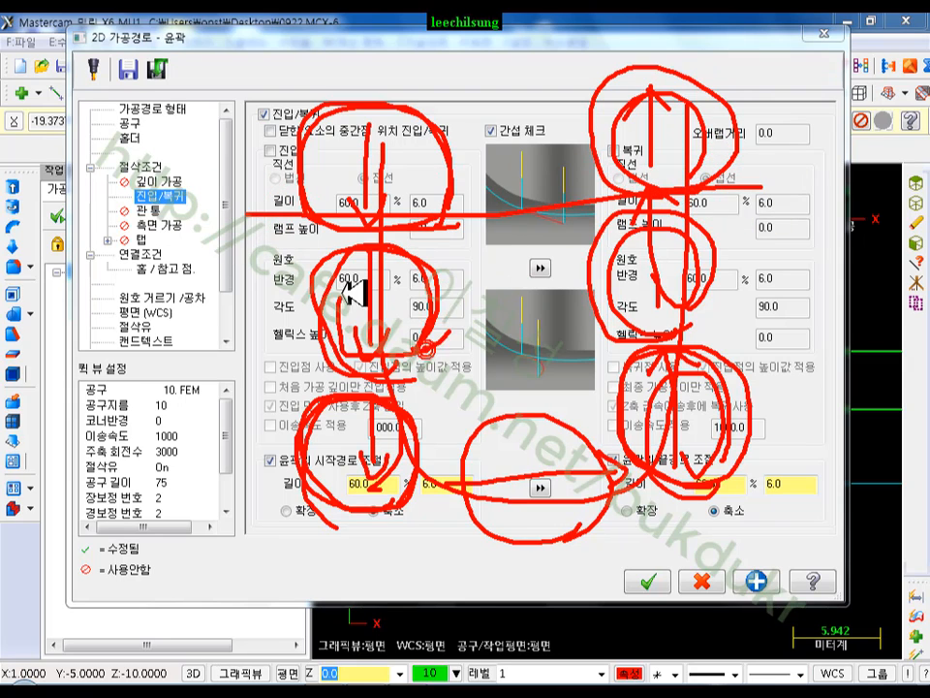
Step: Mark up the entry arc and contour start and end sections again, and close the pen markup
mouse_move(345, 292)
left_mouse_down()
mouse_move(346, 338)
mouse_move(427, 344)
left_mouse_up()
left_click_drag(415, 455, 399, 496)
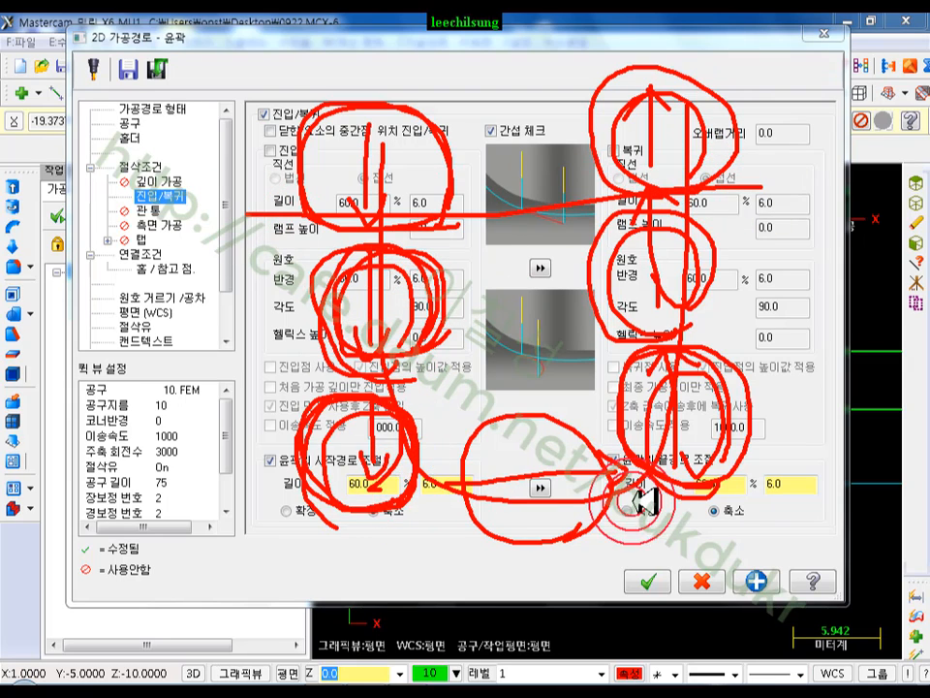
left_click_drag(257, 424, 709, 449)
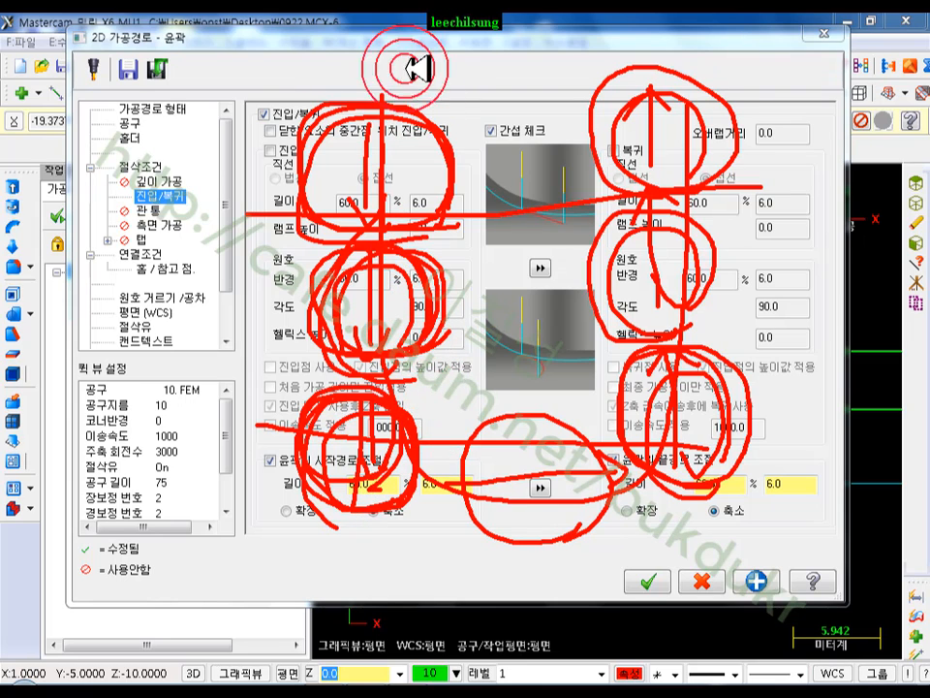
right_click(523, 331)
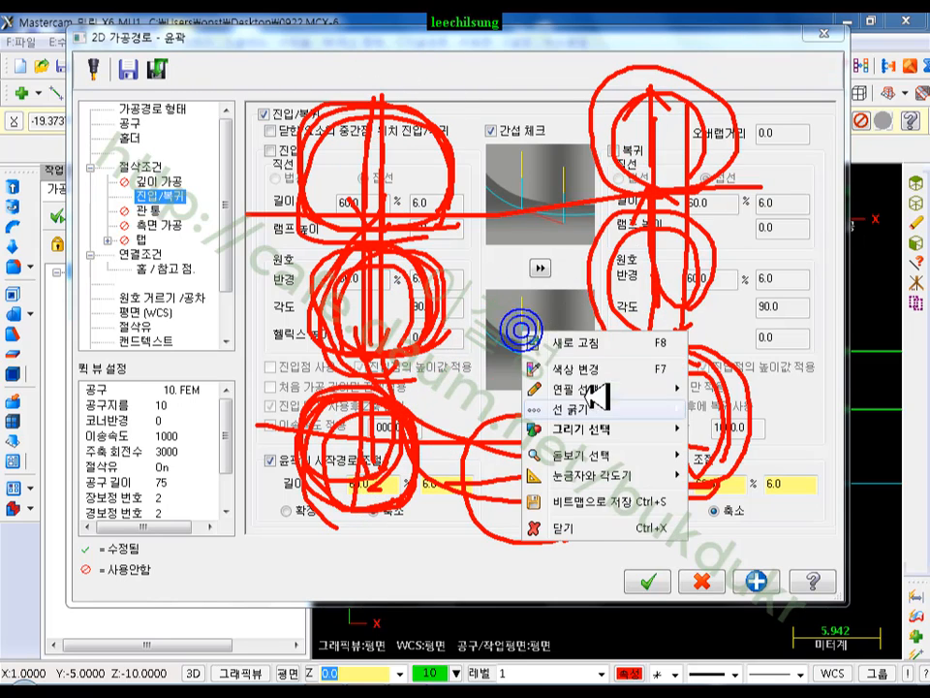
left_click(597, 528)
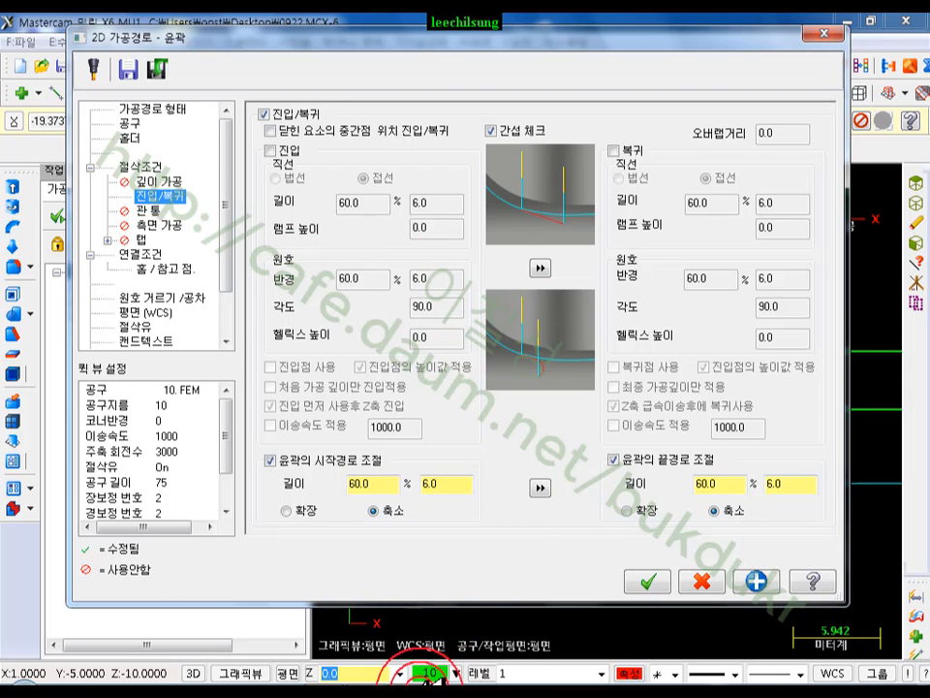
Step: Close the contour parameters, look through the stock allowance and side machining pages of the textbook in Acrobat Reader, and return to Mastercam
left_click(831, 38)
left_click(331, 692)
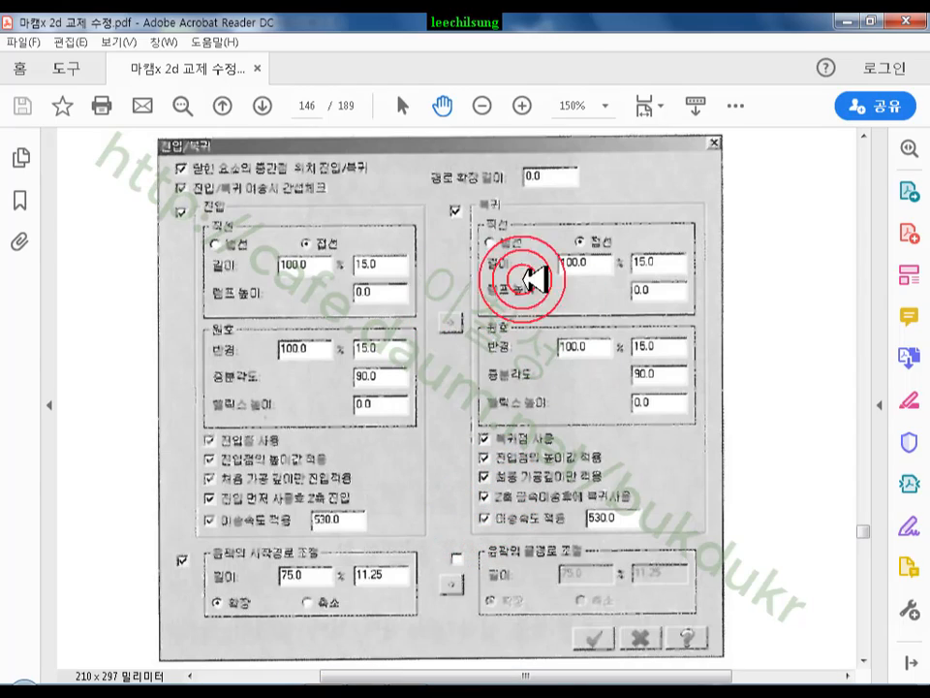
scroll(796, 409, "up", 10)
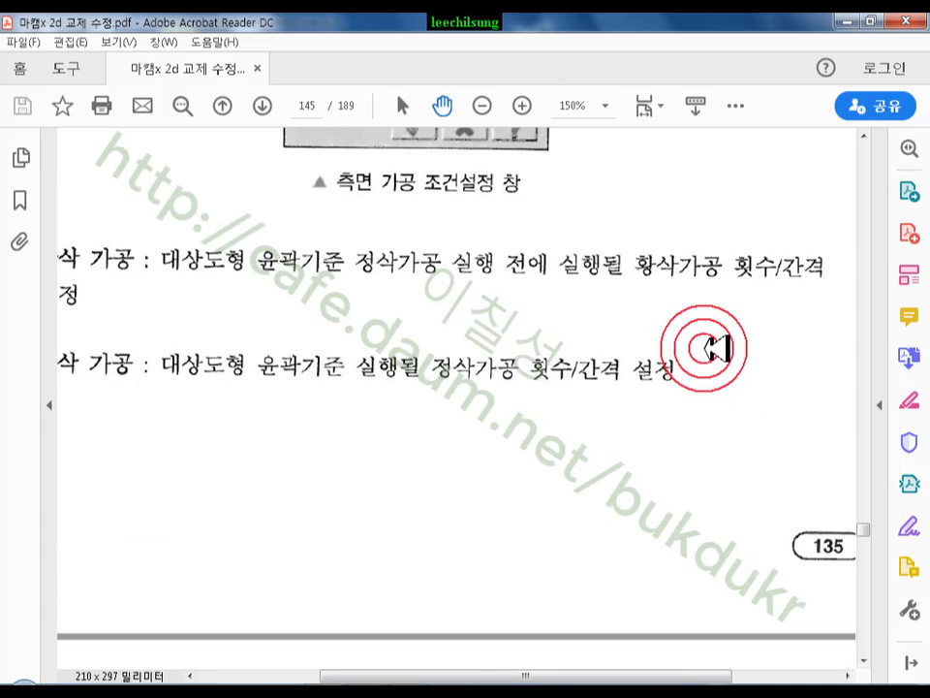
scroll(677, 296, "up", 10)
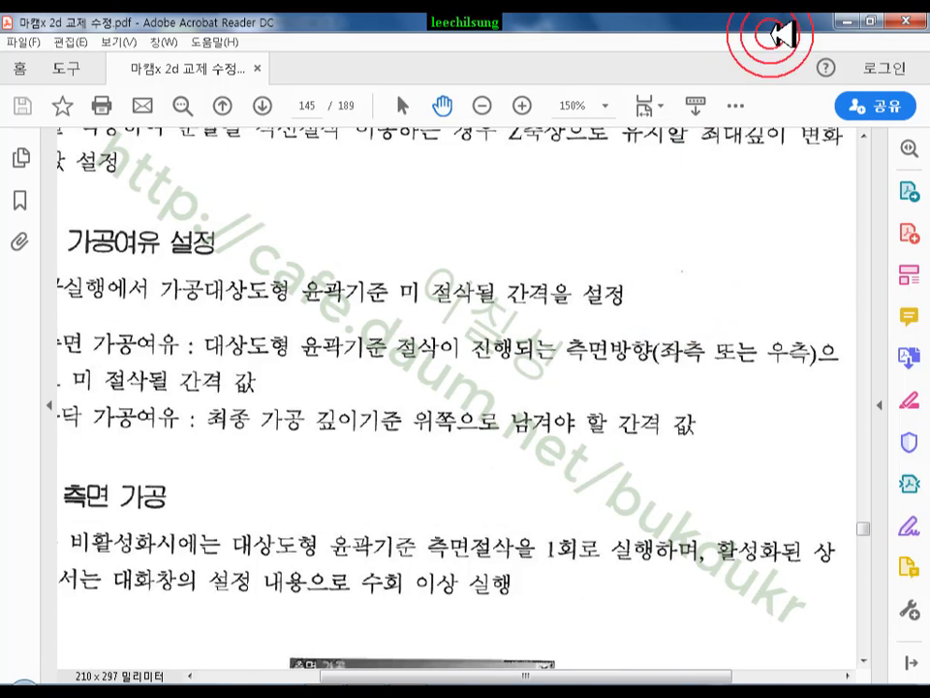
left_click(853, 19)
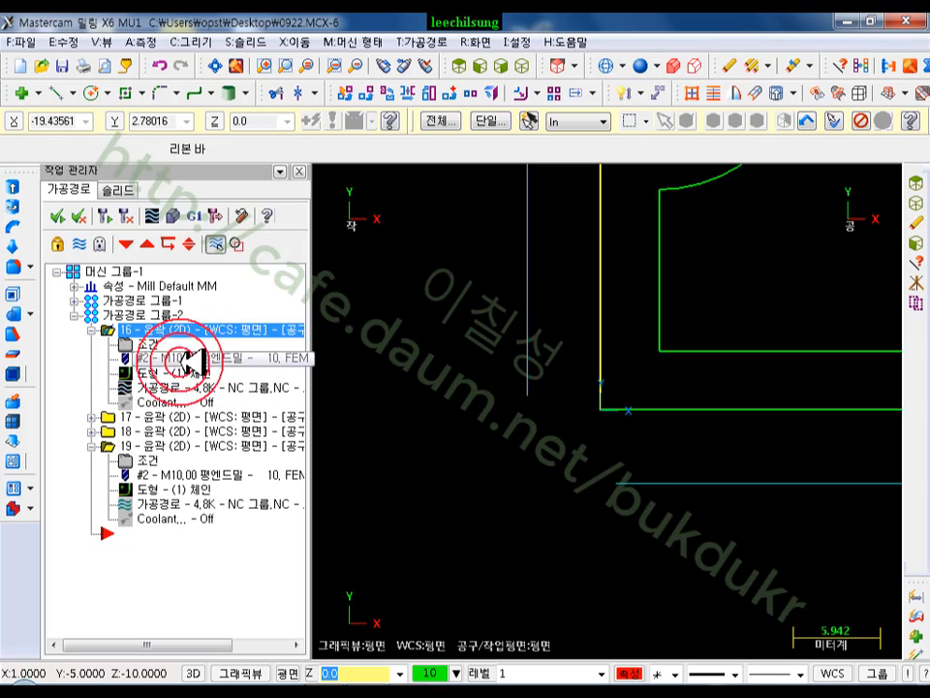
Step: Open operation 16's parameters and enable depth cuts (깊이 가공)
left_click(147, 343)
left_click(155, 182)
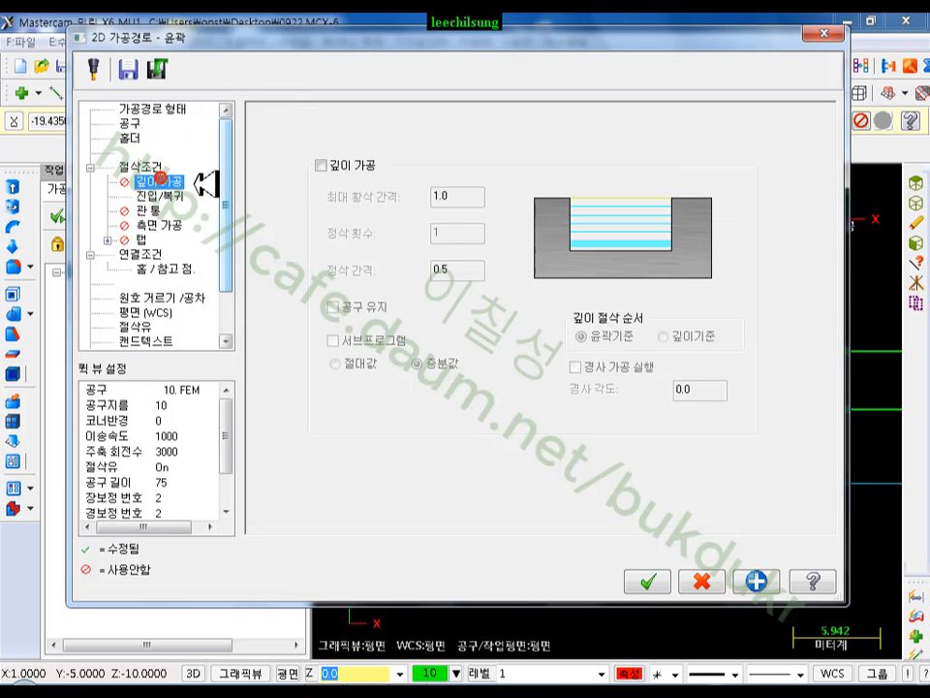
left_click(320, 165)
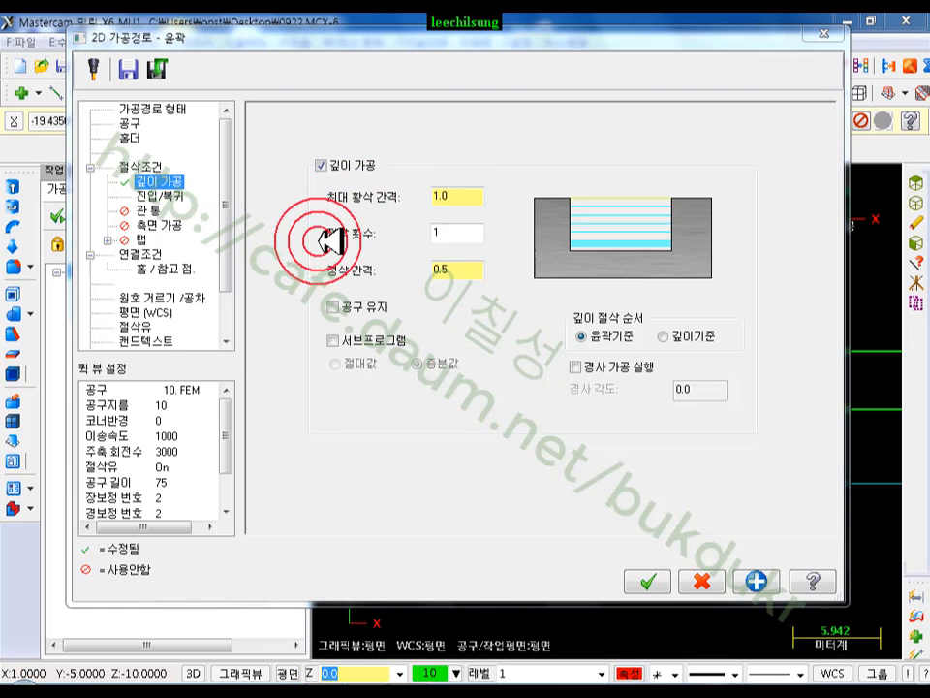
Step: Underline the maximum rough step, finish count, finish step and keep-tool-down settings in pen, and close the markup
left_click_drag(316, 207, 482, 206)
left_click_drag(506, 249, 499, 280)
left_click_drag(315, 327, 431, 329)
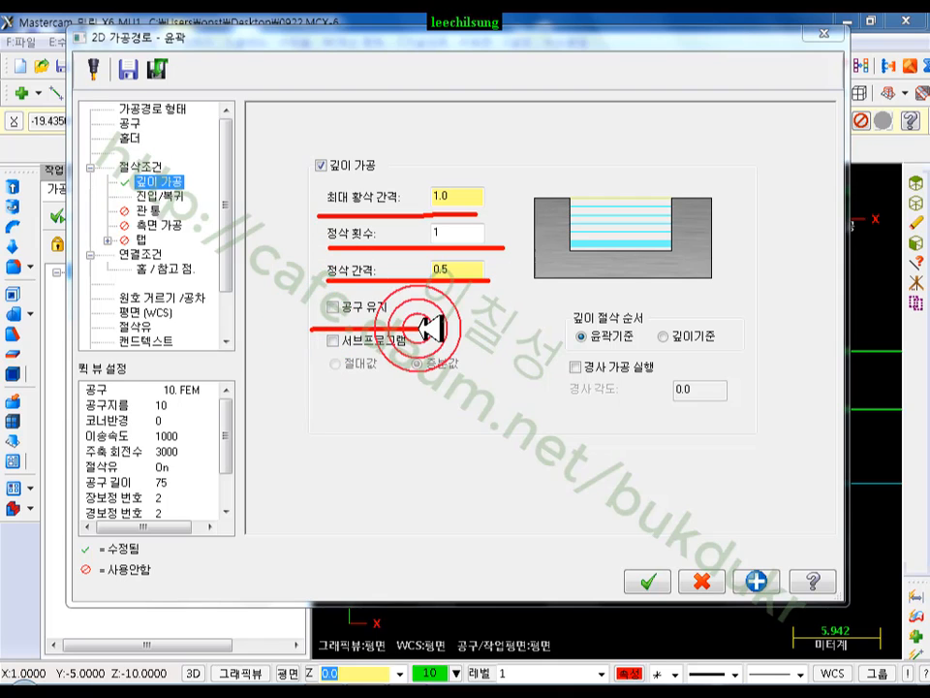
left_click_drag(326, 311, 337, 322)
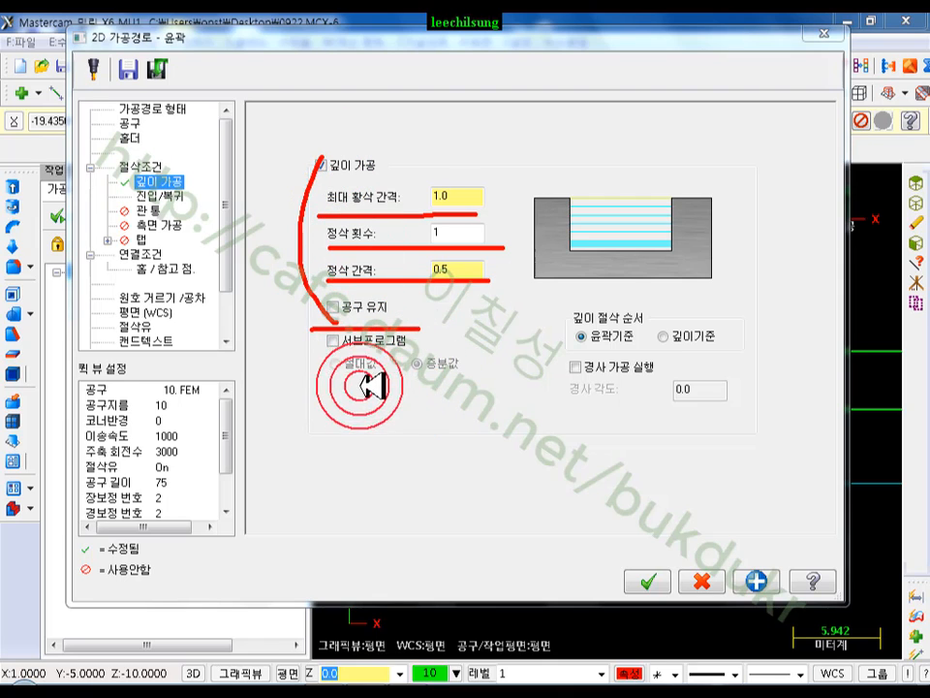
mouse_move(481, 388)
left_mouse_down()
mouse_move(458, 319)
mouse_move(418, 329)
left_mouse_up()
right_click(524, 360)
left_click(567, 552)
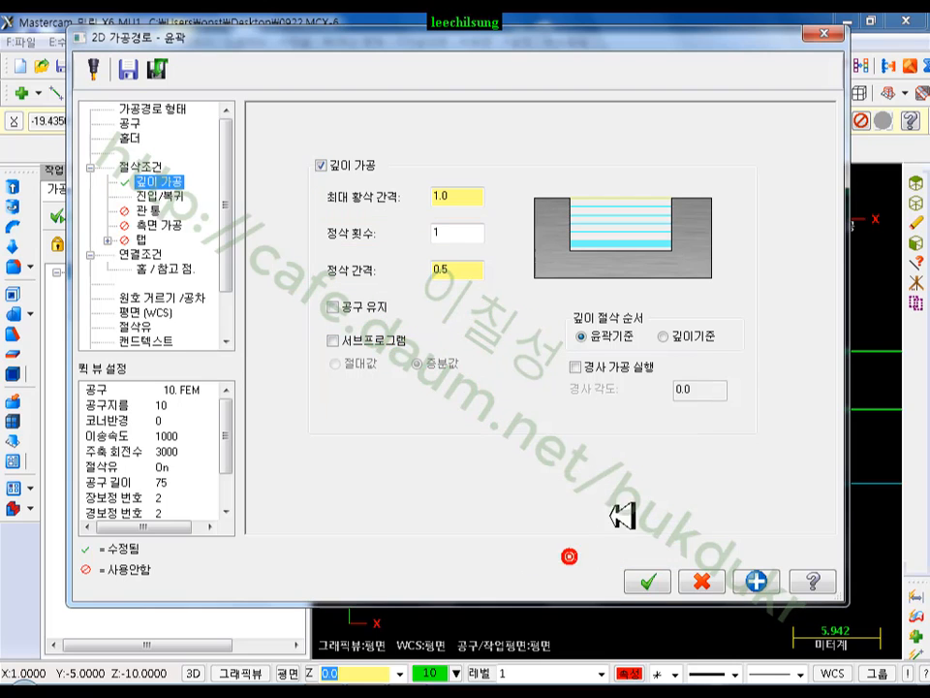
left_click(655, 583)
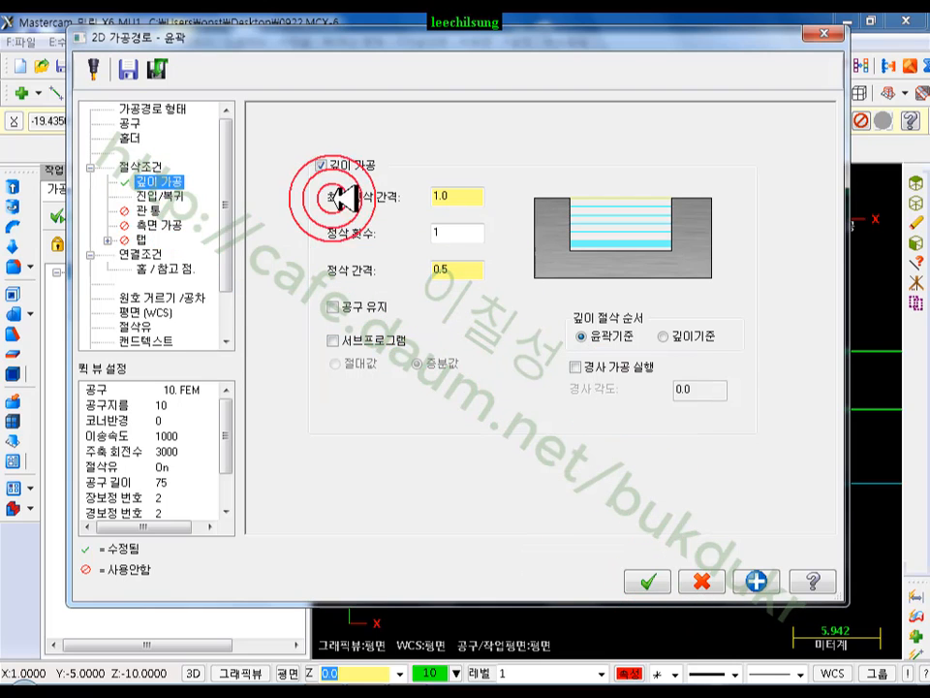
Step: Enable entry (진입) and exit (복귀) for operation 16, and disable the contour start and end adjustments
left_click(175, 196)
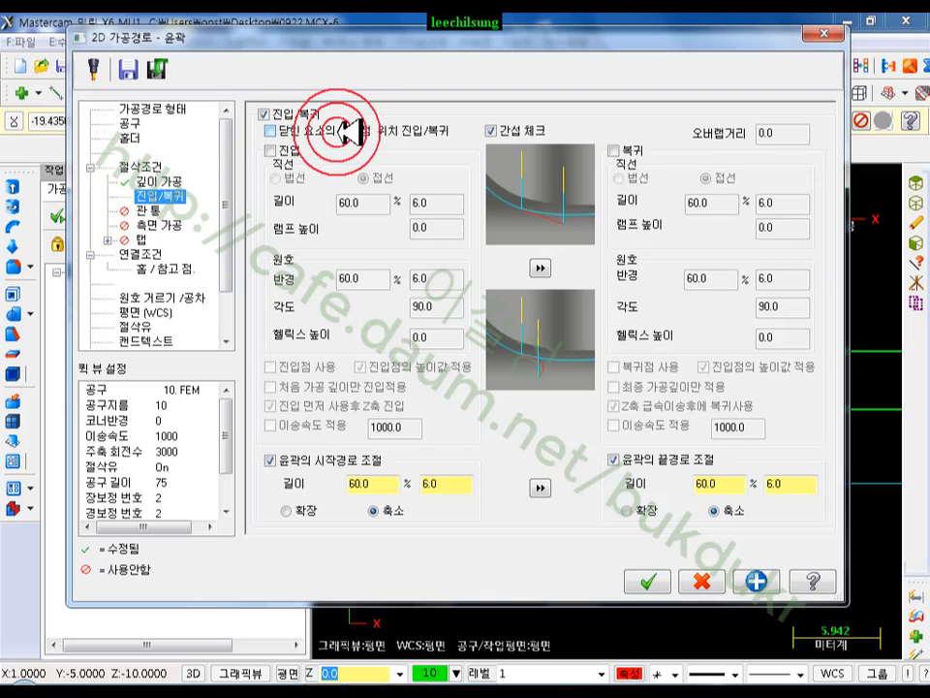
left_click(270, 150)
left_click(612, 150)
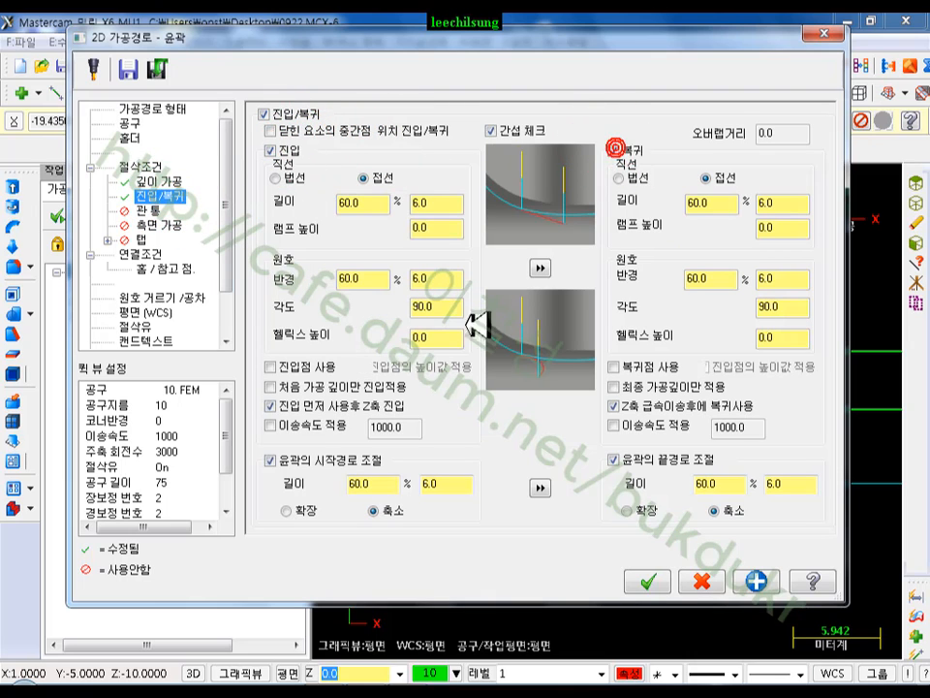
left_click(271, 463)
left_click(613, 459)
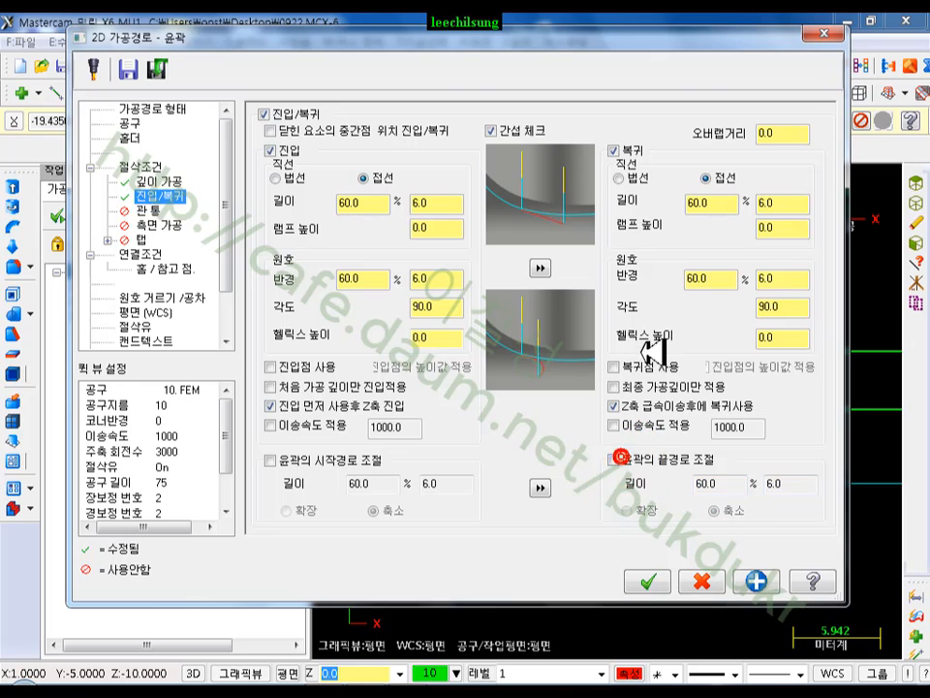
Step: Check the cutting depth in operation 16's linking parameters, accept the parameters, and regenerate the toolpath
left_click(153, 224)
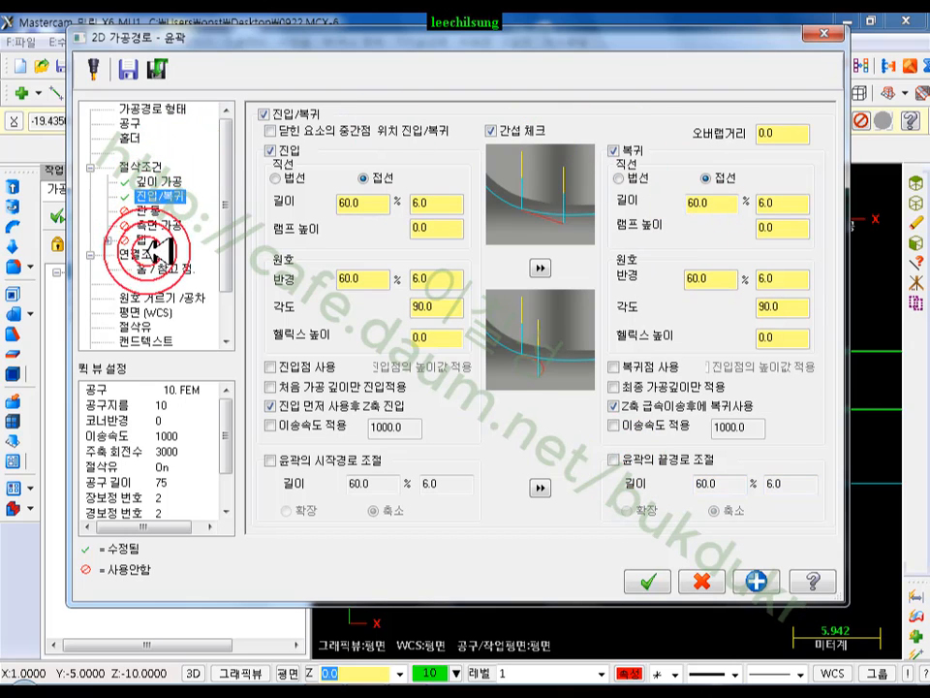
left_click(147, 254)
left_click(565, 473)
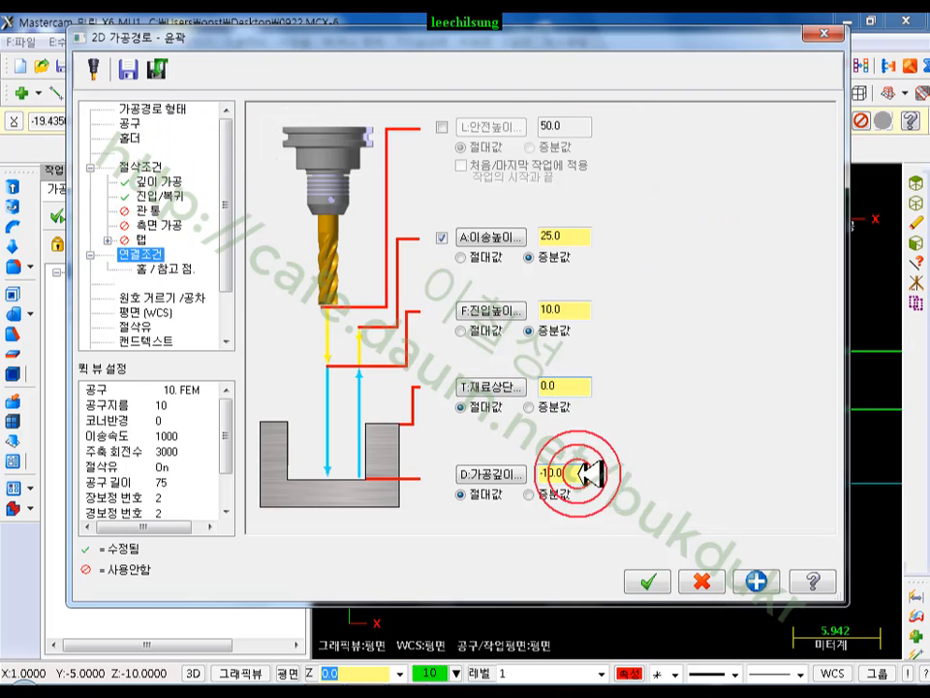
left_click(648, 580)
left_click(152, 250)
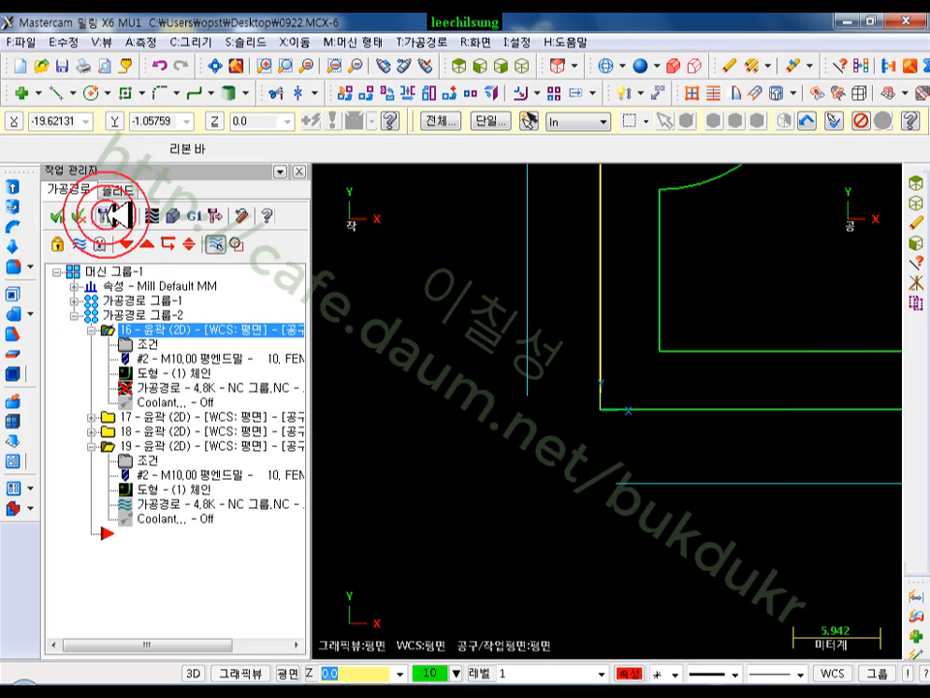
Step: Enable entry/exit at the midpoint of closed elements (닫힌 요소의 중간점 위치 진입/복귀) for operation 16 and regenerate the toolpath
scroll(513, 504, "down", 6)
scroll(508, 526, "down", 4)
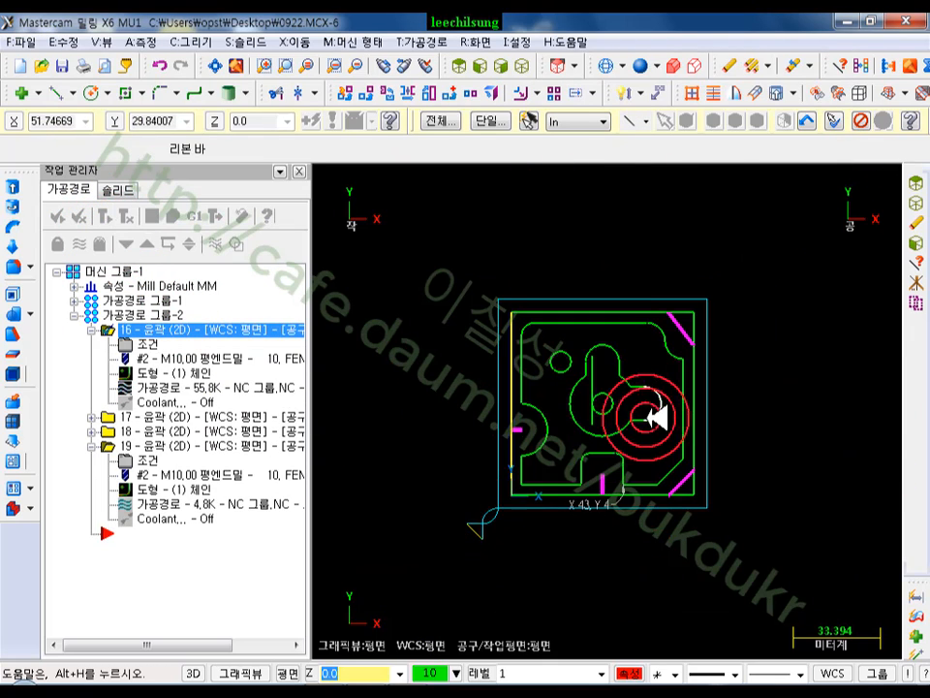
scroll(620, 458, "up", 3)
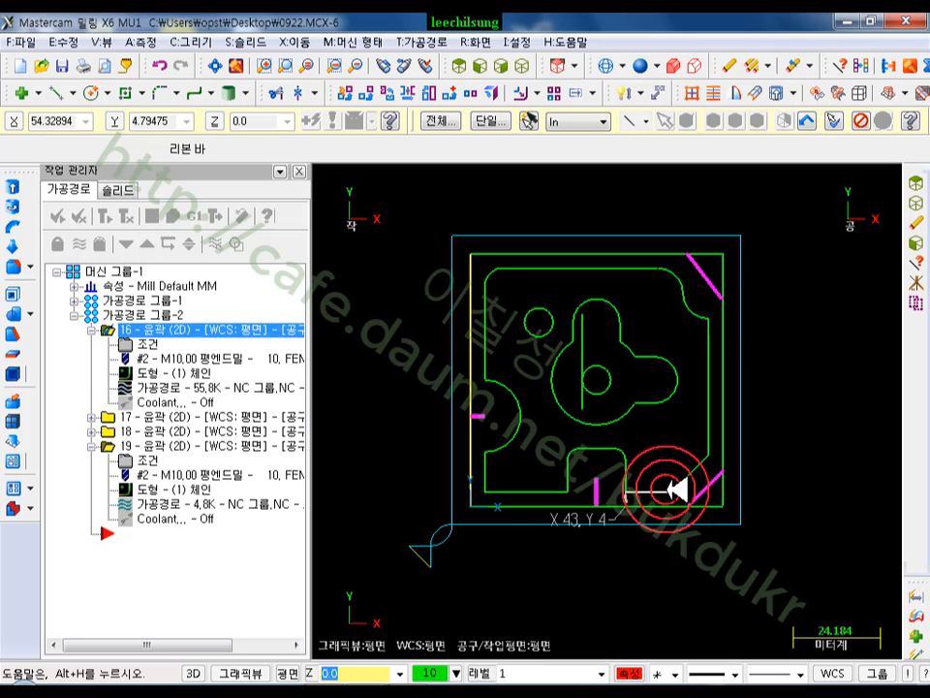
left_click(150, 344)
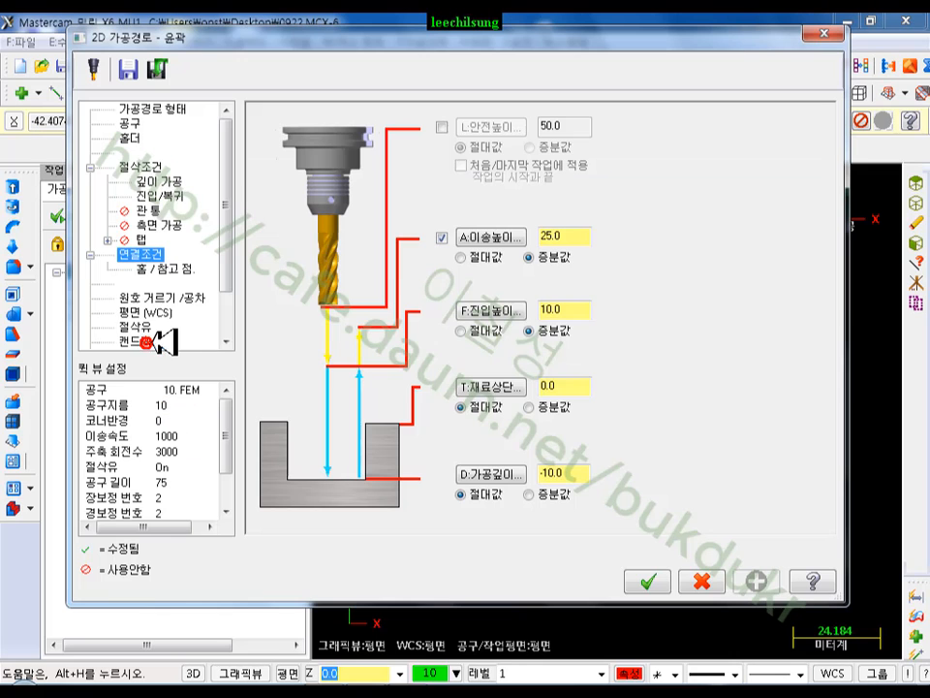
left_click(161, 196)
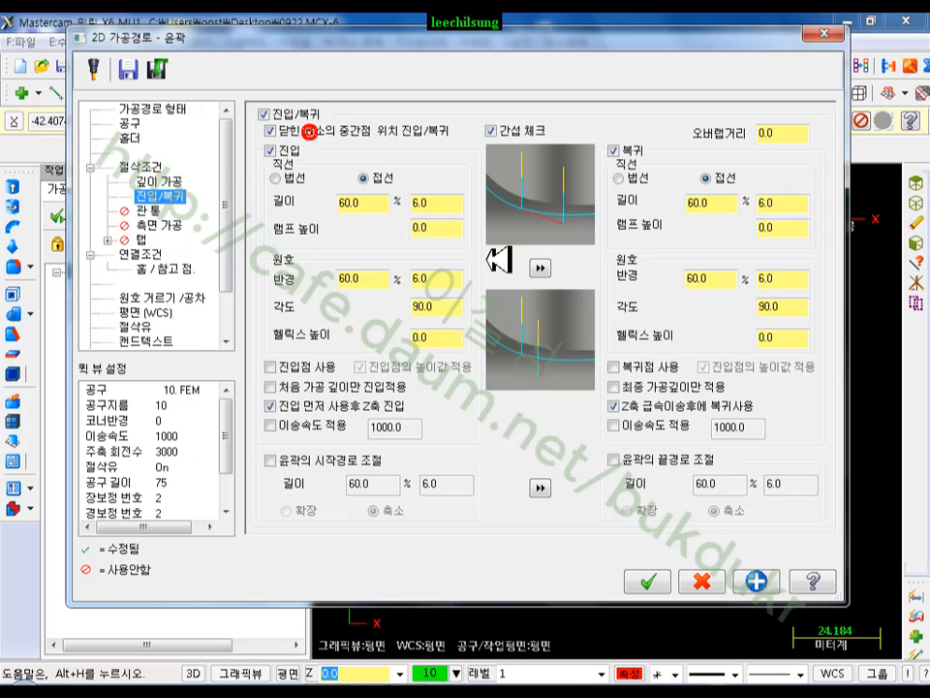
left_click(641, 579)
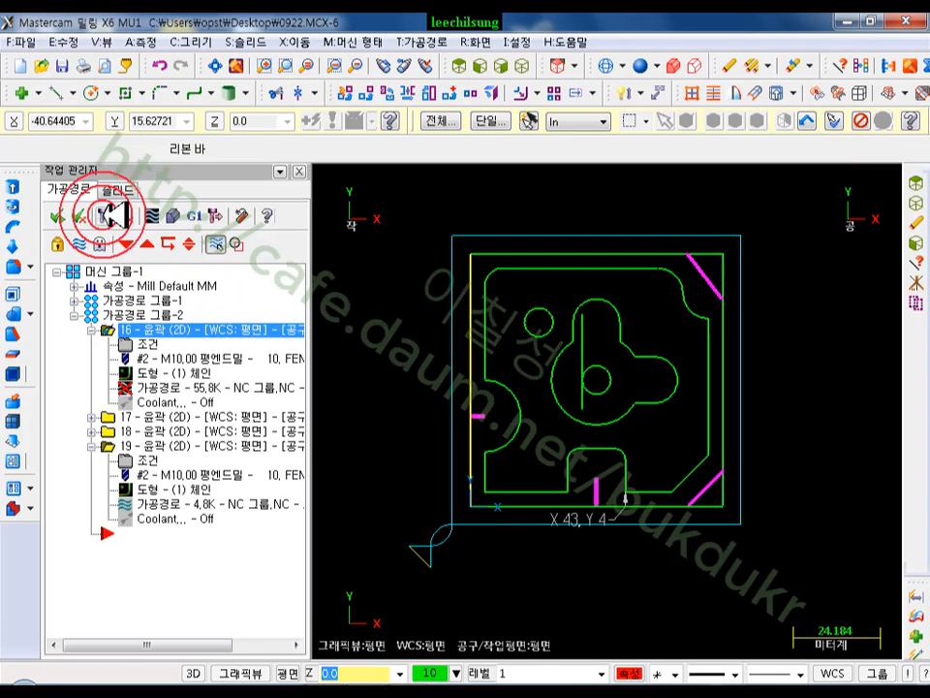
left_click(106, 215)
Step: Examine the multi-depth toolpath with its midpoint entry and exit in isometric view
scroll(554, 423, "up", 1)
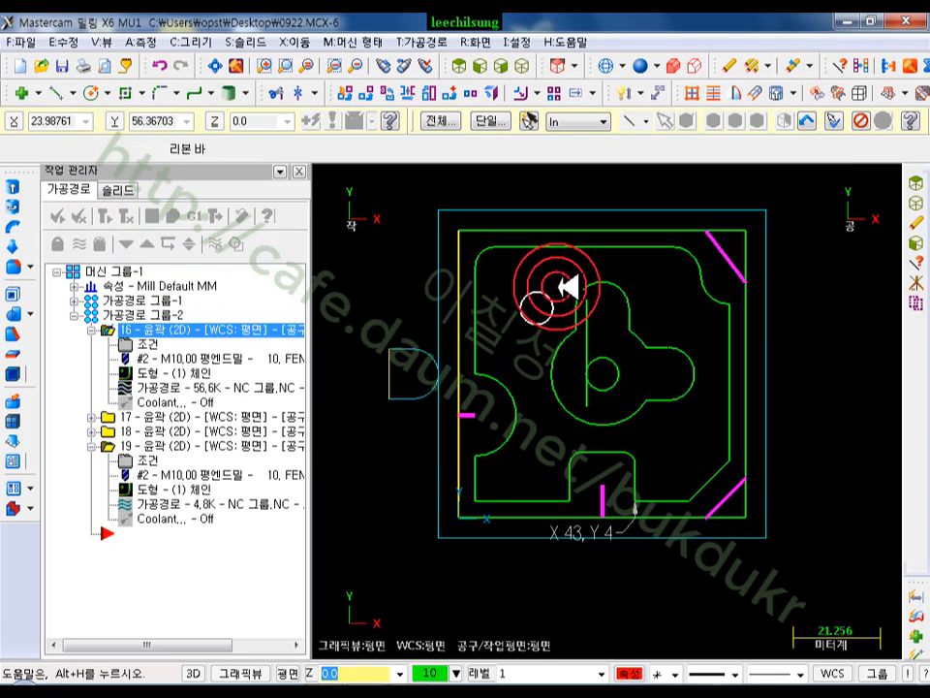
left_click(526, 65)
scroll(773, 410, "up", 2)
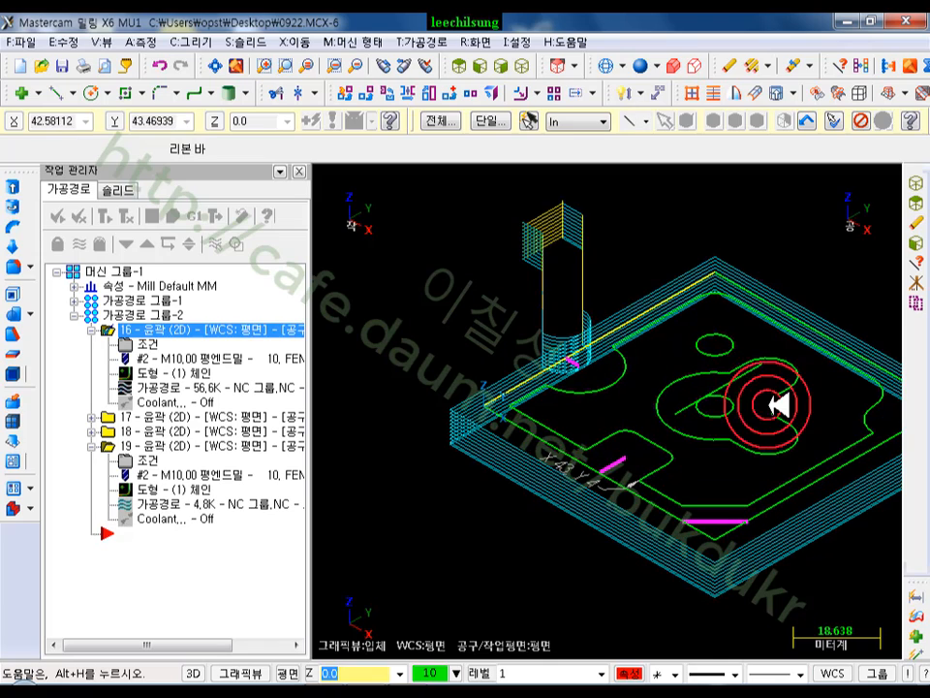
Step: Disable lead-in before Z plunge (진입 먼저 사용후 Z축 진입) and lead-out after Z rapid (Z축 급속이송후에 복귀사용), and regenerate operation 16
left_click(108, 329)
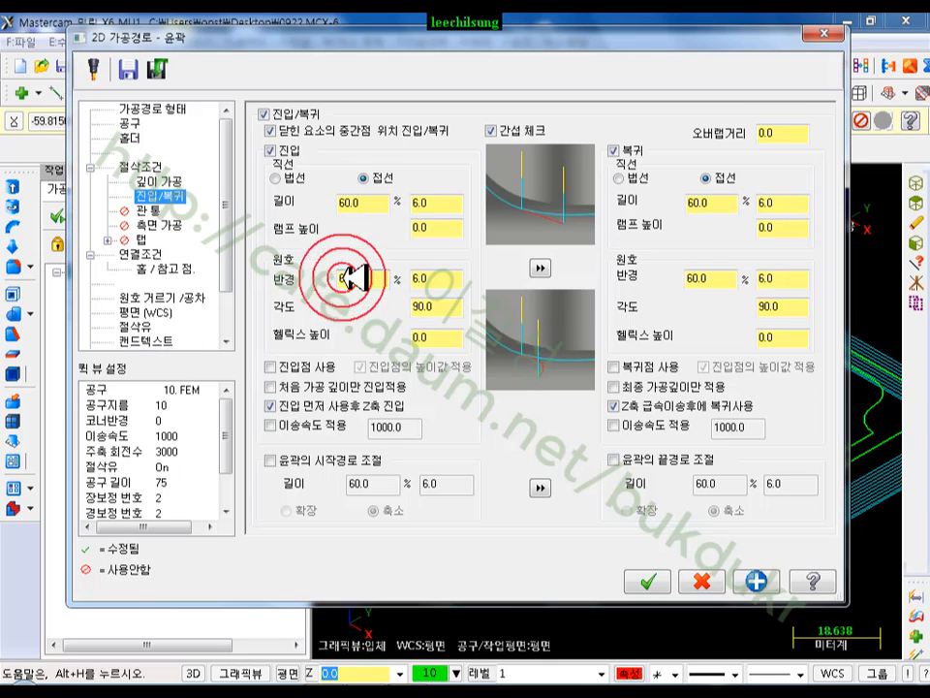
left_click(292, 388)
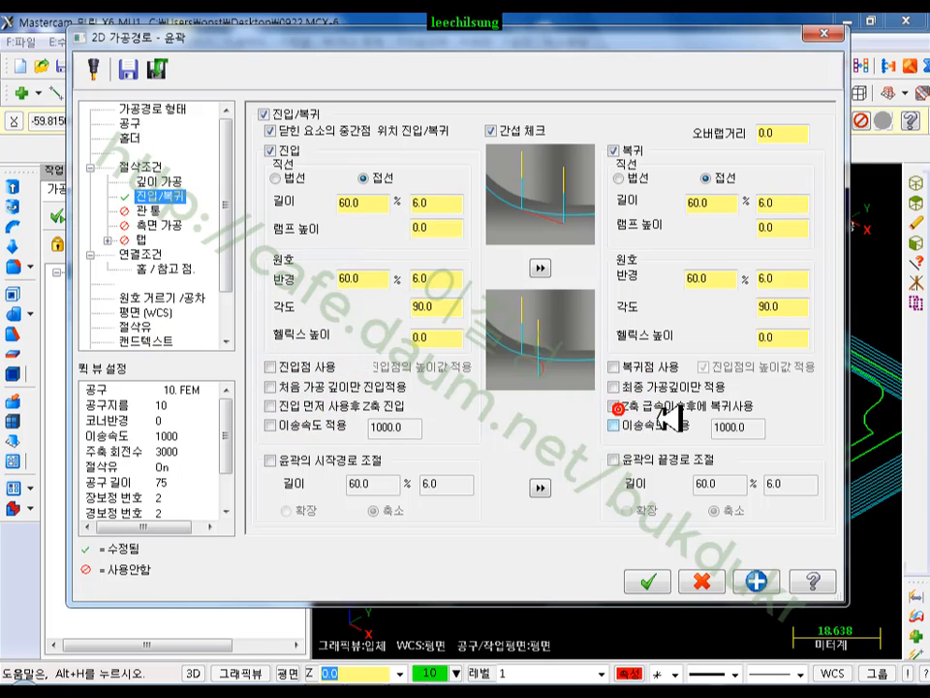
left_click(648, 582)
left_click(102, 215)
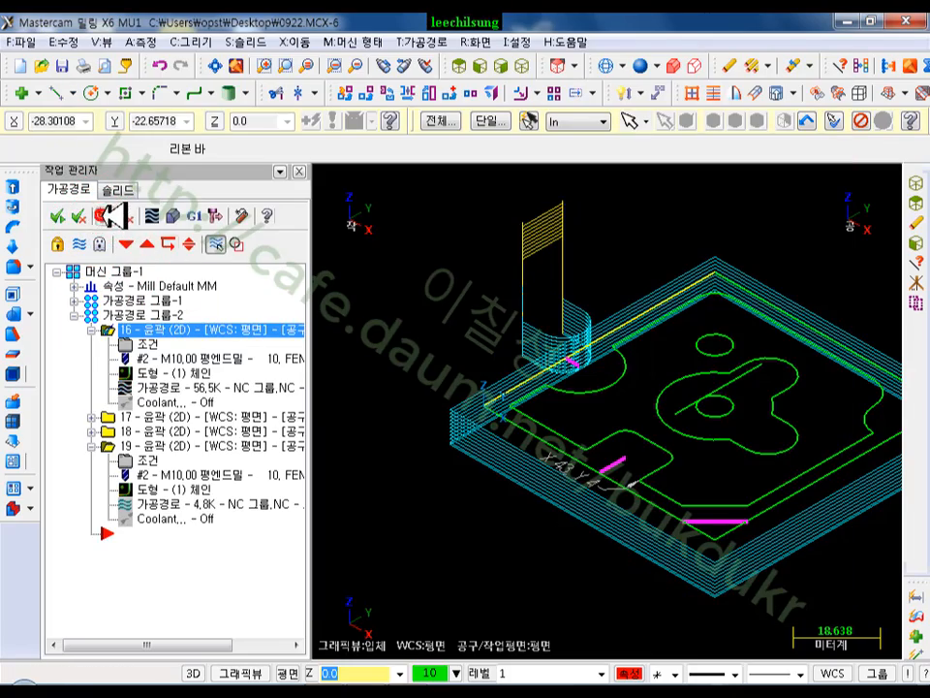
middle_click_drag(558, 432, 586, 363)
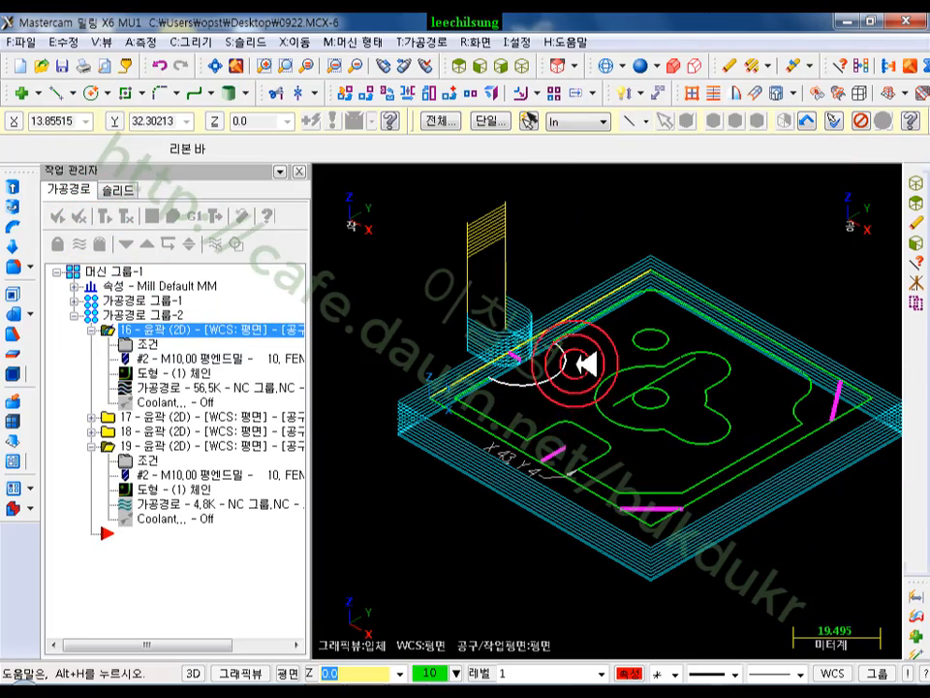
Step: Backplot operation 16's toolpath through to its end to examine the entry and exit moves at each depth
left_click(204, 329)
left_click(166, 387)
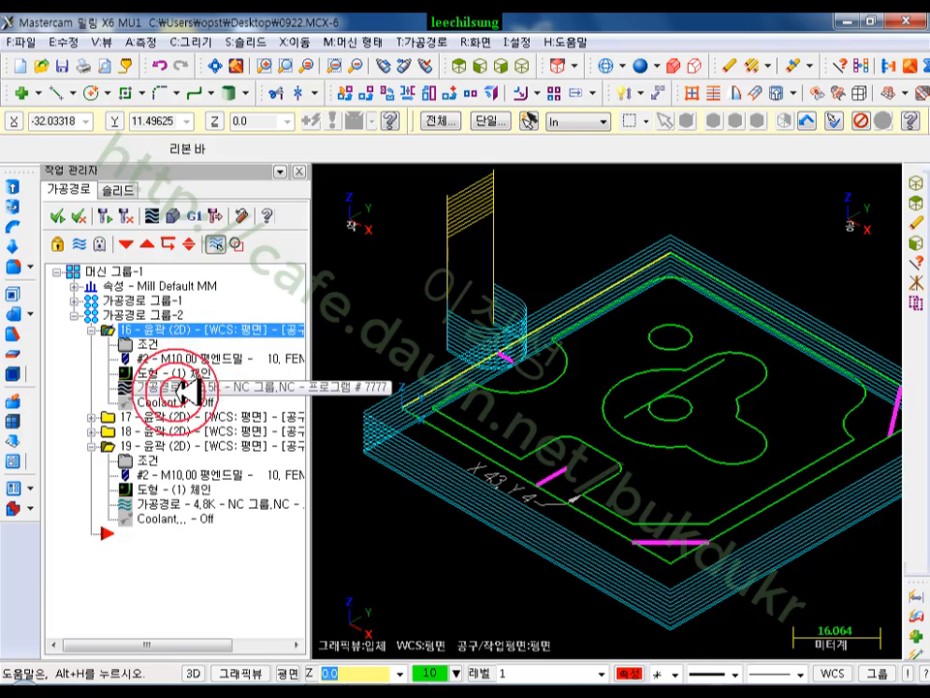
left_click_drag(595, 182, 887, 223)
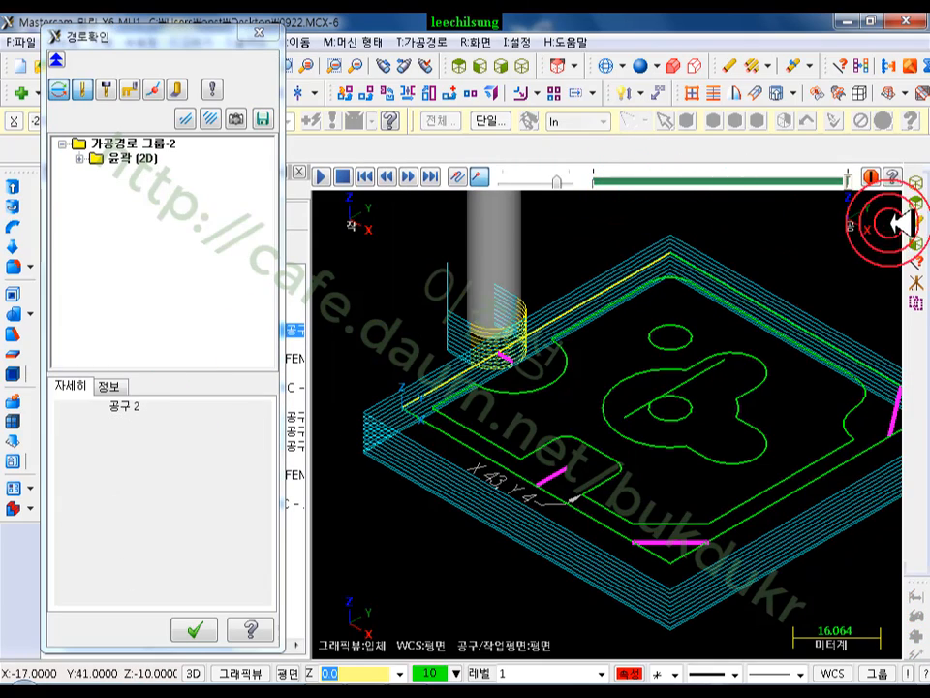
left_click(207, 627)
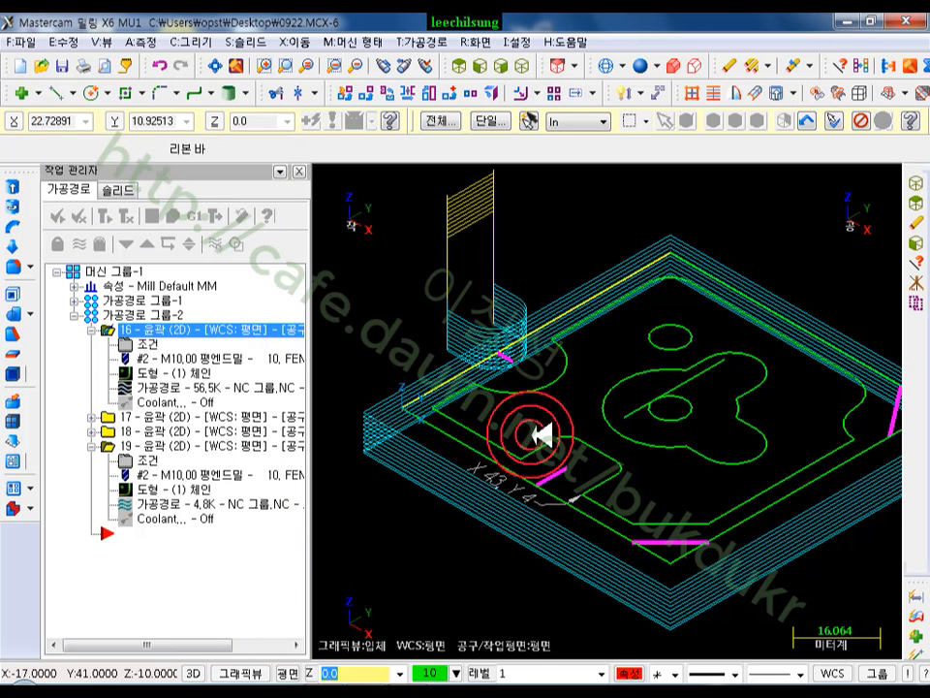
Step: Show the part in top view and post-process operation 16 to the NC file NC 그룹.NC
left_click(463, 67)
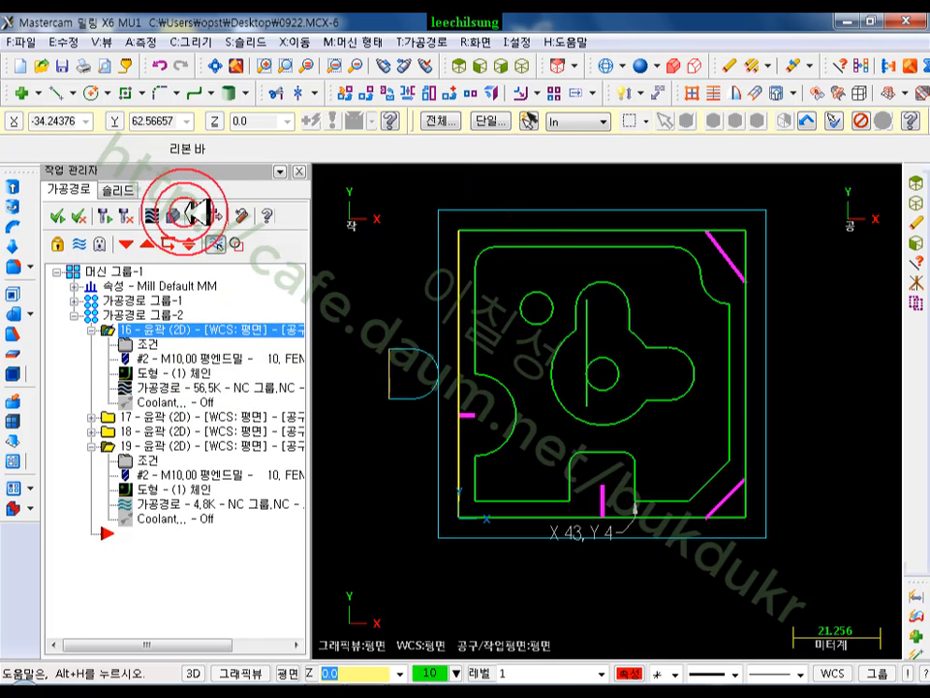
left_click(189, 211)
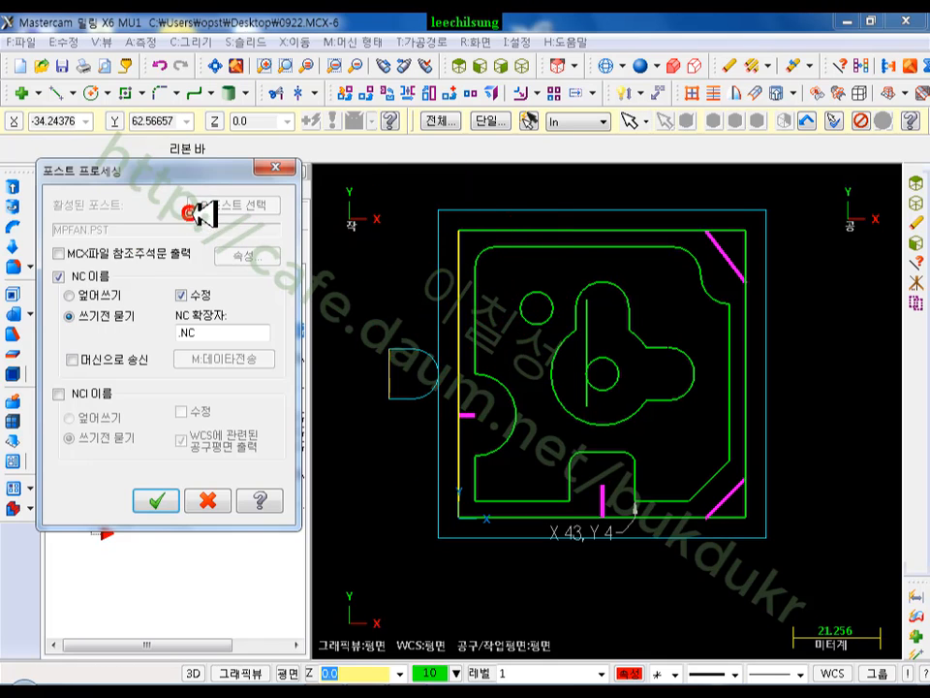
left_click(161, 499)
left_click(538, 396)
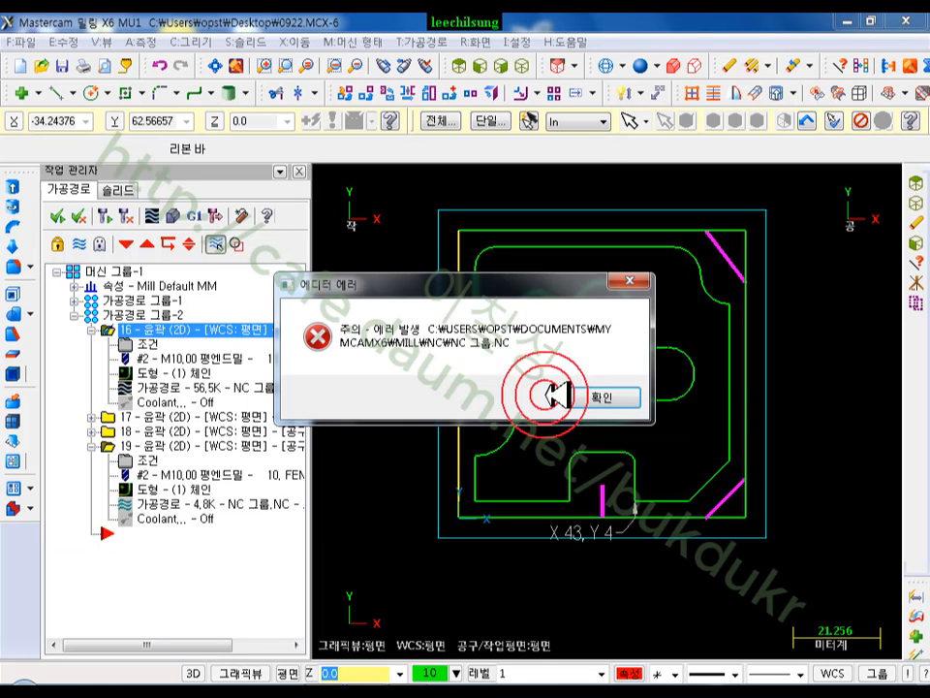
left_click(610, 398)
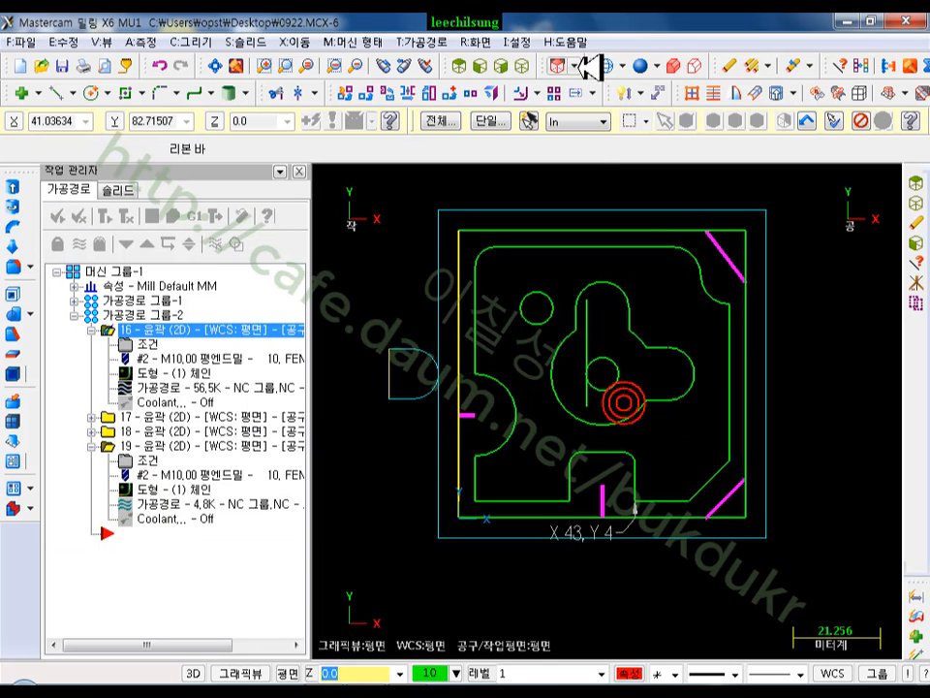
Step: Choose 기타 (other) as the editor in the start/exit (시작/종료) system configuration and browse to C:\CIMCO for the editor program
left_click(523, 42)
left_click(525, 64)
left_click(121, 408)
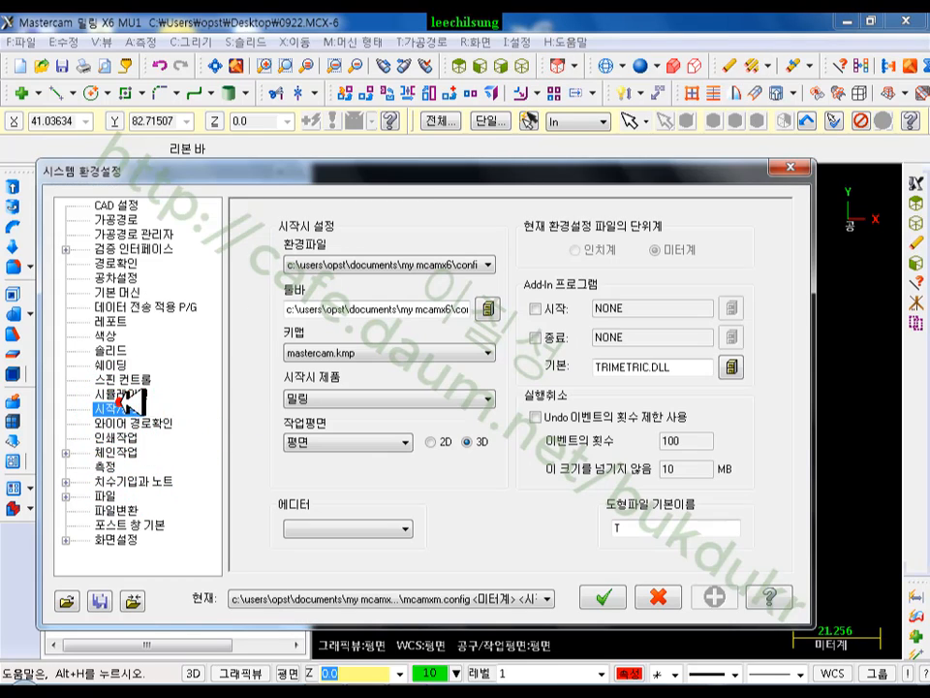
left_click(349, 528)
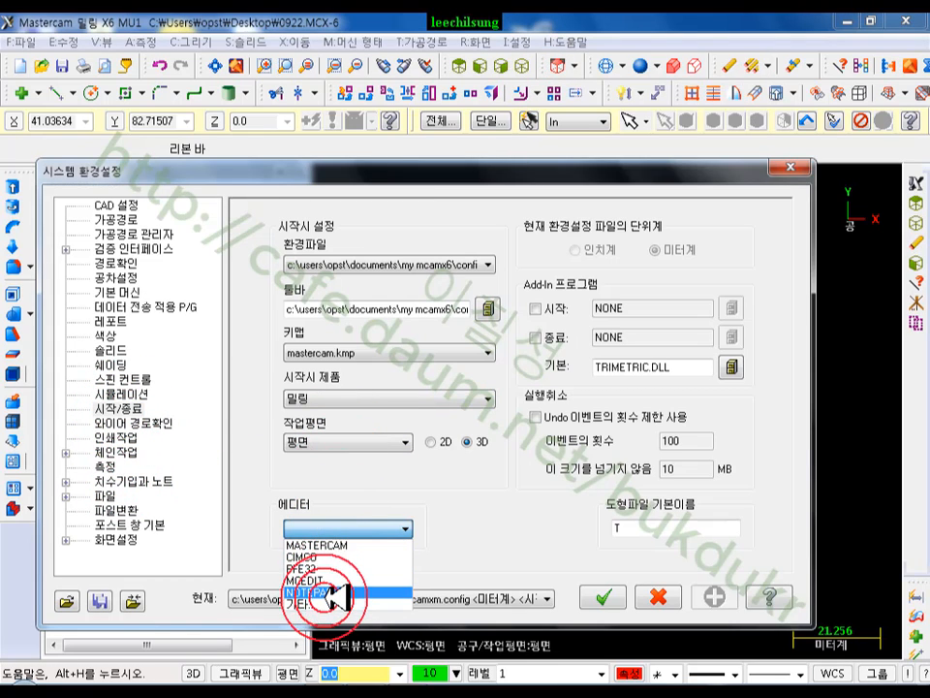
left_click(319, 601)
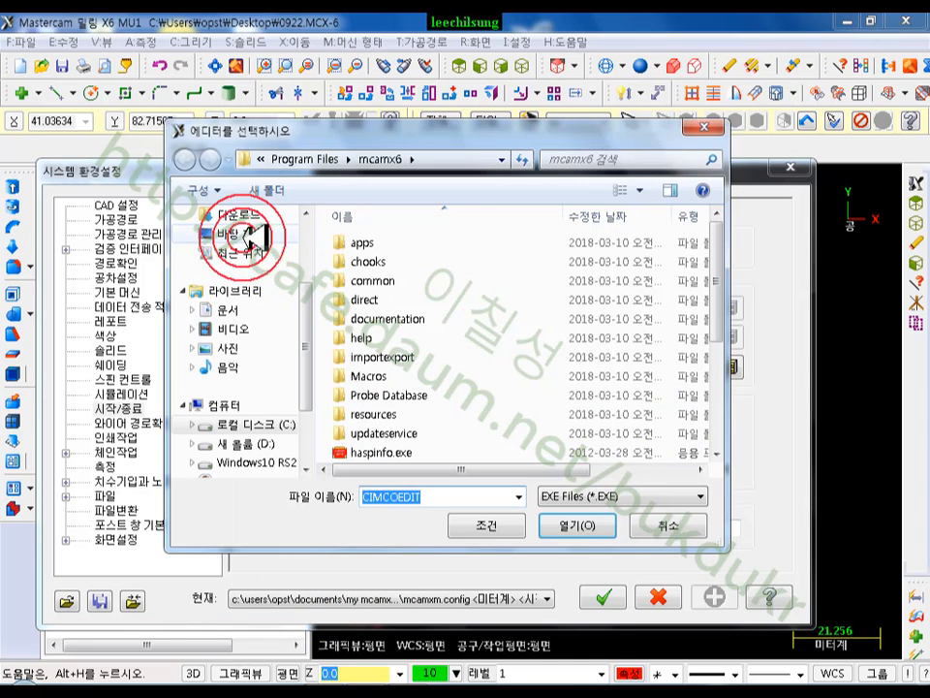
left_click(254, 426)
double_click(373, 280)
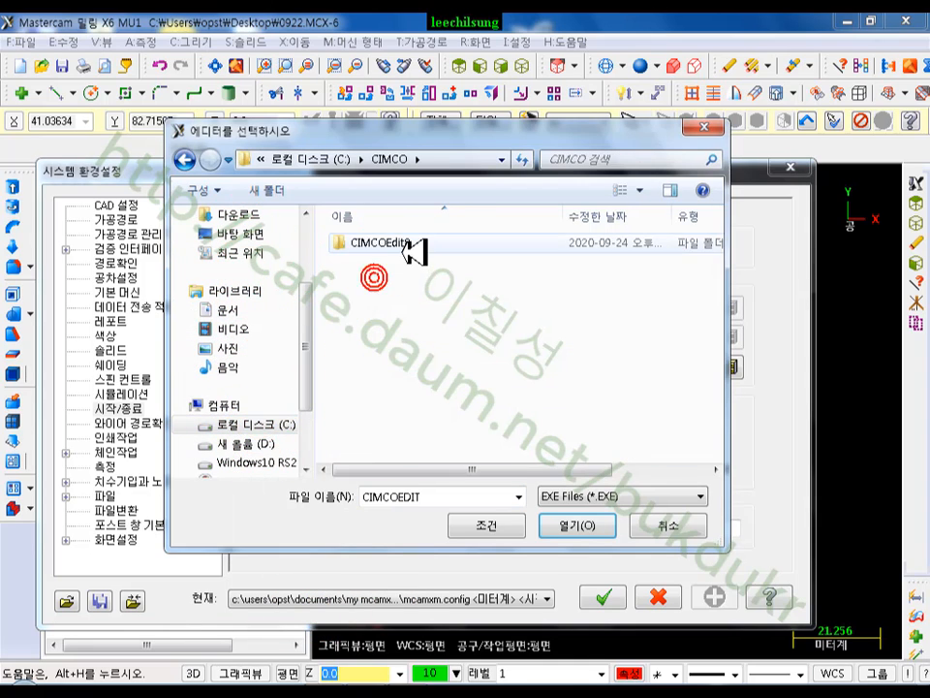
Step: Set CIMCOEdit.exe from the CIMCOEdit8 folder as the editor and save the settings to the configuration file
double_click(402, 245)
scroll(411, 387, "down", 1)
left_click(411, 450)
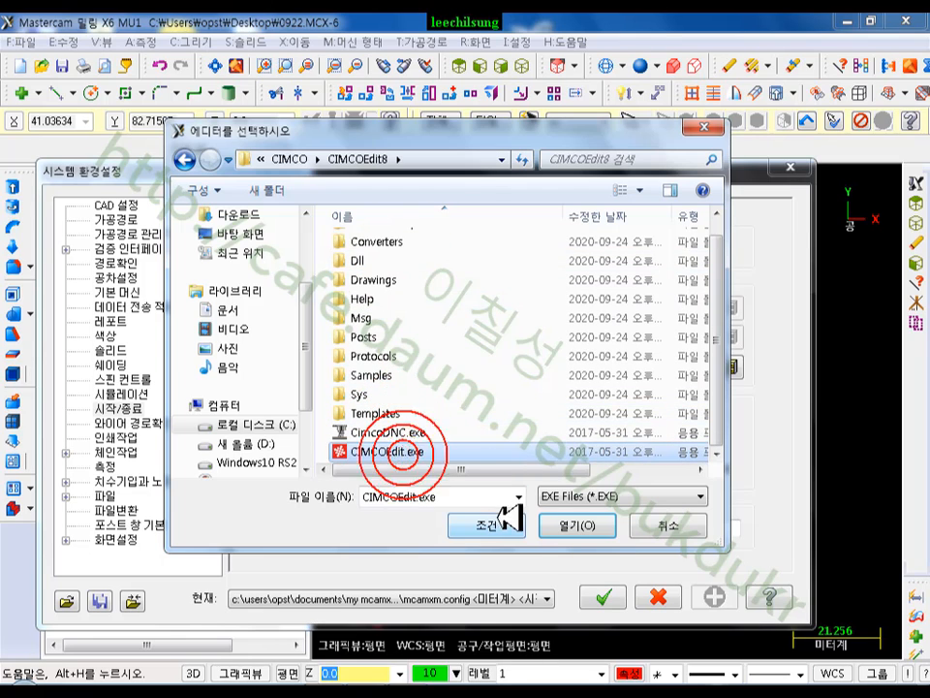
left_click(579, 524)
left_click(603, 597)
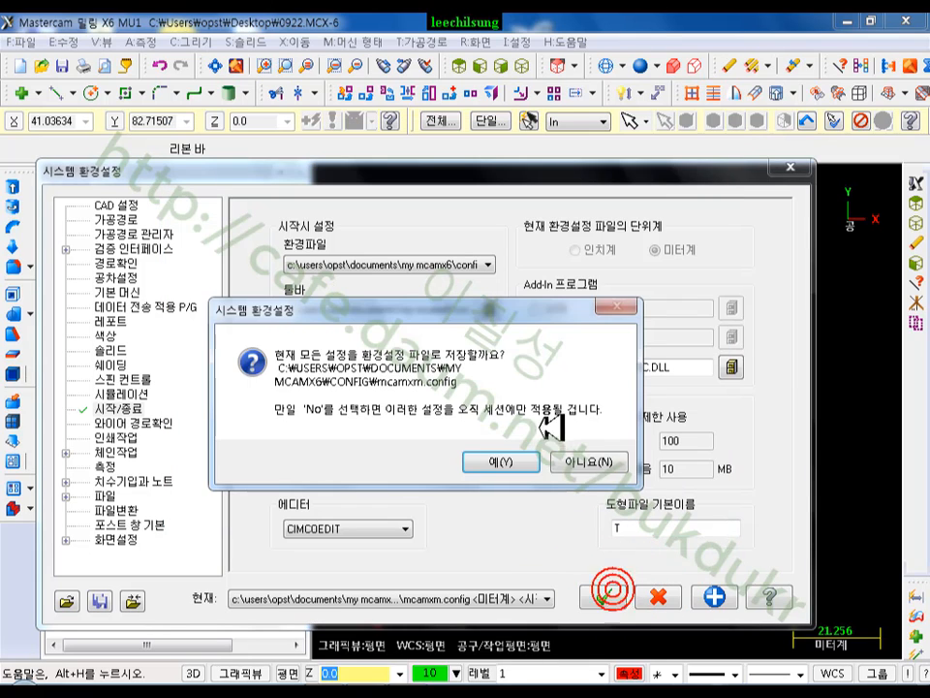
left_click(474, 459)
Step: Post-process contour operation 16 to the NC file NC 그룹.NC and look through the code in CIMCO Edit
left_click(221, 233)
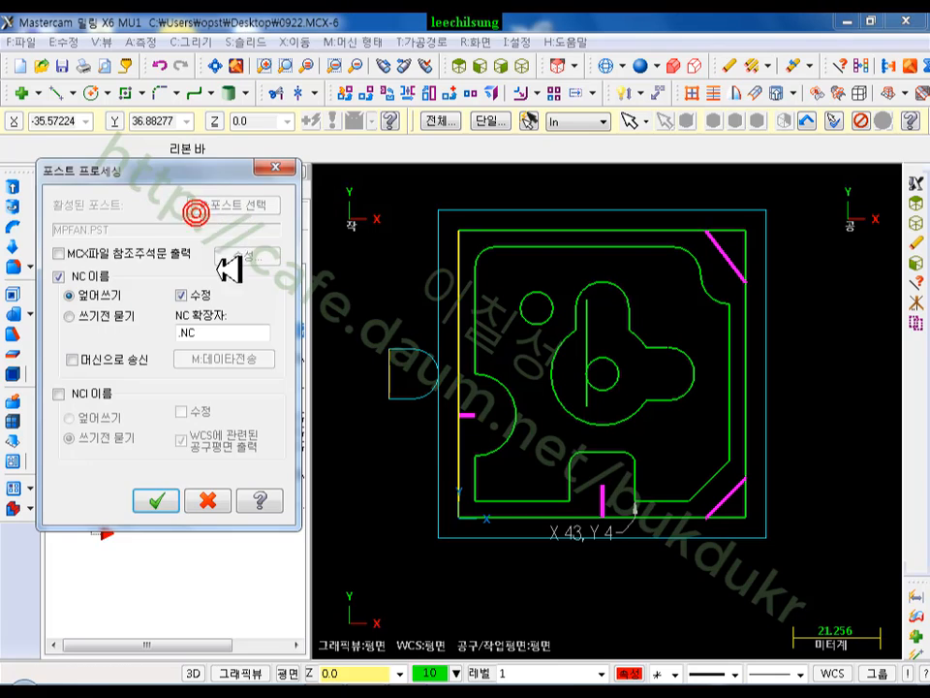
left_click(165, 499)
left_click(535, 405)
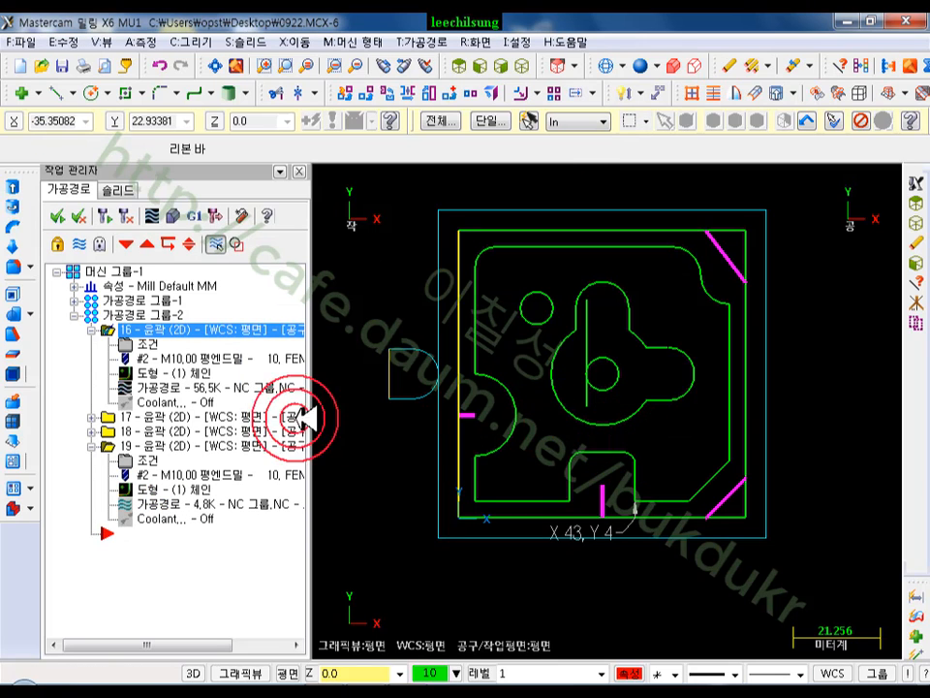
scroll(482, 341, "down", 5)
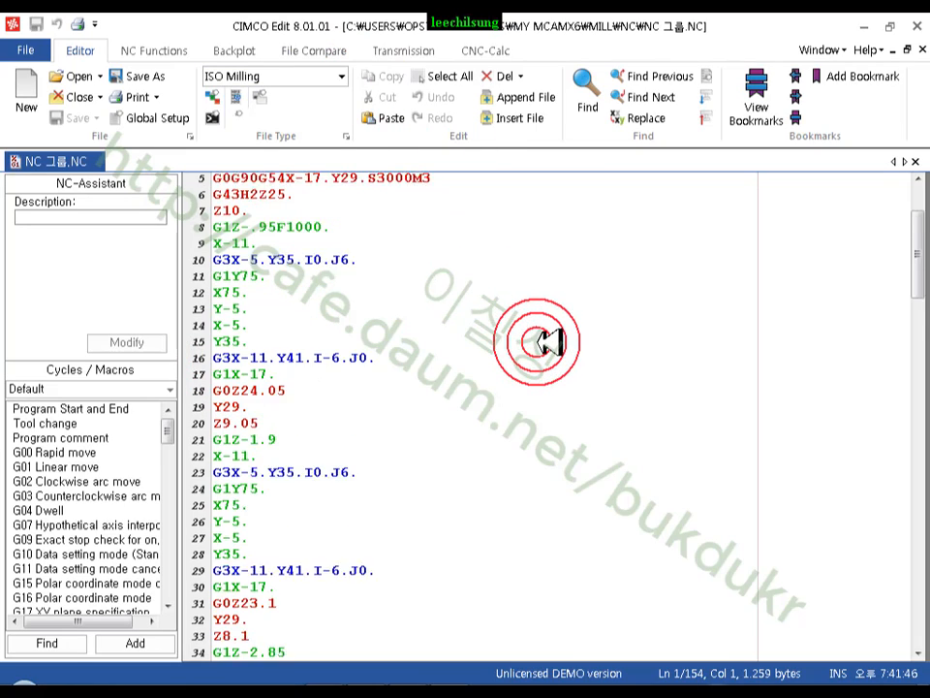
scroll(524, 337, "up", 5)
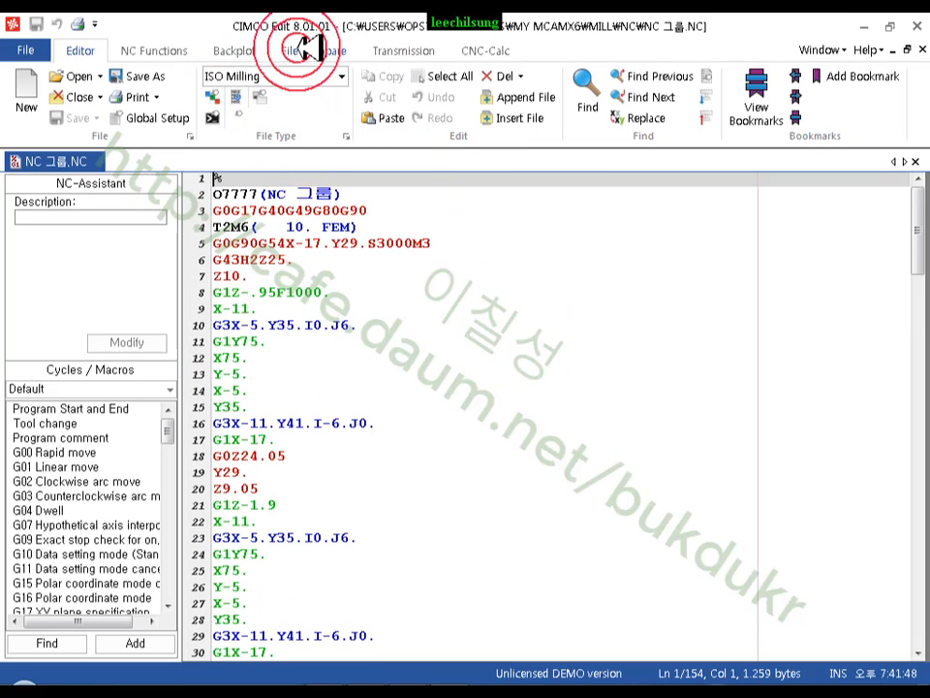
Step: Open a backplot of the NC program to display its toolpath in 3D
left_click(237, 50)
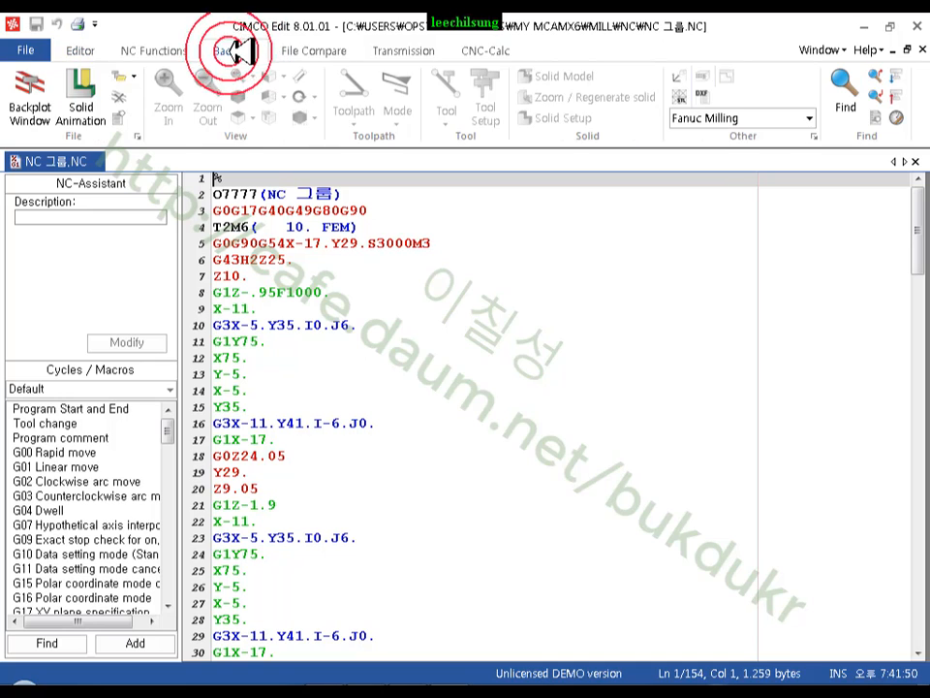
left_click(31, 85)
left_click(562, 417)
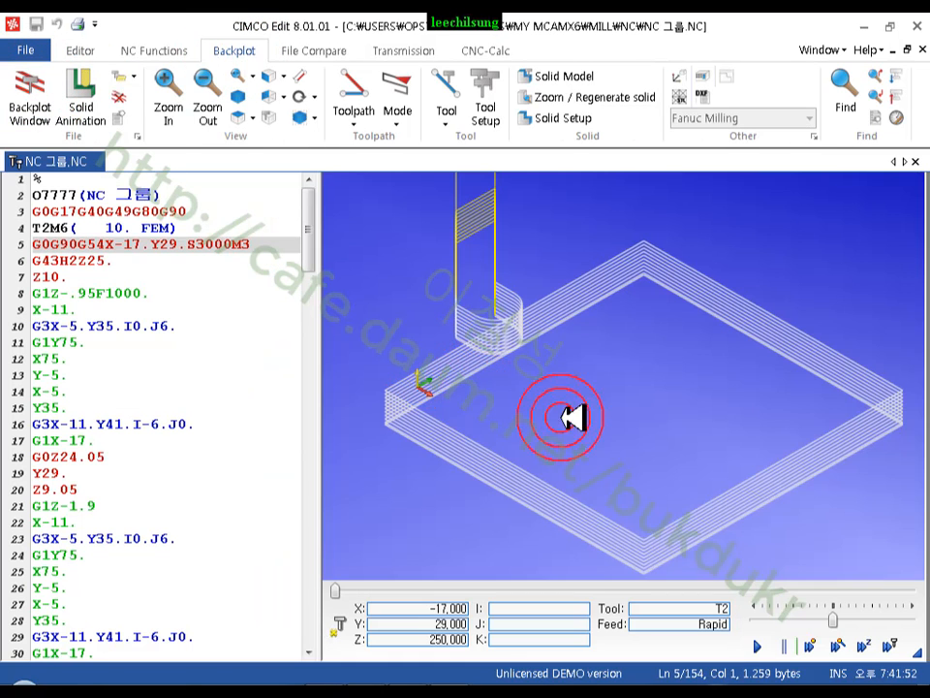
scroll(614, 395, "down", 2)
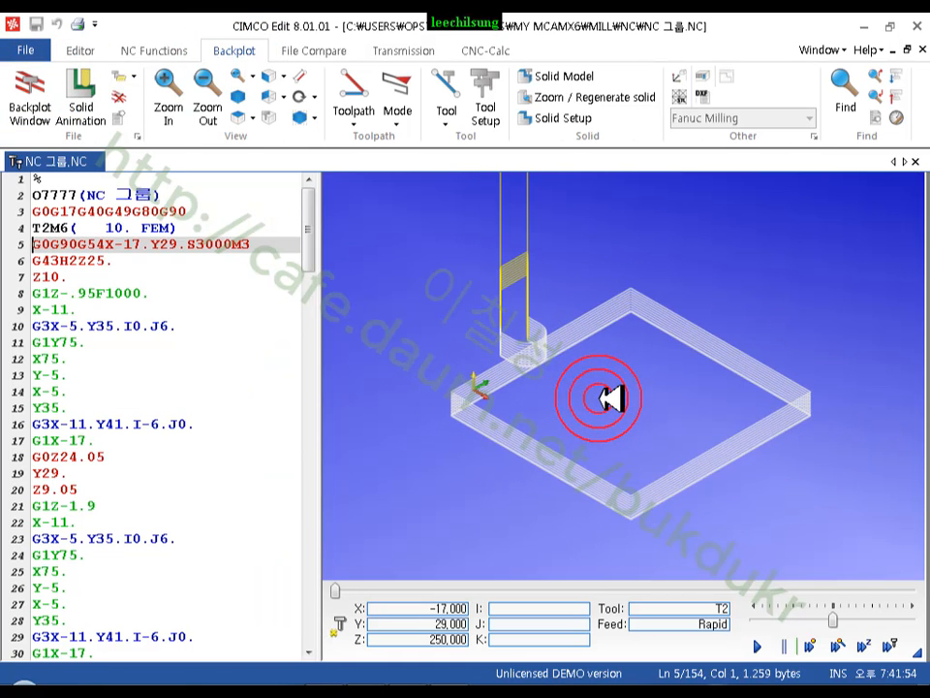
left_click_drag(611, 397, 641, 401)
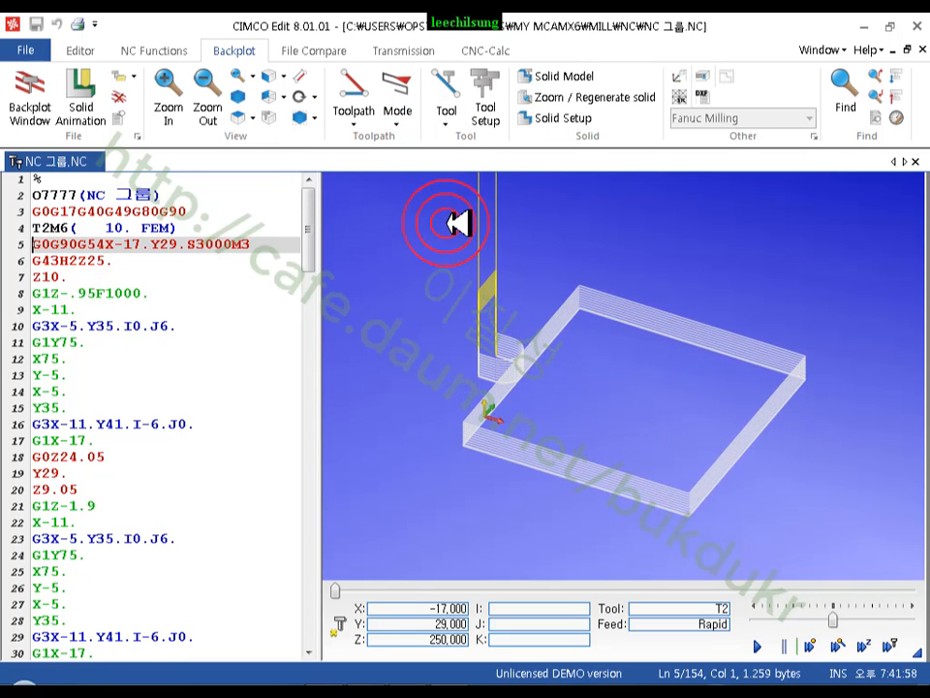
Step: Examine the backplotted square contour toolpath and its lead-in from several distances and angles
left_click(213, 207)
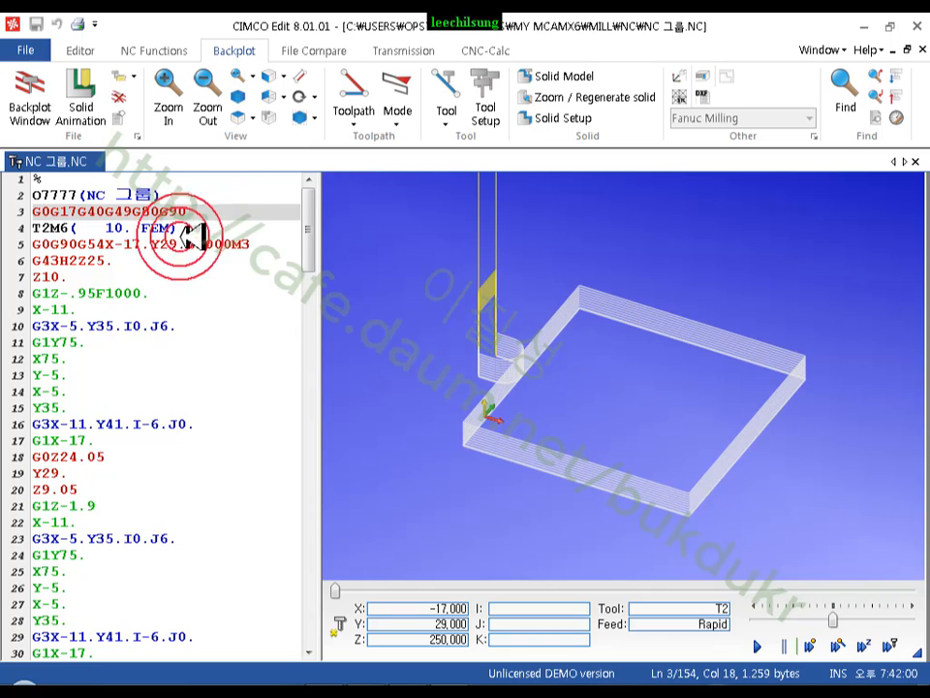
scroll(555, 412, "up", 5)
scroll(556, 412, "down", 5)
scroll(556, 412, "up", 2)
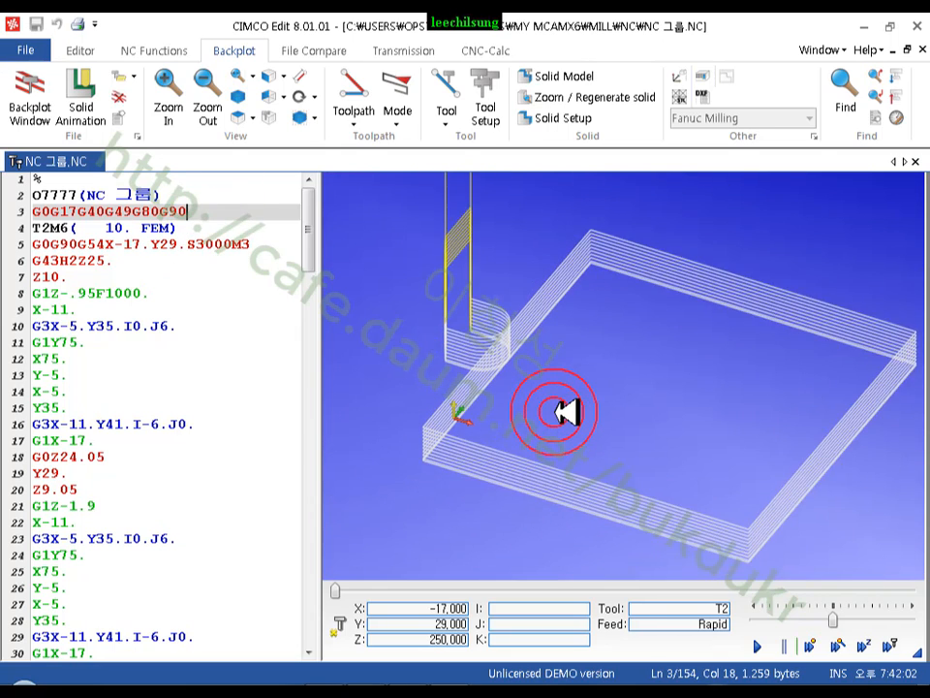
scroll(593, 389, "up", 4)
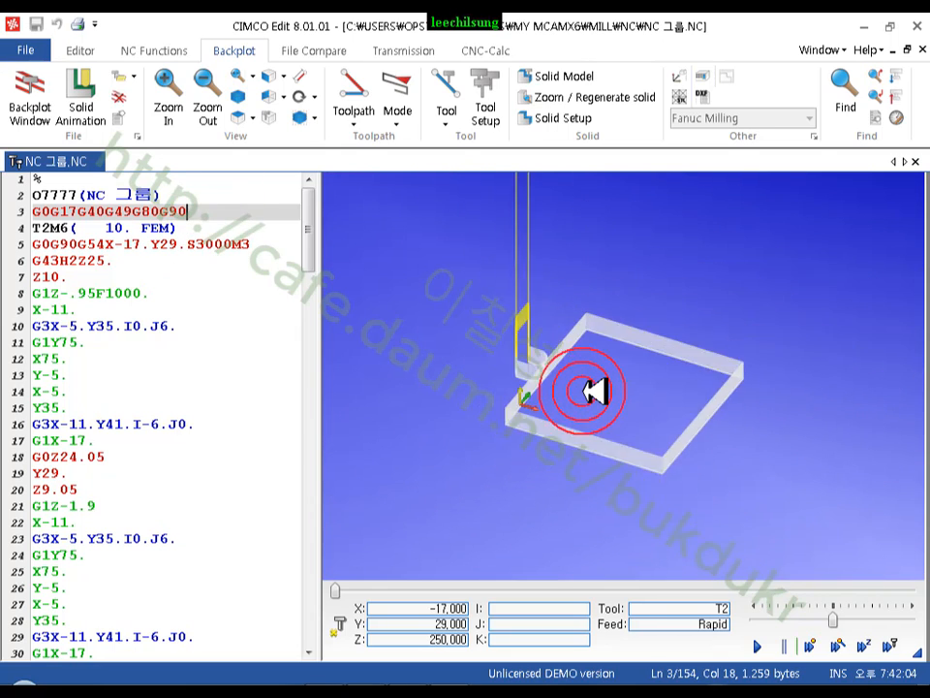
scroll(595, 391, "down", 4)
left_click_drag(639, 366, 671, 299)
scroll(668, 374, "up", 2)
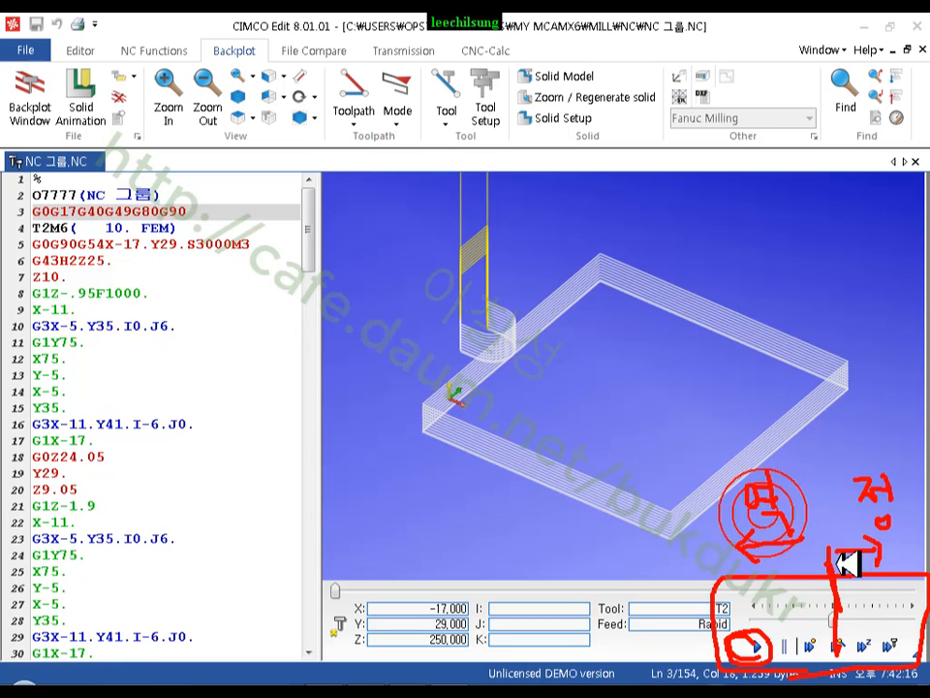
Step: Run the backplot simulation through to the end of the NC program
right_click(539, 531)
left_click(589, 520)
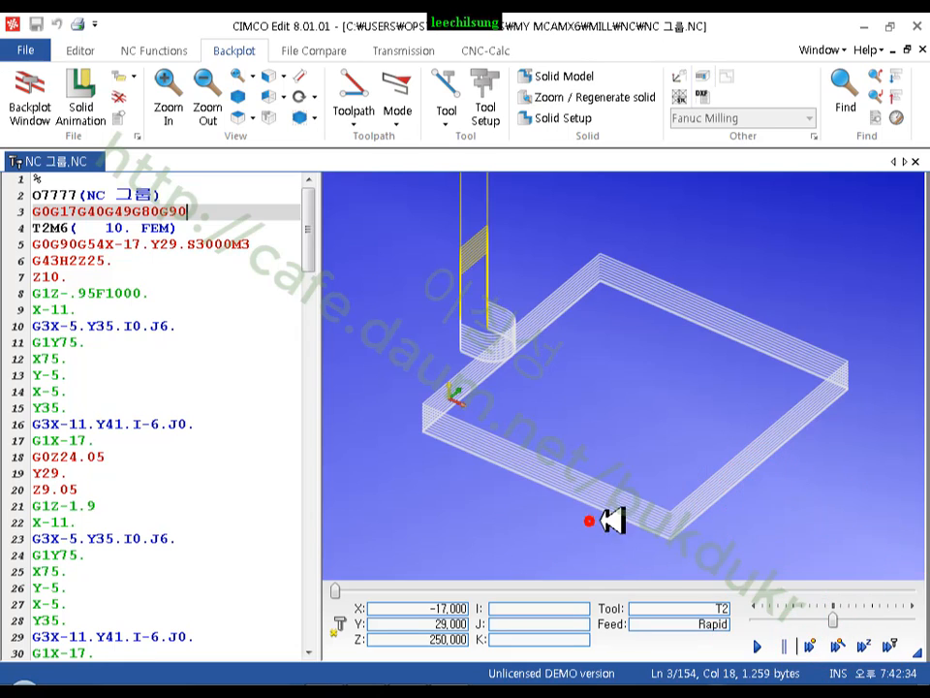
left_click_drag(834, 619, 892, 613)
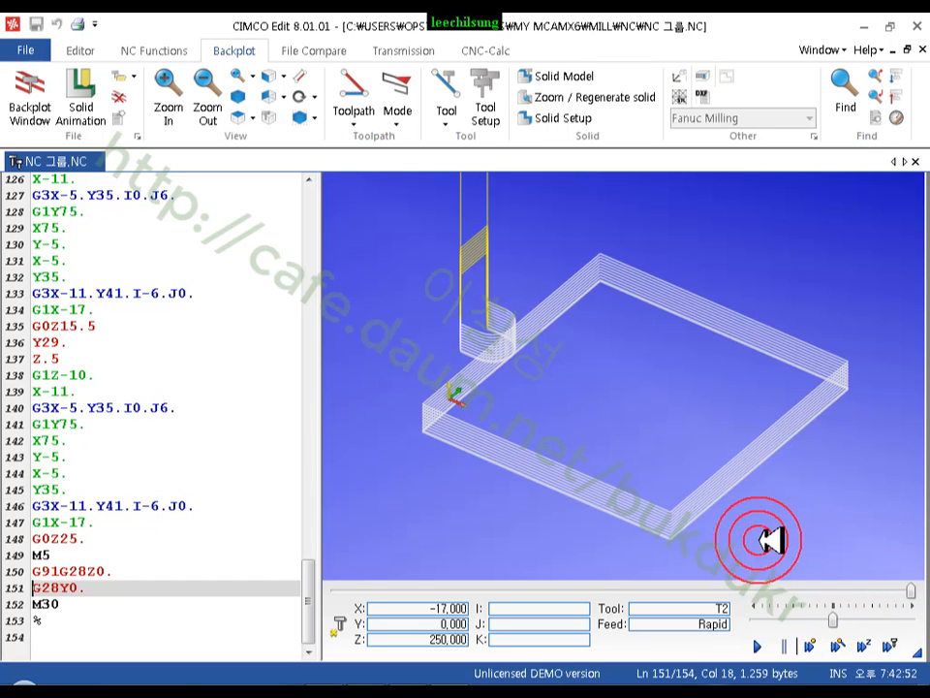
scroll(571, 438, "up", 2)
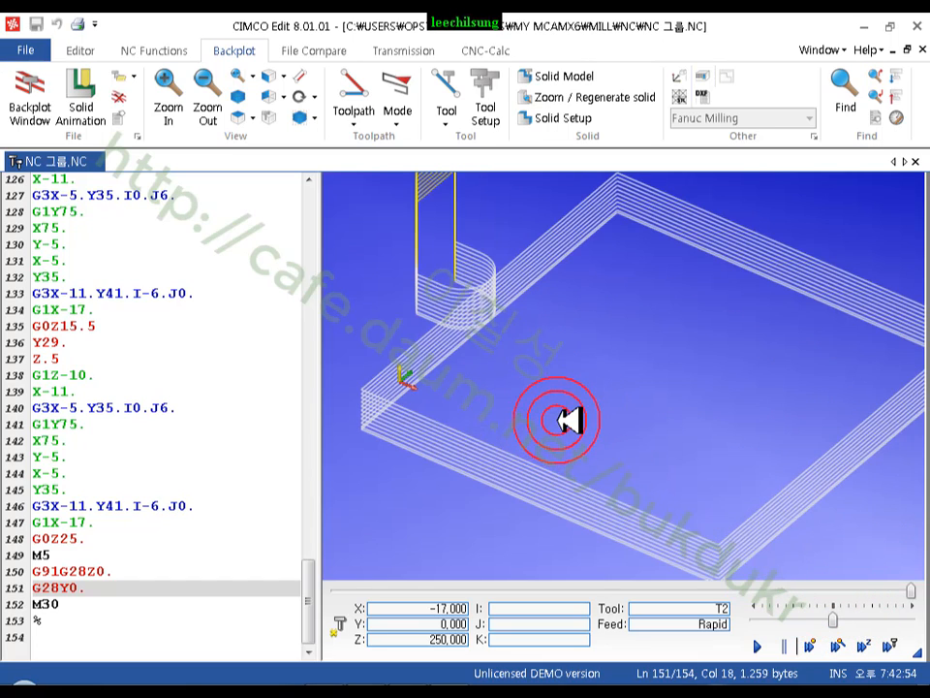
scroll(572, 416, "down", 1)
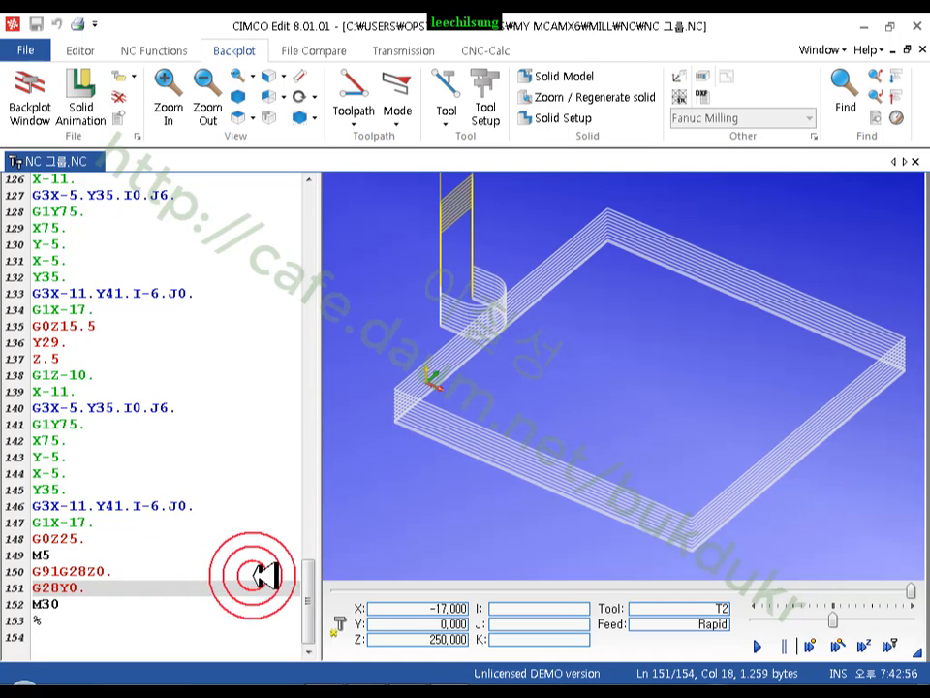
Step: Return to the start of the program and highlight lines 7 to 20 to review the first depth pass
left_click_drag(308, 593, 295, 204)
left_click(113, 260)
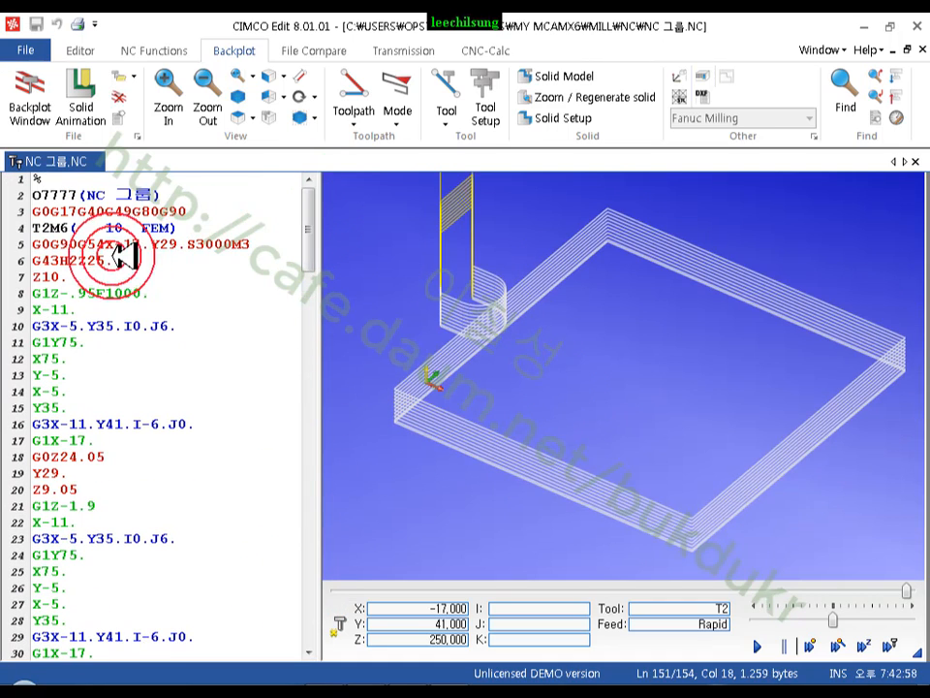
left_click_drag(37, 277, 188, 484)
scroll(228, 369, "down", 3)
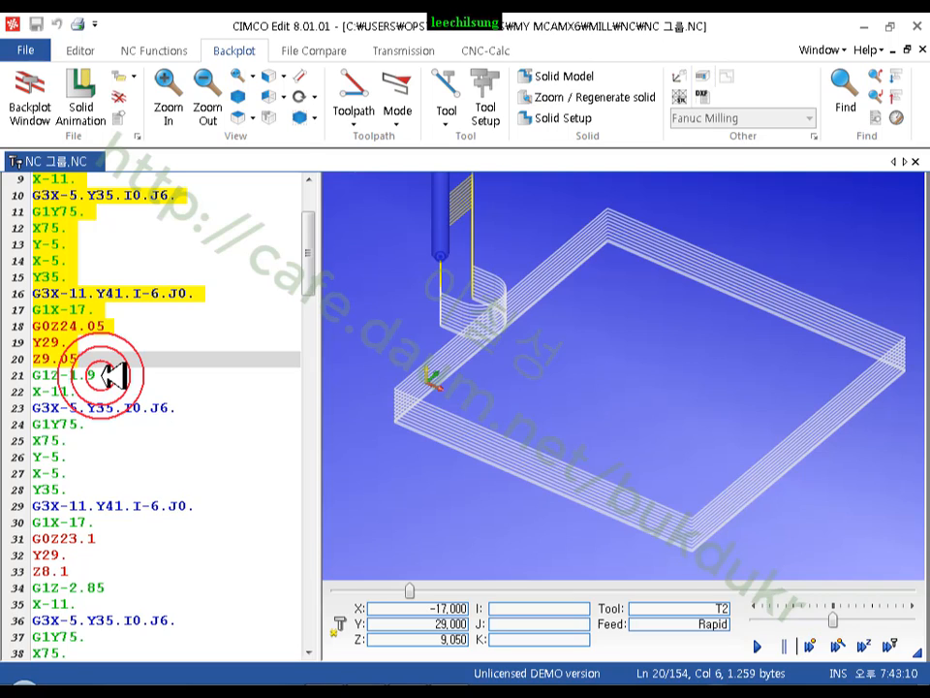
scroll(126, 375, "up", 2)
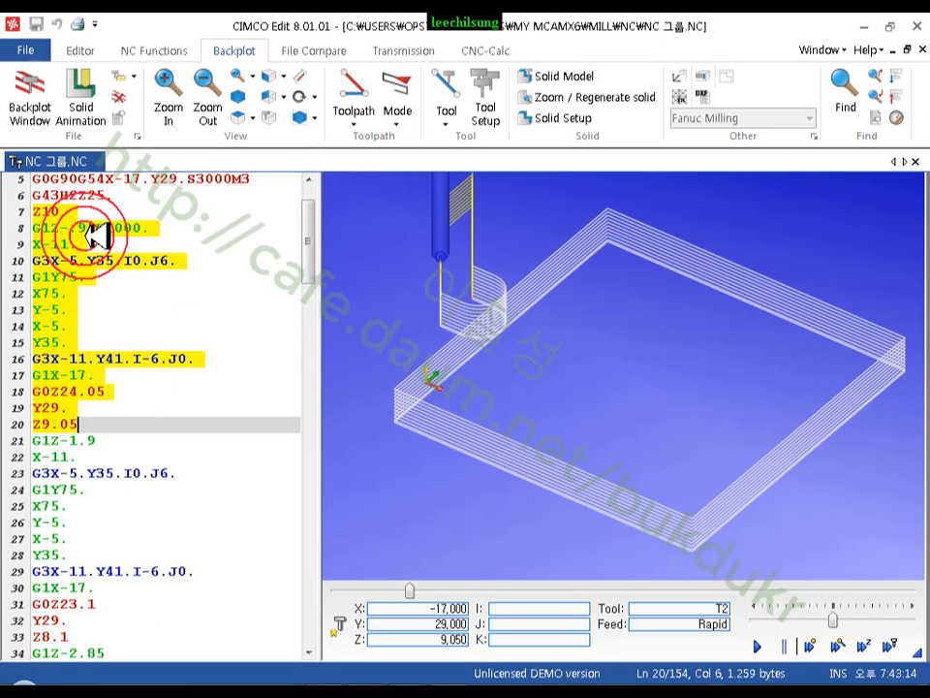
Step: Step to the G1Z-1.9 line and highlight lines 22 to 33 to compare the second depth pass
left_click(104, 440)
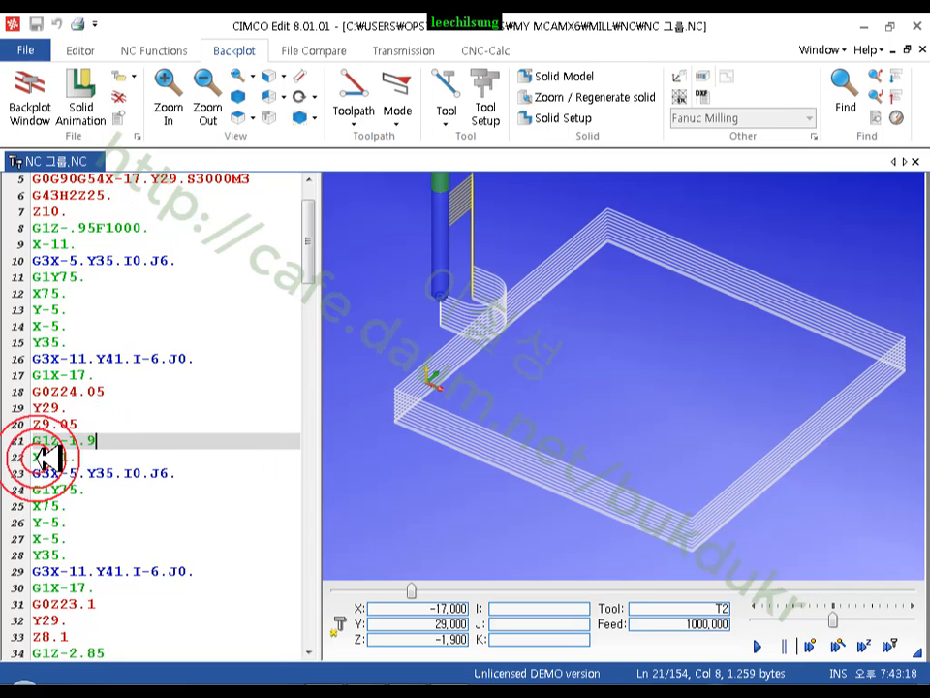
left_click_drag(47, 457, 174, 481)
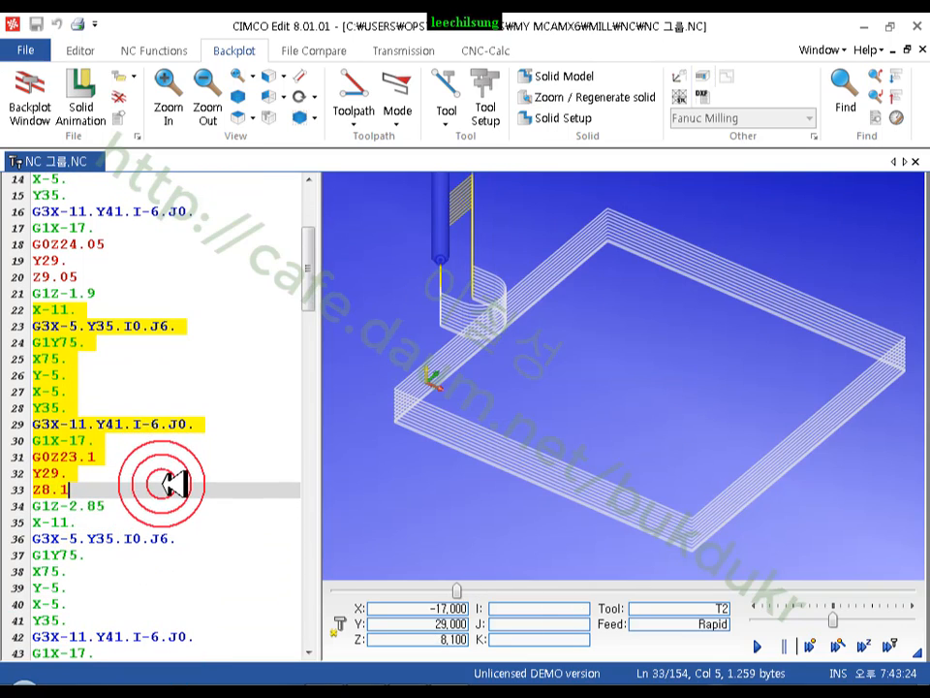
scroll(202, 491, "up", 1)
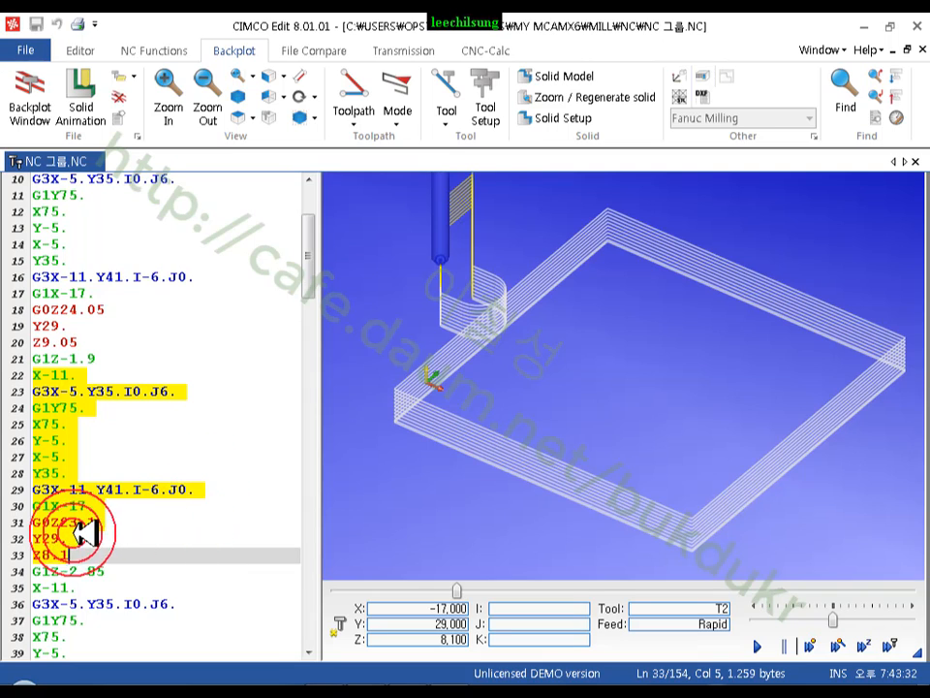
left_click_drag(79, 536, 39, 380)
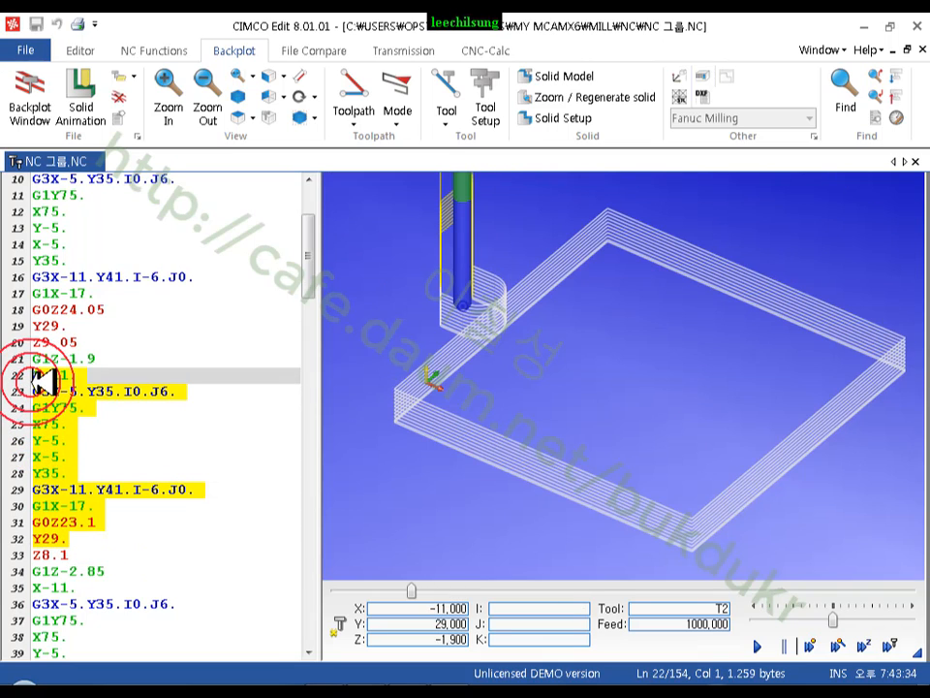
left_click(198, 316)
left_click(610, 538)
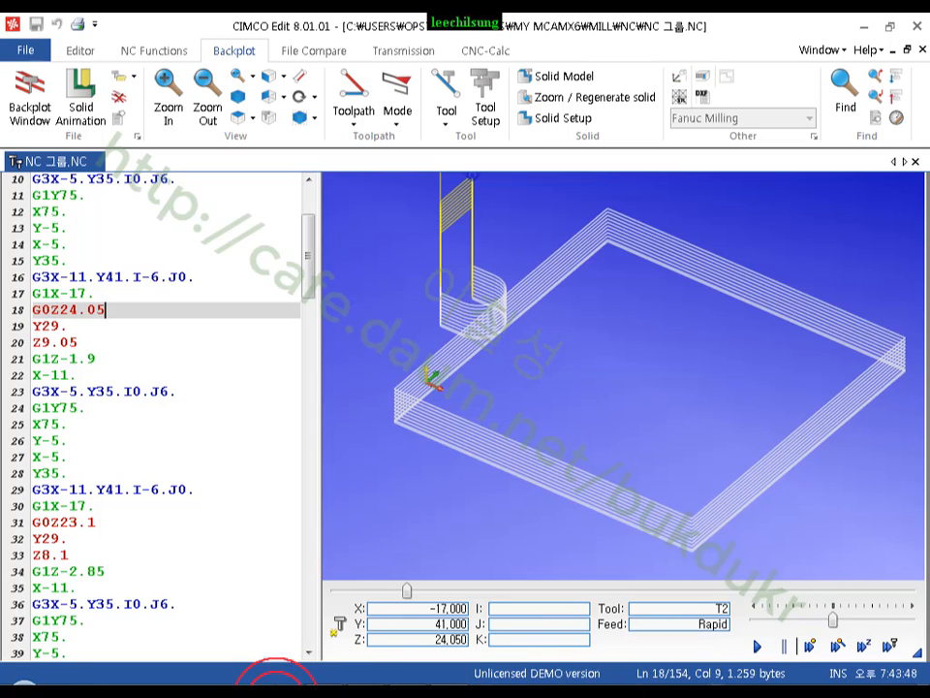
mouse_move(604, 686)
left_mouse_down()
mouse_move(737, 634)
mouse_move(788, 678)
left_mouse_up()
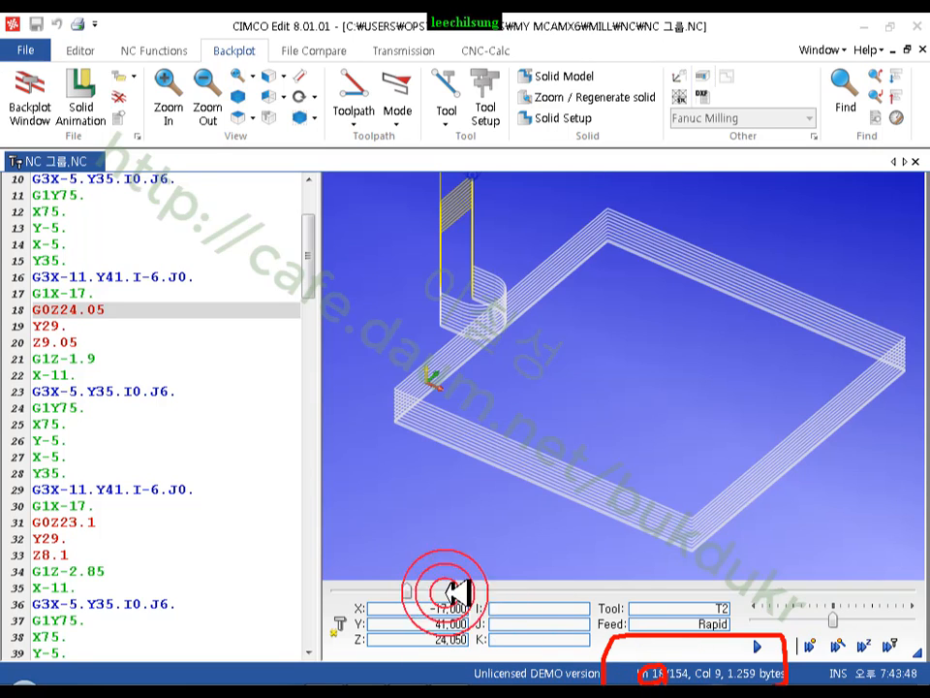
right_click(447, 376)
left_click(505, 575)
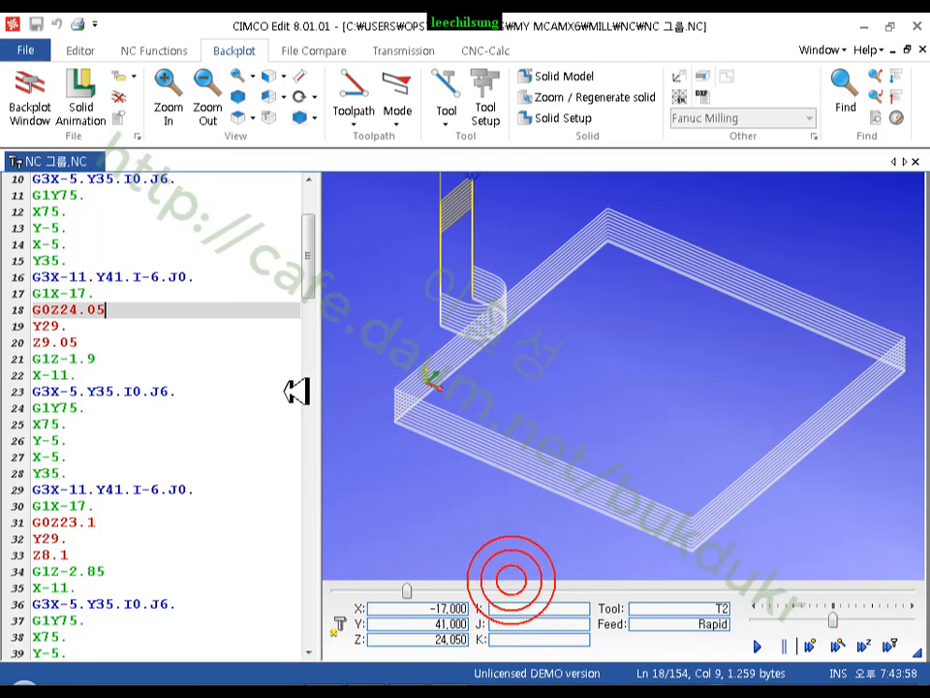
Step: Switch back to Mastercam, enable the subprogram option in contour operation 16's depth cuts, and regenerate its toolpath
left_click(865, 26)
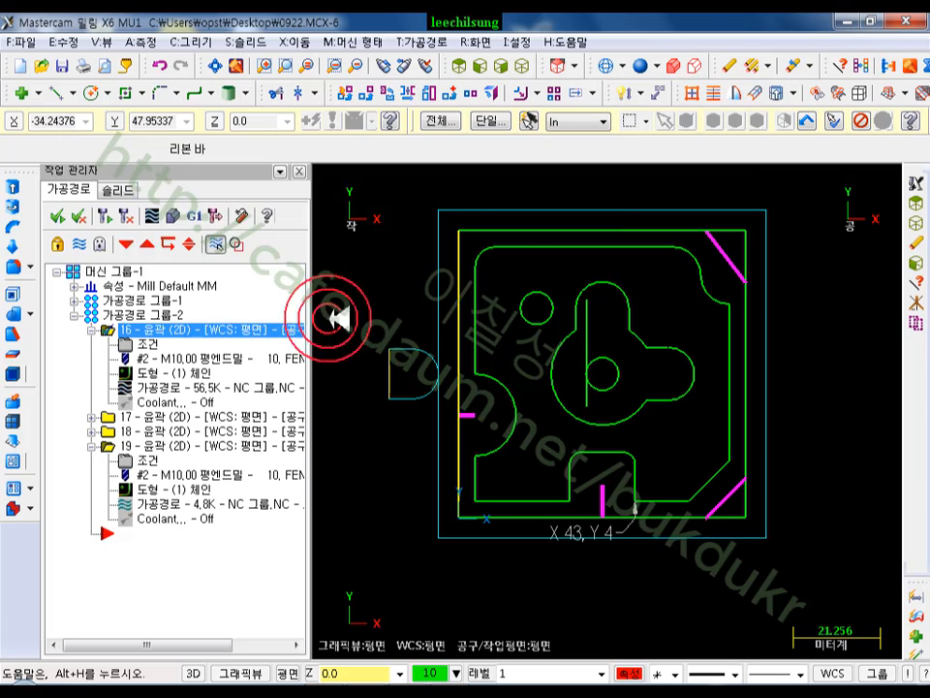
left_click(146, 344)
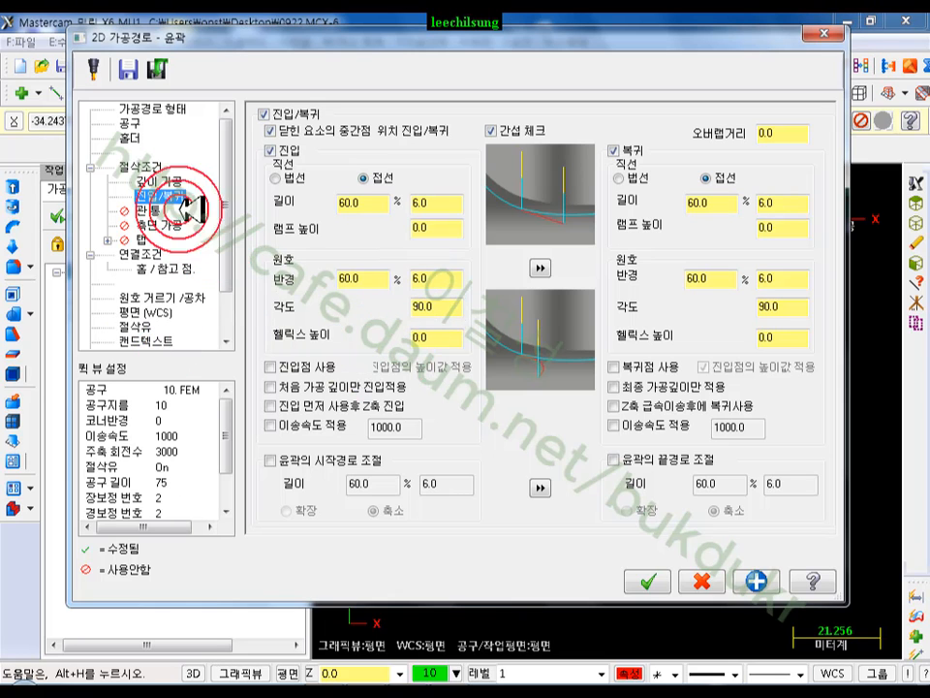
left_click(155, 166)
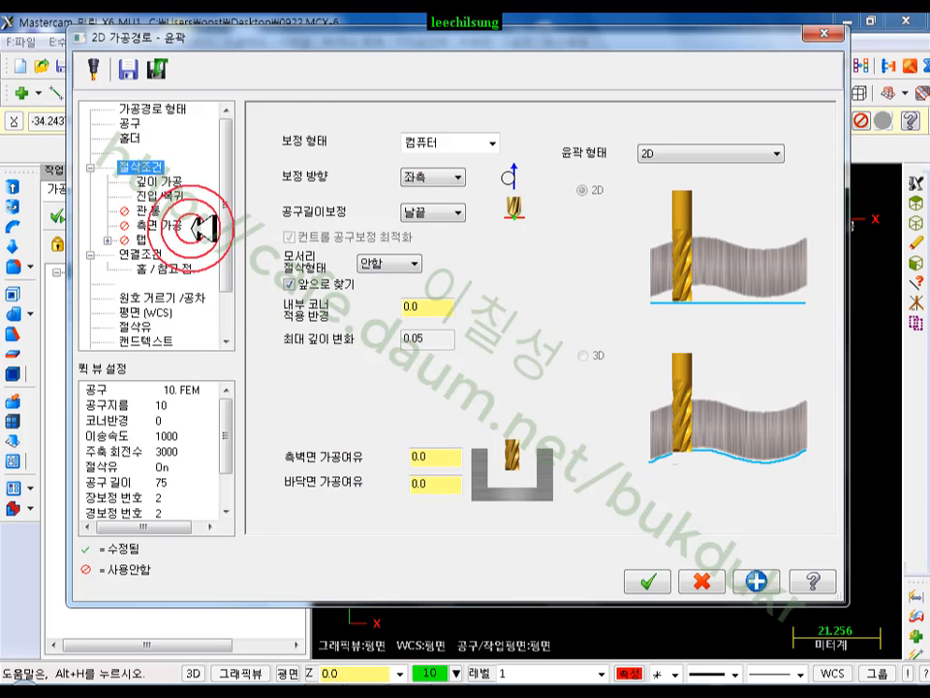
left_click(158, 181)
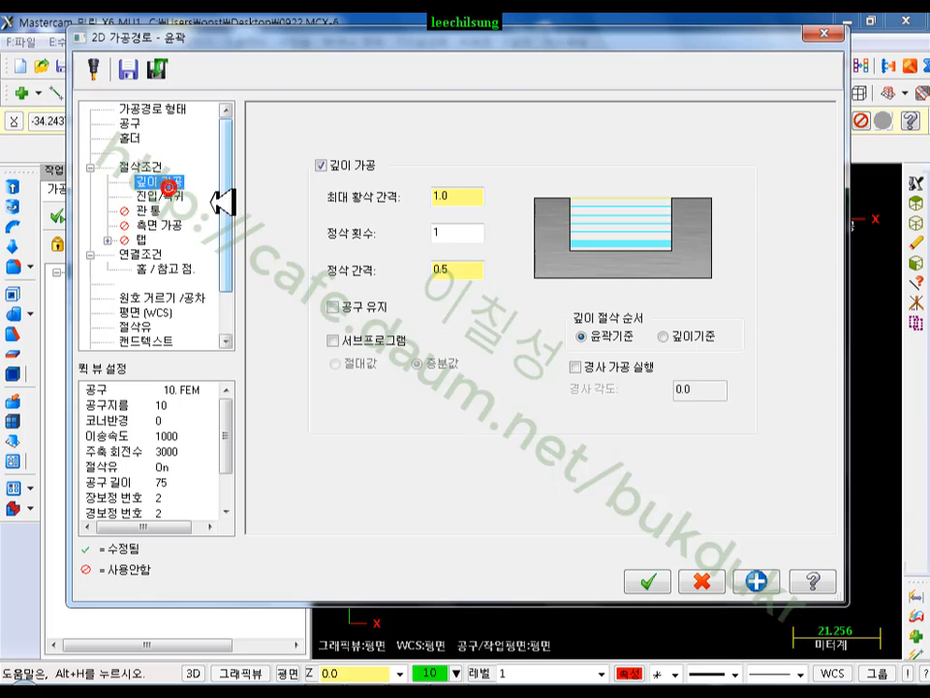
left_click(334, 340)
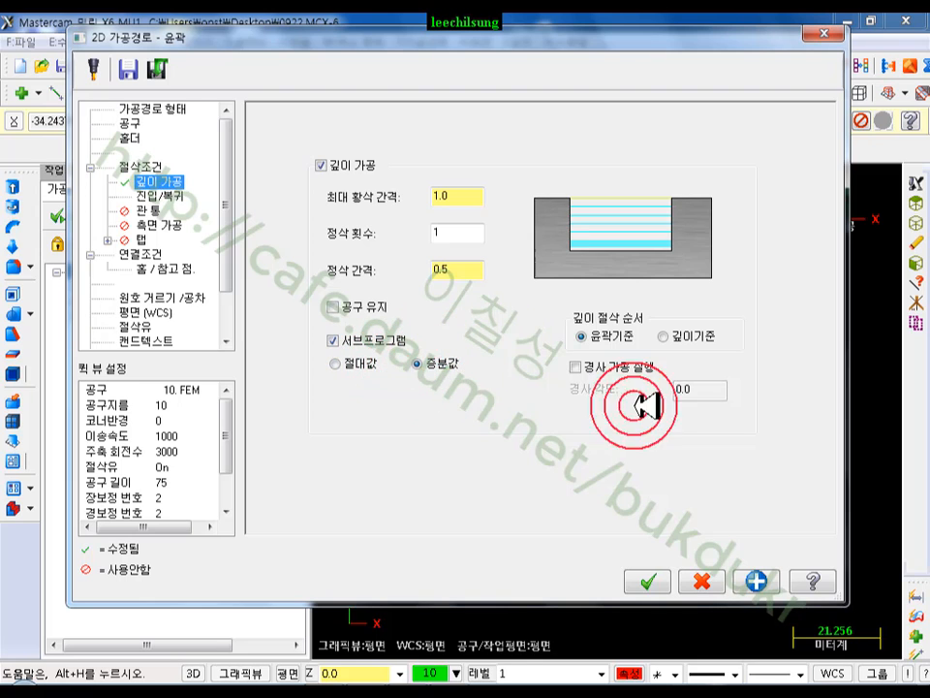
left_click(647, 581)
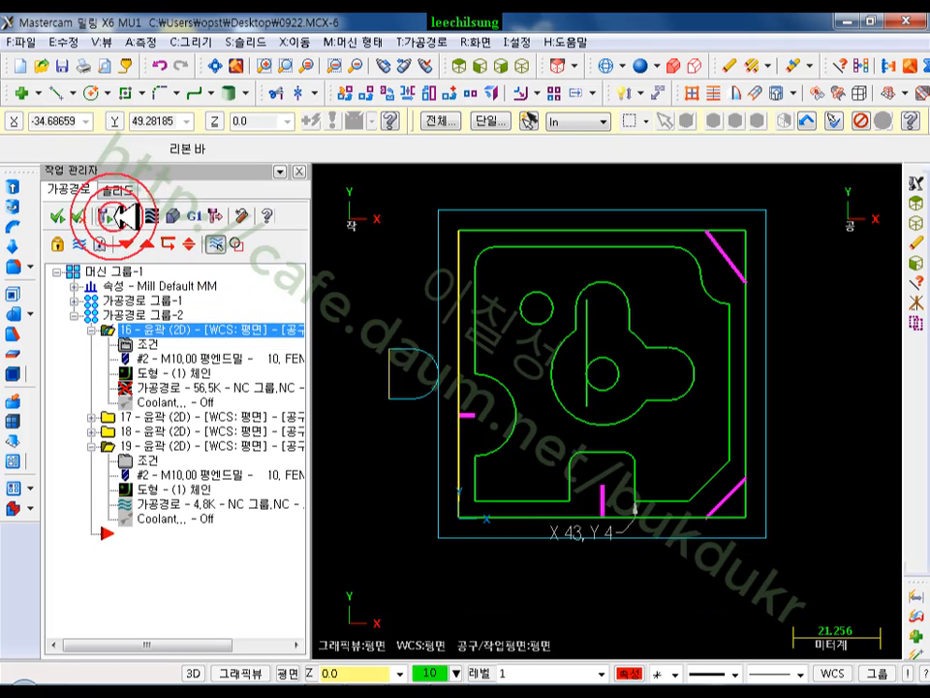
left_click(504, 65)
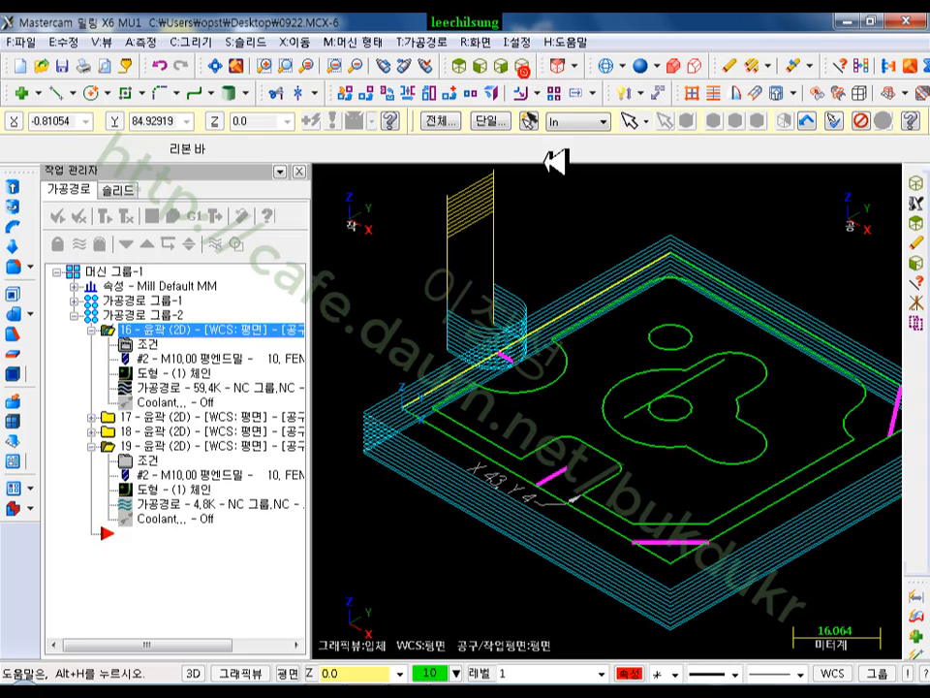
Step: Post contour operation 16 and save the NC program as 222 in the NC folder
left_click(196, 216)
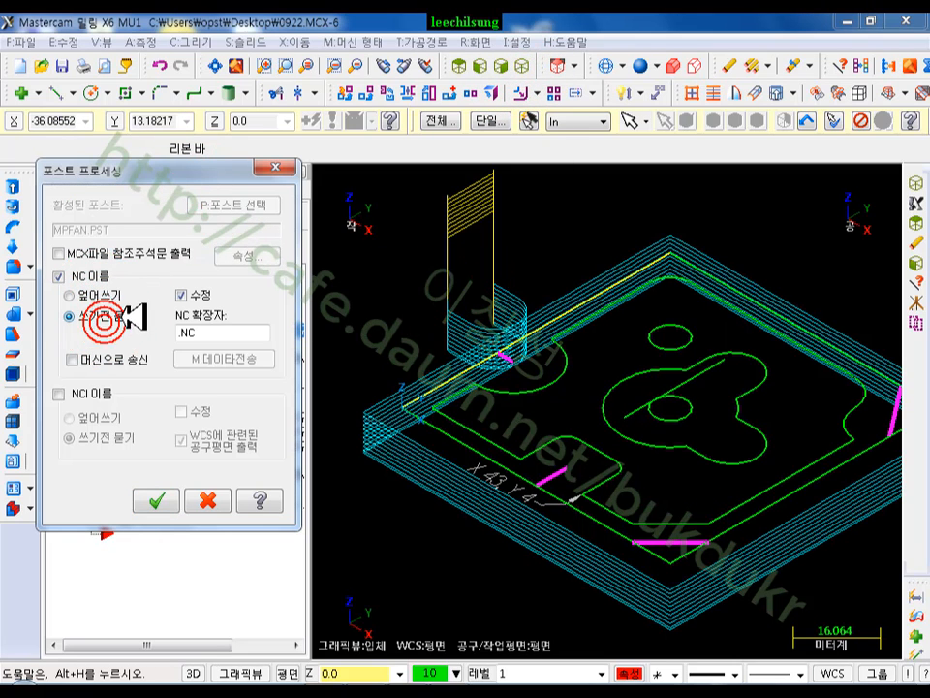
left_click(156, 499)
left_click(546, 402)
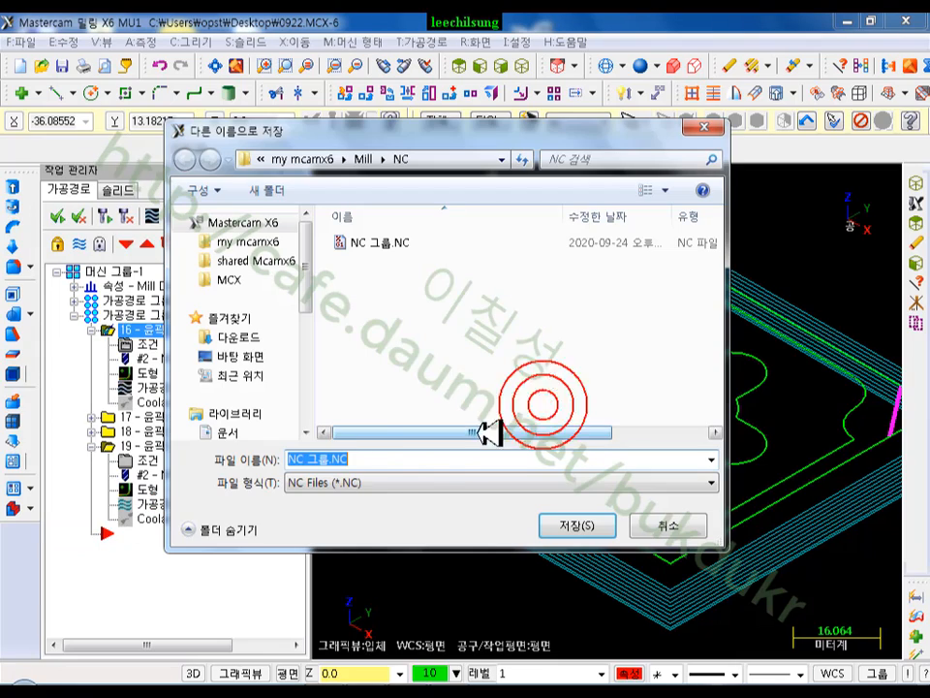
type("222")
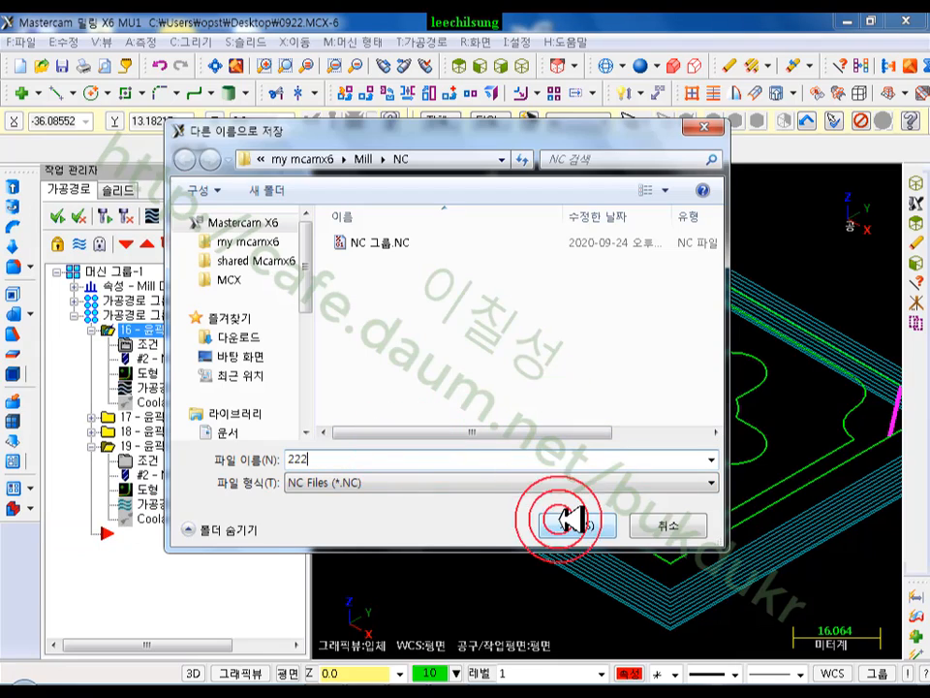
left_click(572, 523)
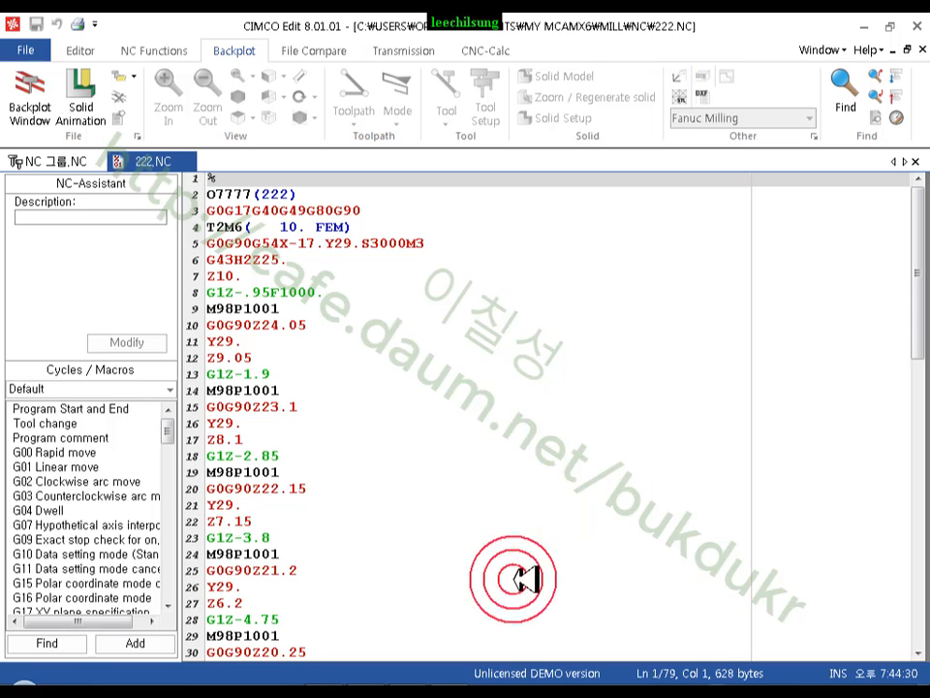
Step: Open the backplot of 222.NC in isometric view after rotating the NC 그룹.NC backplot for reference
left_click(60, 162)
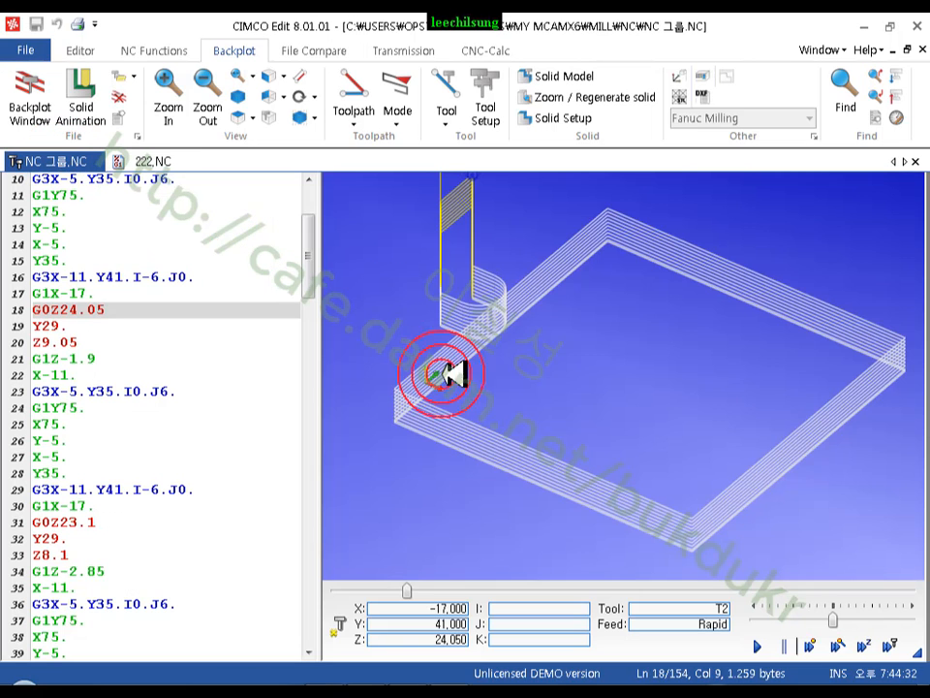
left_click_drag(436, 375, 544, 316)
left_click(155, 161)
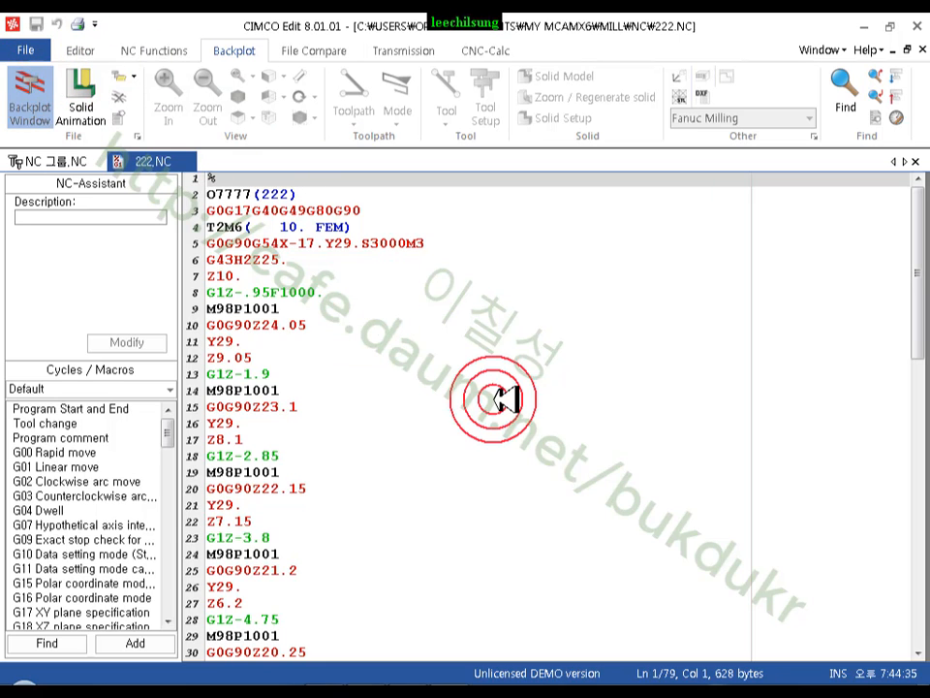
left_click(243, 102)
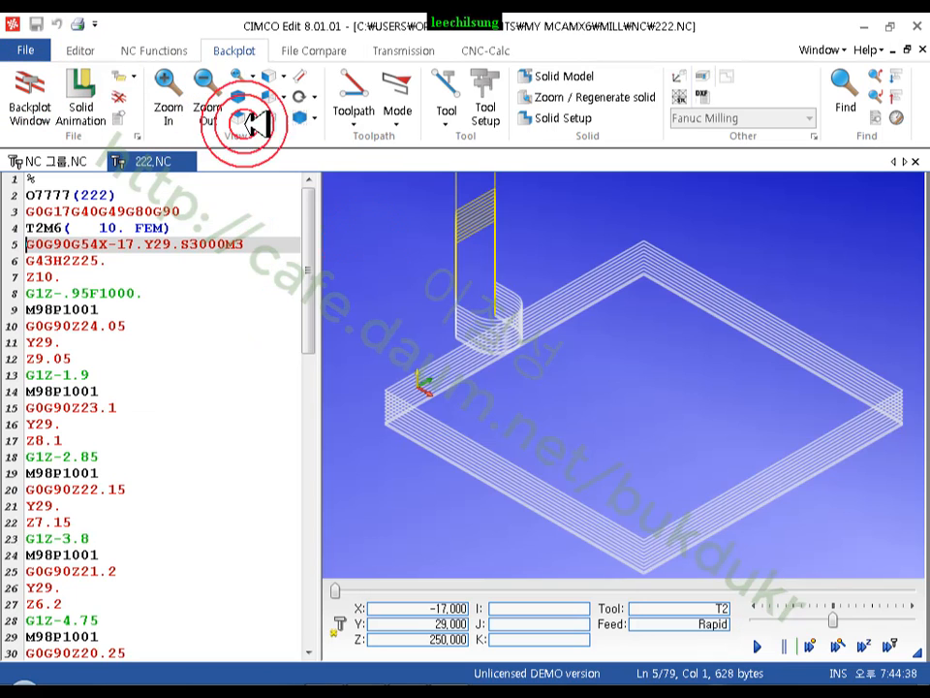
scroll(691, 310, "down", 2)
scroll(565, 361, "up", 1)
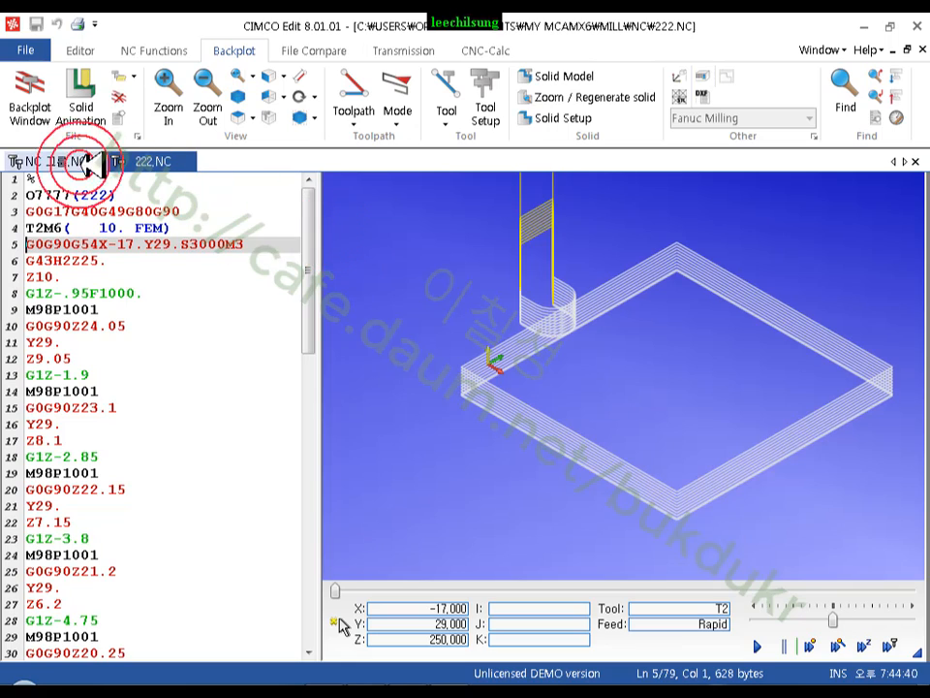
Step: Alternate between NC 그룹.NC and 222.NC to compare their code and backplotted toolpaths
left_click(87, 161)
left_click(150, 161)
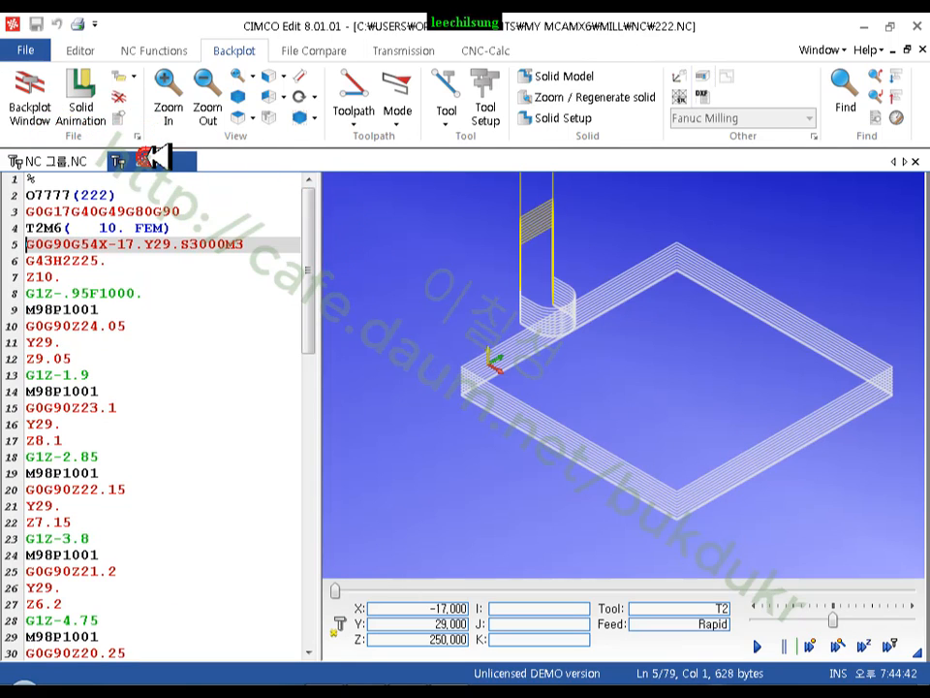
left_click(70, 161)
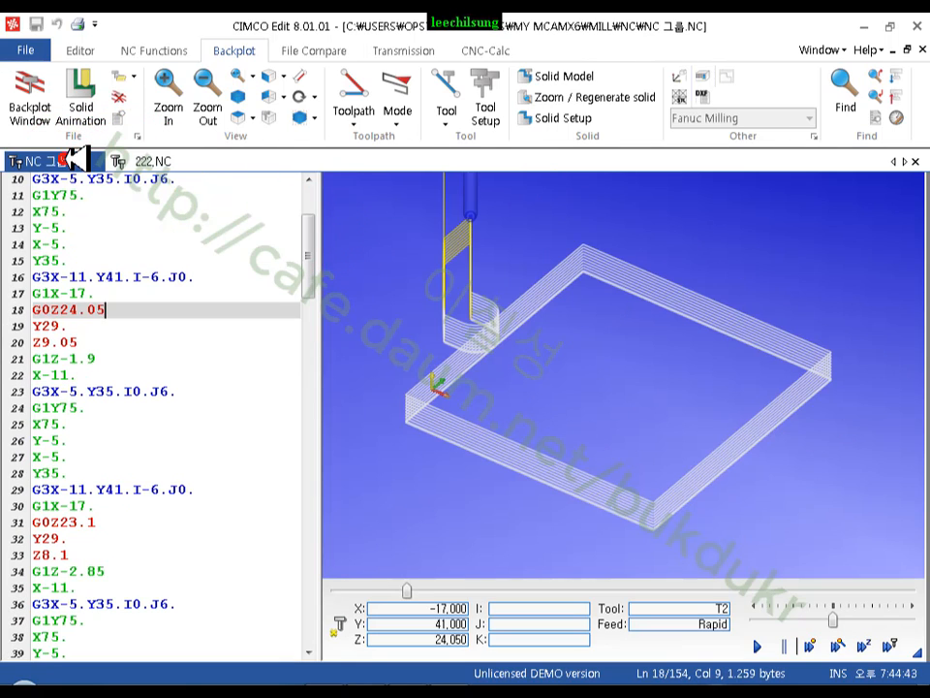
left_click(143, 161)
left_click(80, 161)
left_click(146, 158)
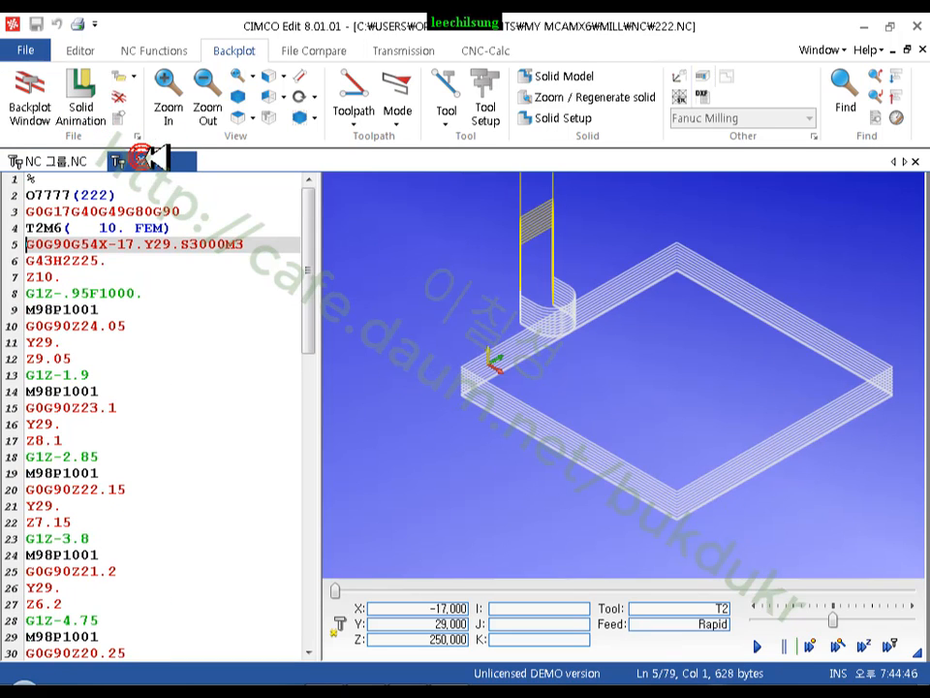
Step: Compare the line count and file size of 222.NC with those of NC 그룹.NC
left_click(218, 292)
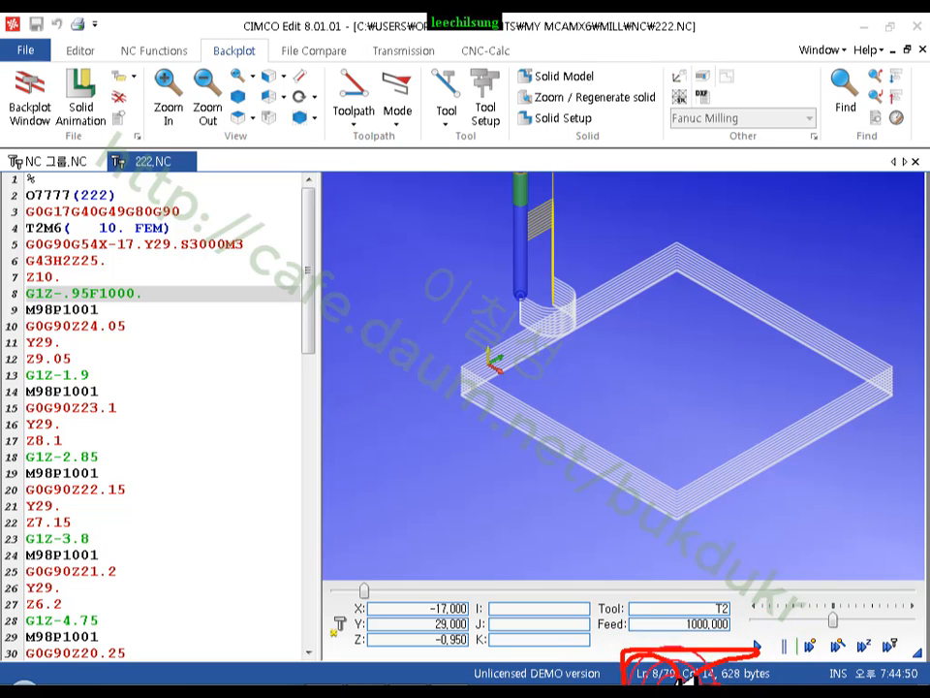
right_click(463, 476)
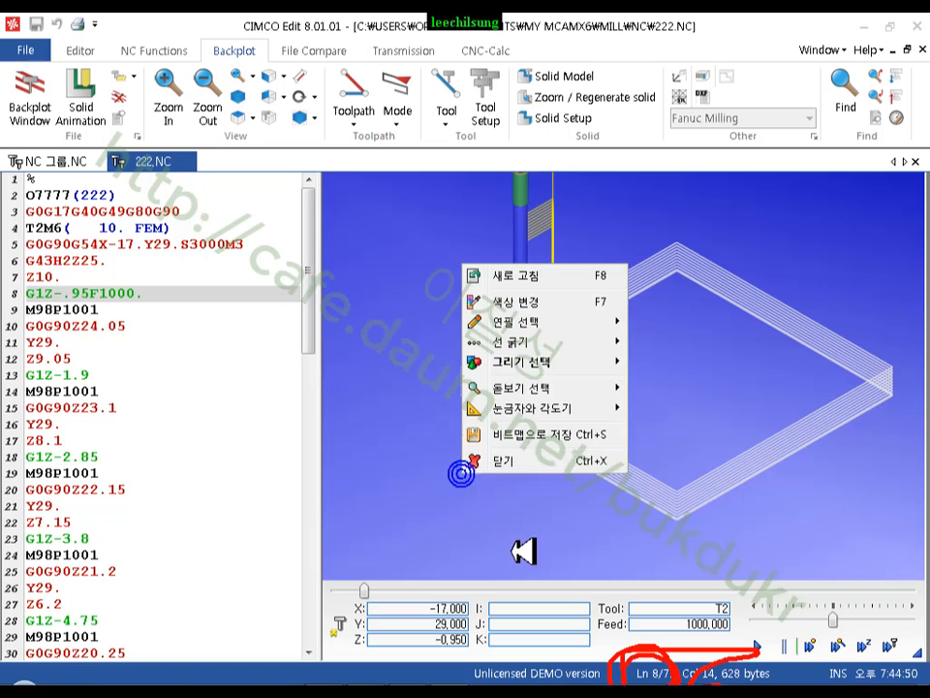
left_click(505, 461)
left_click(77, 162)
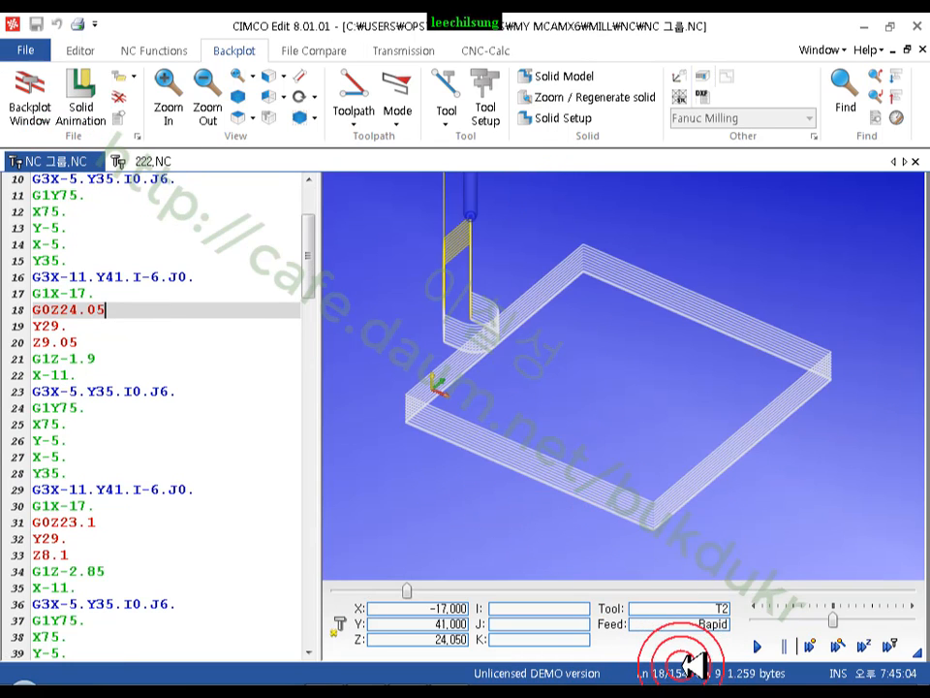
left_click(155, 162)
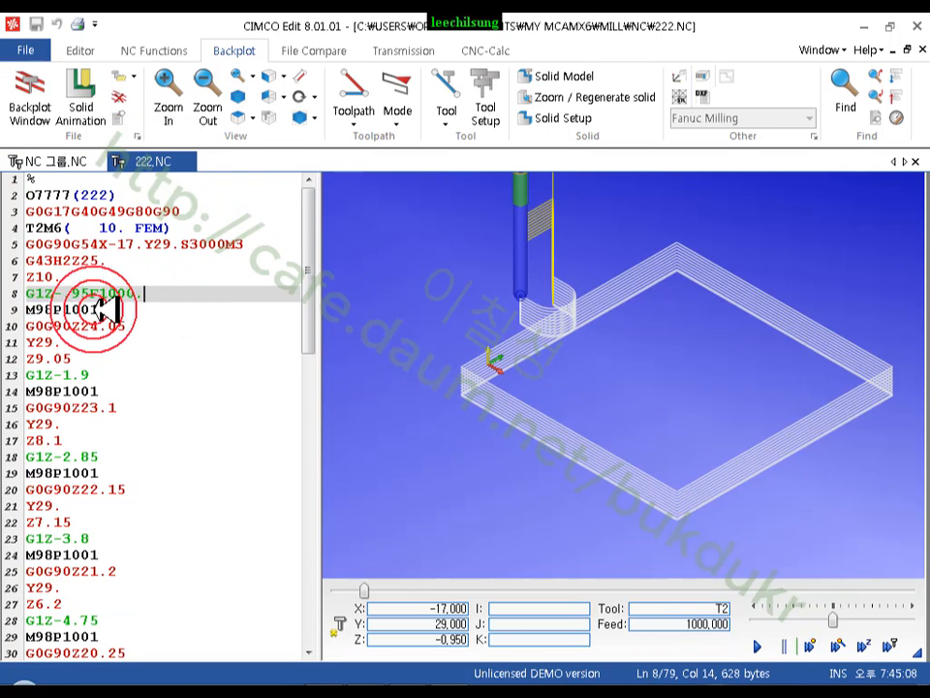
Step: Highlight the M98P1001 subprogram calls on lines 9, 14, 19 and 24 of 222.NC in turn
left_click(13, 307)
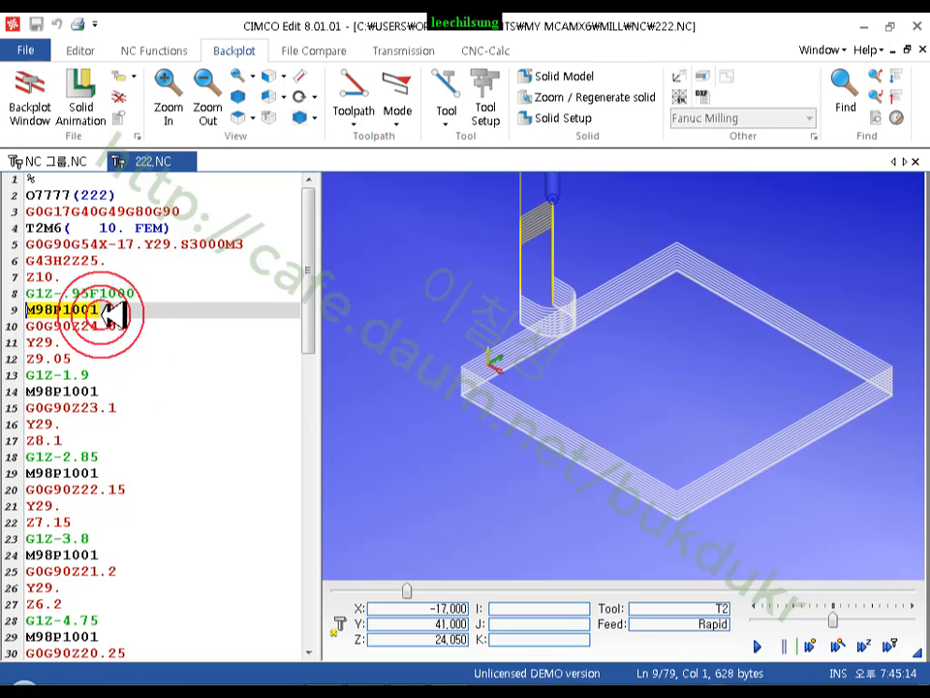
left_click(19, 390)
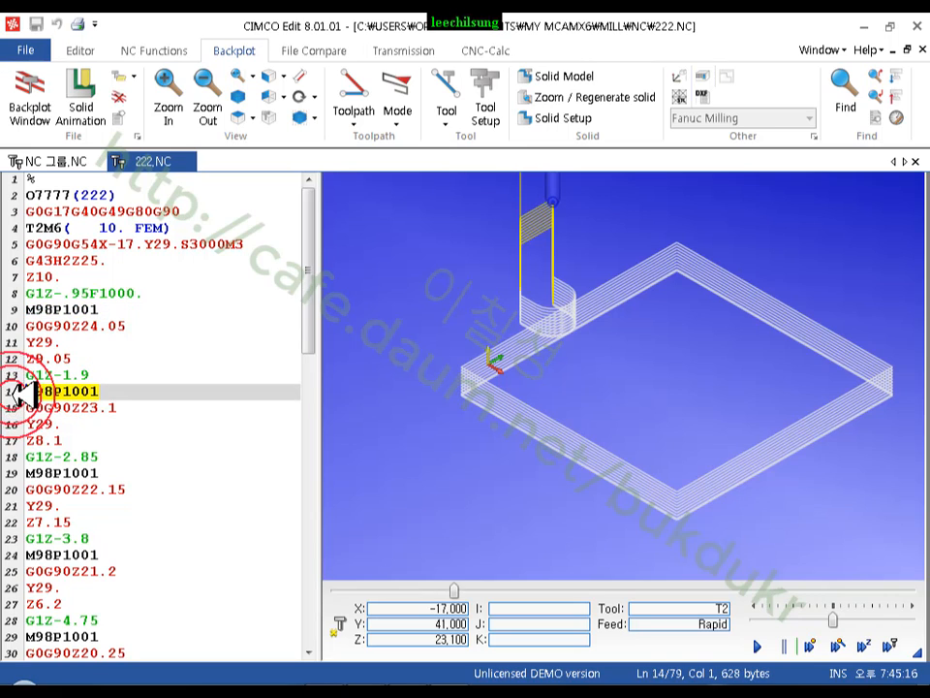
left_click_drag(99, 473, 24, 473)
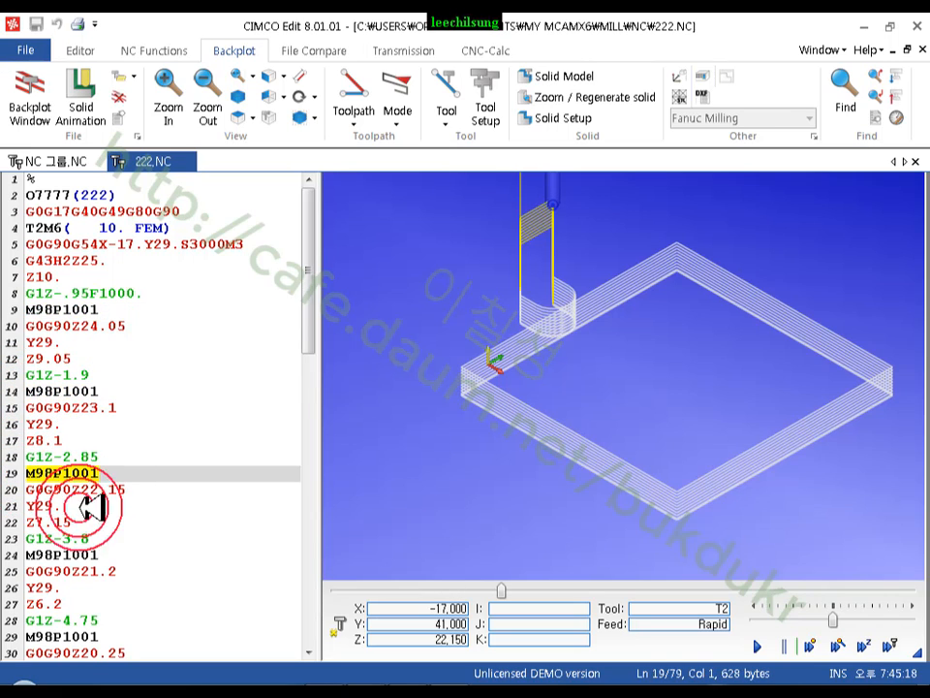
left_click_drag(103, 553, 16, 556)
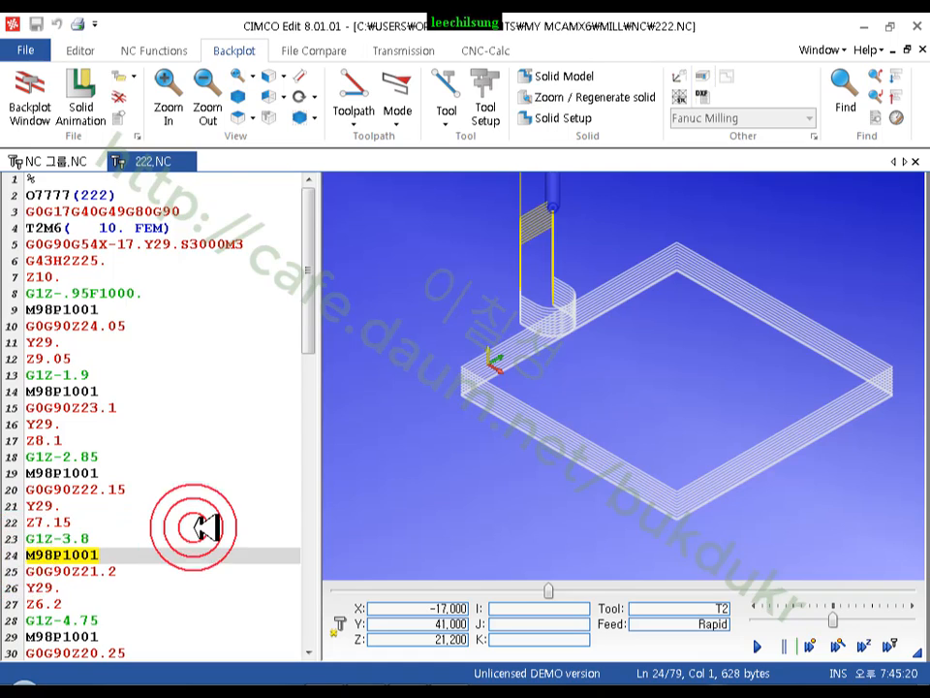
Step: Highlight the O1001 subprogram block from line 66 to the end of 222.NC and step to its Y-80. move
scroll(207, 529, "down", 10)
left_click_drag(62, 603, 21, 424)
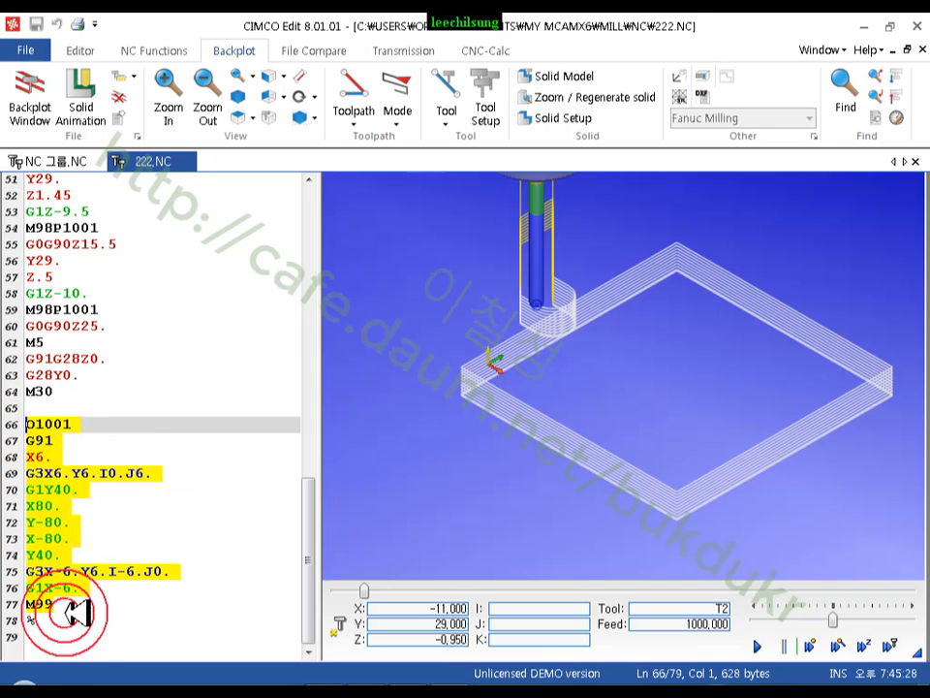
left_click_drag(74, 617, 9, 425)
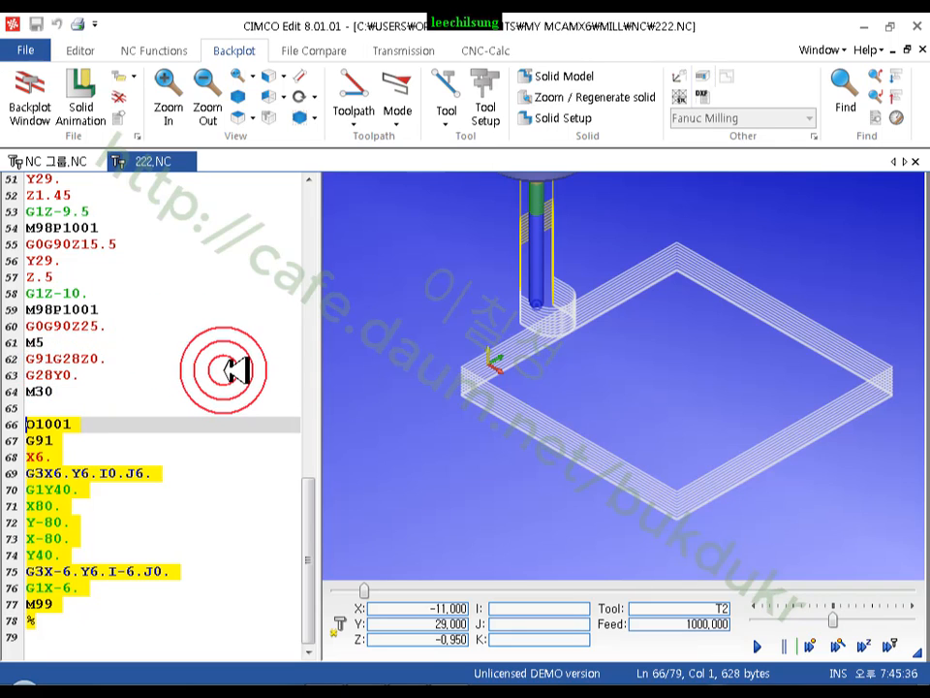
left_click(254, 522)
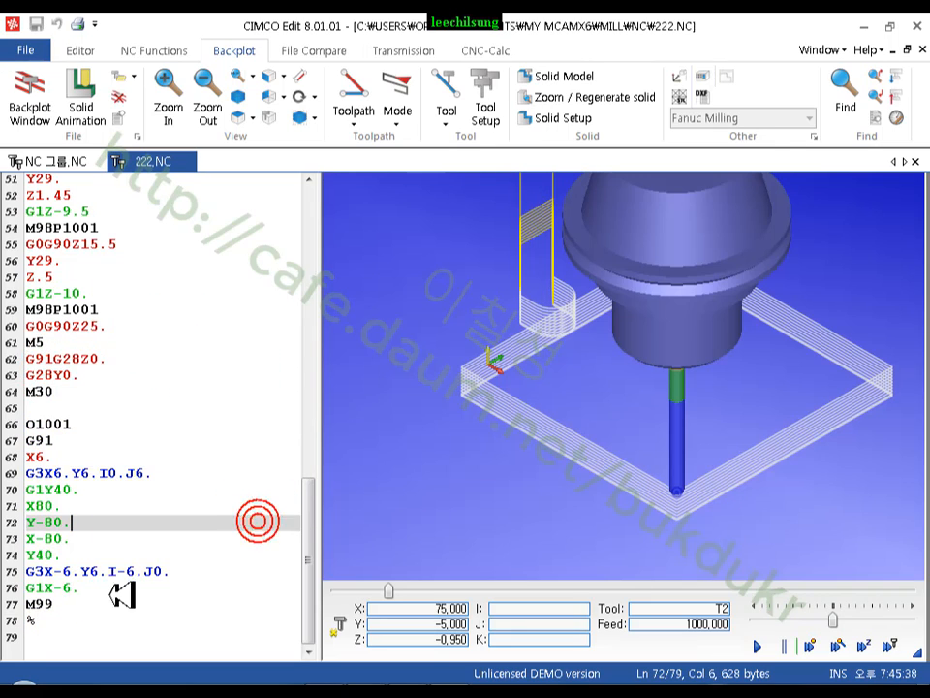
Step: Compare the subprogram number O1001 on line 66 with the main program number O7777 on line 2
left_click(77, 424)
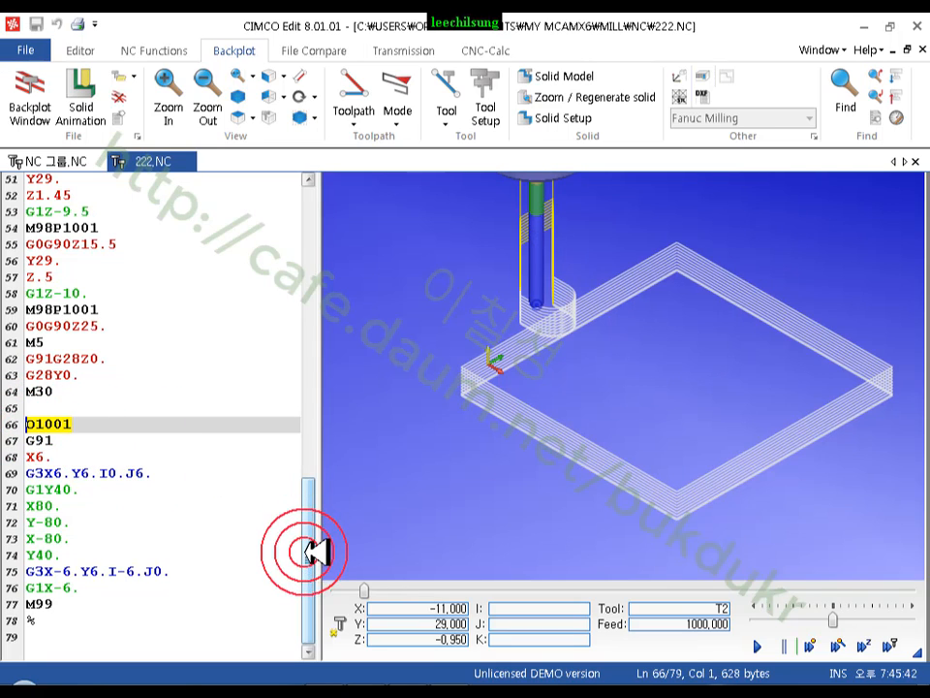
left_click_drag(305, 551, 276, 217)
left_click(32, 191)
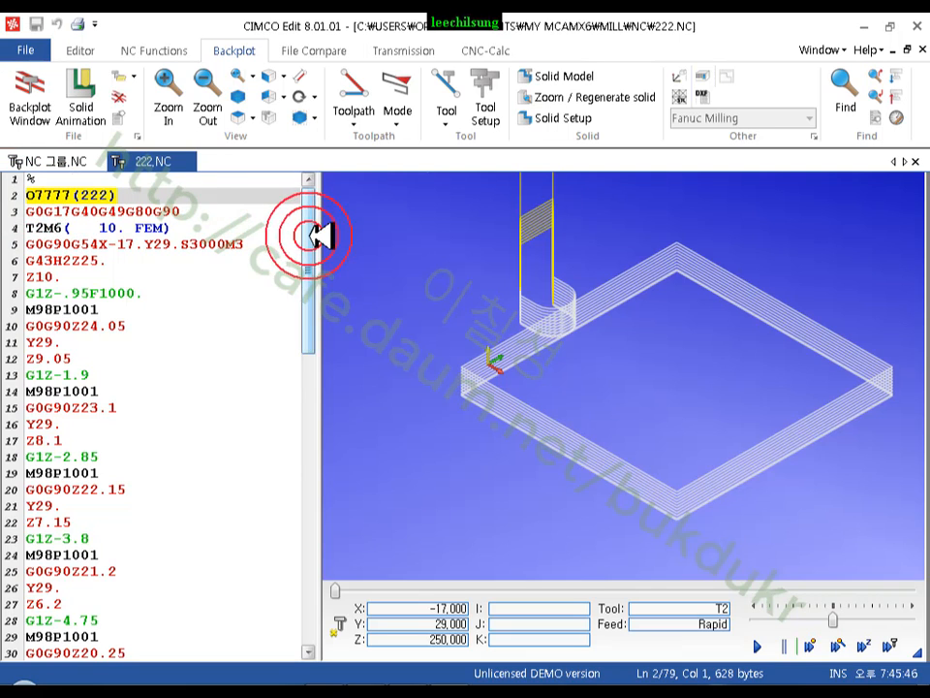
left_click_drag(311, 235, 319, 555)
left_click(93, 423)
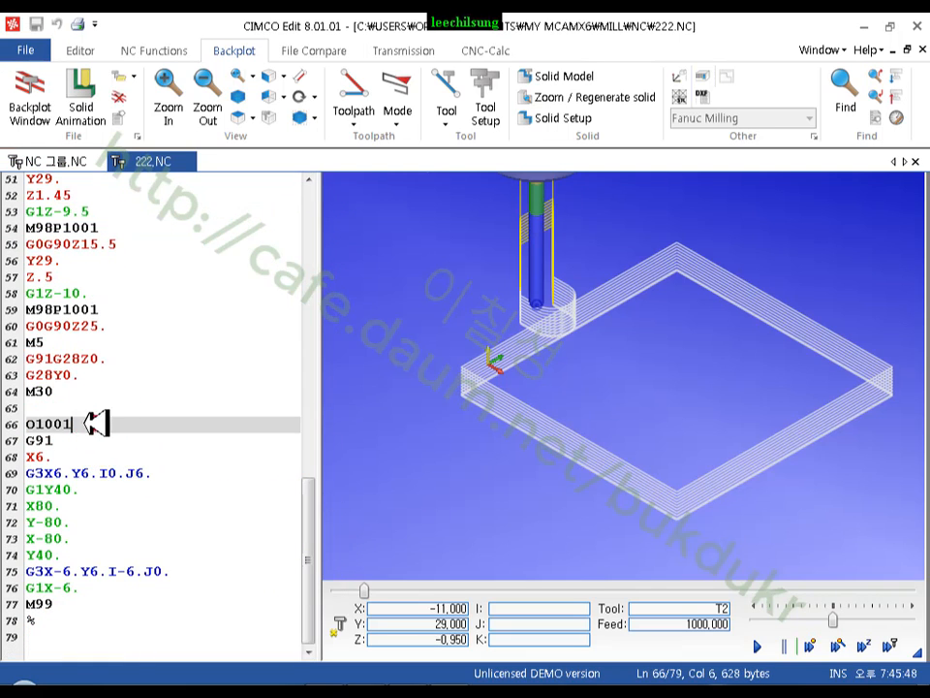
left_click(11, 424)
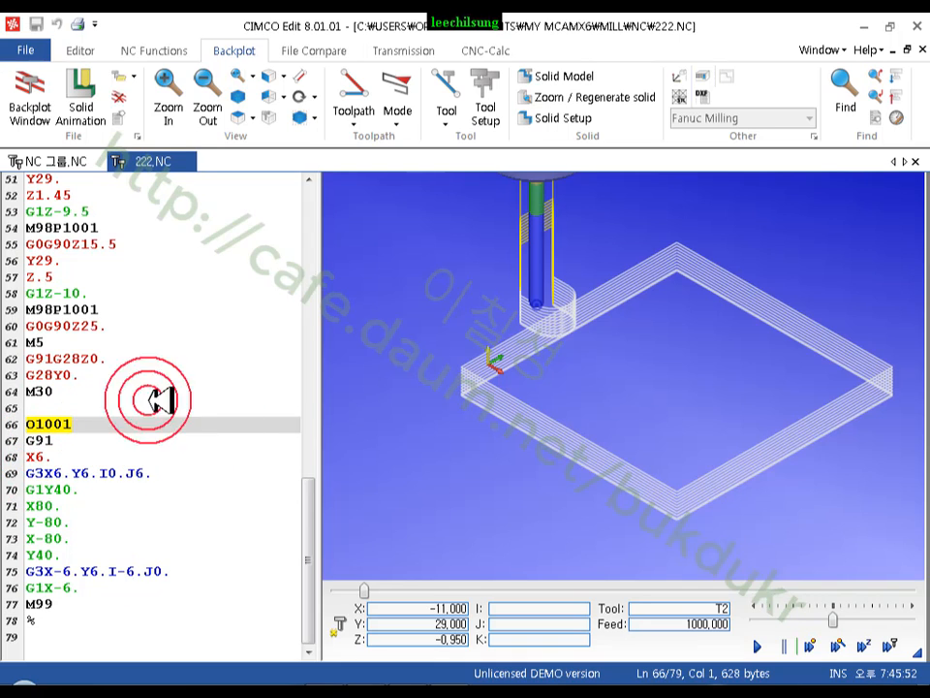
Step: Trace the M98P1001 call on line 9 of the main program to the O1001 subprogram on line 66
left_click_drag(310, 530, 316, 183)
left_click(64, 196)
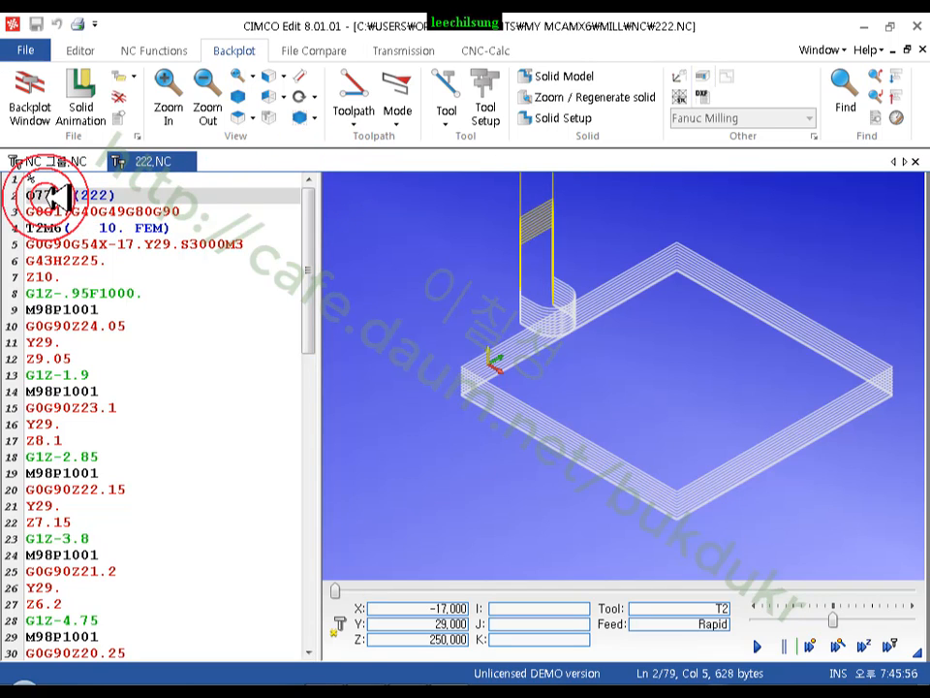
left_click_drag(106, 309, 18, 307)
left_click_drag(305, 233, 320, 581)
left_click(85, 426)
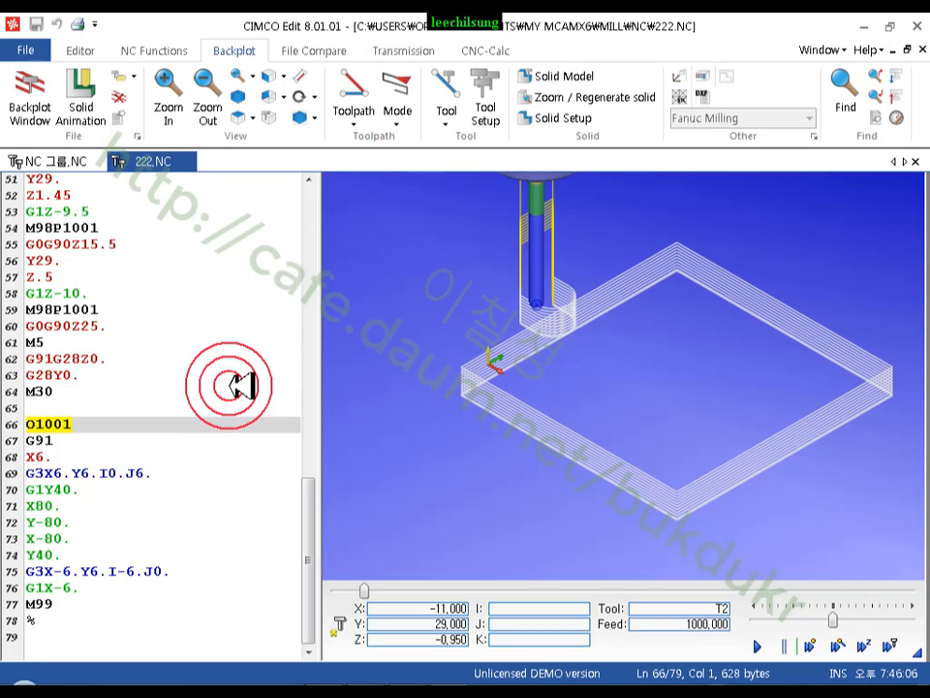
left_click(85, 423)
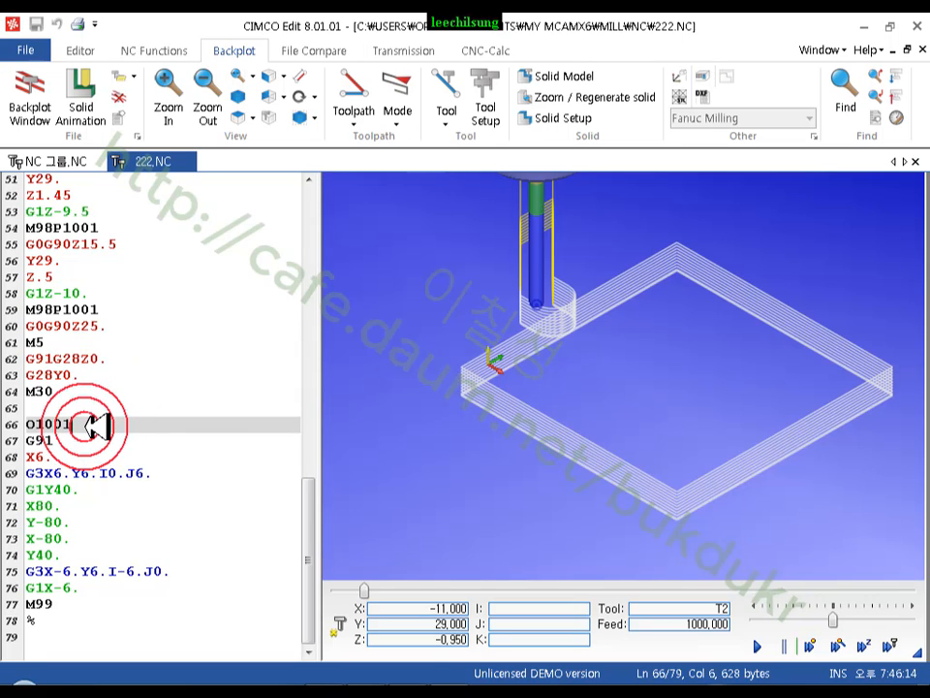
Step: Return to the O7777 line at the start of 222.NC and step to the Z9.05 move on line 12
left_click_drag(315, 507, 328, 180)
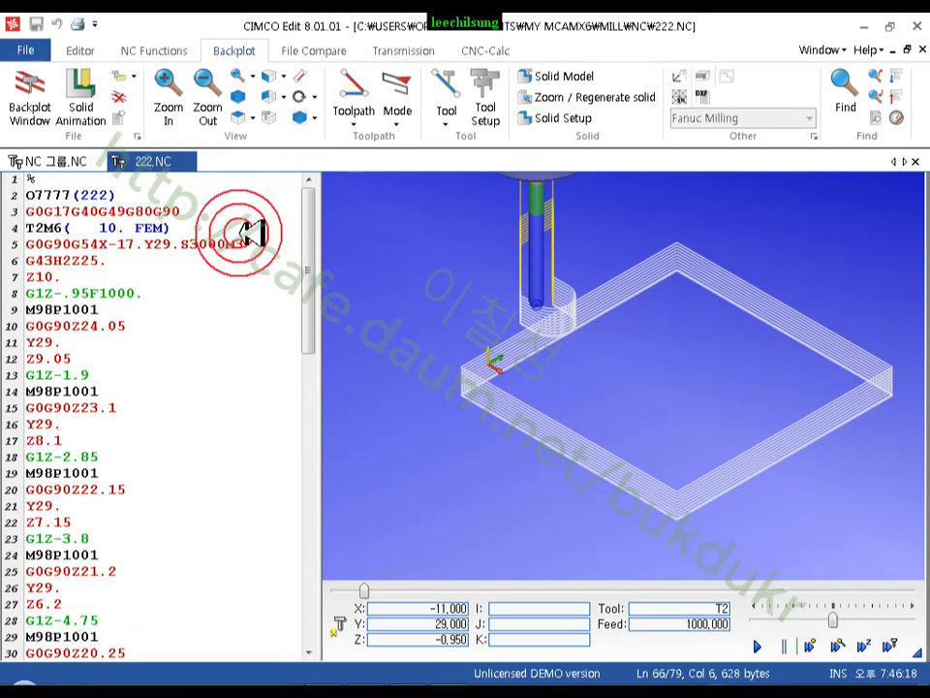
left_click(74, 195)
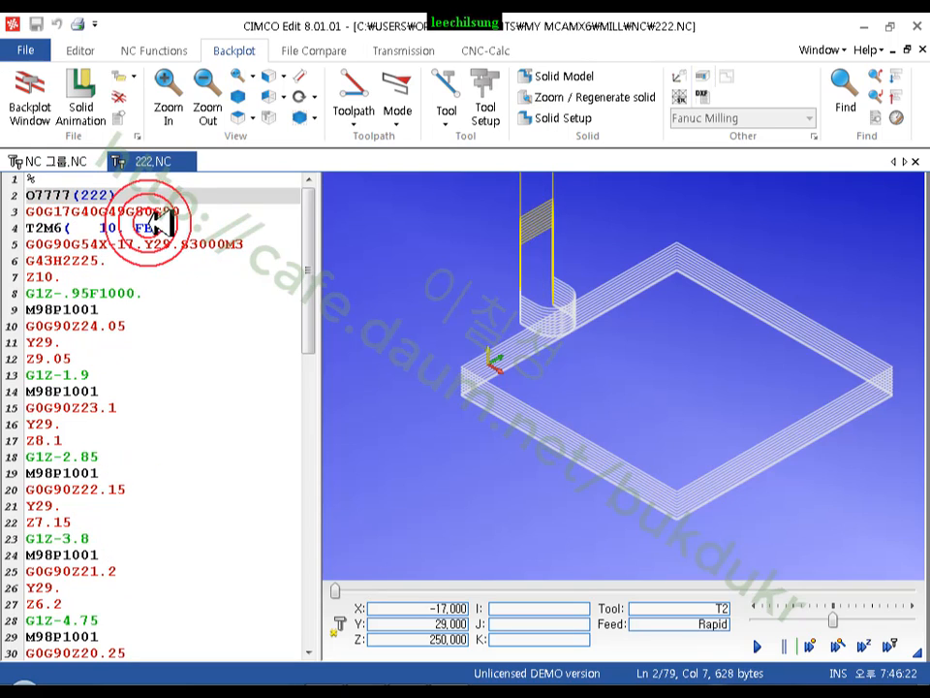
left_click(244, 359)
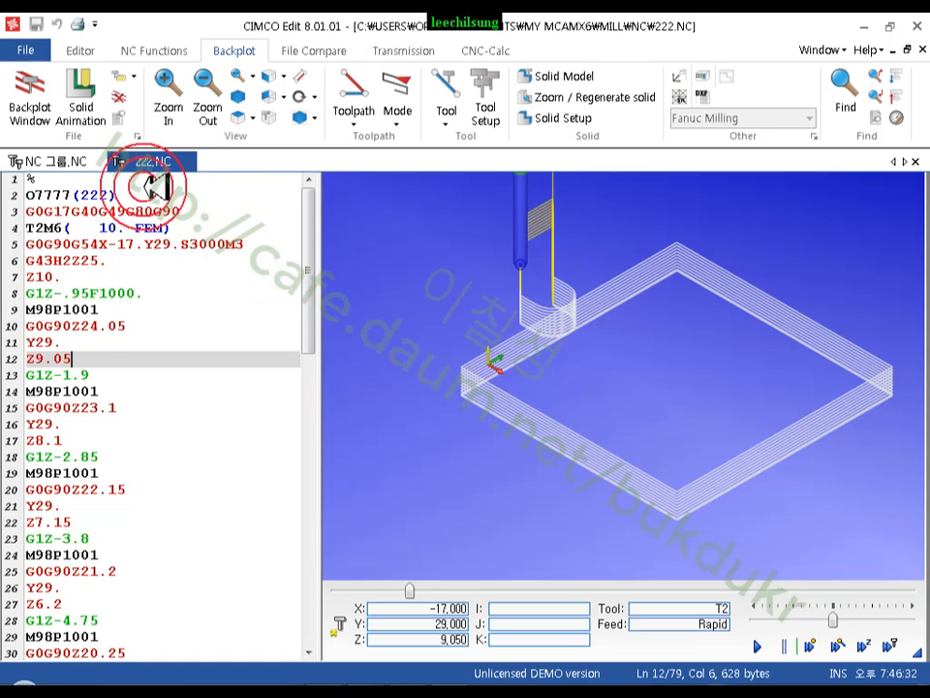
Step: Inspect the stacked depth passes of NC 그룹.NC close up in the backplot and review its code from the program start
left_click(77, 161)
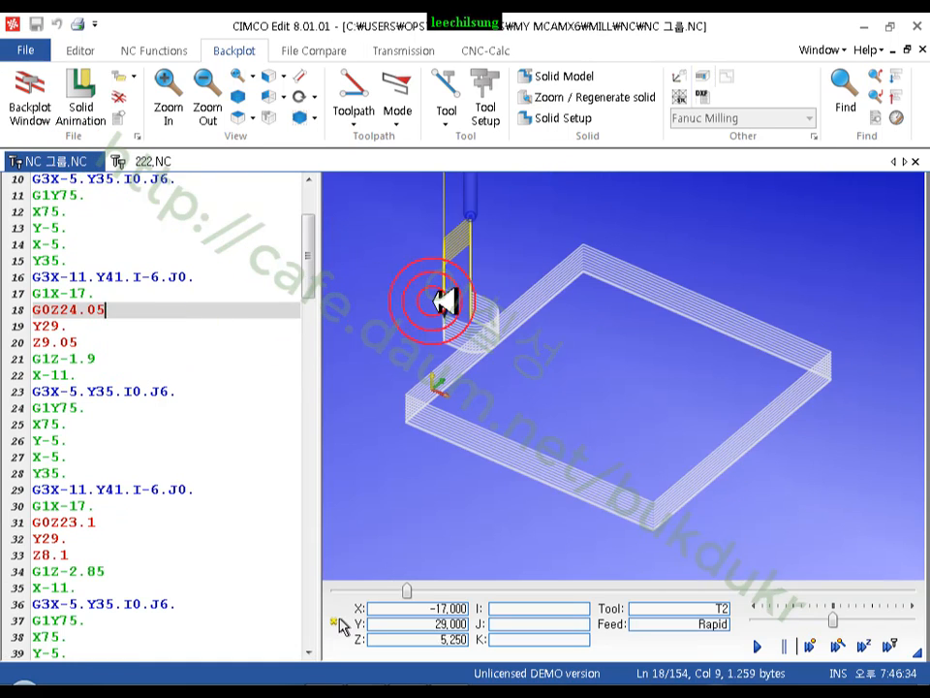
scroll(581, 237, "up", 5)
scroll(611, 275, "up", 2)
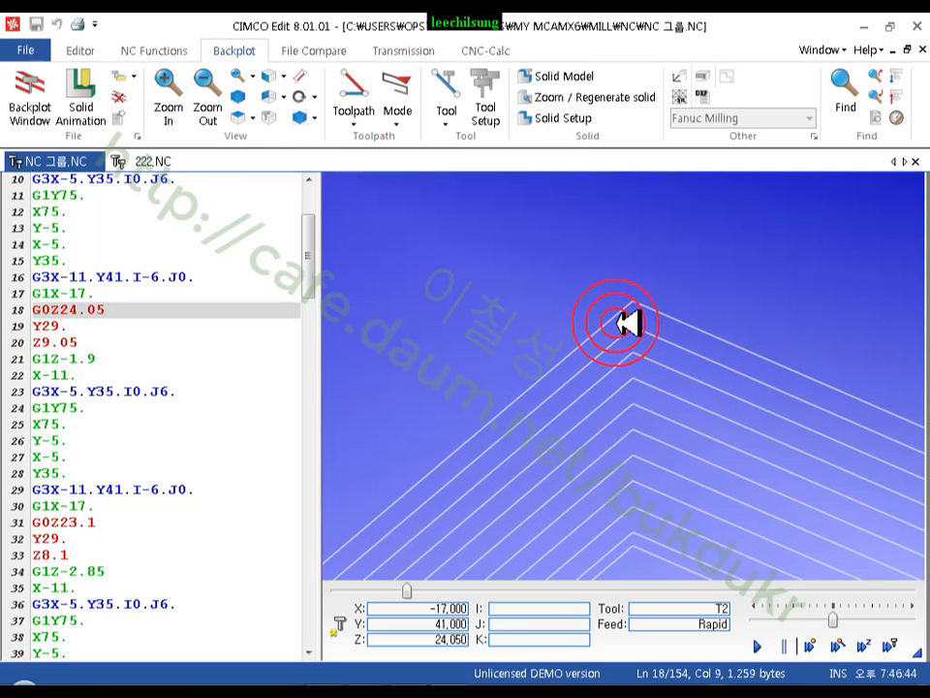
scroll(207, 271, "up", 3)
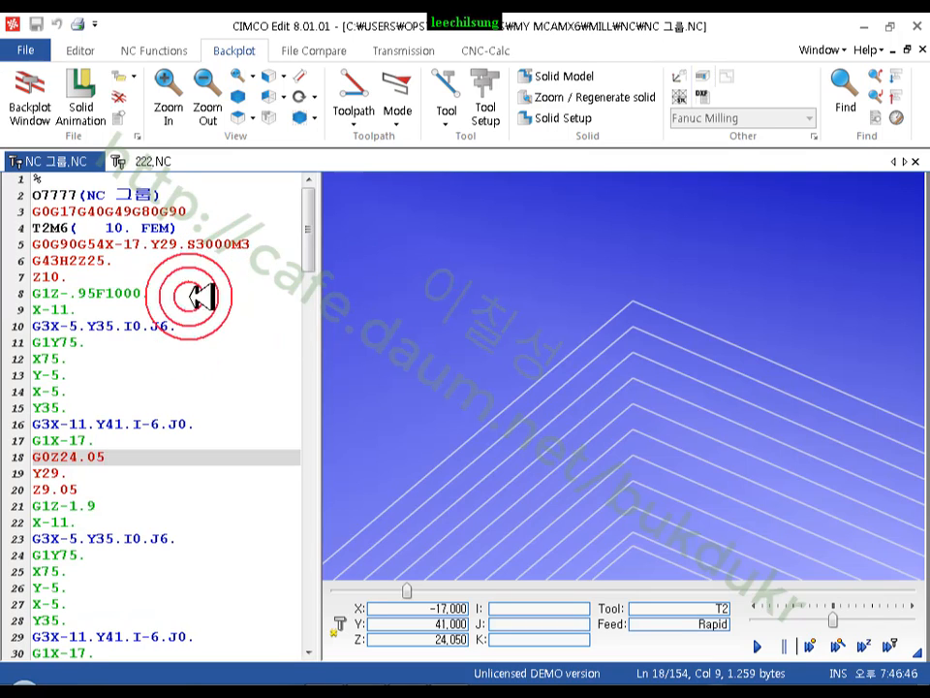
Step: Review the repeated depth passes in NC 그룹.NC from the arc on line 10 to the matching arc on line 23
left_click(180, 326)
left_click(156, 490)
left_click(156, 538)
Step: In the O1001 subprogram of 222.NC, append a corner rounding of ,R5. to the G1Y40. move on line 70
left_click(153, 161)
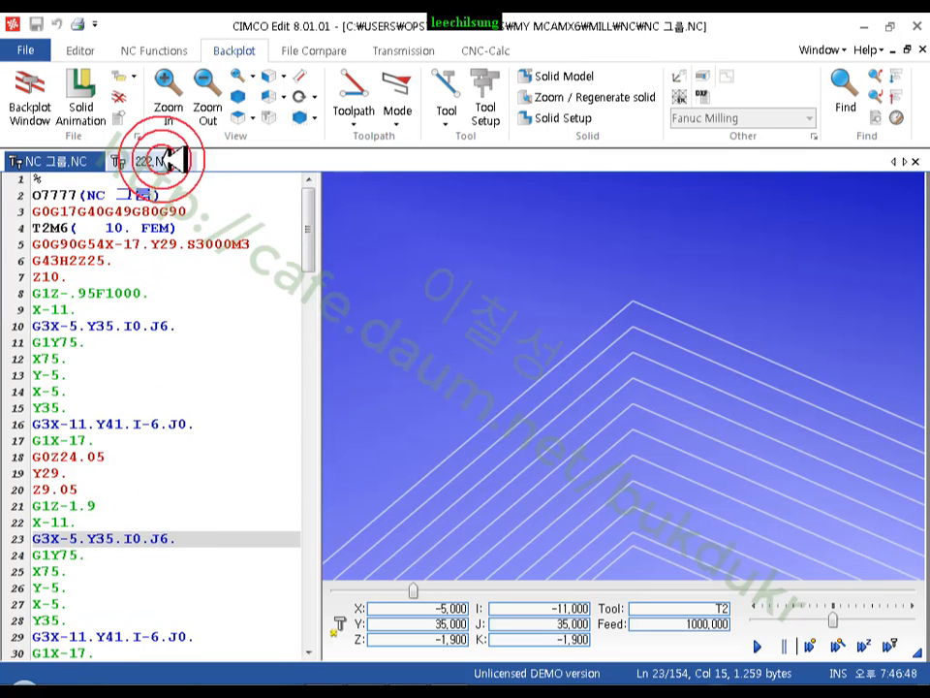
left_click_drag(308, 219, 308, 550)
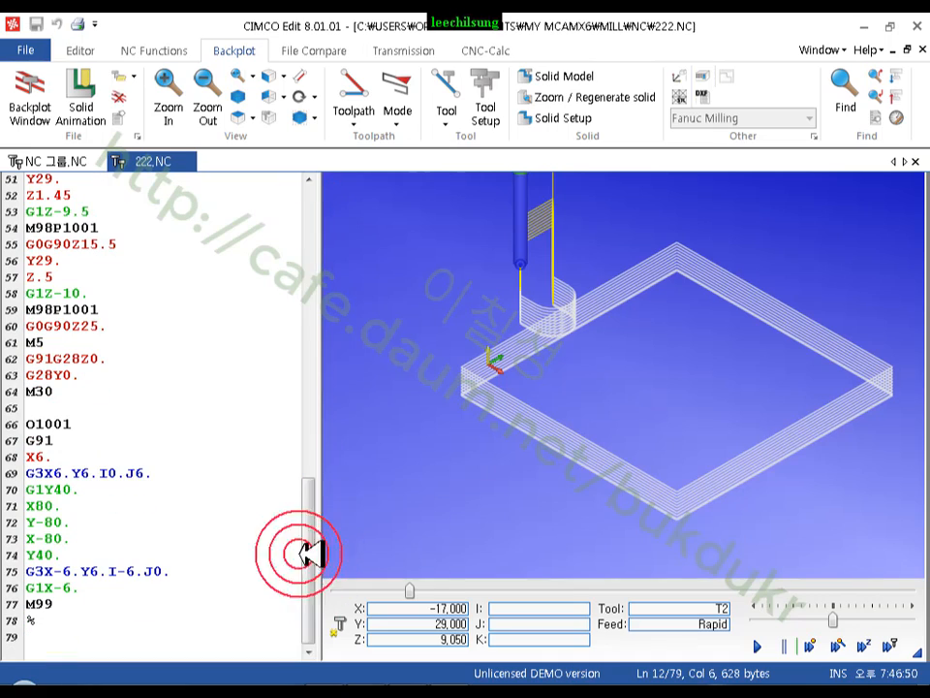
left_click(135, 461)
left_click(83, 488)
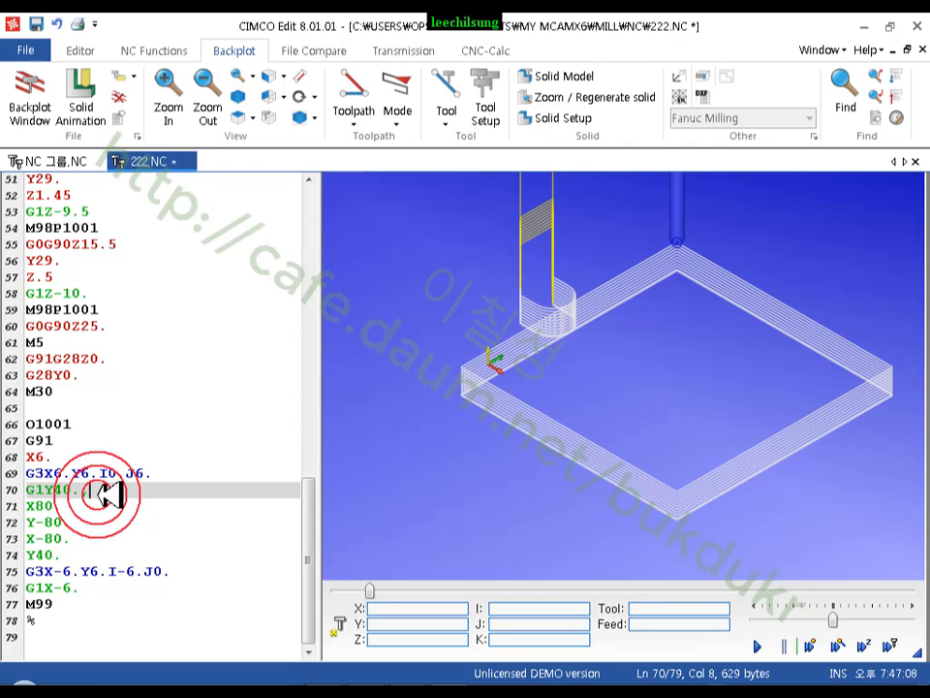
type("R5.")
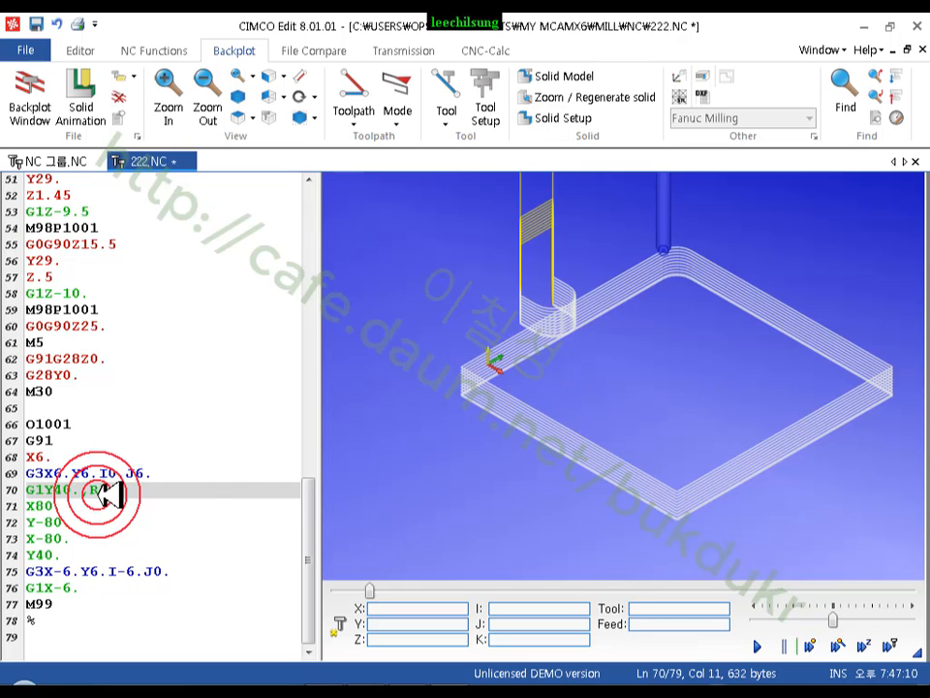
Step: Inspect the rounded corner of the depth passes close up in the backplot and highlight subprogram lines 66 to 77
left_click(665, 395)
scroll(699, 243, "up", 5)
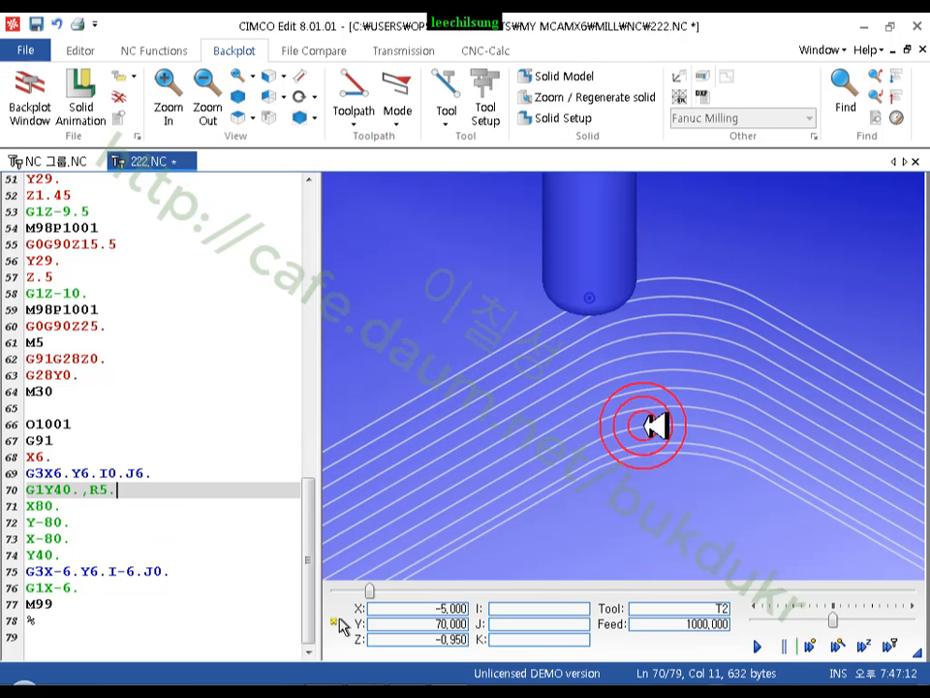
left_click(257, 495)
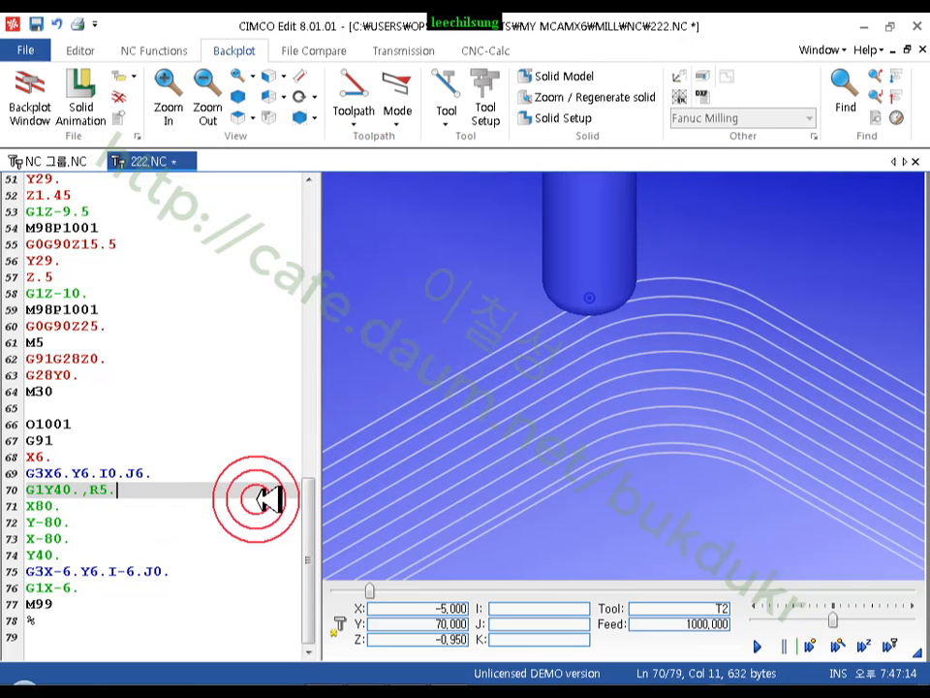
left_click_drag(87, 602, 6, 427)
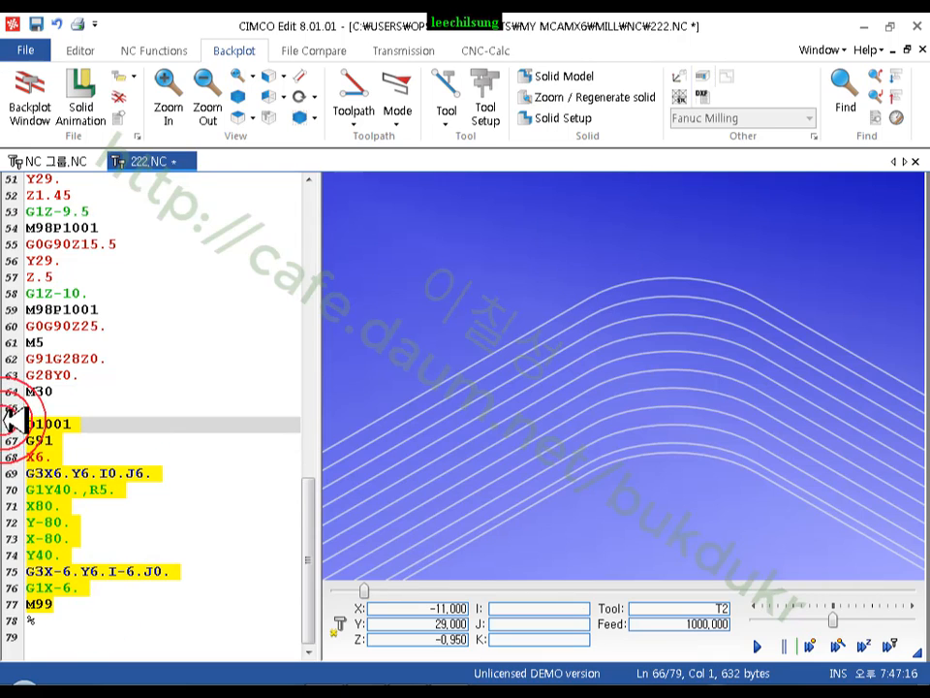
left_click(655, 368)
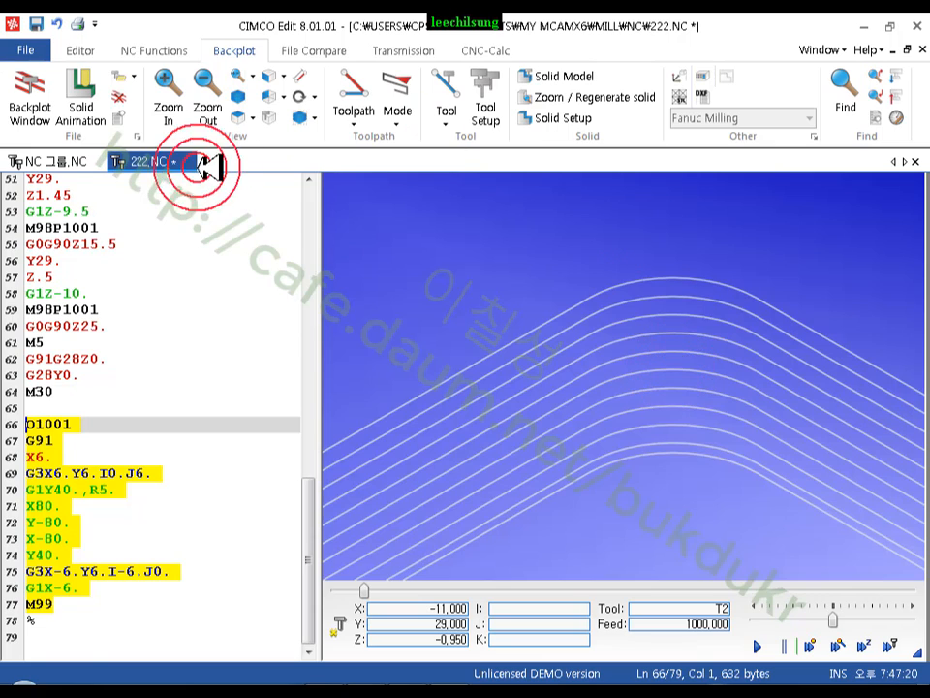
Step: Compare the full code in NC 그룹.NC with line 70 of 222.NC and highlight the O1001 subprogram through line 78
left_click(68, 160)
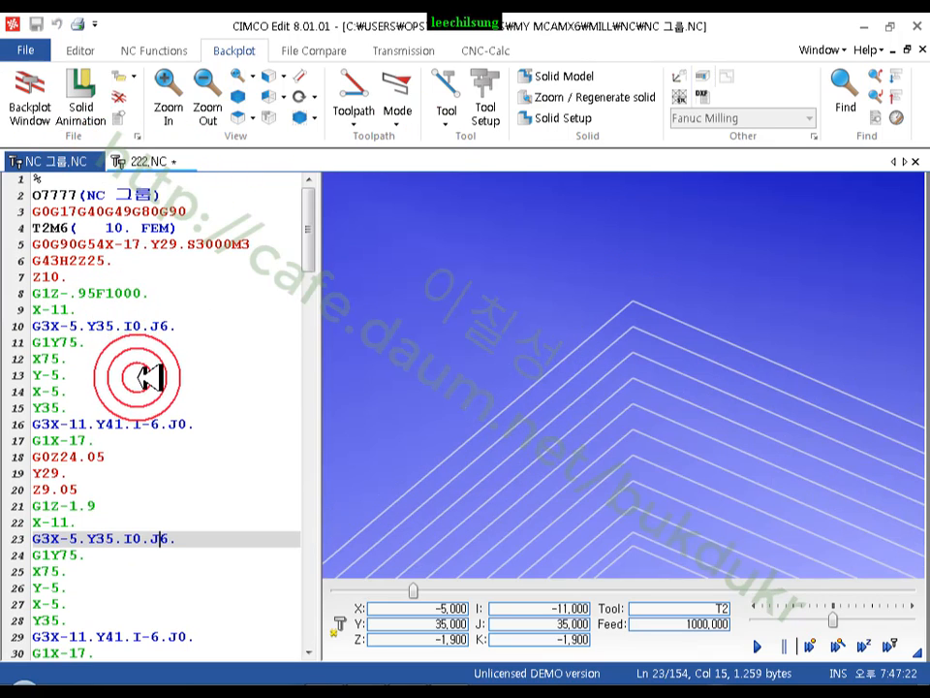
left_click(145, 161)
left_click(221, 488)
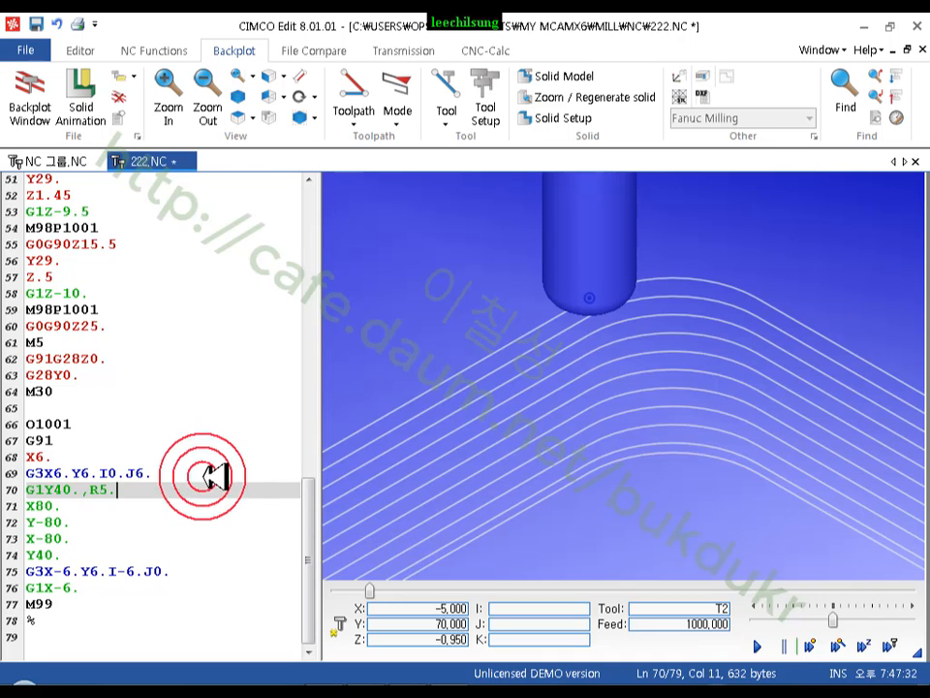
left_click_drag(73, 619, 11, 424)
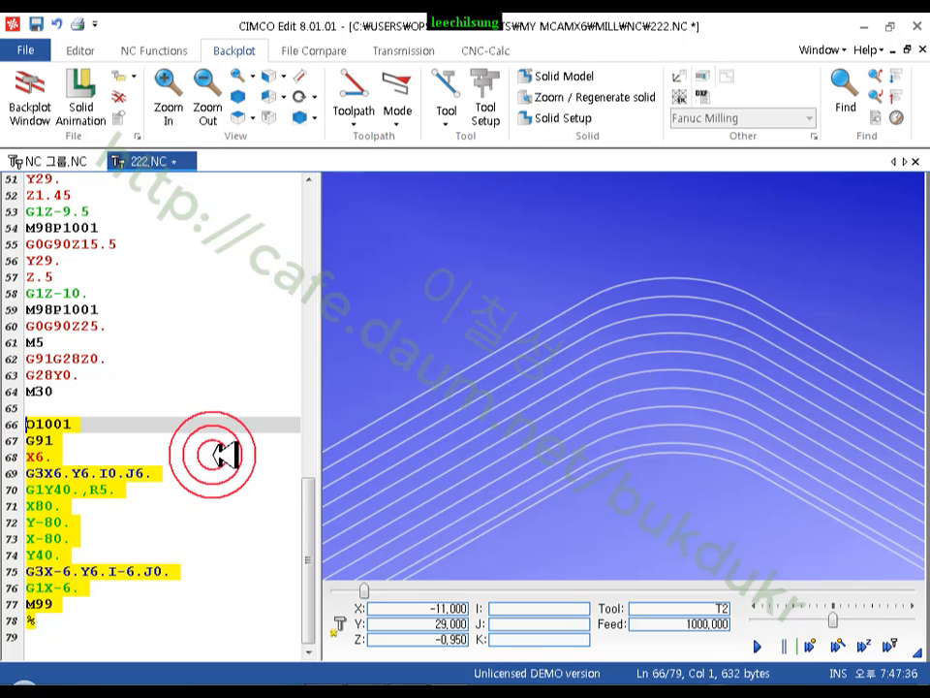
Step: Switch to Chrome, search Google for 유튜브 and open the YouTube site from the results
left_click(411, 690)
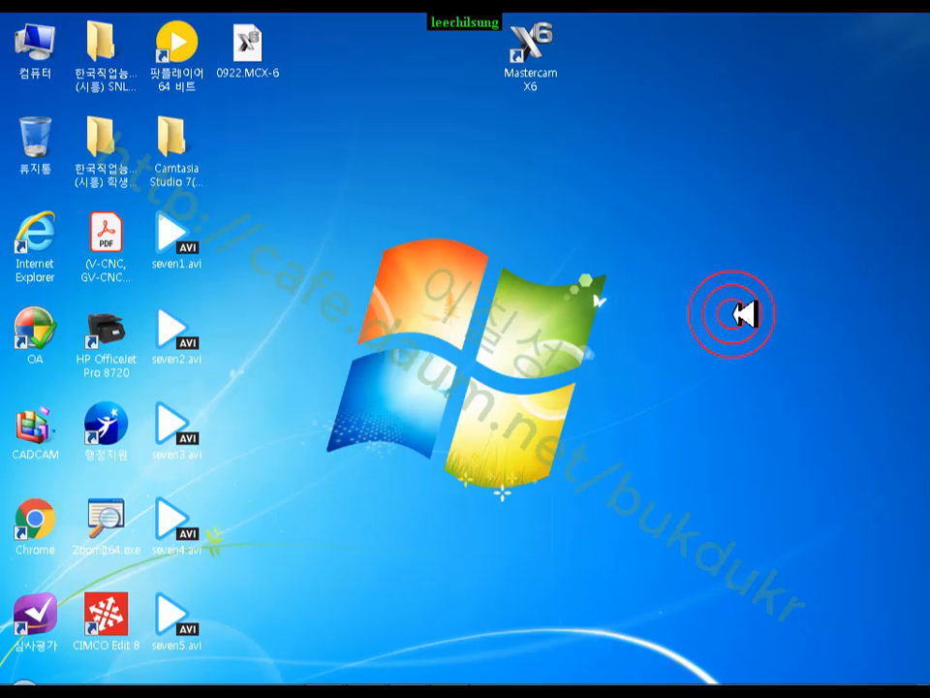
left_click(39, 514)
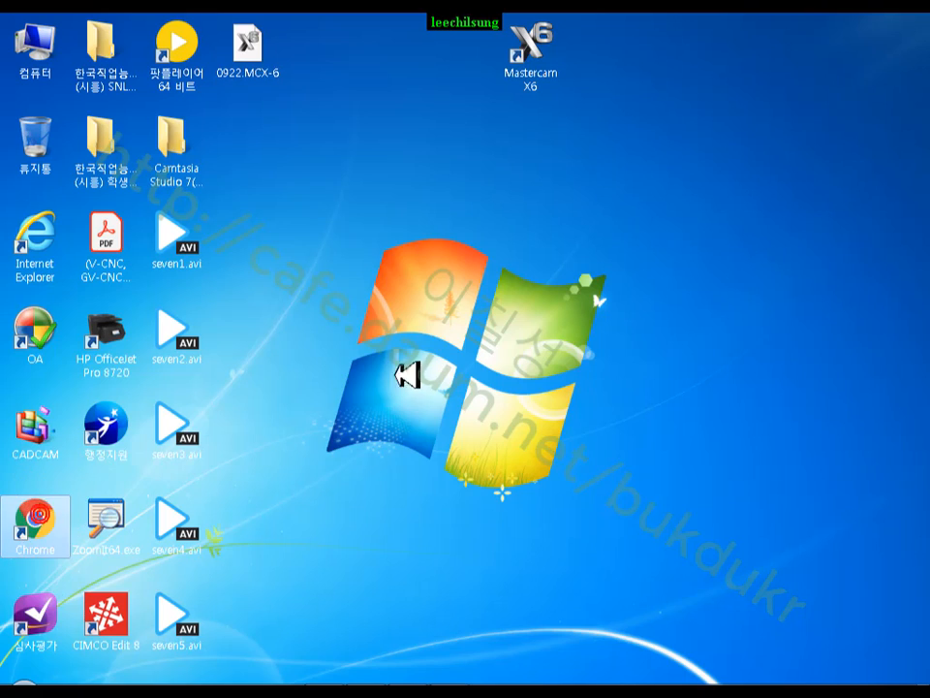
left_click(462, 322)
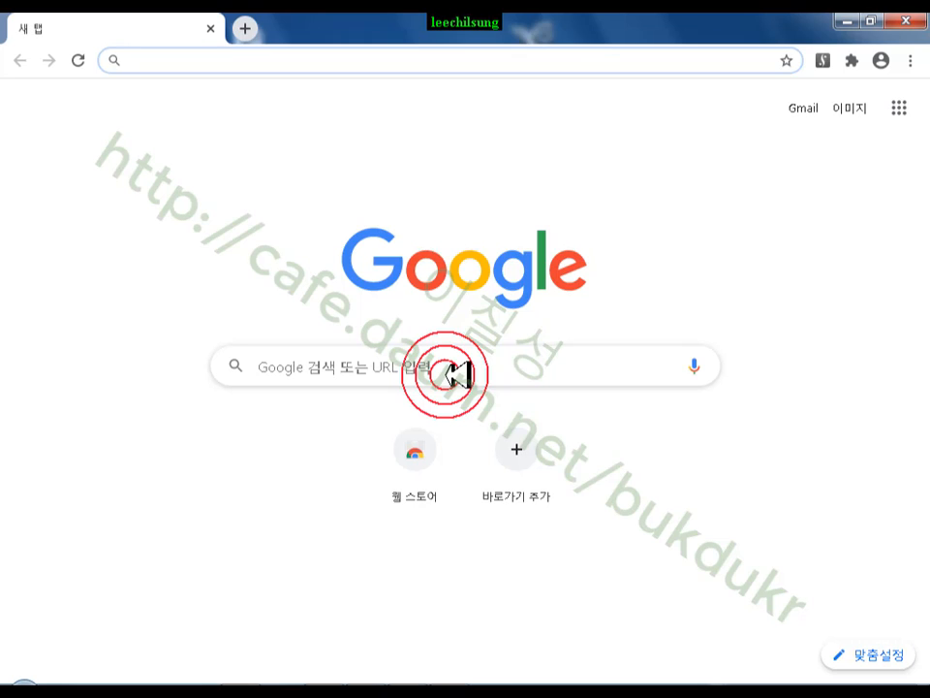
left_click(451, 374)
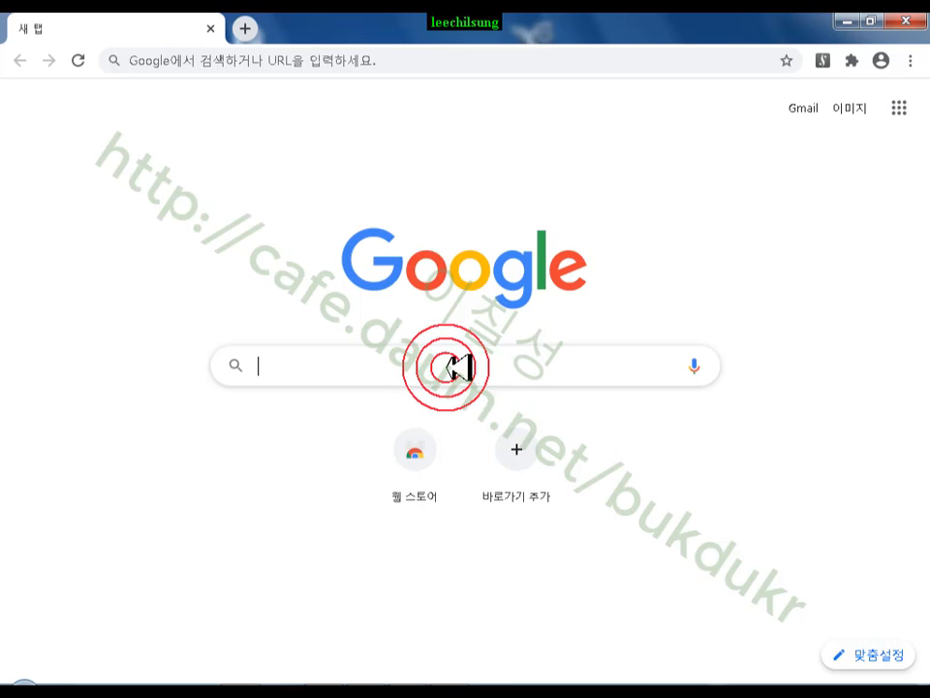
type("DB")
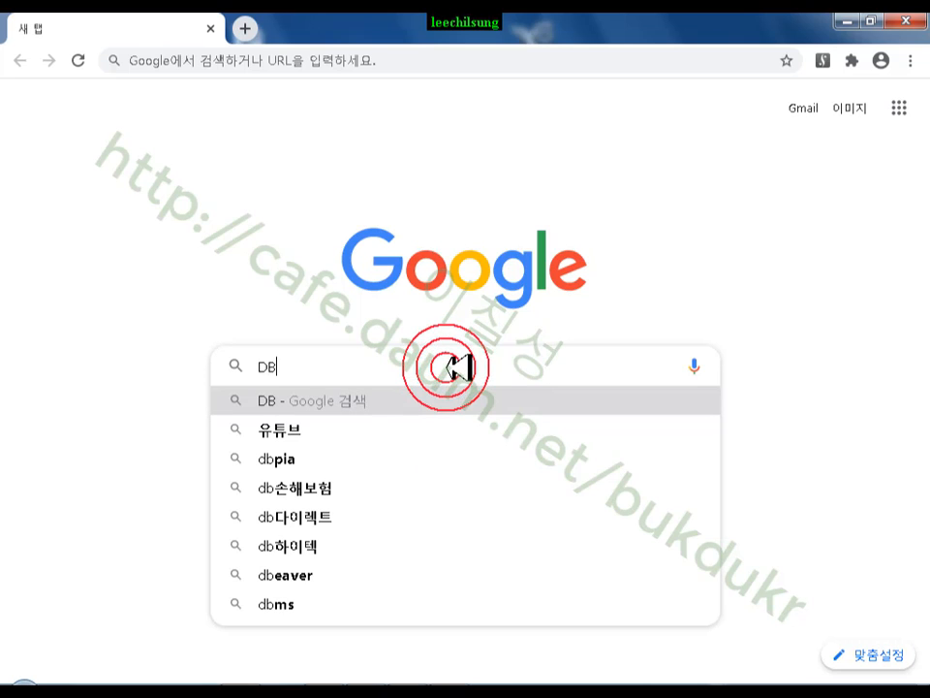
left_click(308, 431)
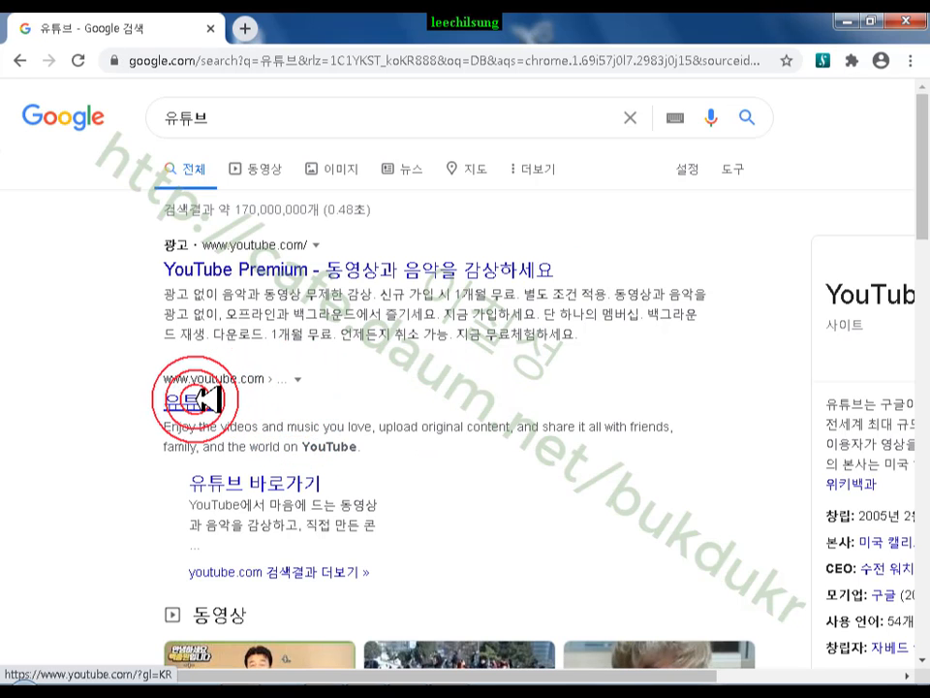
left_click(204, 399)
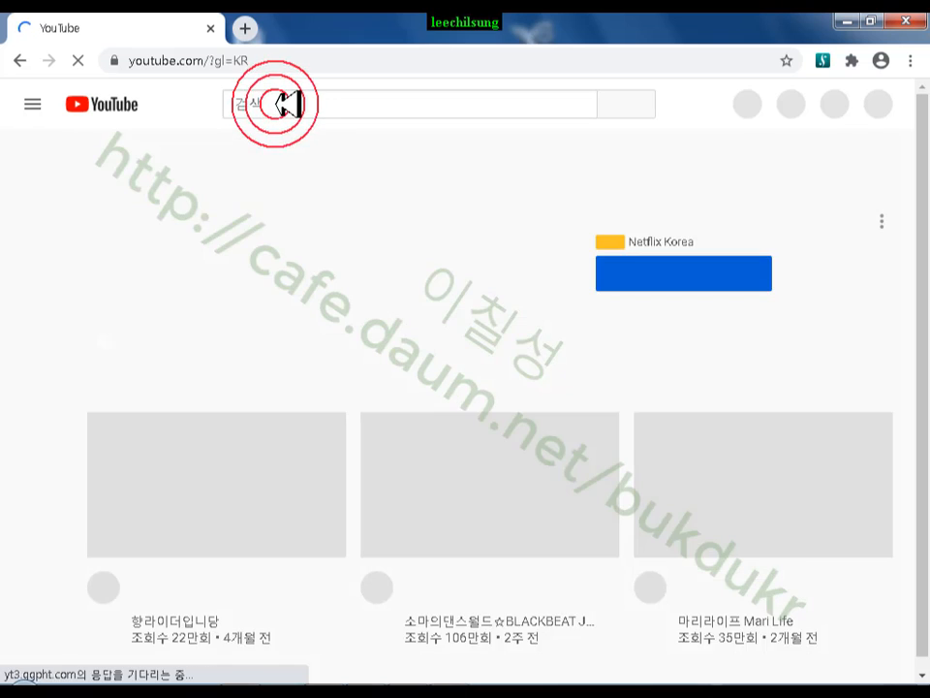
Step: Search YouTube for the instructor's name and open the matching Mastercam channel
left_click(289, 103)
left_click(295, 105)
type("D")
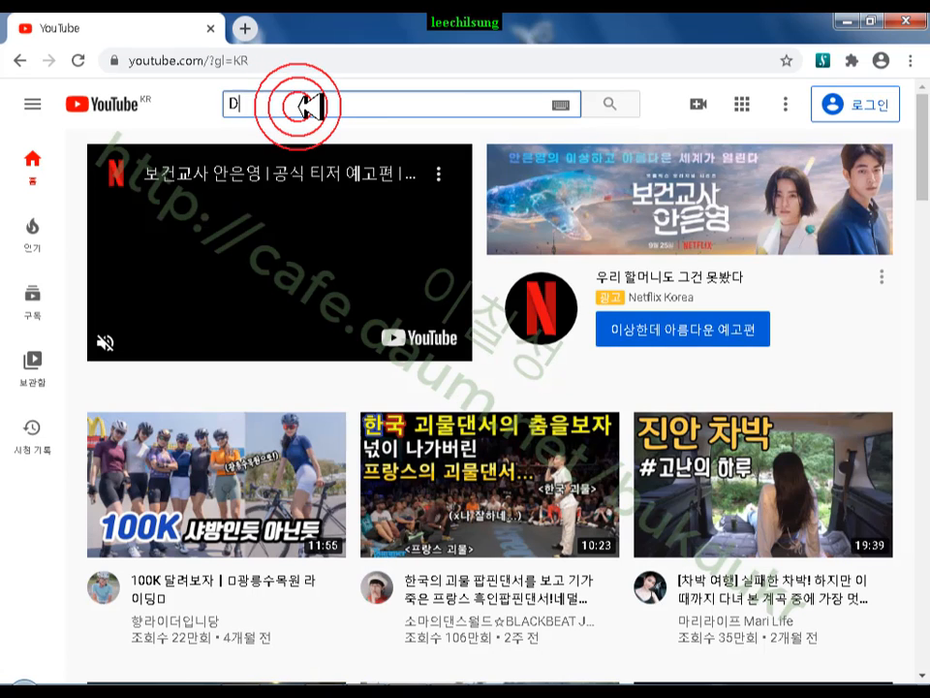
key("BackSpace")
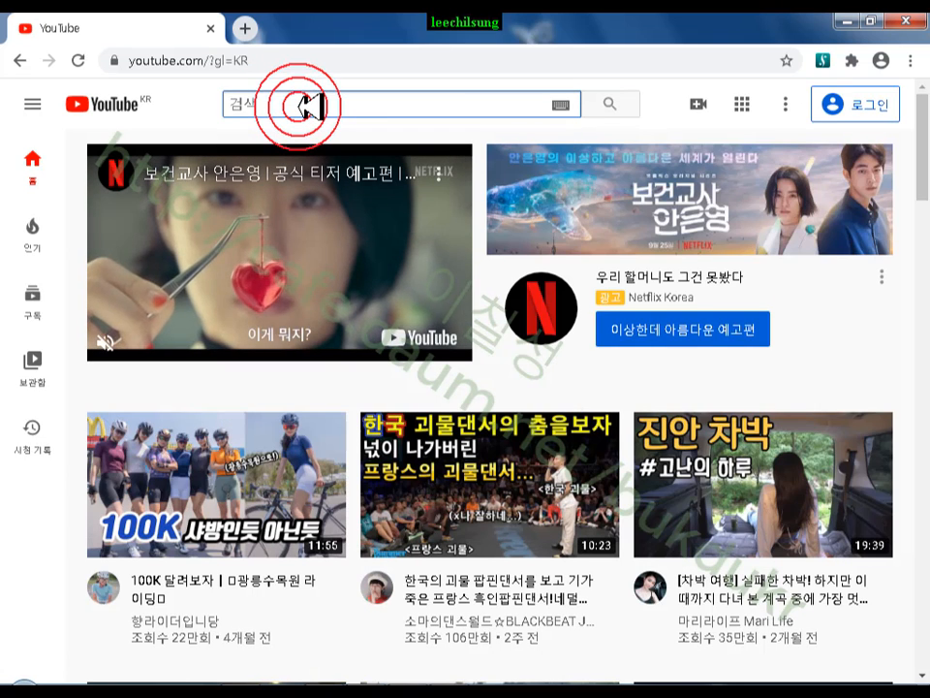
type("이칠성")
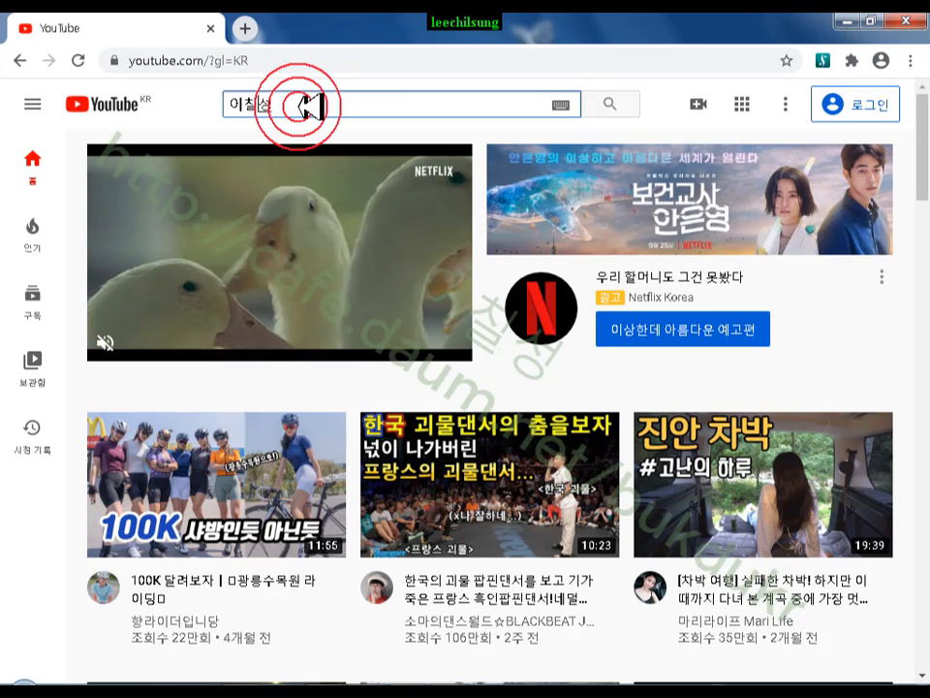
key("Return")
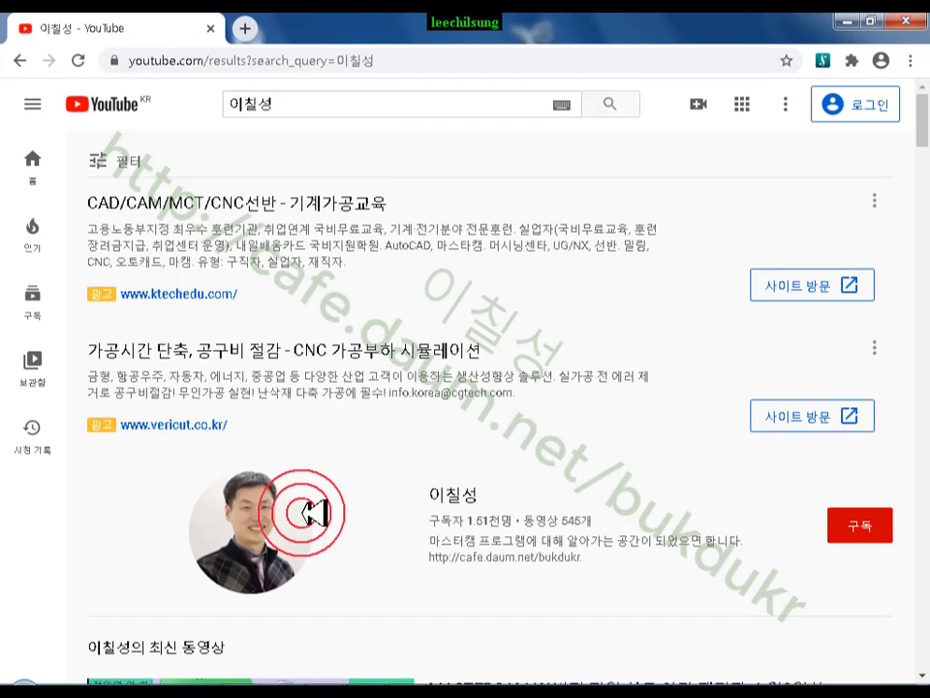
left_click(308, 514)
left_click(449, 443)
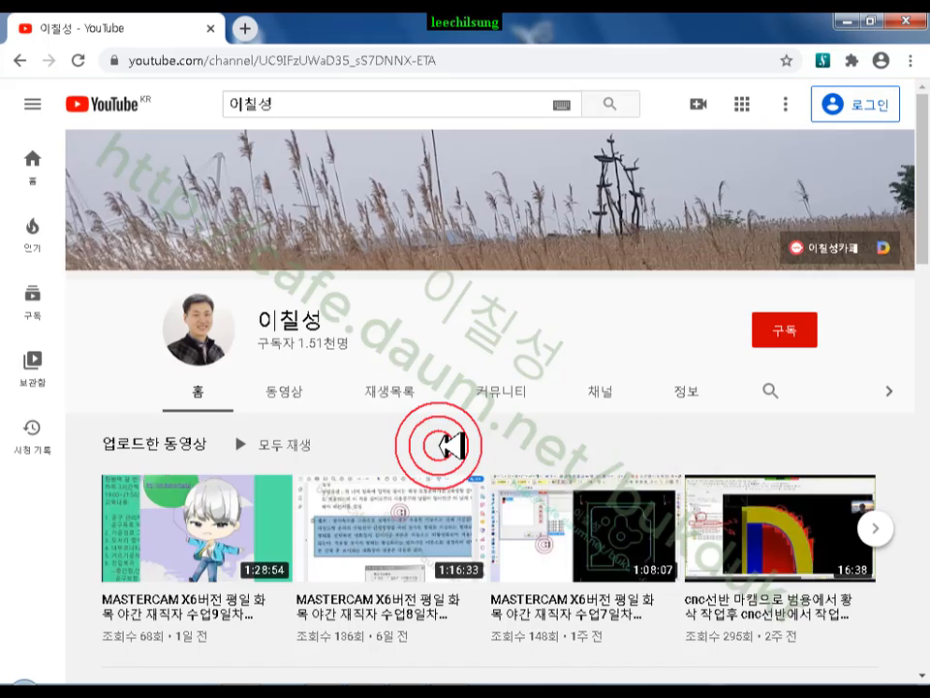
Step: Browse the channel's playlists from the uploaded videos through the Mastercam X6, X8, CNC lathe and MILL 9.1 courses to POST EDIT(포스트수정)
scroll(448, 445, "down", 3)
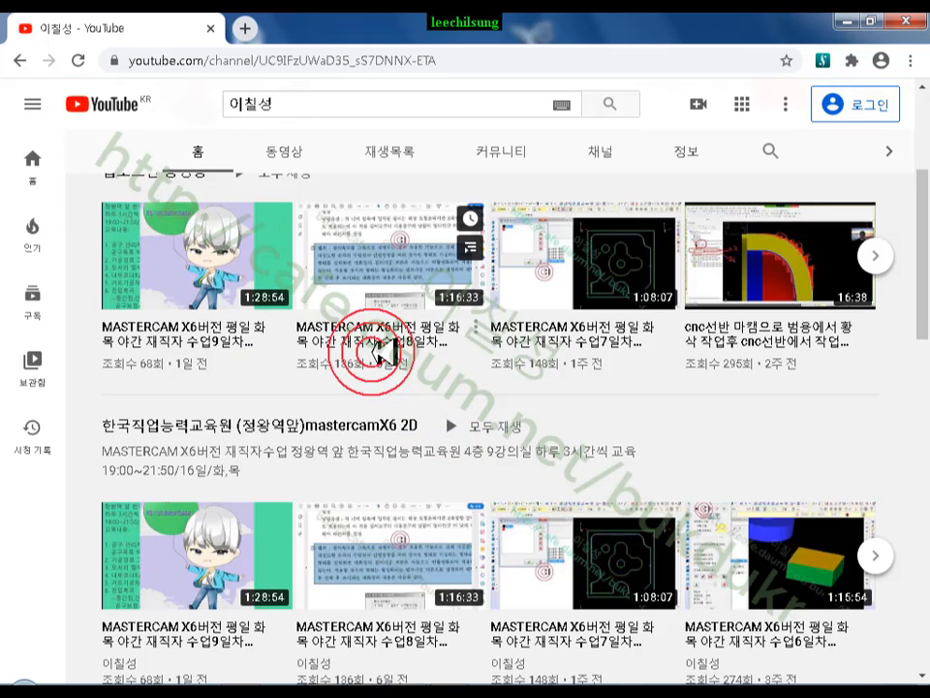
scroll(383, 349, "up", 1)
scroll(384, 347, "down", 3)
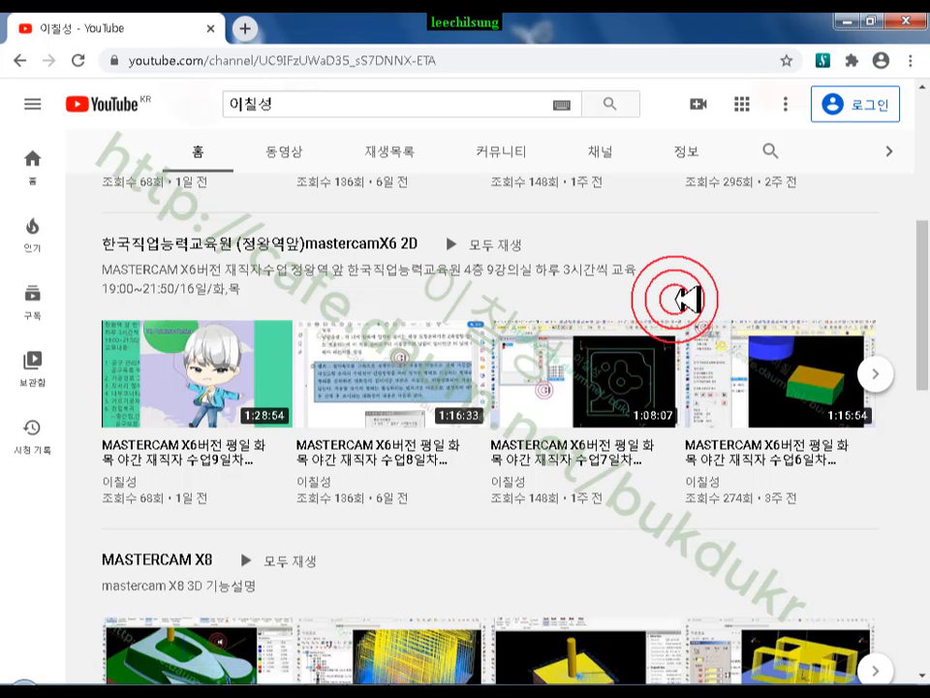
scroll(591, 315, "down", 1)
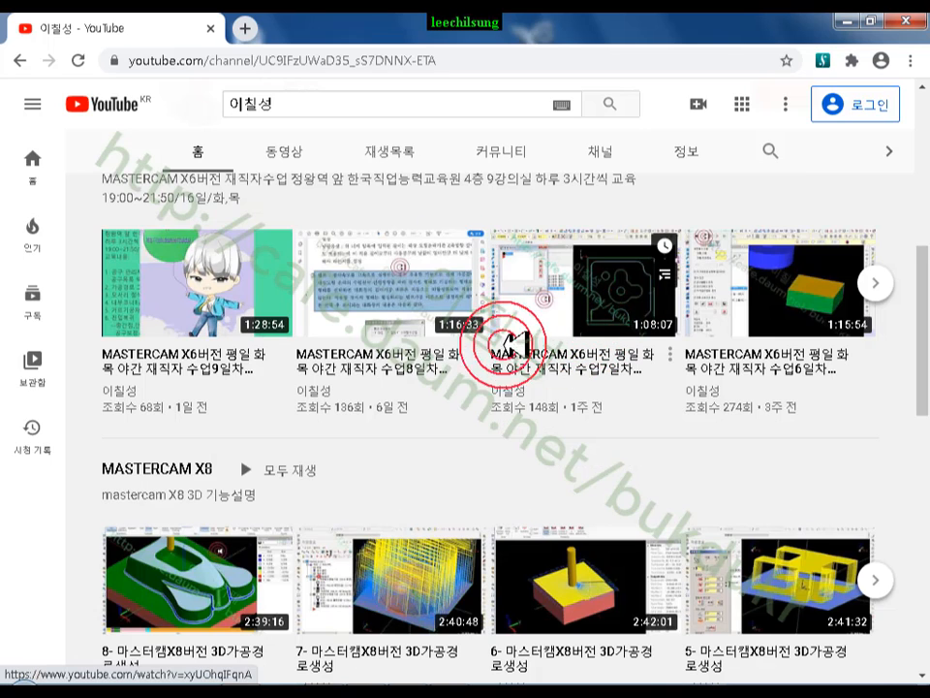
scroll(456, 311, "down", 2)
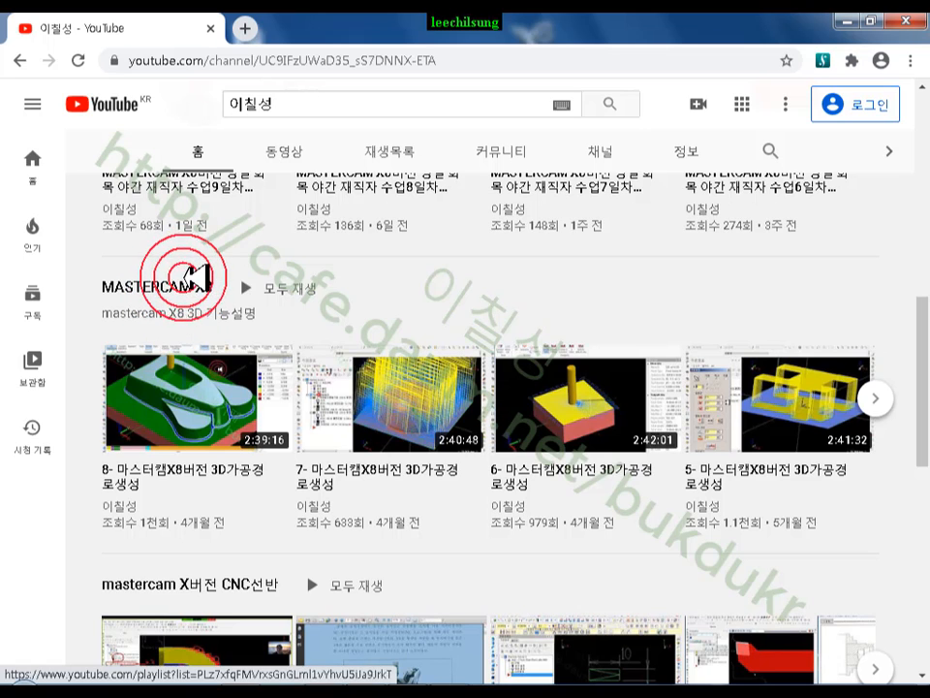
scroll(366, 320, "down", 1)
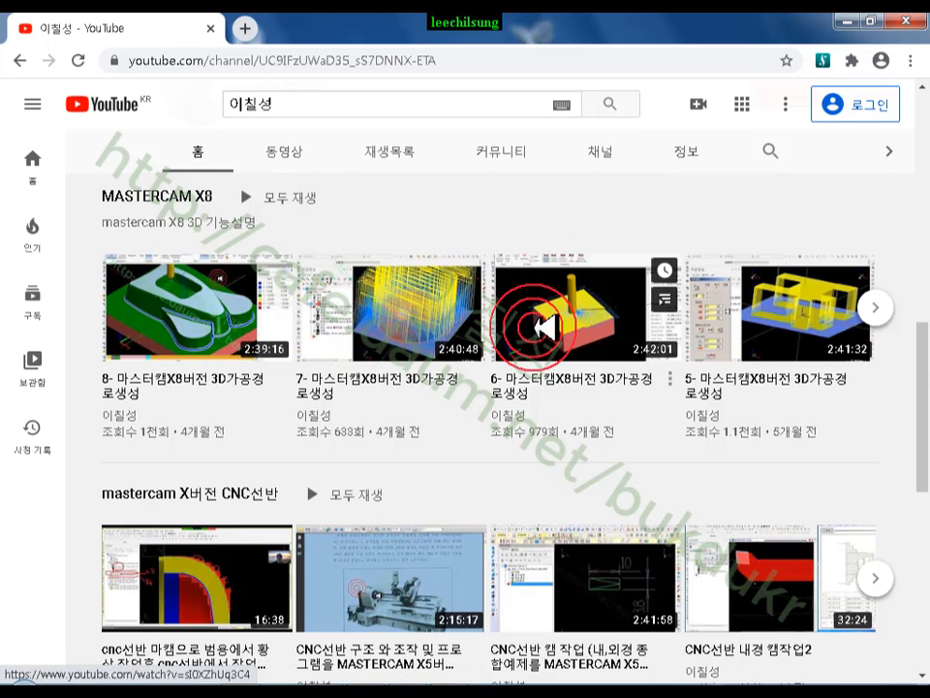
scroll(537, 328, "down", 2)
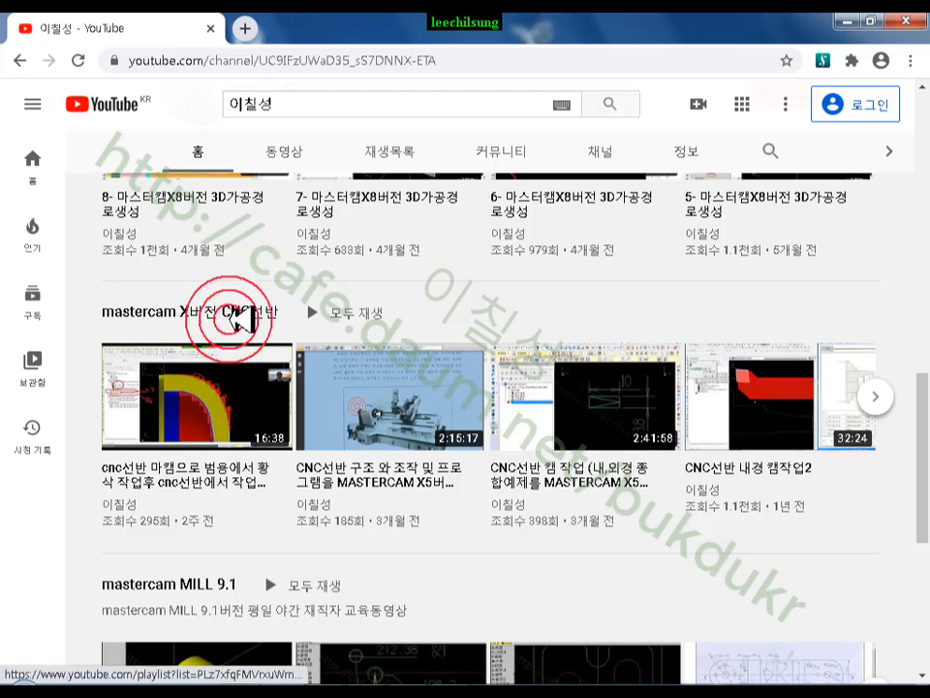
scroll(320, 300, "down", 1)
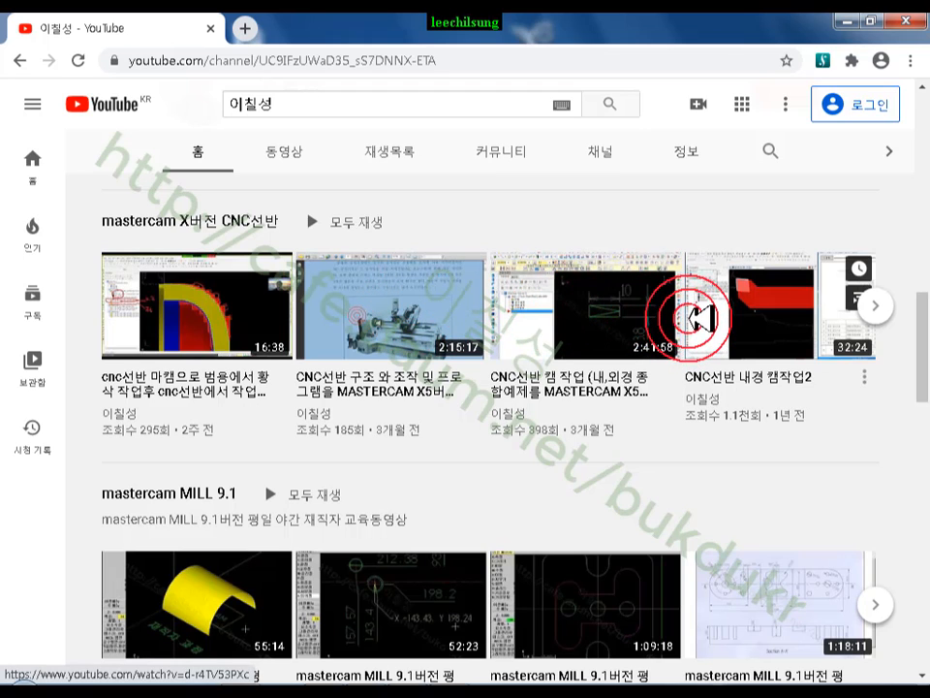
scroll(702, 318, "down", 2)
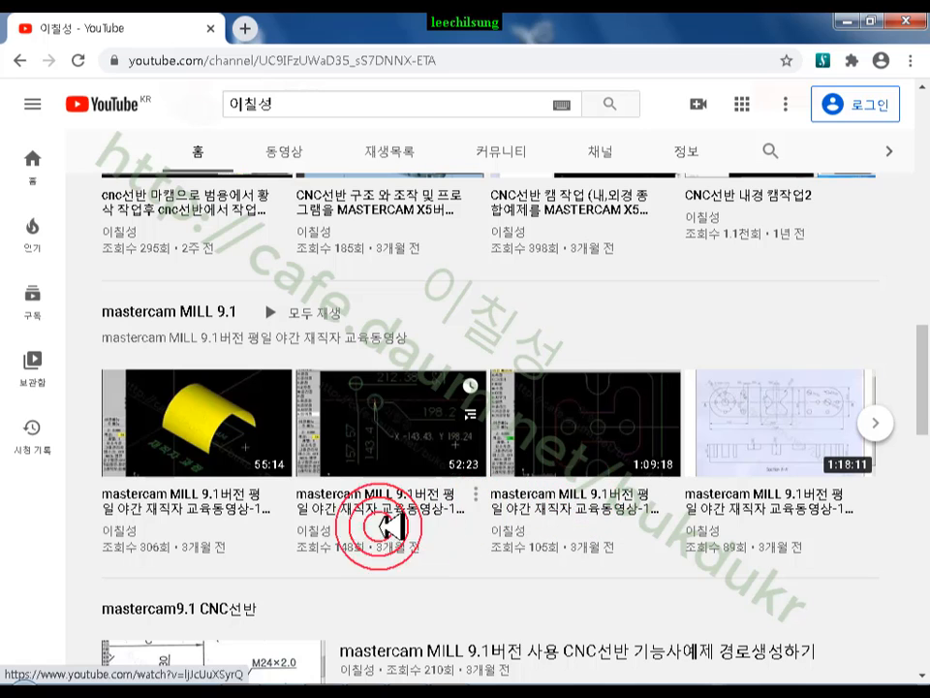
scroll(706, 380, "down", 2)
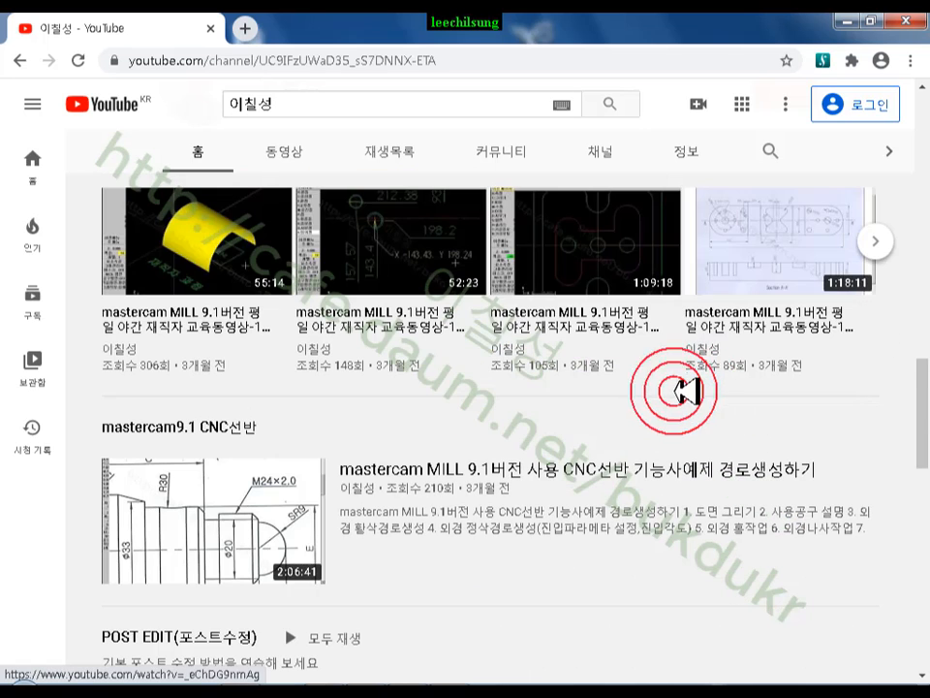
scroll(329, 506, "down", 1)
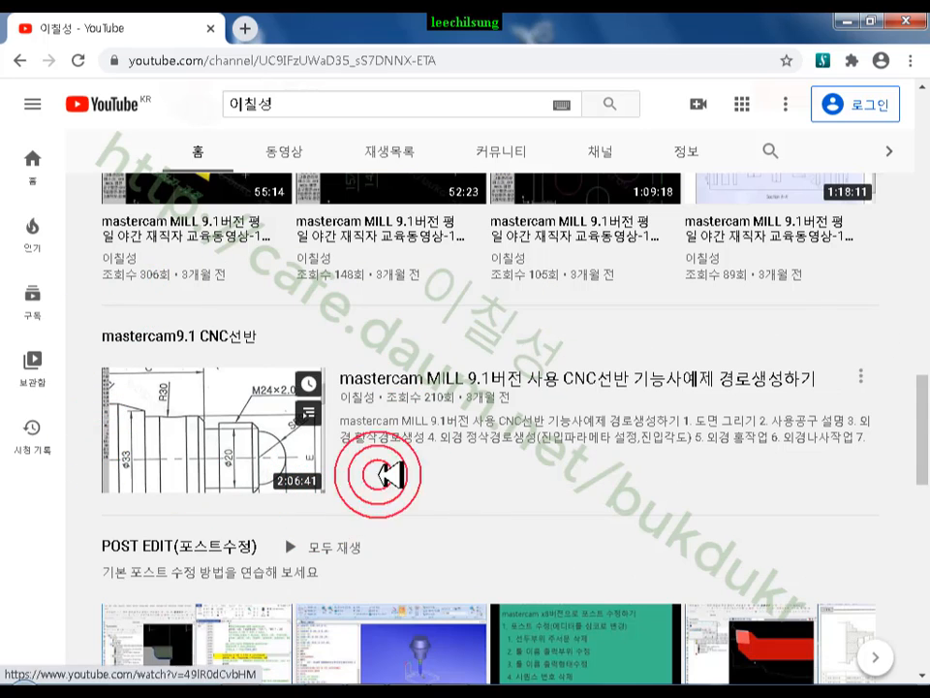
scroll(548, 388, "down", 2)
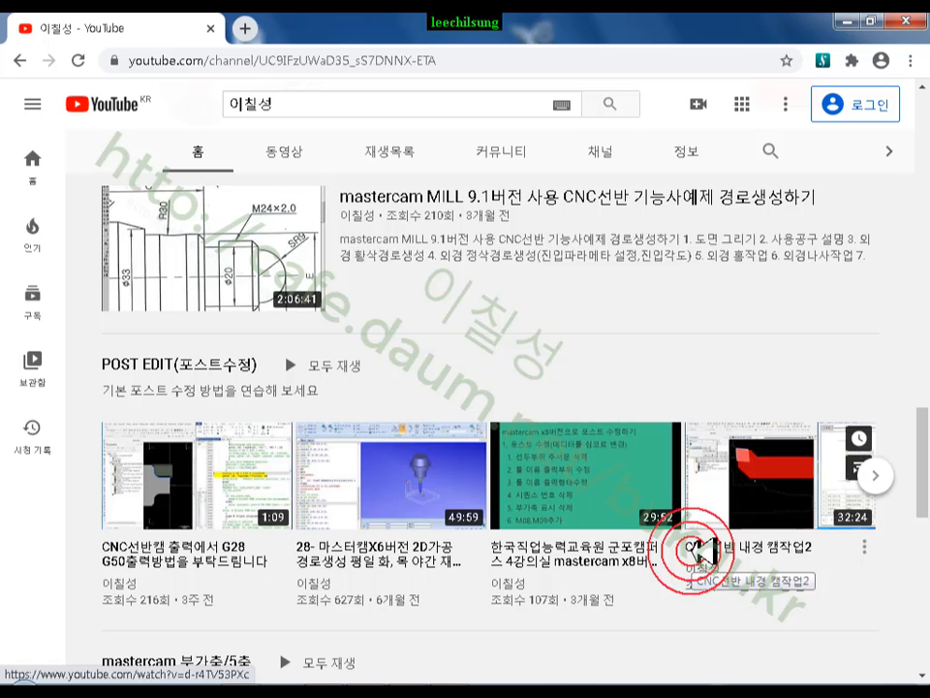
scroll(529, 409, "down", 1)
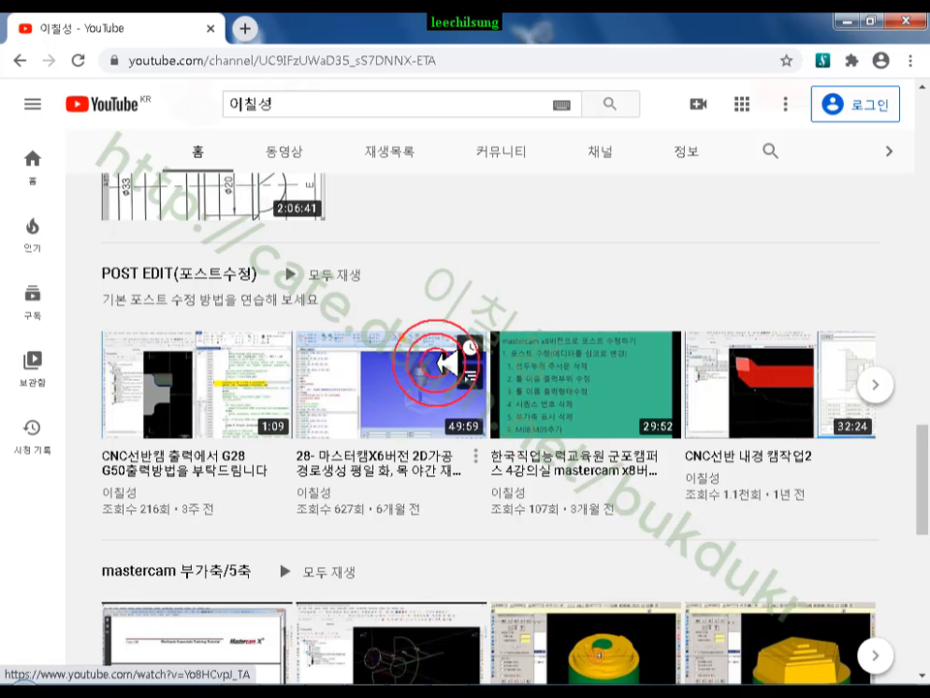
Step: Browse the remaining channel playlists from mastercam 부가축/5축 through Dynamic Milling to PLC관련, and return to the uploaded videos
scroll(548, 346, "down", 2)
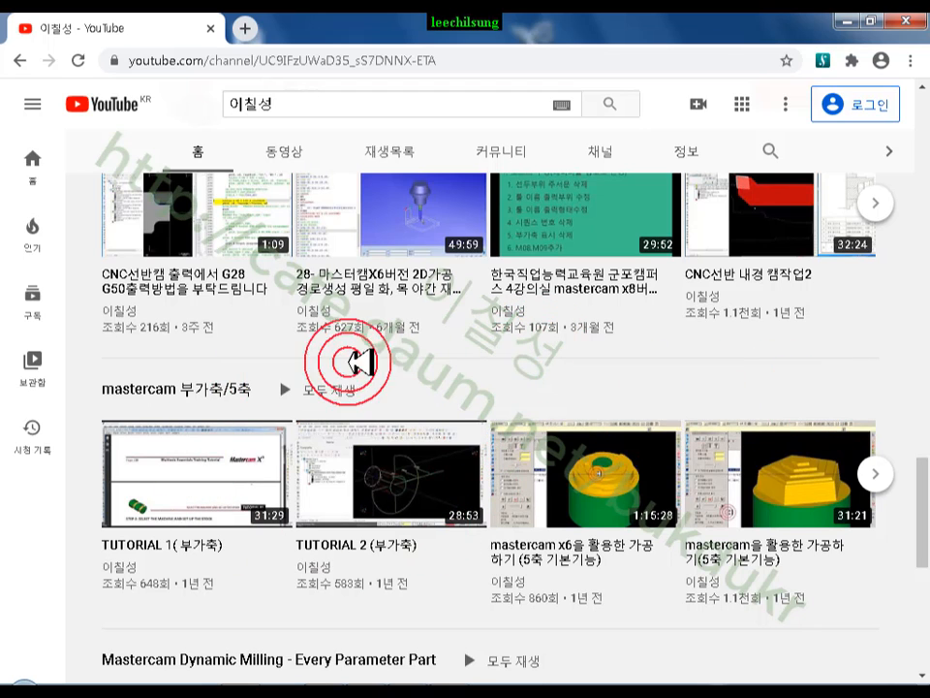
scroll(504, 434, "down", 1)
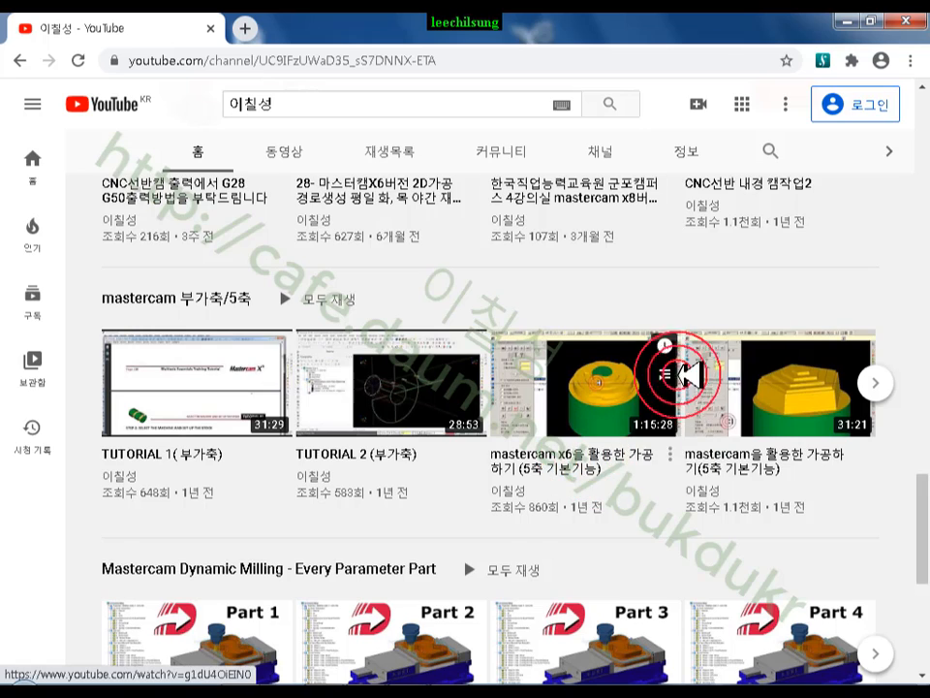
scroll(737, 373, "down", 3)
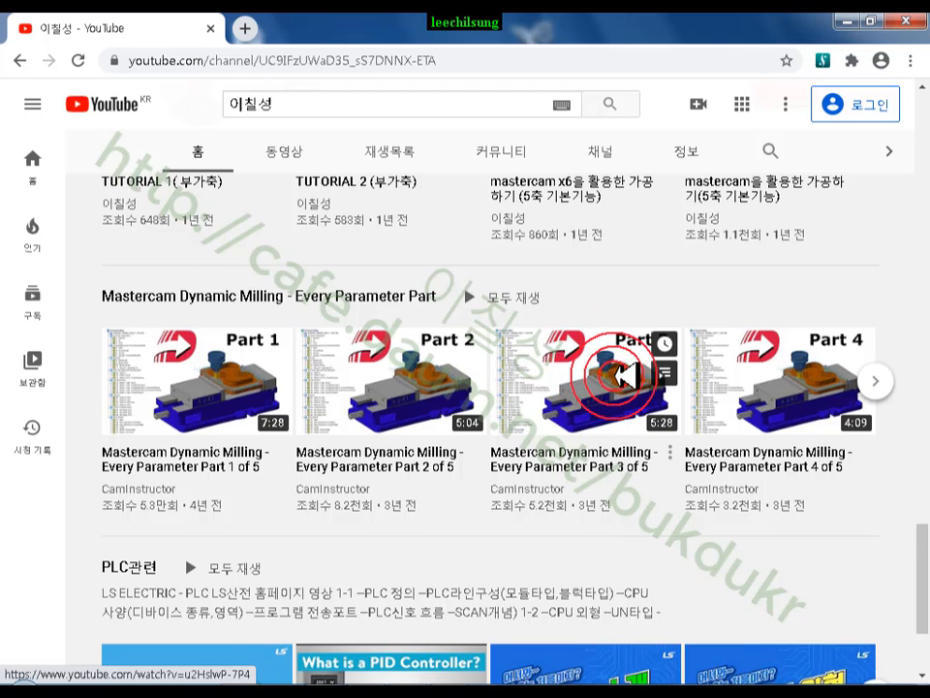
scroll(620, 373, "down", 1)
scroll(623, 369, "down", 1)
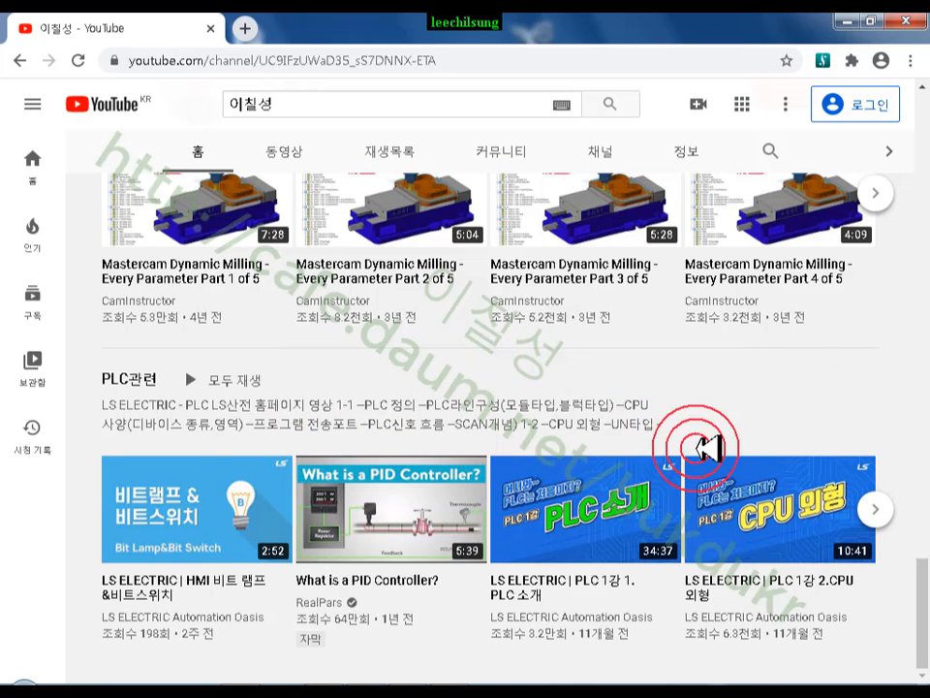
scroll(704, 448, "up", 20)
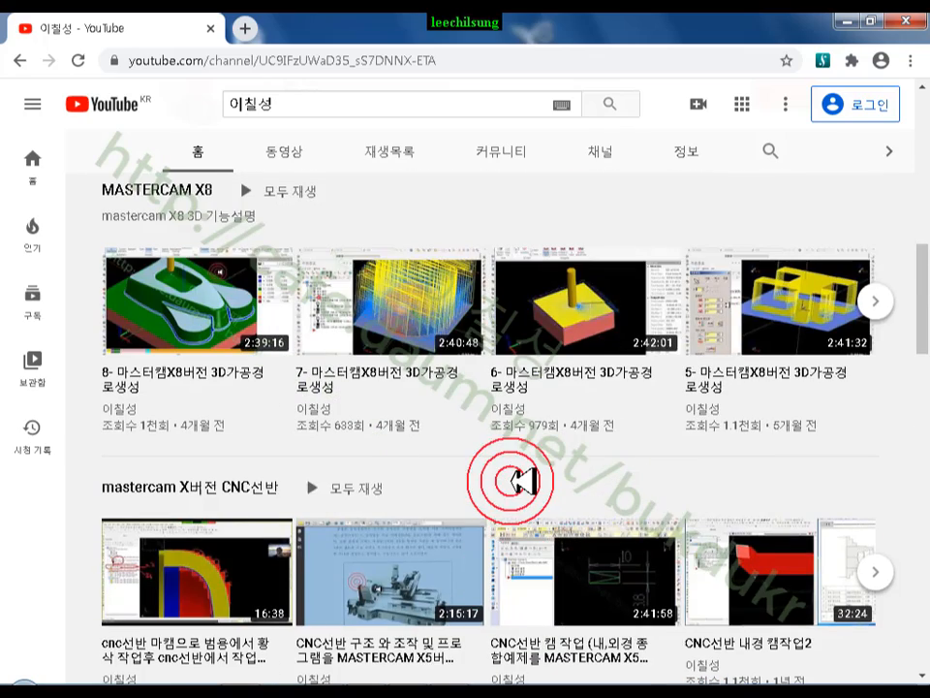
scroll(542, 485, "up", 1)
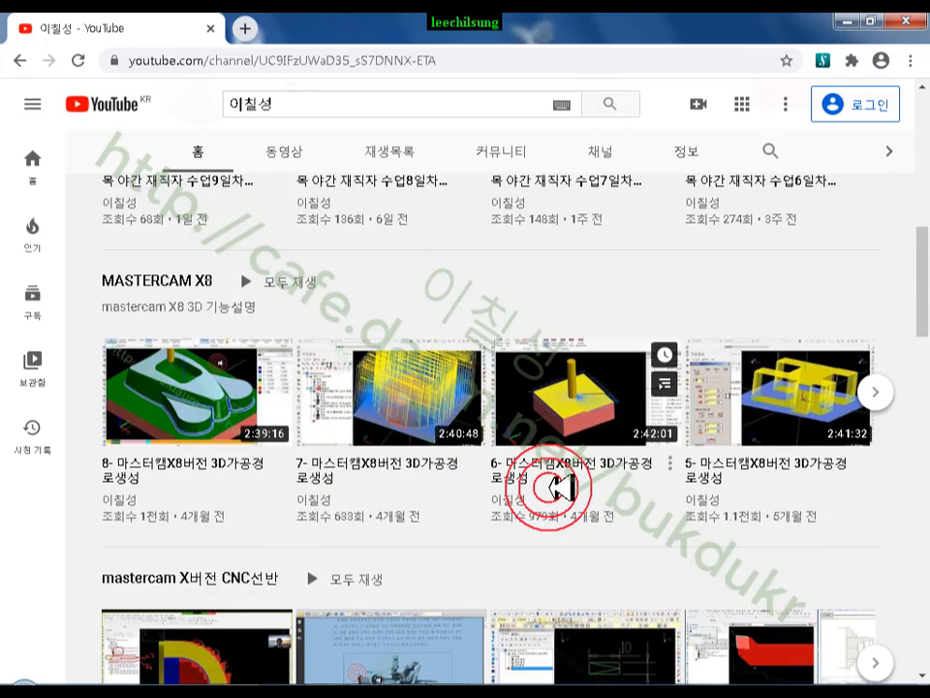
scroll(559, 488, "up", 3)
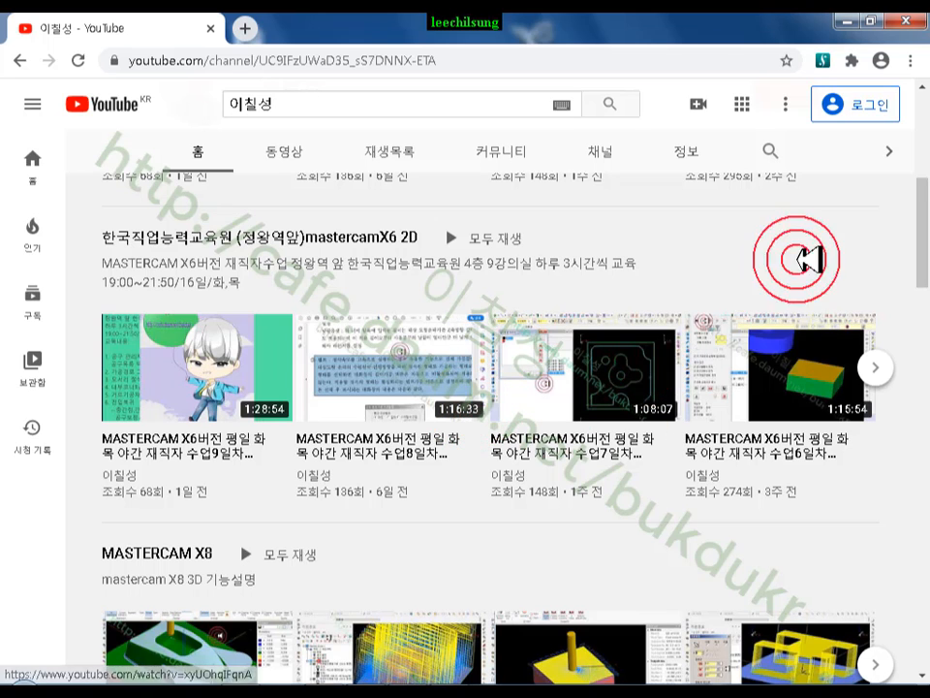
scroll(833, 248, "up", 2)
scroll(833, 248, "up", 1)
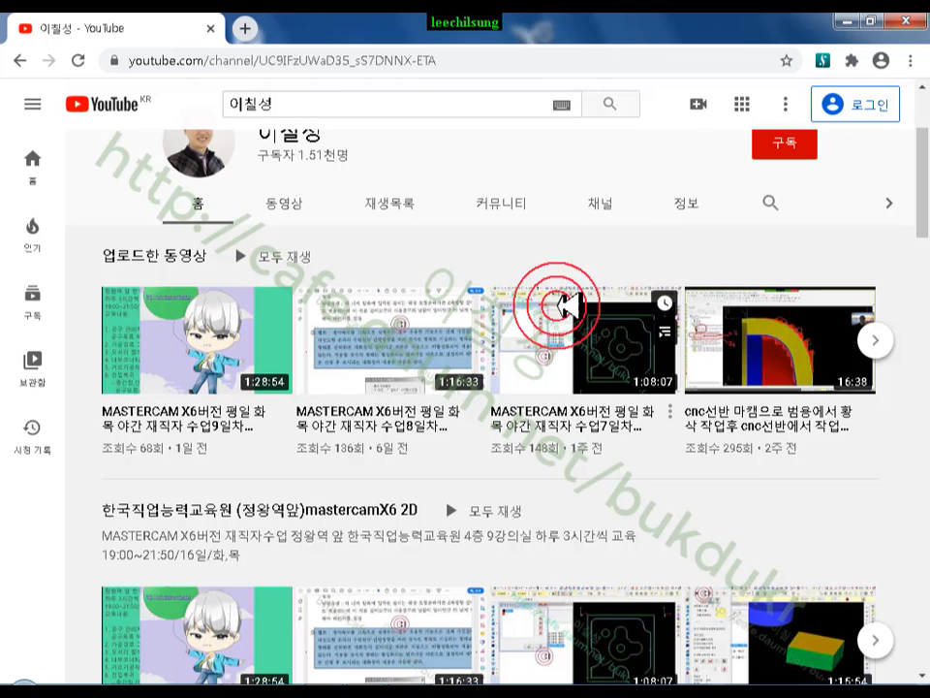
scroll(549, 301, "up", 2)
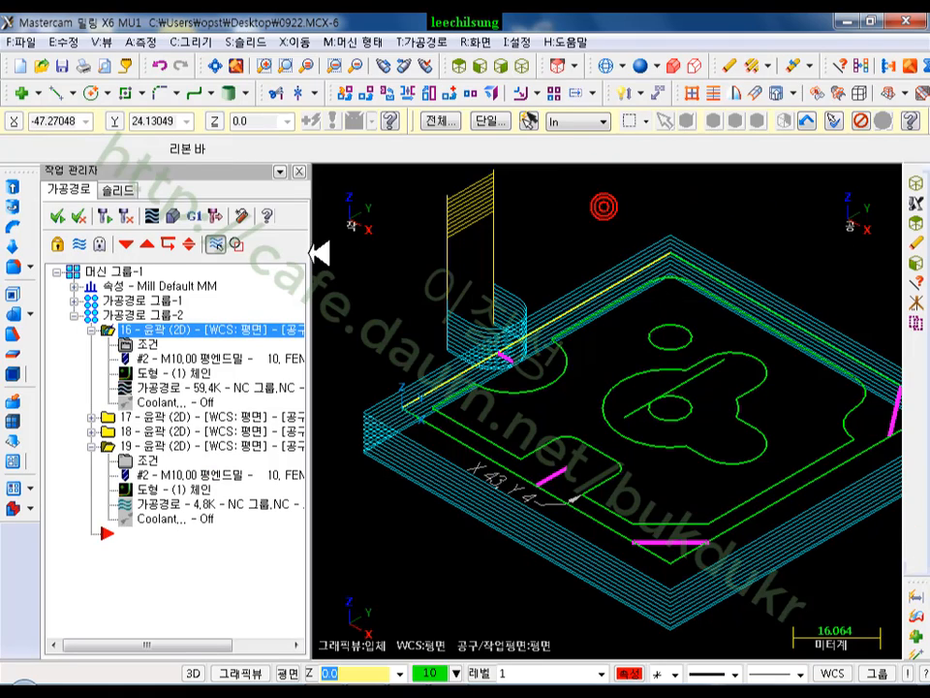
Step: Switch to Mastercam, open contour operation 16's depth-cut parameters, underline the 윤곽기준 and 깊이기준 order options, and accept the dialog
left_click(147, 343)
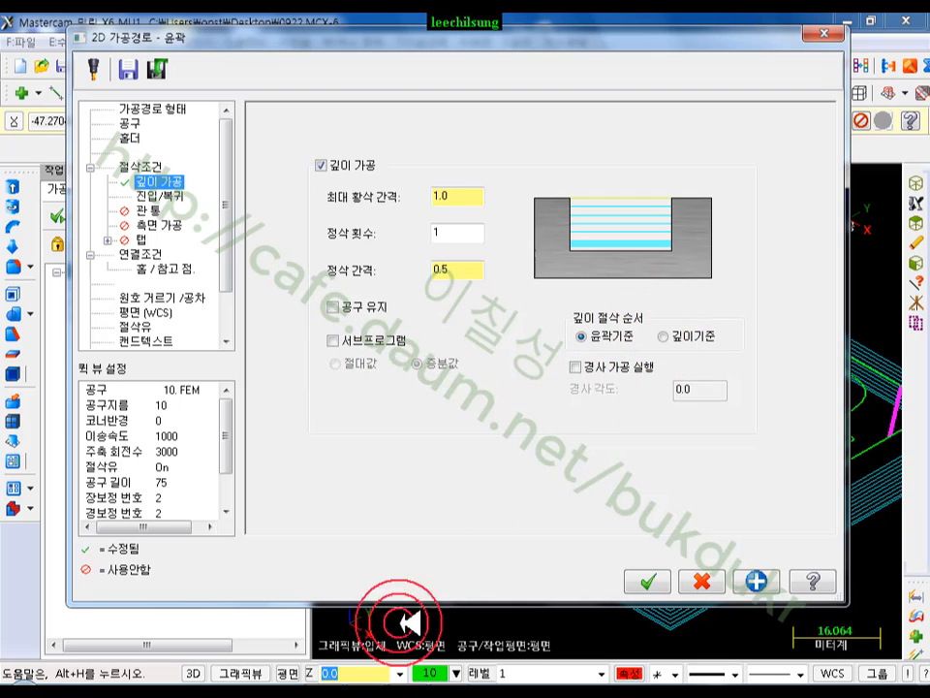
left_click_drag(564, 355, 633, 354)
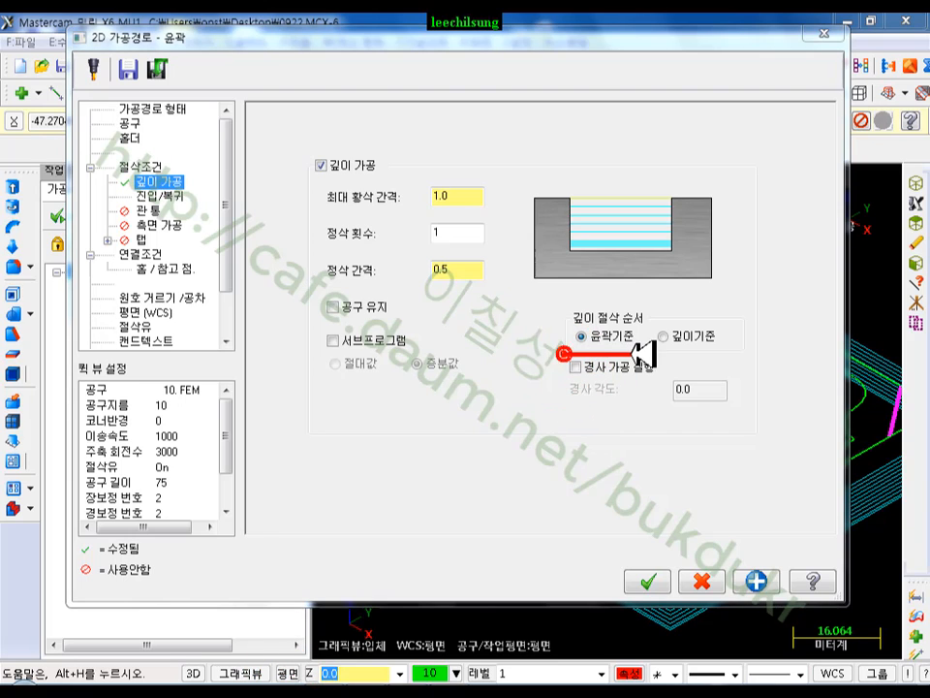
left_click_drag(726, 355, 735, 356)
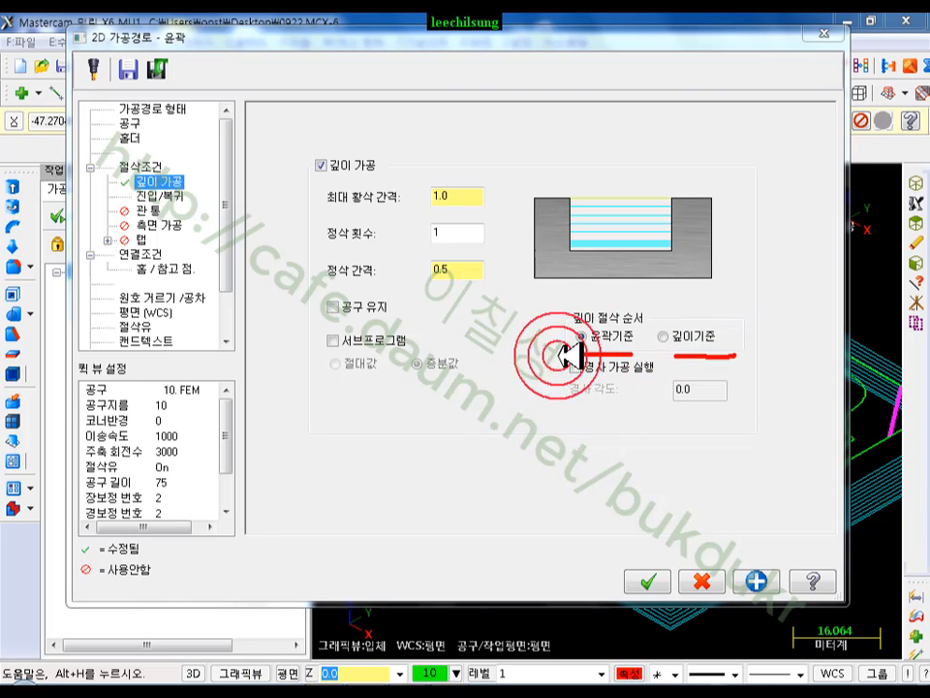
left_click_drag(632, 314, 636, 317)
right_click(442, 395)
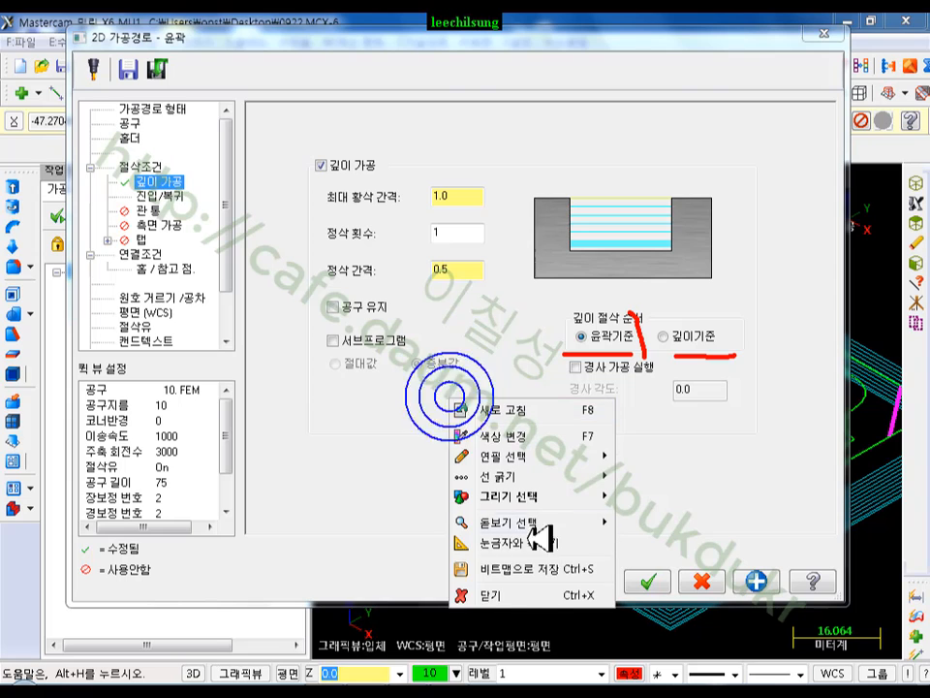
left_click(455, 651)
left_click(647, 582)
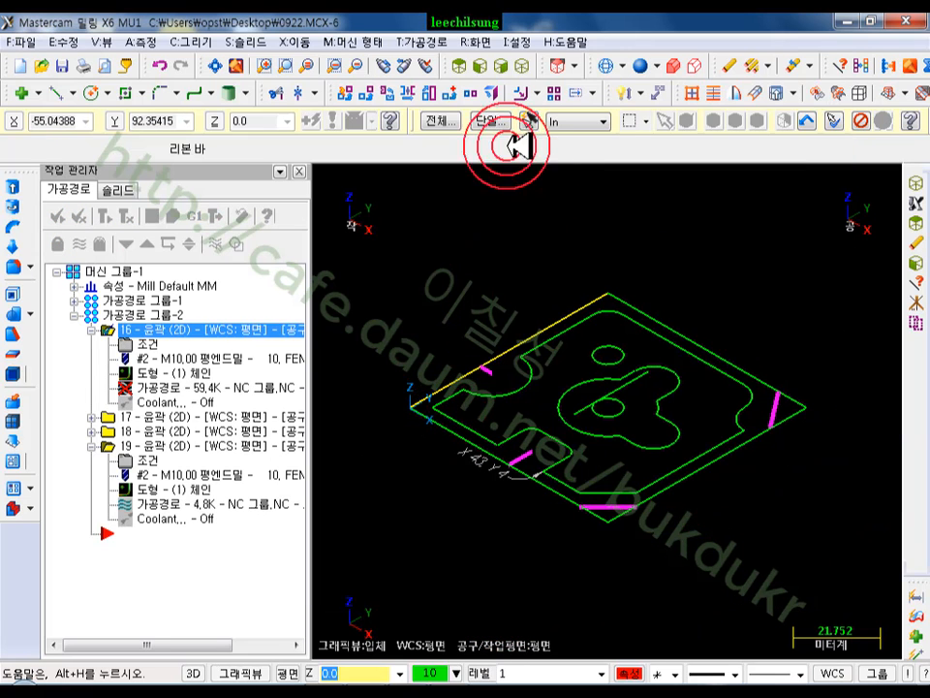
Step: Copy the chained outer rectangle about 100 mm in positive X with a dynamic move, working in the top view
left_click(461, 63)
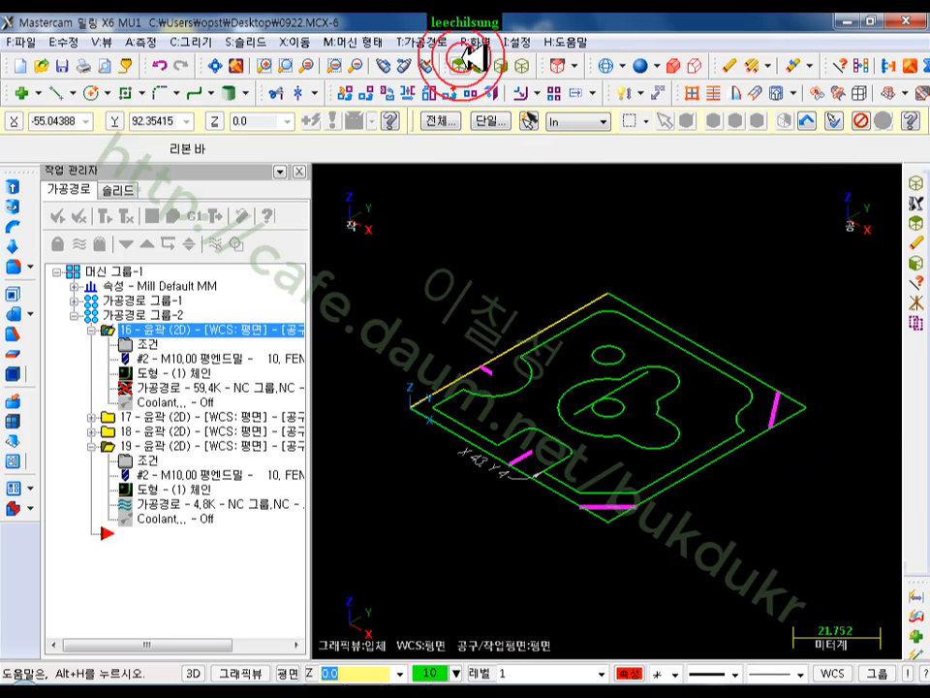
scroll(455, 373, "down", 2)
left_click(454, 378)
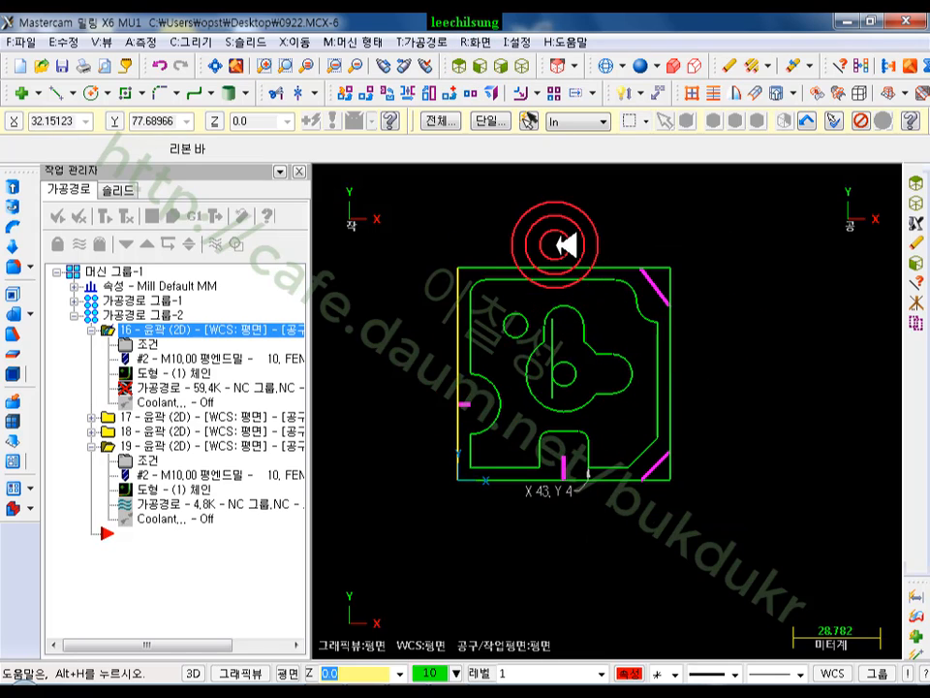
left_click(529, 259, "shift")
scroll(394, 420, "down", 3)
scroll(646, 405, "up", 2)
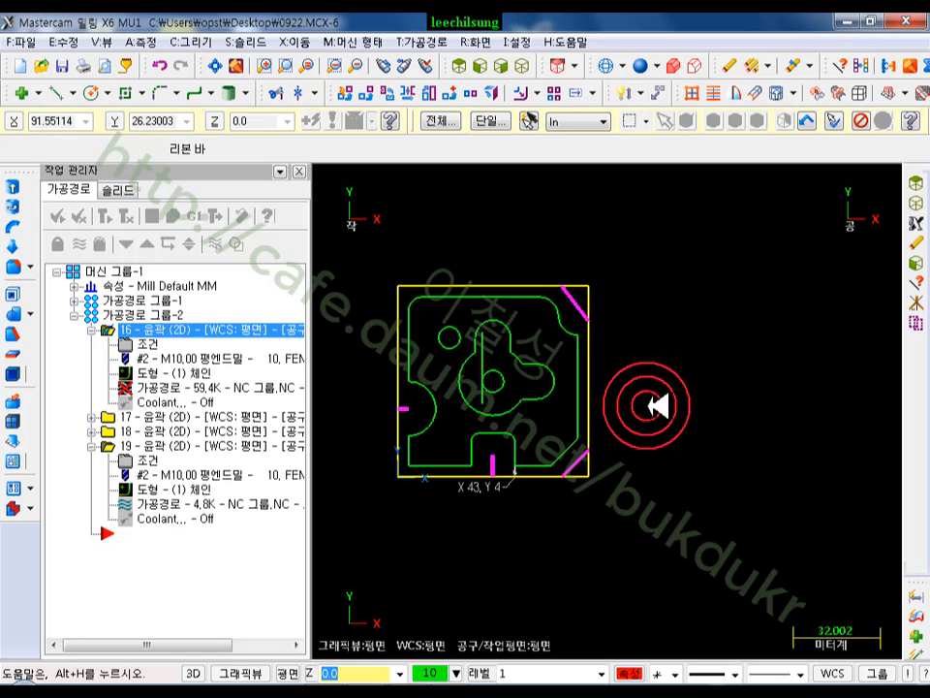
left_click(349, 92)
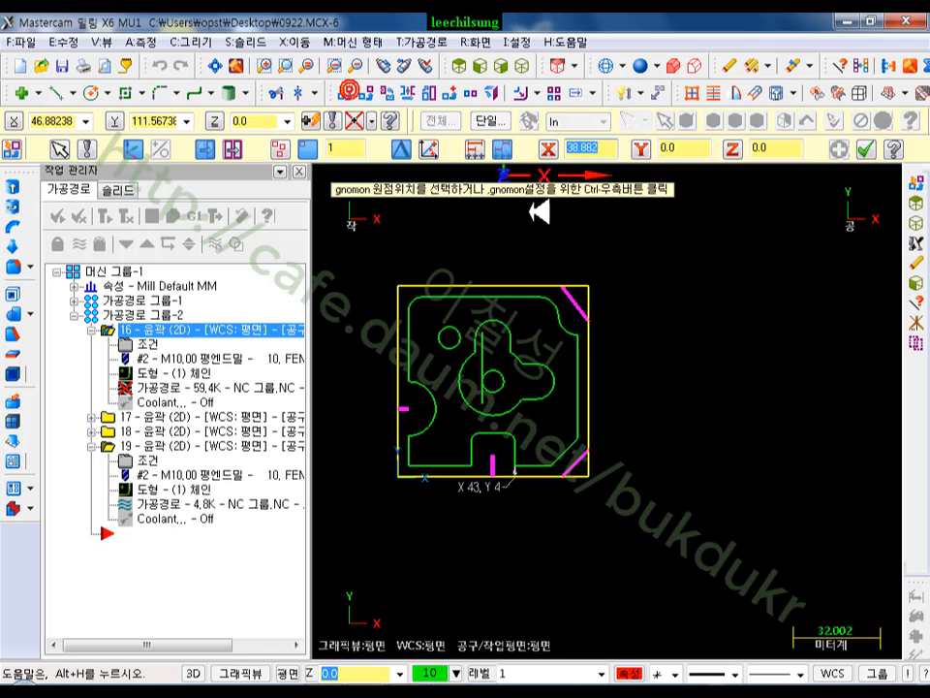
left_click(529, 227)
left_click(531, 228)
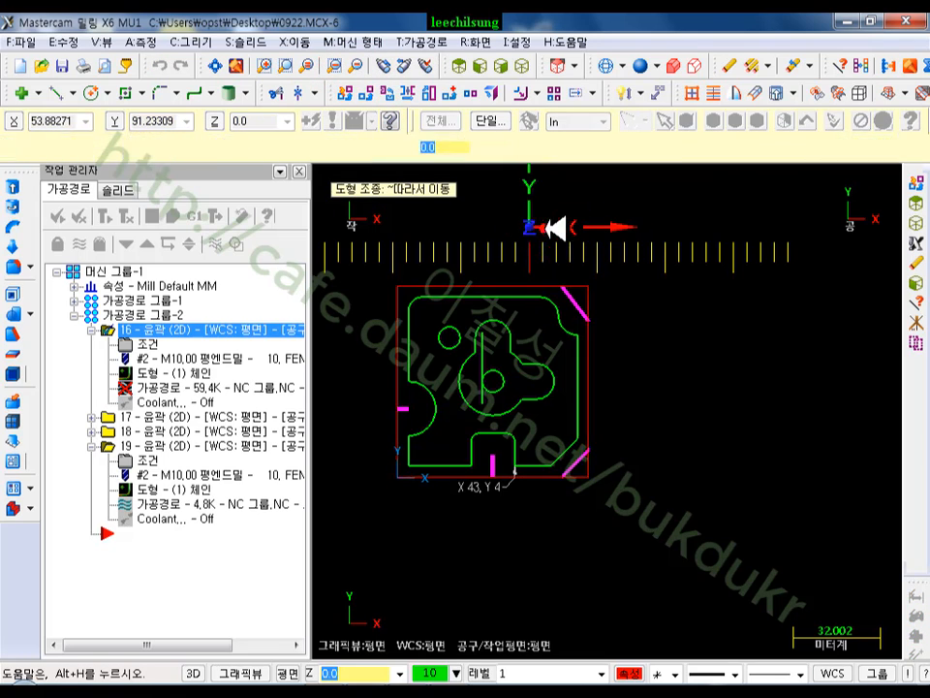
left_click(809, 255)
left_click(234, 147)
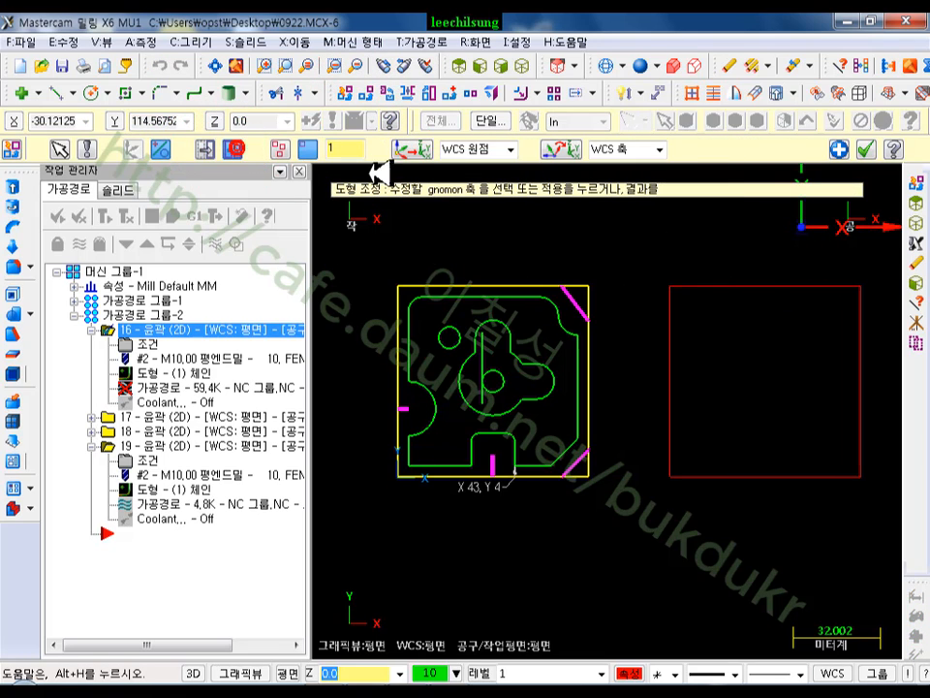
left_click(859, 147)
left_click(714, 336)
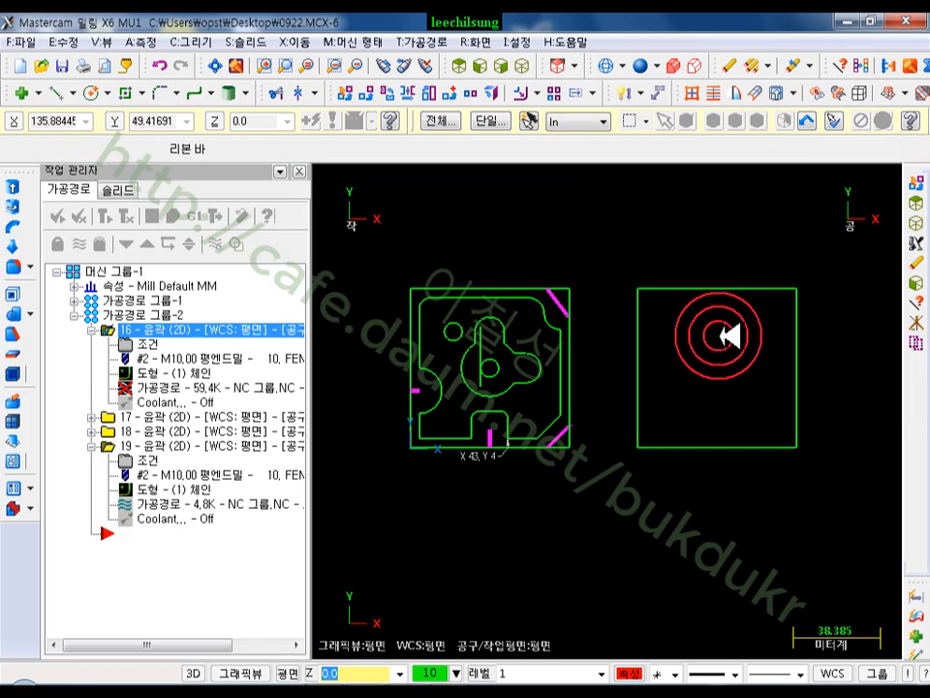
Step: Add the copied rectangle as a second chain in contour operation 16's geometry and regenerate the toolpath
left_click(182, 343)
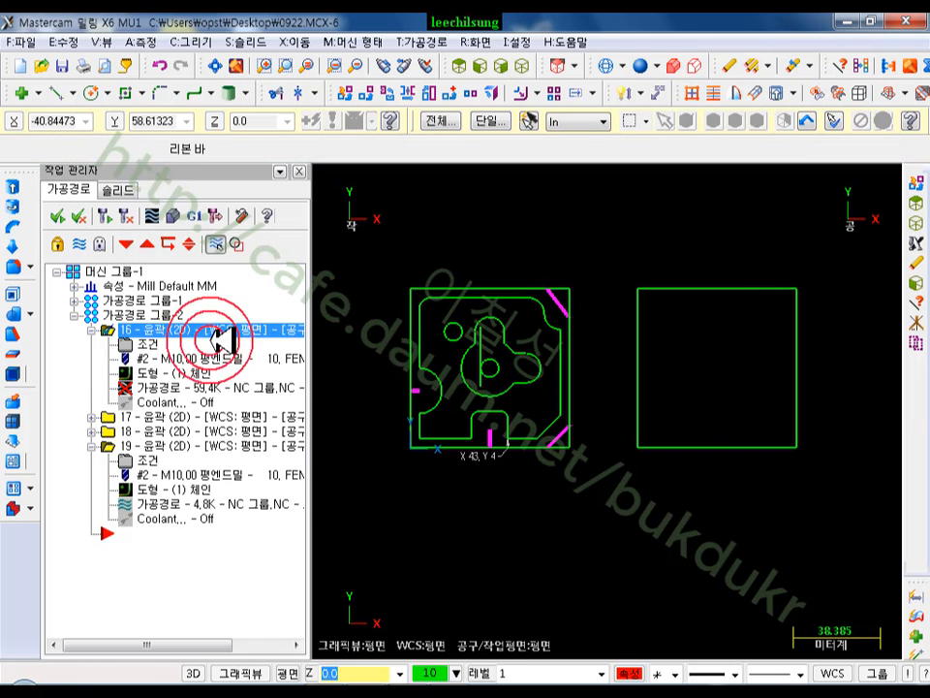
left_click(165, 373)
right_click(129, 270)
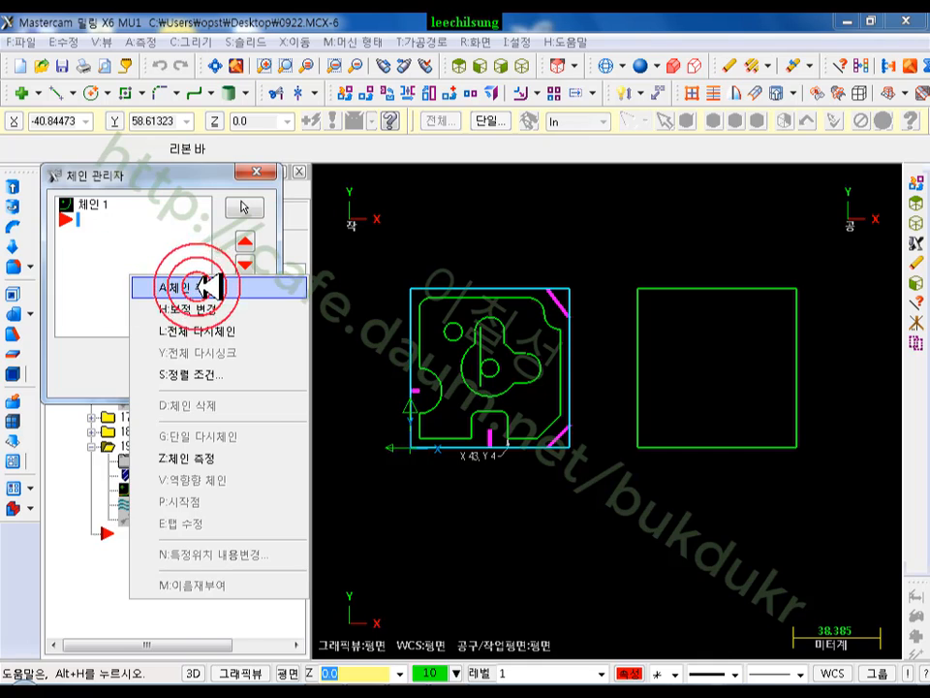
left_click(166, 286)
left_click(608, 425)
left_click(158, 605)
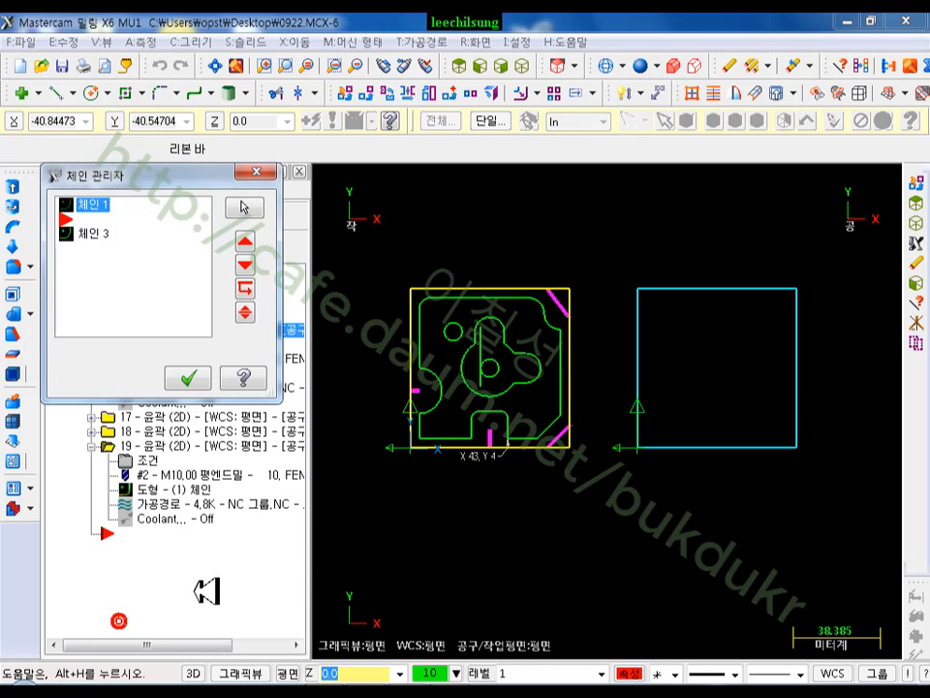
left_click(188, 376)
left_click(78, 215)
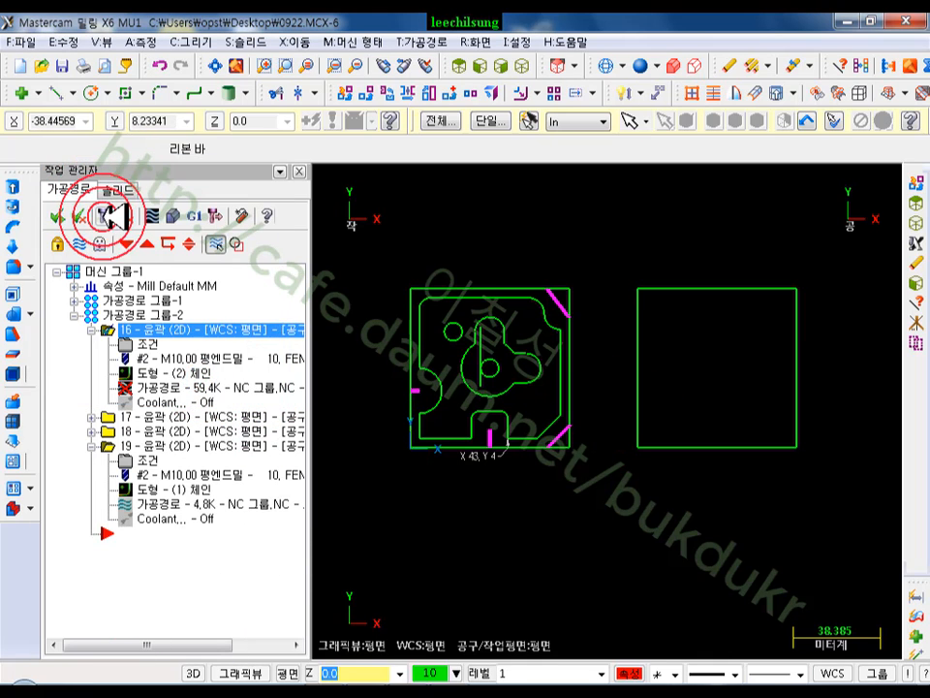
left_click(634, 487)
Step: Backplot contour operation 16 in the isometric view to examine the cutting order across both rectangles
left_click(555, 75)
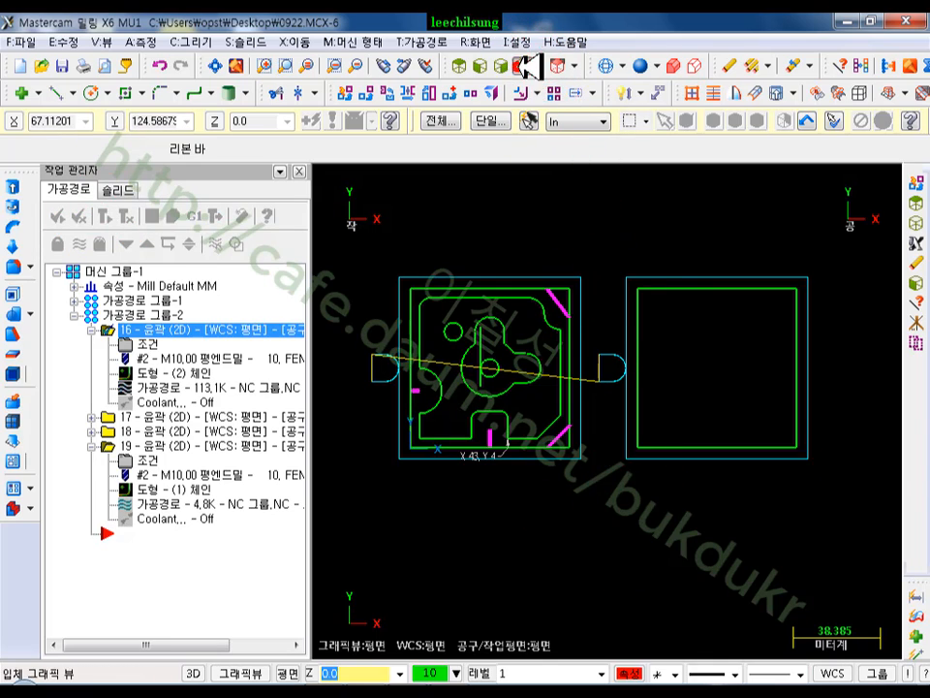
left_click(523, 64)
middle_click_drag(470, 427, 696, 505)
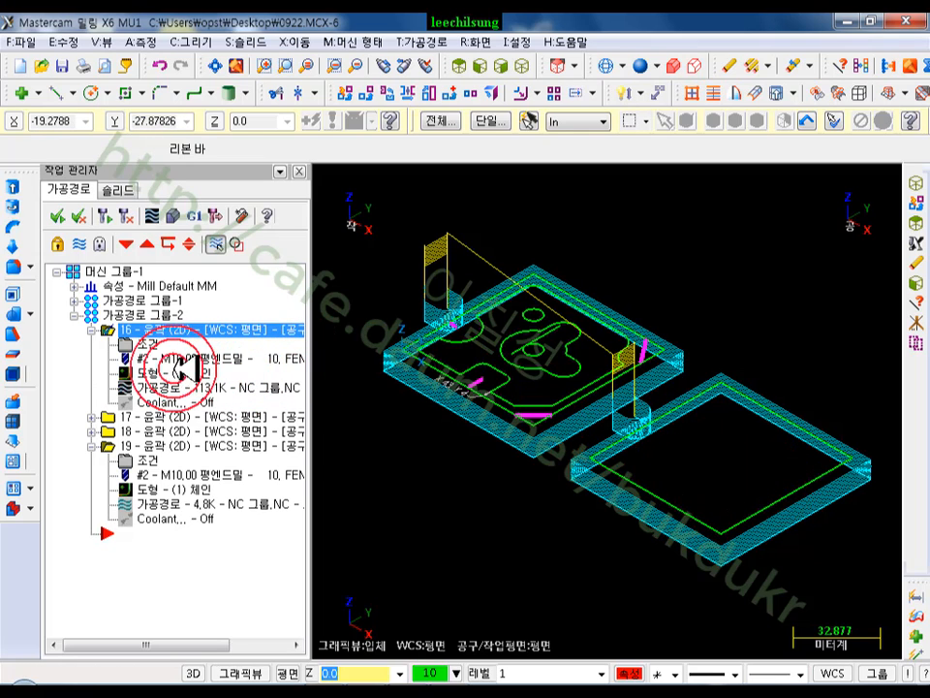
left_click(164, 386)
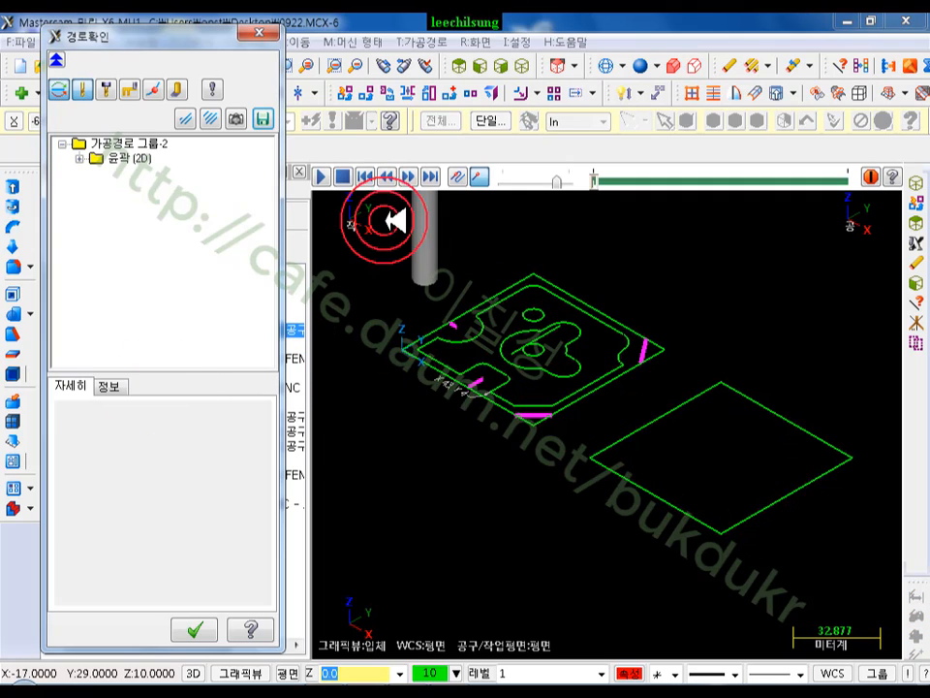
left_click(323, 174)
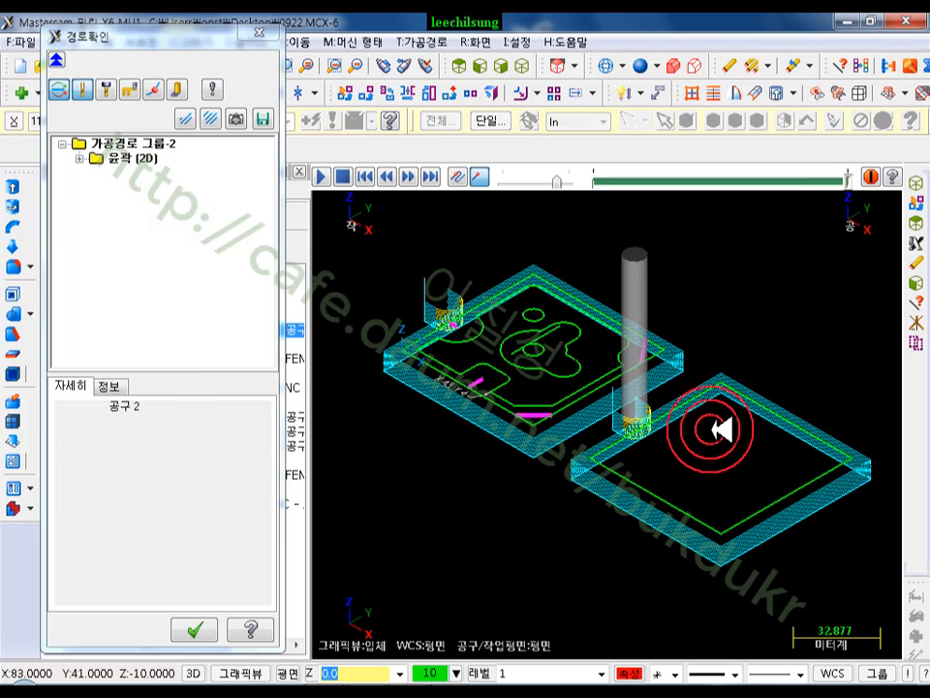
left_click(259, 32)
Step: Set contour operation 16's depth-cut order to 깊이기준 (by depth) and regenerate the toolpath
left_click(125, 344)
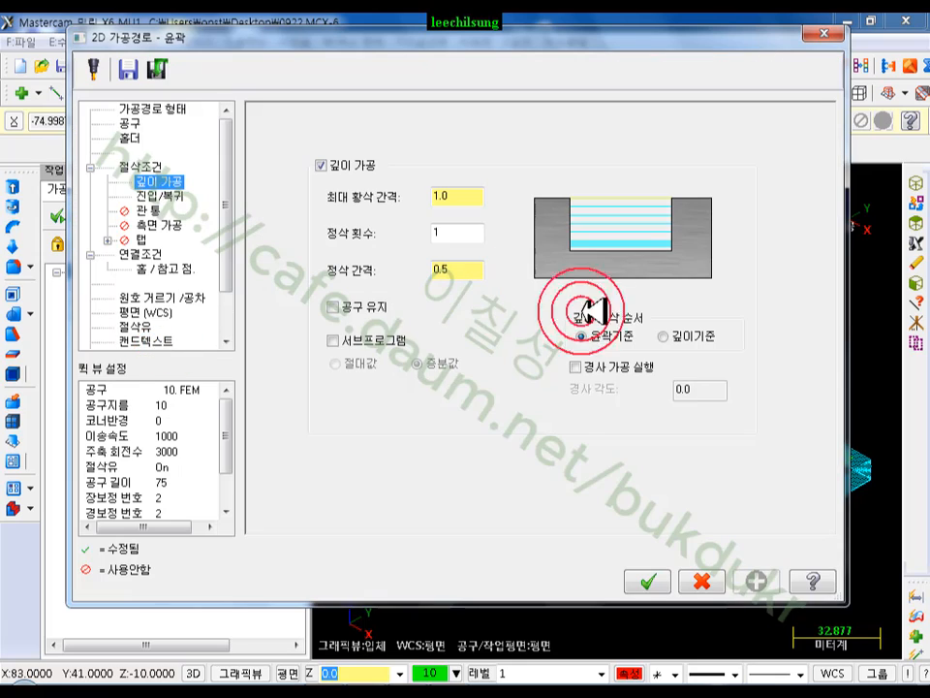
left_click(665, 335)
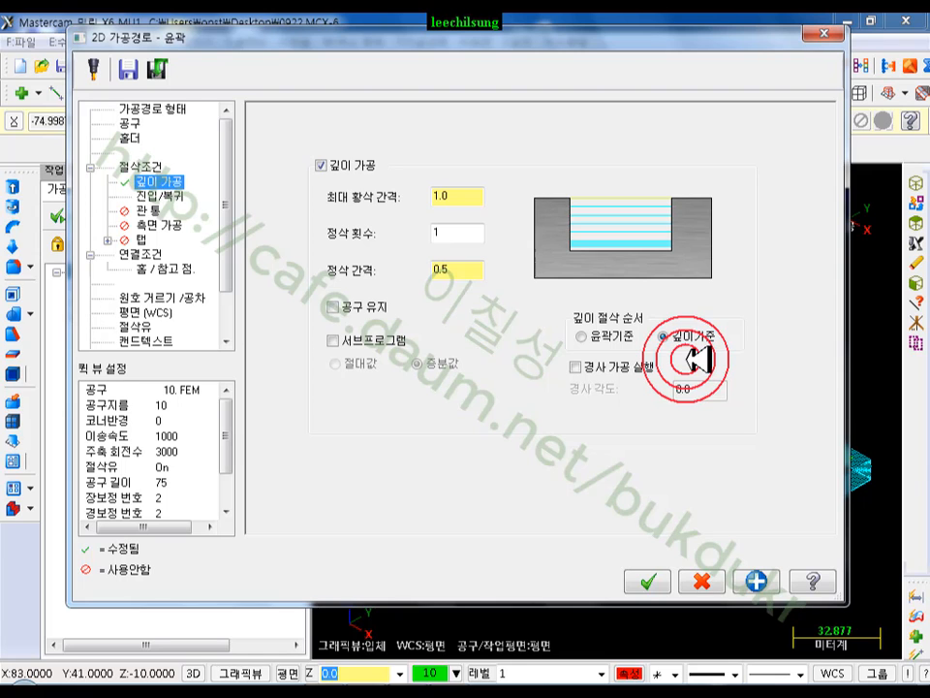
left_click(650, 582)
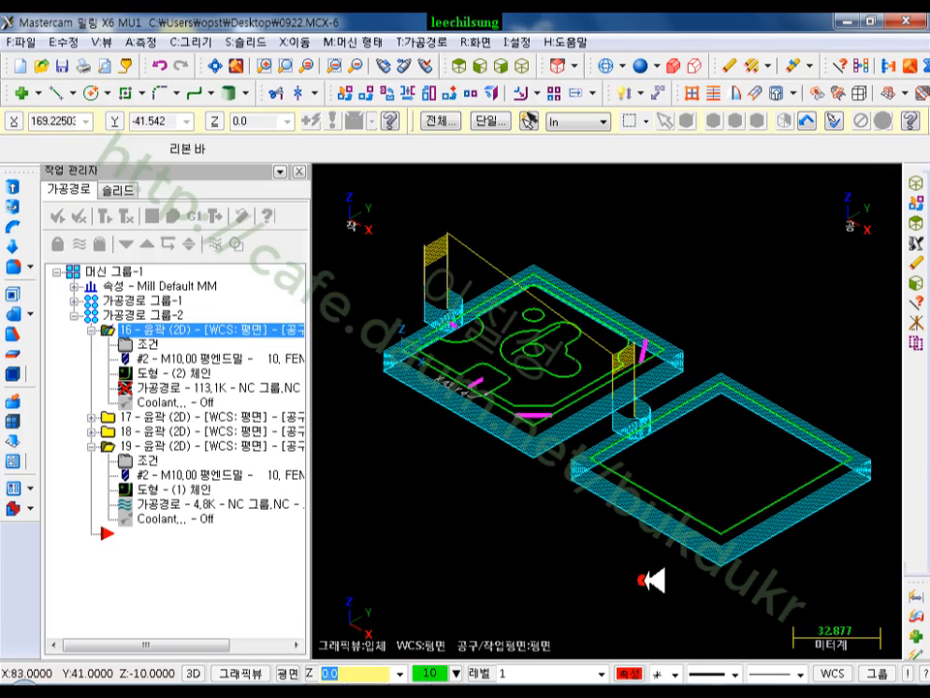
left_click(125, 211)
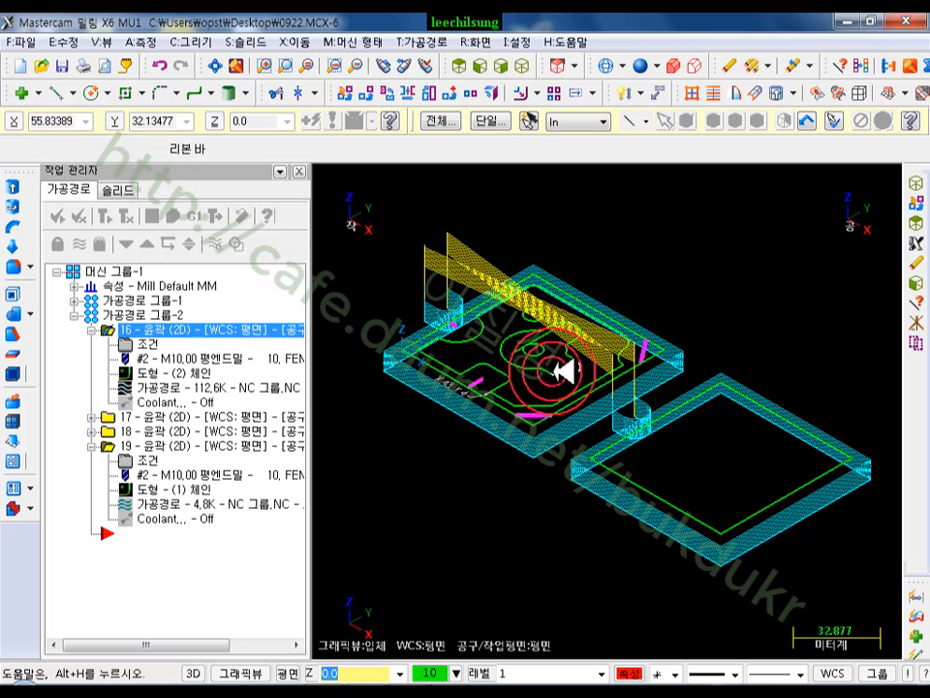
Step: Backplot contour operation 16 to examine the by-depth cutting order across both rectangles
left_click(420, 306)
left_click(118, 219)
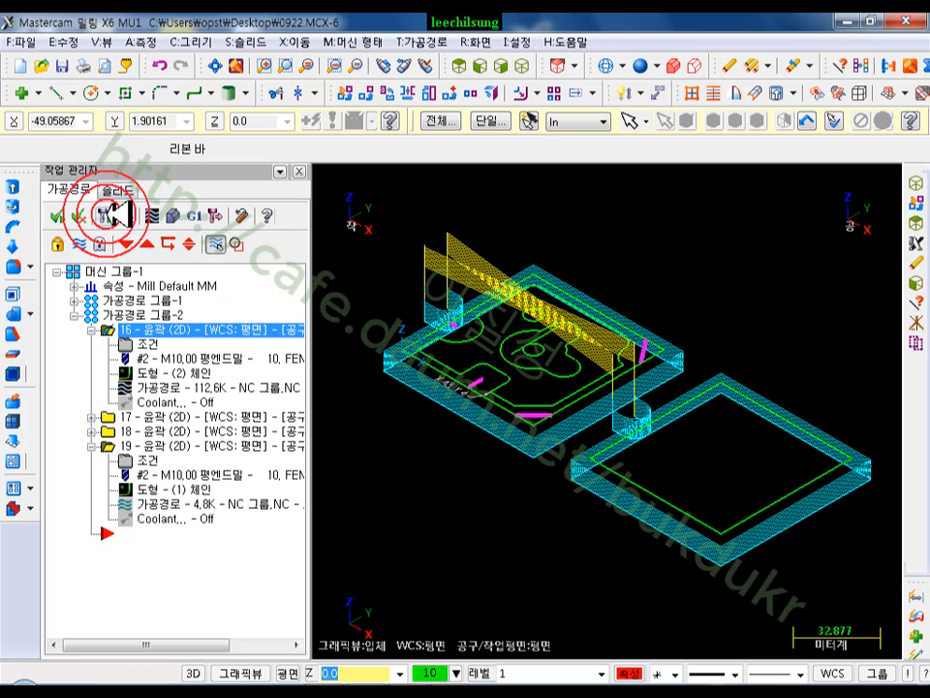
left_click(324, 177)
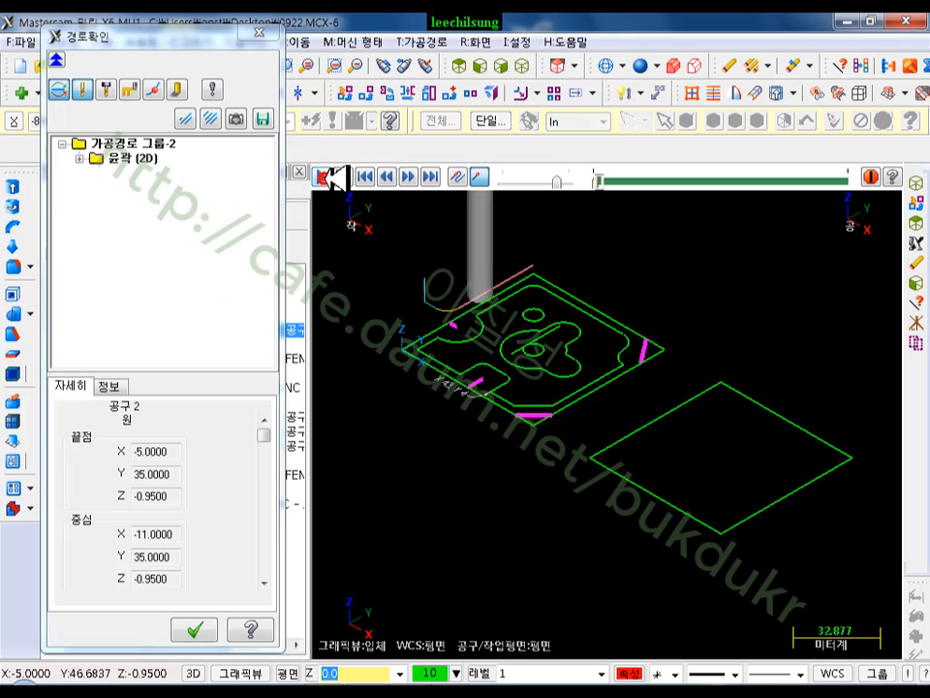
left_click(325, 178)
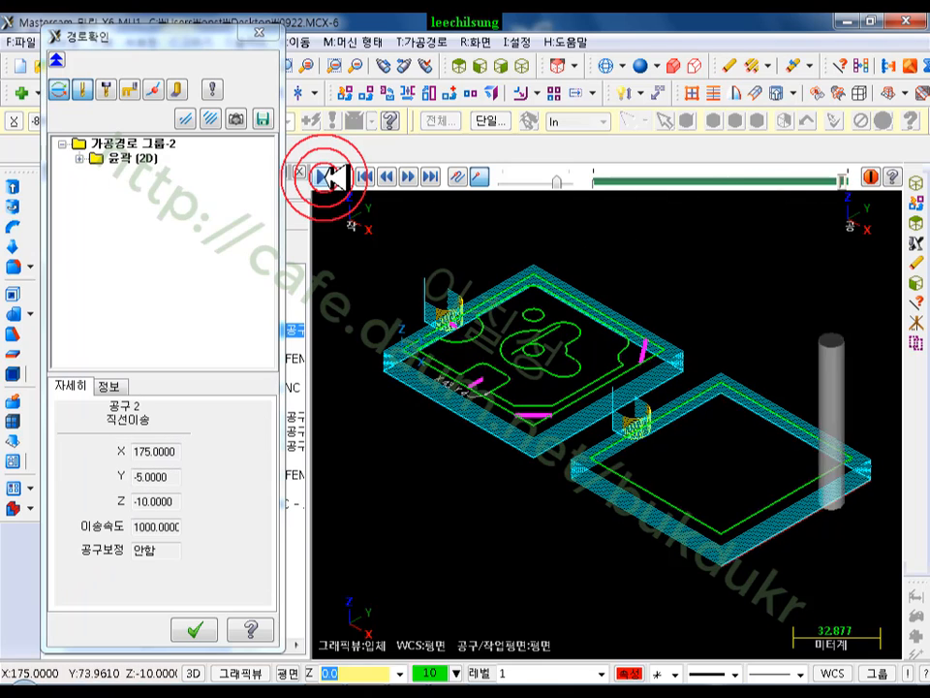
left_click(325, 175)
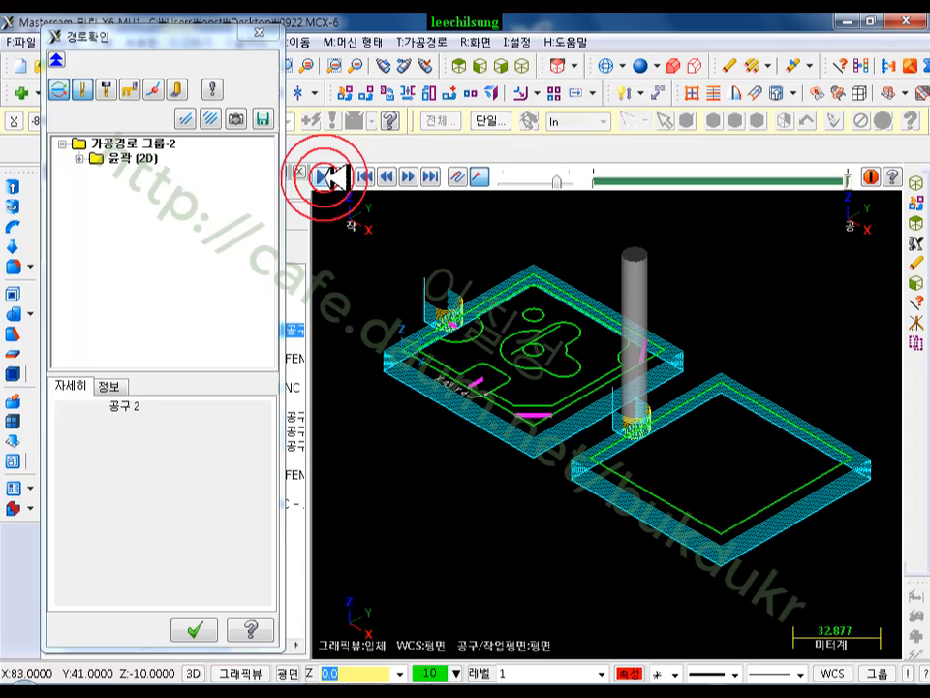
left_click(199, 629)
Step: Review the depth-cut settings in contour operation 16's parameters, including the 깊이기준 (by depth) order
left_click(134, 337)
left_click(143, 342)
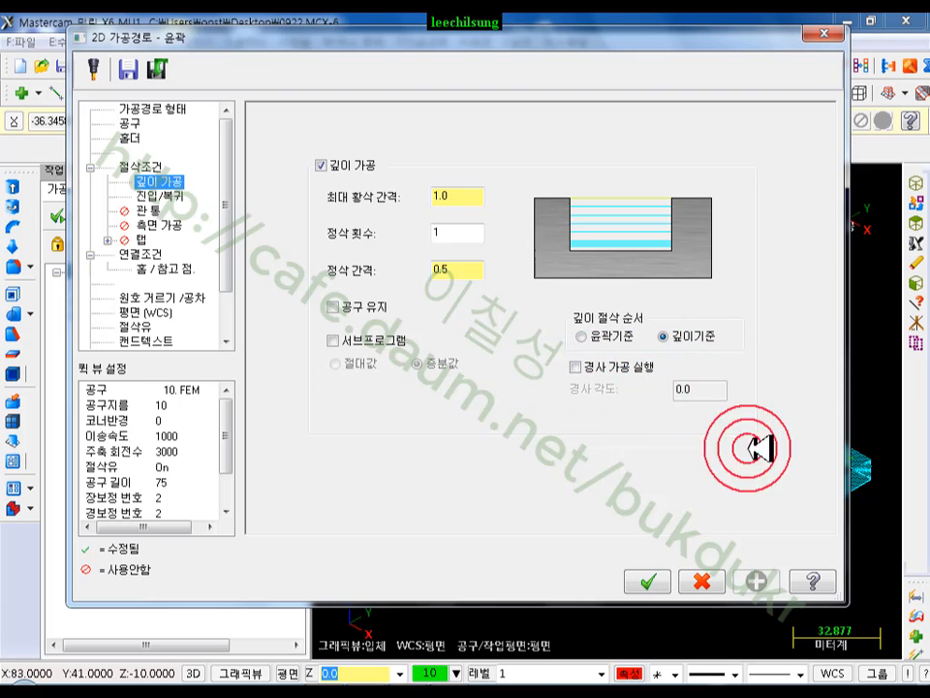
left_click(647, 580)
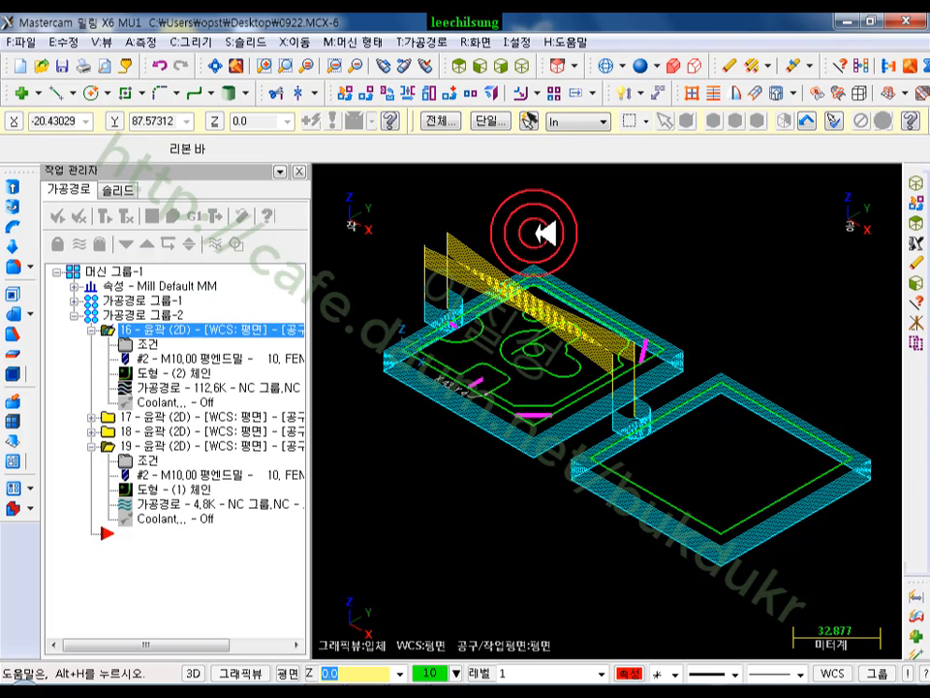
Step: Collapse contour operations 16 and 19 in the toolpath tree and switch to the top view
left_click(91, 331)
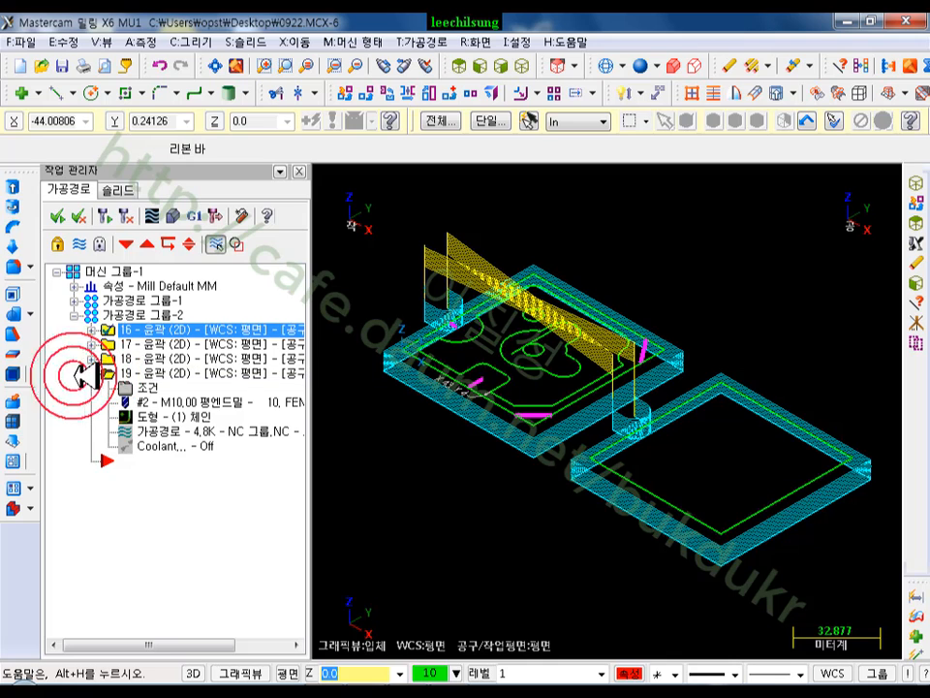
left_click(91, 373)
left_click(463, 65)
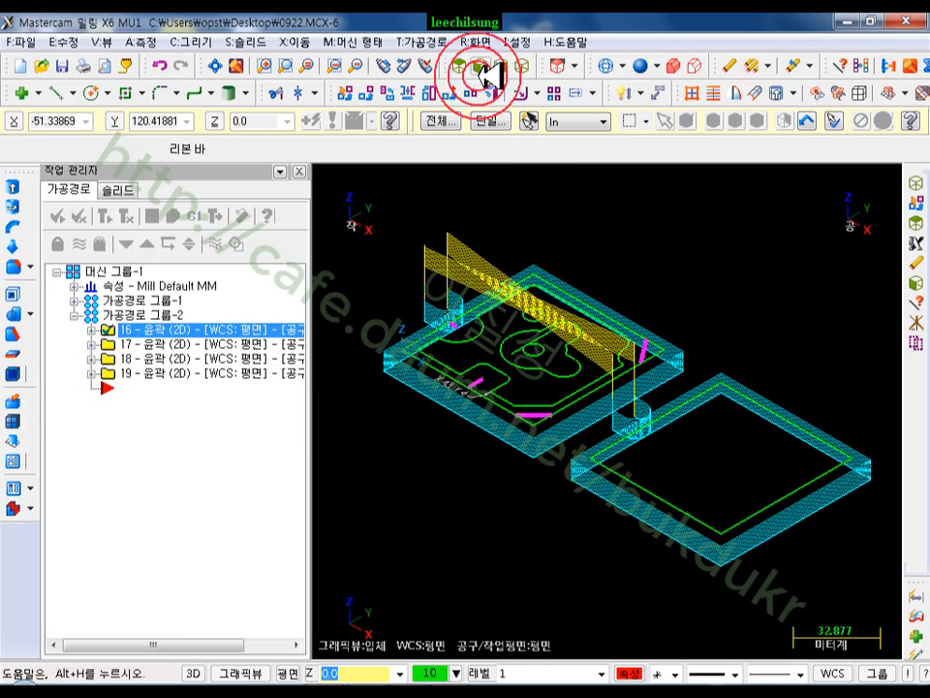
scroll(505, 365, "up", 3)
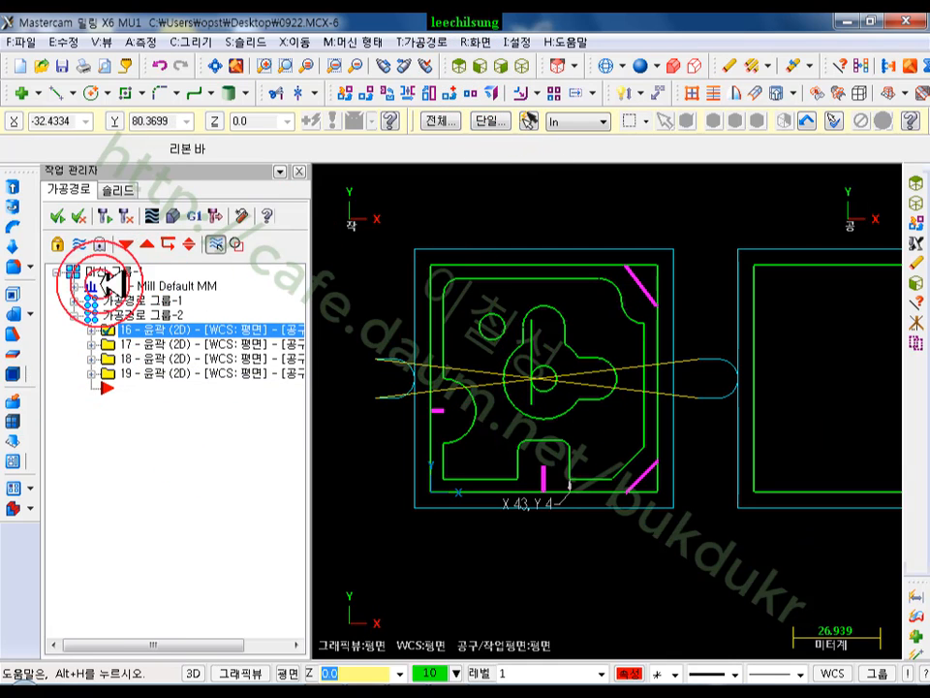
Step: Set the stock origin's Z to 0 in the machine group's stock setup
left_click(75, 286)
left_click(135, 328)
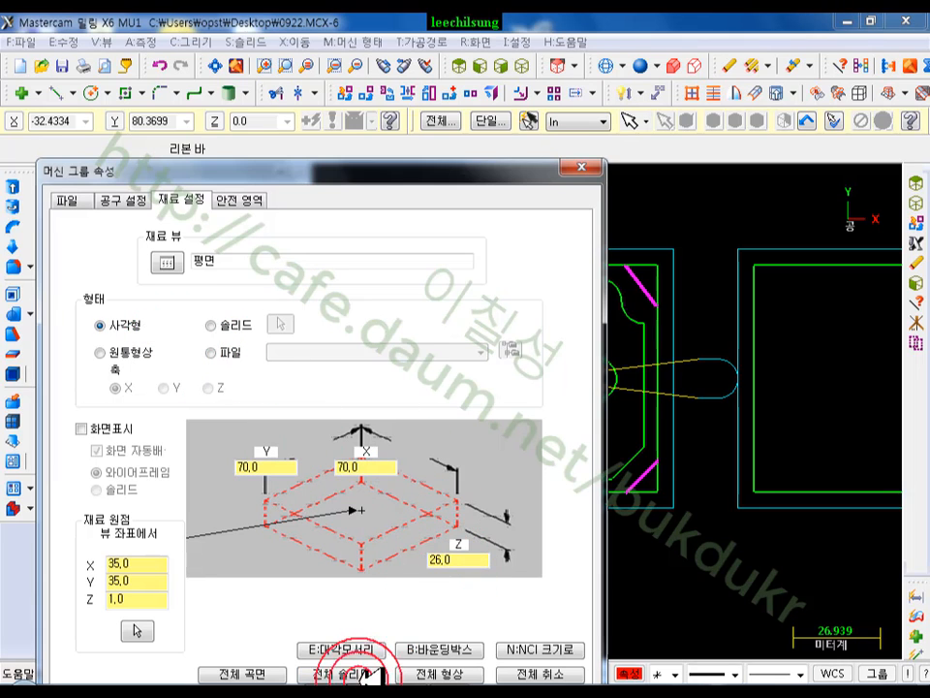
left_click(131, 599)
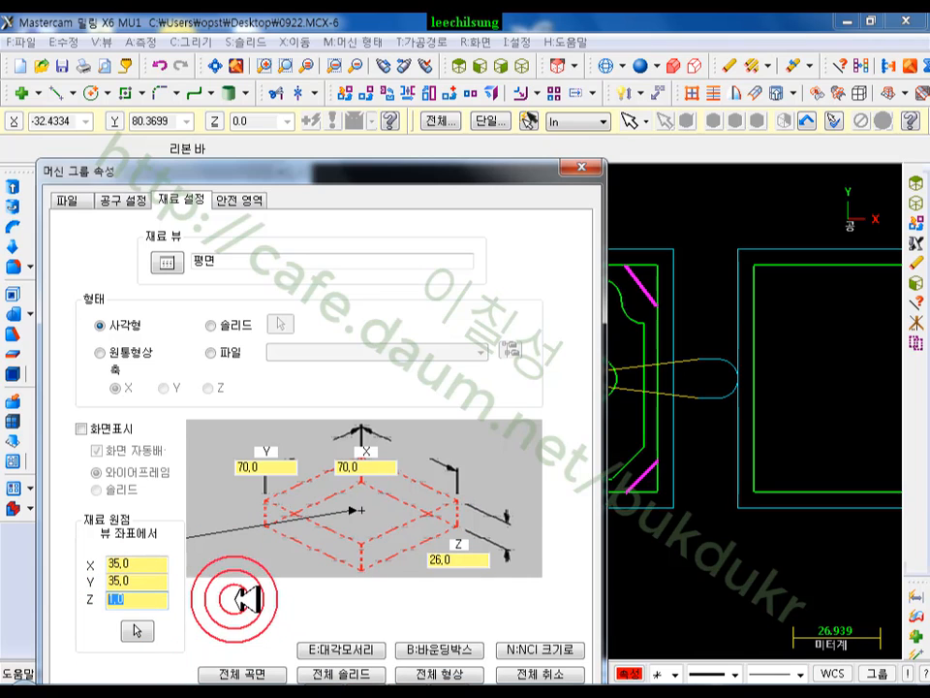
type("0")
left_click(144, 579)
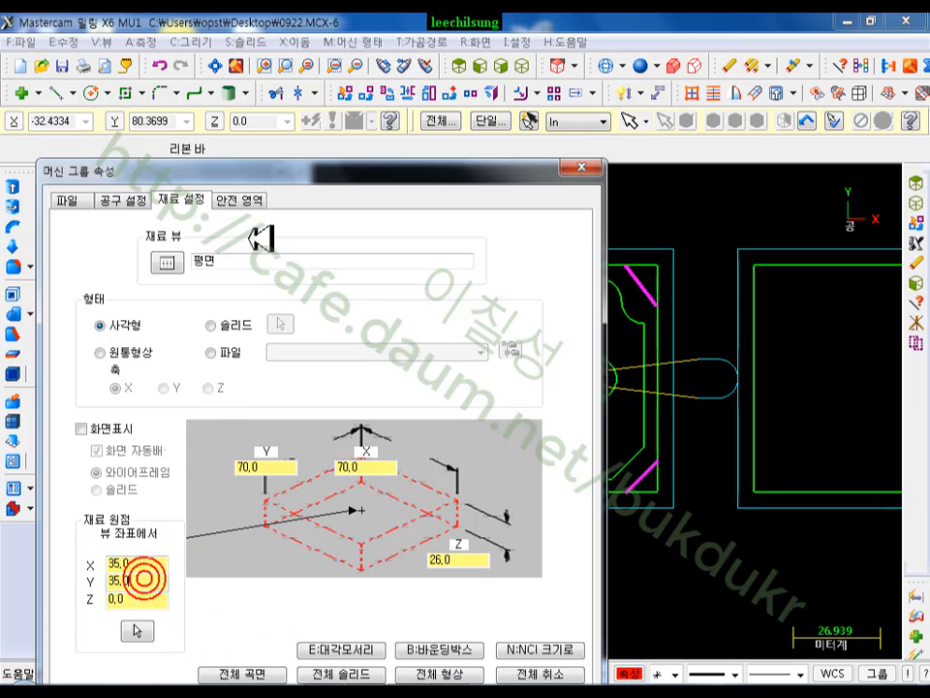
left_click_drag(264, 172, 238, 20)
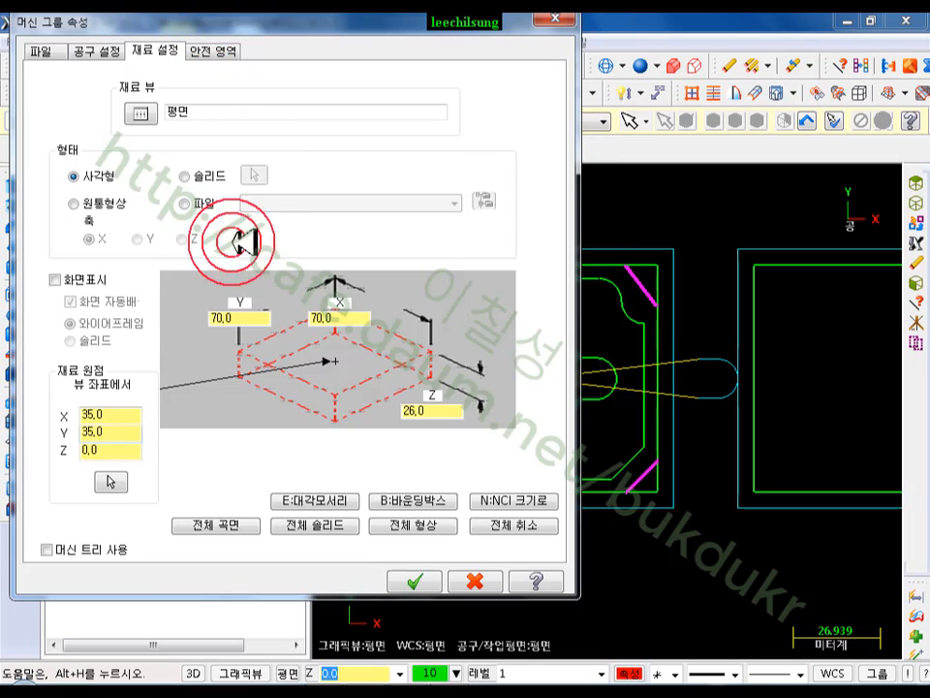
left_click(118, 415)
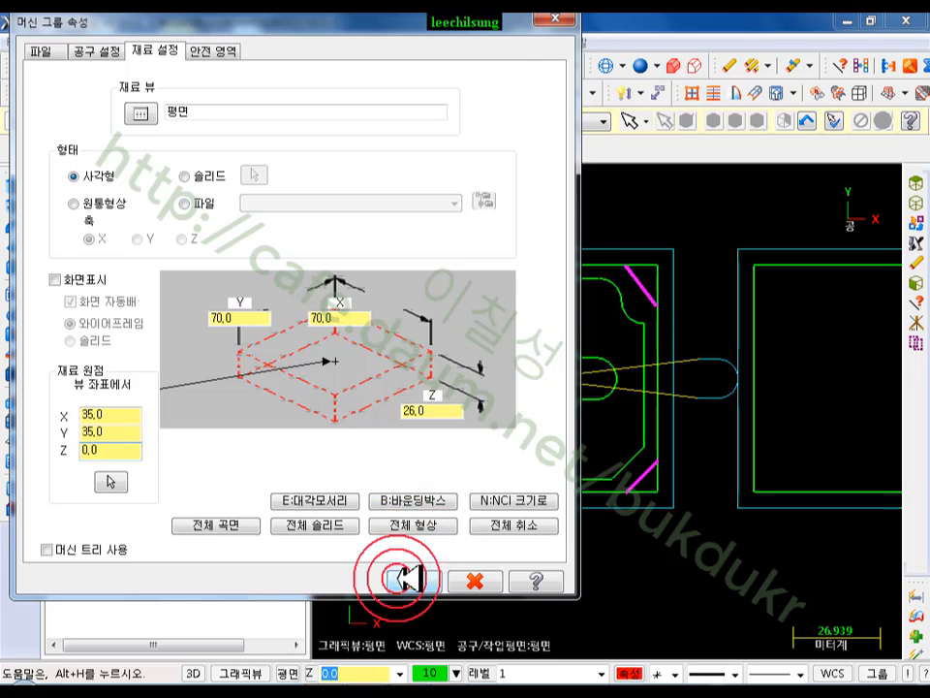
left_click(405, 580)
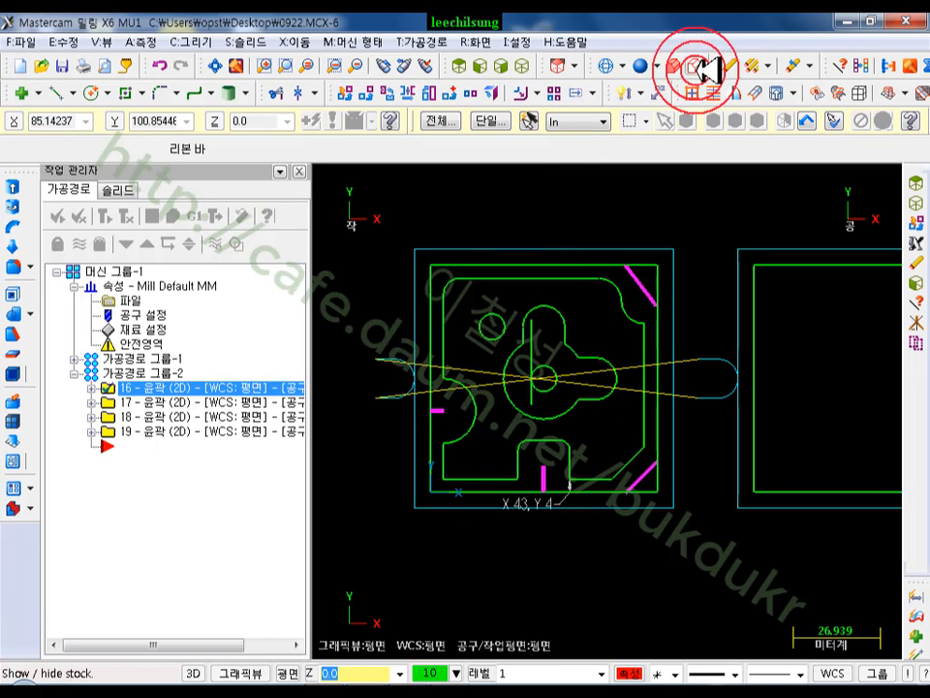
Step: Display the shaded stock in the isometric view and blank all geometry except the first outer rectangle
left_click(670, 64)
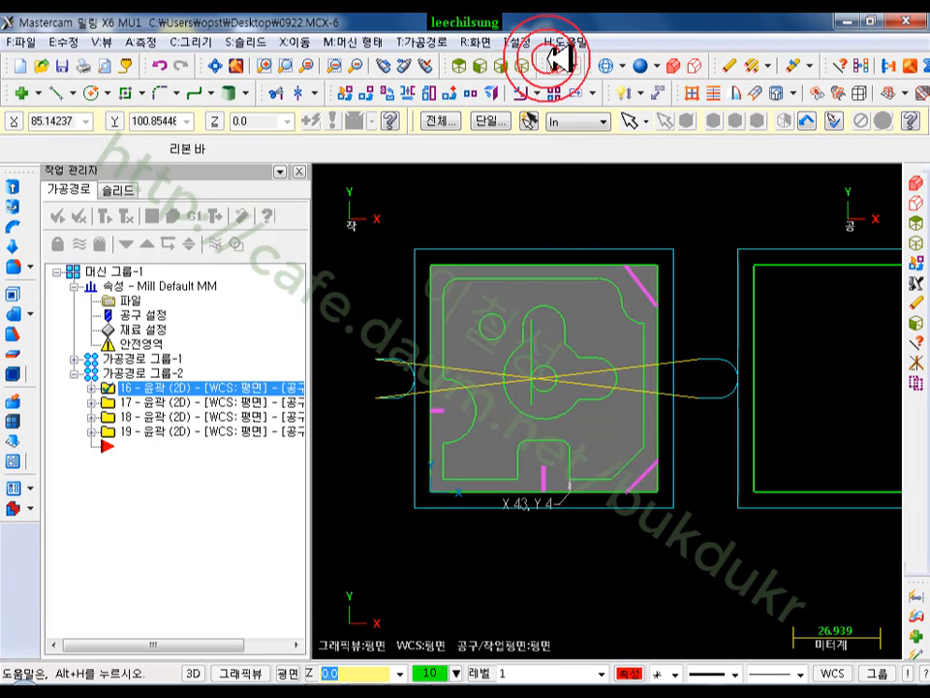
left_click(524, 65)
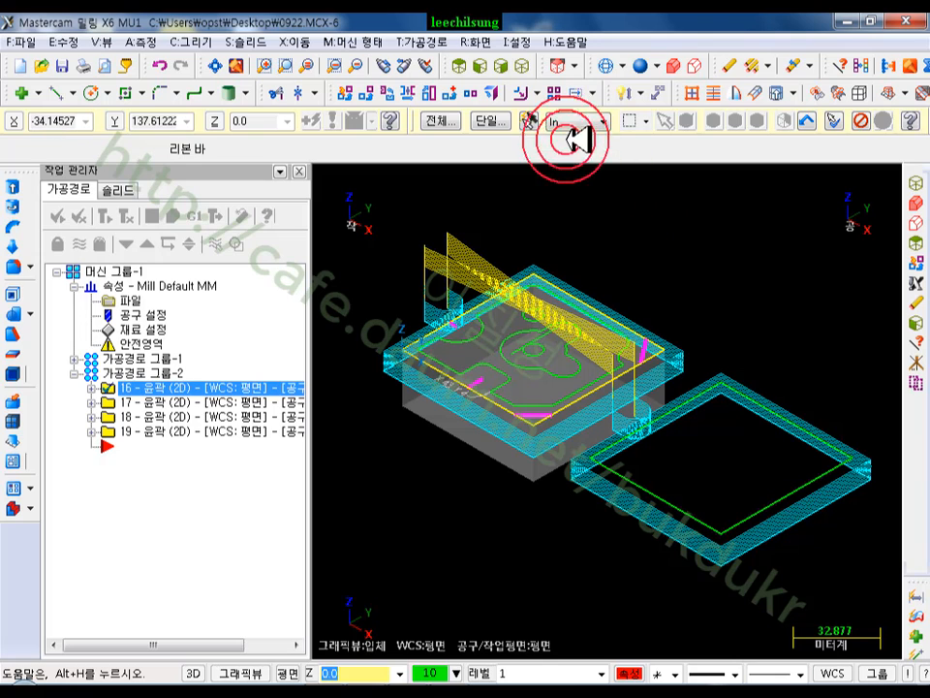
left_click(530, 120)
left_click(479, 41)
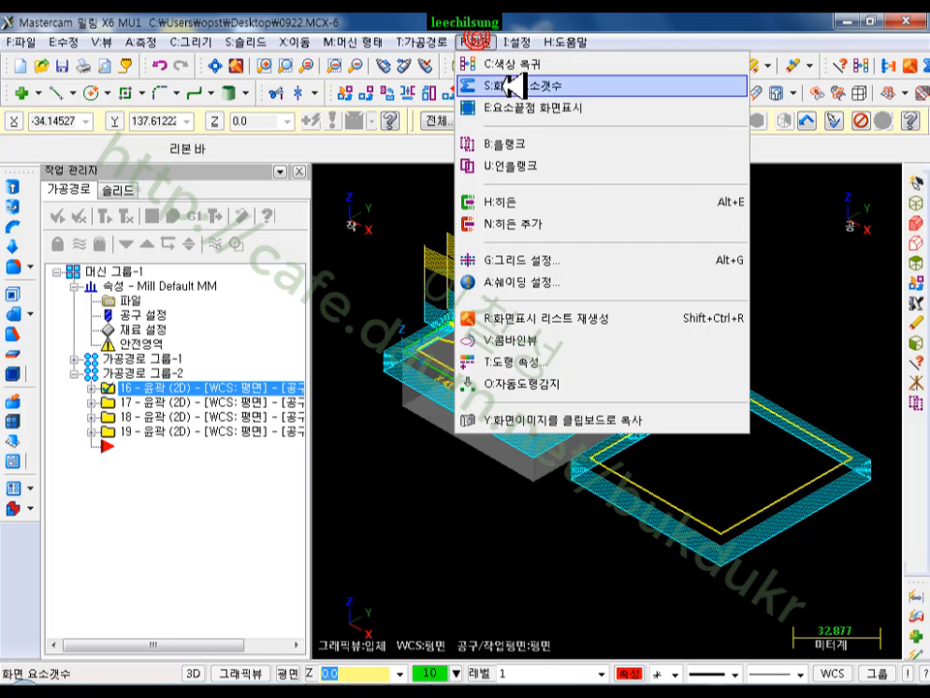
left_click(503, 146)
scroll(694, 406, "down", 2)
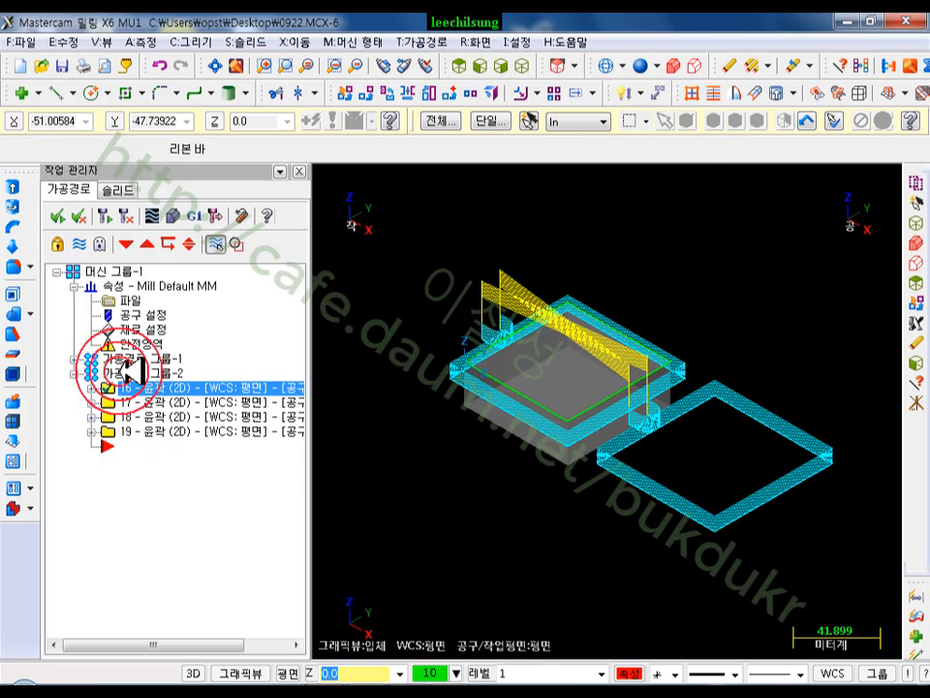
Step: Hide the toolpath display of all operations in machine group 1
left_click(109, 271)
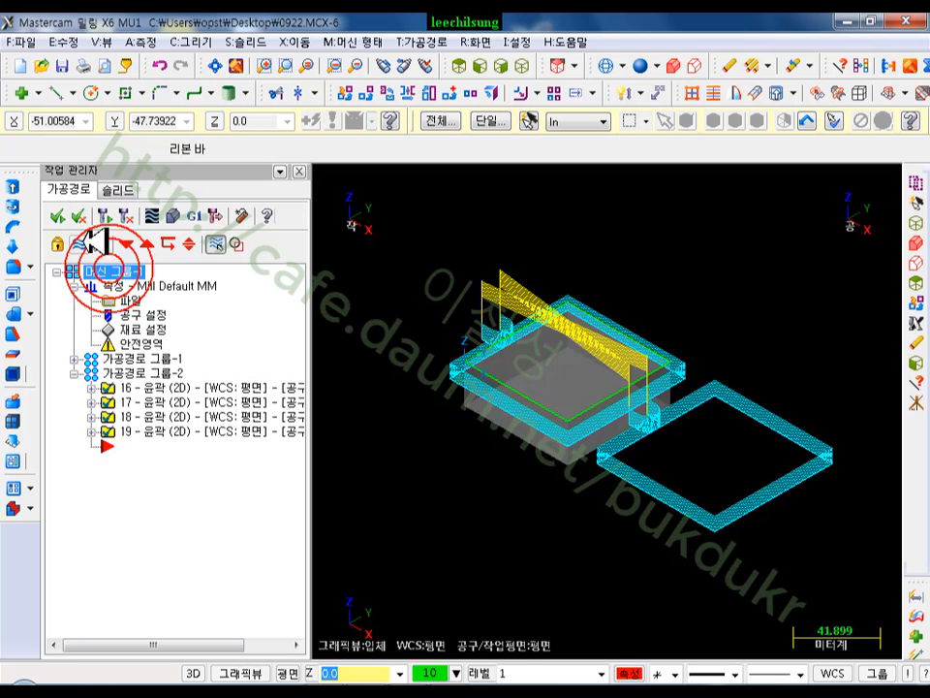
left_click(81, 242)
scroll(507, 365, "up", 11)
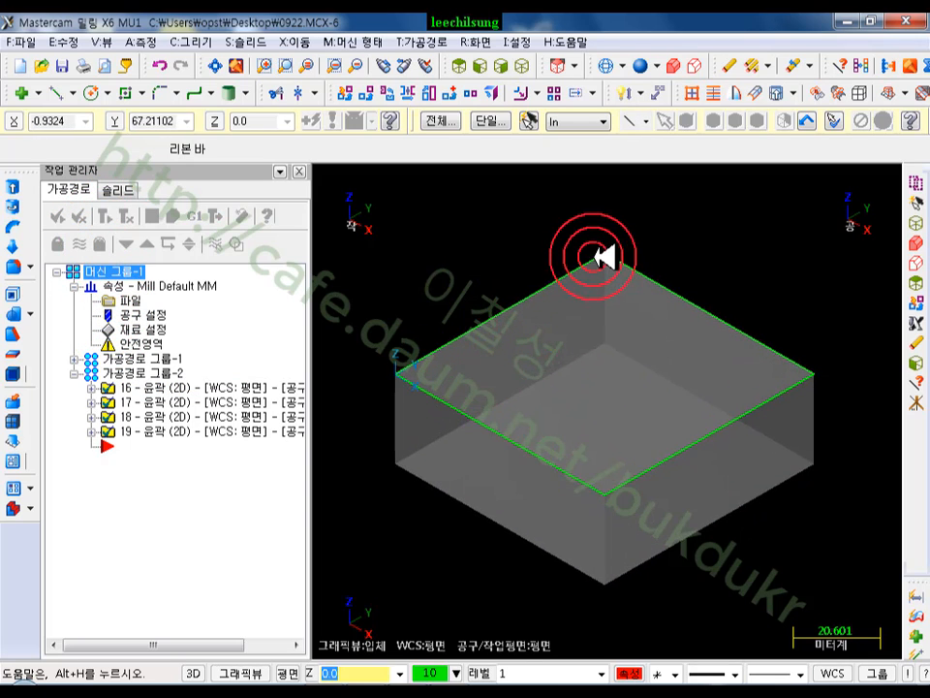
scroll(602, 255, "up", 2)
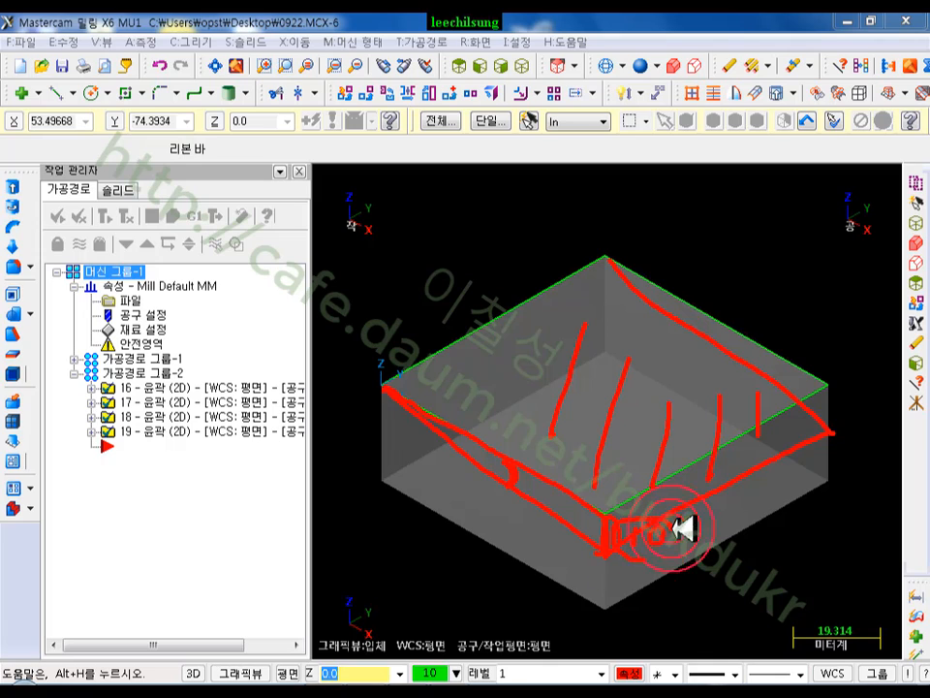
Step: Mark the tapered area on the stock's front side with the screen pen and close the annotation overlay
left_click_drag(585, 521, 397, 393)
left_click_drag(463, 441, 562, 499)
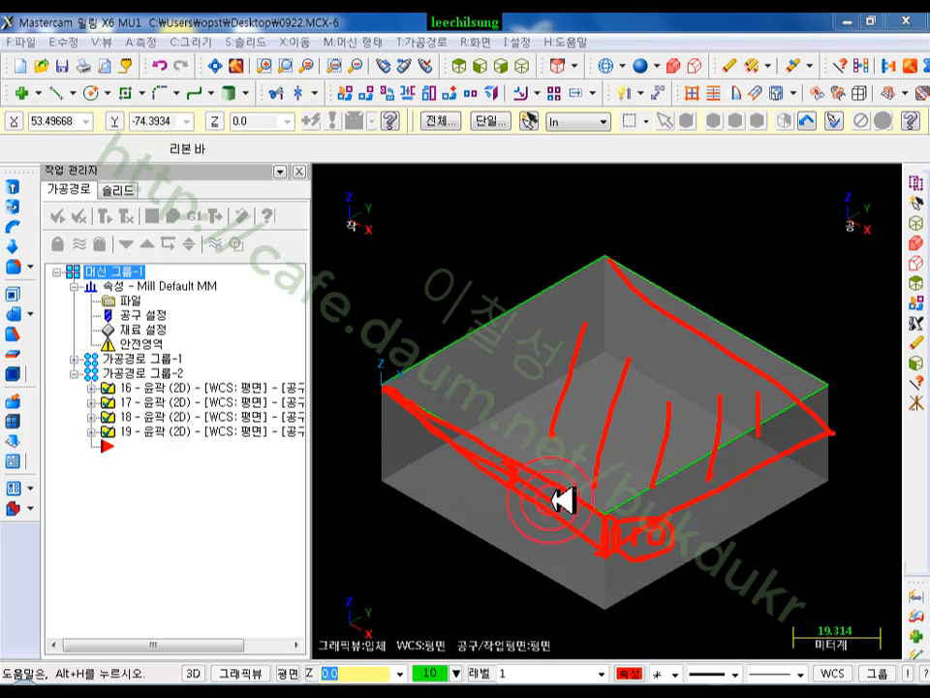
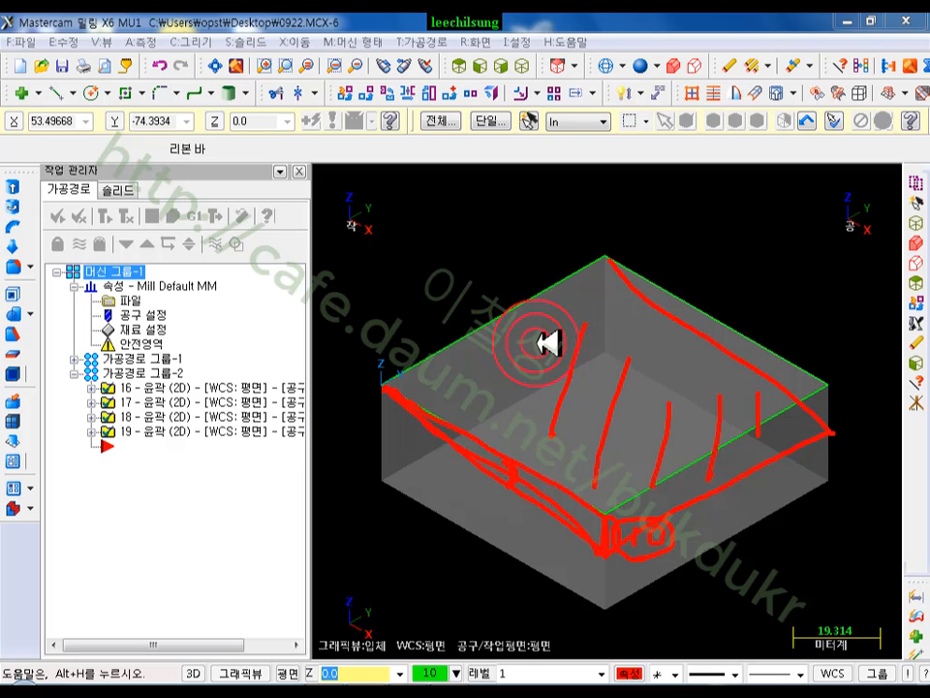
right_click(488, 244)
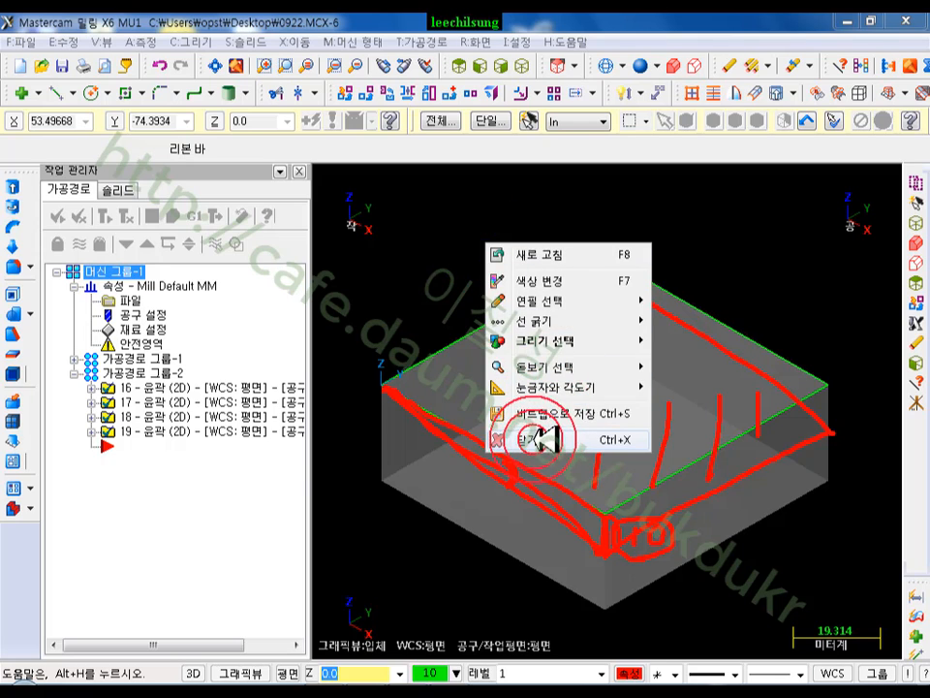
left_click(541, 439)
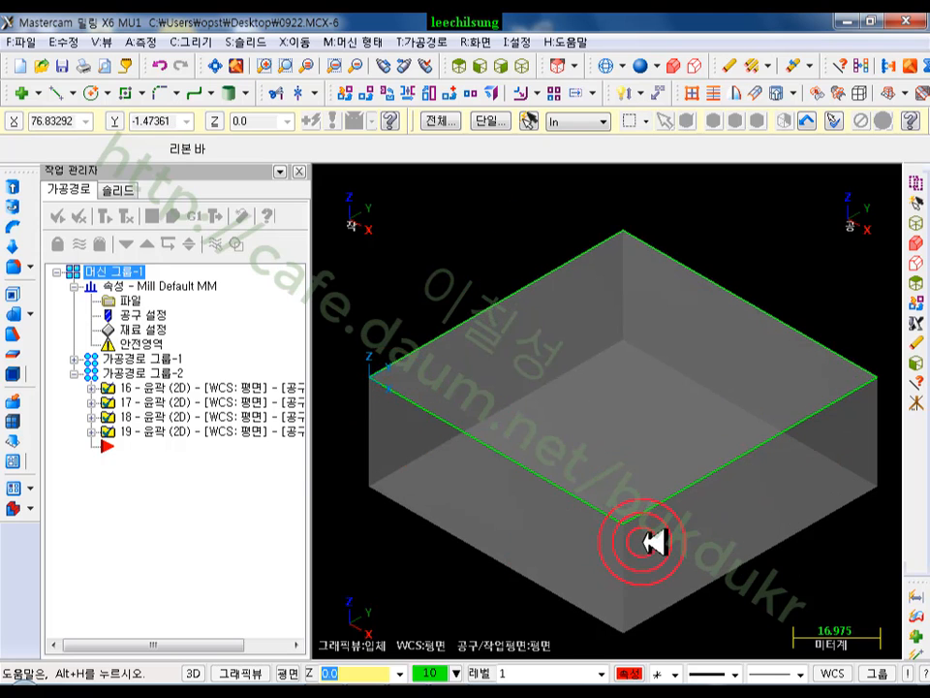
Step: Draw a vertical line from the stock's front top corner down to Z-10, using a relative point
scroll(632, 630, "up", 6)
scroll(688, 397, "down", 7)
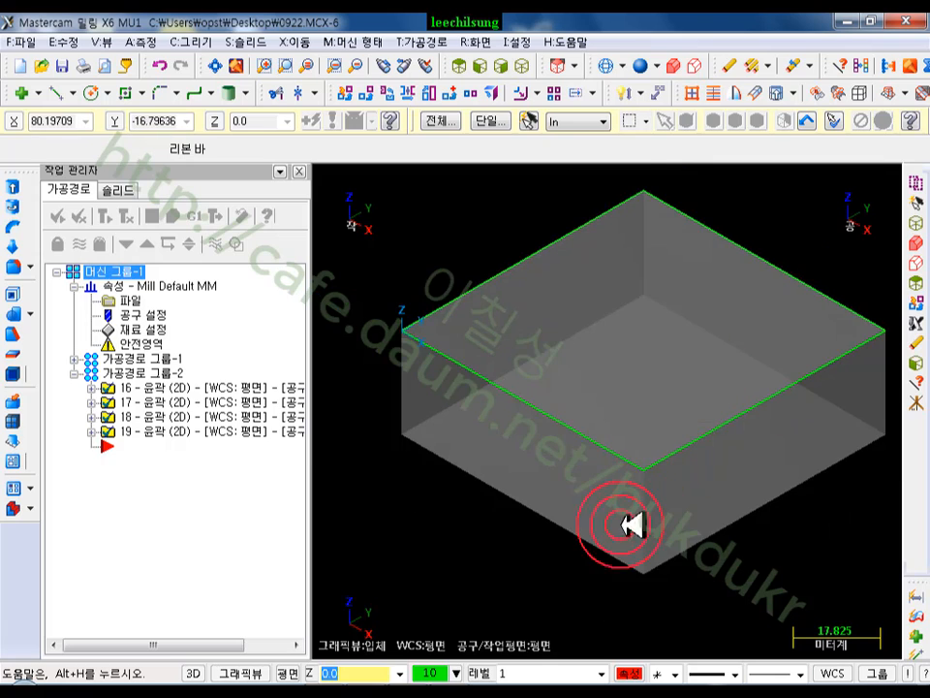
scroll(587, 555, "up", 1)
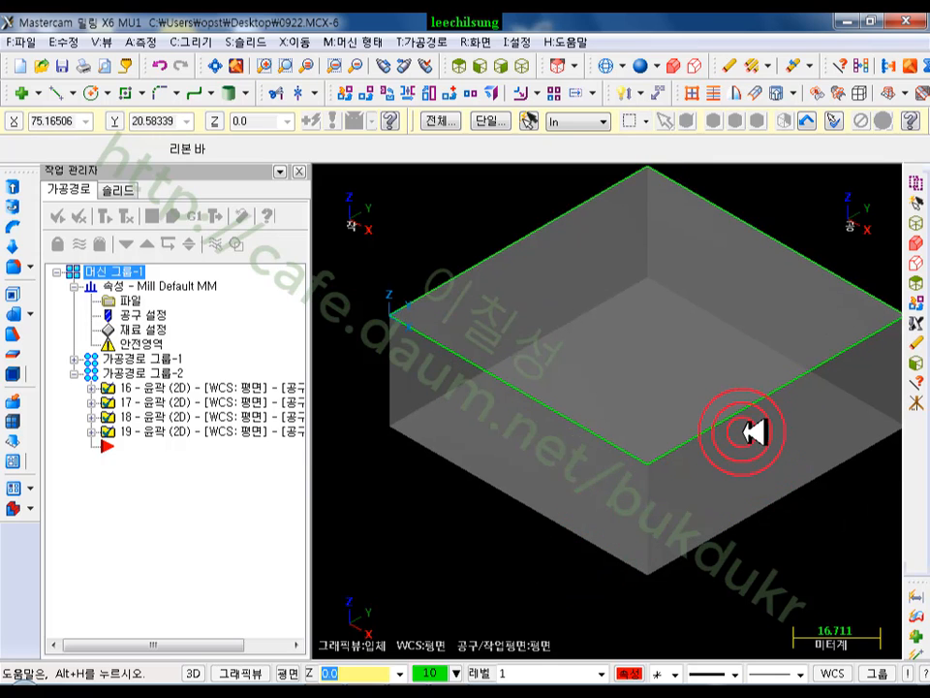
left_click(64, 92)
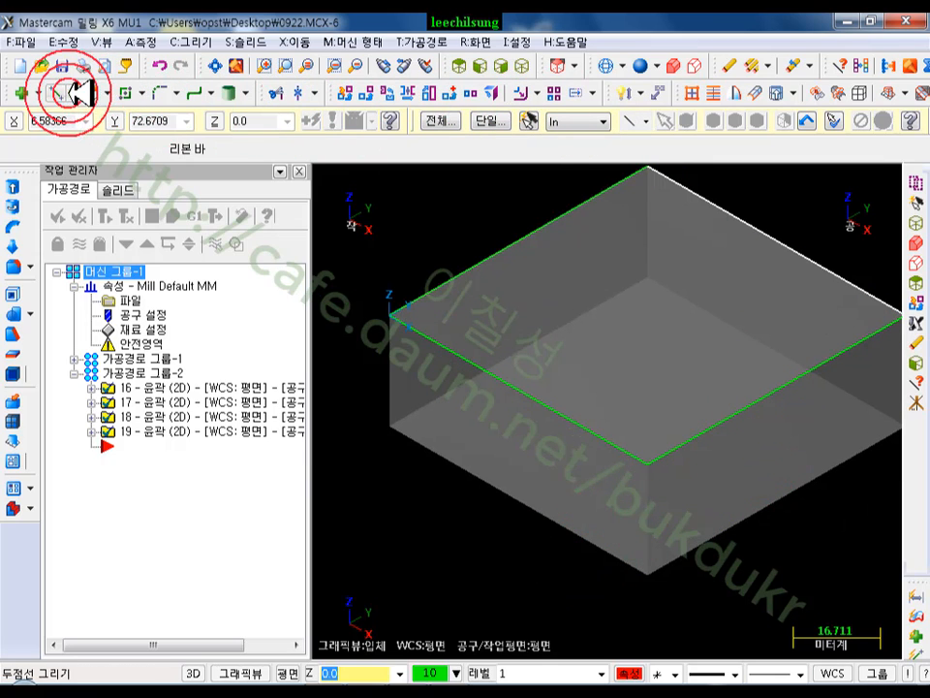
left_click(646, 466)
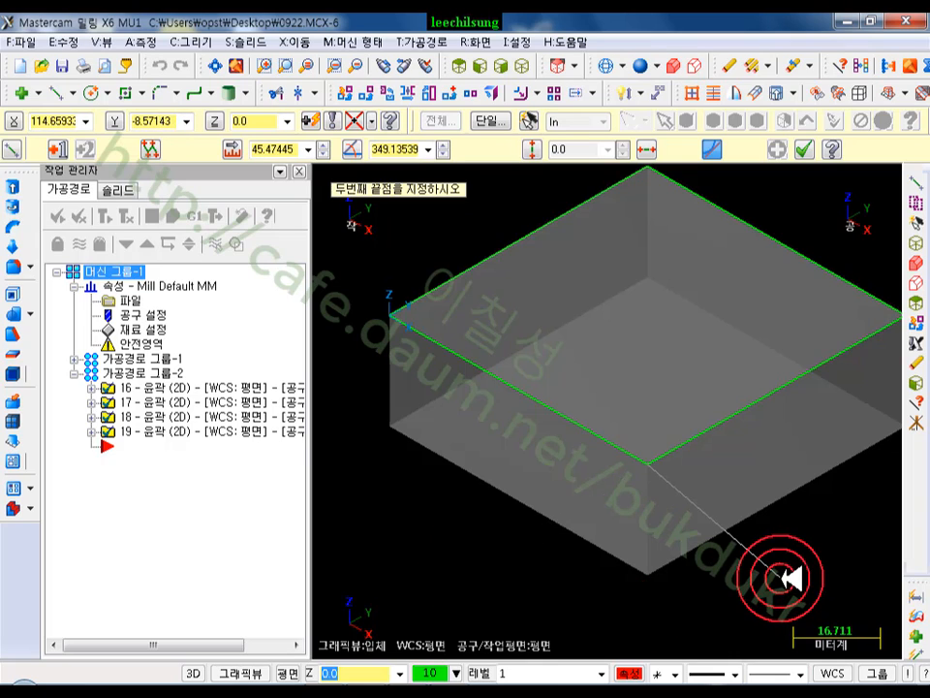
left_click(647, 465)
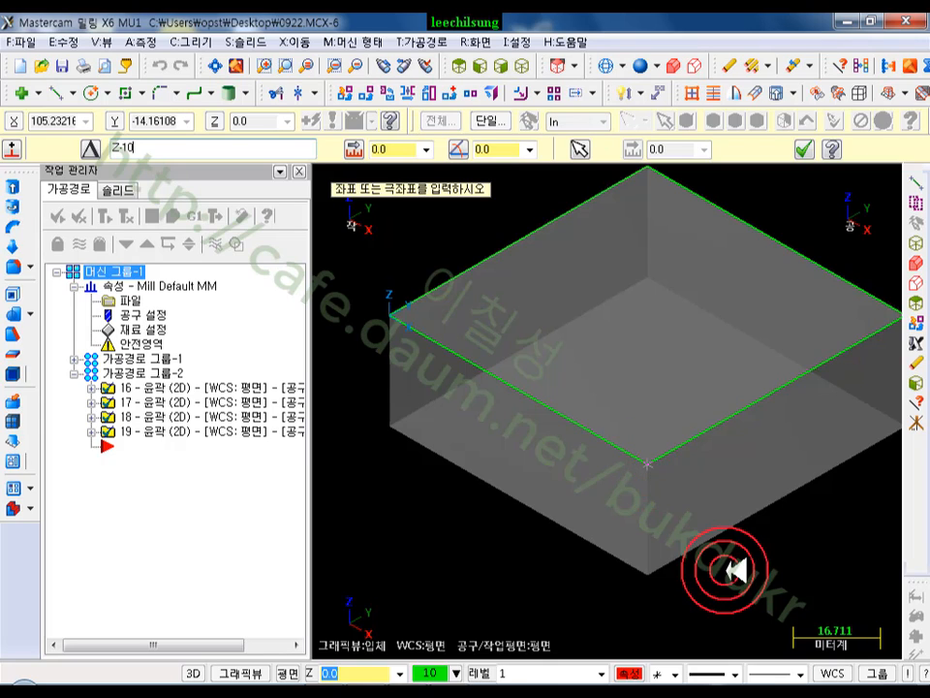
type("Z-10")
key("Return")
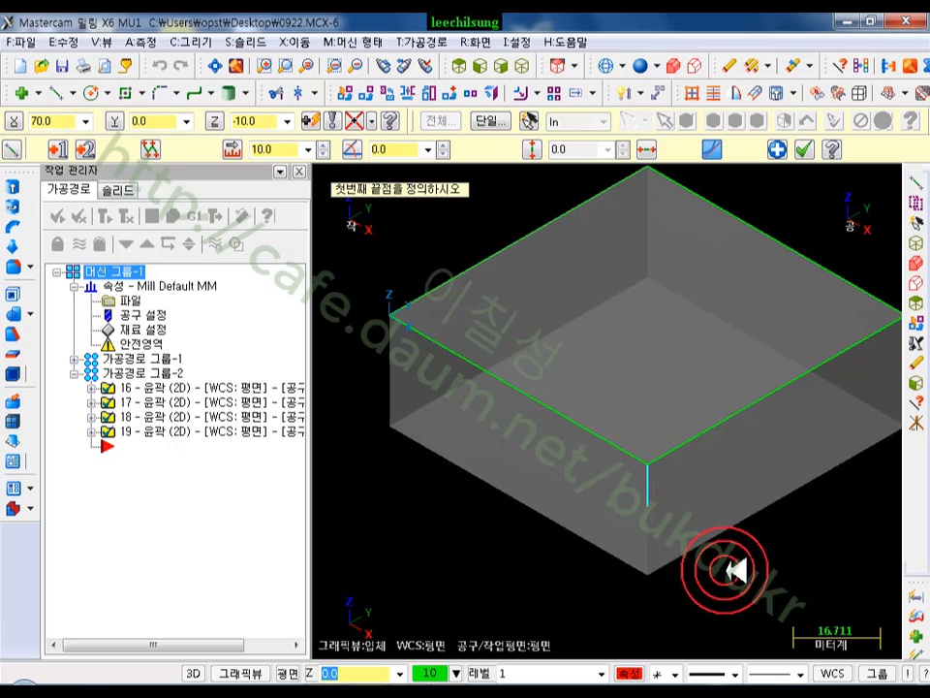
Step: Draw a slanted line from the lower end of the vertical line to the stock's top corner at the origin
scroll(678, 503, "up", 2)
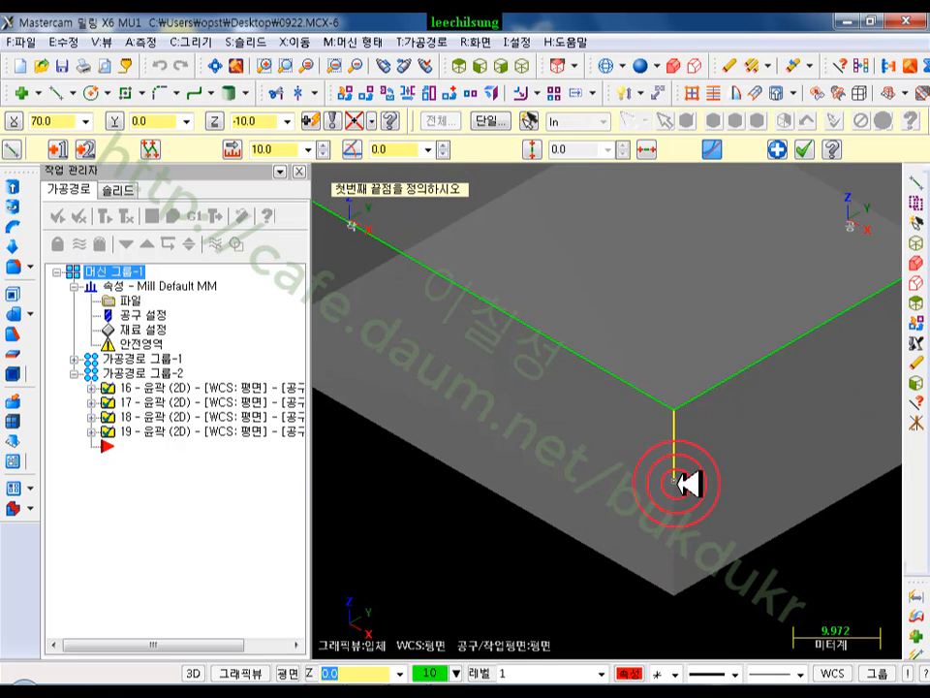
scroll(738, 552, "down", 2)
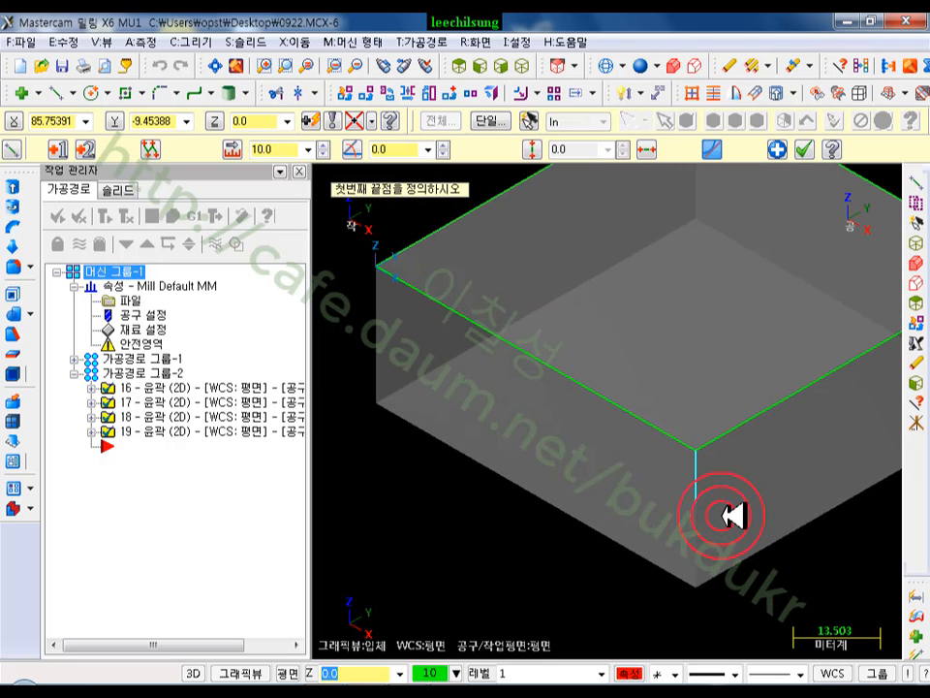
left_click(698, 503)
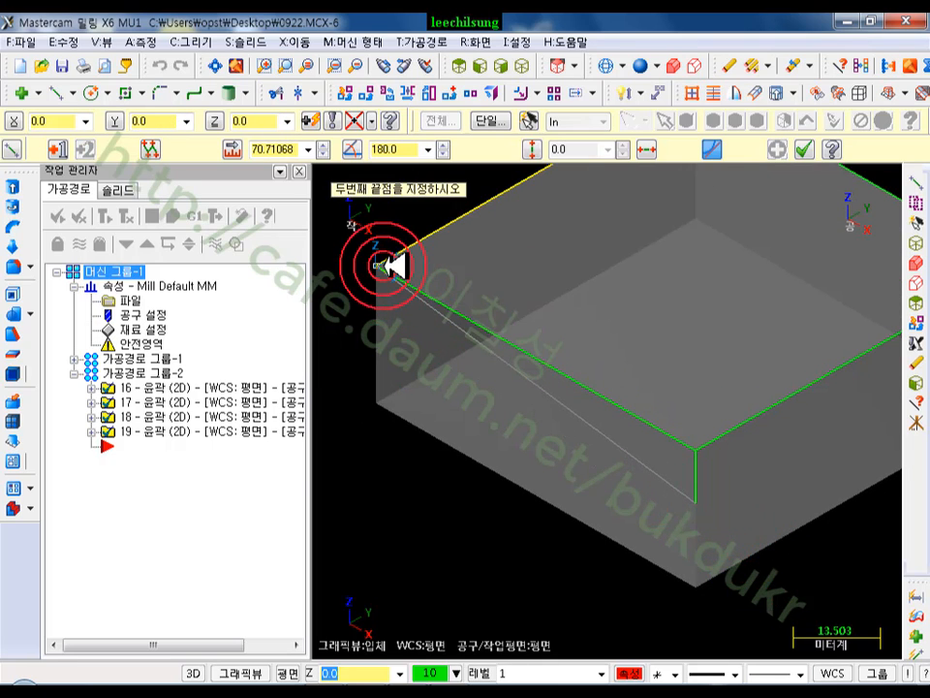
left_click(390, 265)
left_click(804, 151)
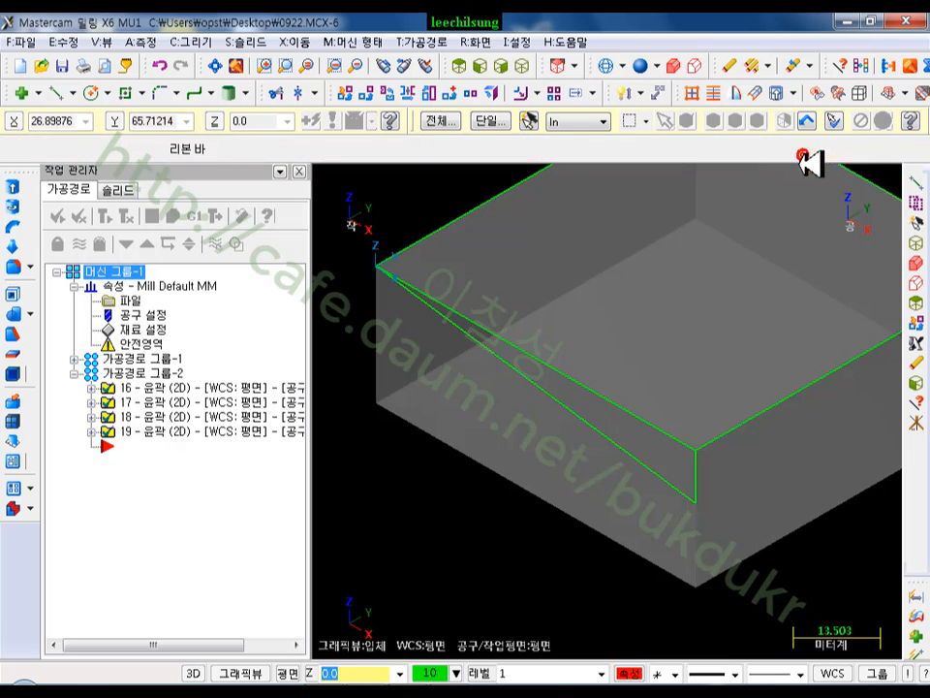
Step: Measure the 3D angle between the slanted line and the stock's front top edge
left_click(678, 433)
left_click(819, 591)
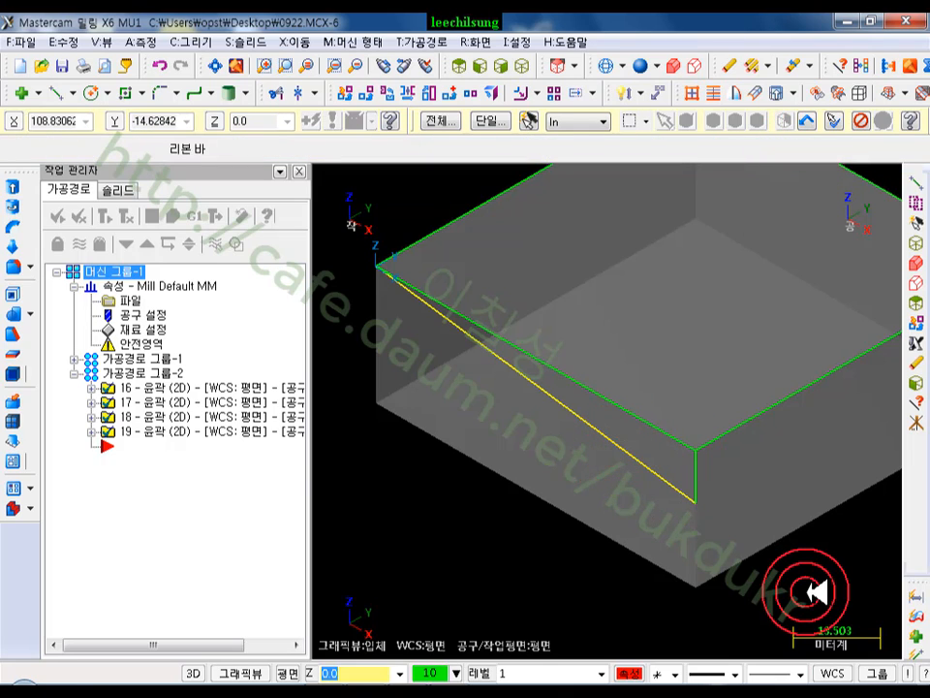
left_click(617, 432)
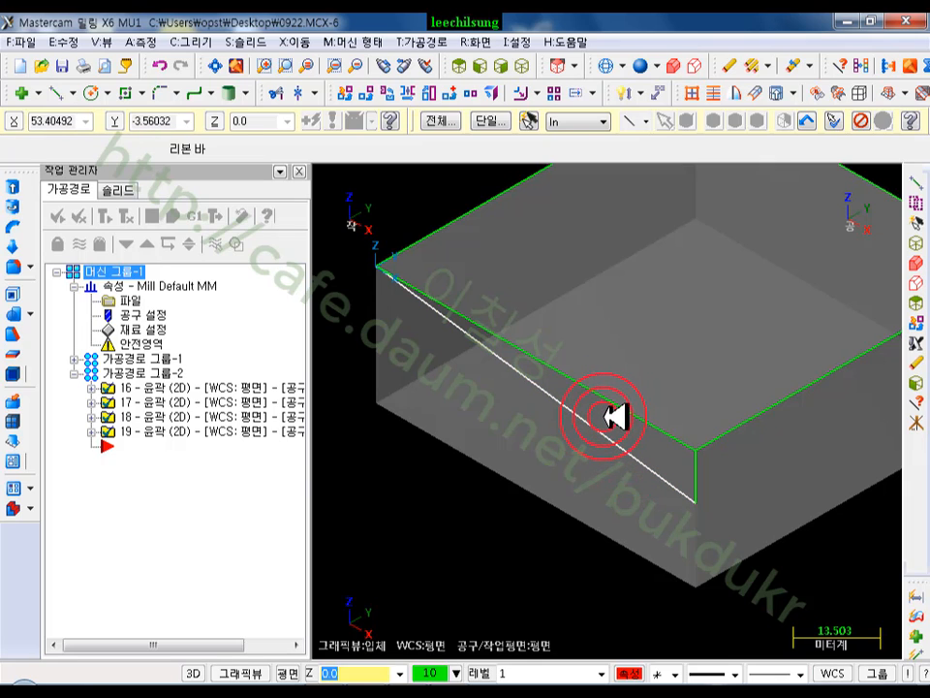
scroll(602, 439, "up", 2)
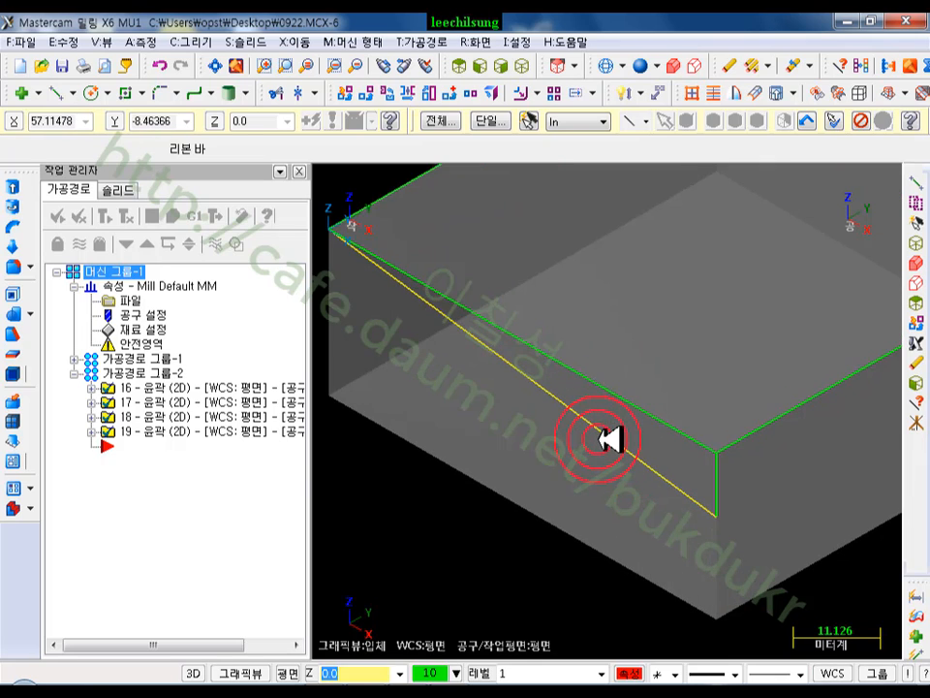
scroll(696, 438, "down", 1)
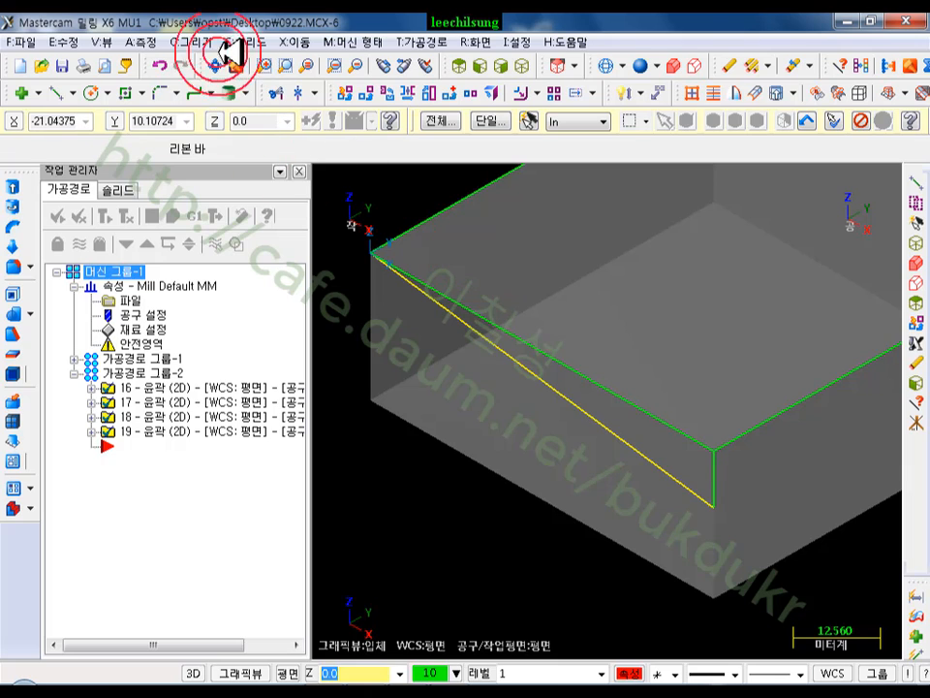
left_click(143, 42)
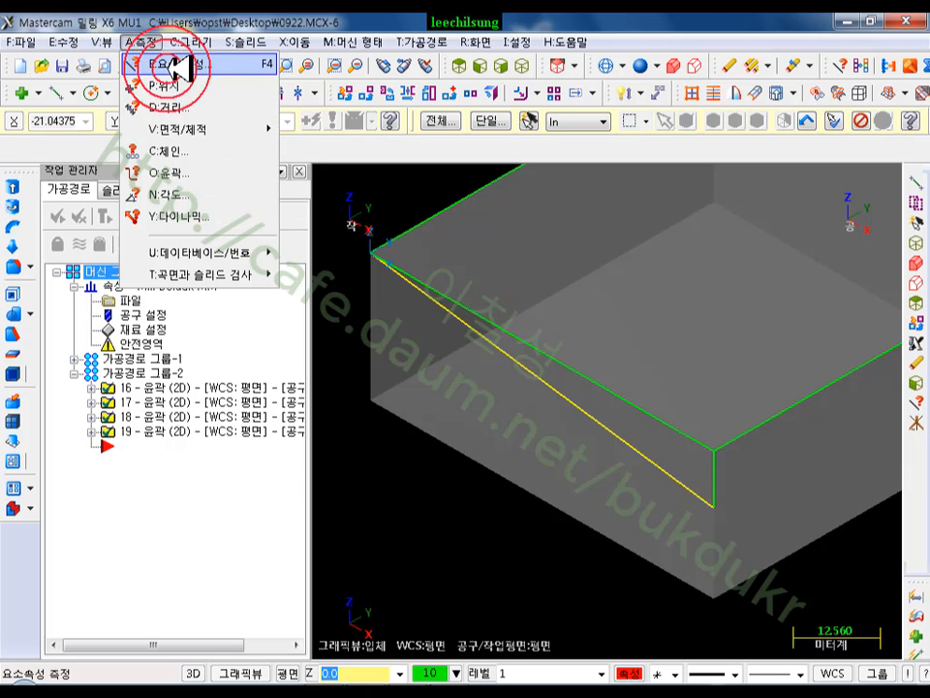
left_click(187, 195)
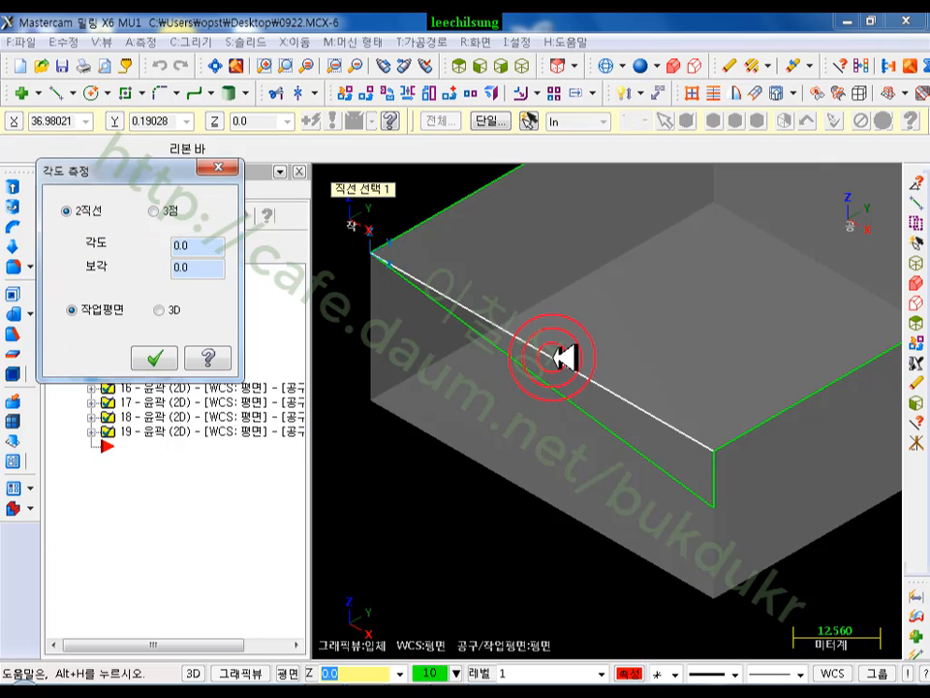
left_click(160, 310)
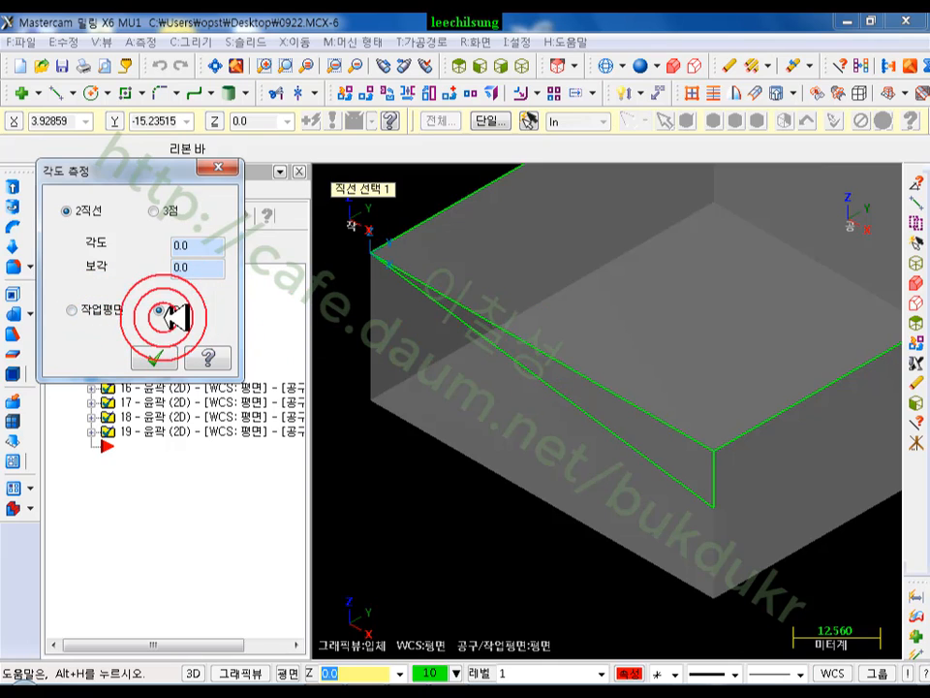
left_click(484, 337)
left_click(502, 335)
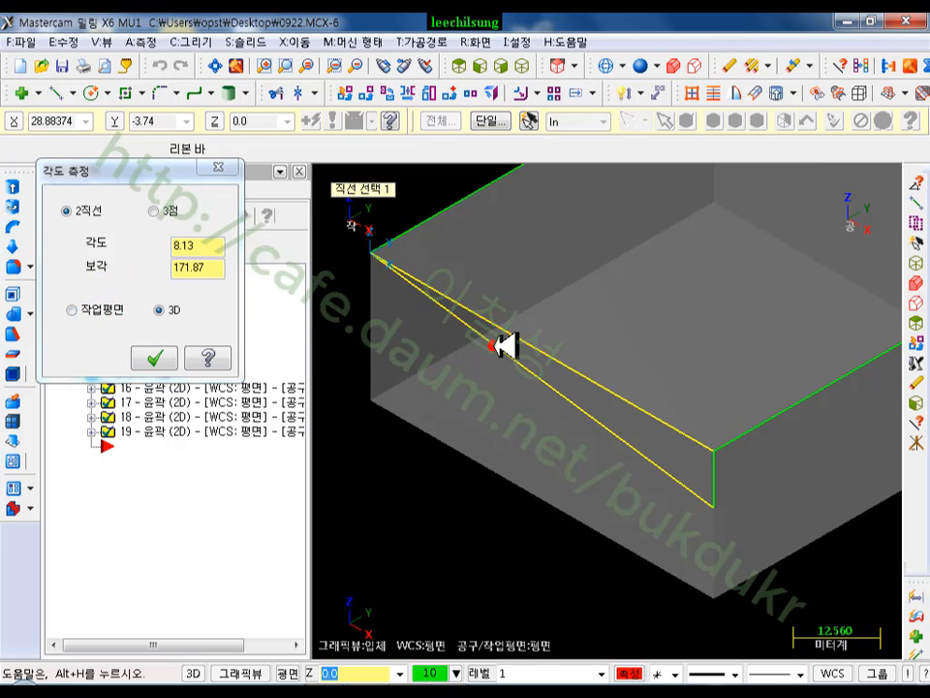
double_click(198, 245)
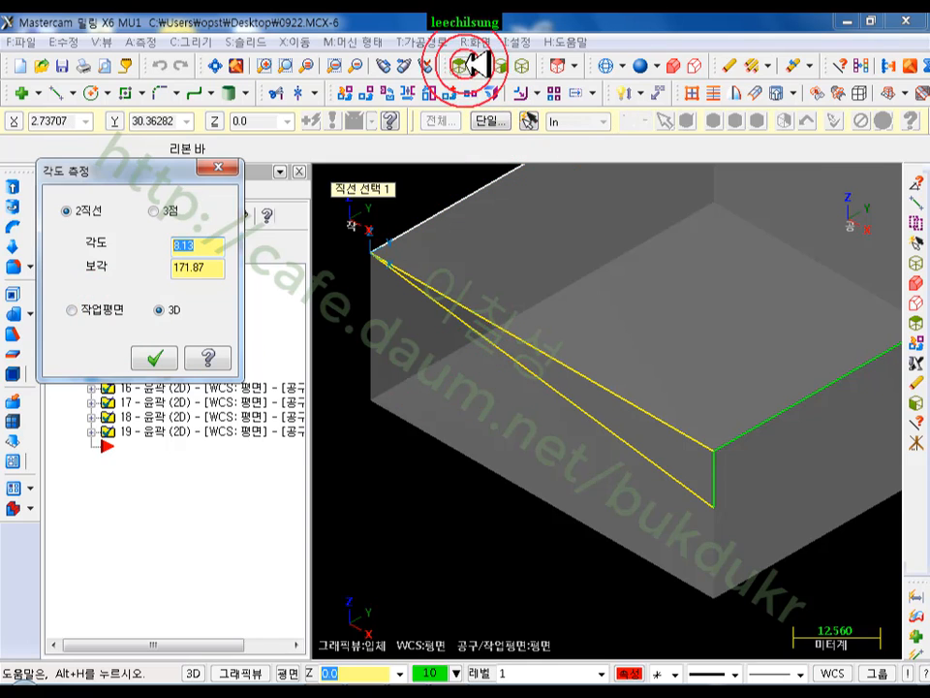
Step: Check the two lines in the top and isometric views, measure their 3D angle again and close the angle measurement
left_click(462, 65)
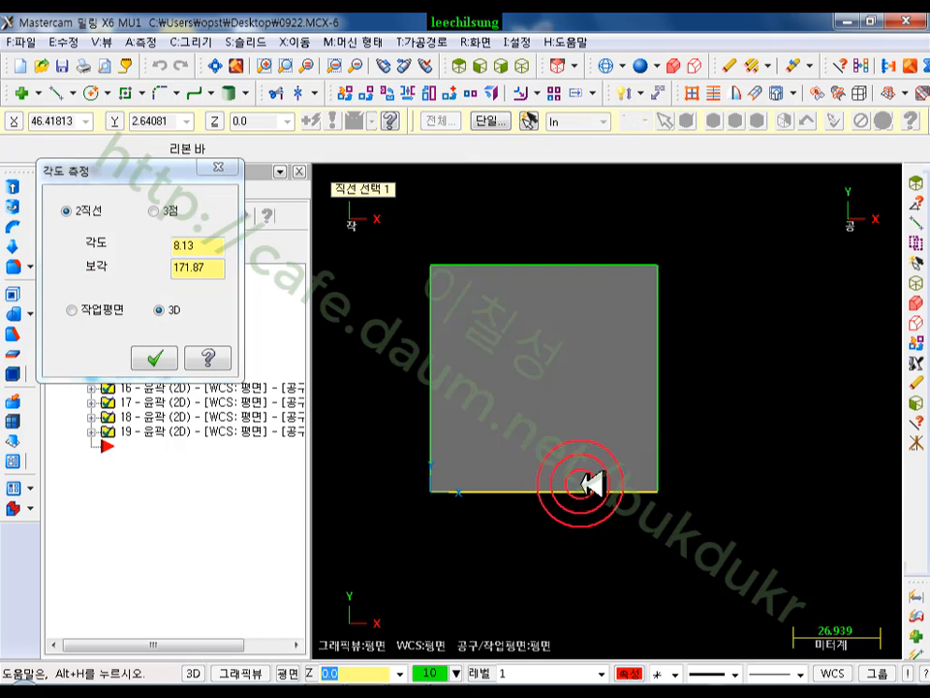
left_click(524, 66)
left_click(557, 387)
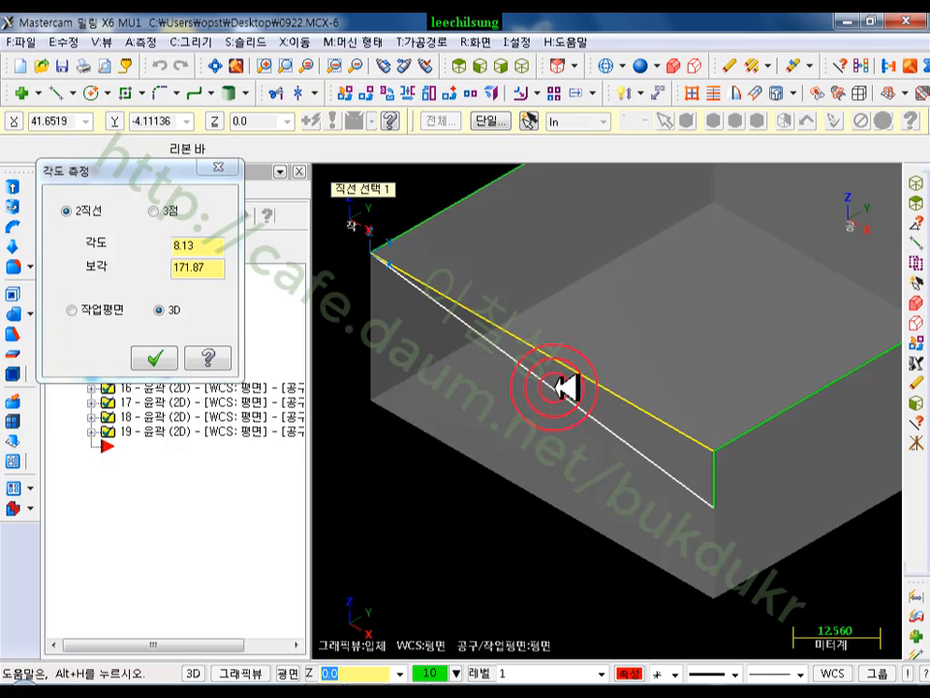
left_click(570, 374)
left_click(210, 304)
double_click(187, 245)
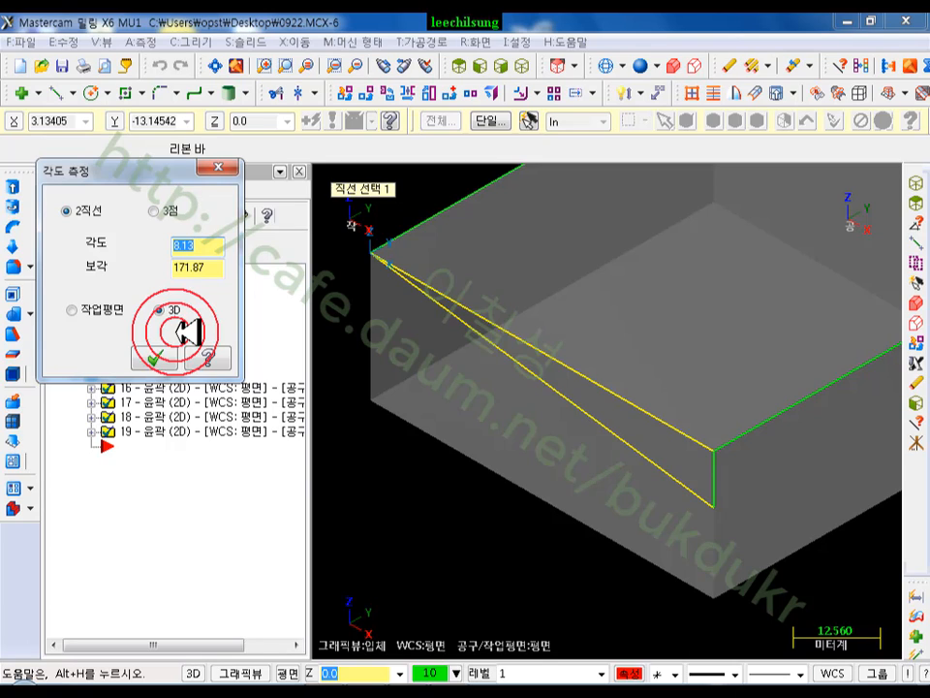
left_click(152, 353)
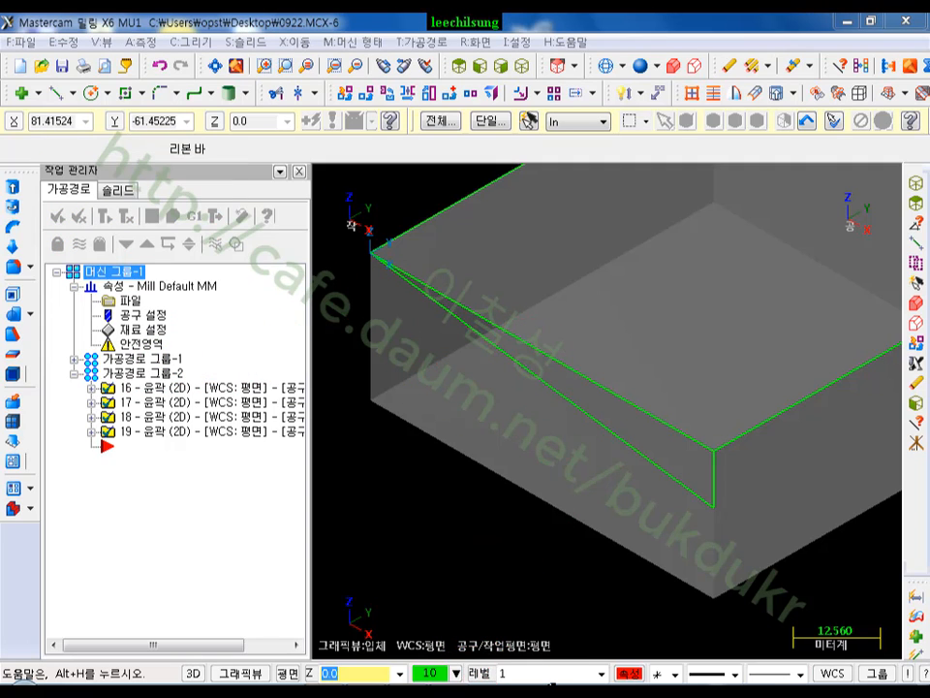
Step: Add a new toolpath group under machine group 1 and name it 경사가공
scroll(702, 346, "down", 5)
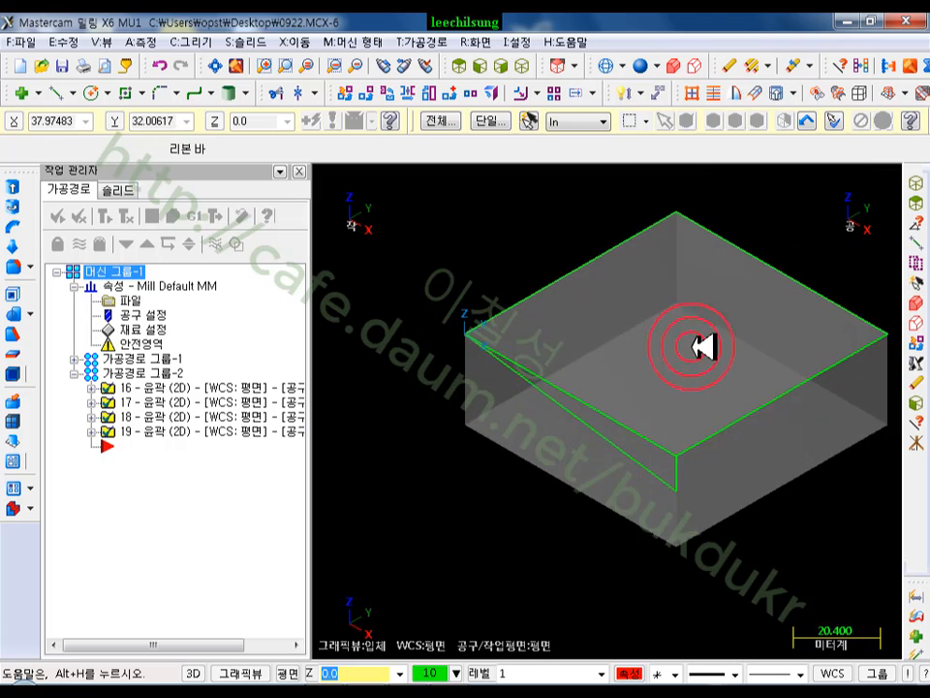
scroll(734, 329, "up", 2)
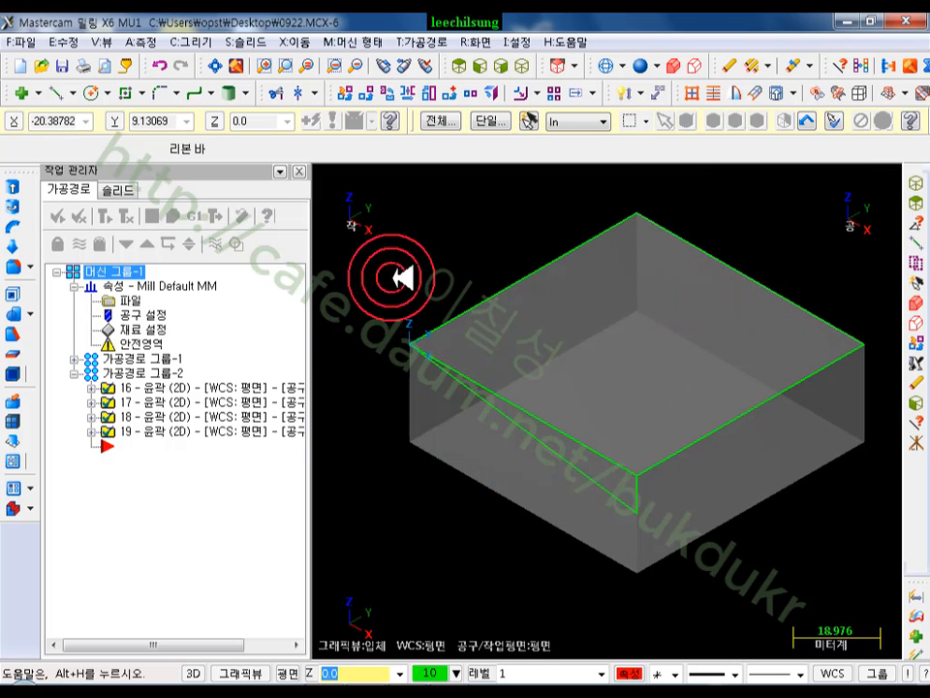
left_click(73, 373)
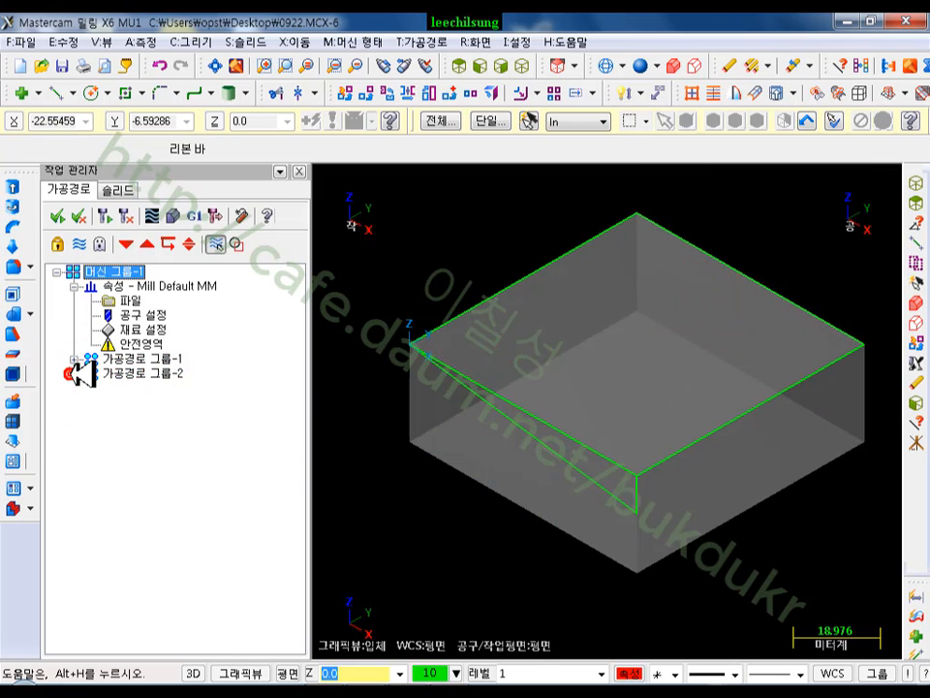
right_click(118, 260)
mouse_move(146, 274)
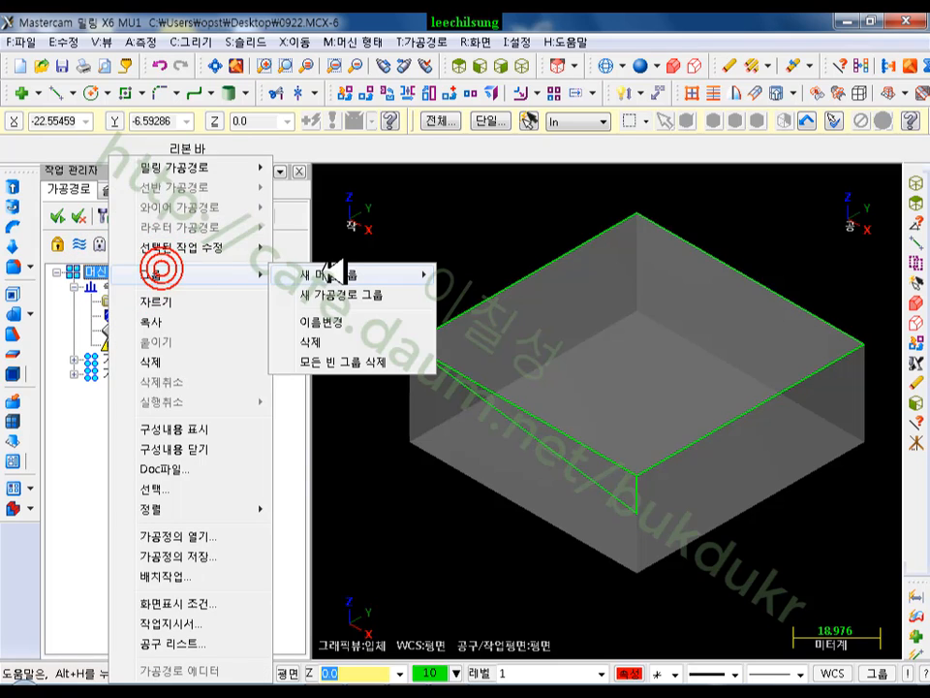
left_click(345, 293)
left_click(129, 386)
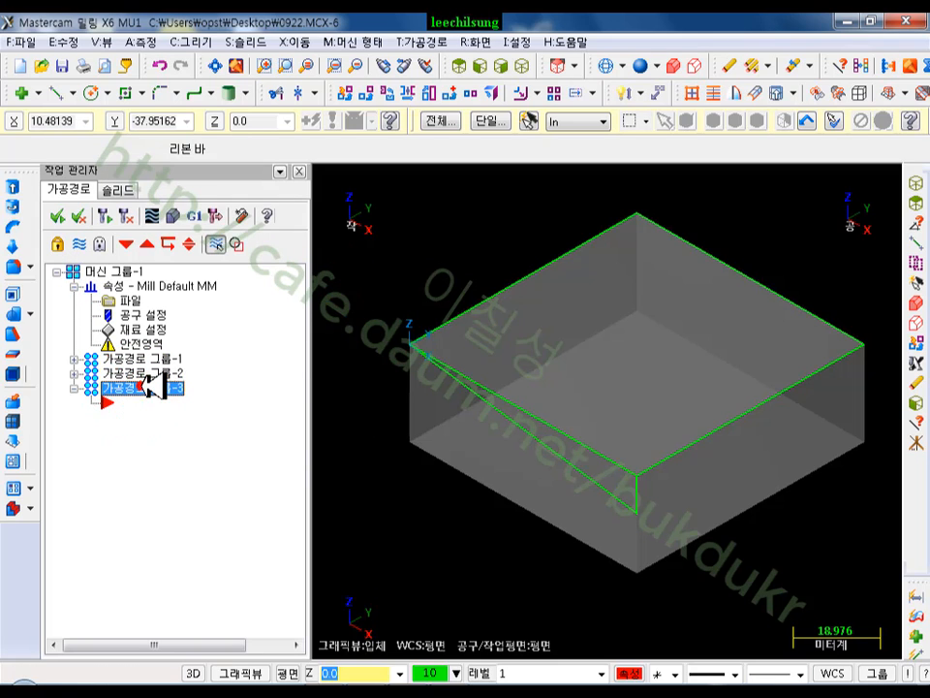
left_click(141, 388)
left_click(219, 457)
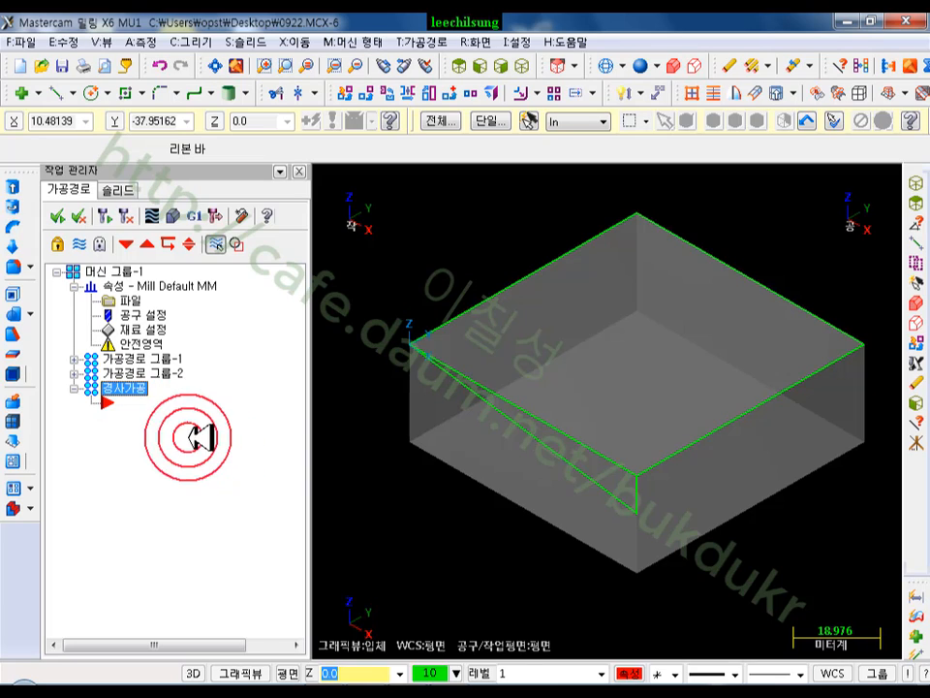
Step: Start a contour toolpath in the 경사가공 group
left_click(448, 41)
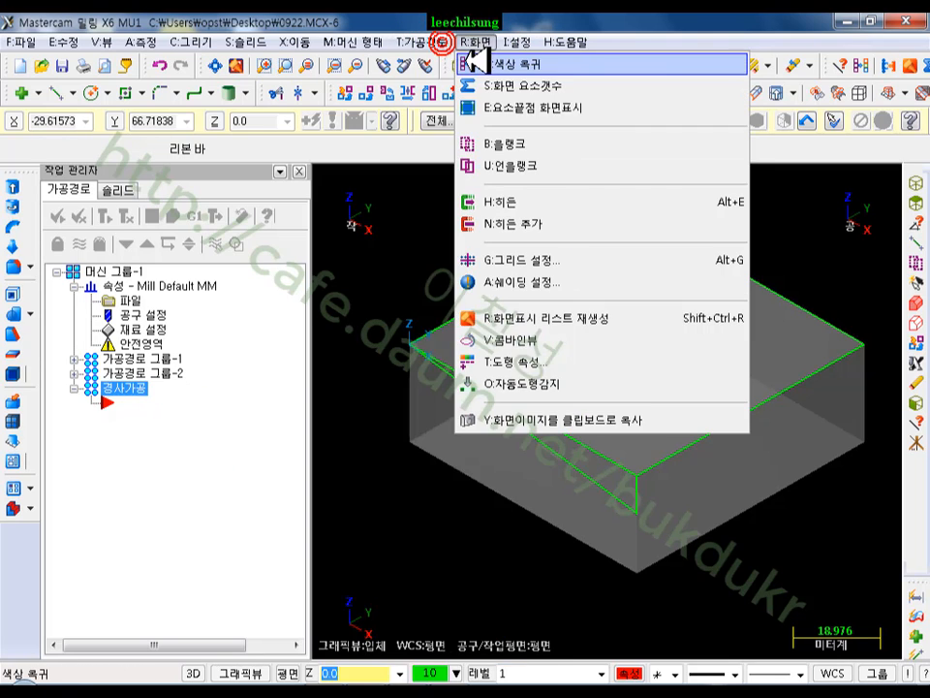
left_click(456, 63)
left_click(634, 206)
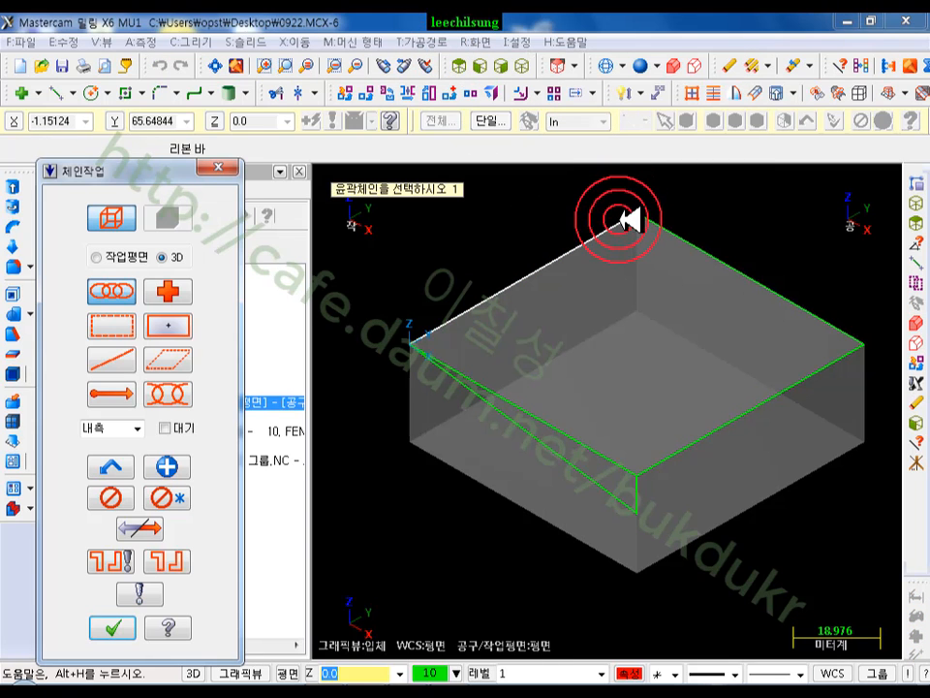
left_click(620, 219)
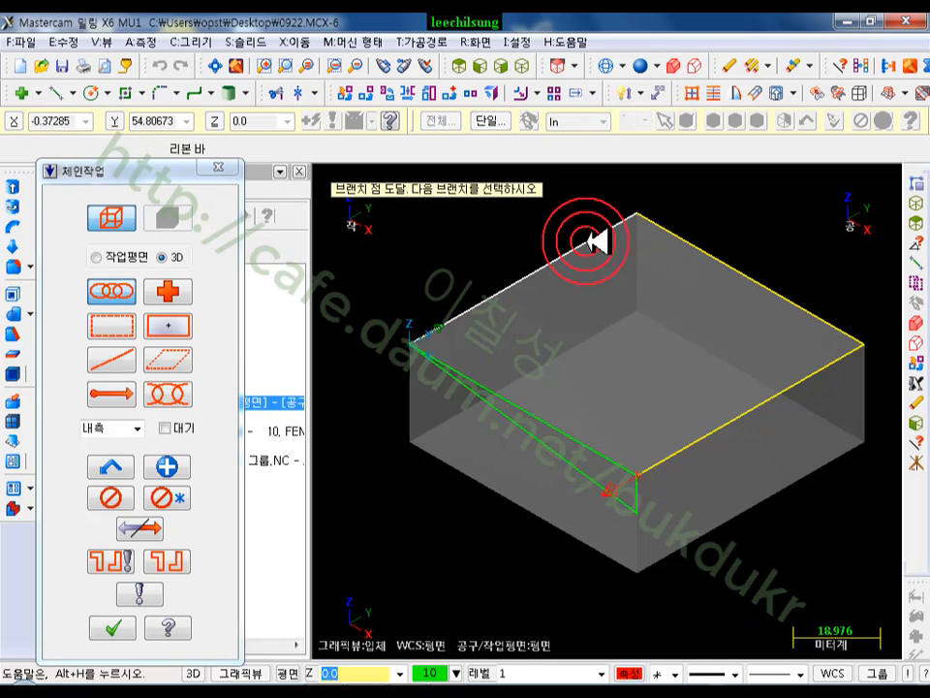
left_click(114, 294)
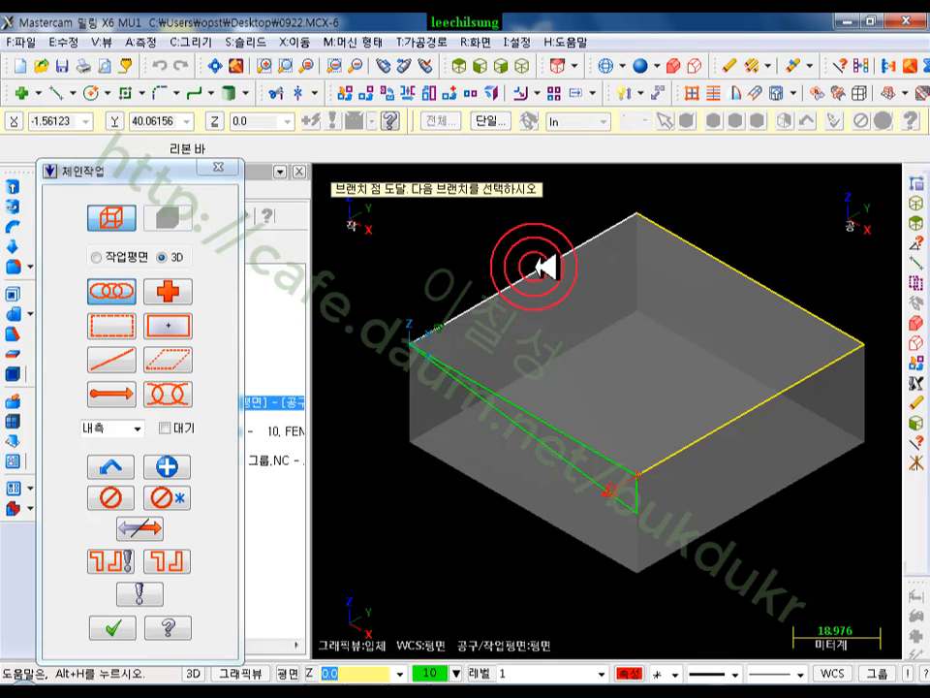
left_click(543, 266)
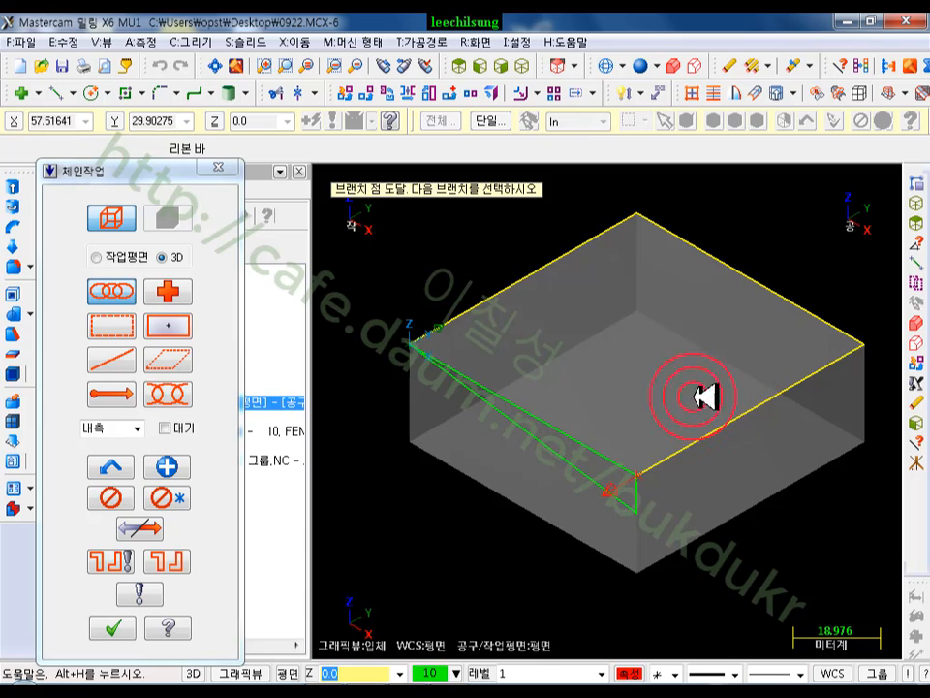
left_click(116, 498)
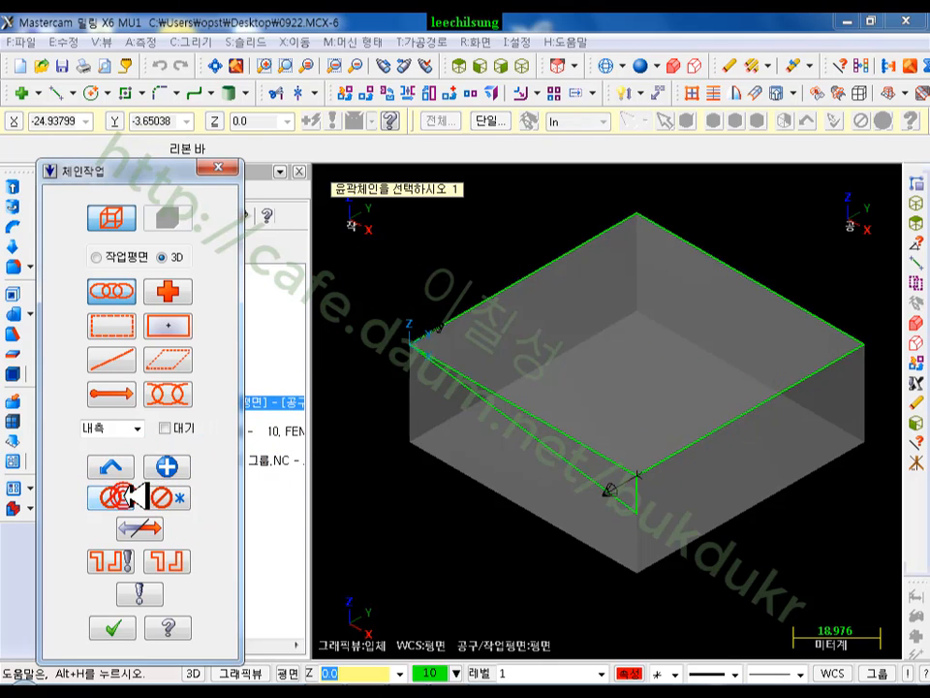
Step: Select only the stock's top edge along X0 as a single-entity contour, directed from the back corner toward the origin
left_click(114, 359)
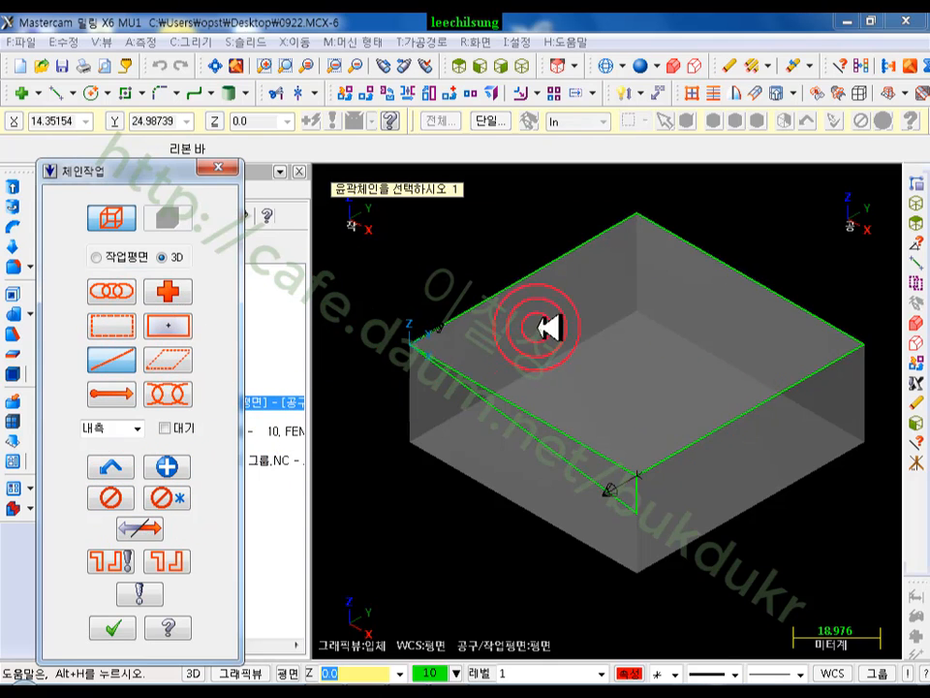
left_click(610, 228)
left_click(598, 229)
scroll(648, 398, "down", 1)
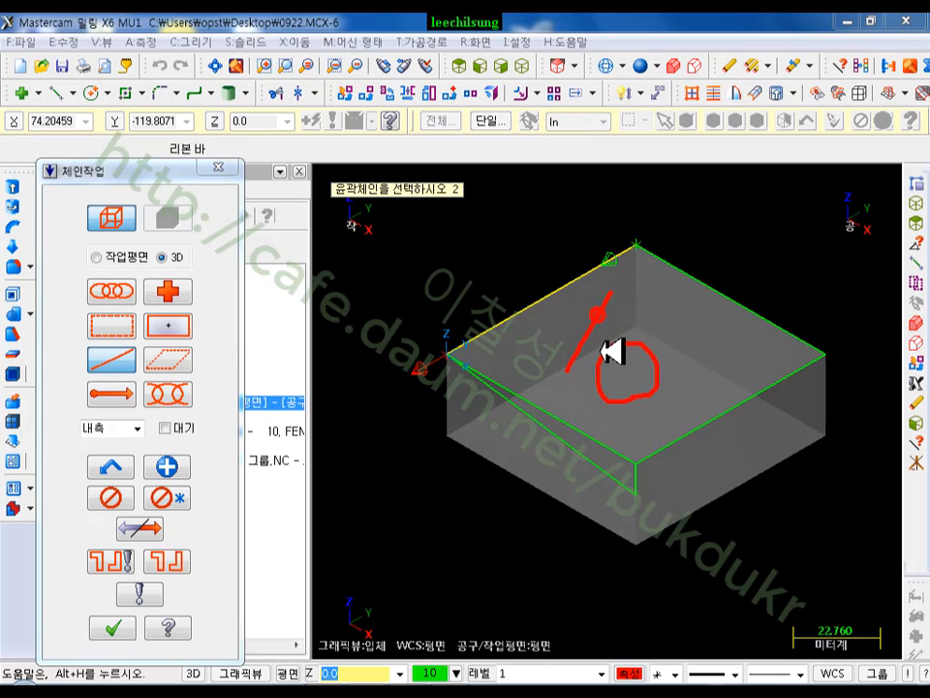
left_click_drag(679, 398, 667, 416)
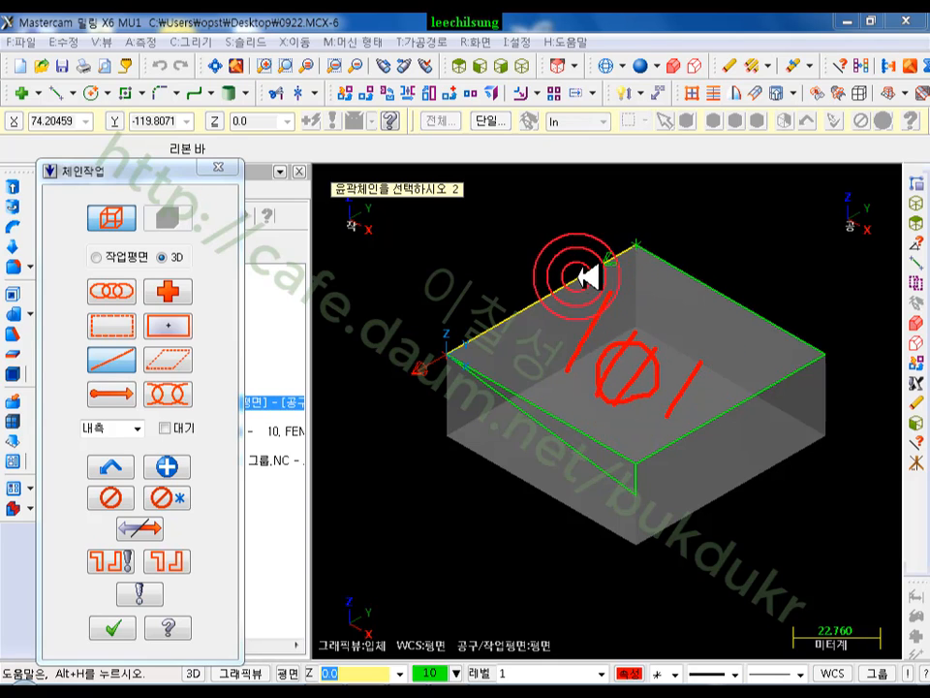
mouse_move(565, 265)
left_mouse_down()
mouse_move(489, 307)
mouse_move(560, 317)
left_mouse_up()
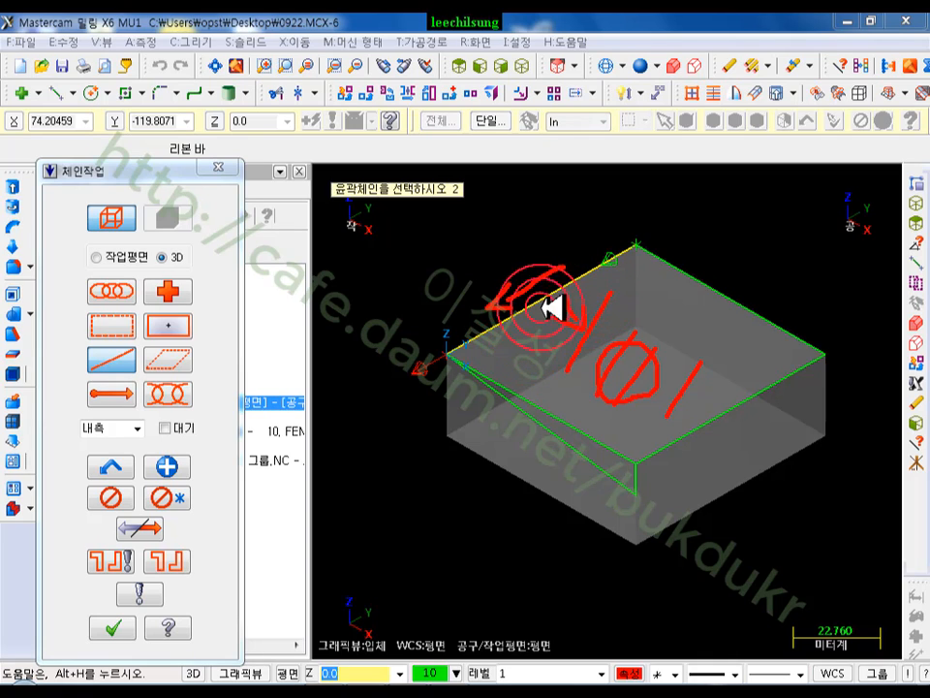
mouse_move(470, 281)
left_mouse_down()
mouse_move(558, 230)
mouse_move(552, 249)
left_mouse_up()
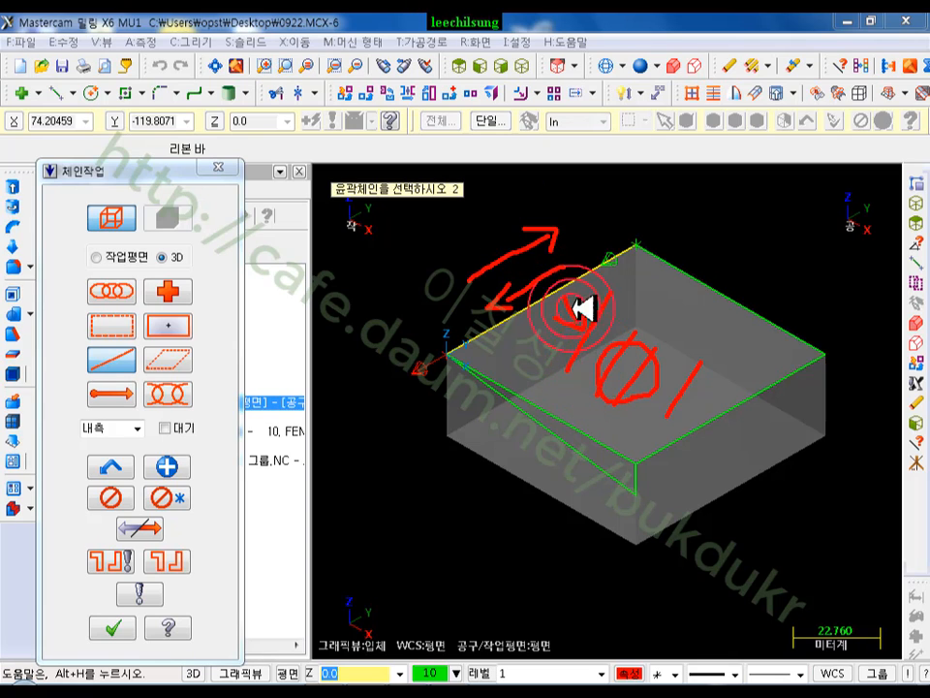
left_click_drag(508, 165, 474, 184)
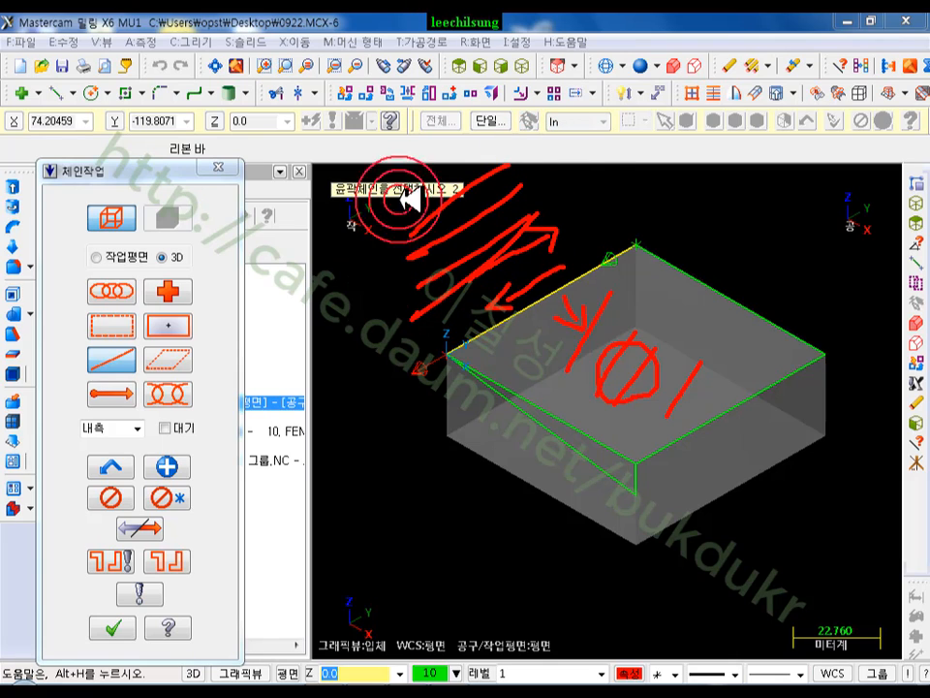
mouse_move(612, 283)
left_mouse_down()
mouse_move(612, 222)
mouse_move(628, 280)
mouse_move(613, 284)
left_mouse_up()
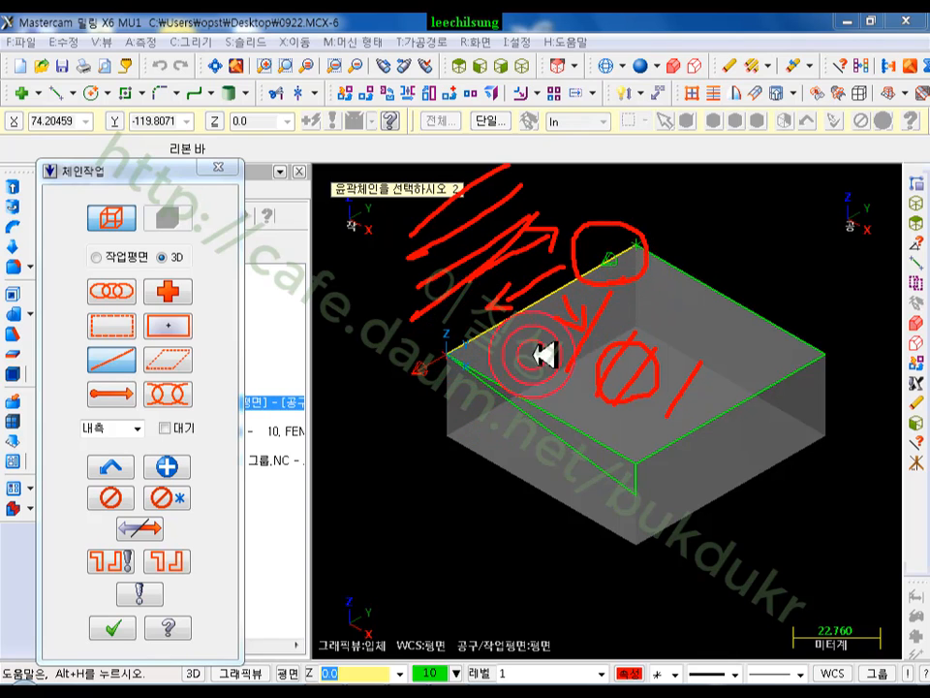
left_click_drag(690, 523, 851, 450)
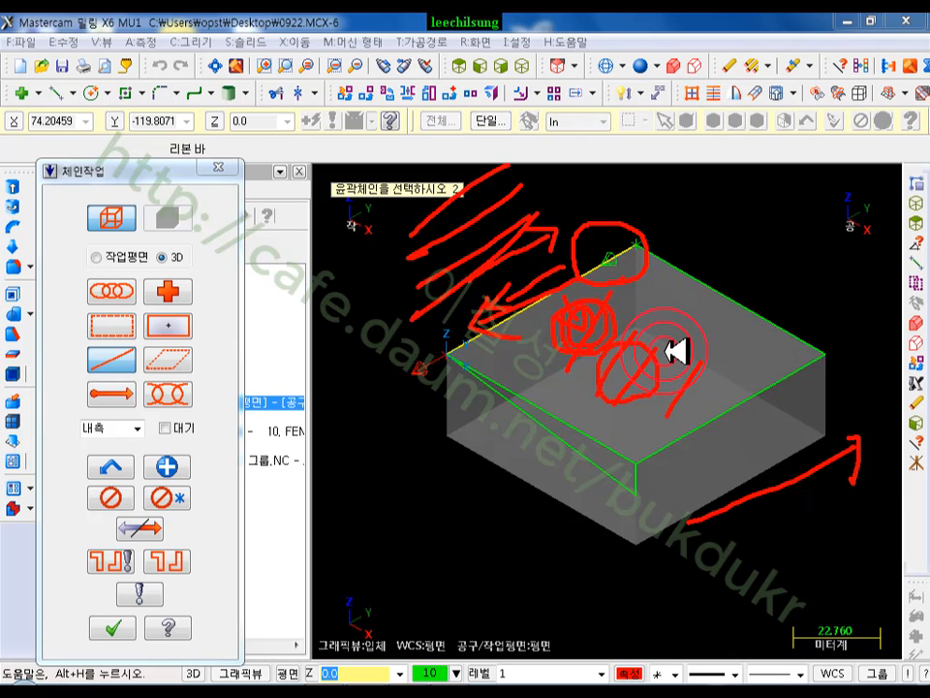
right_click(725, 209)
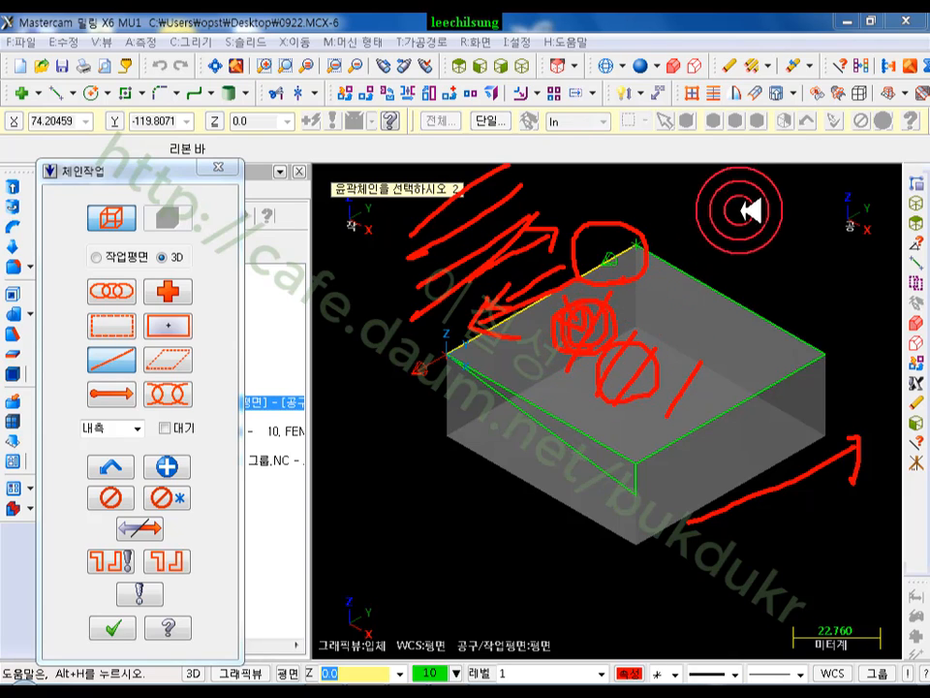
left_click(852, 394)
left_click(787, 385)
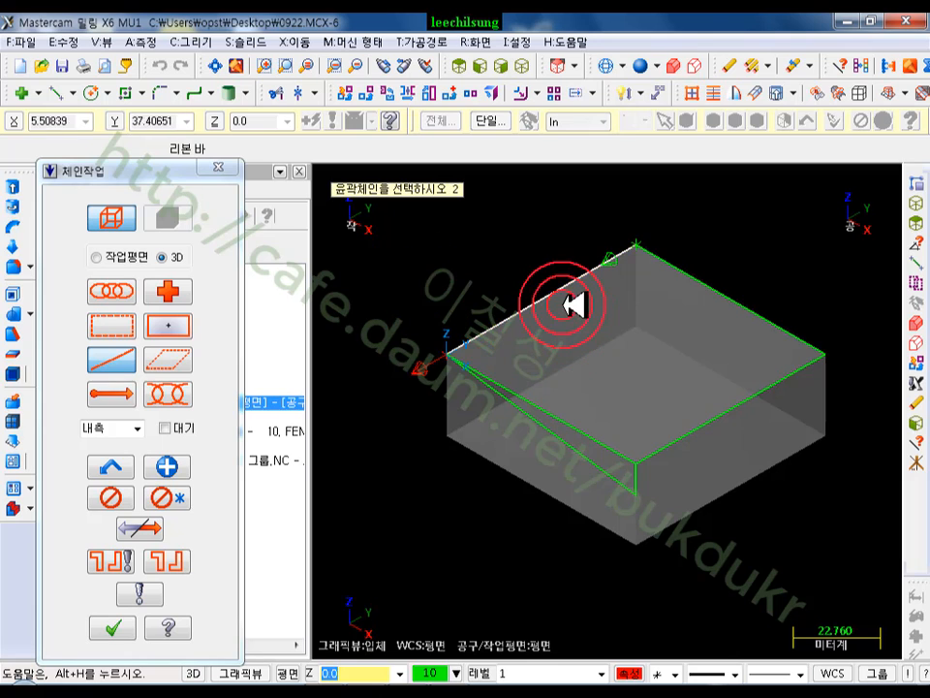
Step: Accept the selected edge chain and choose tool 2, the 10 mm 10. FEM end mill, for the contour toolpath
left_click(115, 630)
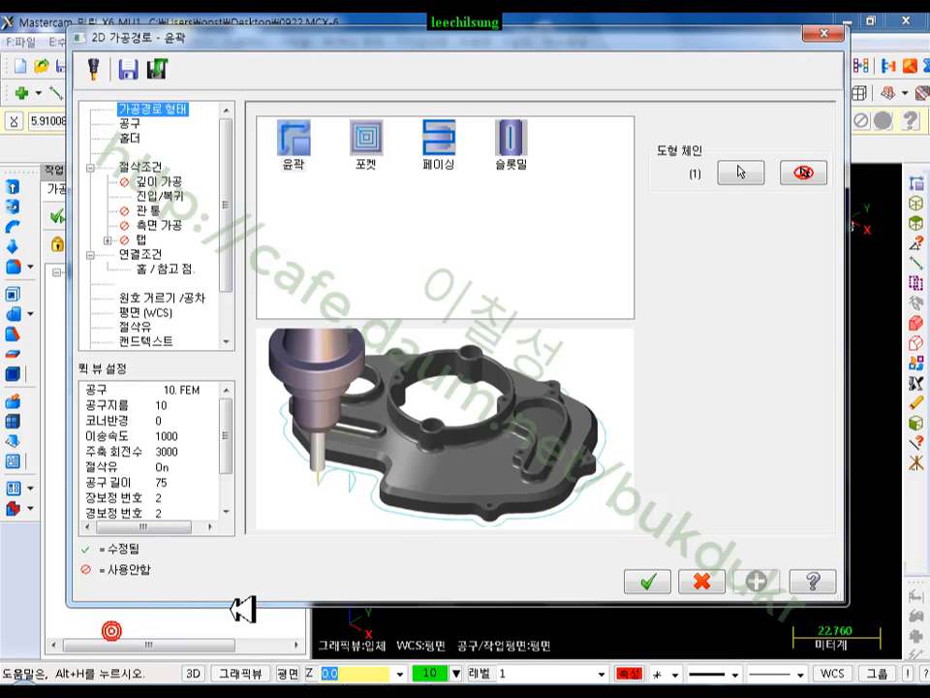
left_click(136, 125)
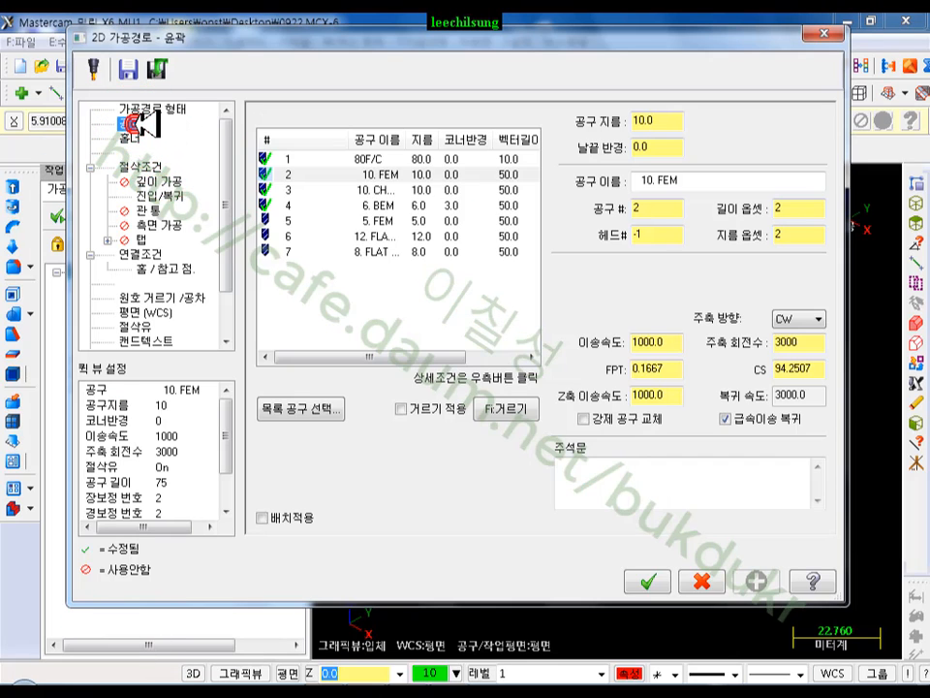
left_click(371, 175)
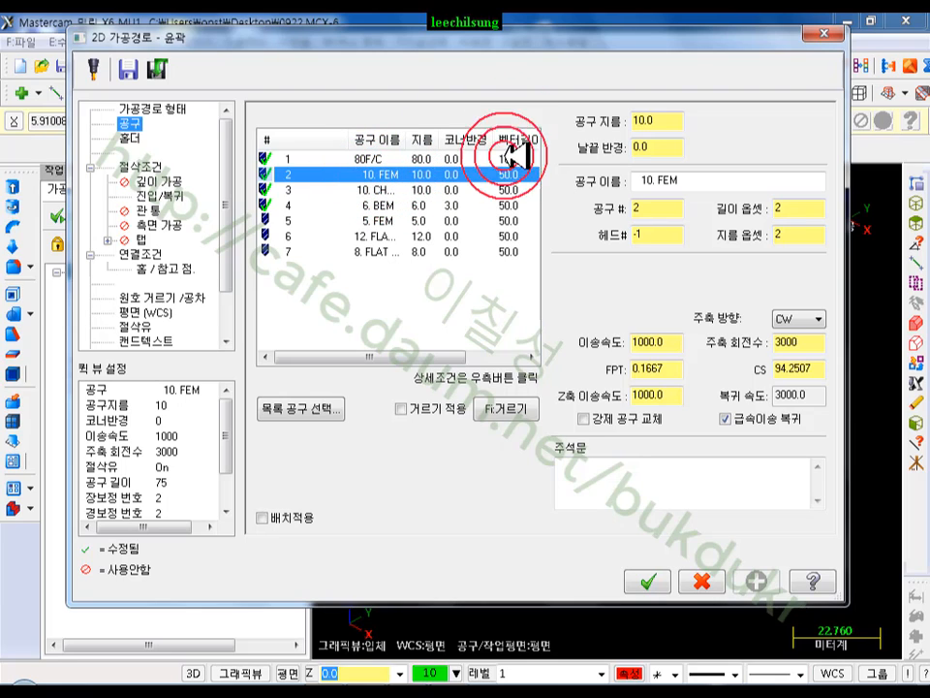
Step: Set the contour toolpath's cutter compensation type to 컴퓨터 (computer) and check the wall stock allowance
left_click(155, 166)
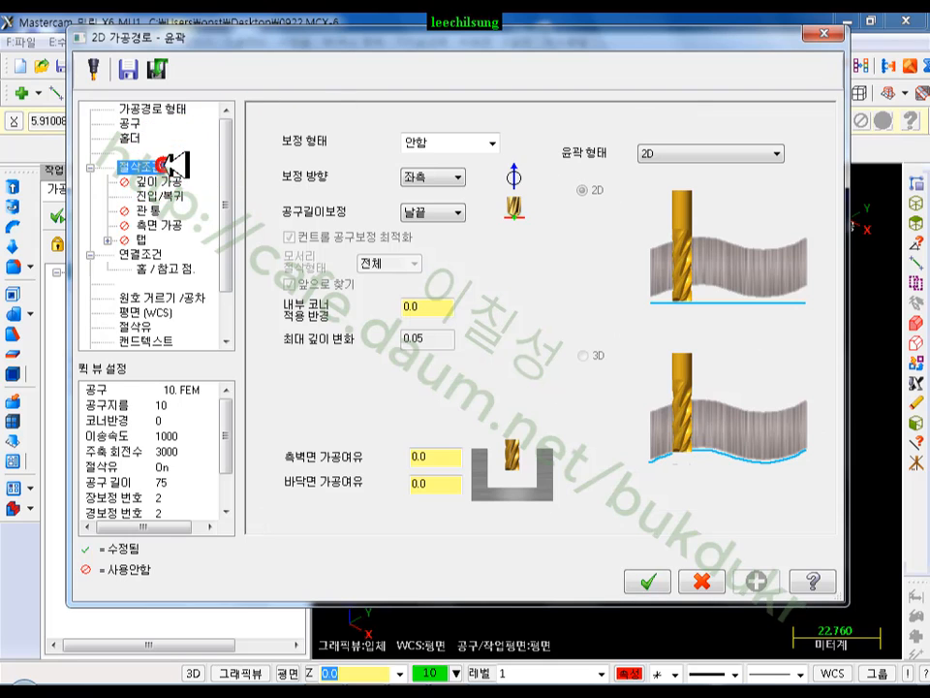
left_click(446, 143)
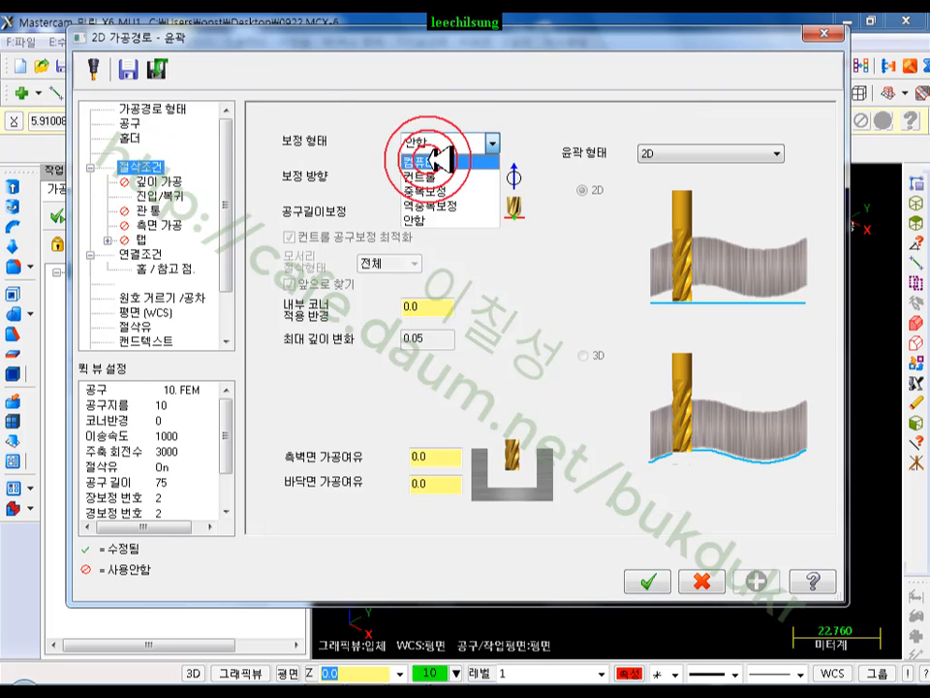
left_click(426, 162)
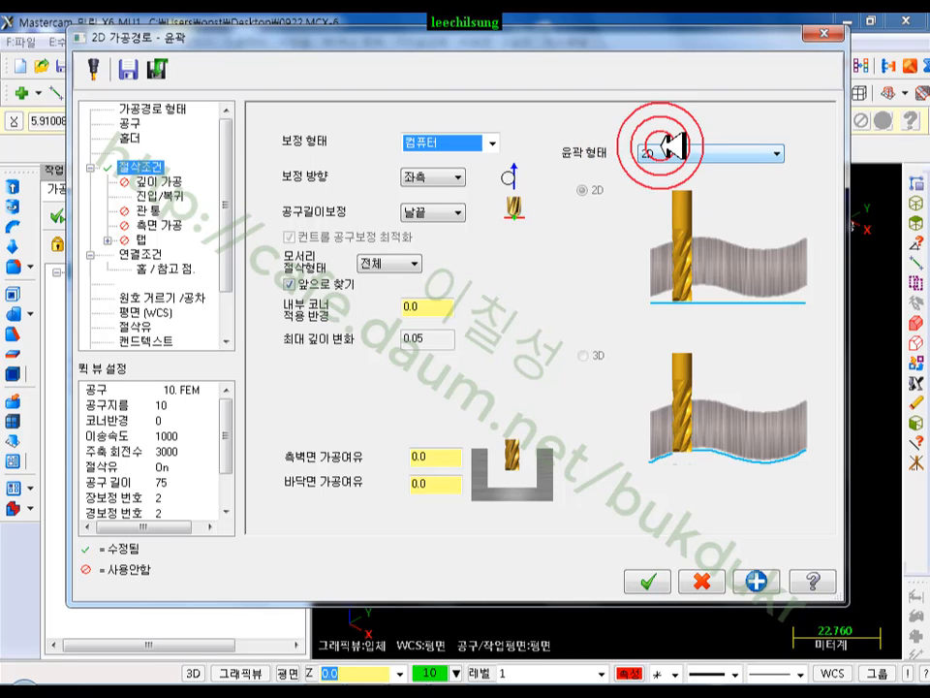
left_click(431, 456)
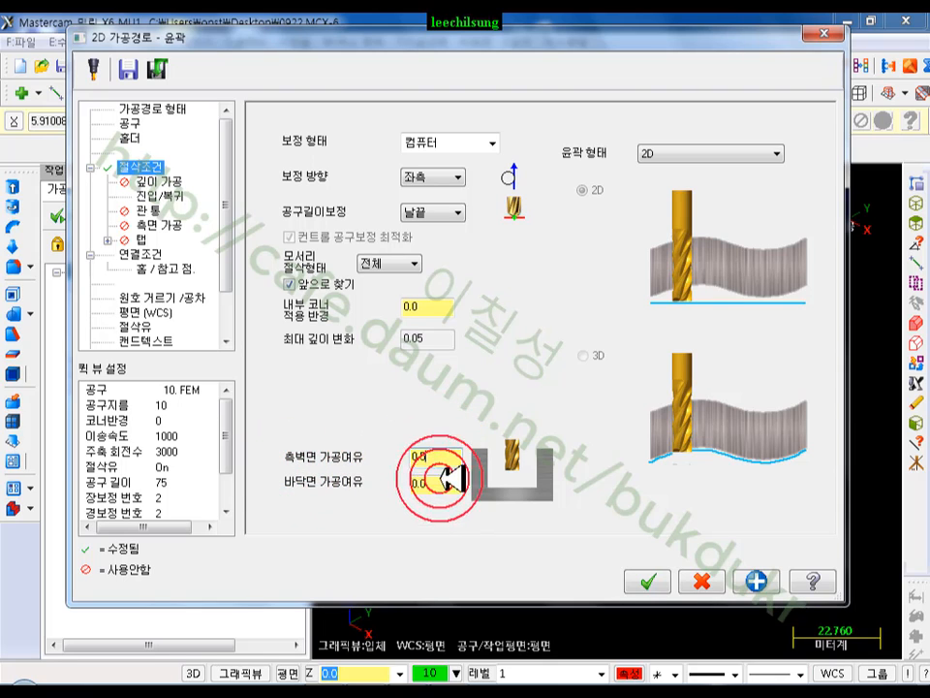
Step: Enable depth cuts with a maximum rough step of 1.0 and 0 finish cuts, and turn off 공구 유지 (keep tool down)
left_click(152, 180)
left_click(322, 165)
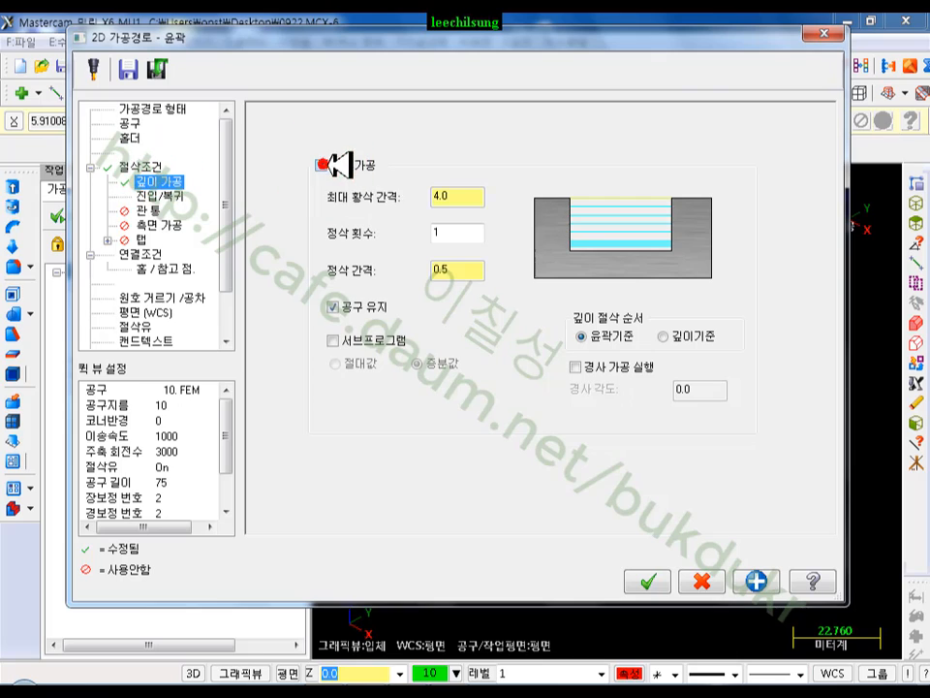
double_click(462, 196)
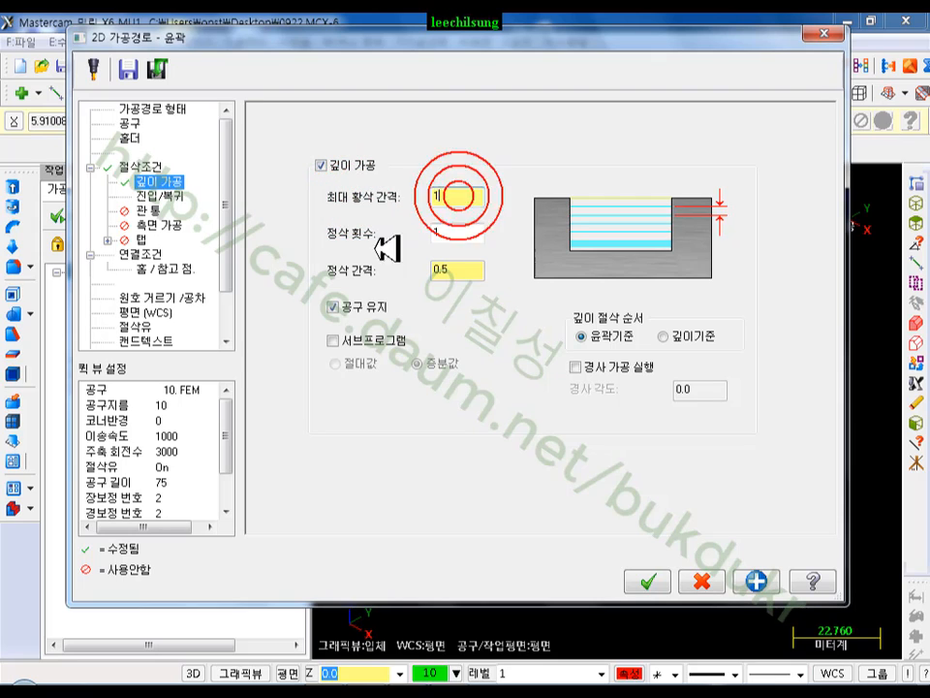
left_click(455, 235)
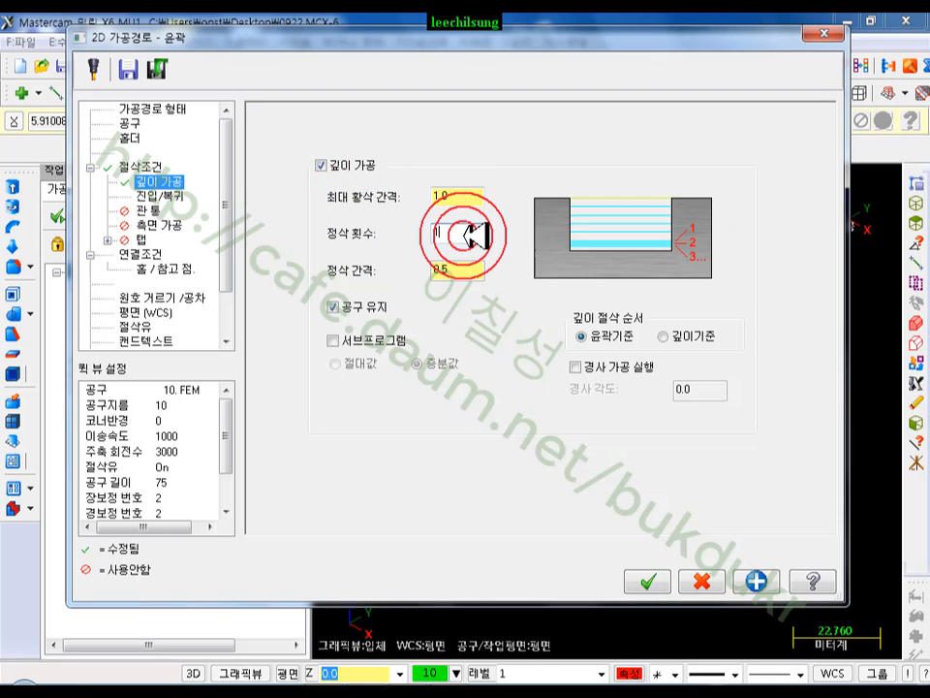
type("0")
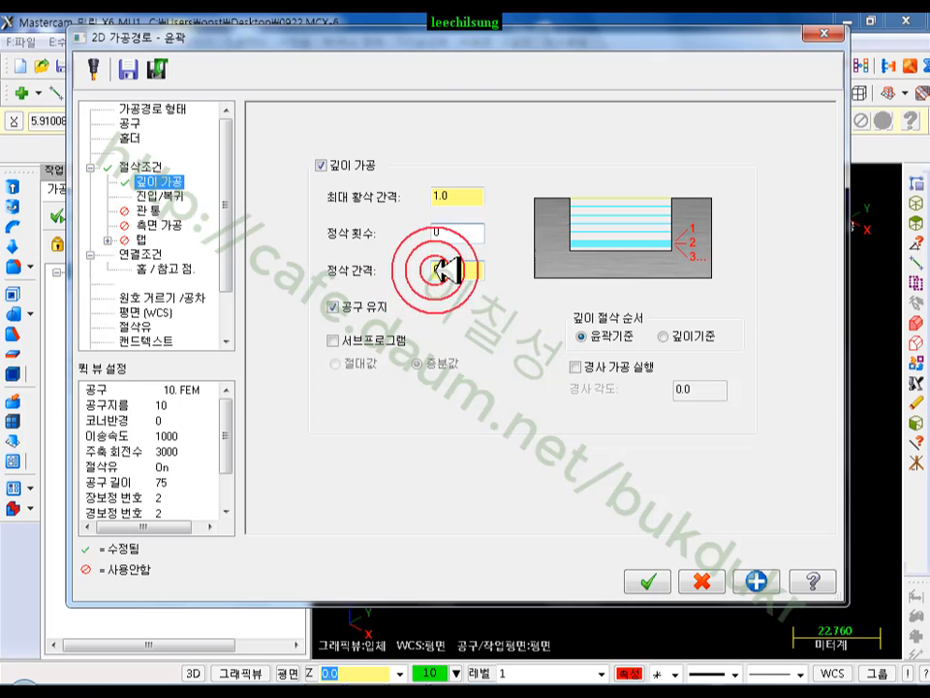
left_click(461, 267)
left_click(335, 306)
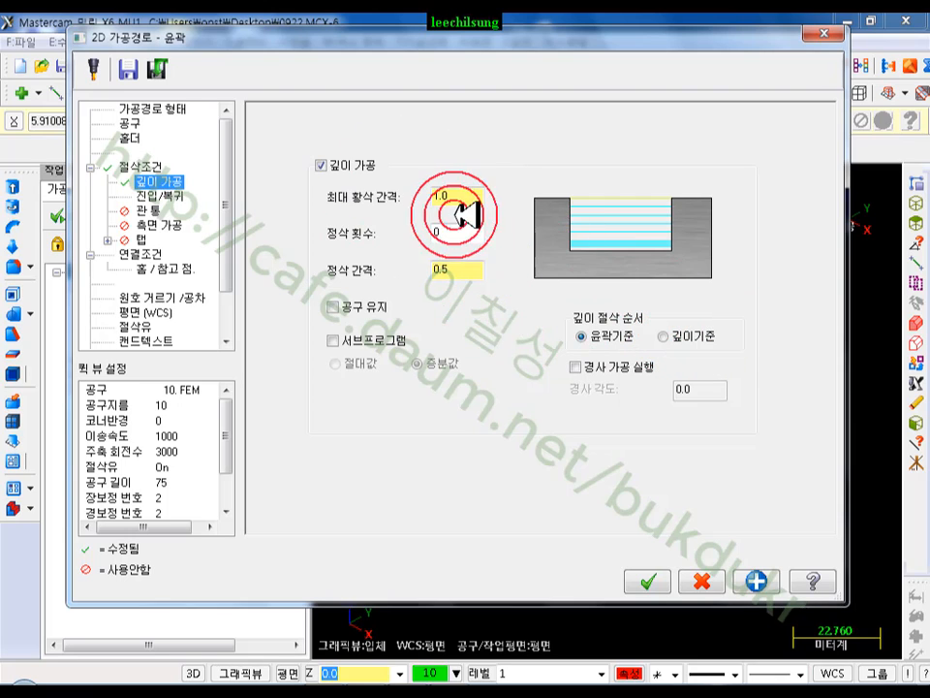
mouse_move(448, 194)
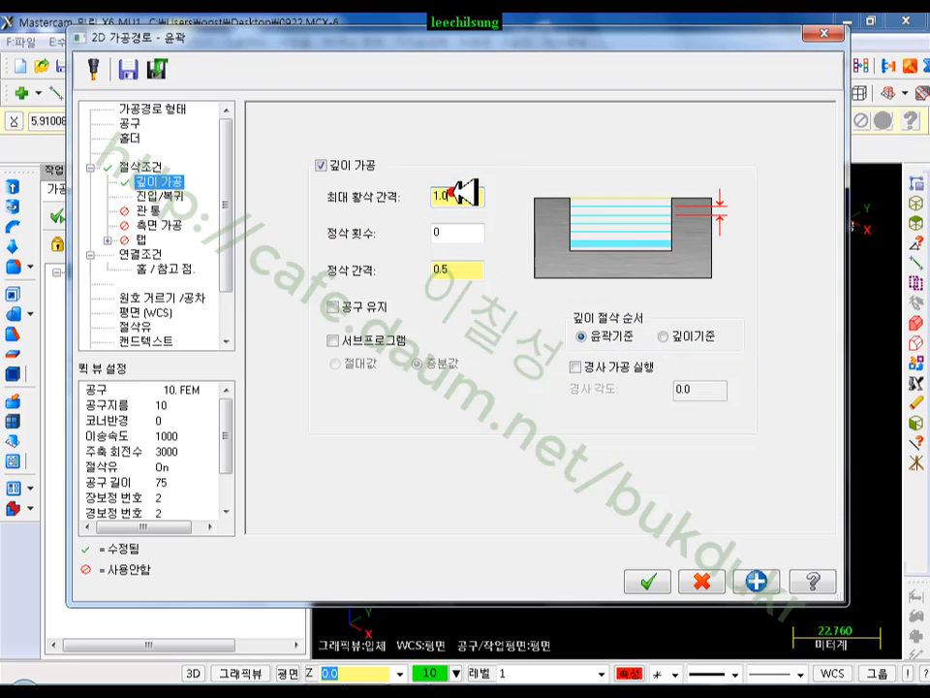
Step: Enable tapered wall machining (경사 가공 실행) for the depth cuts
left_click(579, 367)
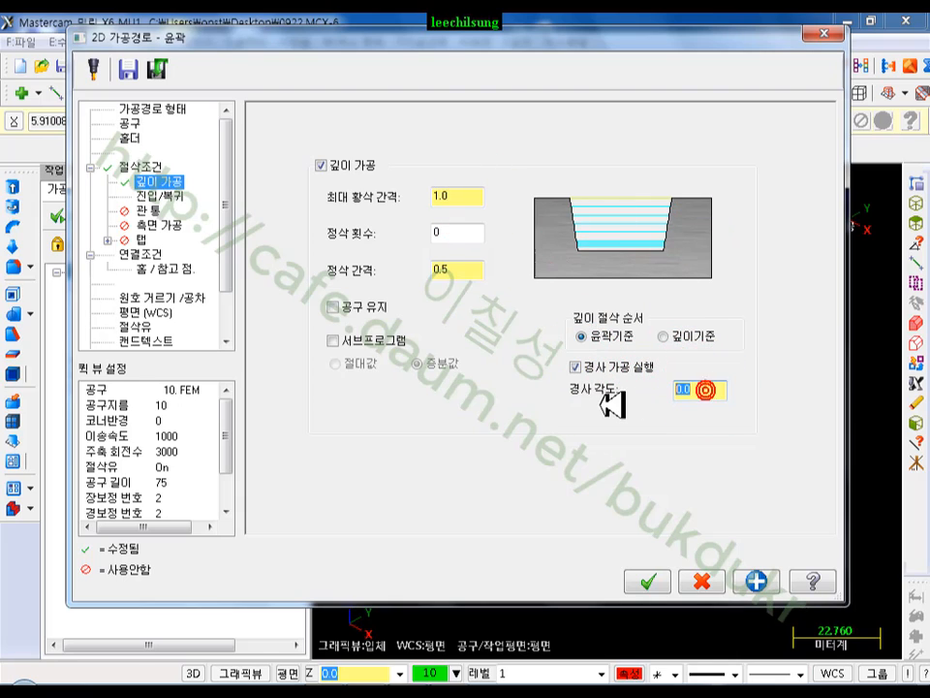
left_click_drag(601, 404, 579, 432)
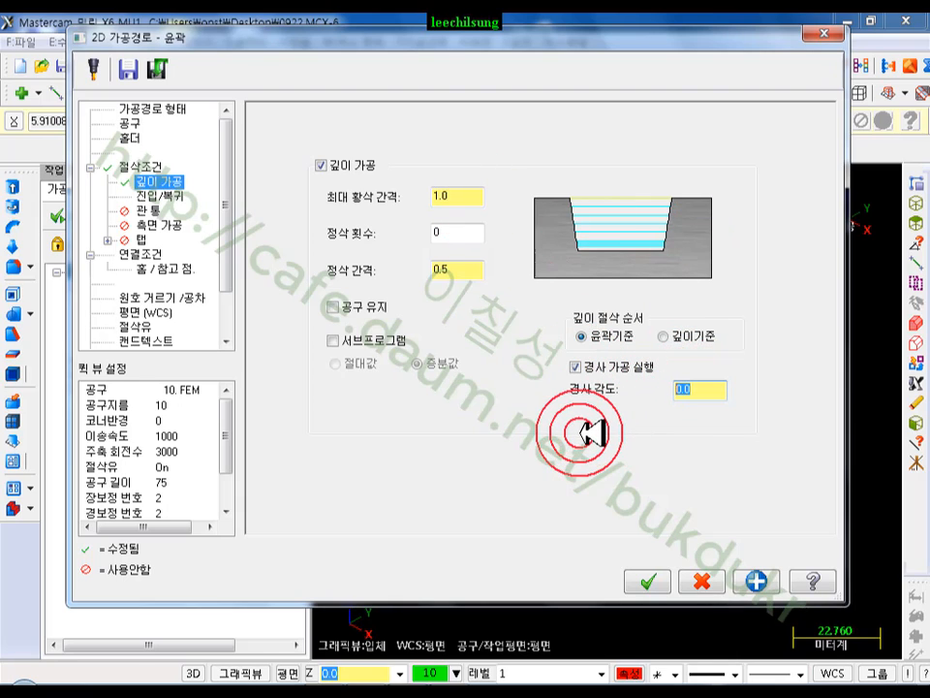
left_click(705, 389)
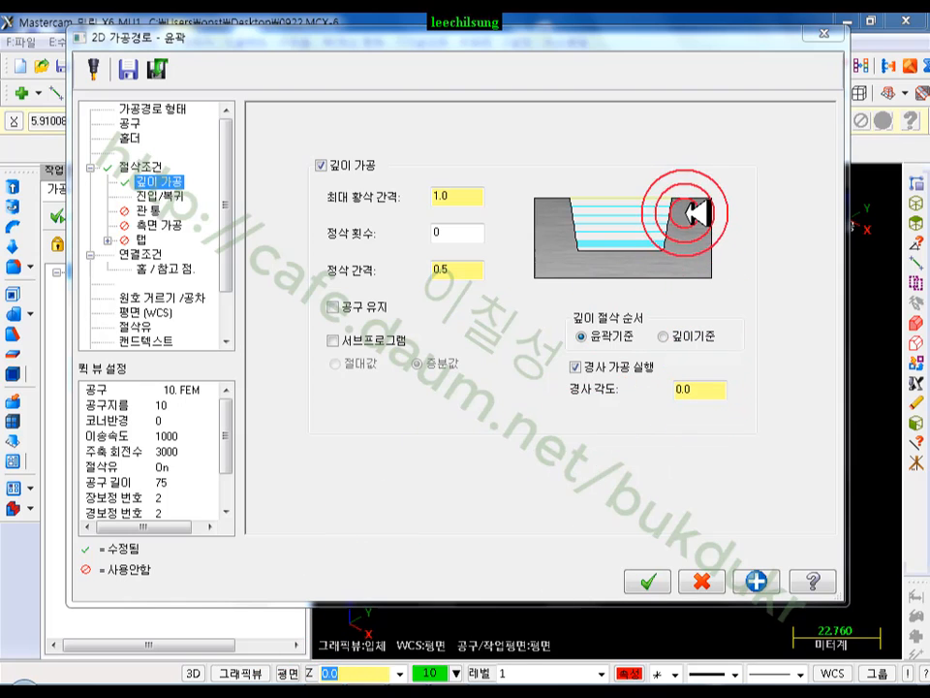
left_click_drag(674, 200, 678, 256)
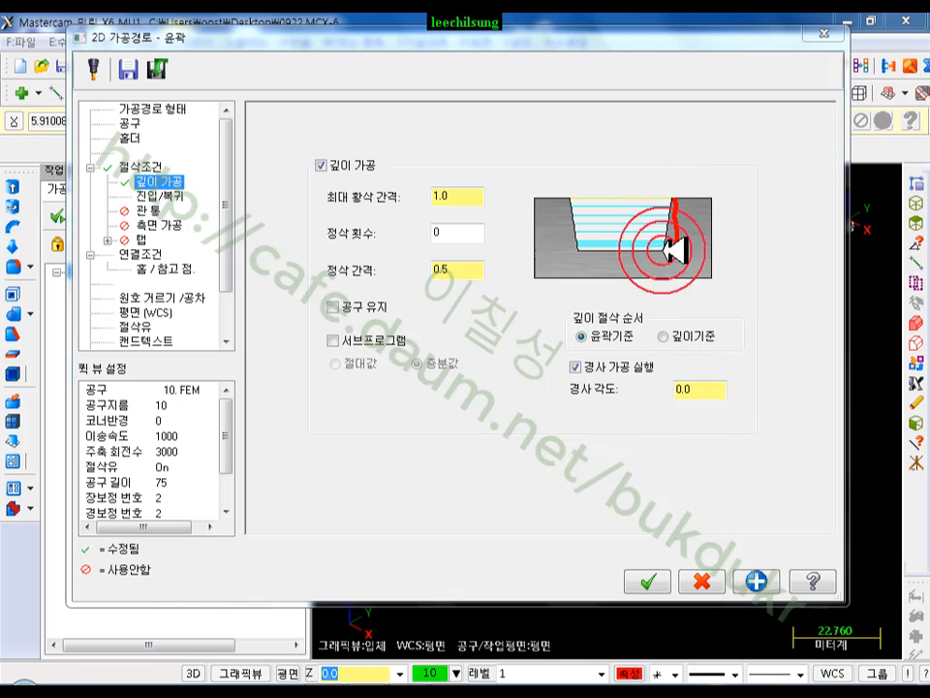
left_click_drag(595, 200, 566, 201)
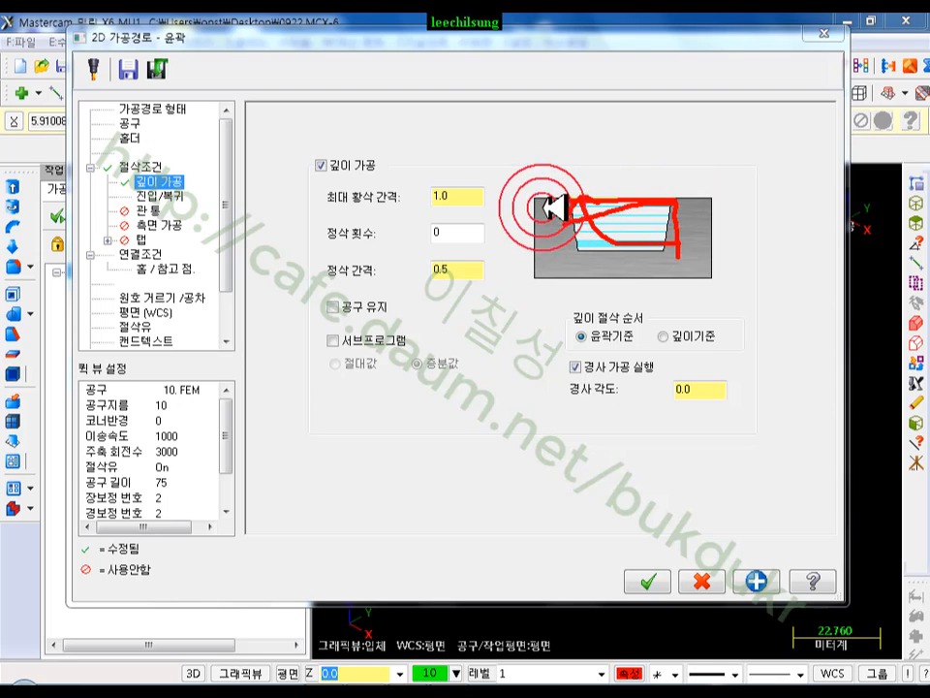
left_click_drag(537, 205, 544, 236)
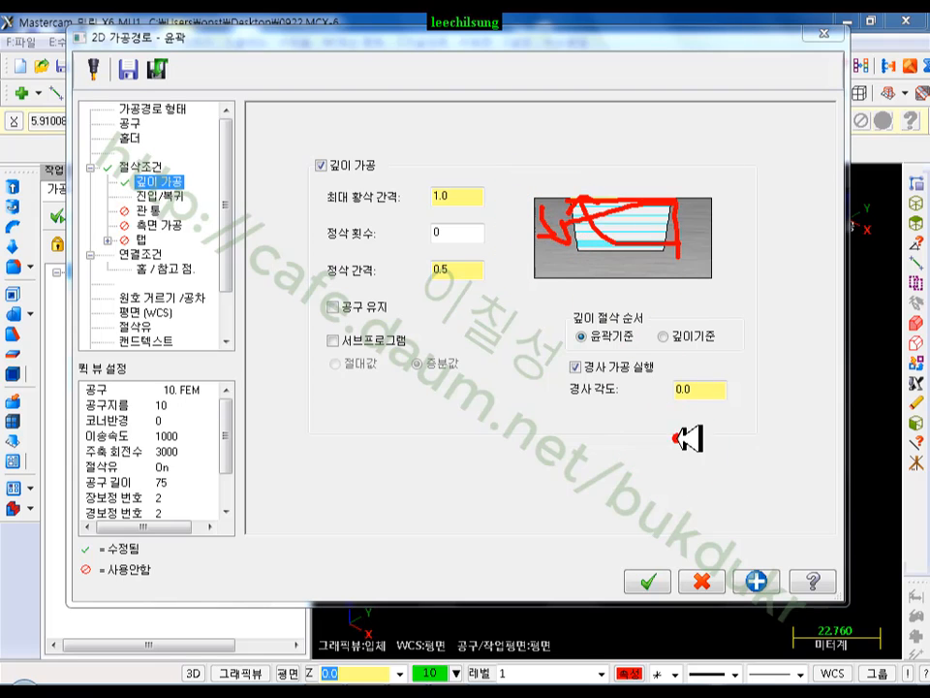
mouse_move(680, 433)
left_mouse_down()
mouse_move(692, 424)
mouse_move(713, 436)
left_mouse_up()
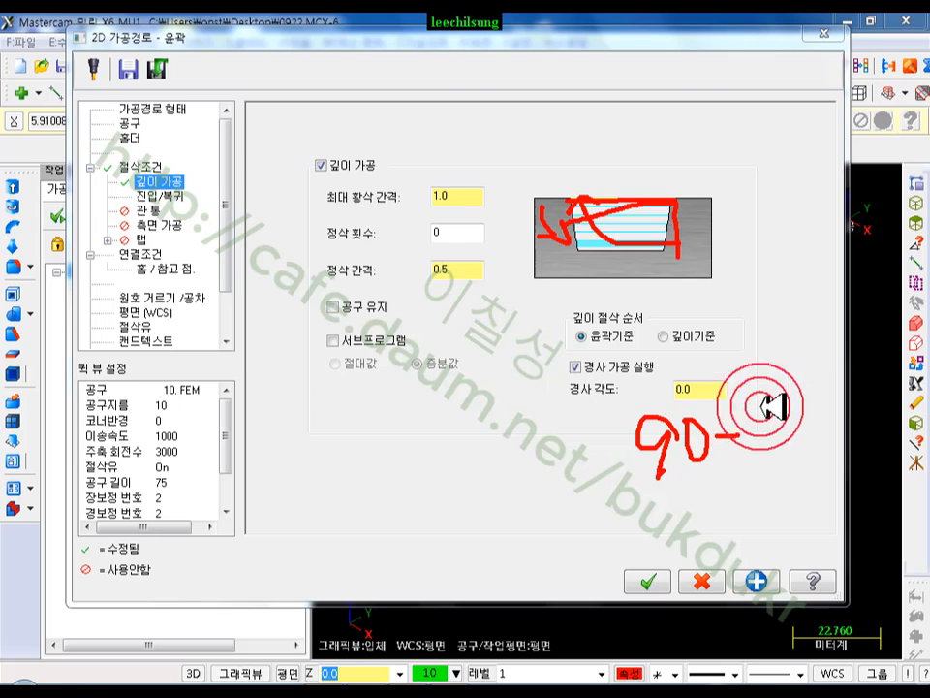
mouse_move(751, 438)
left_mouse_down()
mouse_move(766, 419)
mouse_move(781, 470)
left_mouse_up()
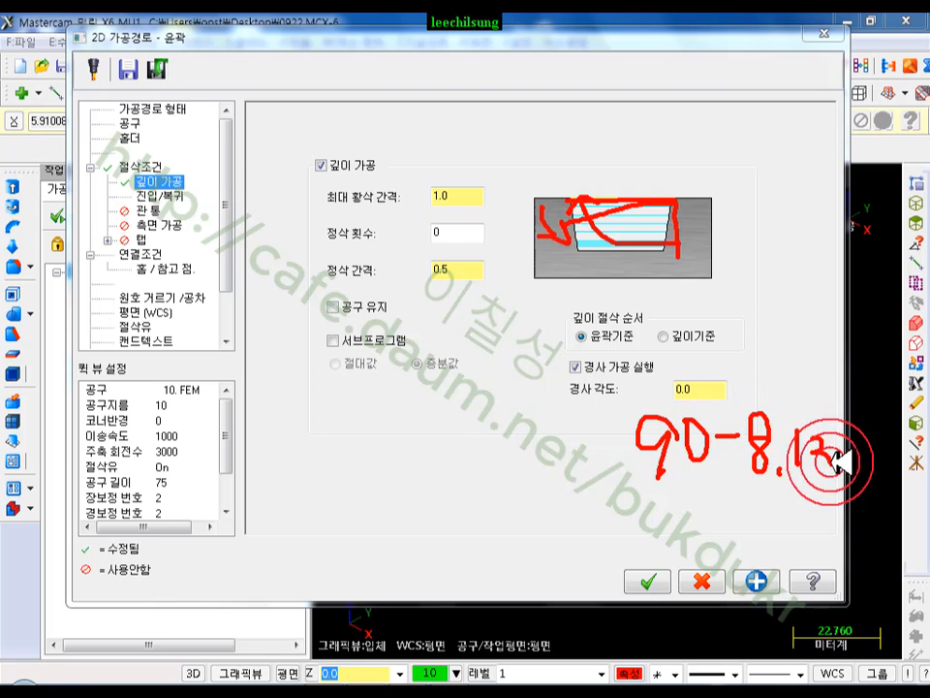
right_click(441, 426)
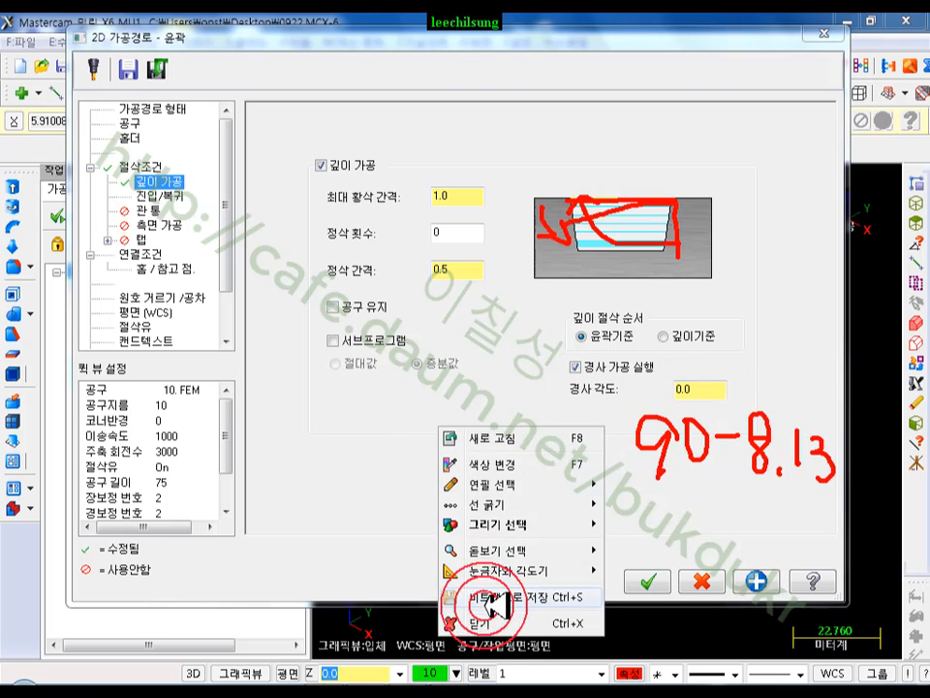
left_click(485, 623)
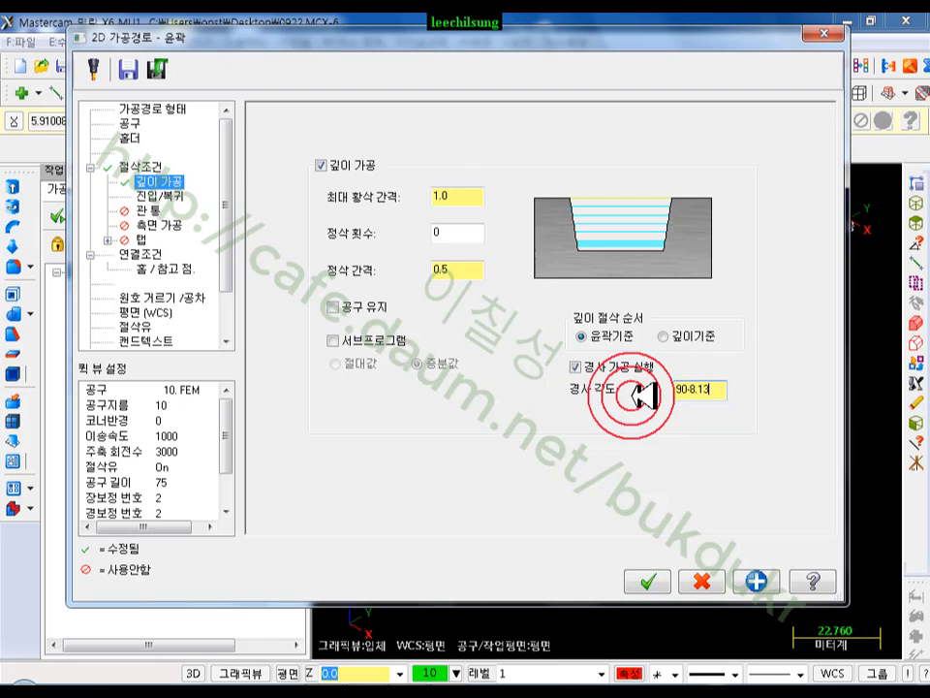
Step: Set the depth cuts' taper angle to 90-8.13, i.e. 81.87 degrees
left_click(705, 390)
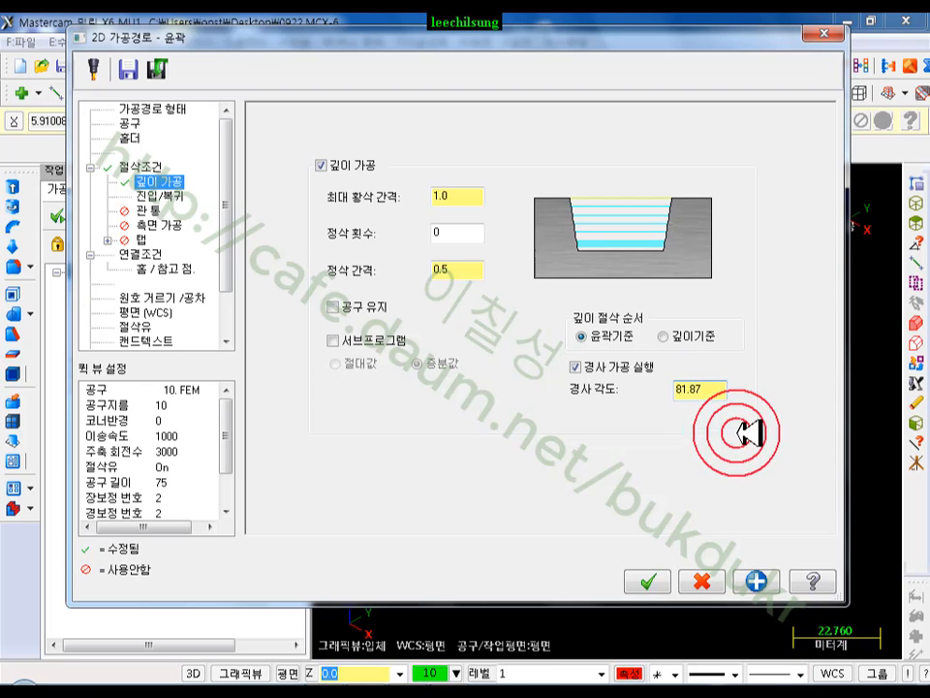
double_click(715, 391)
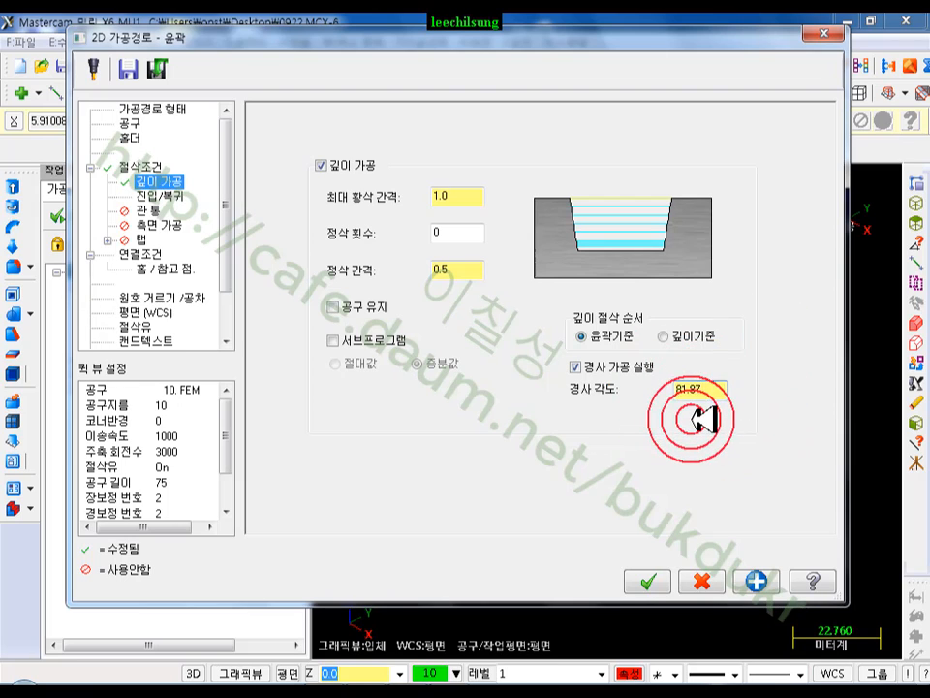
left_click(464, 172)
Step: In the lead in/out settings (진입/복귀), extend the contour's start by 10.0 and apply the same extension to its end
left_click(178, 193)
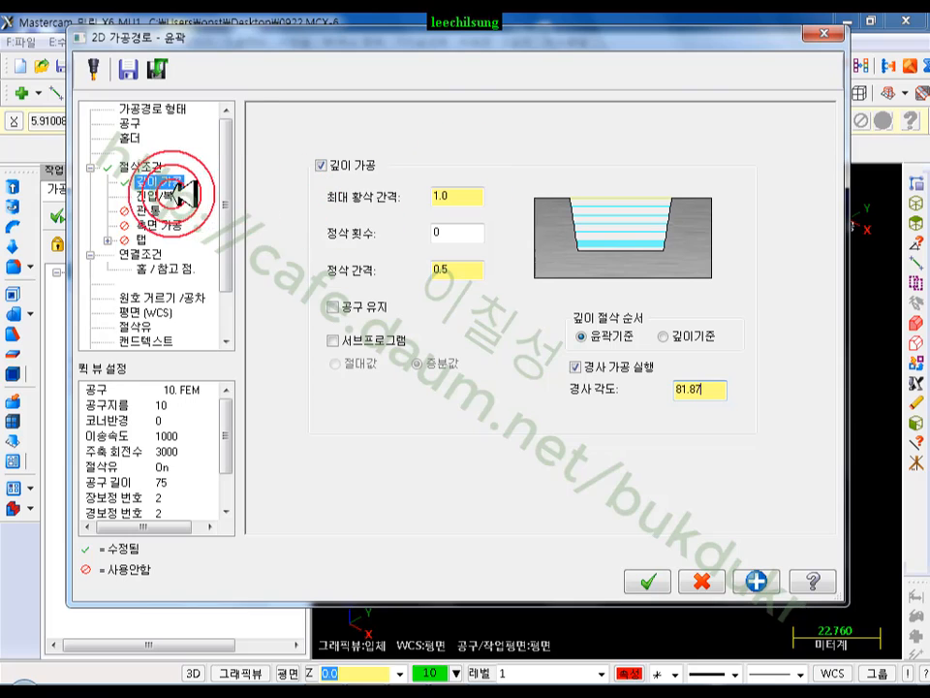
left_click(168, 193)
left_click(255, 94)
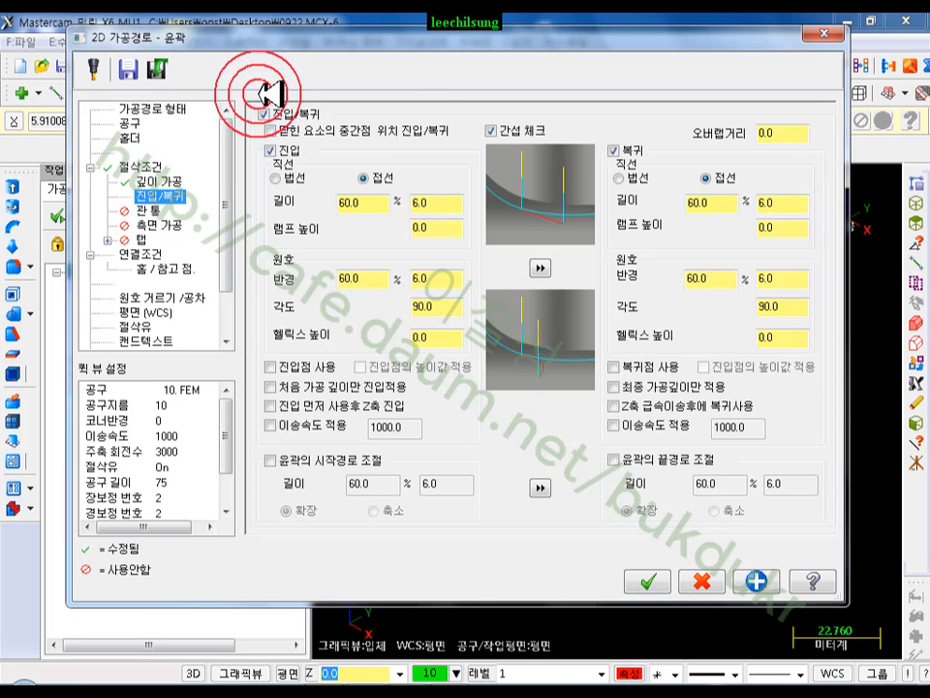
left_click(509, 333)
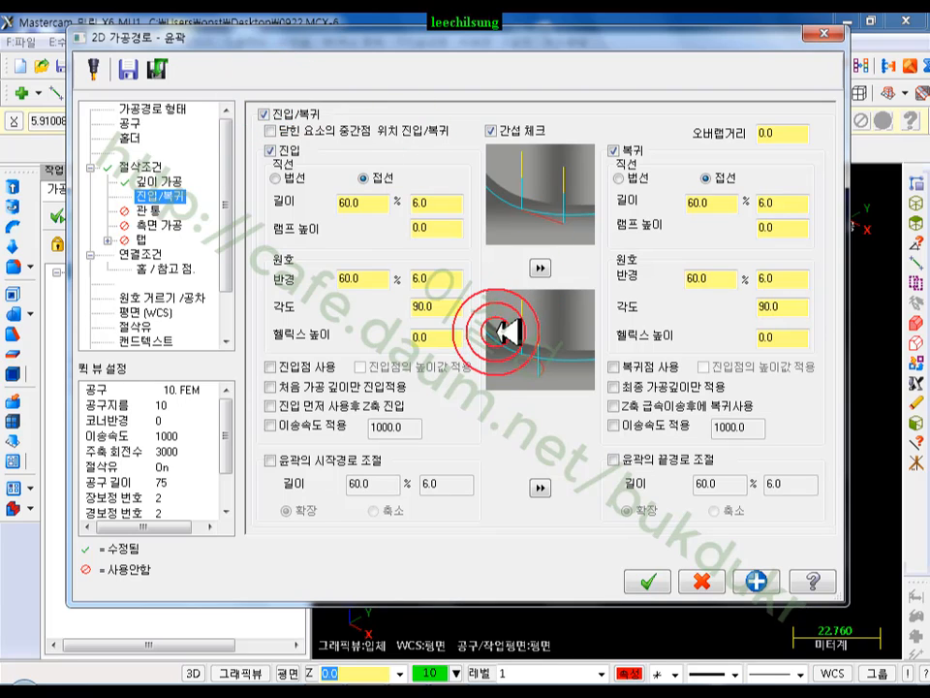
left_click(270, 460)
left_click(434, 498)
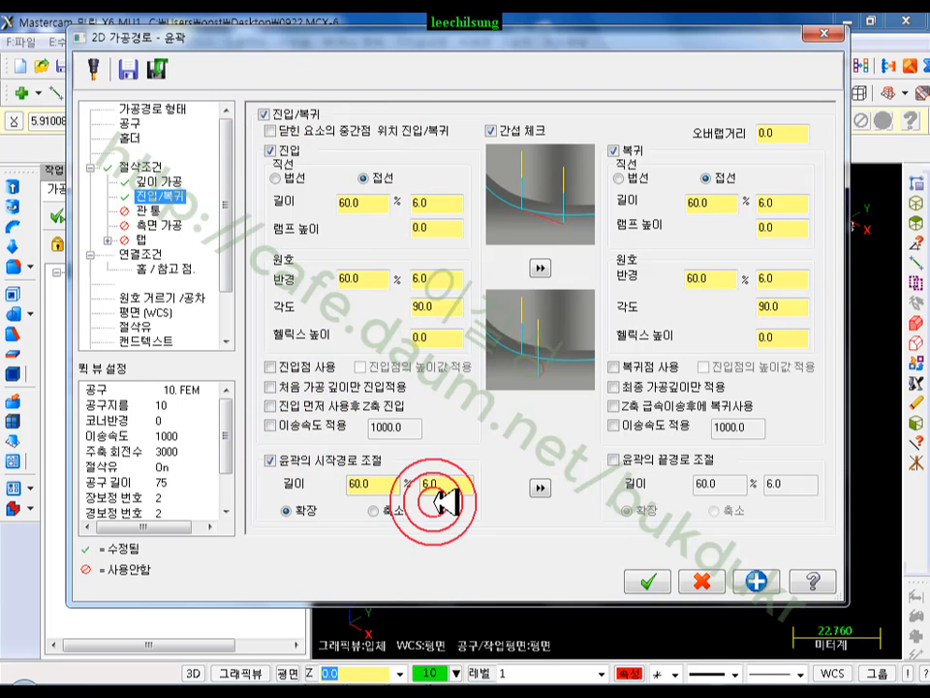
left_click(447, 484)
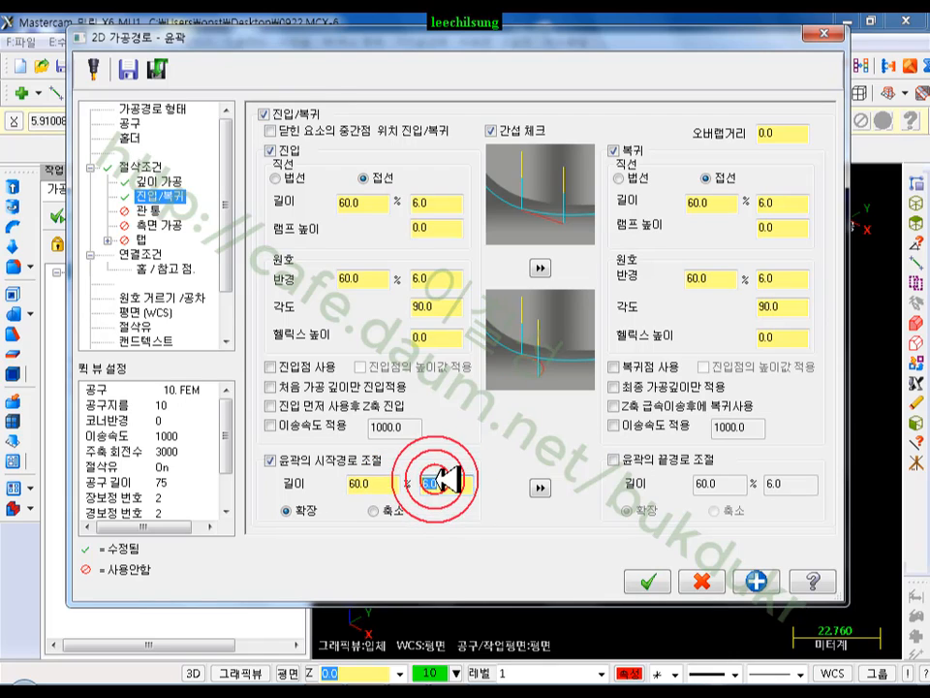
left_click_drag(453, 483, 403, 485)
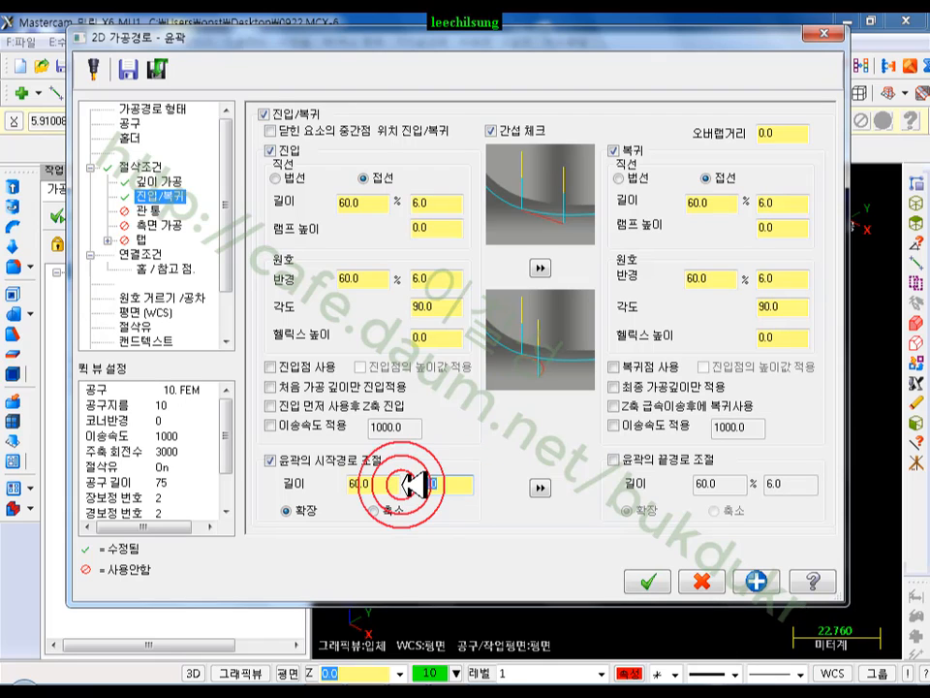
type("10")
left_click(540, 487)
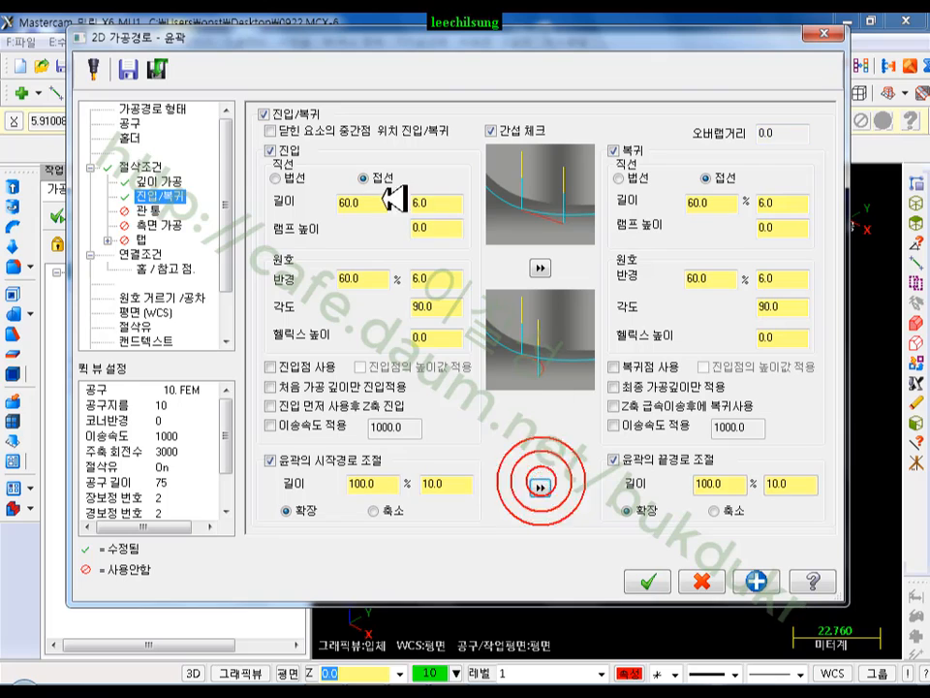
Step: Turn off both the entry (진입) and exit (복귀) moves, keeping only the contour start and end extensions
left_click(275, 152)
left_click(616, 152)
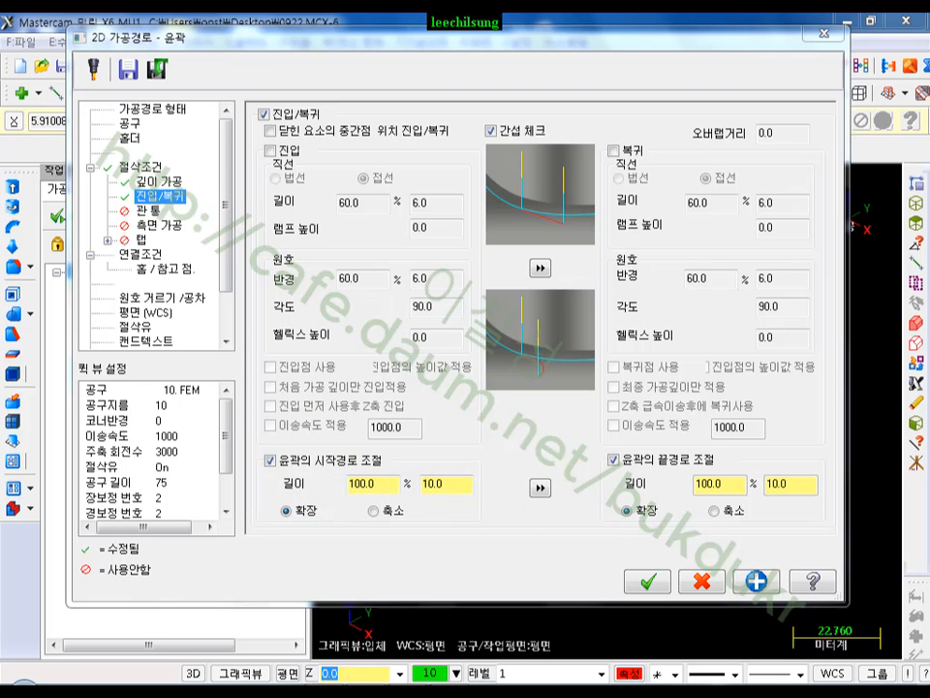
mouse_move(364, 550)
left_mouse_down()
mouse_move(191, 390)
mouse_move(602, 426)
mouse_move(820, 433)
mouse_move(822, 552)
mouse_move(393, 550)
left_mouse_up()
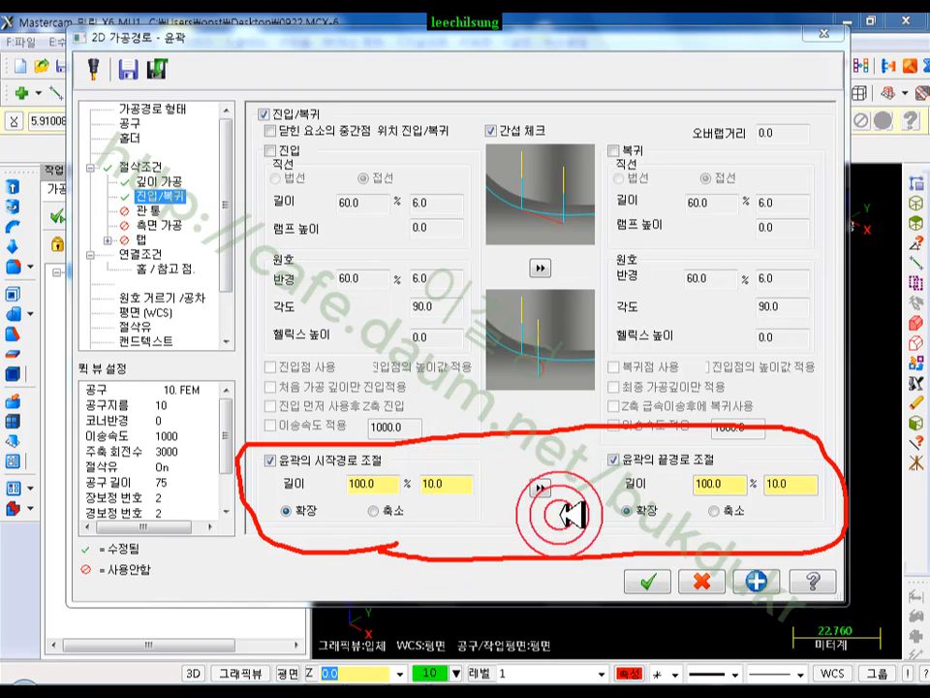
right_click(523, 238)
left_click(590, 389)
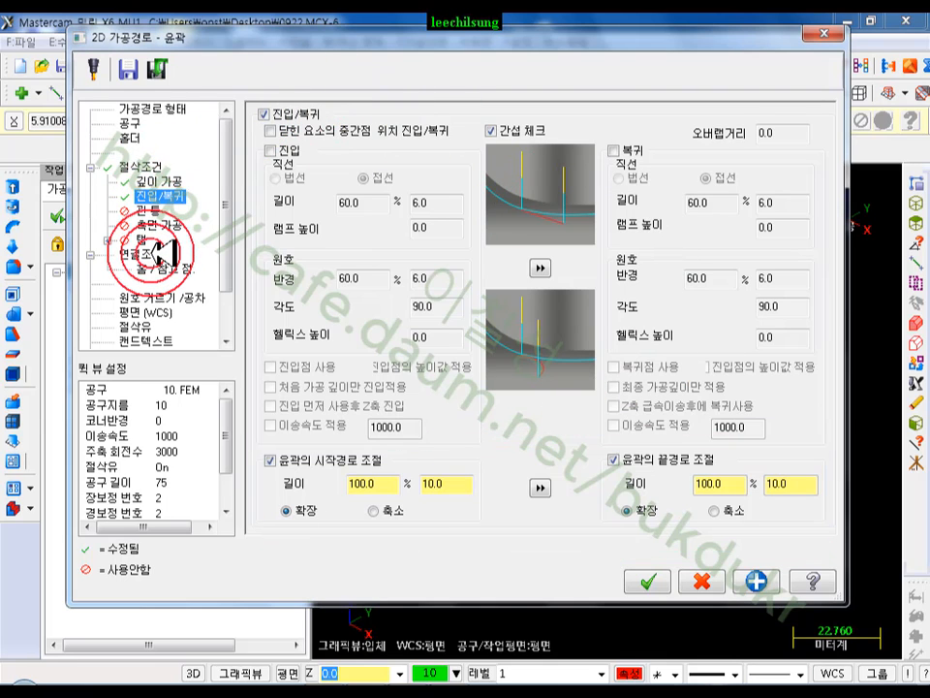
Step: Set the linking top of stock to absolute 0 and the cutting depth to absolute -10, and generate the contour toolpath
left_click(160, 253)
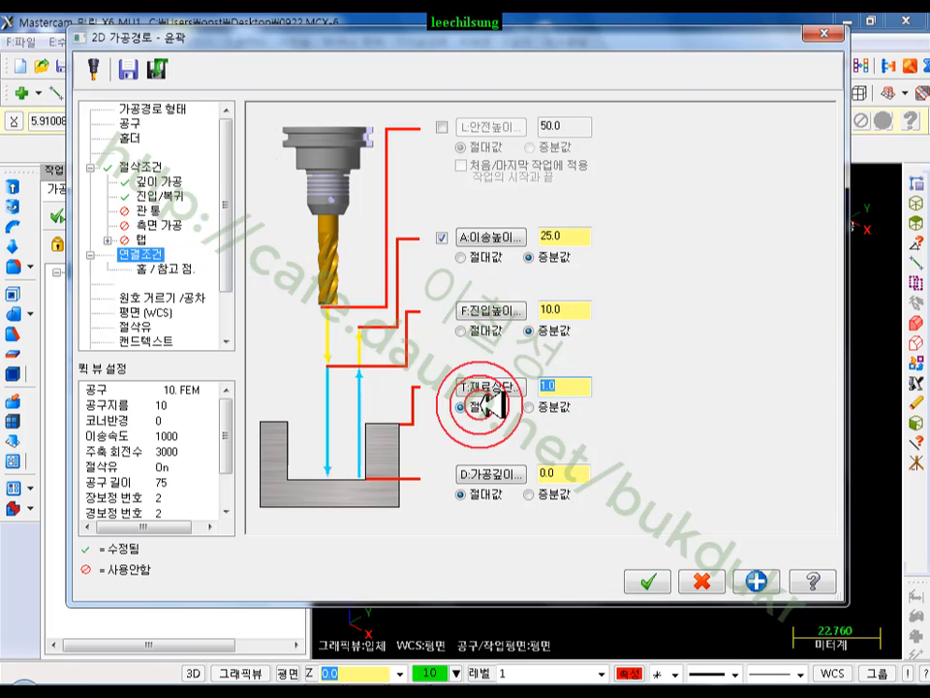
type("0")
left_click(571, 473)
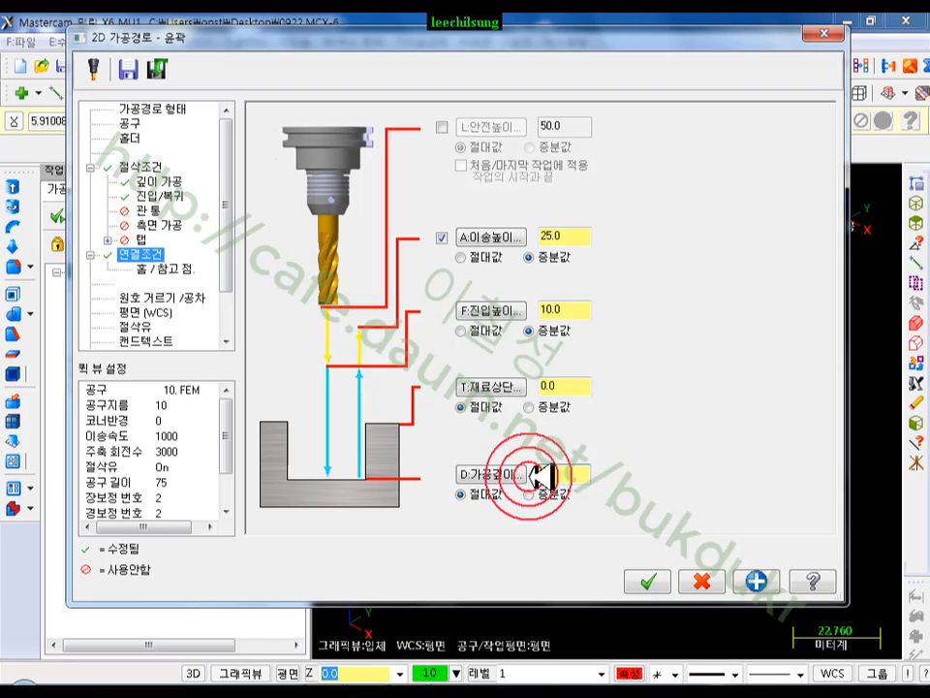
left_click_drag(571, 473, 503, 475)
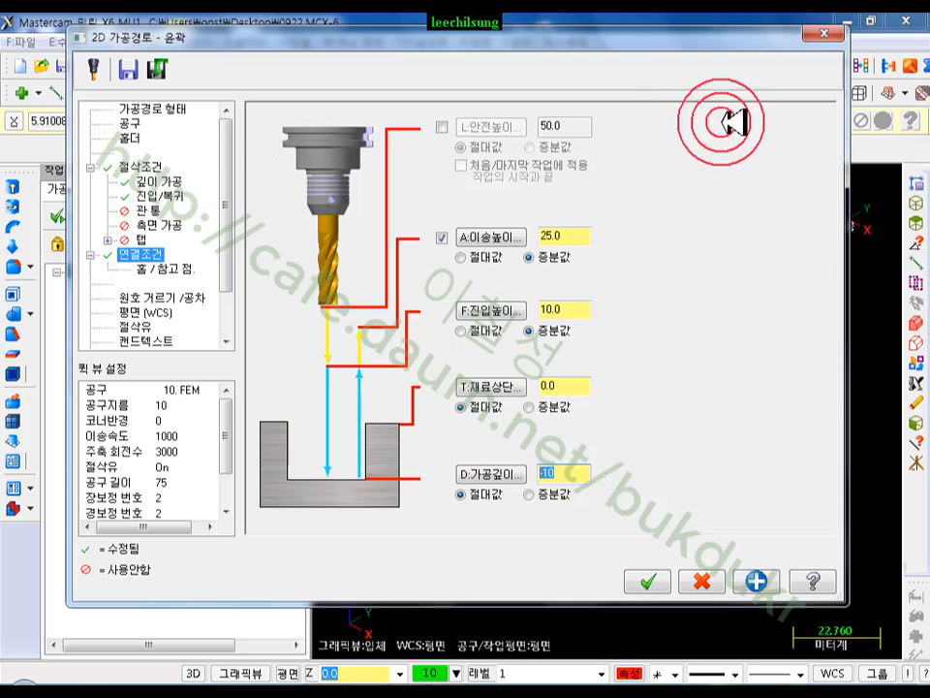
left_click_drag(772, 37, 282, 24)
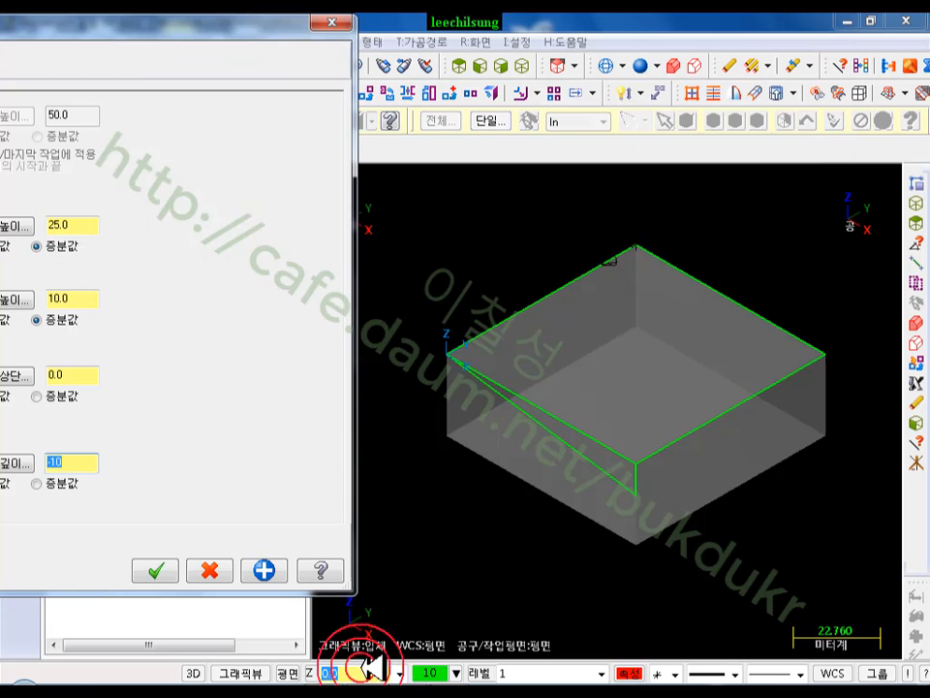
left_click(312, 675)
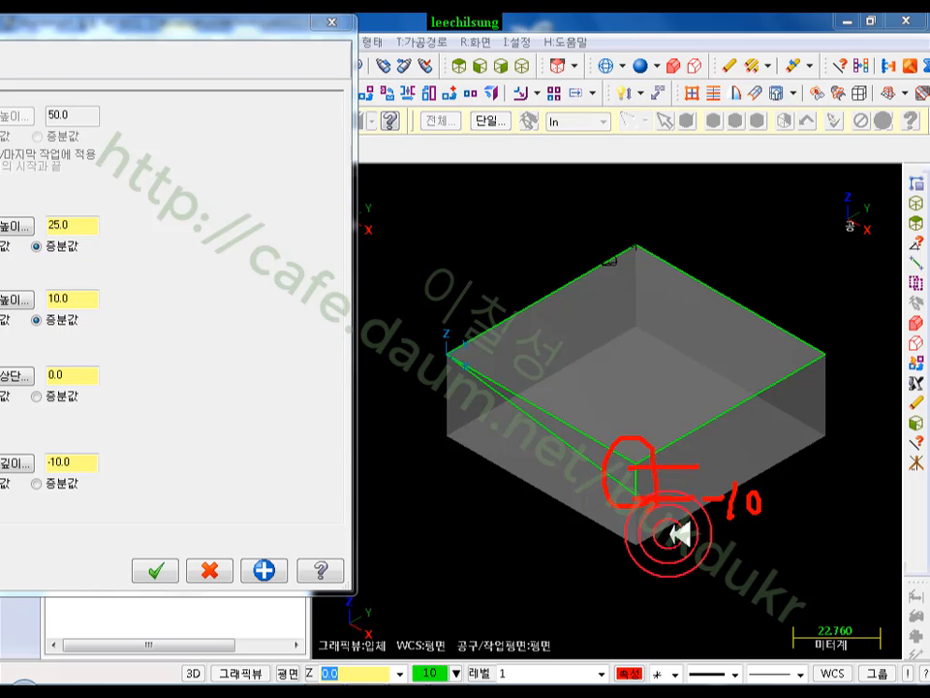
right_click(722, 285)
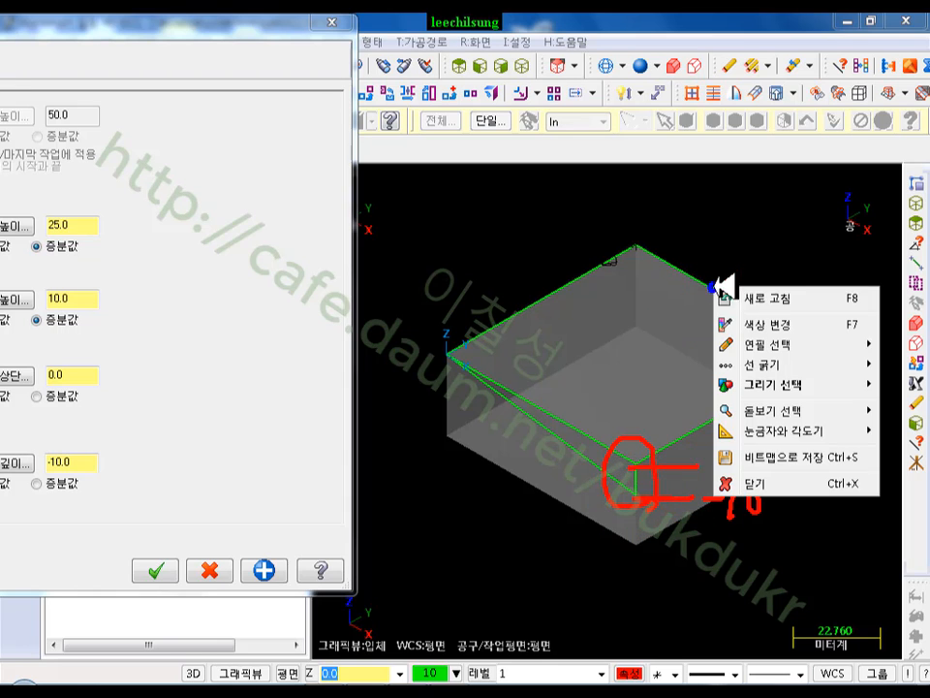
left_click(766, 483)
left_click_drag(250, 21, 725, 49)
left_click(634, 598)
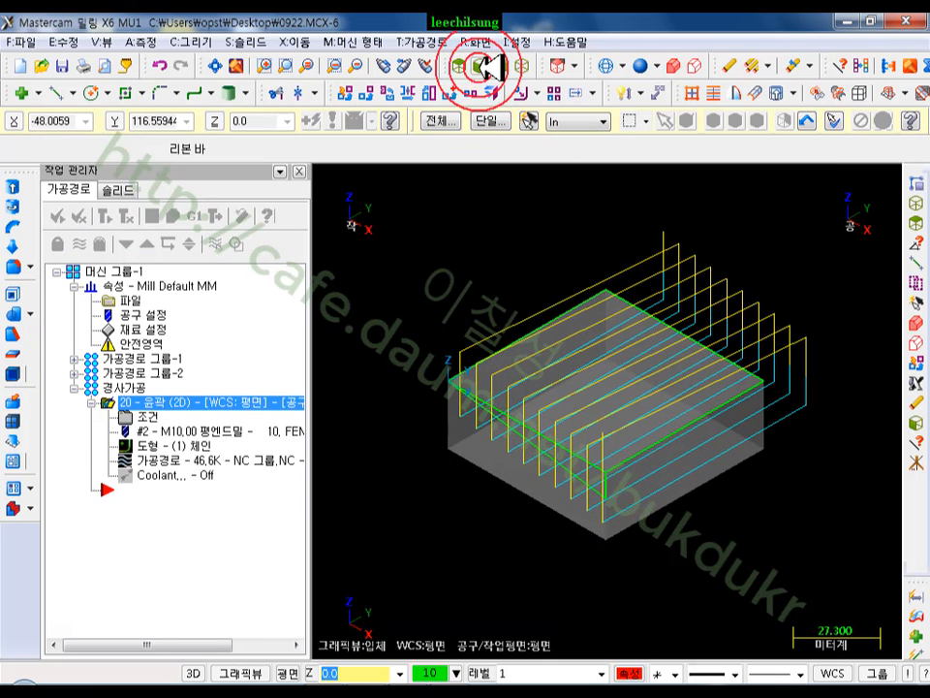
Step: Backplot the contour toolpath in the front view and examine the tool's corner against the slanted line on the first pass
left_click(476, 66)
left_click(217, 65)
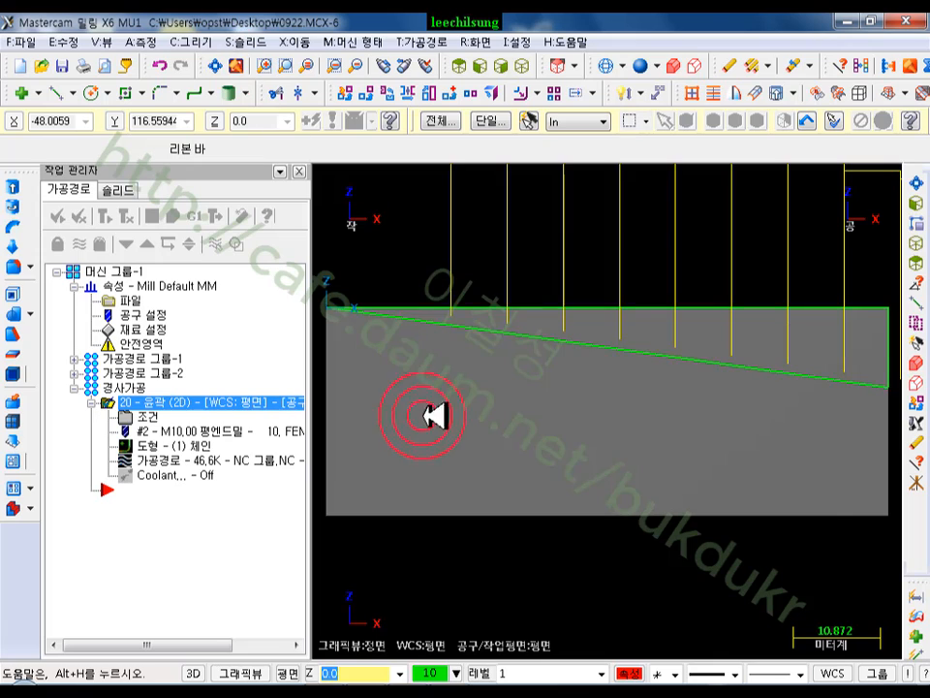
left_click(160, 463)
mouse_move(594, 180)
left_mouse_down()
mouse_move(622, 179)
mouse_move(604, 183)
left_mouse_up()
scroll(372, 352, "up", 10)
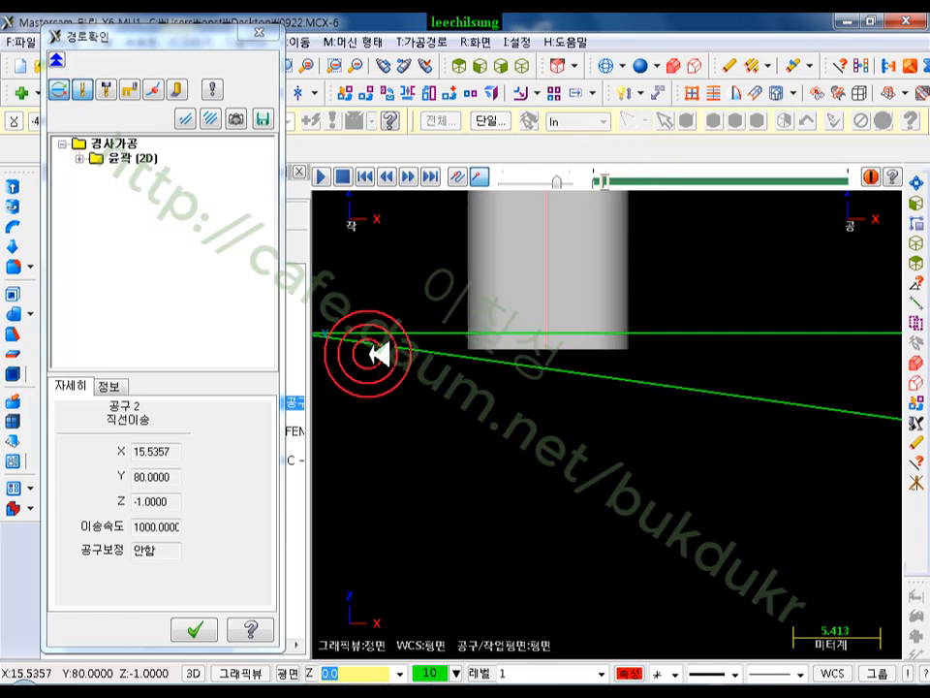
scroll(463, 347, "up", 4)
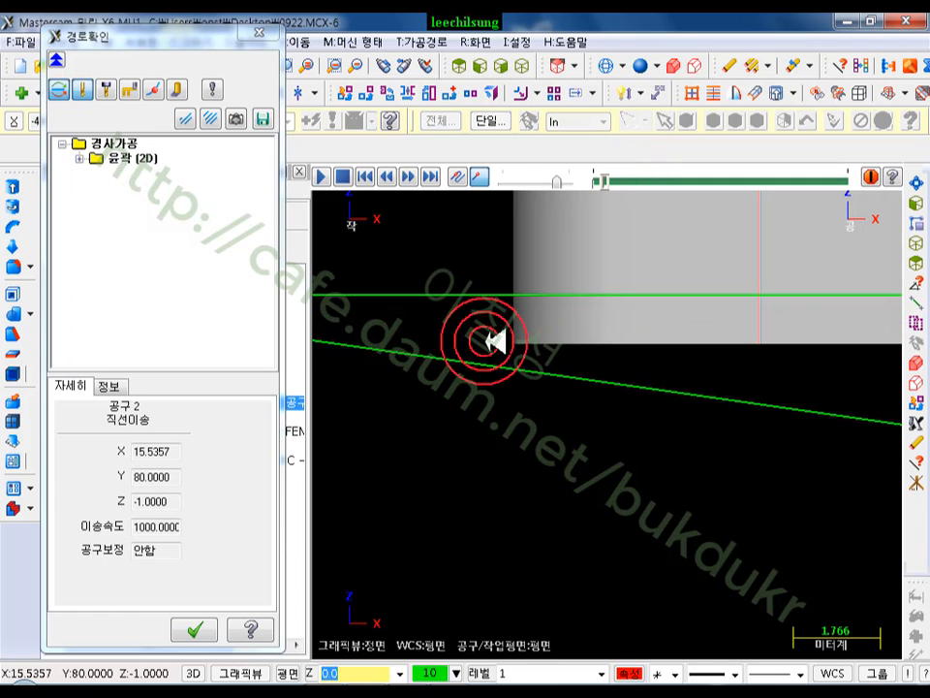
scroll(592, 349, "down", 4)
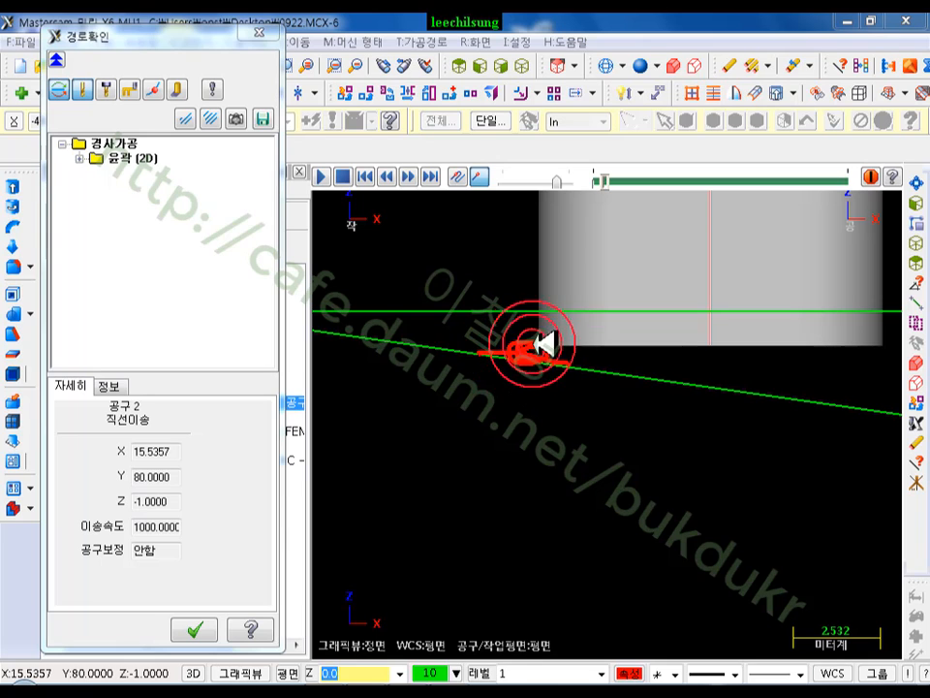
right_click(469, 260)
left_click(496, 457)
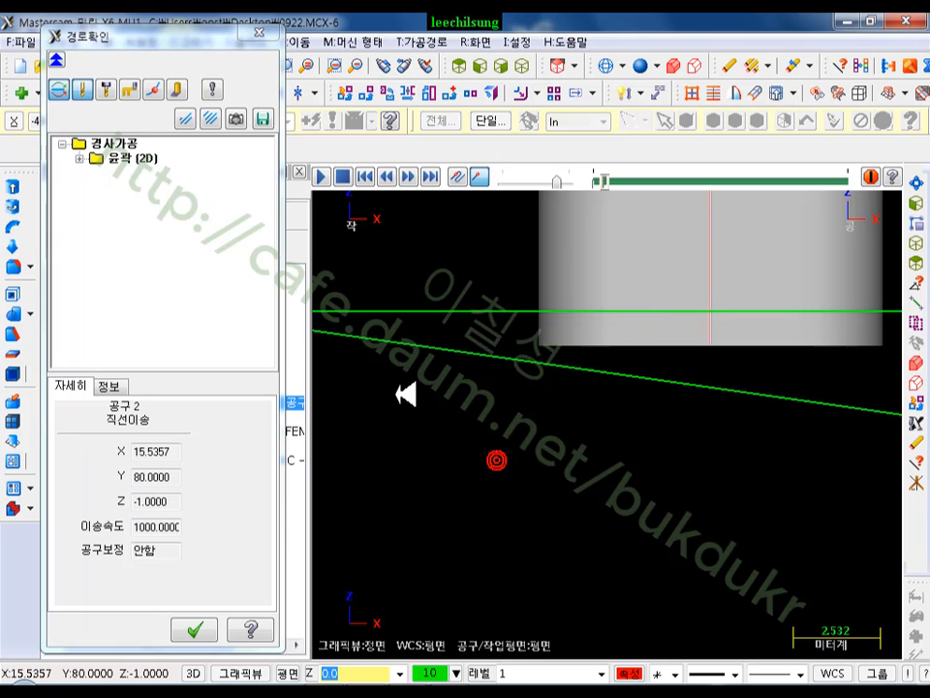
Step: Advance the backplot to the Z-7 pass and examine the tool's corner against the slanted line
scroll(380, 337, "down", 3)
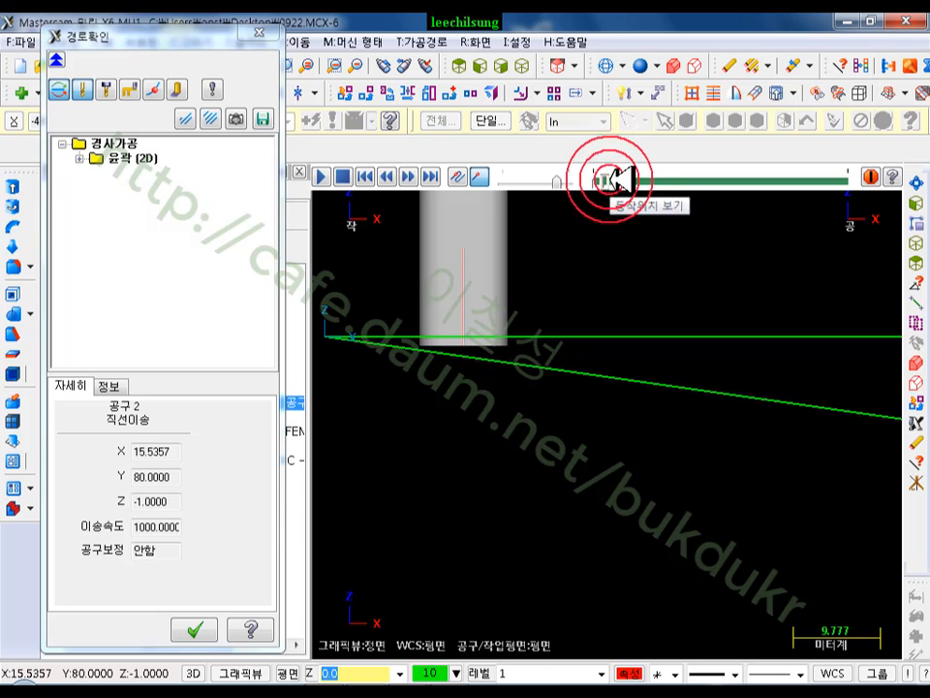
left_click(607, 179)
left_click_drag(635, 180, 747, 196)
scroll(469, 295, "down", 1)
scroll(737, 363, "up", 4)
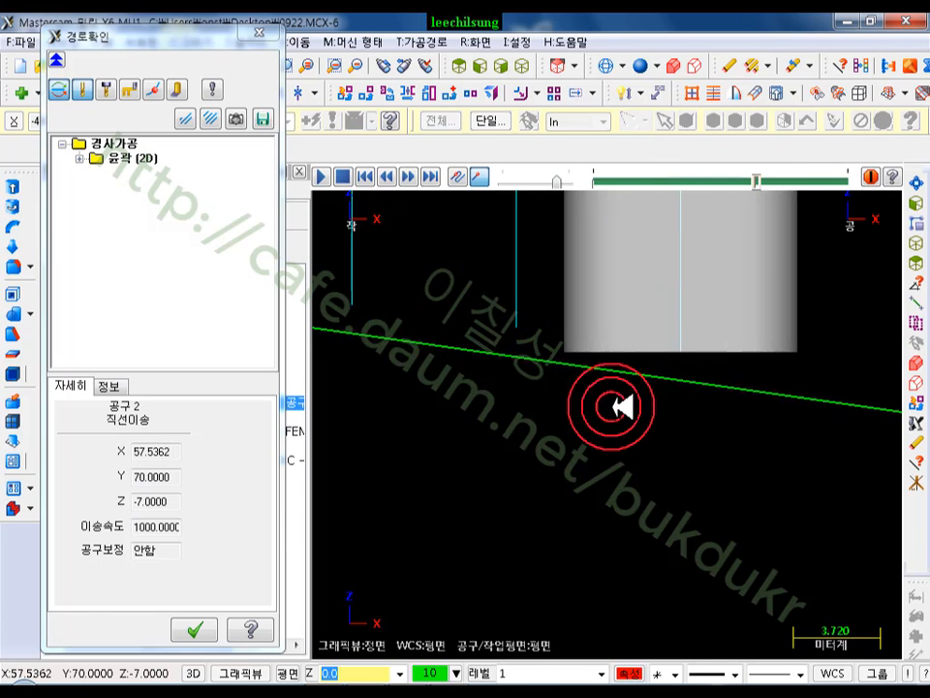
scroll(526, 346, "down", 2)
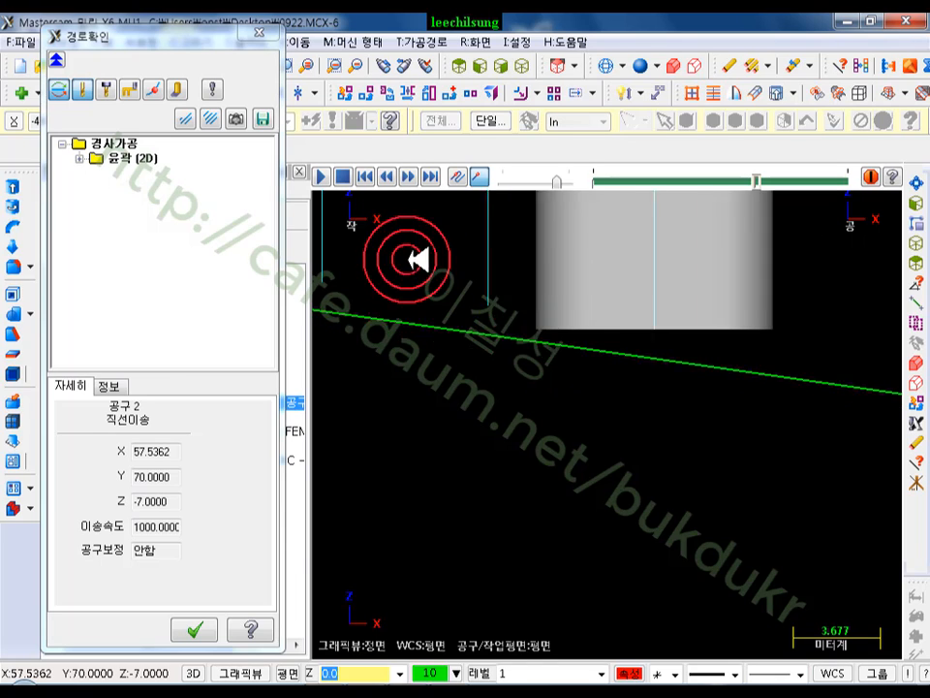
Step: Examine the Z-9 and Z-10 passes against the lower end of the slanted line, and close the backplot
left_click(810, 181)
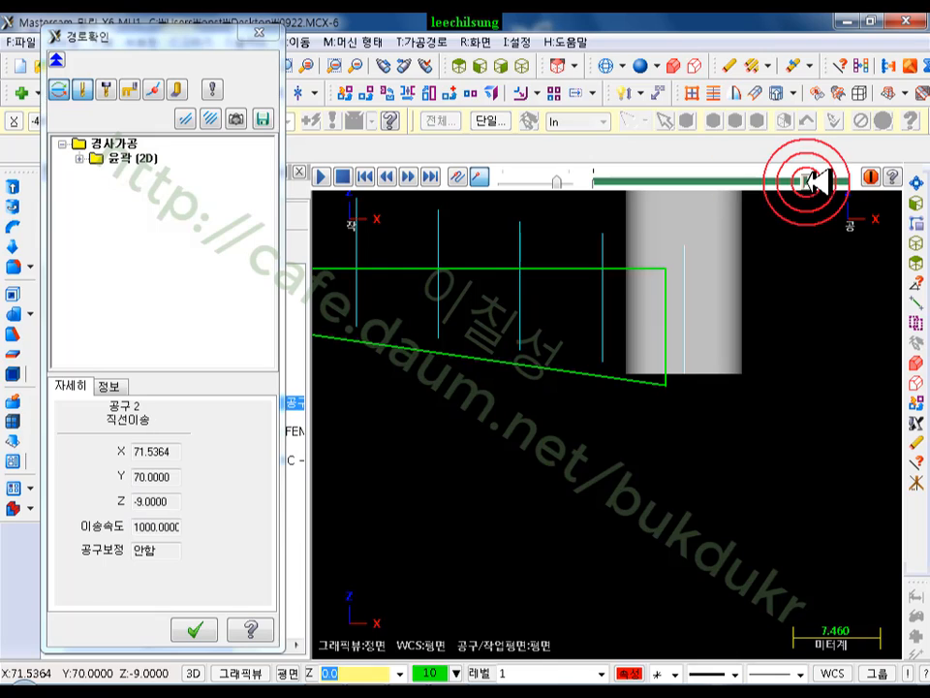
left_click(814, 181)
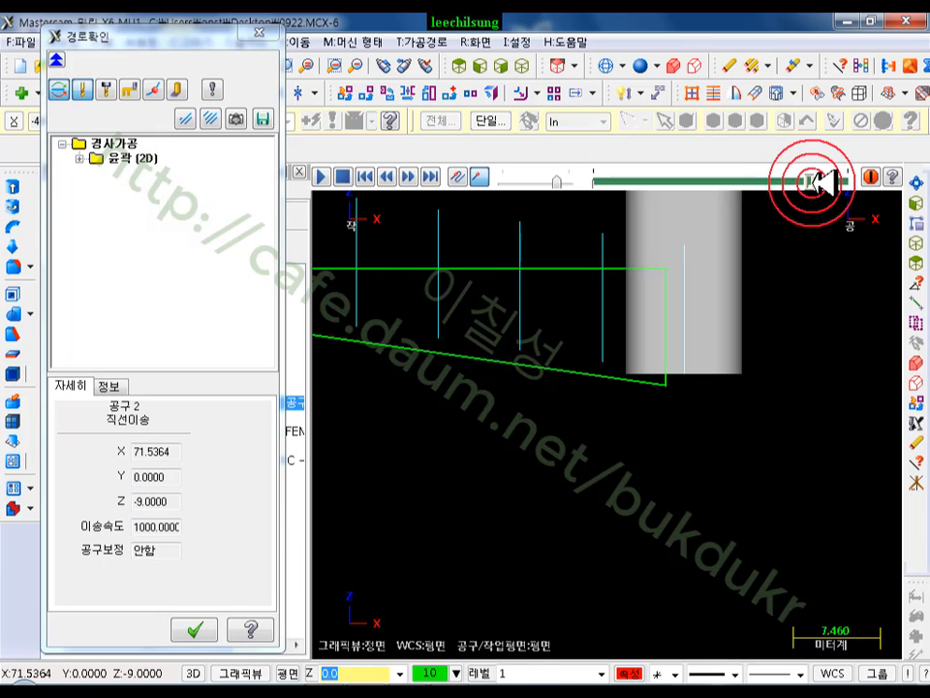
left_click(839, 186)
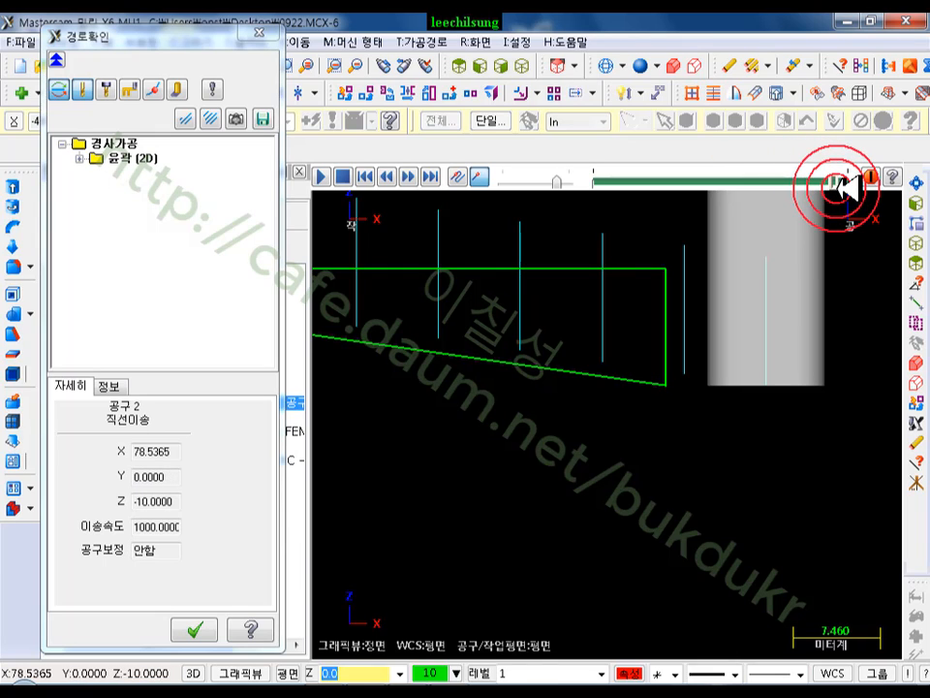
scroll(789, 407, "up", 3)
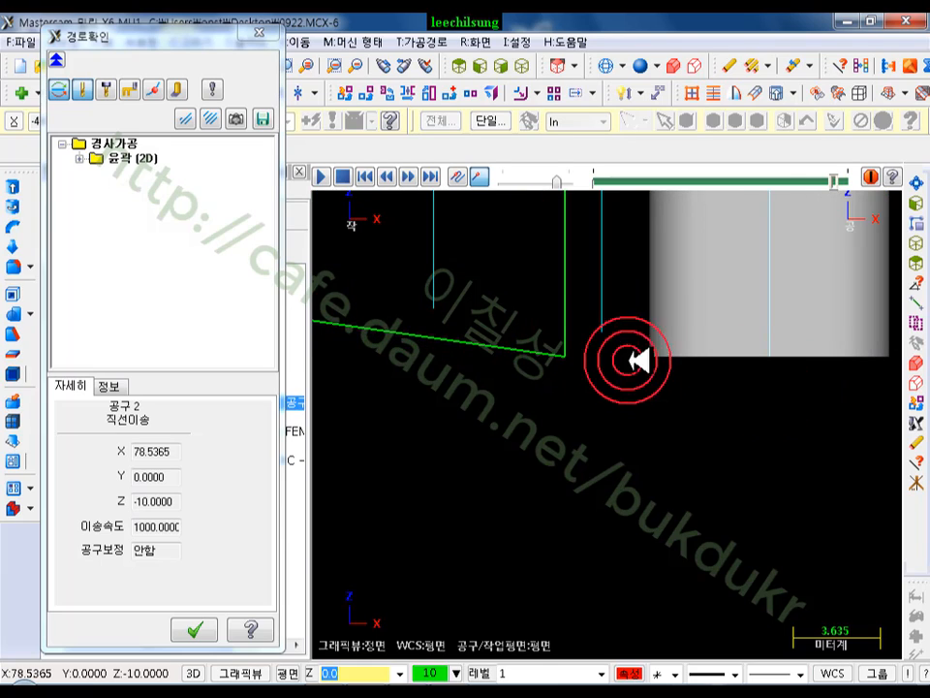
left_click(604, 333)
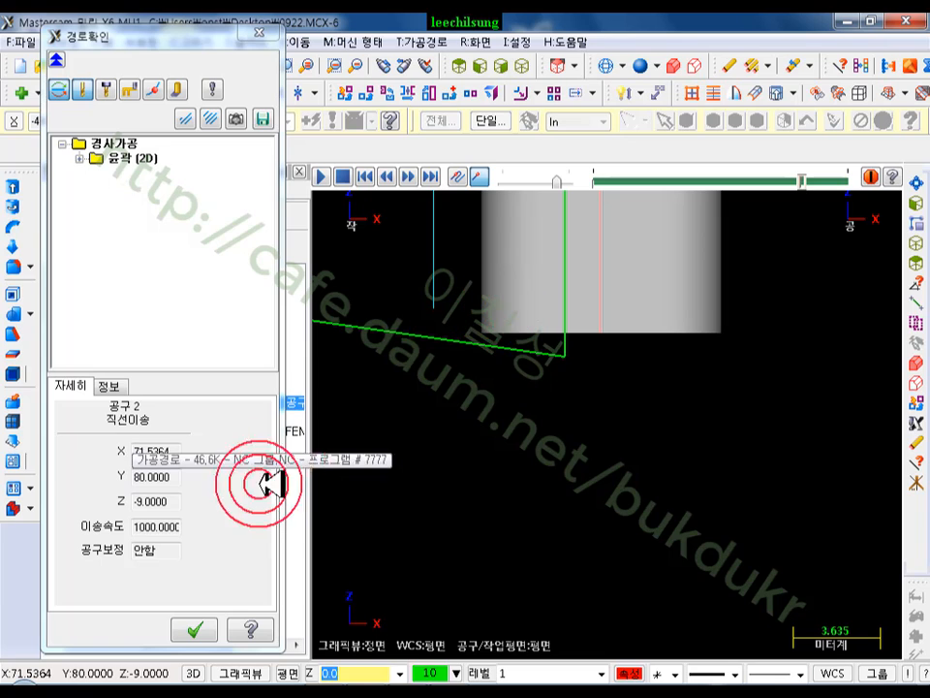
double_click(160, 501)
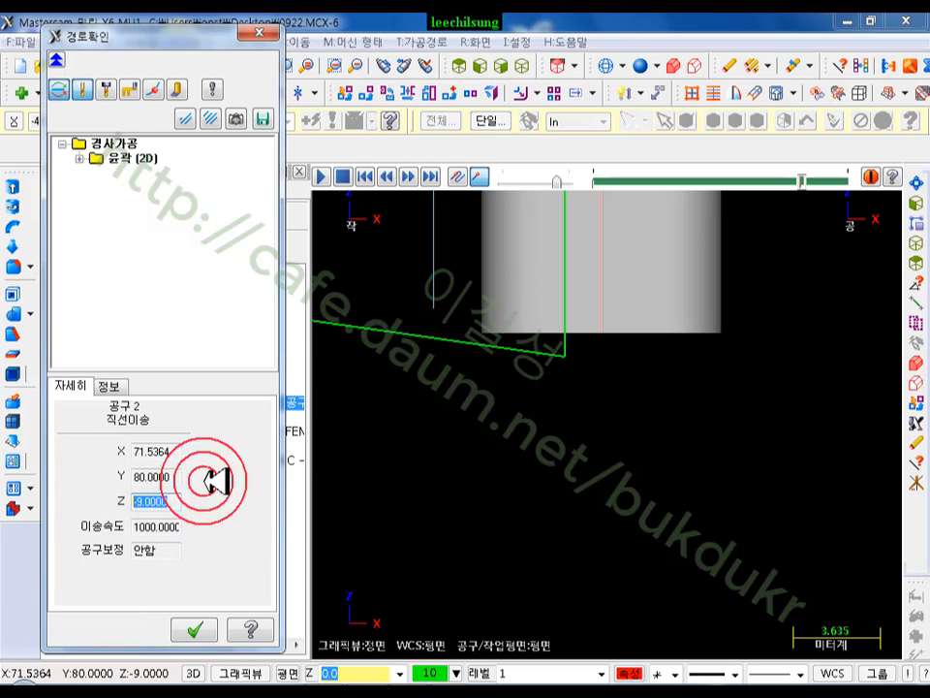
left_click(263, 36)
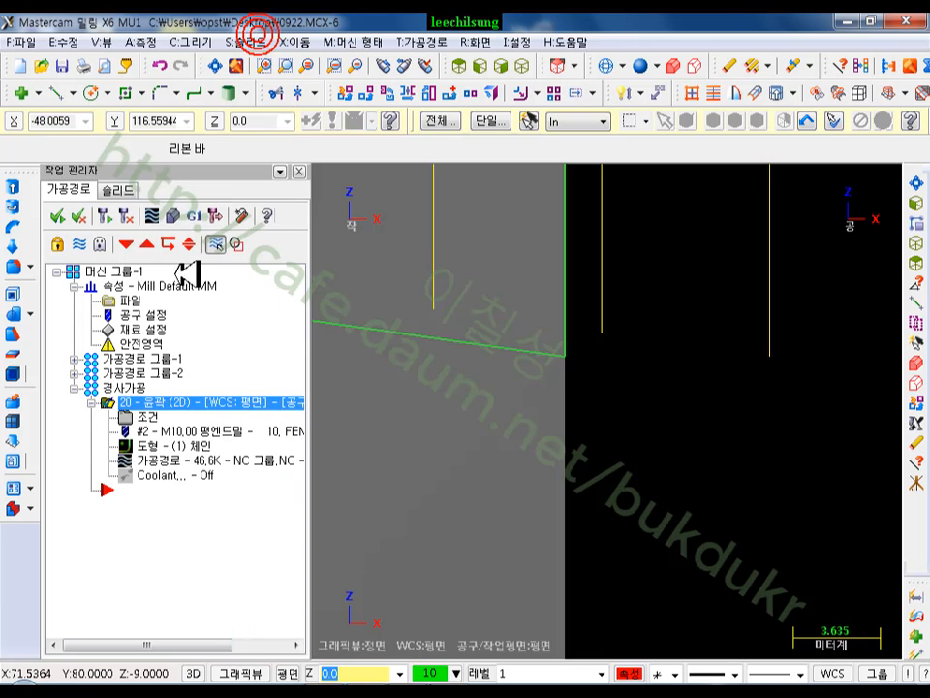
Step: Set the contour toolpath's absolute cutting depth (가공깊이) to -9 in its linking parameters
left_click(126, 367)
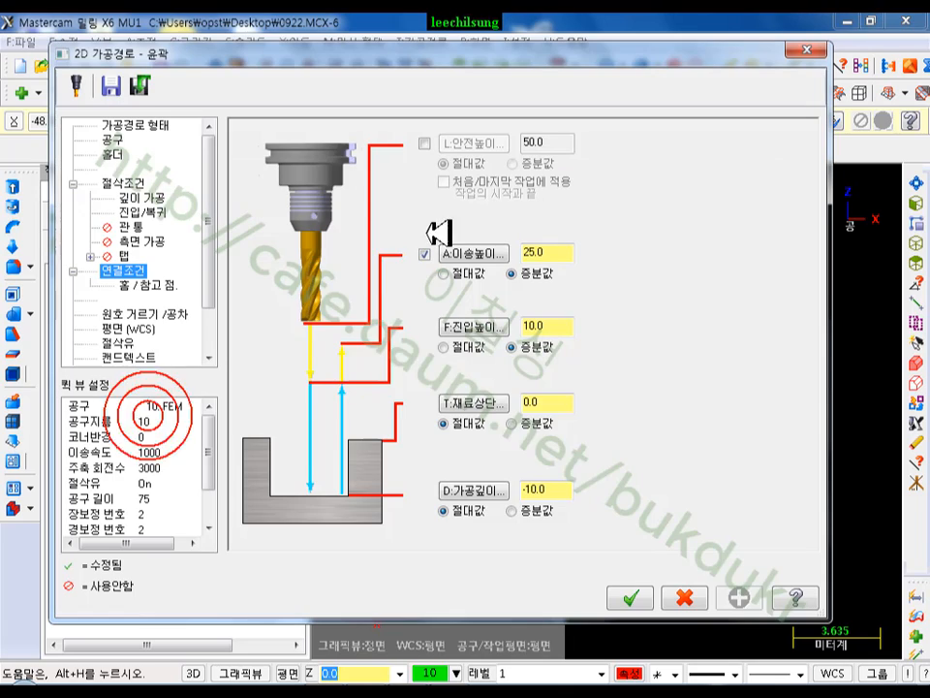
left_click(551, 489)
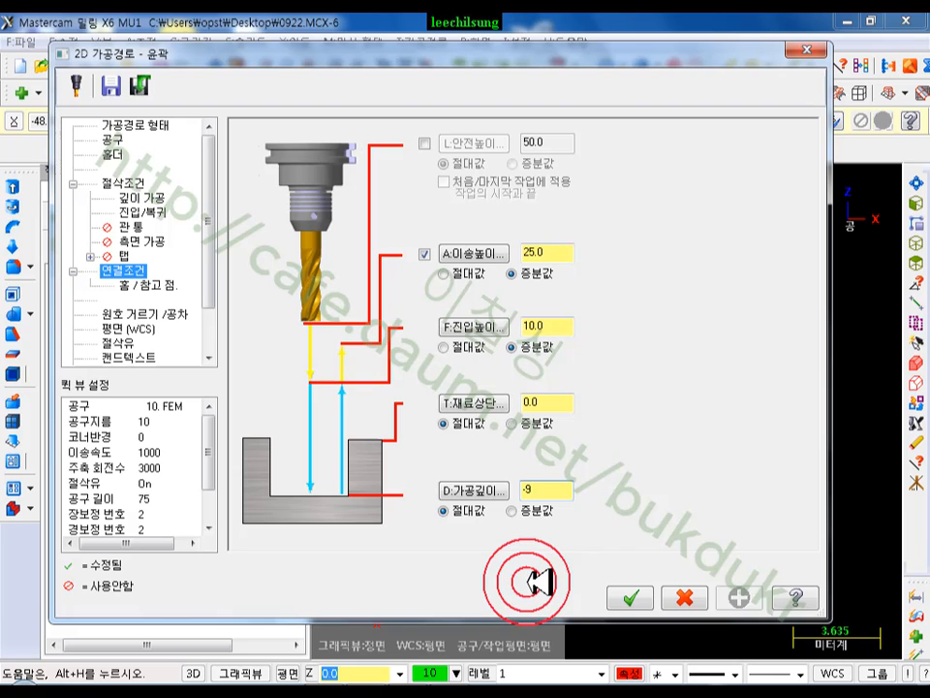
left_click(639, 598)
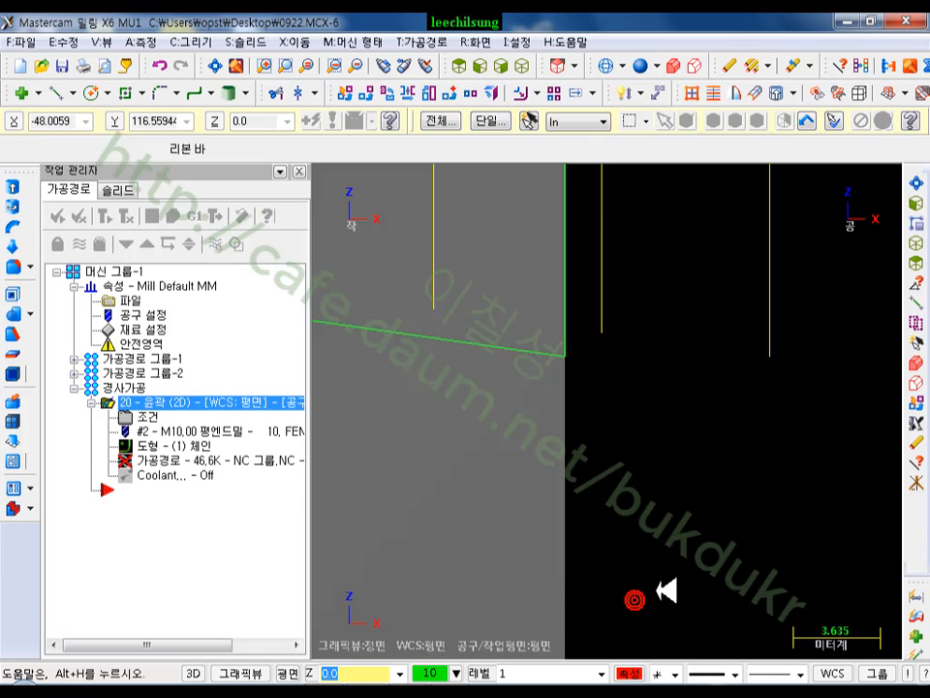
Step: Regenerate the contour toolpath, backplot it through to its end in the top view, and close the backplot
scroll(822, 416, "down", 11)
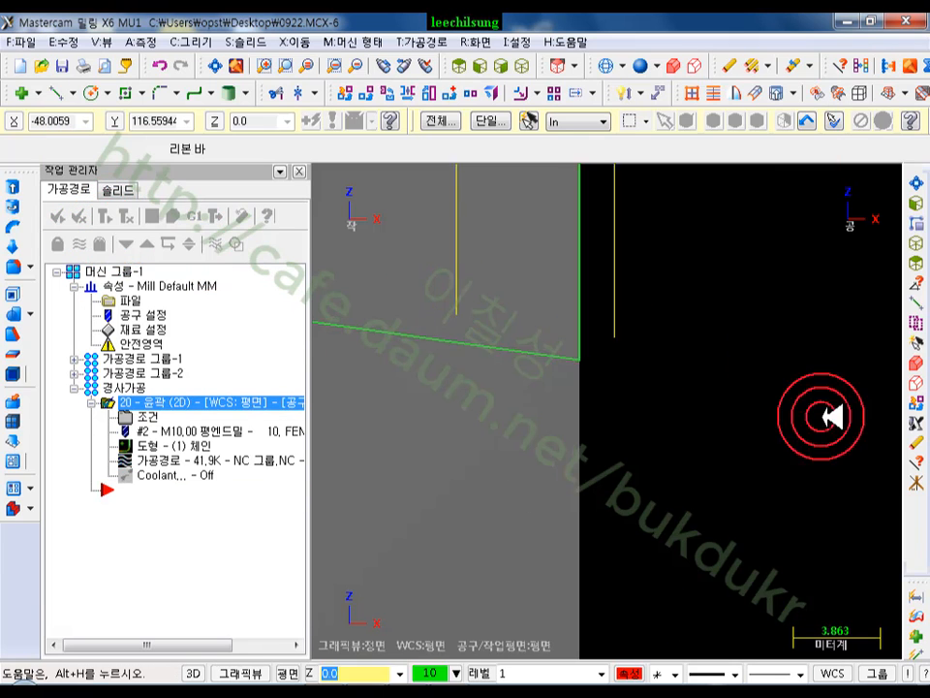
left_click(511, 62)
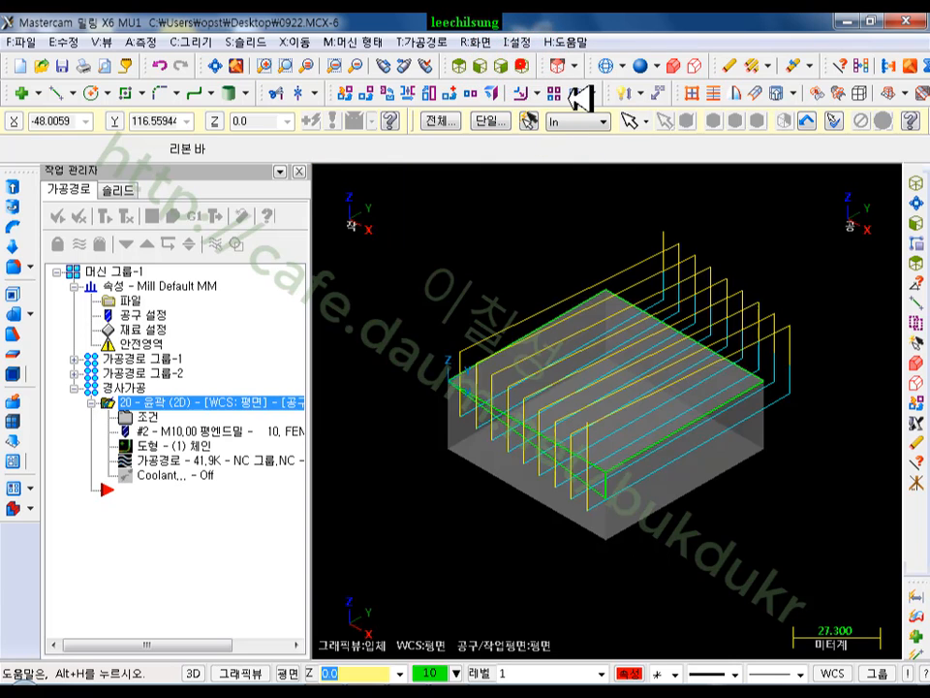
left_click(461, 65)
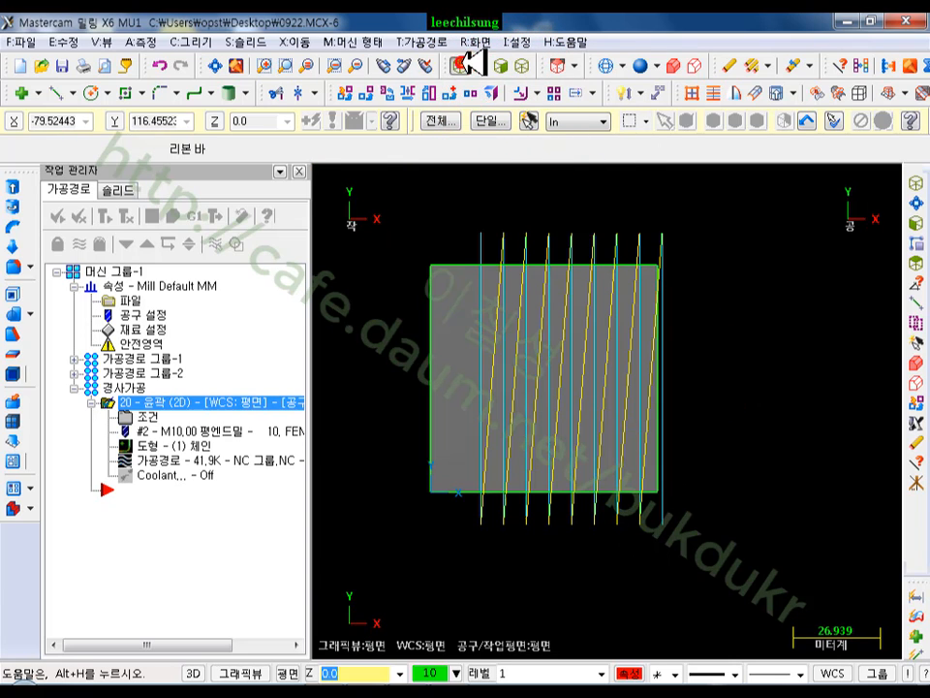
left_click(264, 411)
left_click(193, 460)
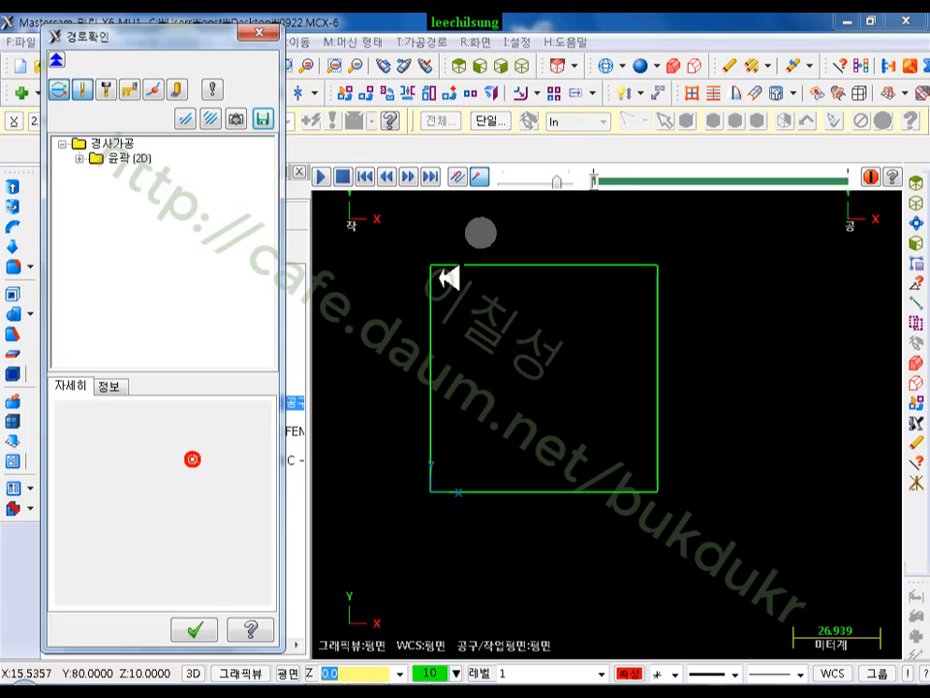
left_click_drag(585, 180, 878, 180)
left_click(259, 32)
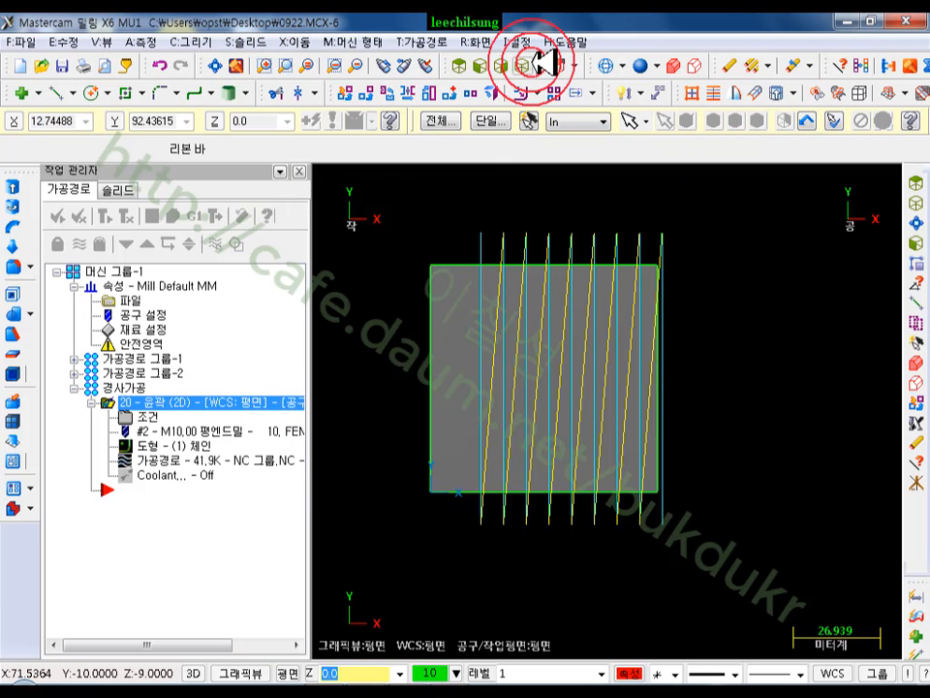
Step: Run the machining simulation (모의가공) in the isometric view and examine the machined steps from the front view
left_click(528, 64)
left_click(173, 215)
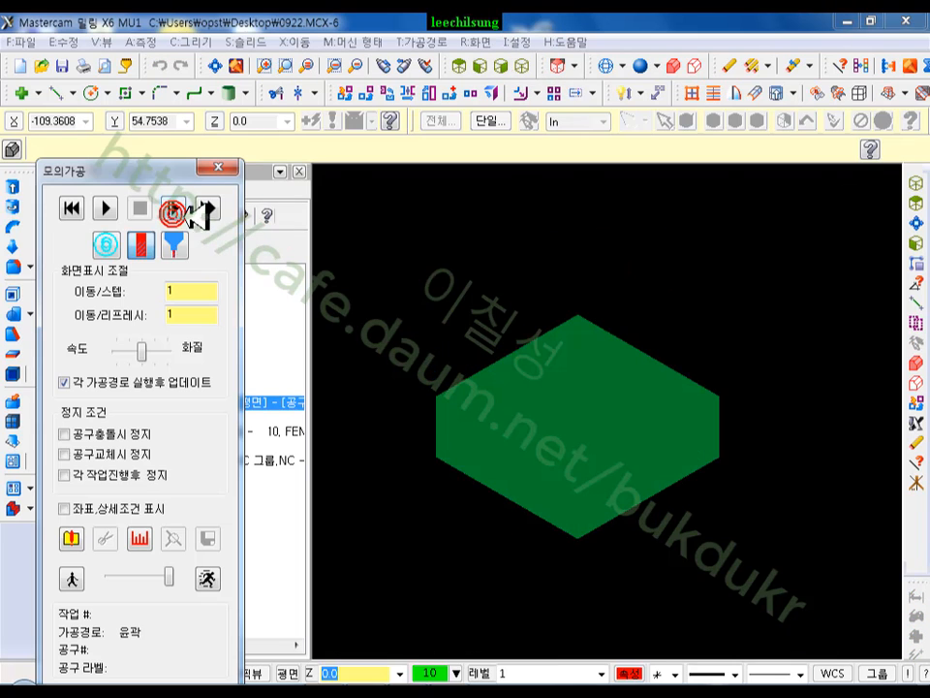
left_click(105, 207)
left_click(628, 250)
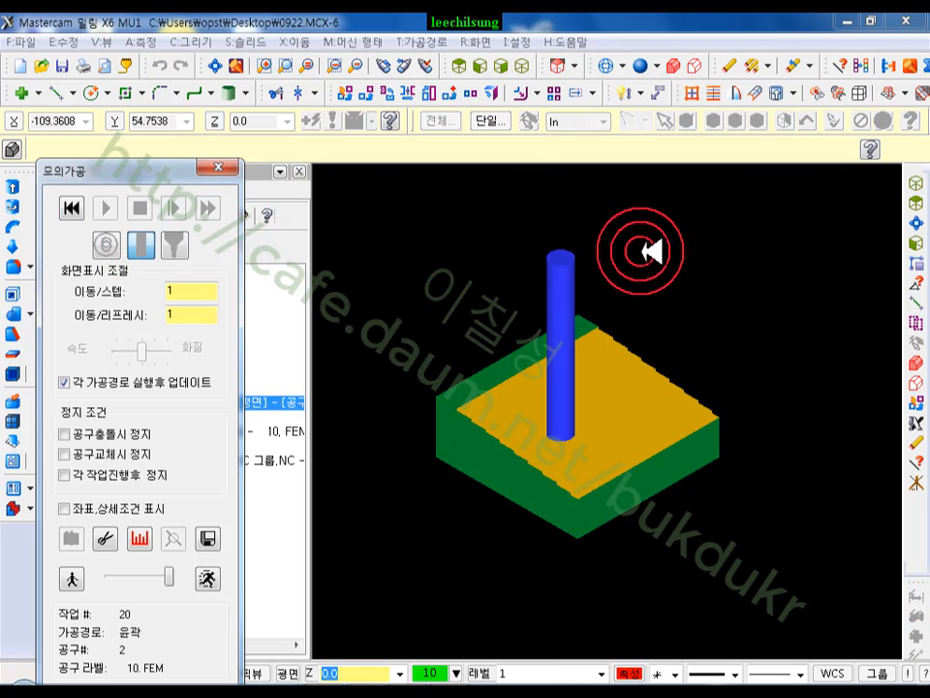
left_click(486, 63)
scroll(810, 383, "down", 8)
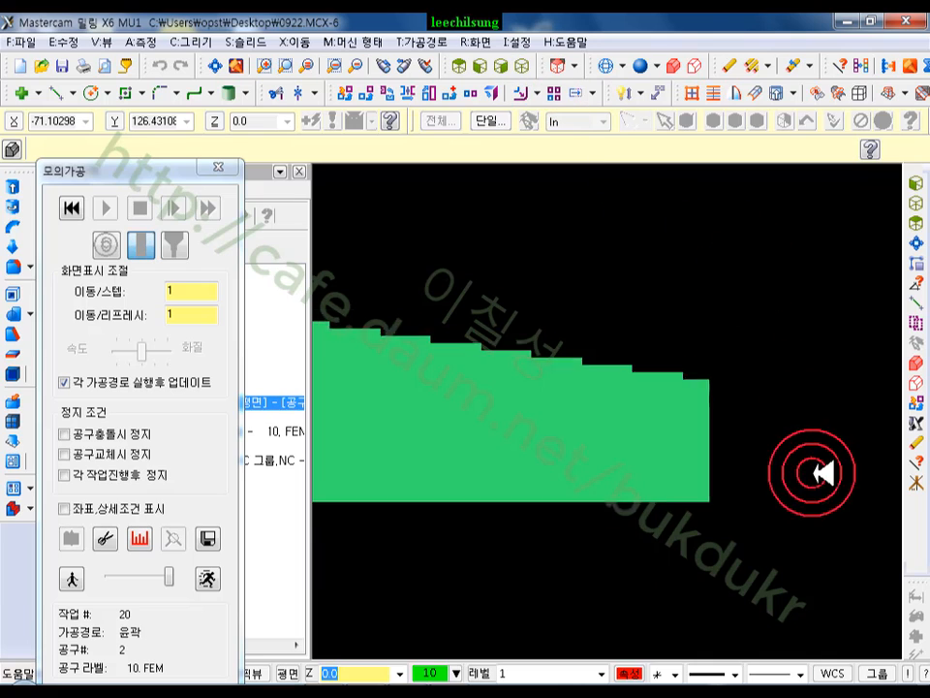
scroll(475, 359, "up", 1)
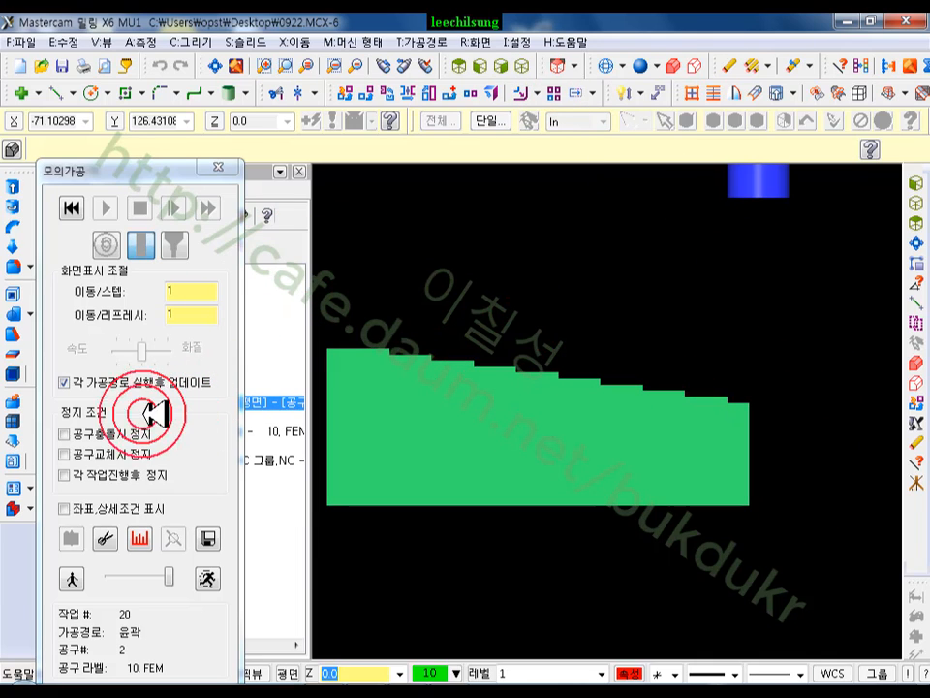
Step: Replay the machining simulation from the start in the front view, examine how each pass cuts the slope, and close it
left_click(73, 207)
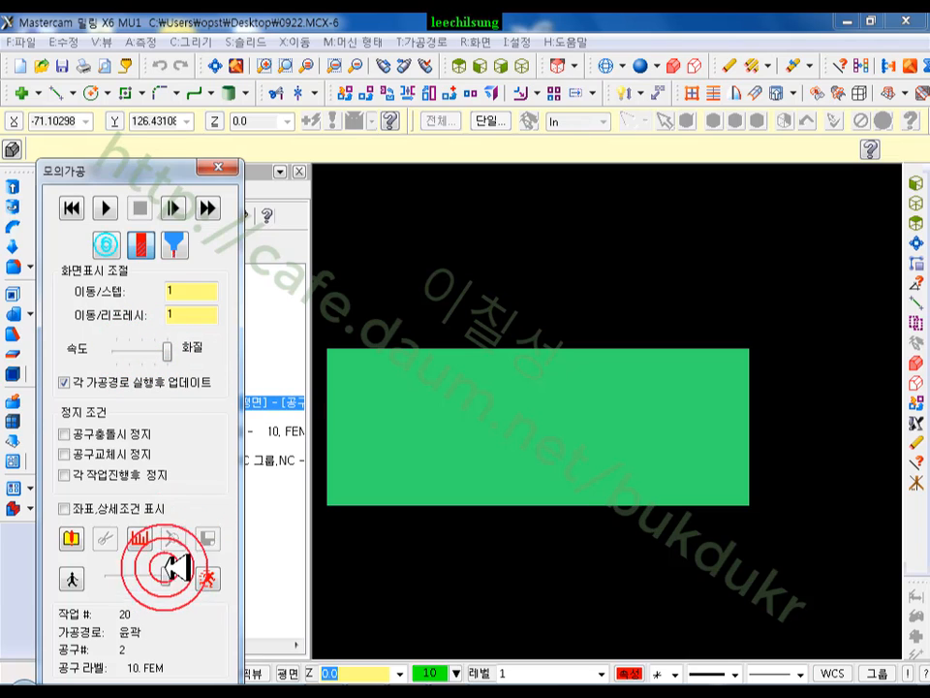
left_click(107, 206)
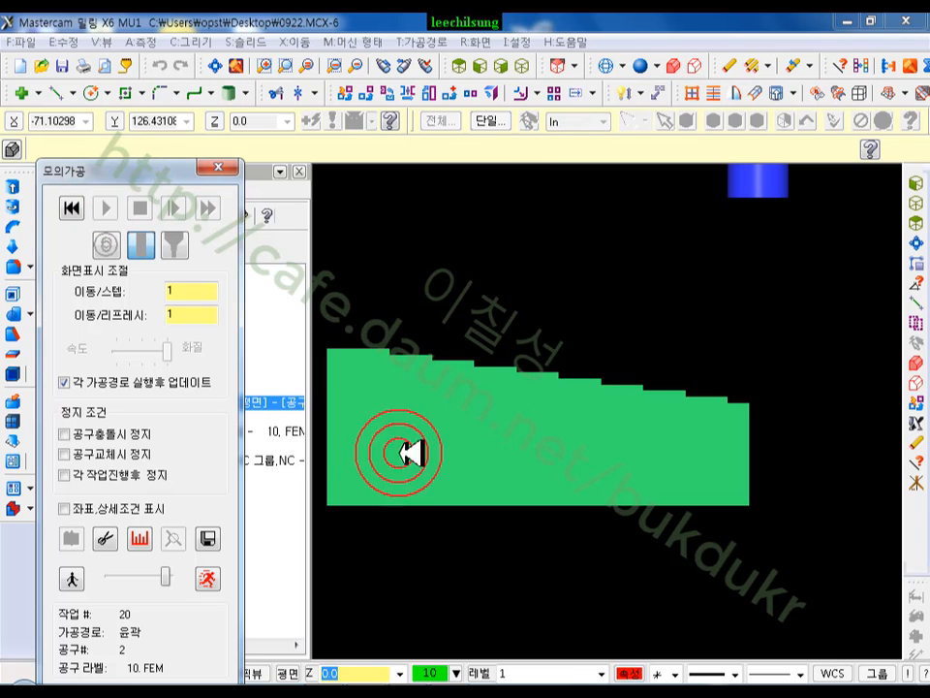
left_click(438, 685)
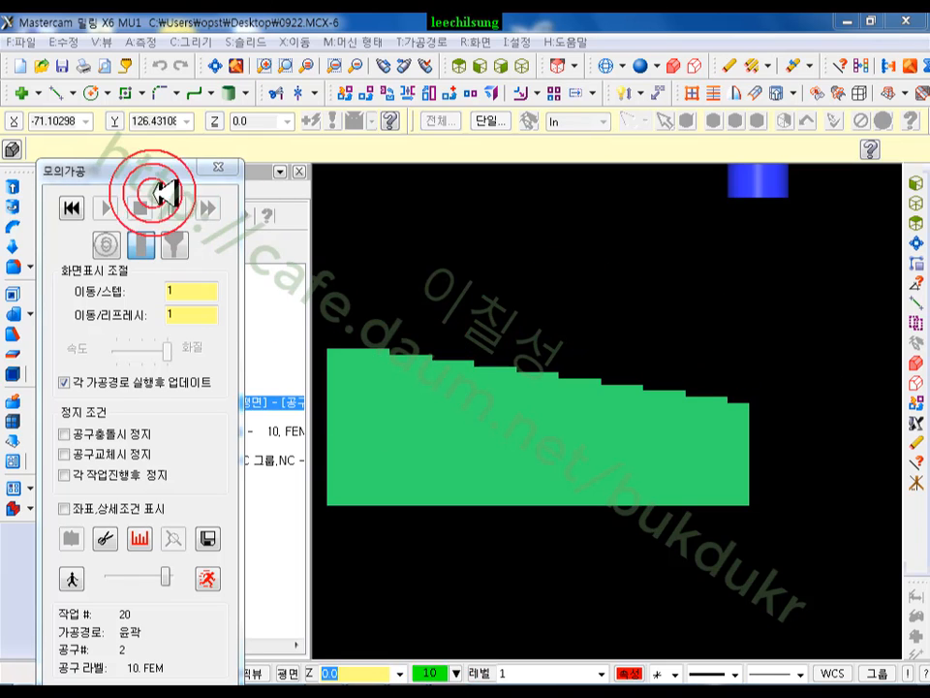
left_click_drag(160, 173, 169, 50)
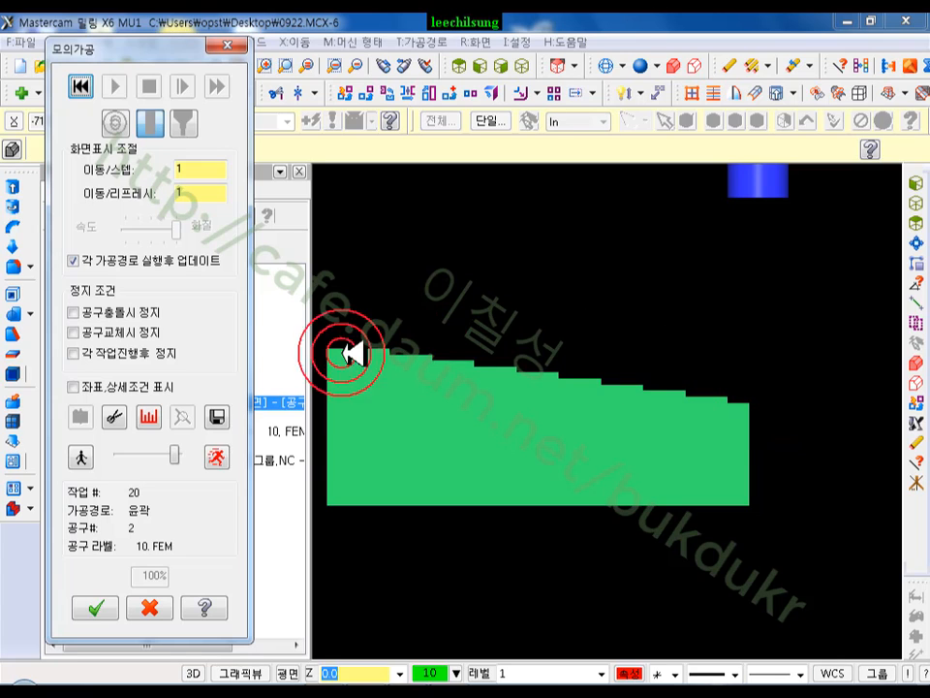
left_click(83, 87)
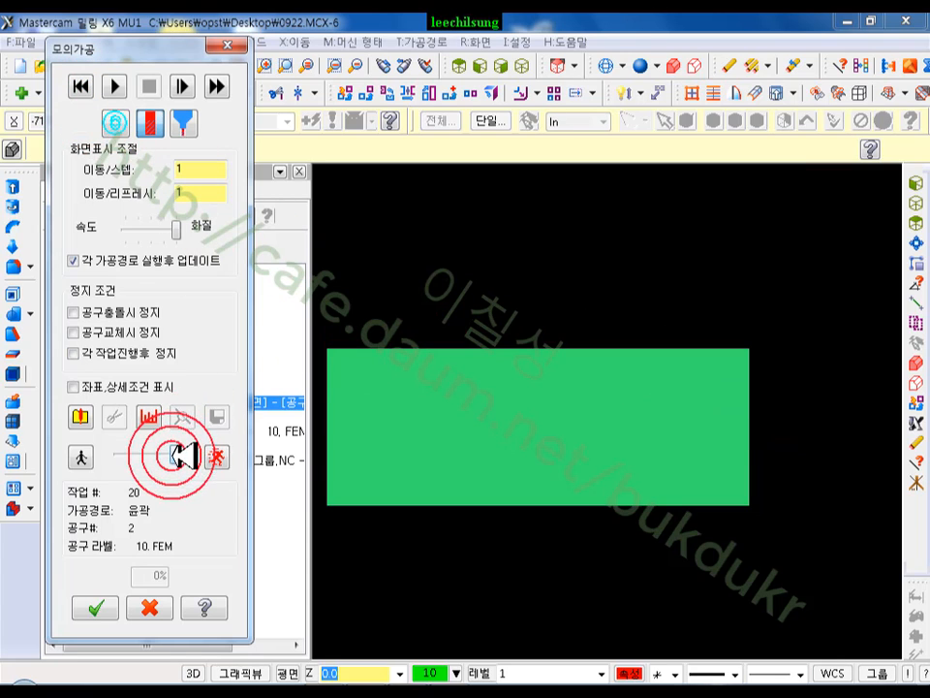
left_click(116, 87)
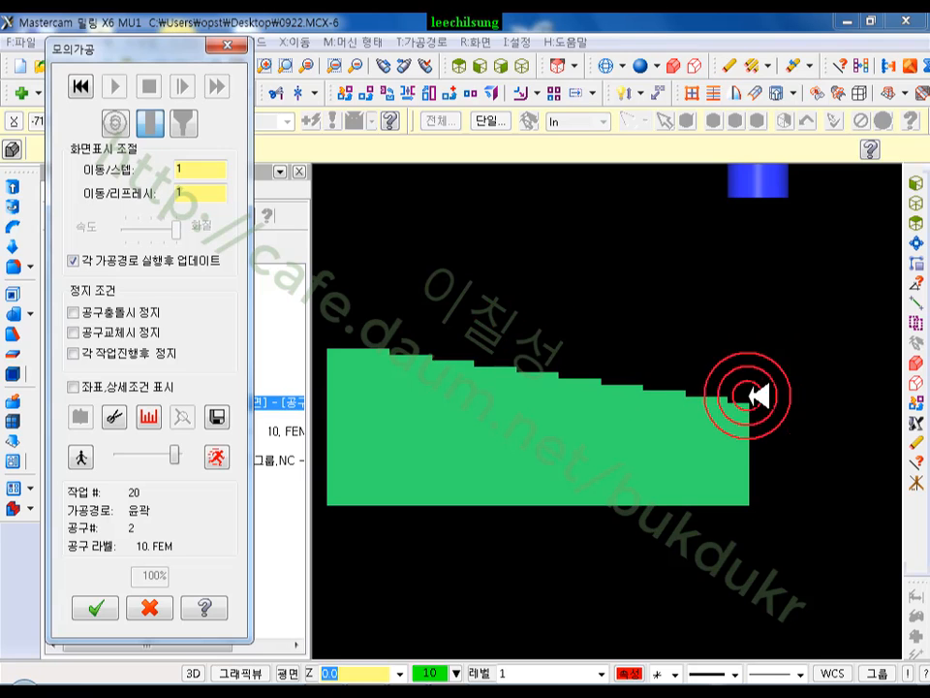
left_click(228, 44)
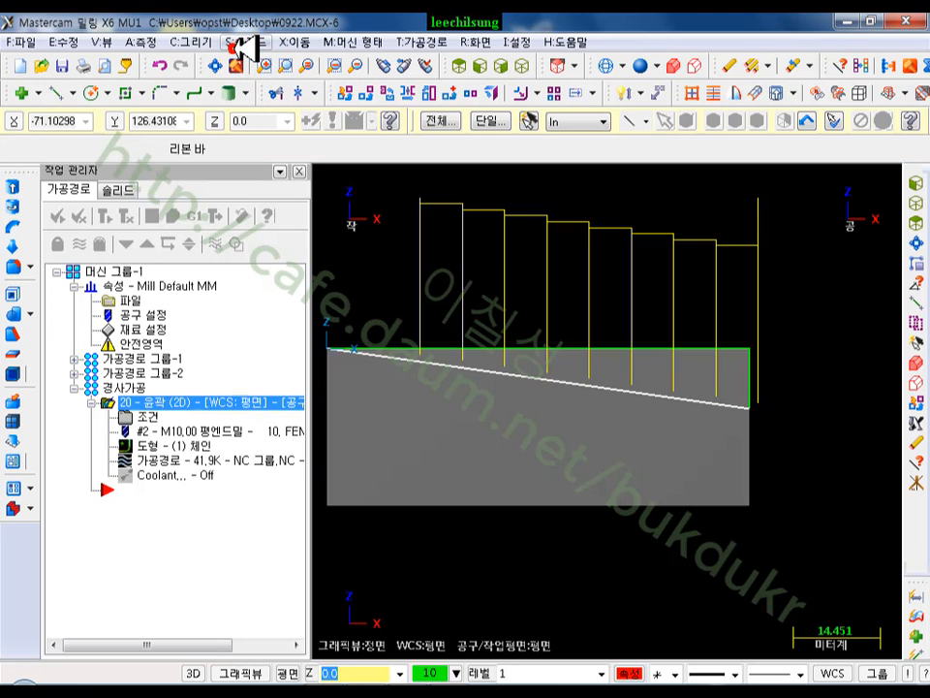
Step: Enable side machining (측면 가공) with 10 roughing passes at 5.0 spacing in the contour toolpath, and regenerate it
left_click(524, 66)
scroll(571, 456, "up", 3)
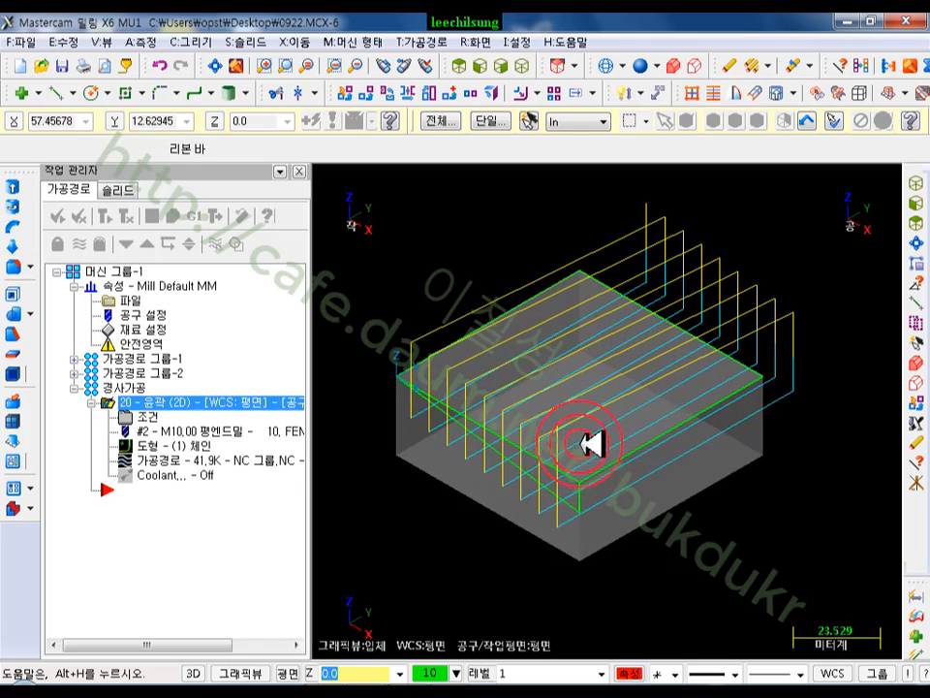
left_click(127, 412)
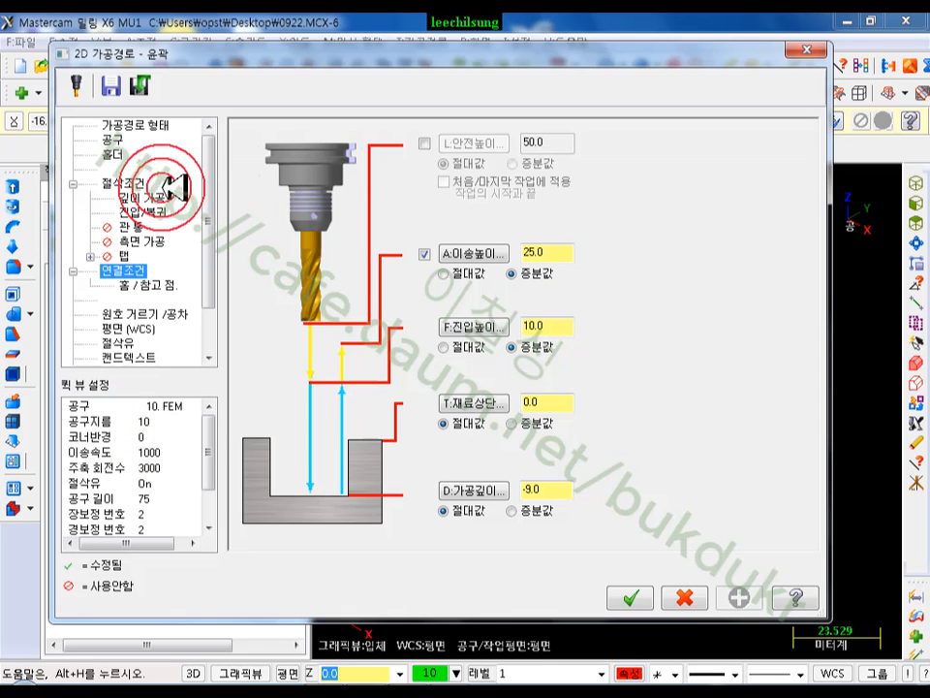
left_click(153, 197)
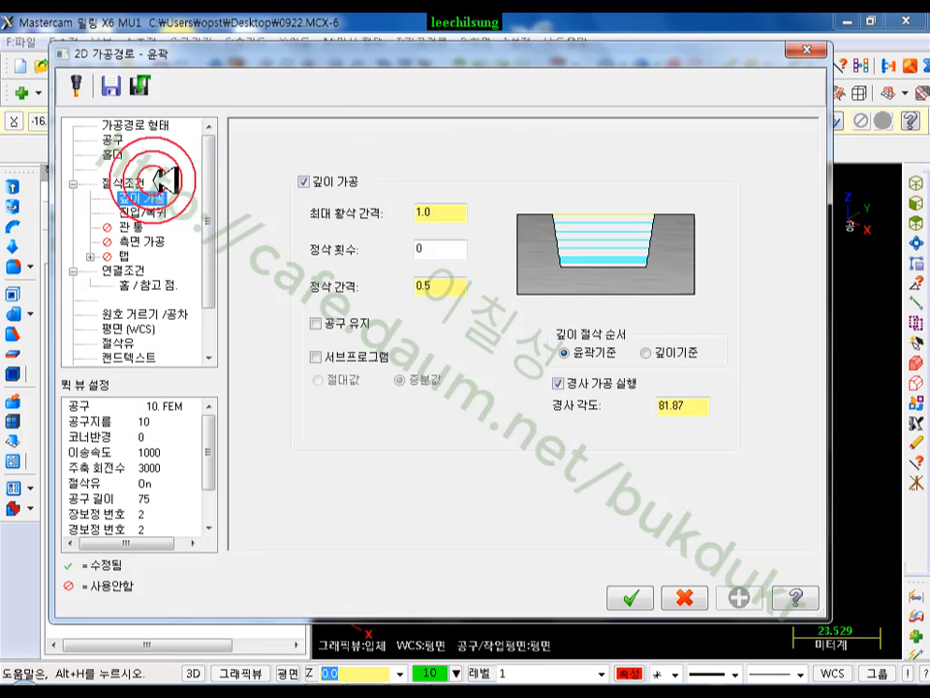
left_click(141, 240)
left_click(270, 150)
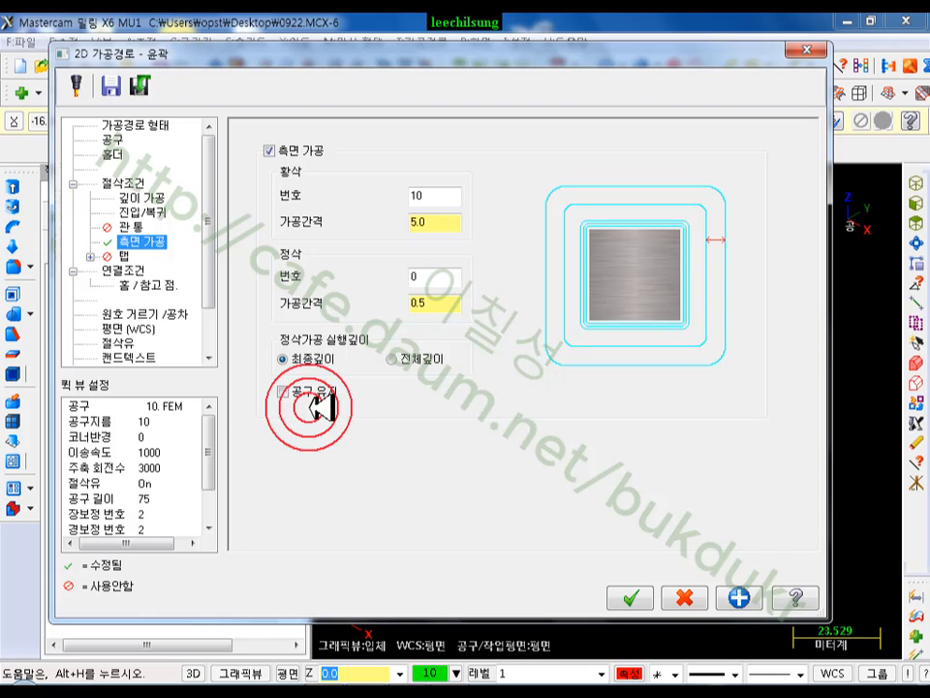
left_click(629, 597)
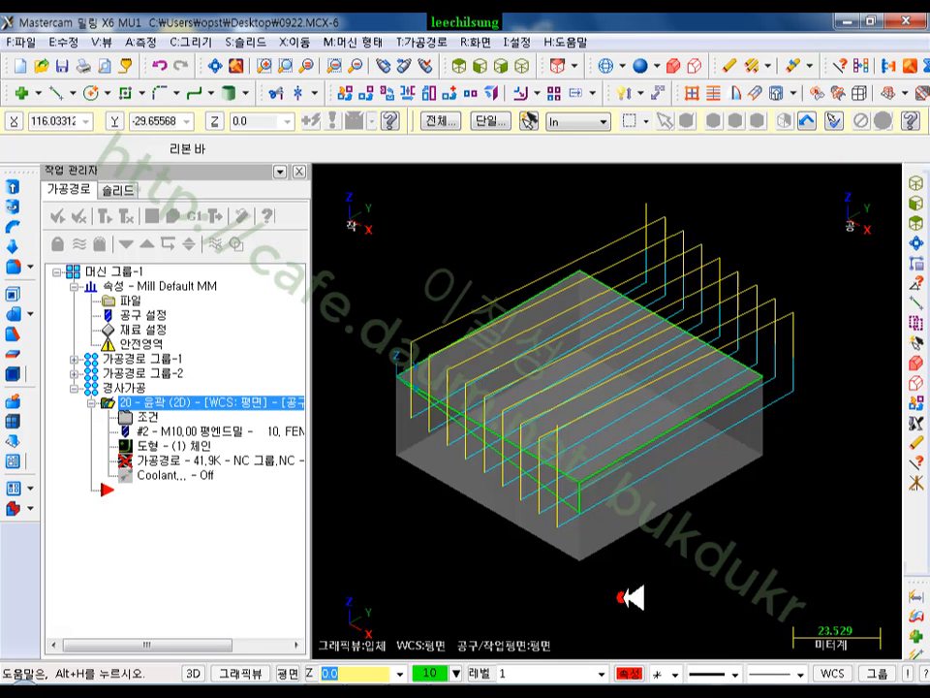
left_click(122, 215)
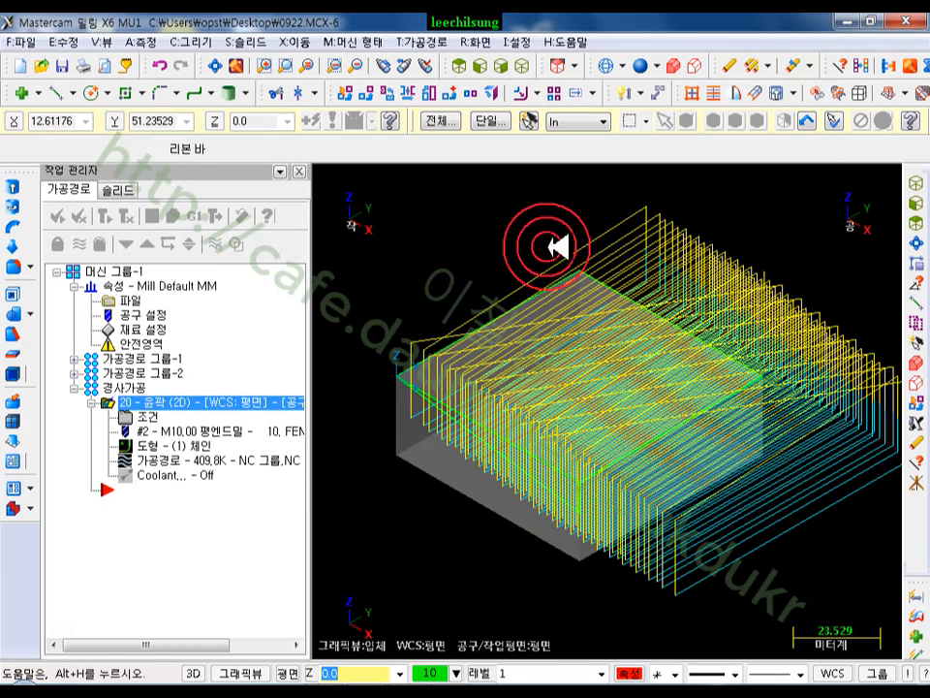
Step: Simulate the multi-pass contour toolpath in the front view, examine the first depth levels, and close the simulation
left_click(476, 66)
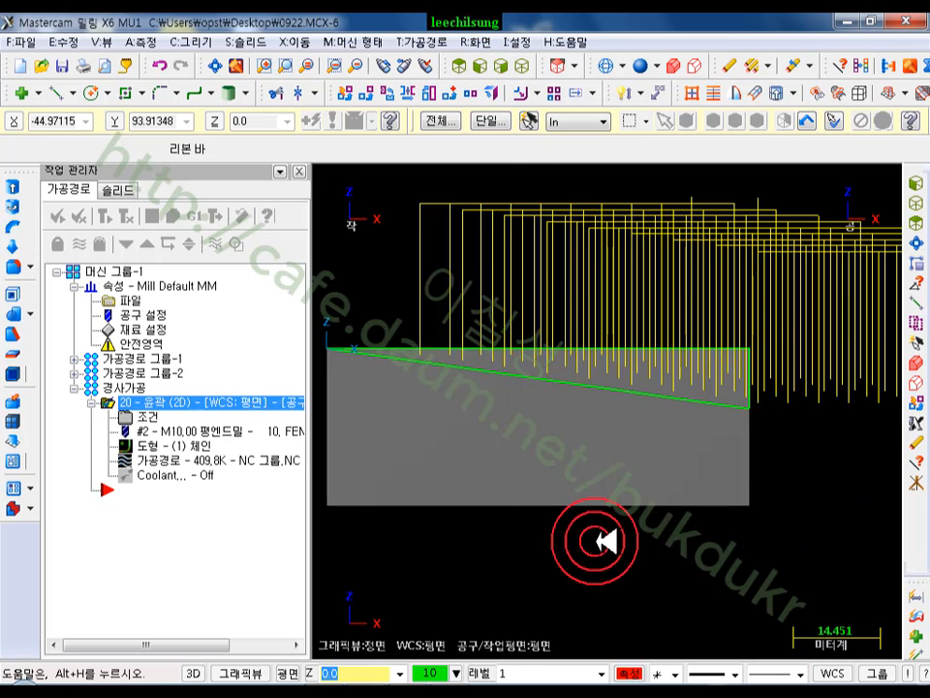
scroll(606, 543, "down", 1)
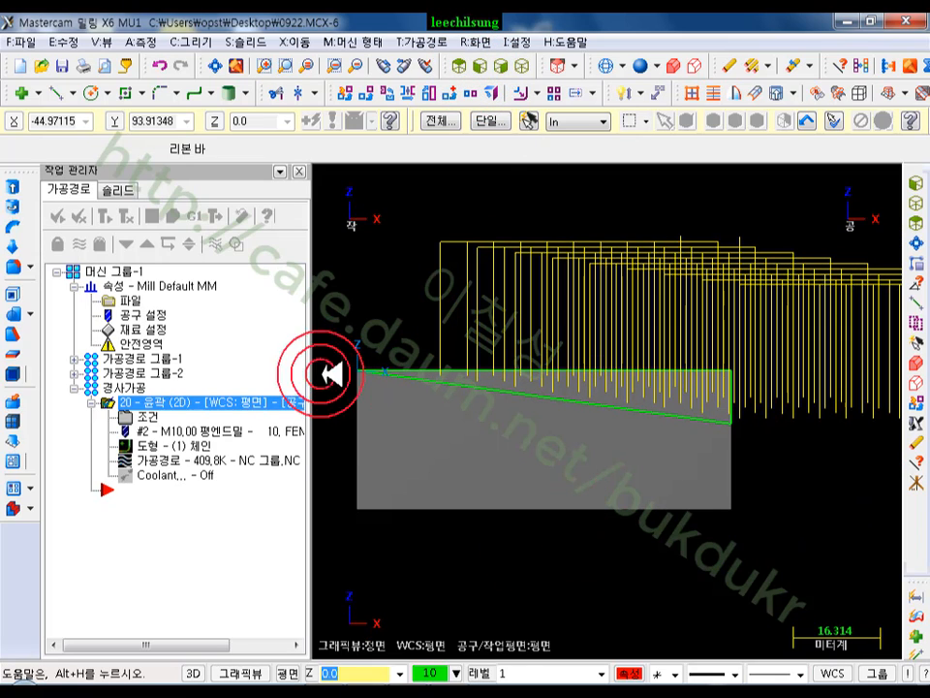
left_click(172, 407)
left_click(172, 215)
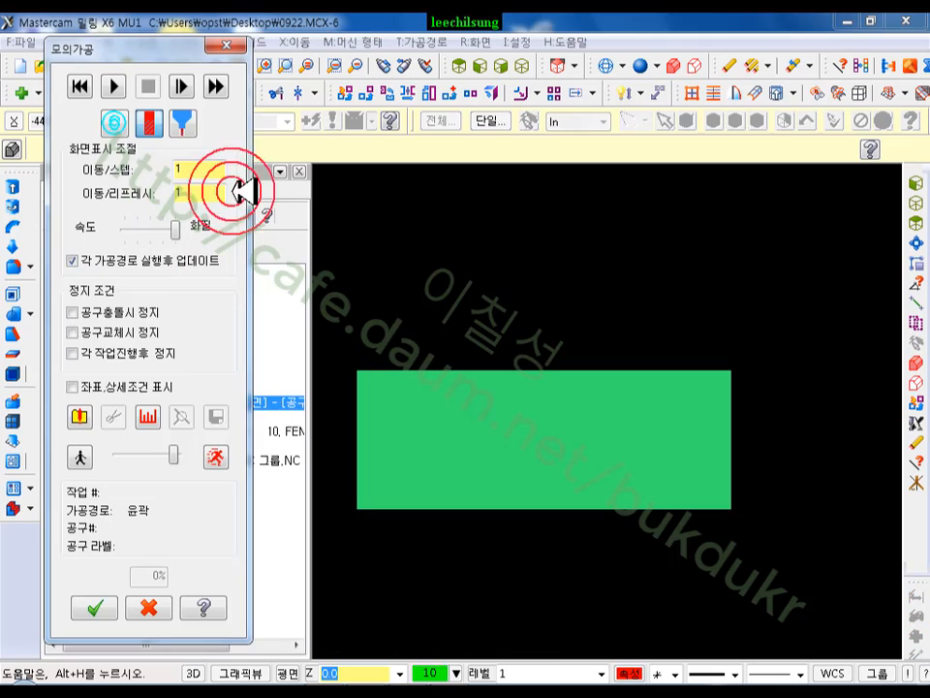
left_click(114, 85)
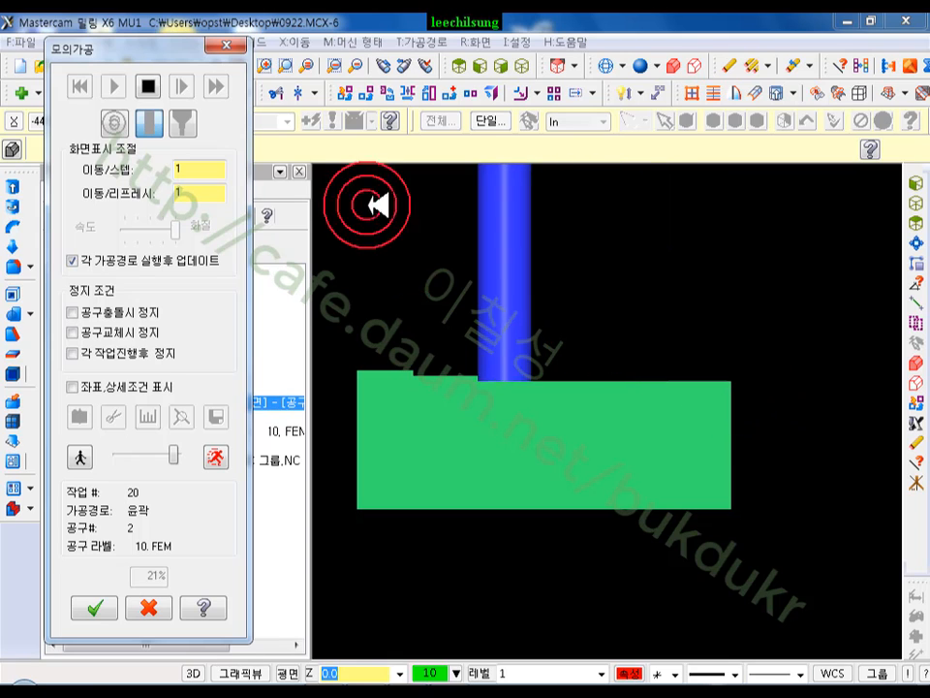
left_click(227, 45)
Step: Change the number of roughing passes (황삭 번호) in the contour toolpath's side machining settings and accept the parameters
left_click(145, 417)
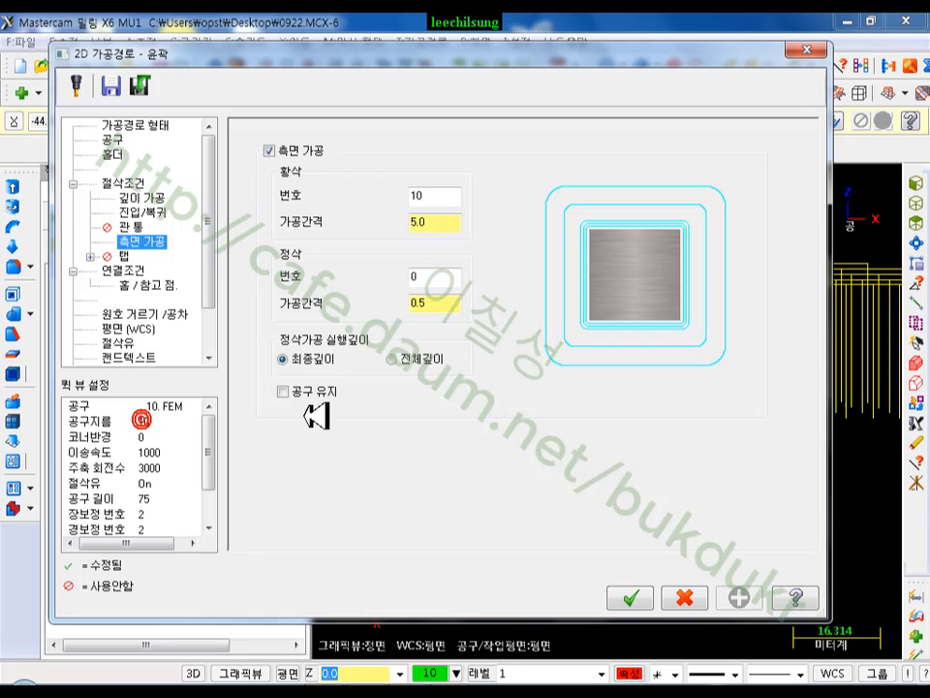
left_click_drag(426, 197, 380, 194)
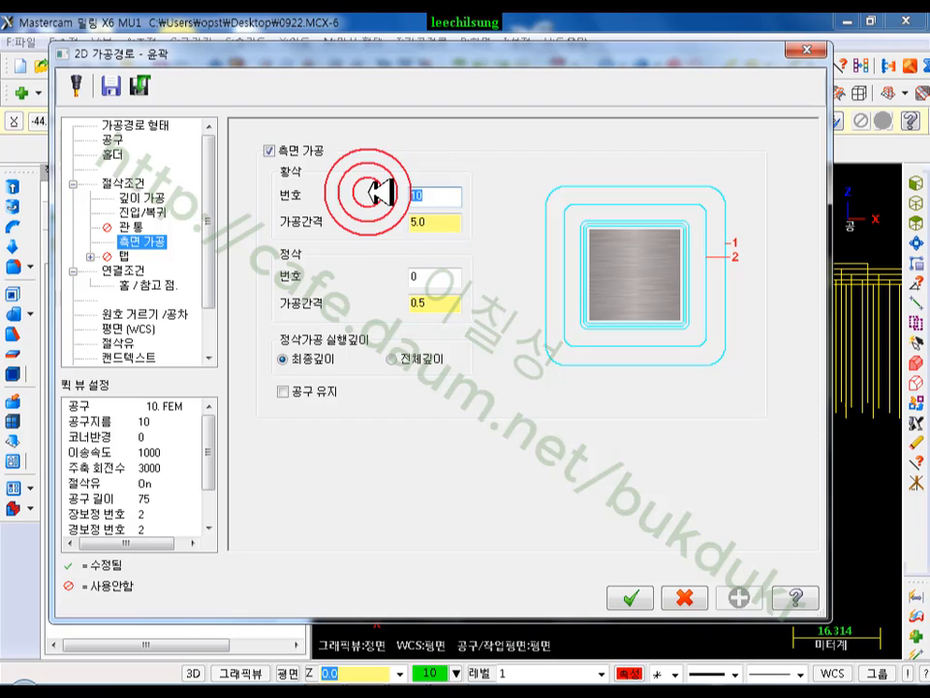
left_click(630, 597)
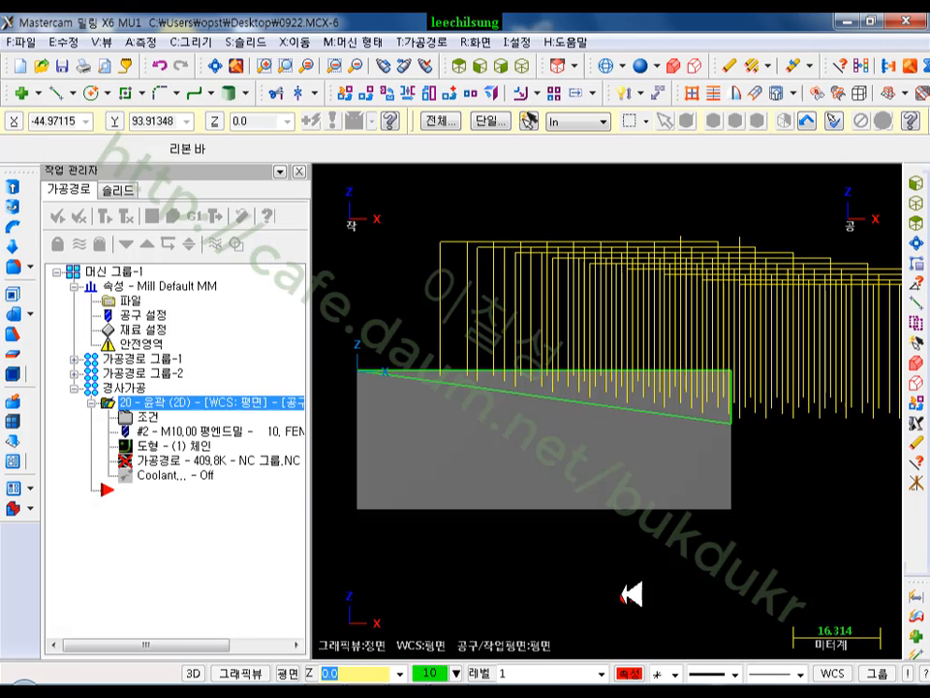
Step: Regenerate the contour toolpath with the changed roughing passes and run its machining simulation to the end in the front view
left_click(155, 459)
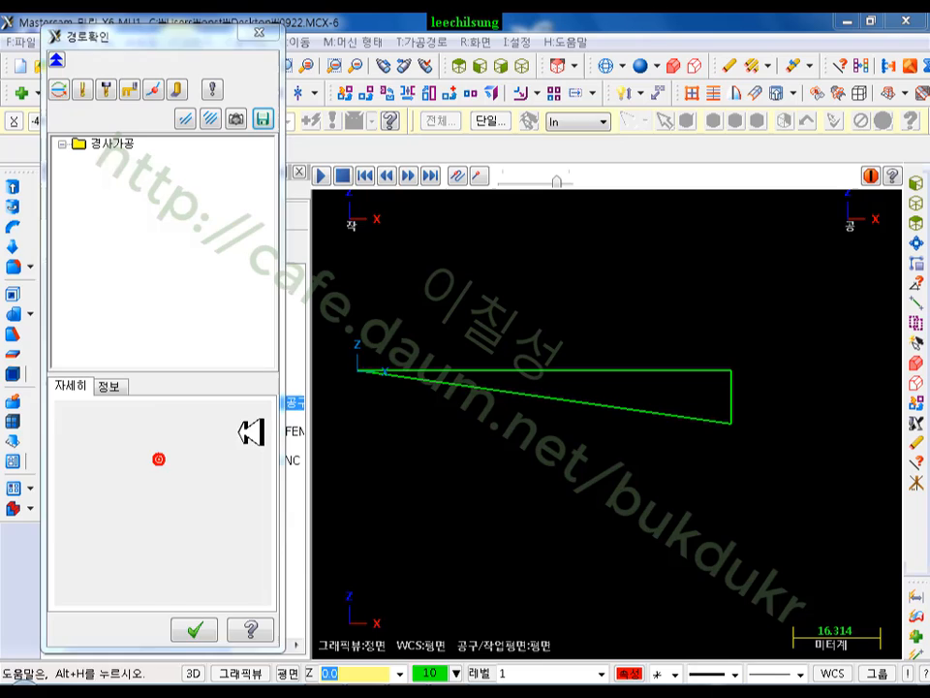
left_click(258, 33)
left_click(173, 215)
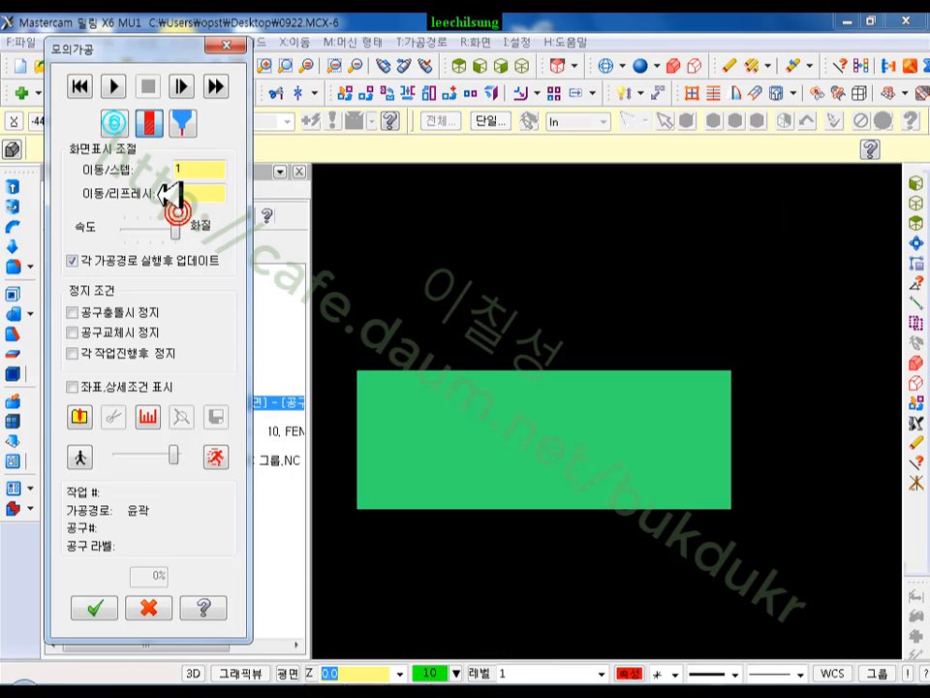
left_click(117, 85)
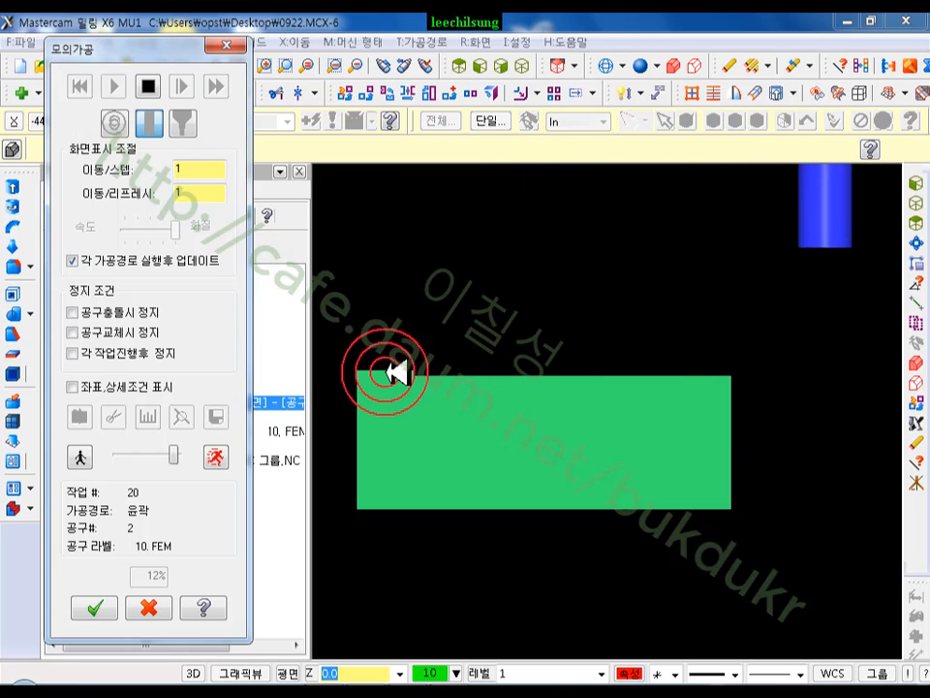
scroll(475, 558, "up", 2)
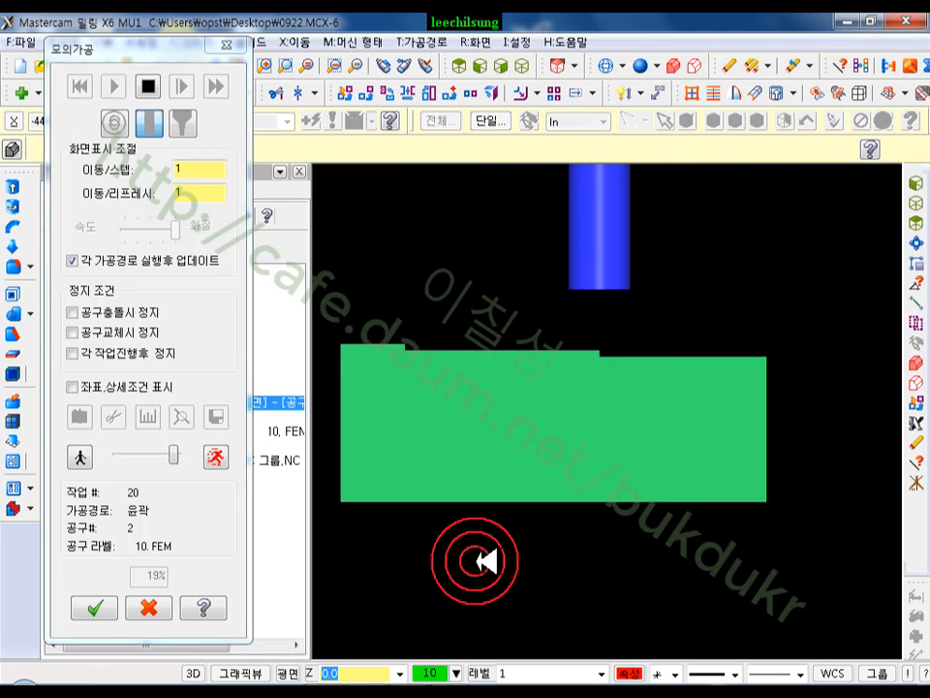
scroll(485, 561, "up", 1)
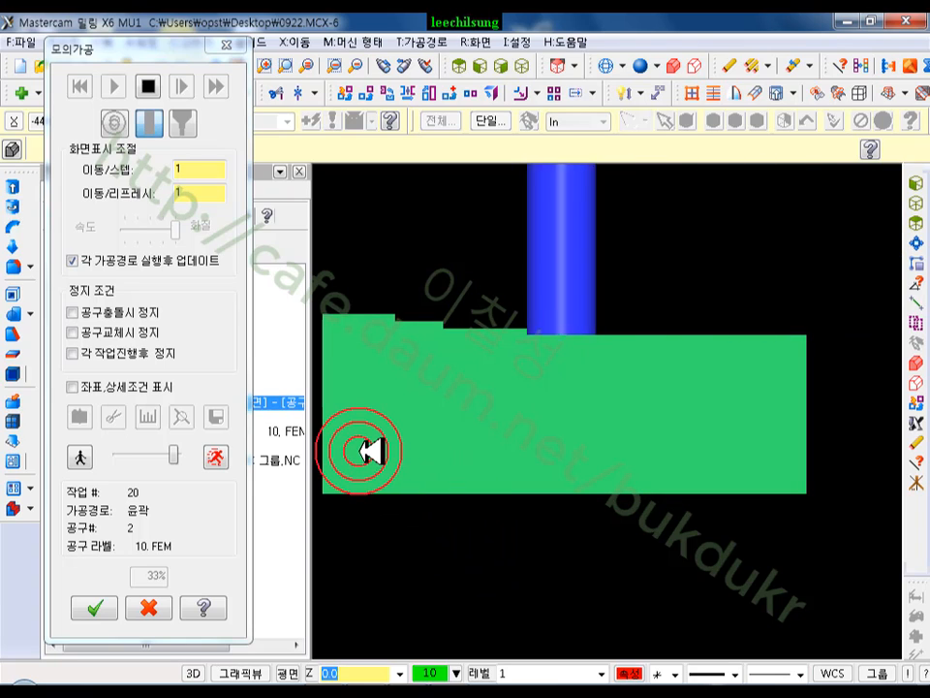
scroll(366, 450, "down", 1)
scroll(365, 450, "down", 1)
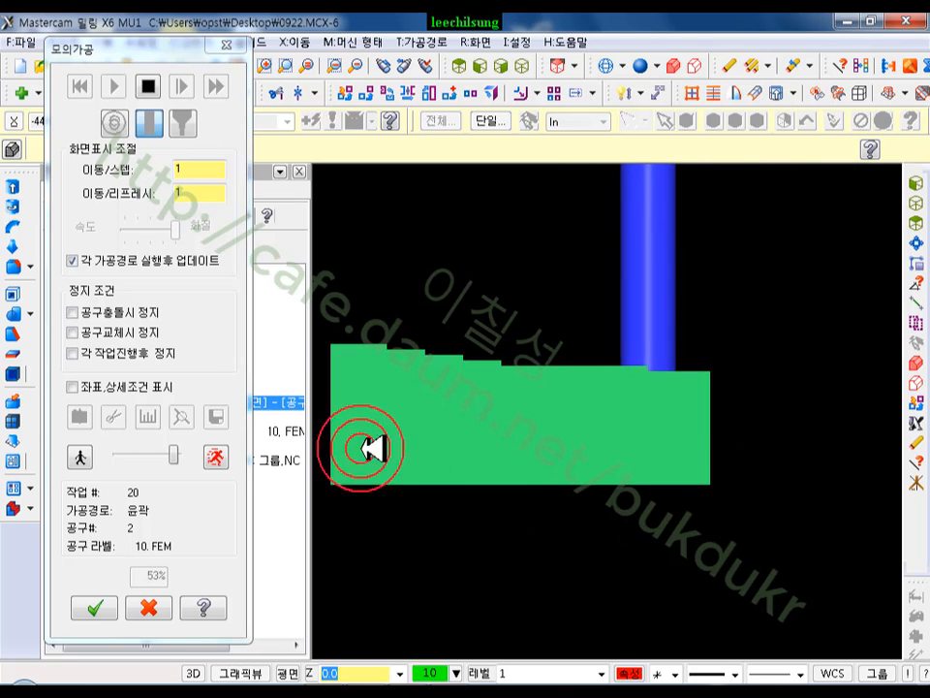
left_click(216, 460)
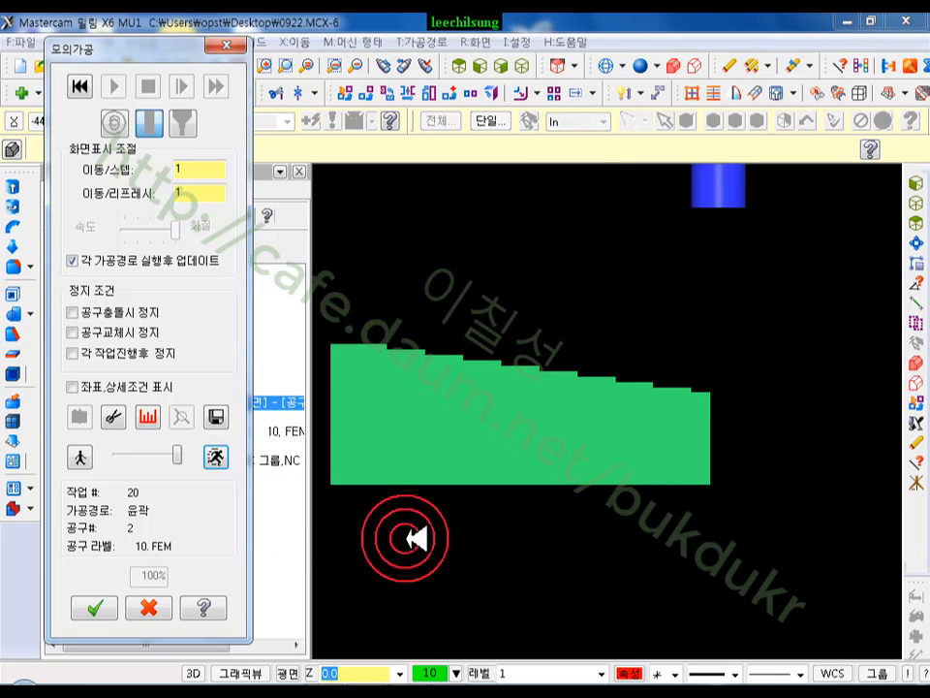
Step: Examine the stepped slope of the simulated part in the front and isometric views, and close the simulation
left_click(666, 270)
scroll(456, 357, "up", 2)
scroll(752, 378, "down", 2)
scroll(478, 357, "up", 4)
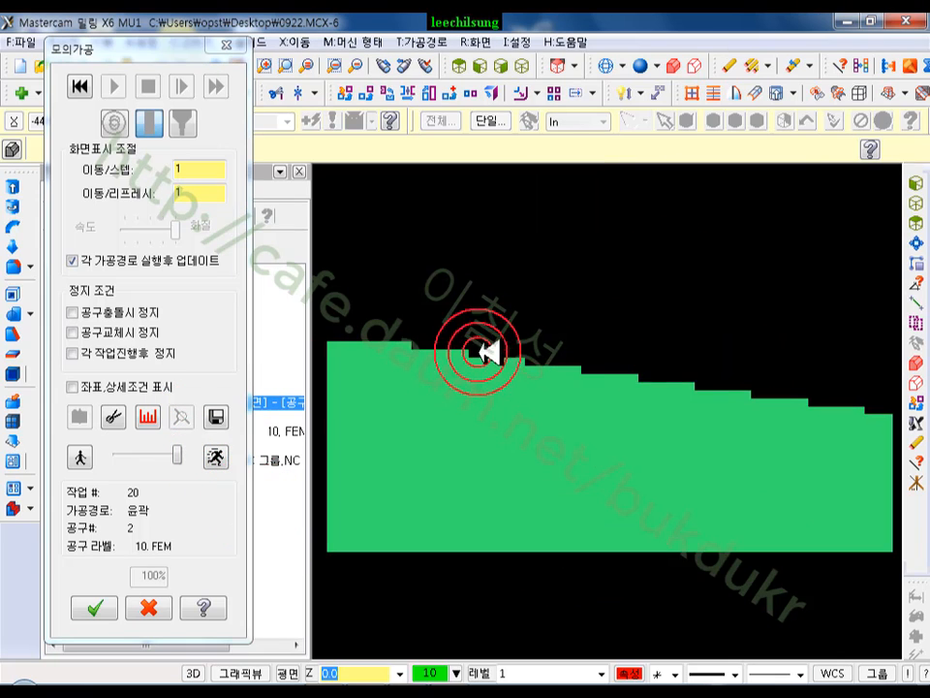
scroll(455, 354, "down", 1)
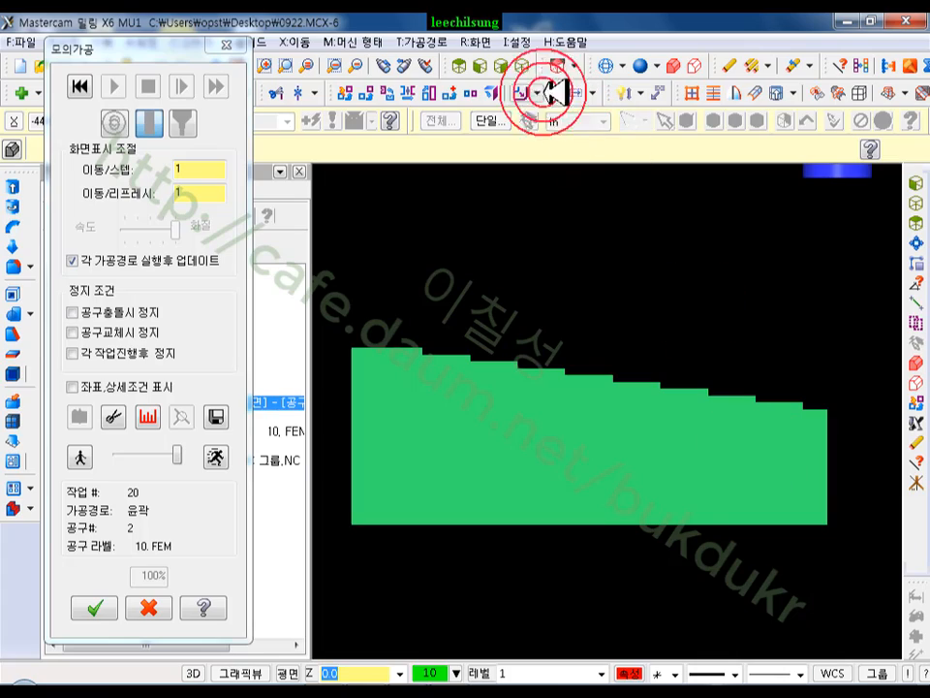
left_click(530, 68)
left_click(148, 608)
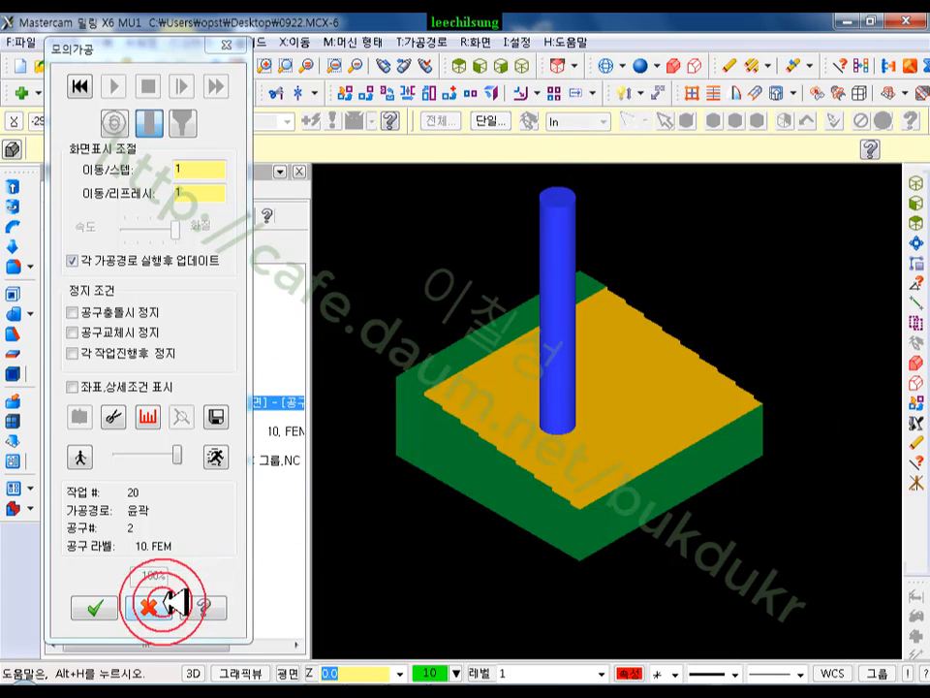
Step: In the top view, select the left, upper and right edges of the square outline and start a contour offset
left_click(696, 385)
left_click(467, 65)
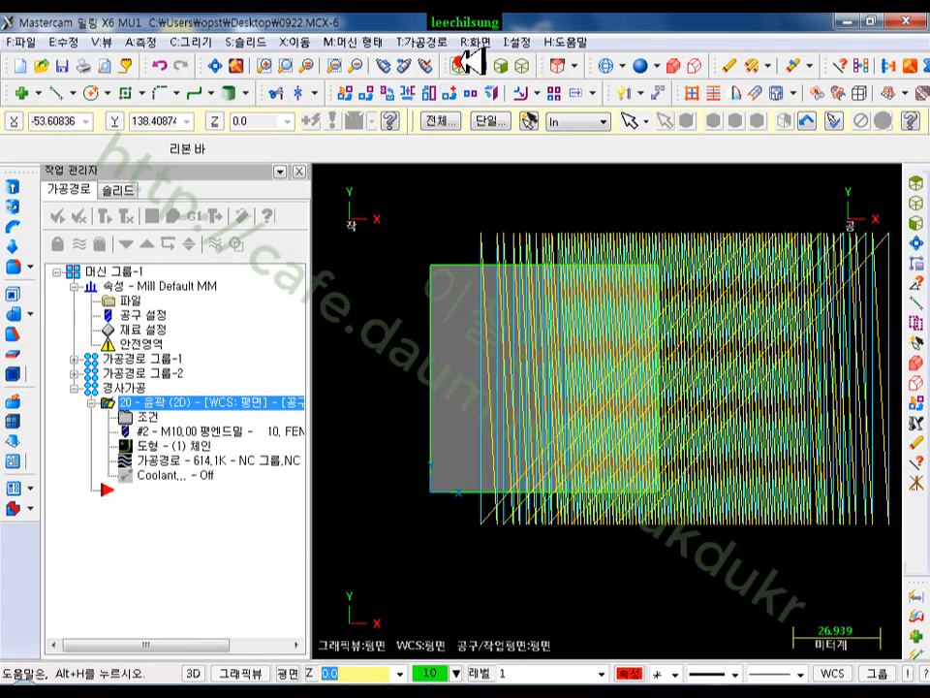
scroll(403, 393, "down", 1)
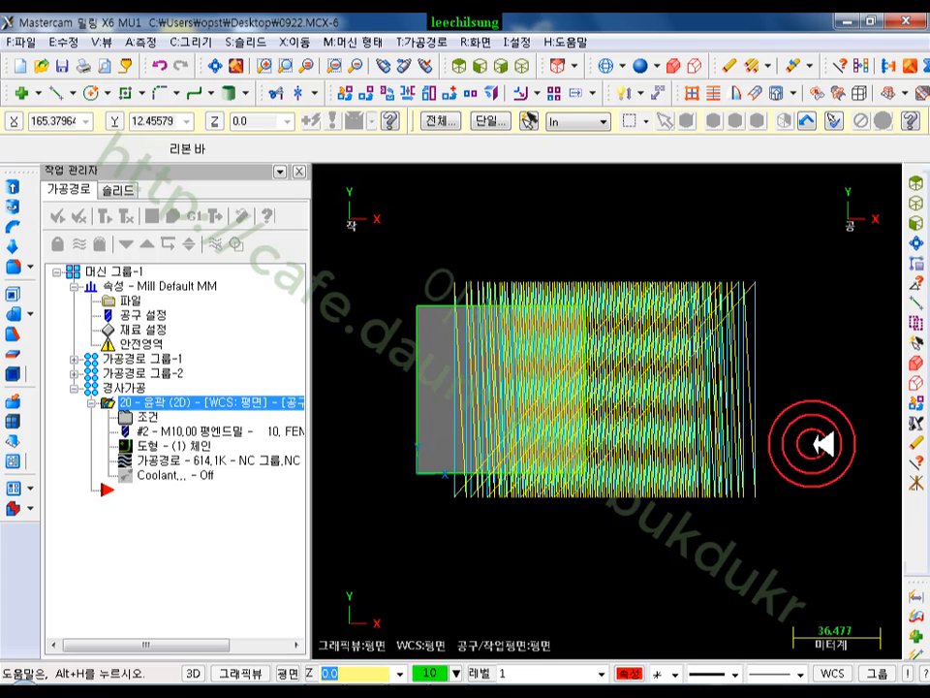
scroll(474, 367, "up", 2)
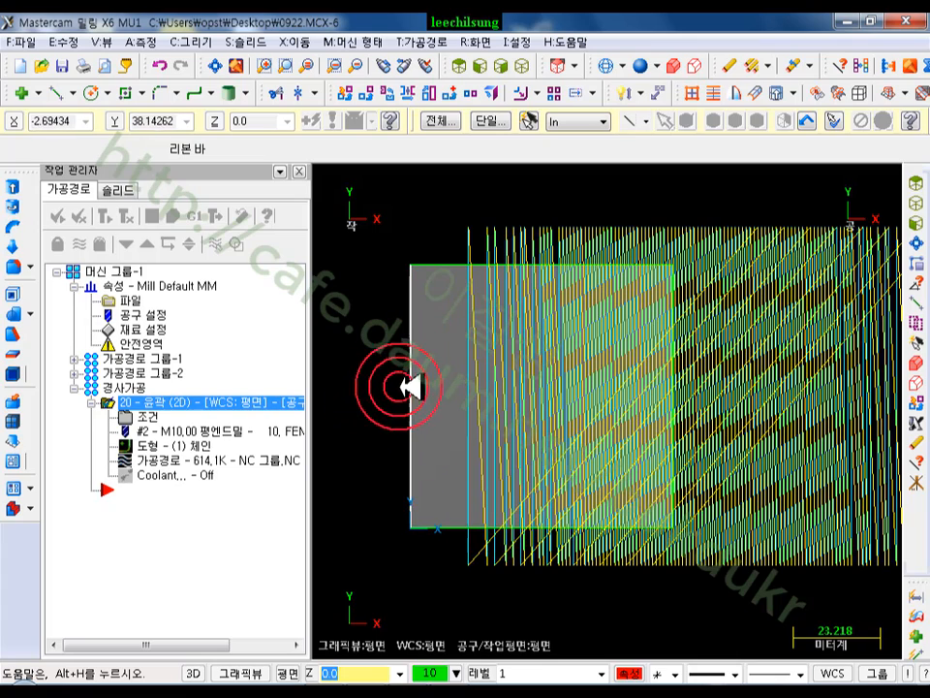
left_click(438, 265)
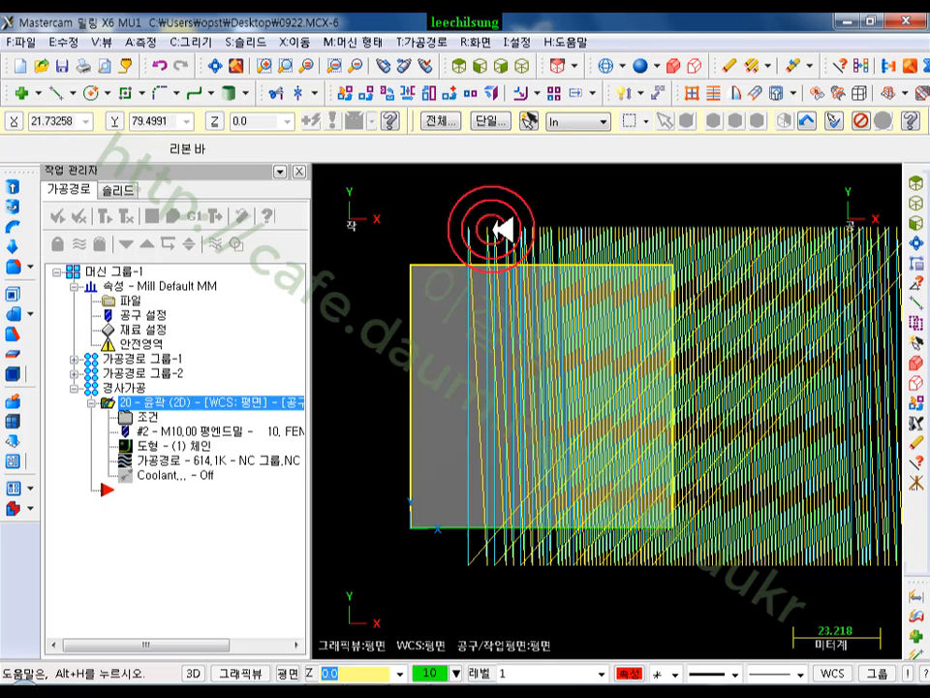
left_click(548, 90)
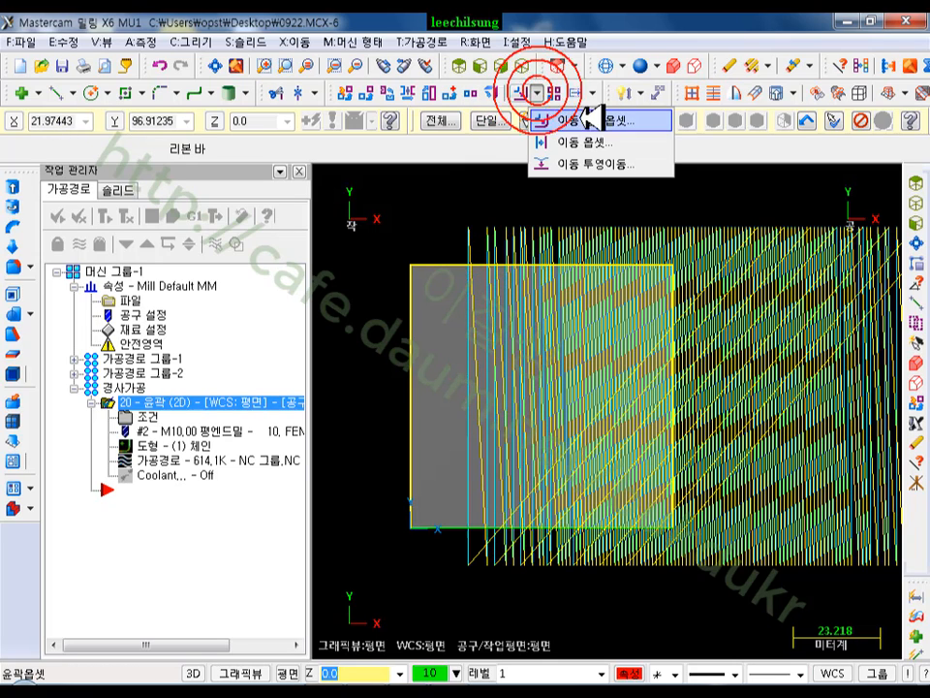
Step: Offset the closed outline of the block's top face outward by 6 mm as a copy
left_click(570, 118)
left_click(410, 465)
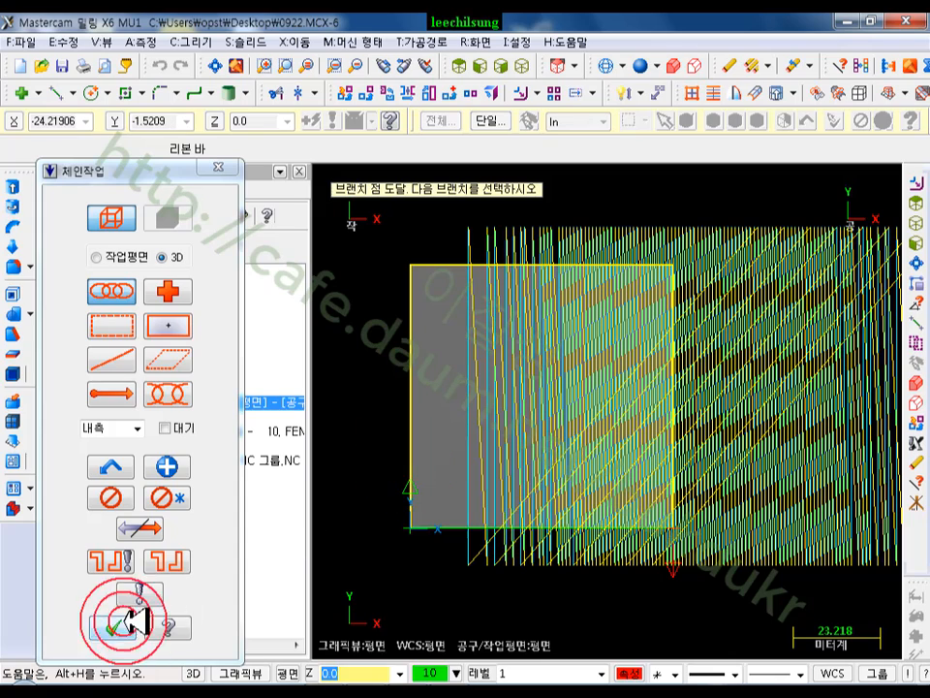
left_click(524, 68)
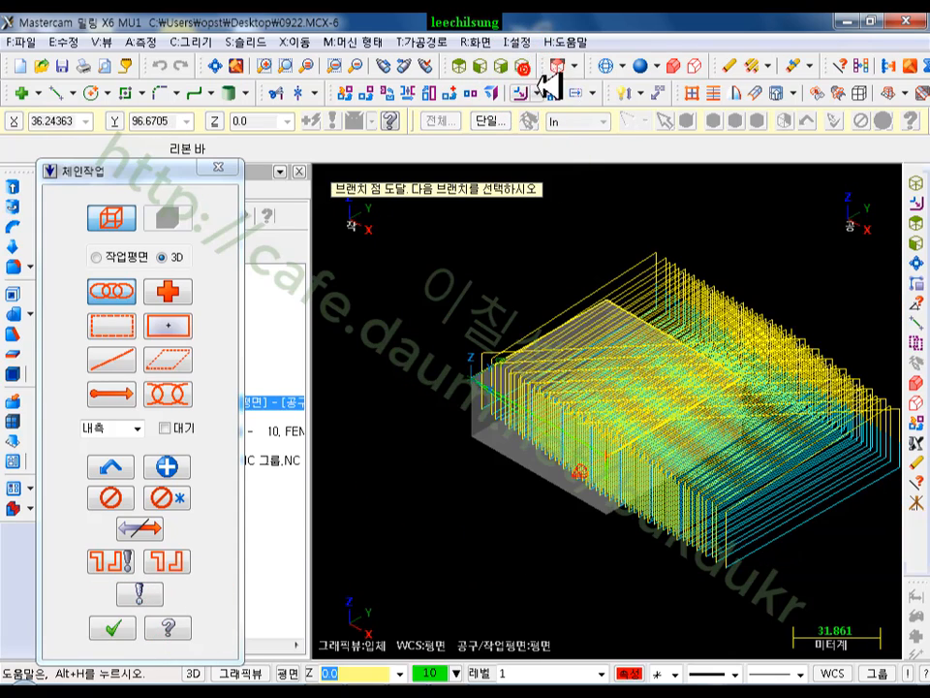
left_click(113, 628)
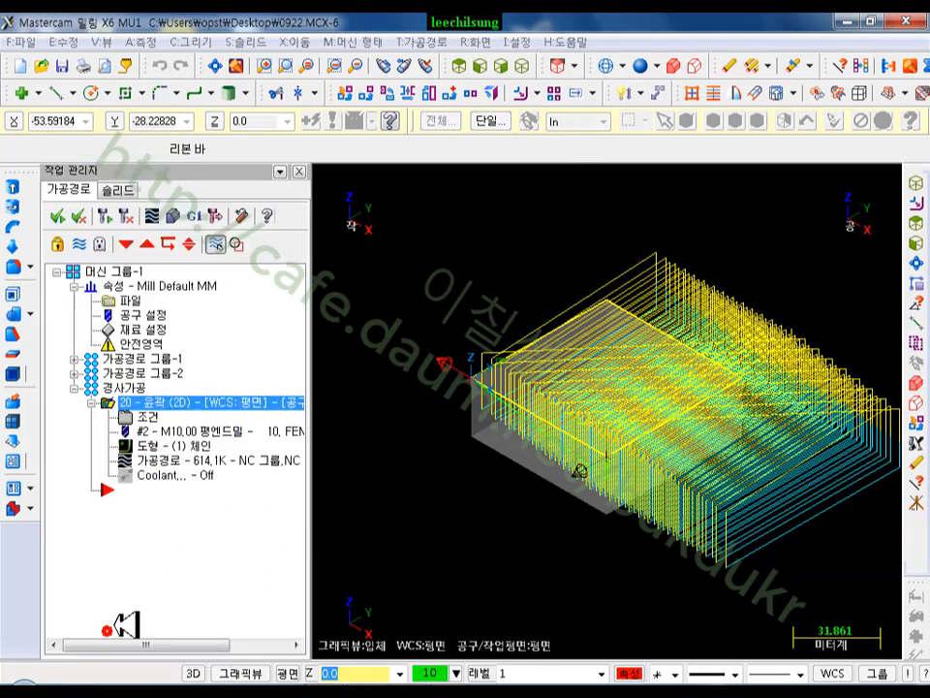
scroll(520, 426, "up", 3)
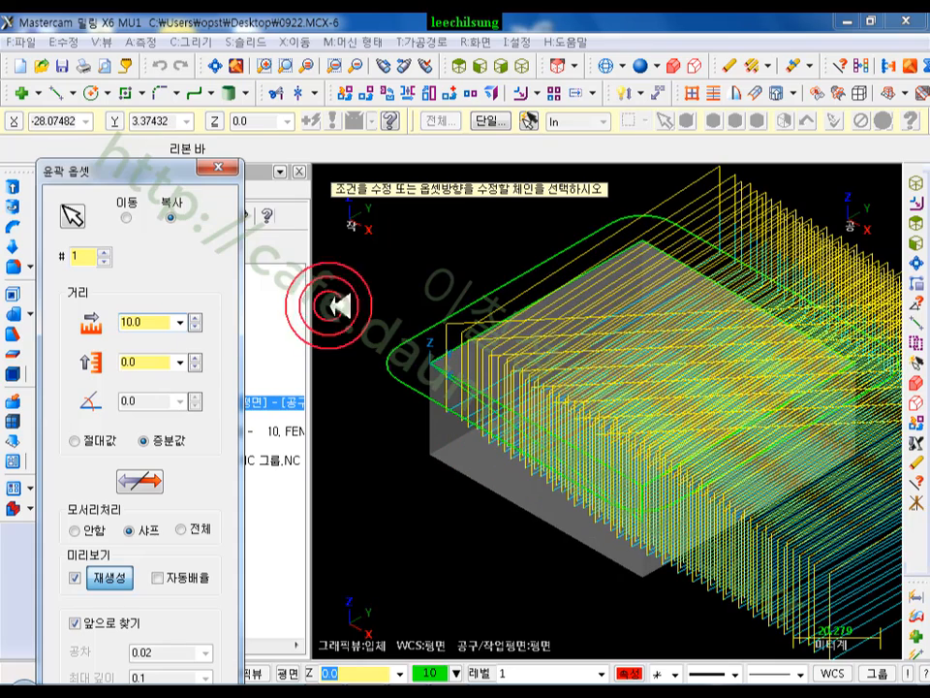
left_click(129, 321)
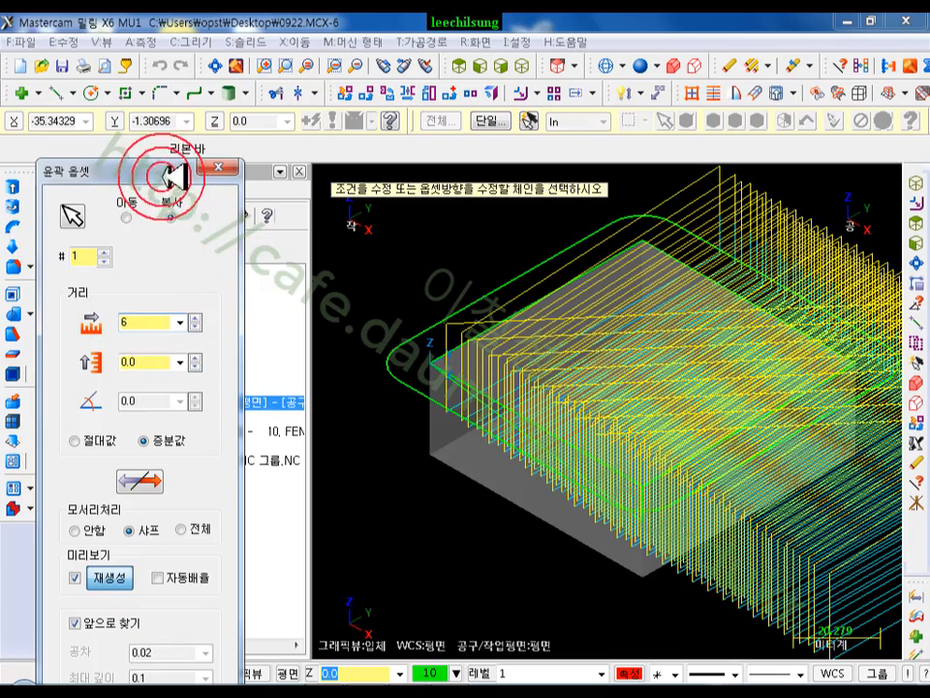
left_click_drag(160, 169, 156, 19)
left_click(75, 617)
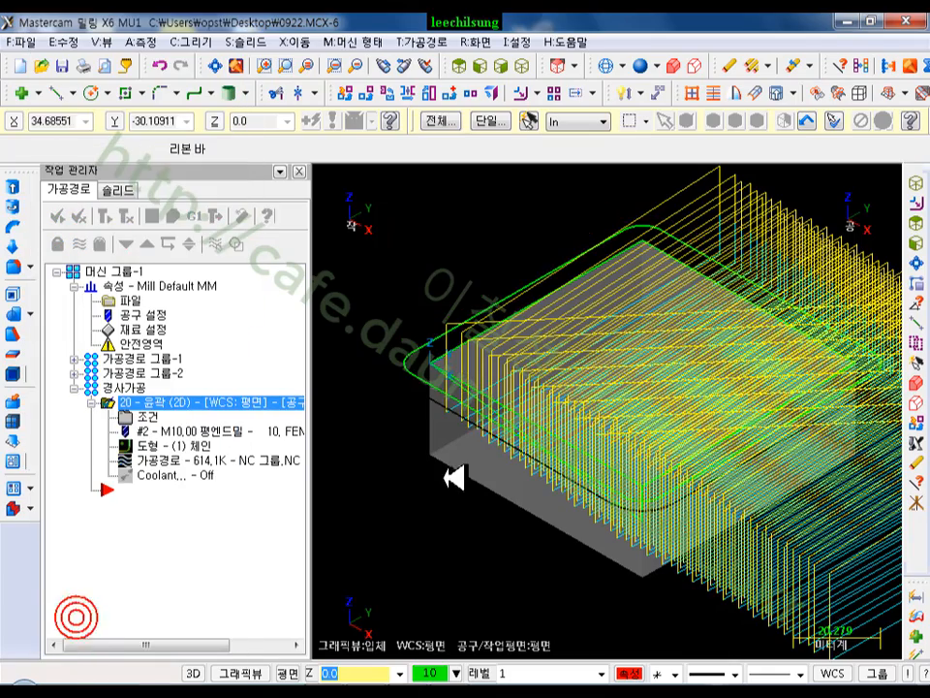
Step: Change the colour of the rounded offset contour around the block to magenta
scroll(565, 418, "down", 2)
scroll(716, 340, "up", 2)
left_click(716, 339)
left_click(598, 243)
left_click(590, 236)
left_click(453, 60)
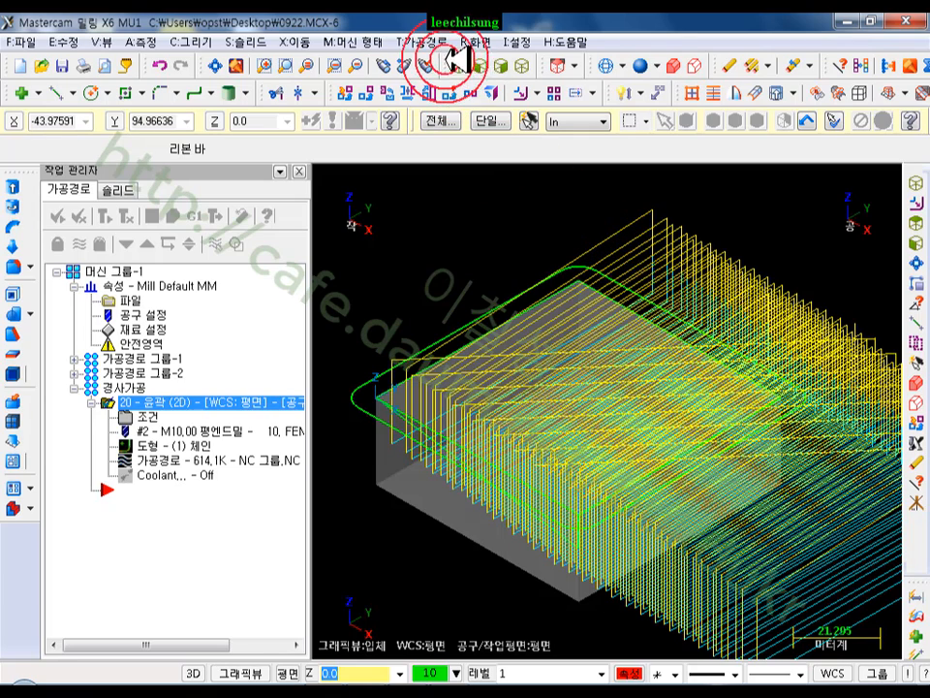
left_click(494, 281)
left_click(426, 235)
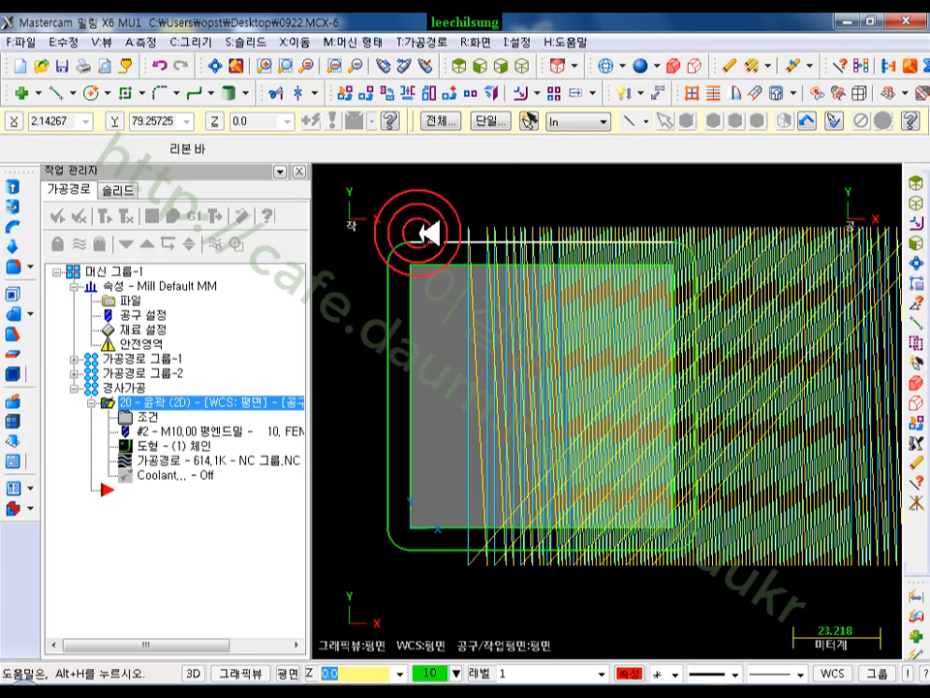
left_click(631, 669)
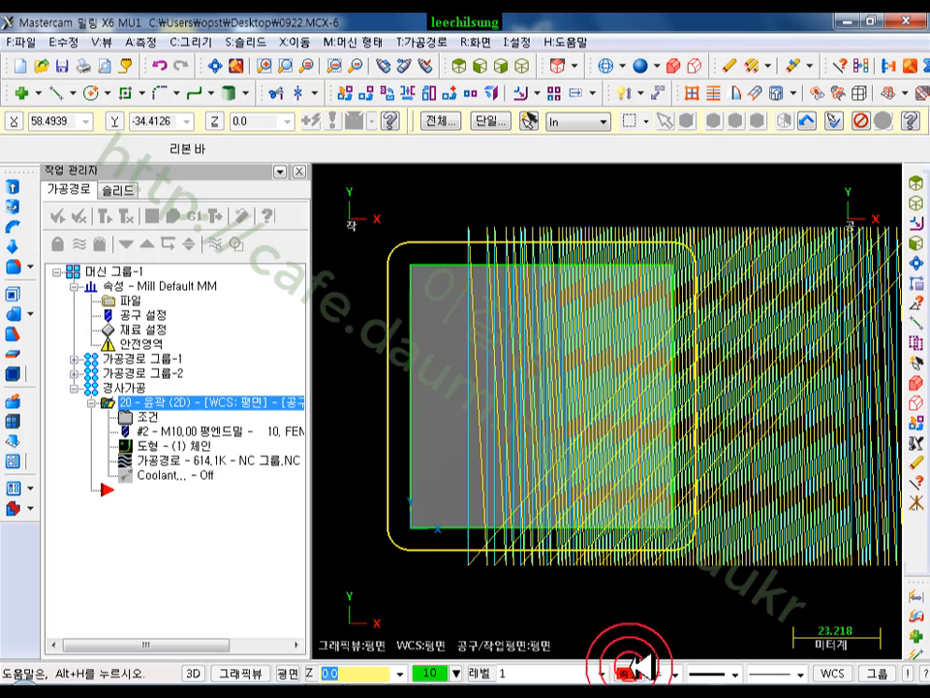
left_click(455, 671)
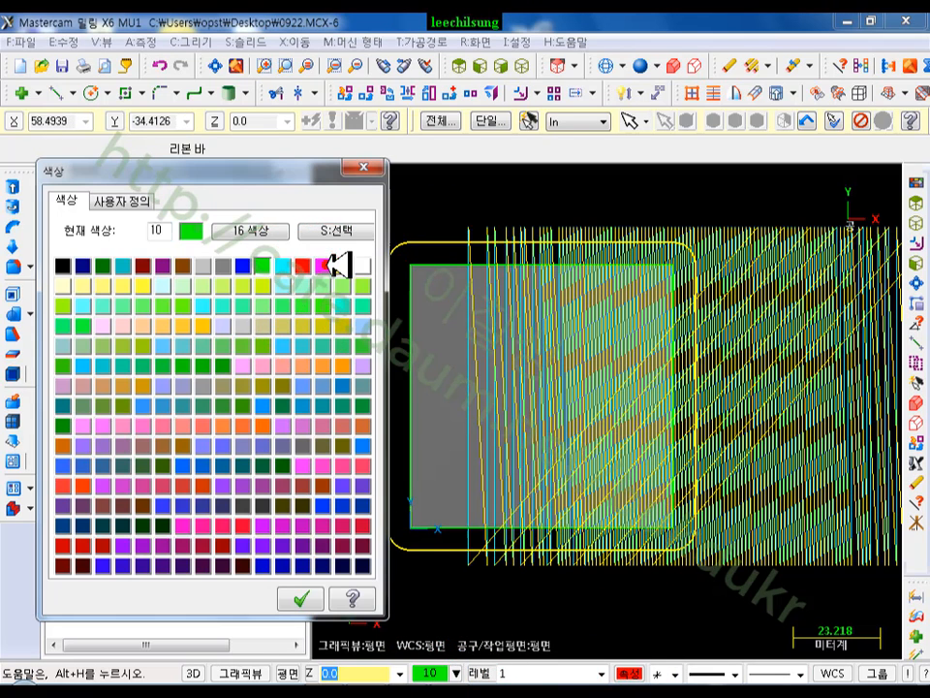
left_click(323, 265)
left_click(308, 598)
left_click(540, 263)
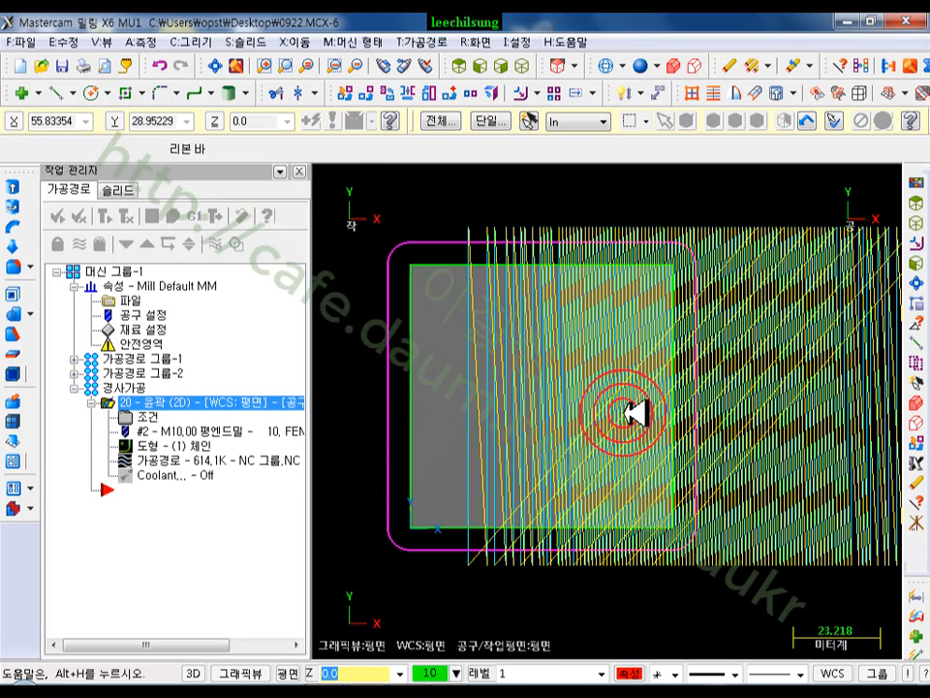
Step: Change the colour of the rounded offset contour to light grey
left_click(391, 443)
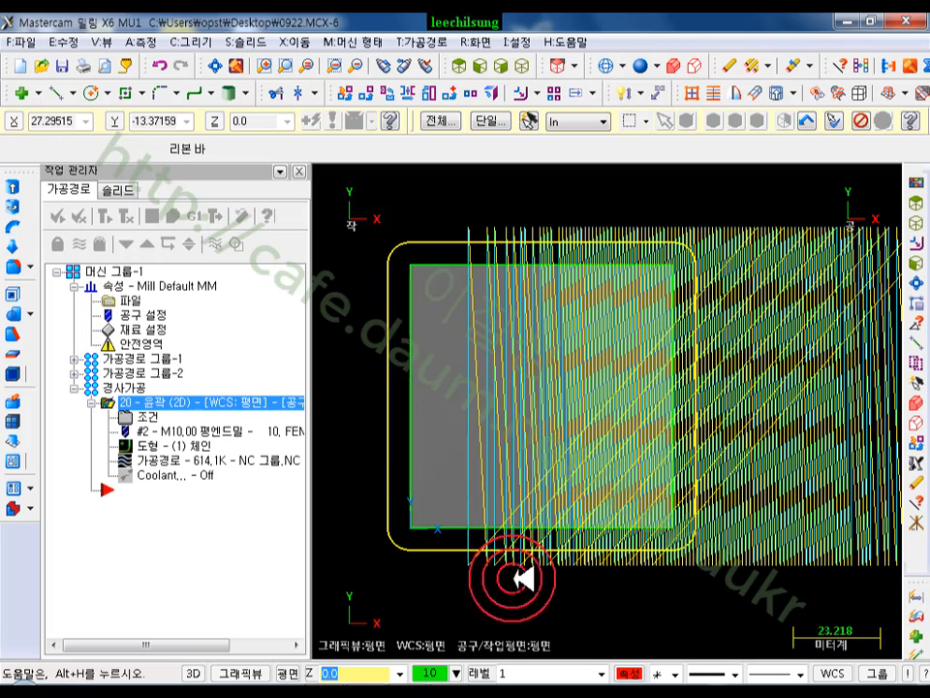
left_click(429, 670)
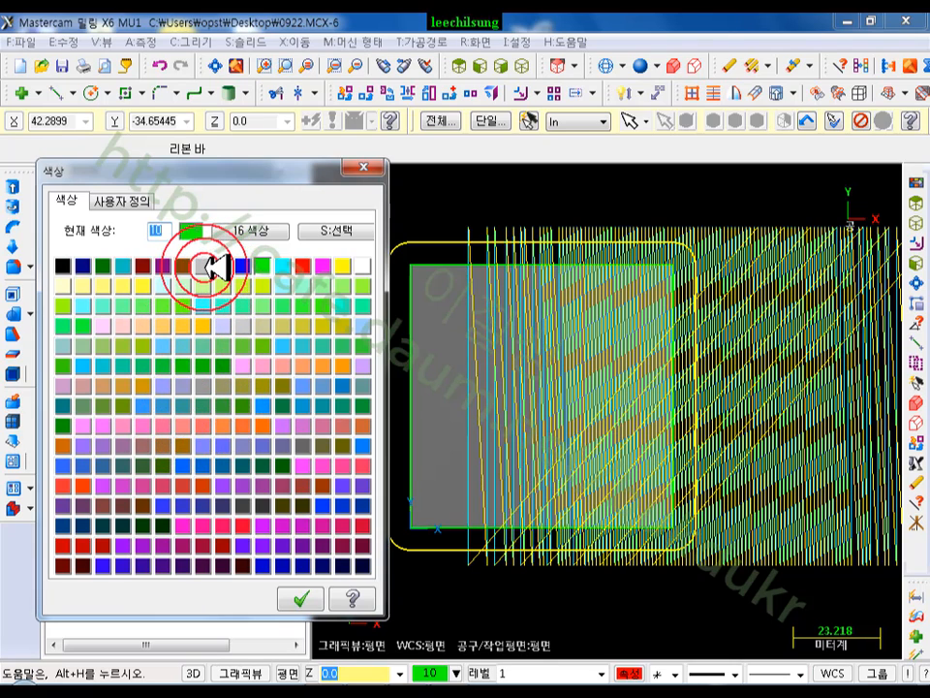
left_click(302, 598)
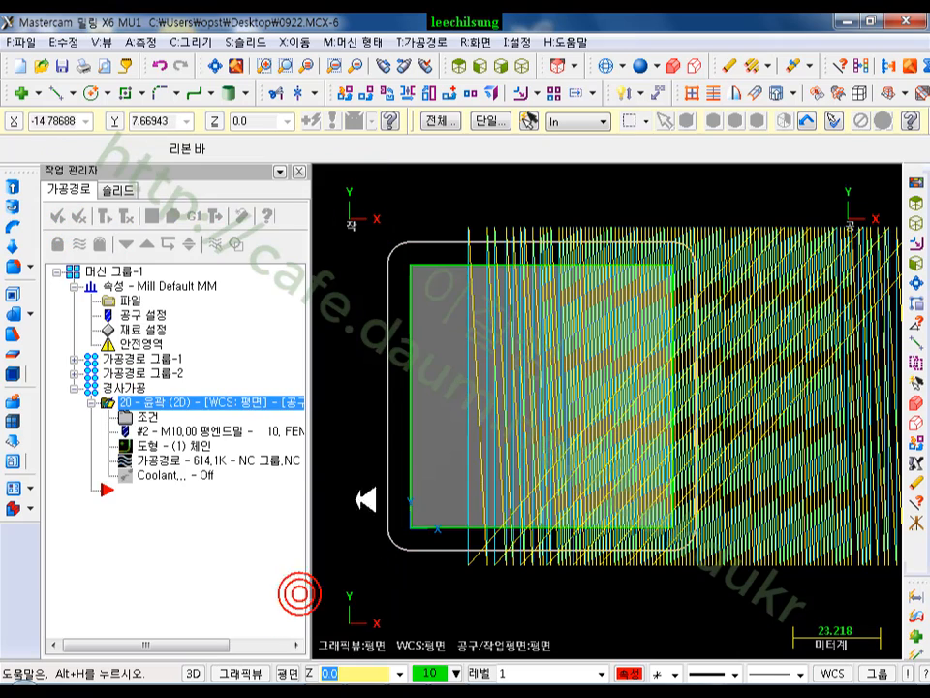
left_click(393, 365)
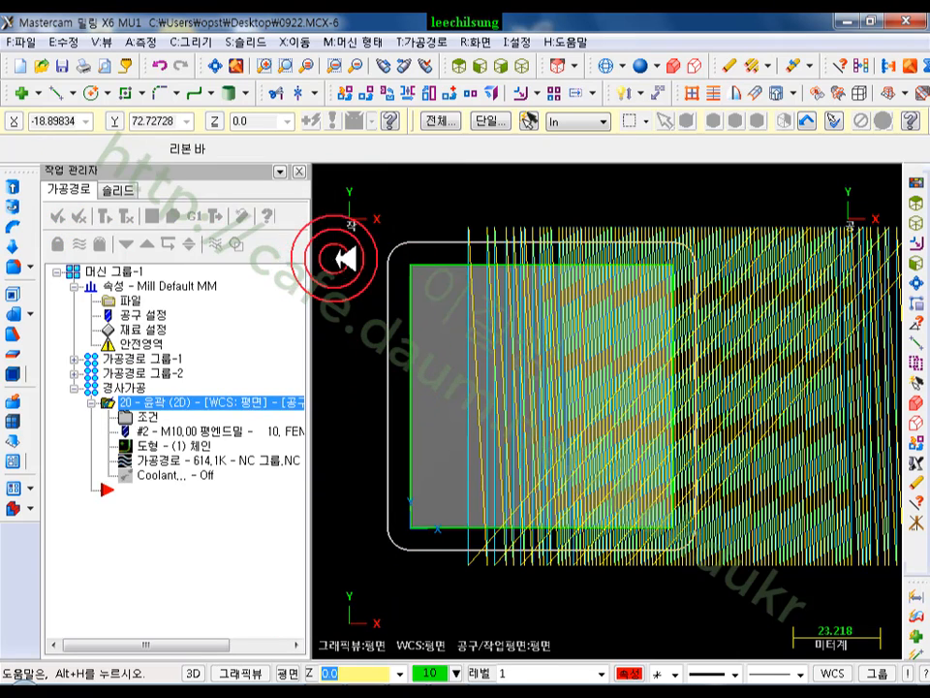
Step: Start a toolpath trim and use the rounded offset contour as the trimming boundary
left_click(419, 42)
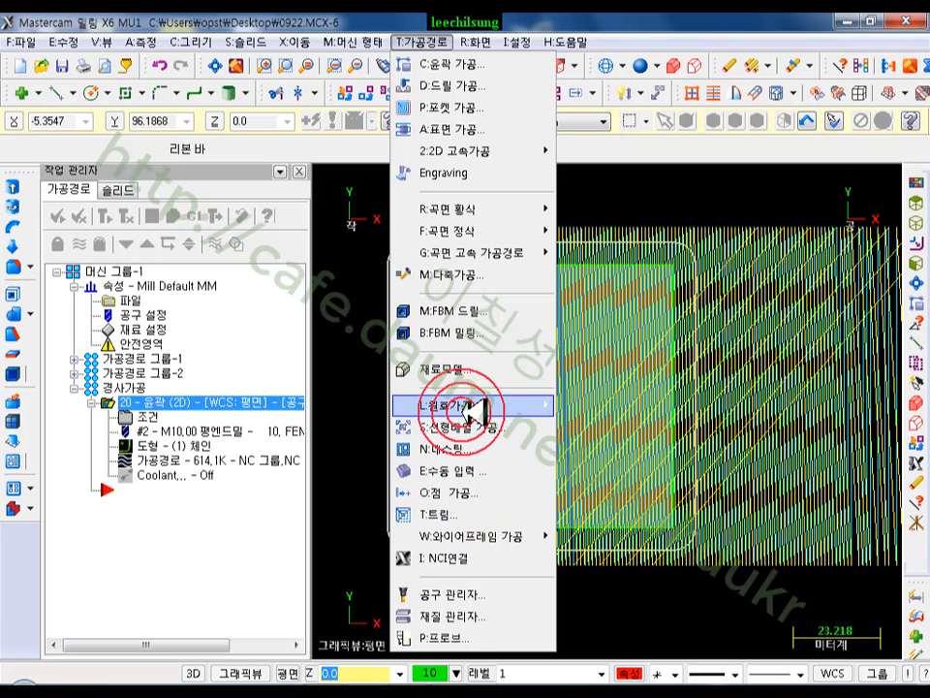
left_click(454, 512)
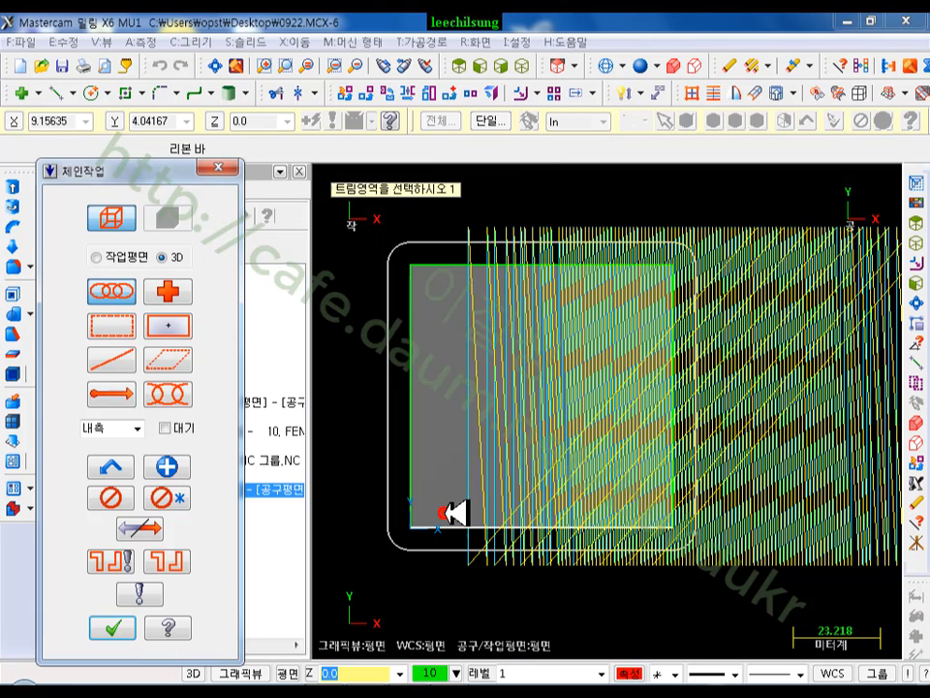
left_click(380, 314)
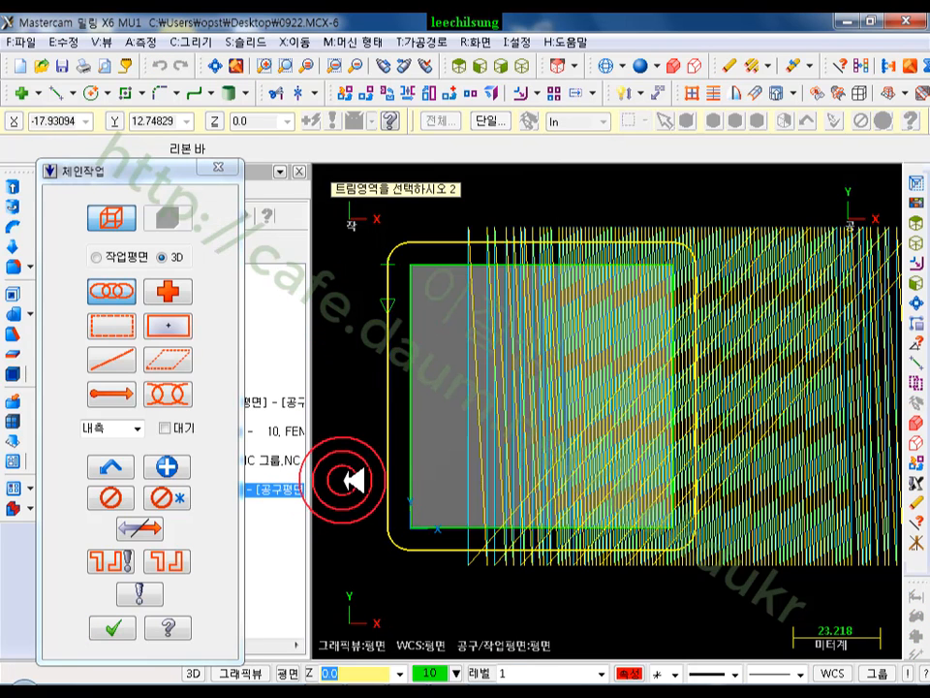
left_click(129, 625)
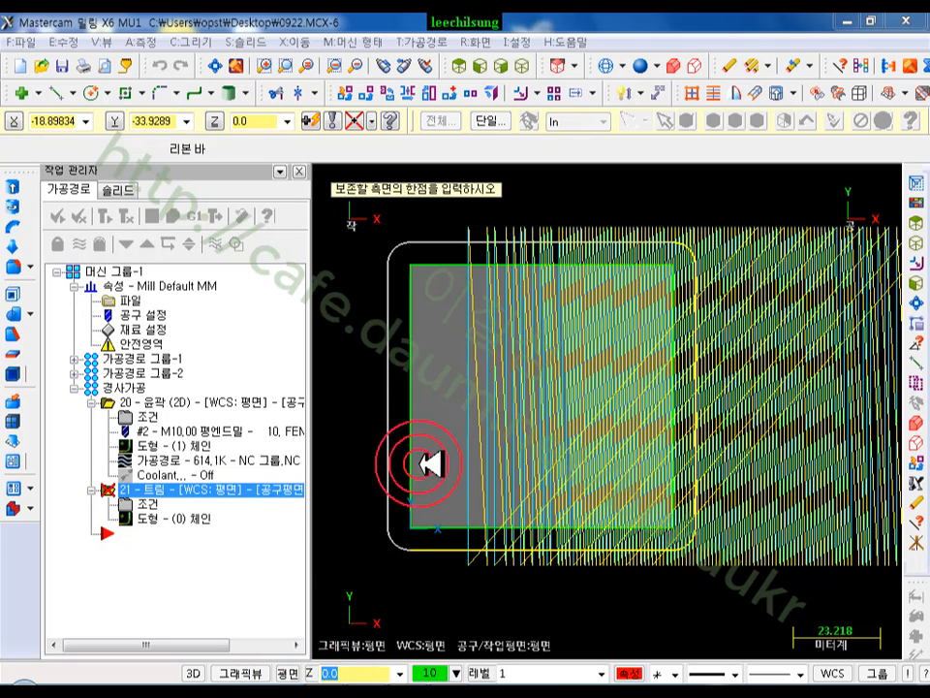
mouse_move(349, 167)
left_mouse_down()
mouse_move(525, 189)
mouse_move(507, 203)
mouse_move(386, 210)
left_mouse_up()
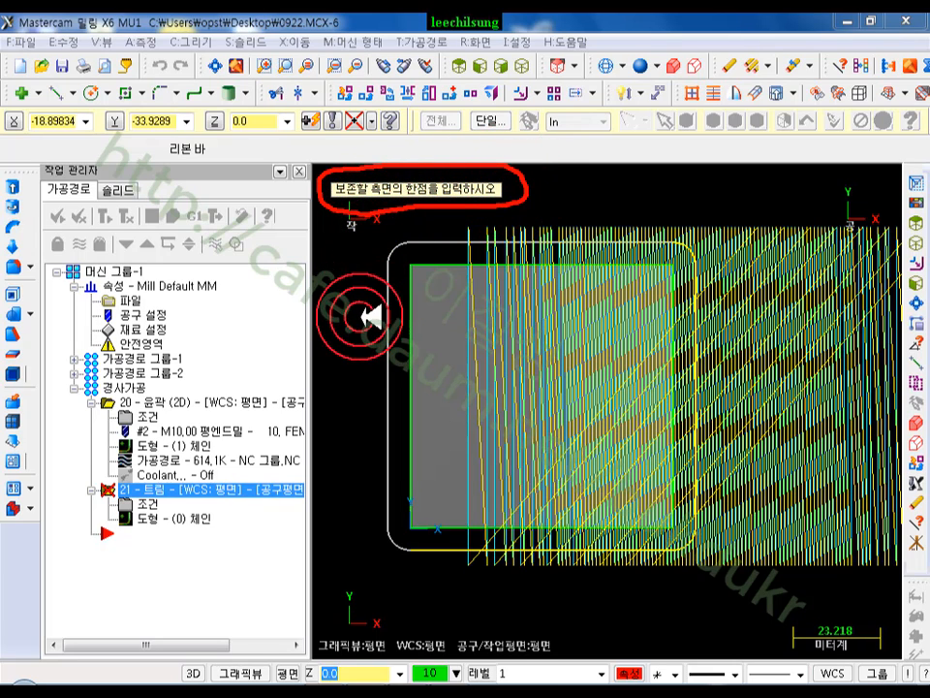
left_click_drag(668, 165, 635, 200)
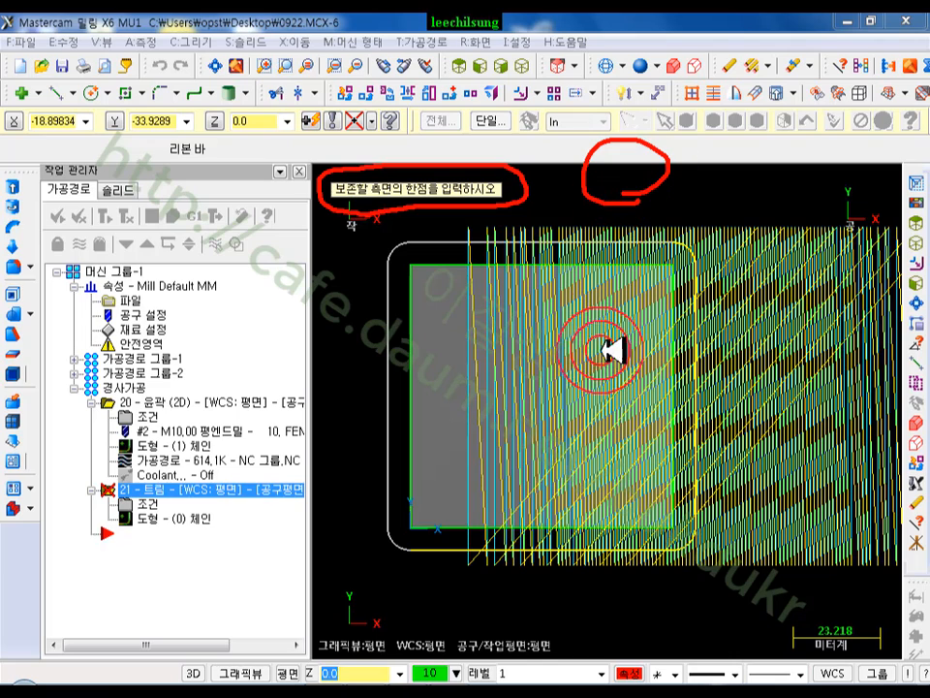
left_click_drag(601, 366, 622, 337)
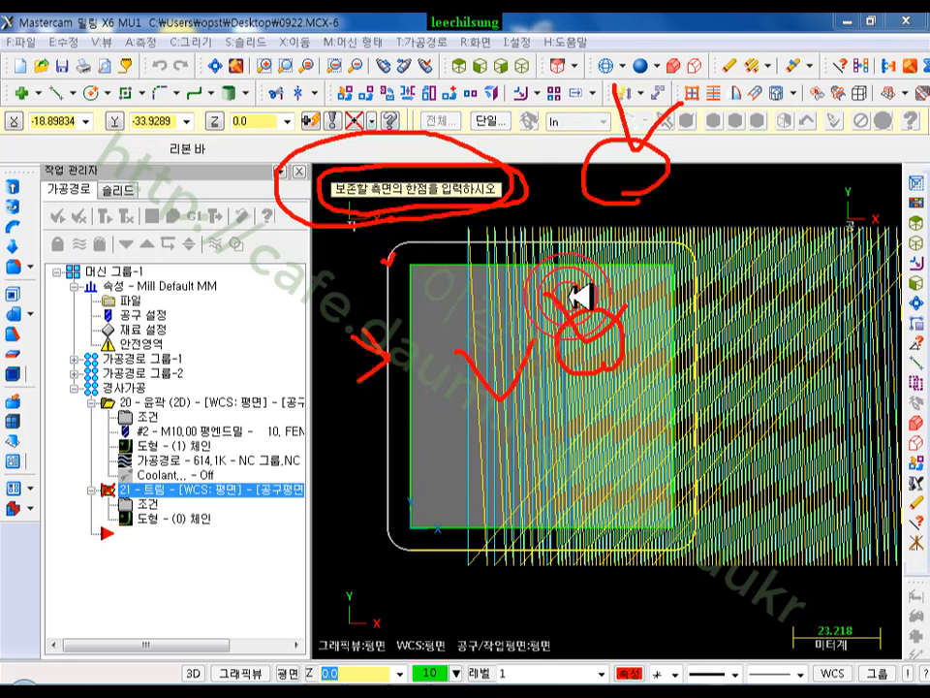
right_click(779, 163)
left_click(808, 361)
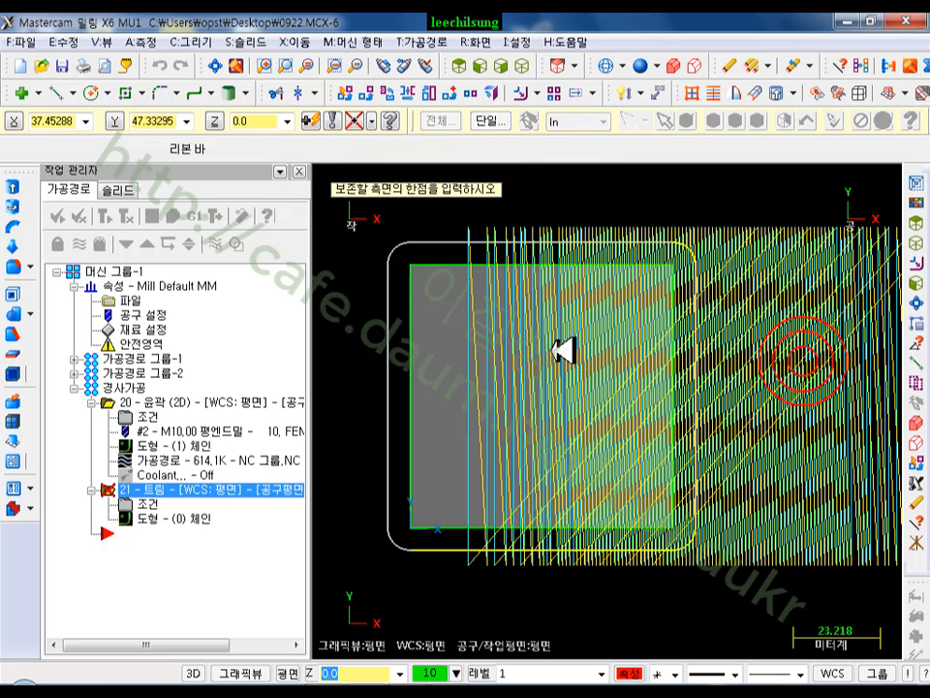
Step: Set the side to keep inside the boundary and create the trim for operation 20, the 2D contour toolpath
left_click(453, 361)
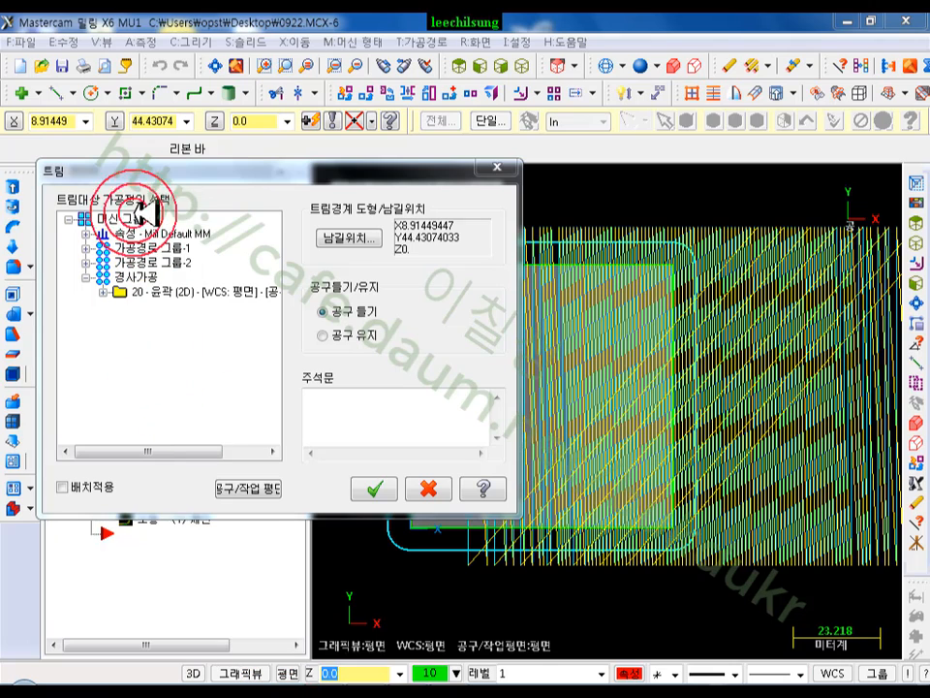
mouse_move(185, 221)
left_mouse_down()
mouse_move(89, 219)
mouse_move(126, 181)
mouse_move(219, 202)
left_mouse_up()
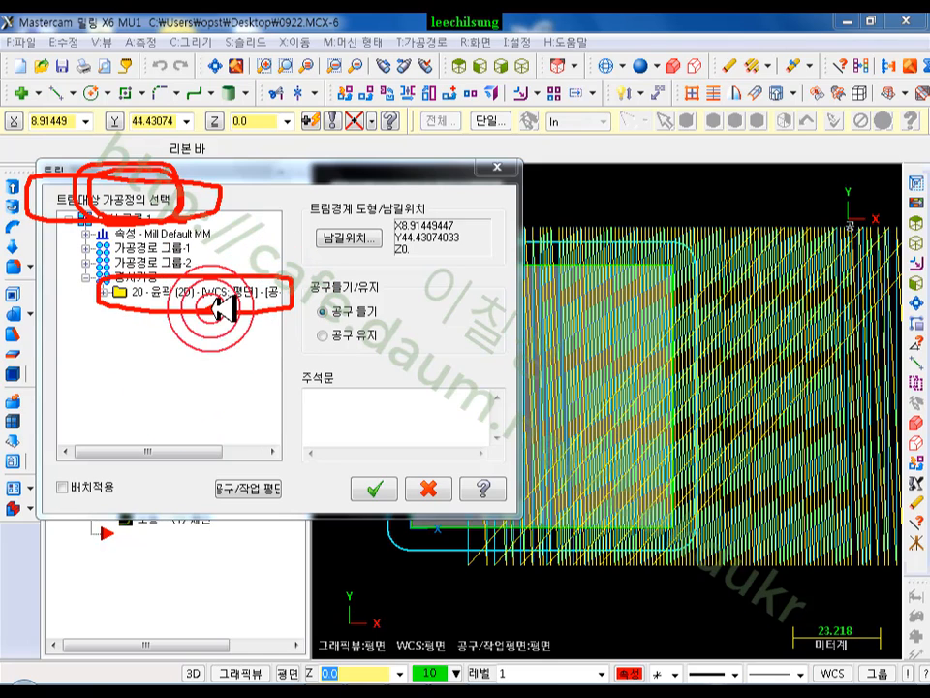
left_click_drag(301, 288, 386, 289)
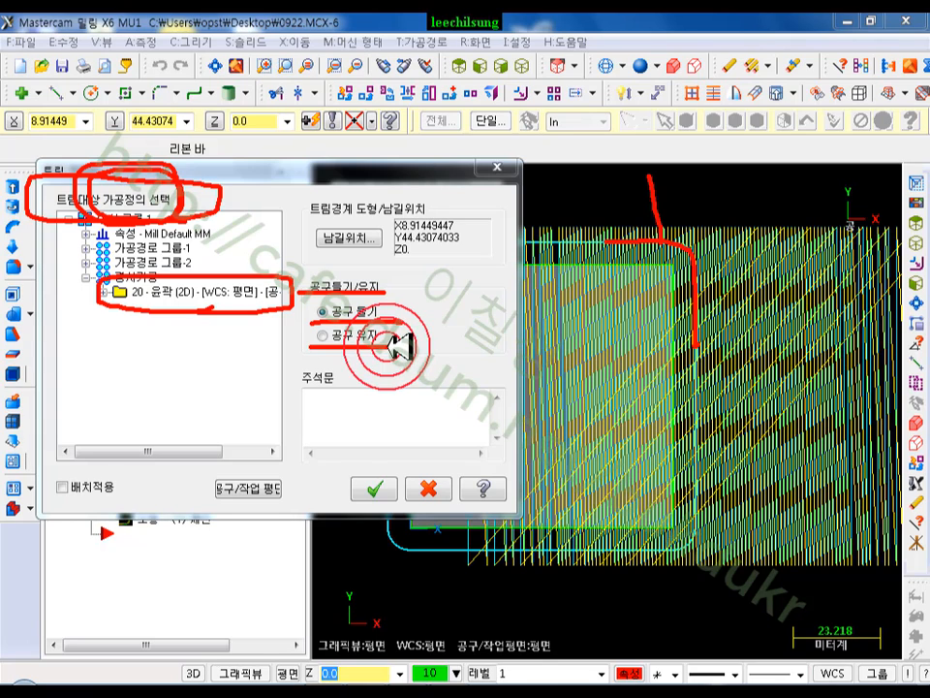
right_click(453, 130)
left_click(548, 321)
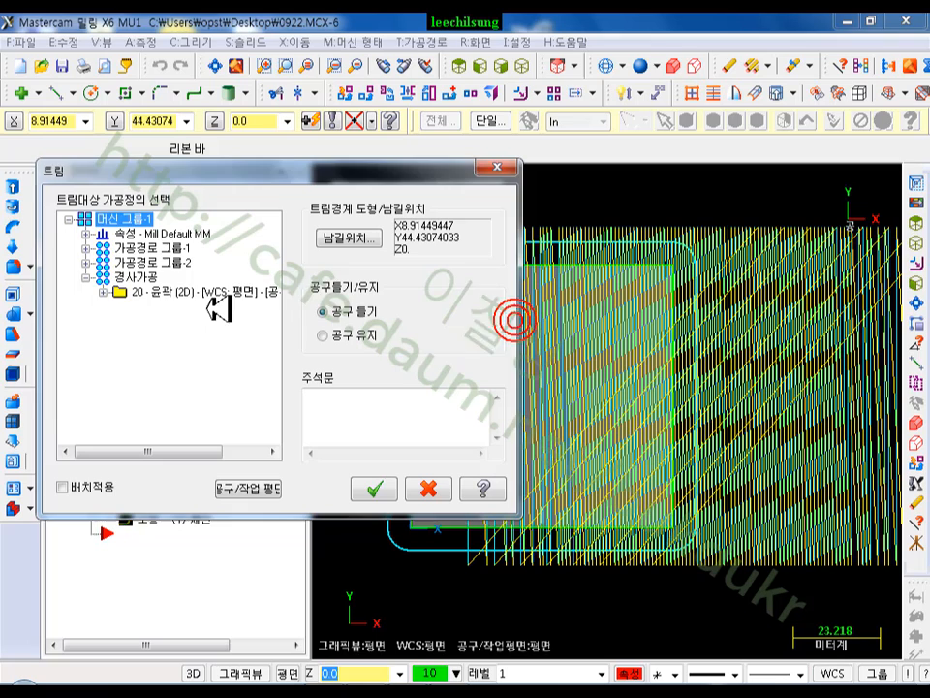
left_click(155, 286)
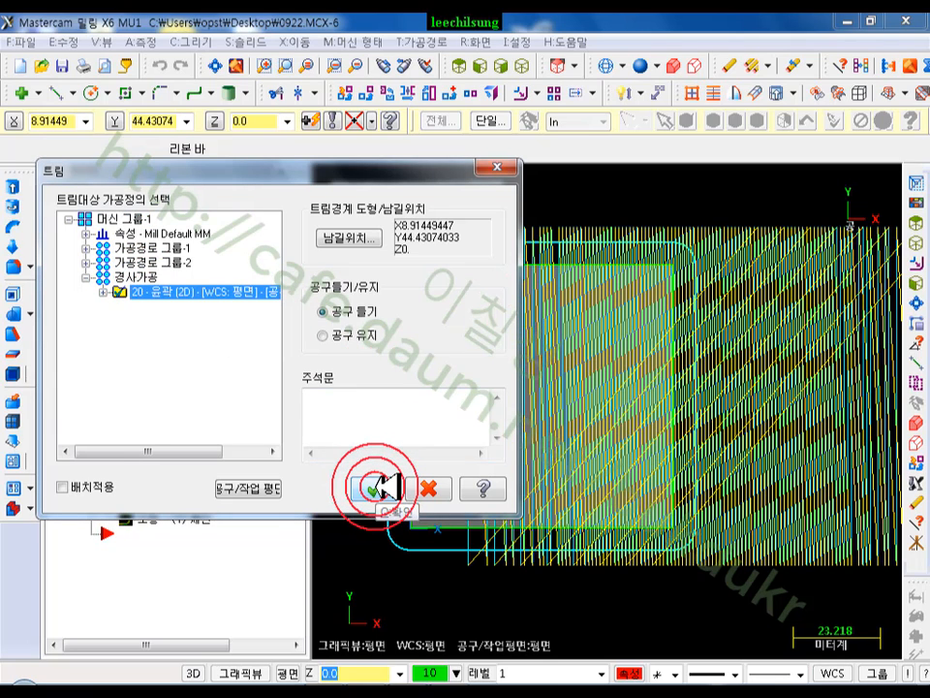
left_click(385, 487)
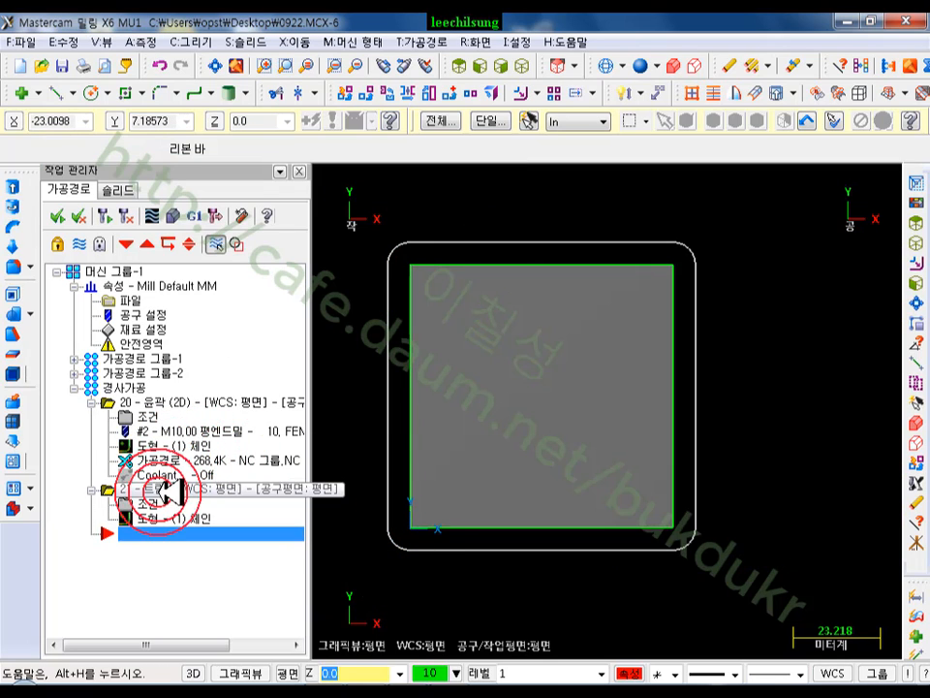
Step: Display the toolpath of contour operation 20 to examine how it is cut at the boundary
left_click(160, 401)
left_click(783, 469)
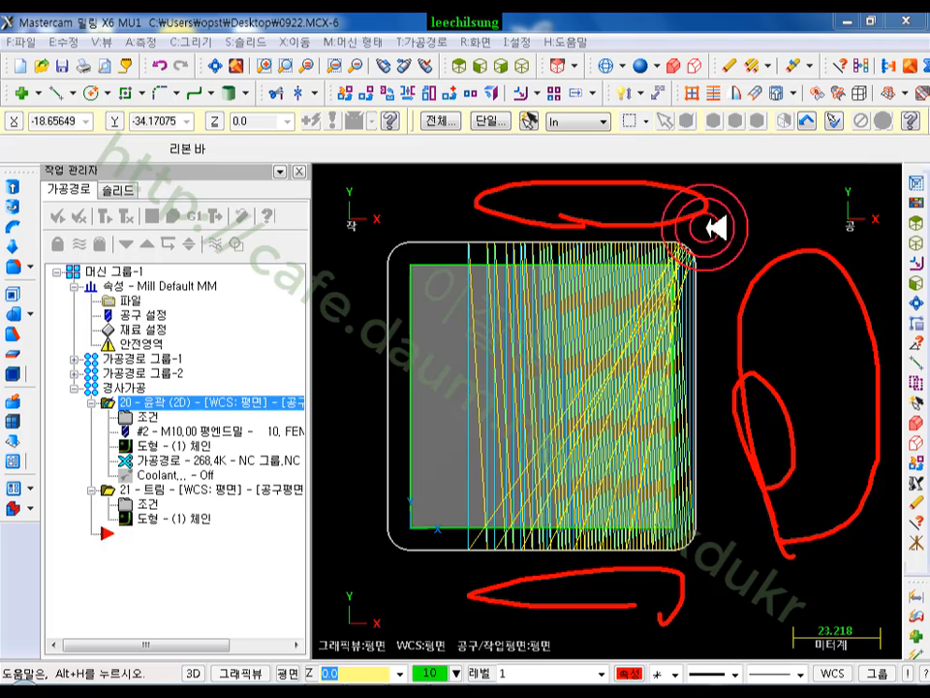
right_click(748, 187)
left_click(785, 381)
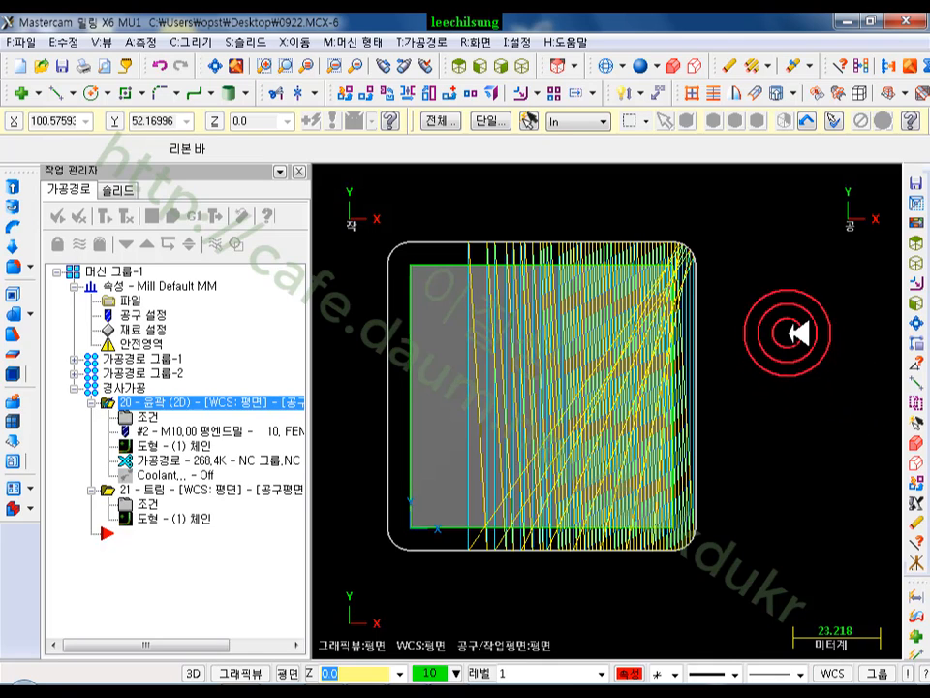
Step: Collapse operations 20 and 21 and inspect their toolpaths one after the other in isometric view
left_click(91, 402)
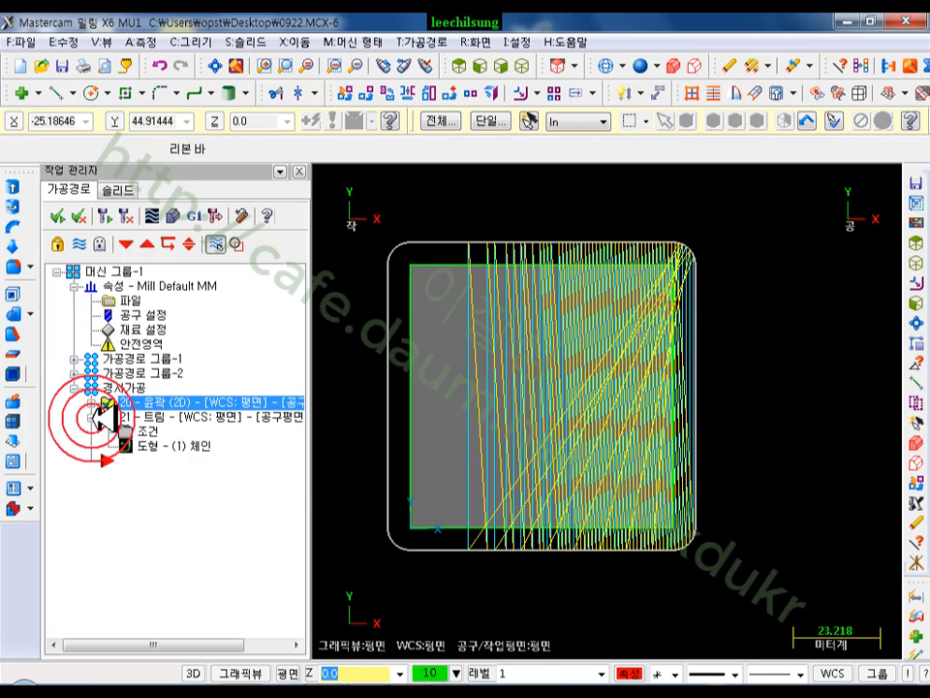
left_click(93, 416)
left_click(524, 65)
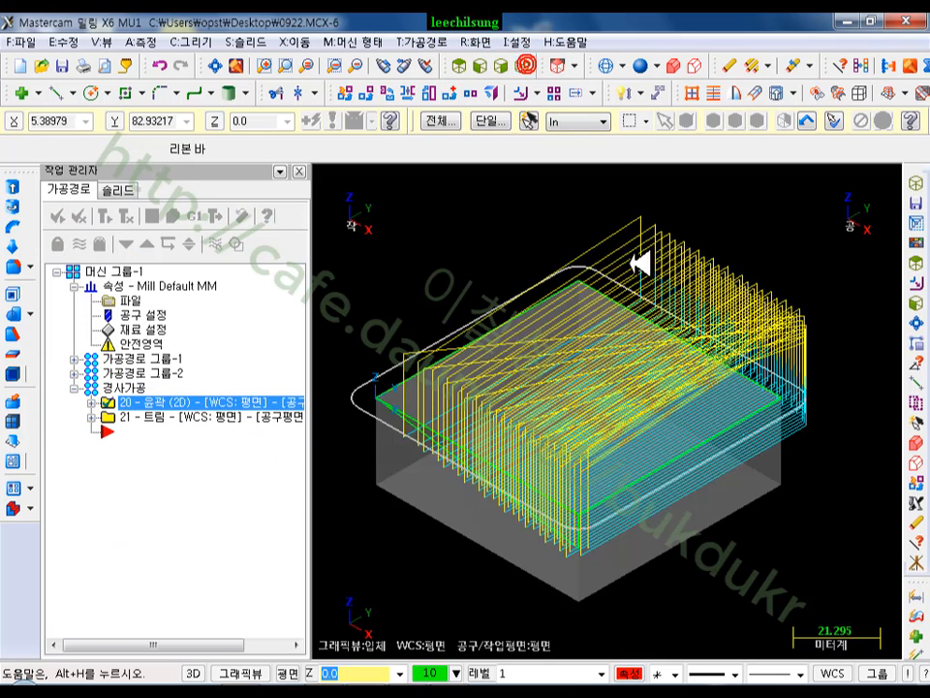
scroll(593, 318, "down", 3)
left_click(143, 416)
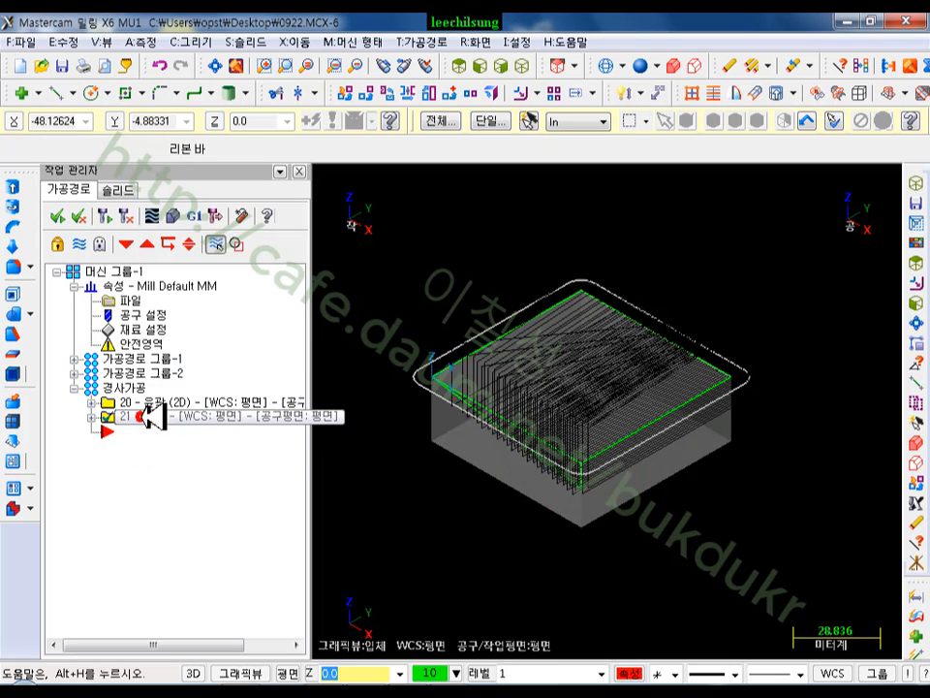
left_click(146, 402)
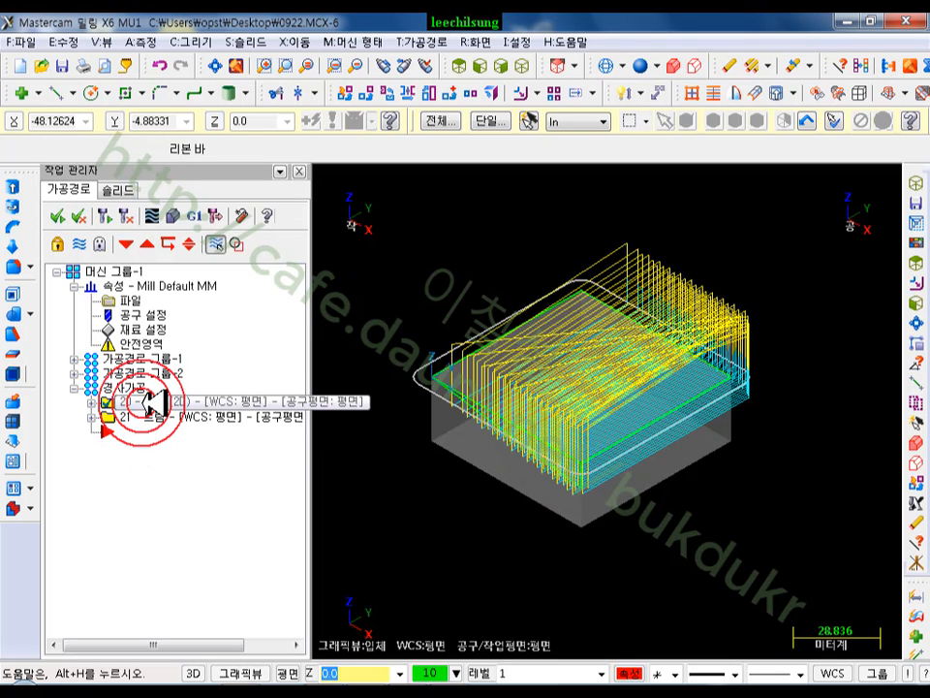
Step: Copy contour operation 20 to the position after trim operation 21
right_click_drag(152, 399, 137, 535)
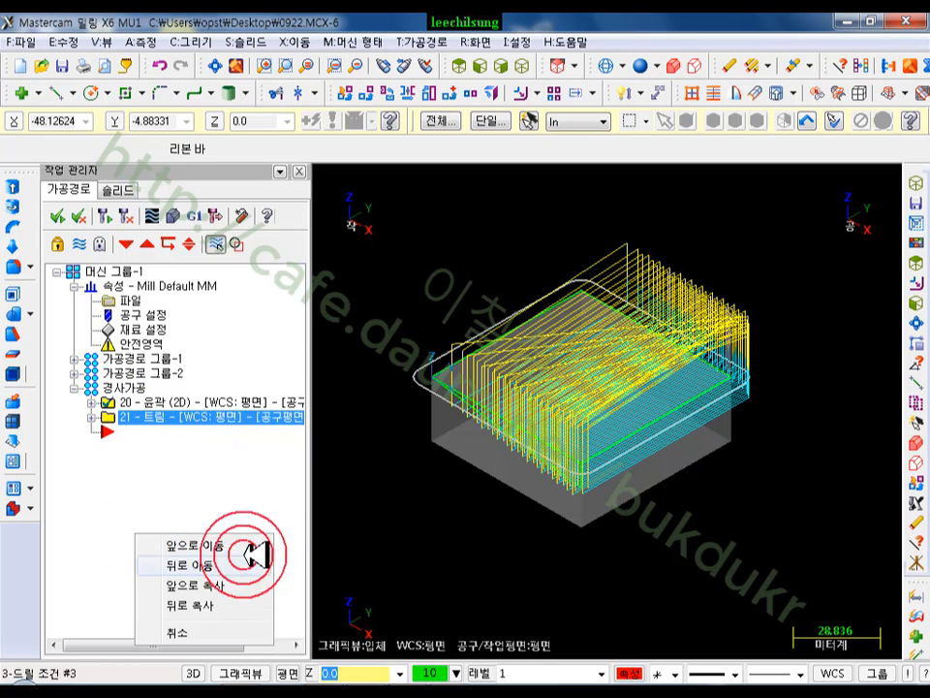
left_click(193, 603)
left_click(90, 388)
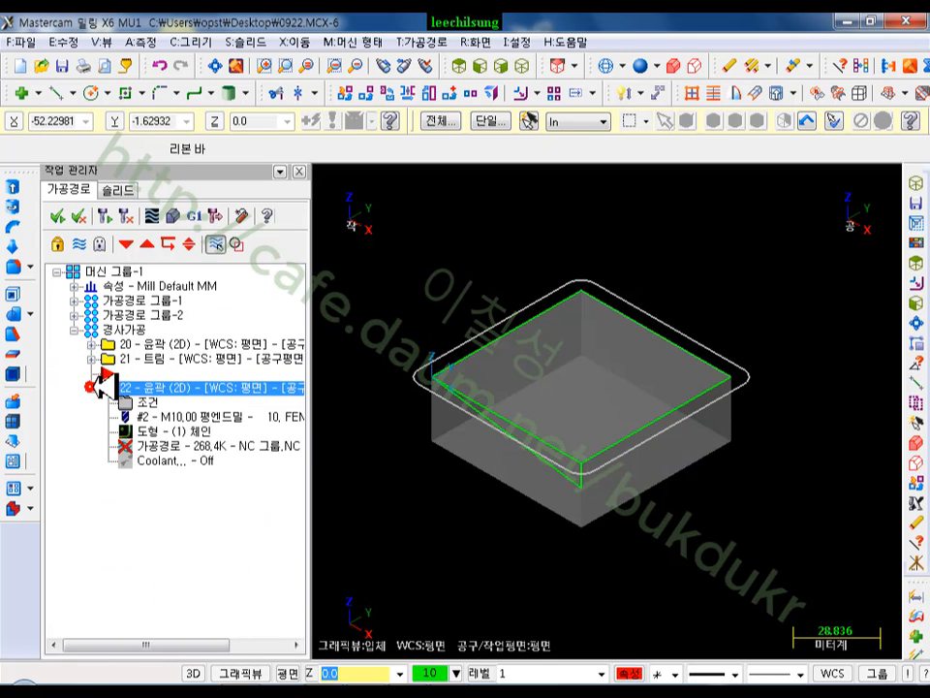
Step: In the parameters of the copied contour operation, select tool 4, the 6 mm ball endmill (6. BEM)
left_click(170, 399)
left_click(155, 124)
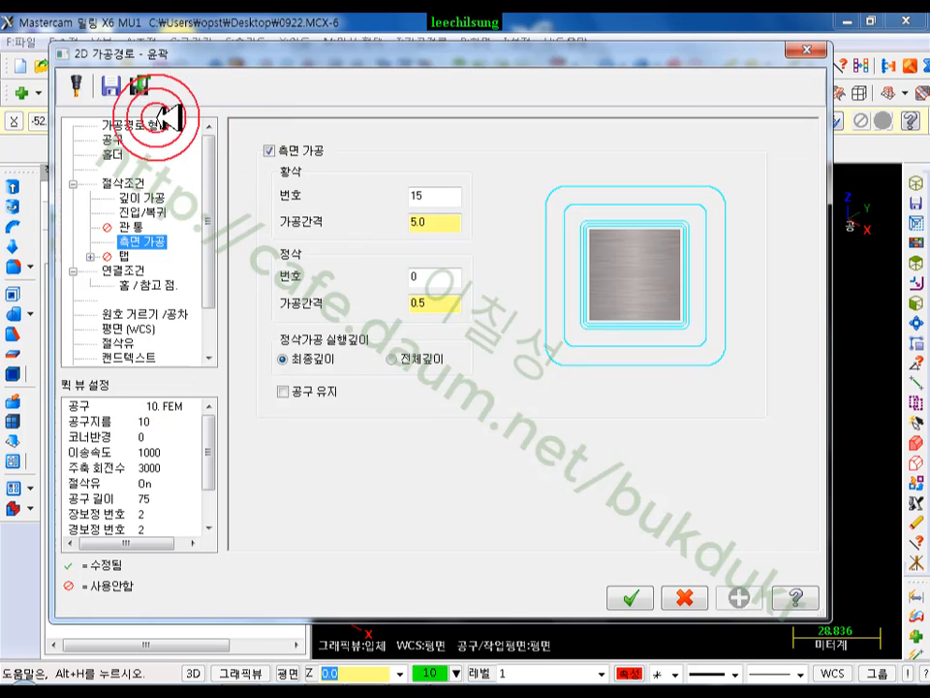
left_click(110, 141)
right_click(351, 305)
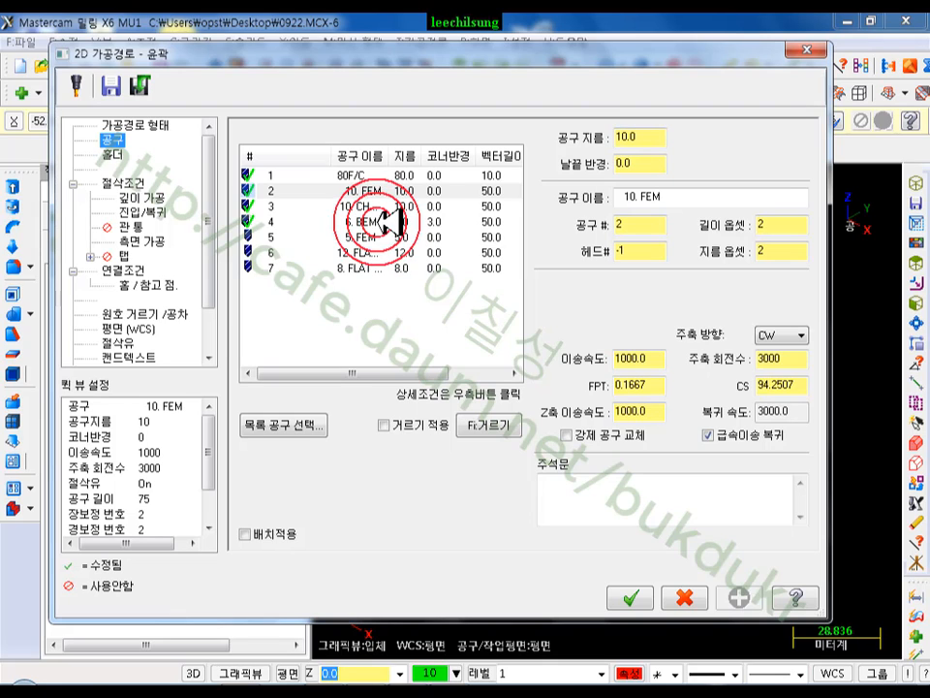
left_click(388, 222)
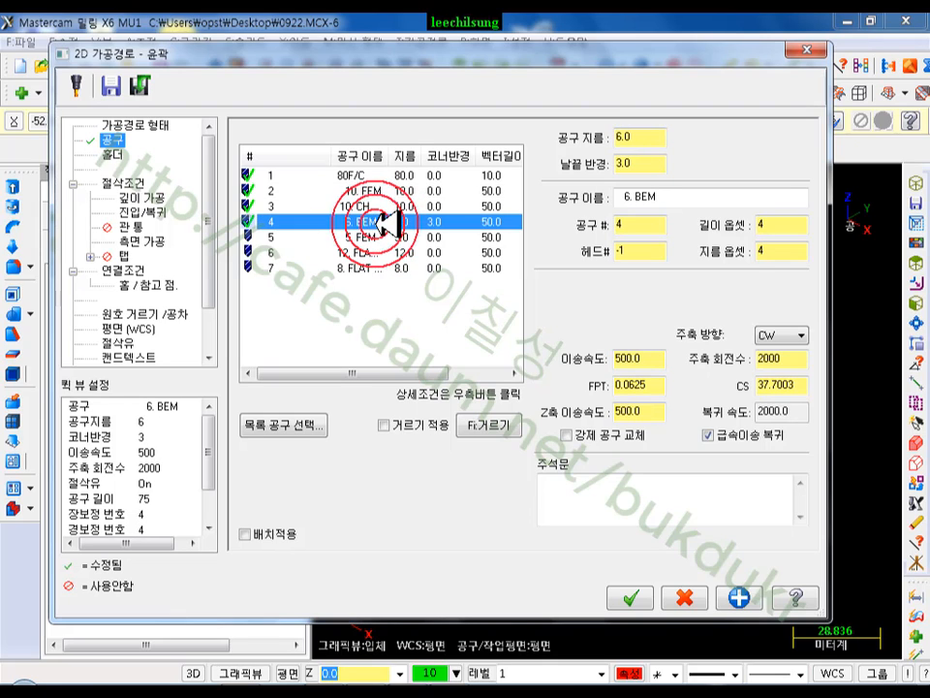
Step: Set the wall stock to leave to 0 and the maximum rough depth step to 0.2
left_click(143, 182)
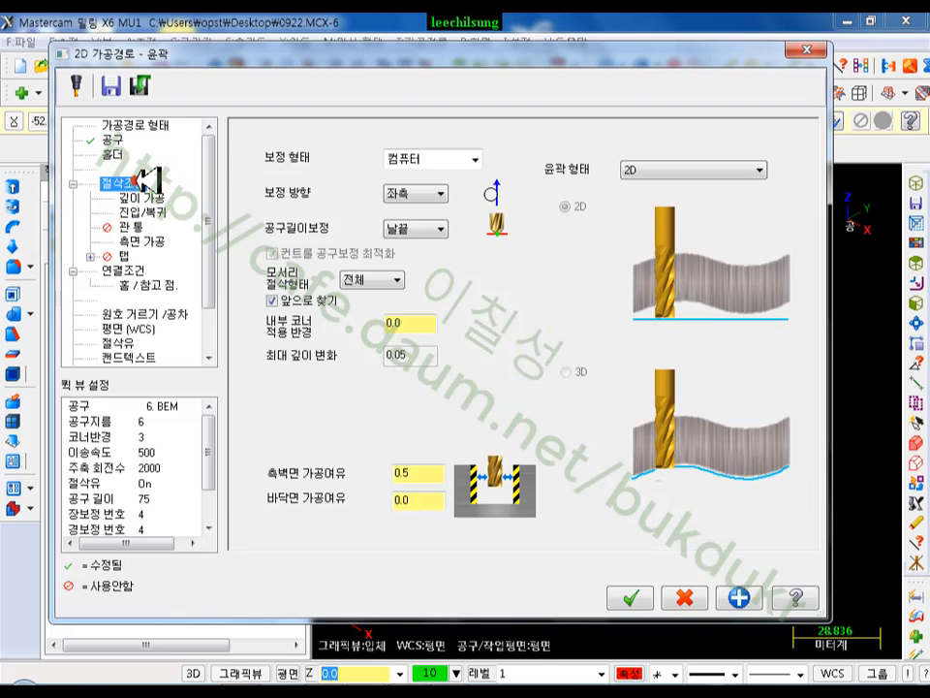
left_click(418, 472)
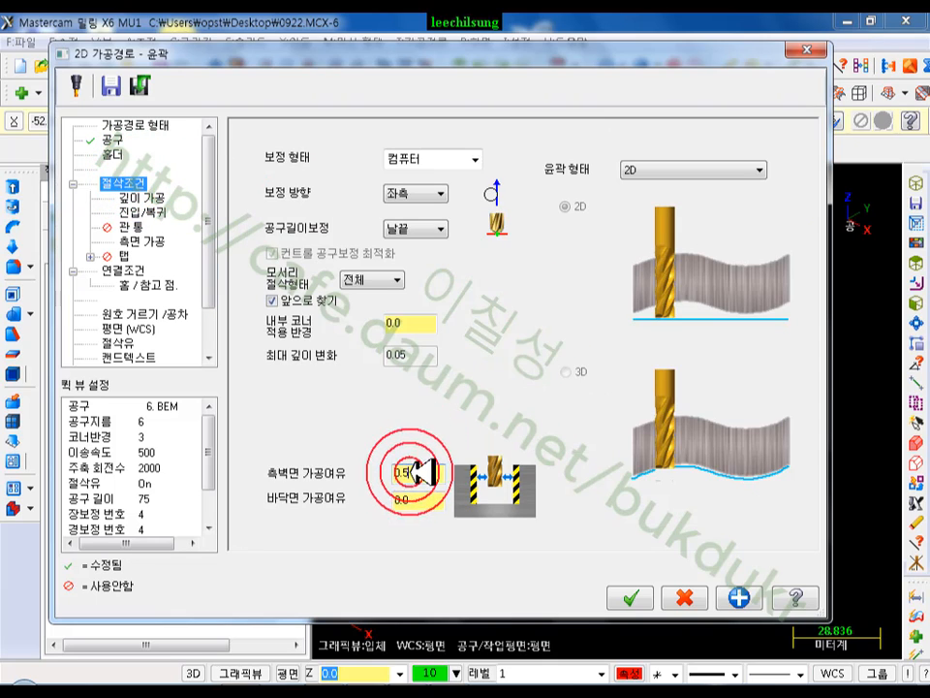
type("0")
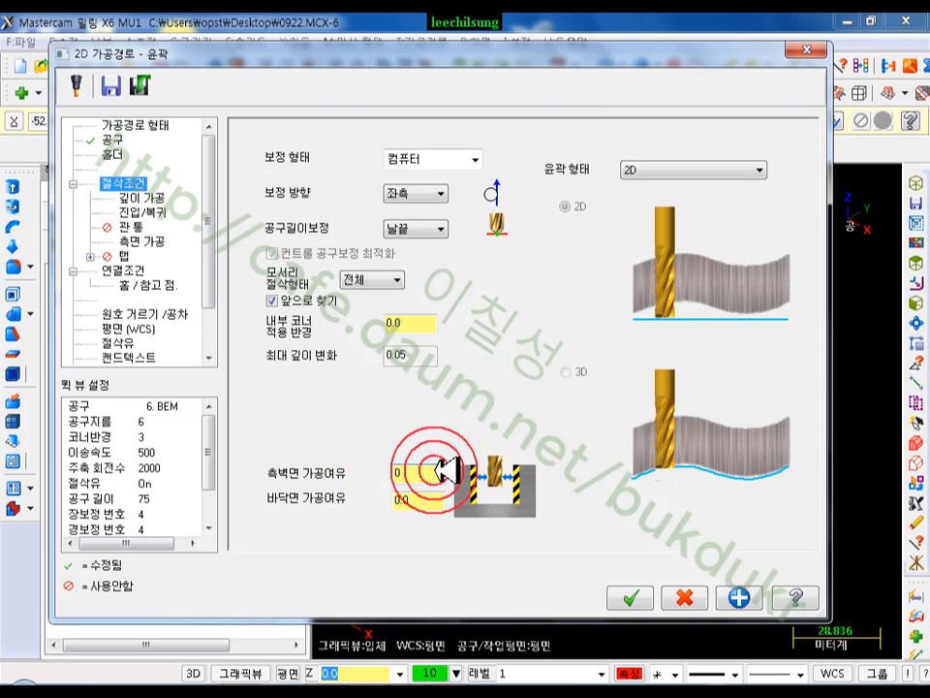
left_click(143, 197)
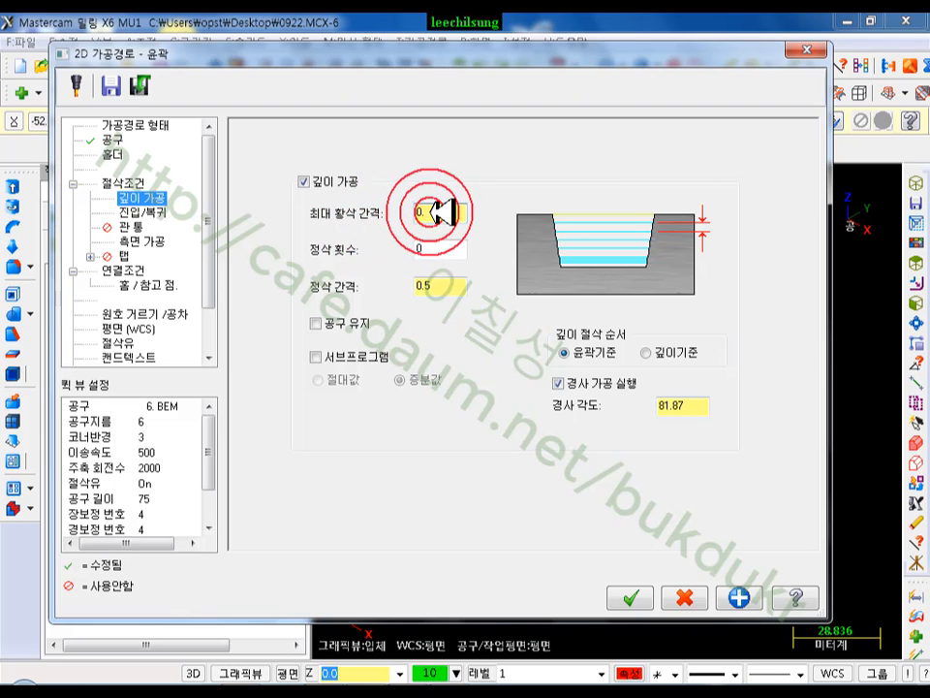
type("2")
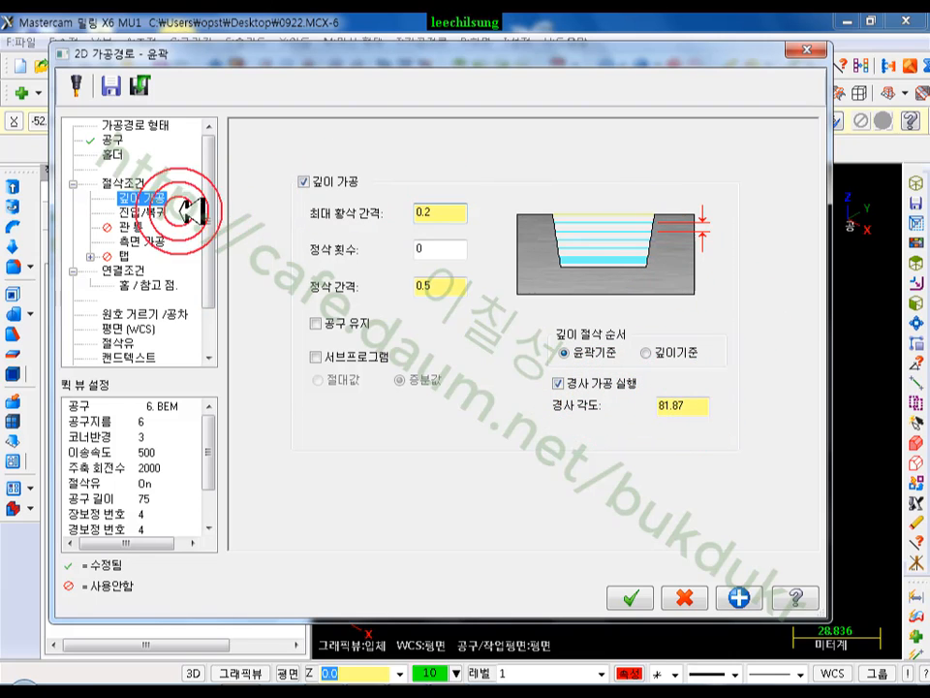
Step: Set the contour start extension length to 1.0 and copy the value to the contour end extension
left_click(160, 212)
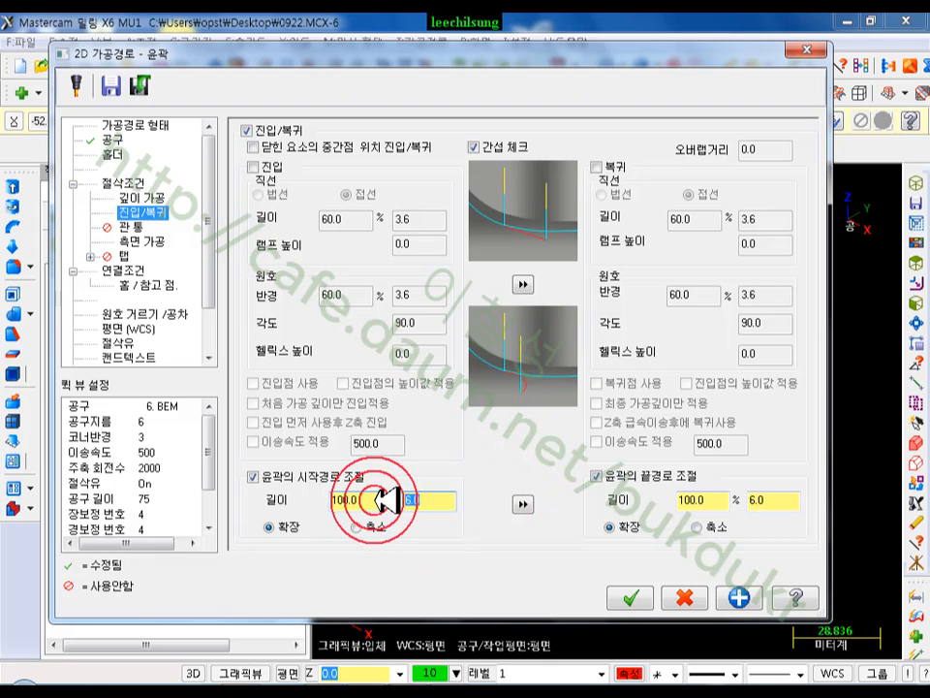
type("1")
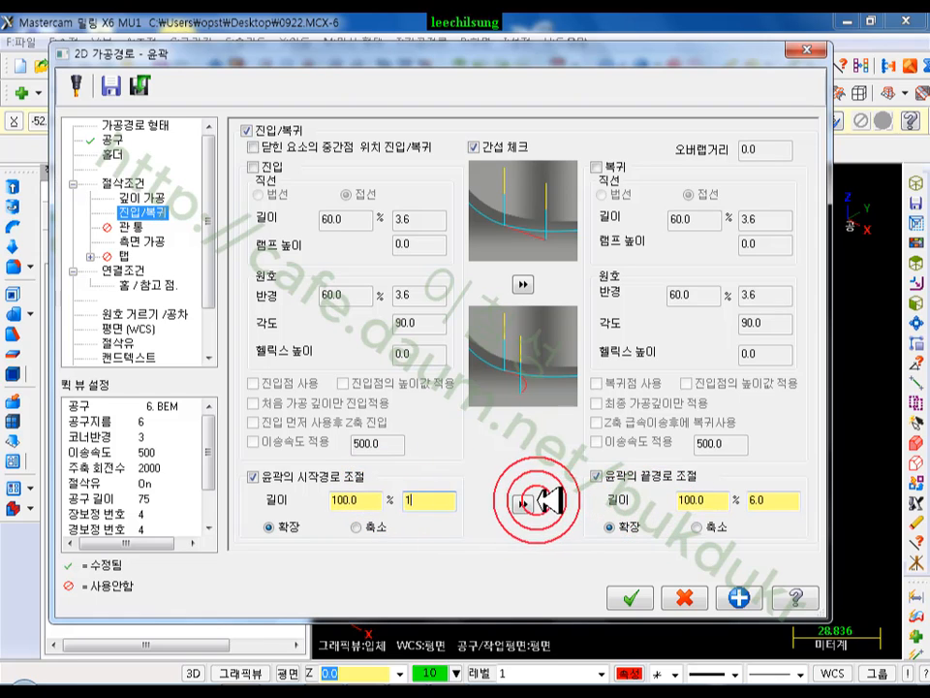
left_click(523, 504)
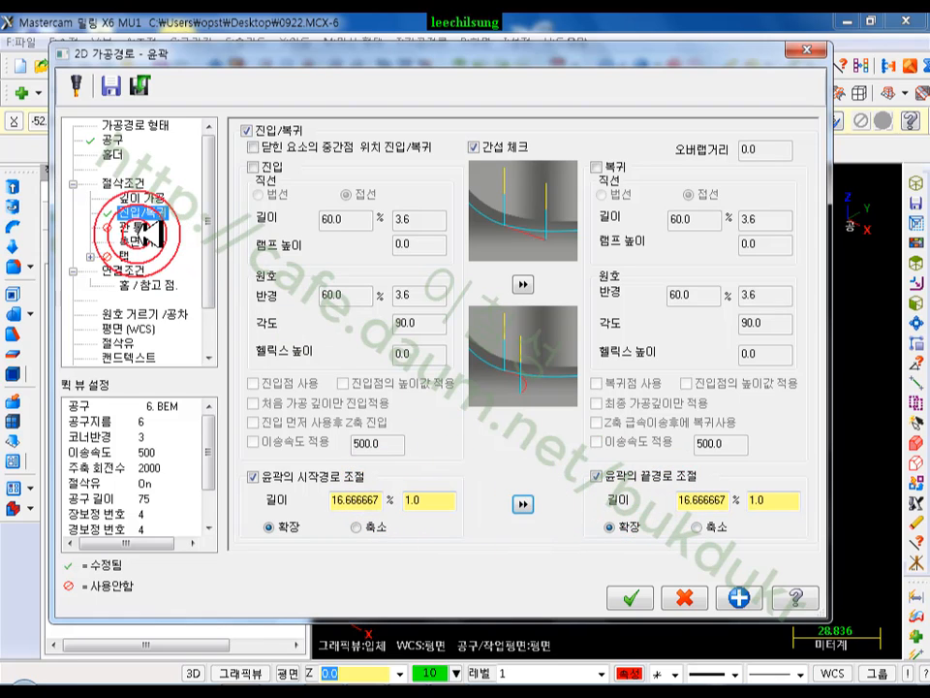
Step: Turn off the side multi-passes, set the absolute cut depth to -9.0 and accept the contour parameters
left_click(146, 242)
left_click(270, 150)
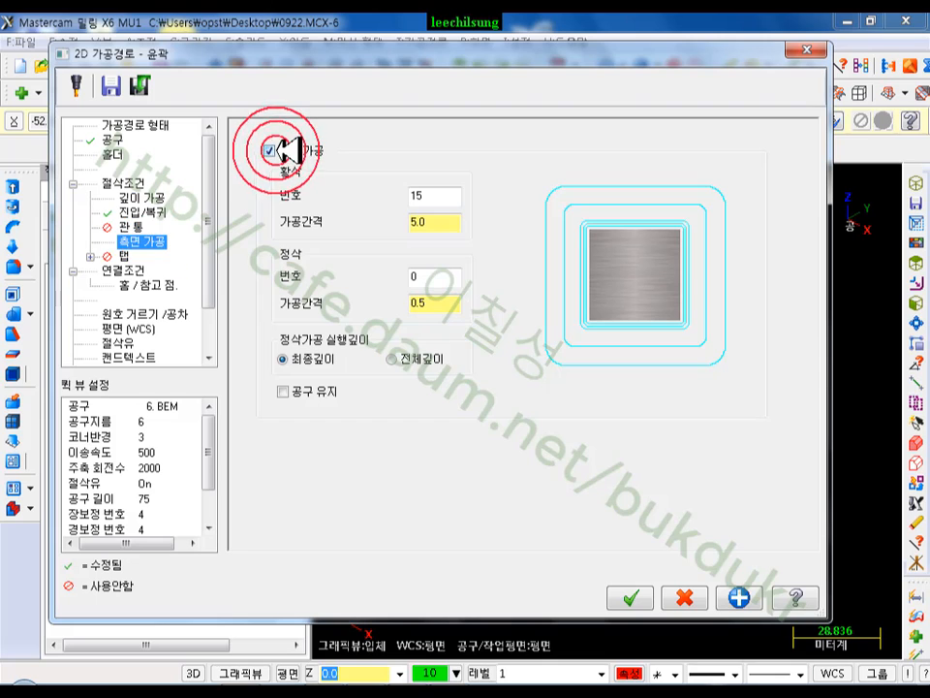
left_click(143, 266)
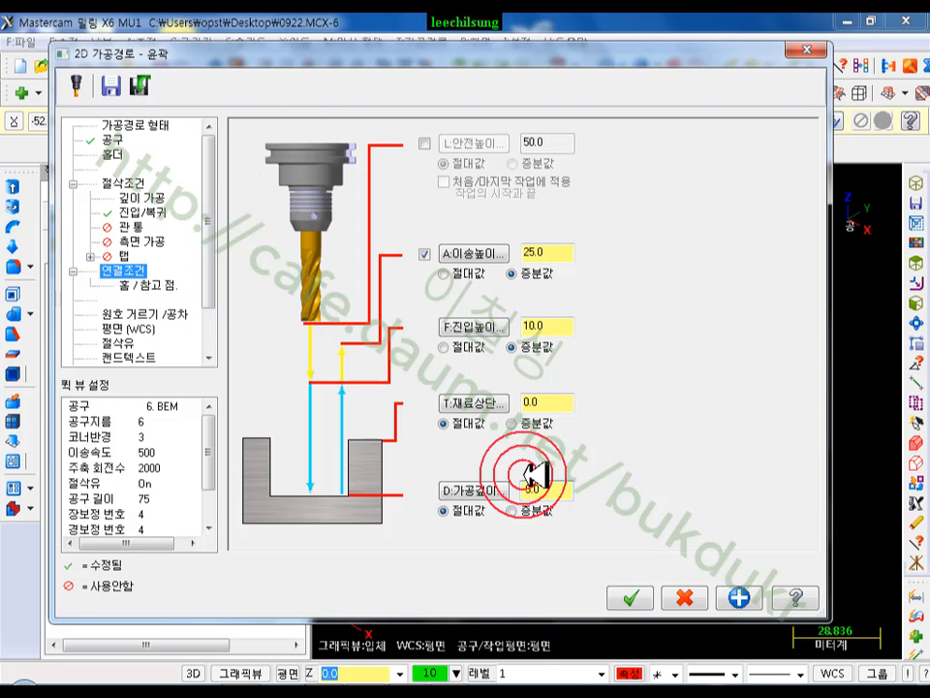
type("-9.0")
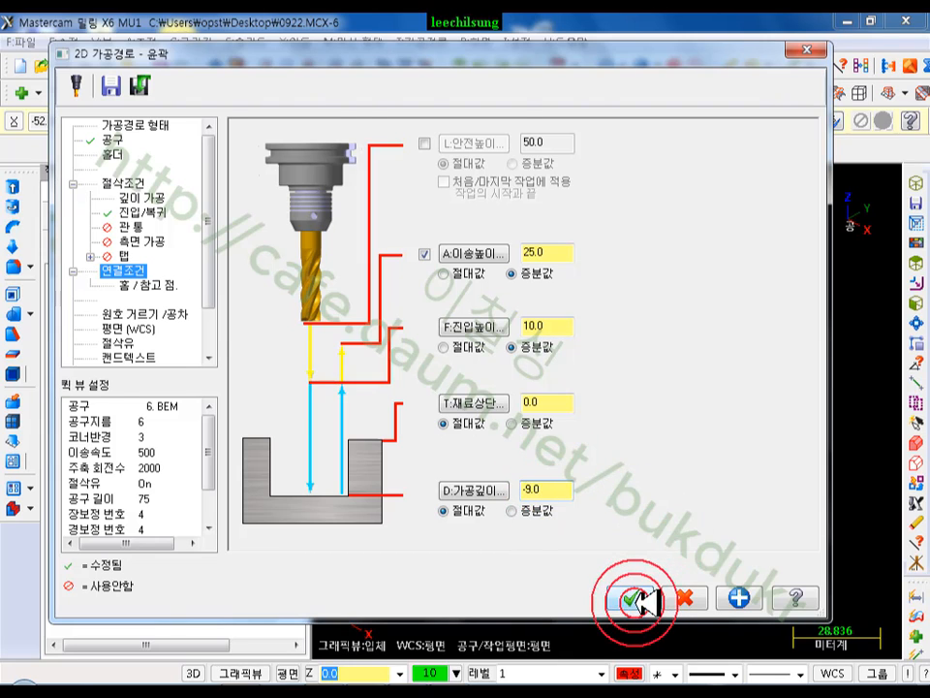
left_click(632, 599)
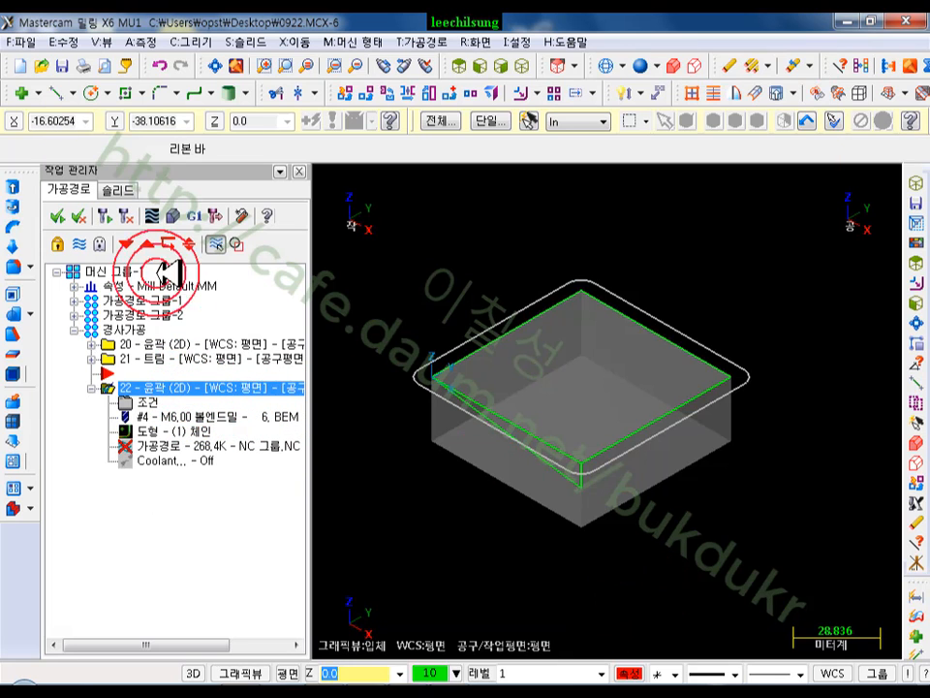
Step: Regenerate contour operation 22 and show its toolpath in the front view
left_click(109, 216)
scroll(489, 376, "up", 4)
scroll(499, 376, "down", 3)
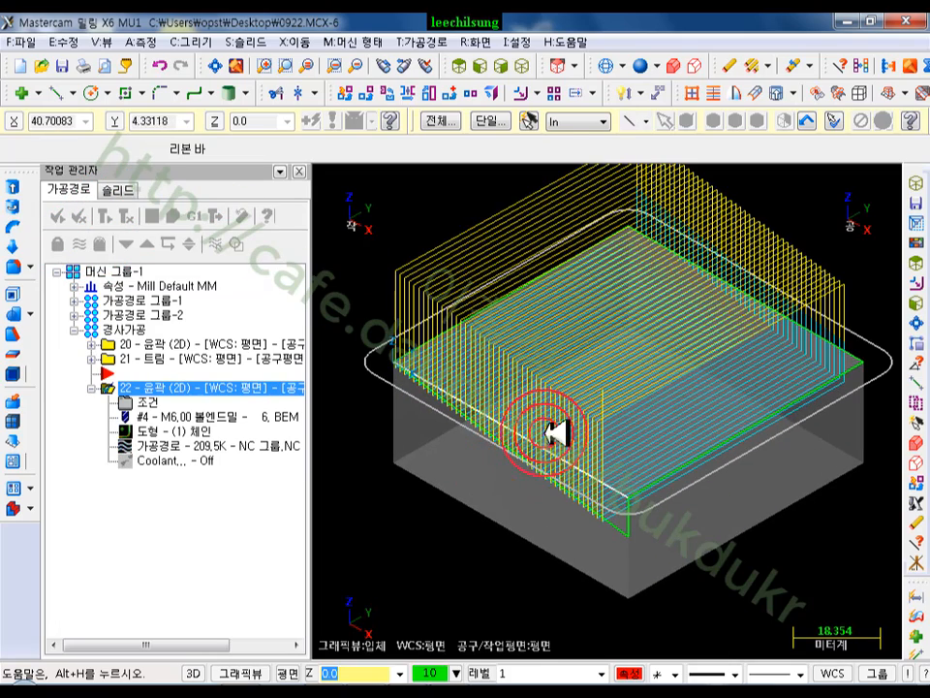
left_click(479, 66)
scroll(608, 357, "down", 1)
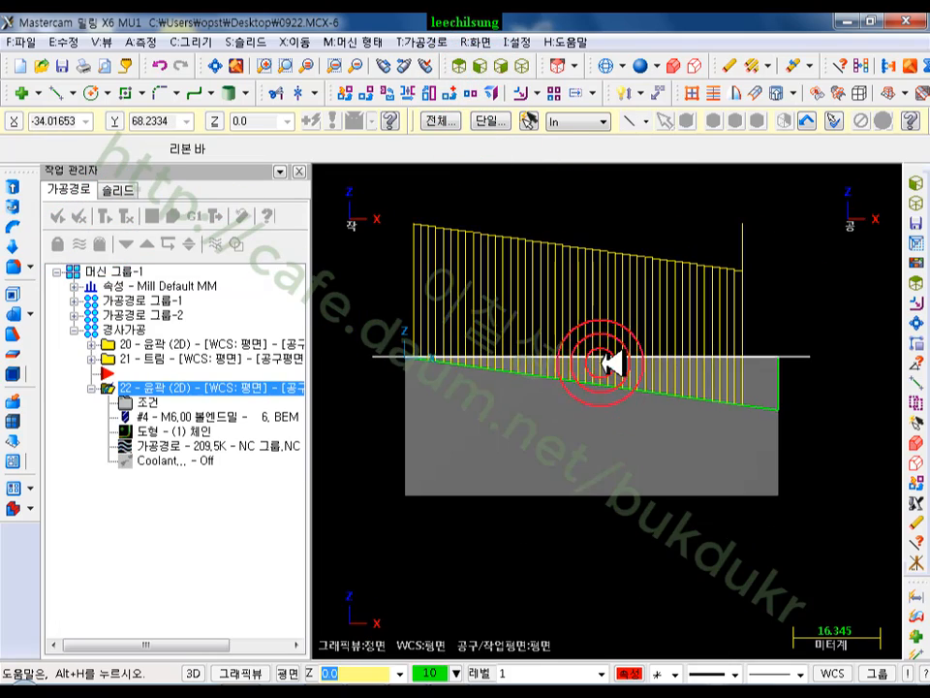
Step: Backplot operation 22 to its end and examine where the ball endmill meets the sloped line
left_click(192, 441)
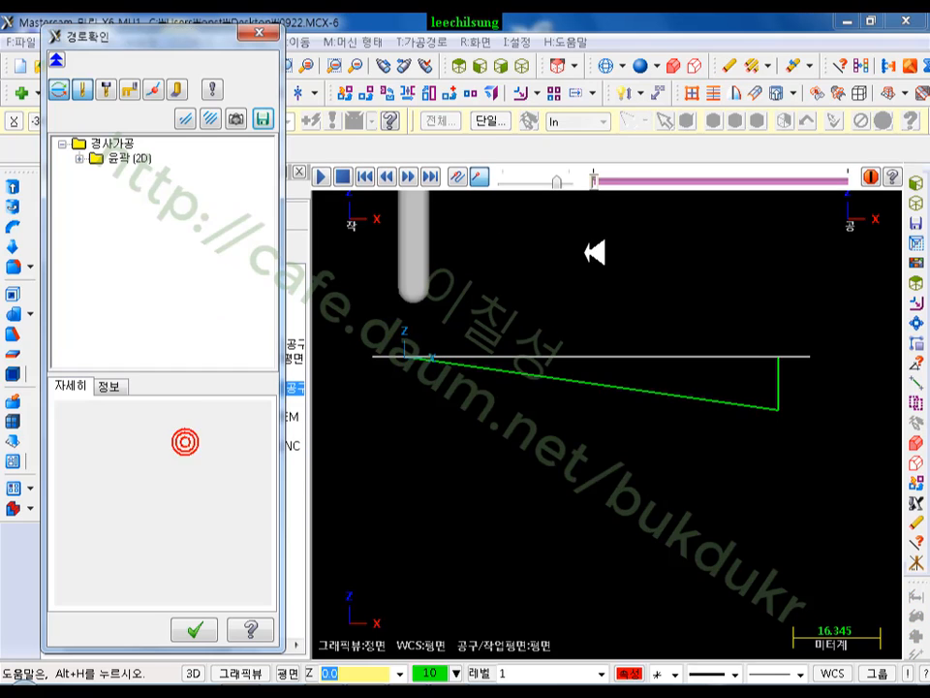
left_click(605, 184)
left_click_drag(606, 182, 826, 397)
scroll(826, 397, "up", 5)
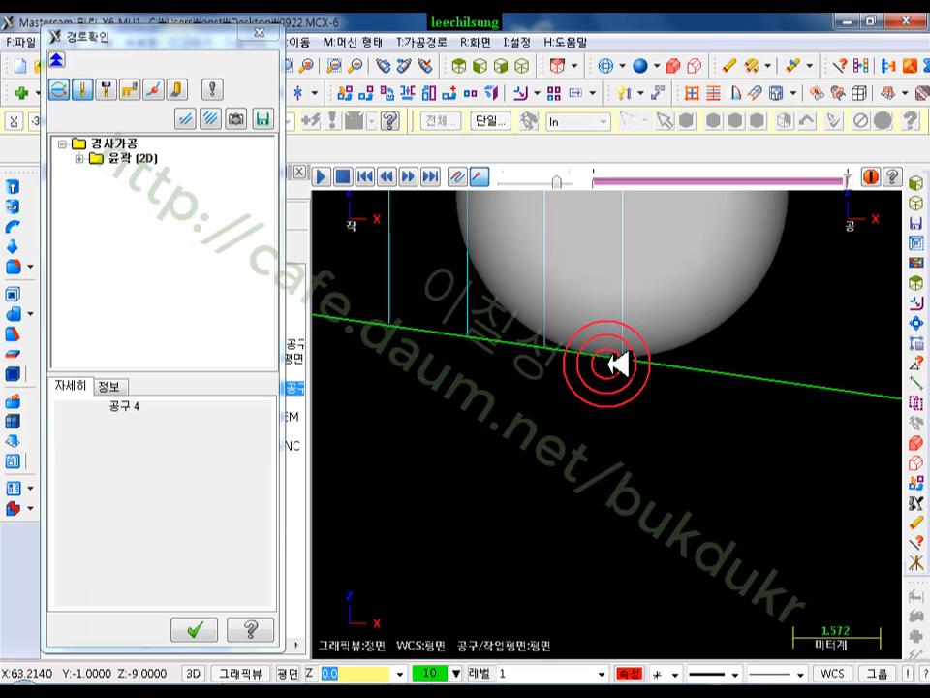
scroll(628, 366, "up", 2)
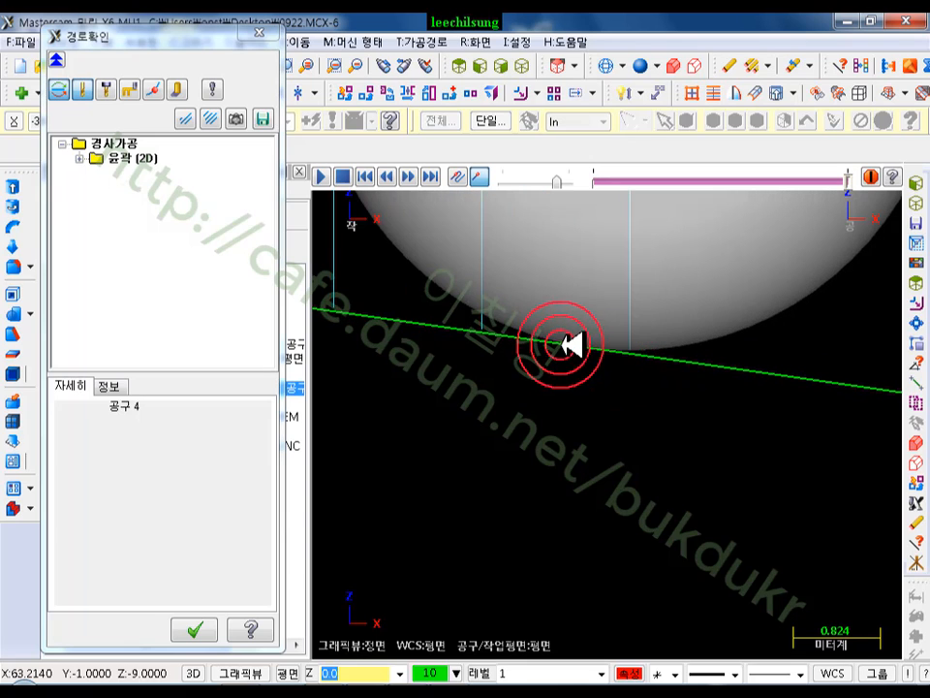
scroll(570, 346, "down", 5)
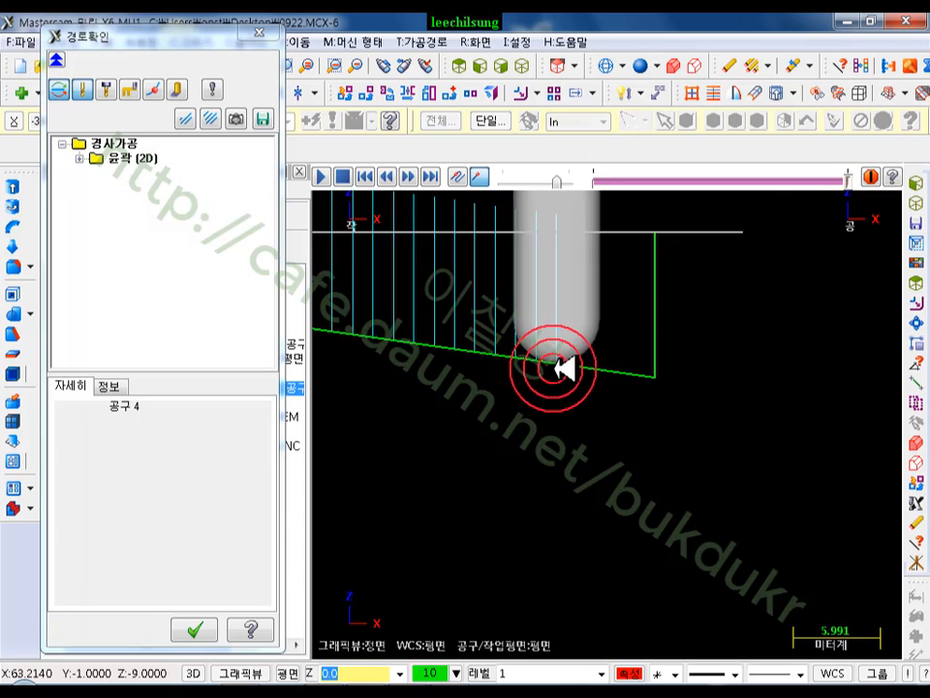
left_click(869, 179)
left_click(203, 400)
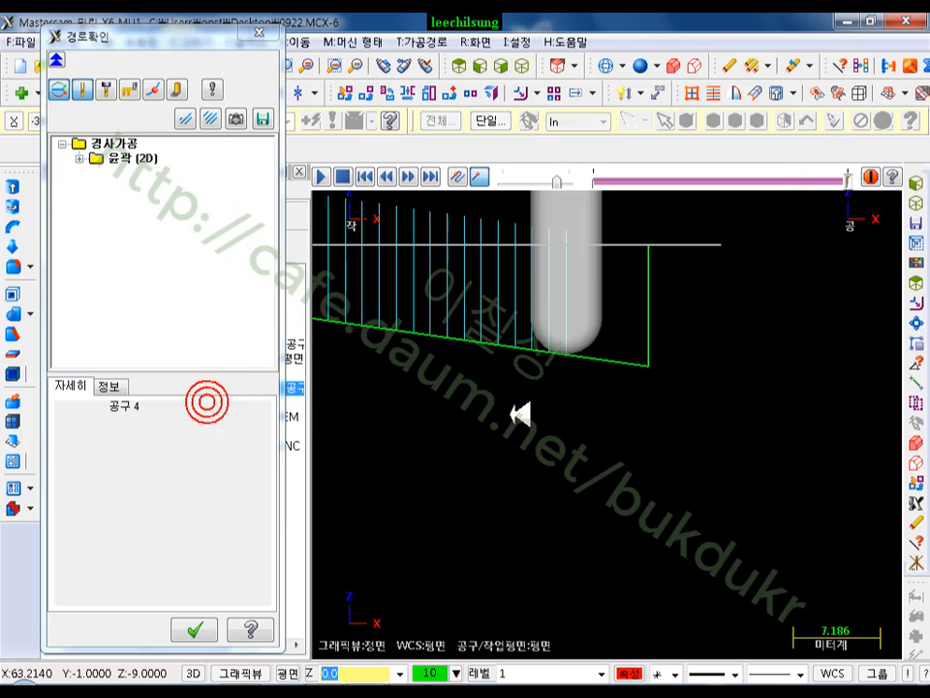
left_click(257, 30)
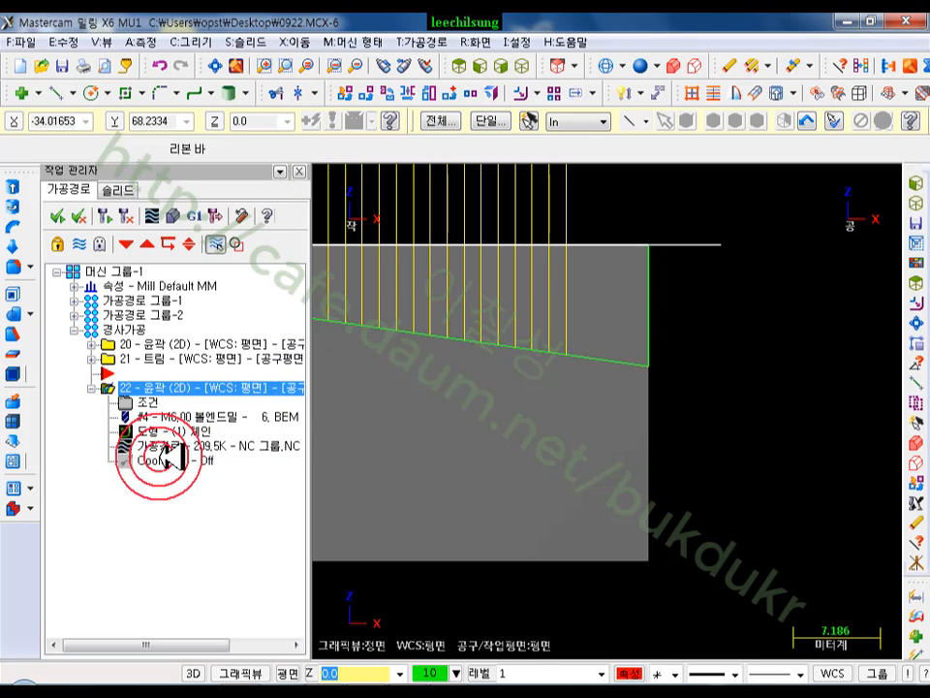
Step: Set the cut depth of operation 22 to -10 and regenerate its toolpath
left_click(145, 400)
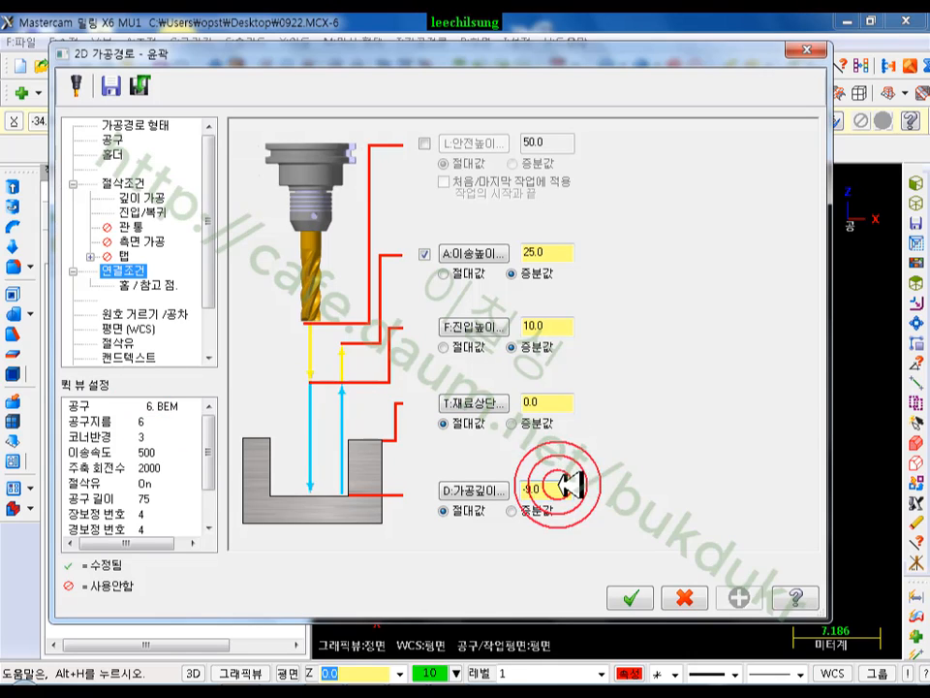
left_click(436, 504)
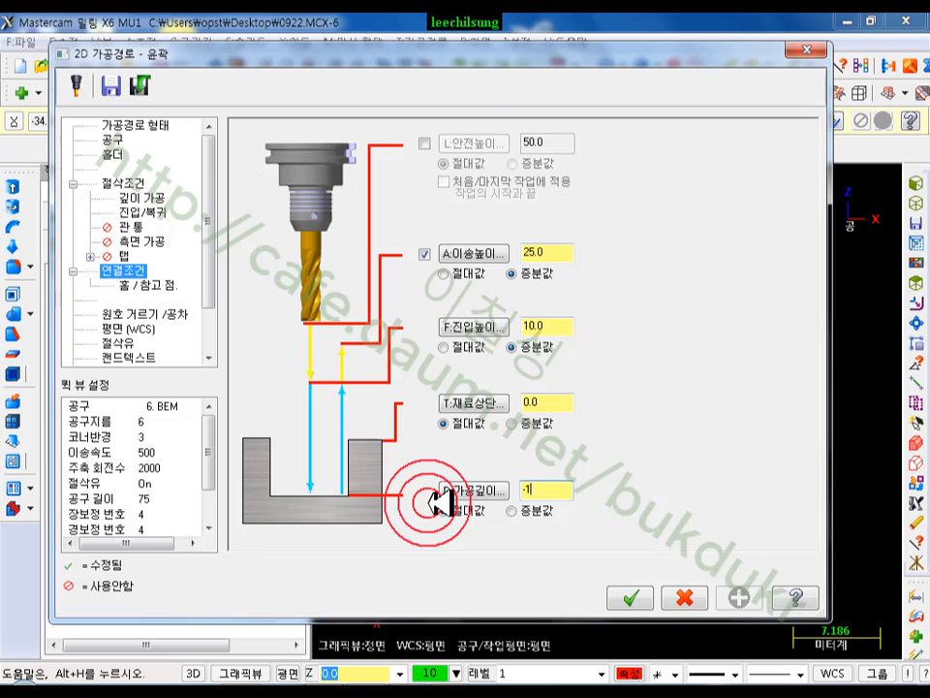
left_click(630, 598)
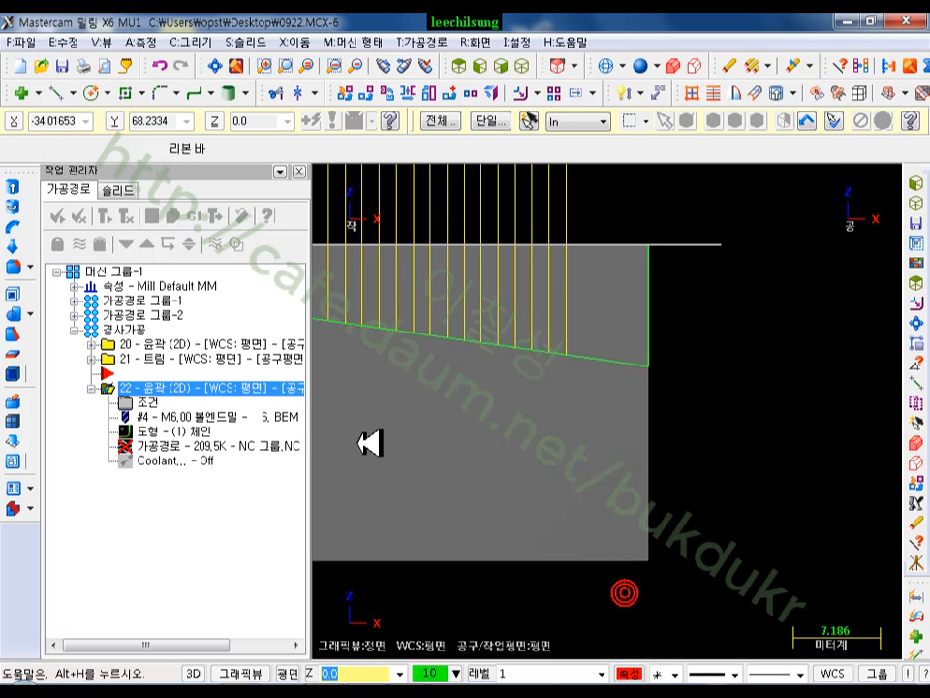
left_click(128, 215)
Step: Backplot the regenerated operation 22 and examine the ball tip at the lower corner of the slope
left_click(137, 450)
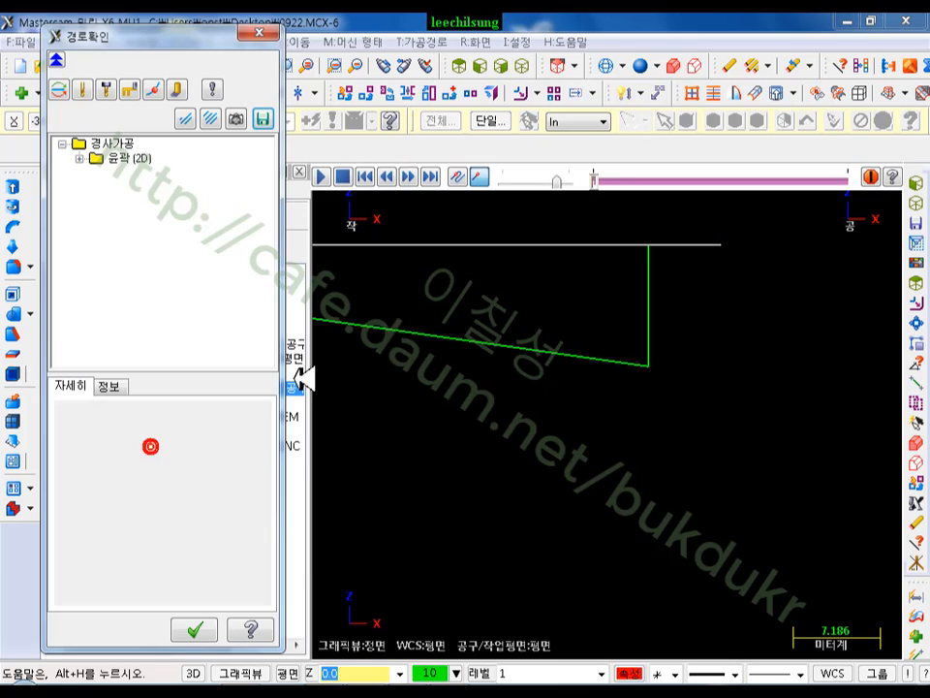
left_click(596, 184)
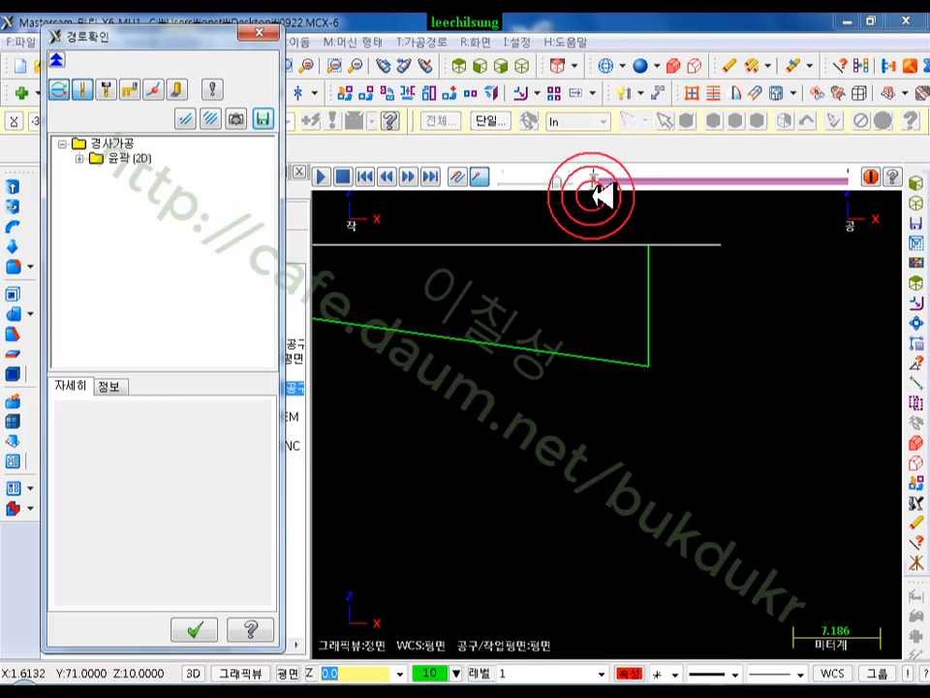
mouse_move(592, 184)
left_mouse_down()
mouse_move(781, 201)
mouse_move(835, 222)
mouse_move(822, 222)
left_mouse_up()
scroll(696, 349, "up", 15)
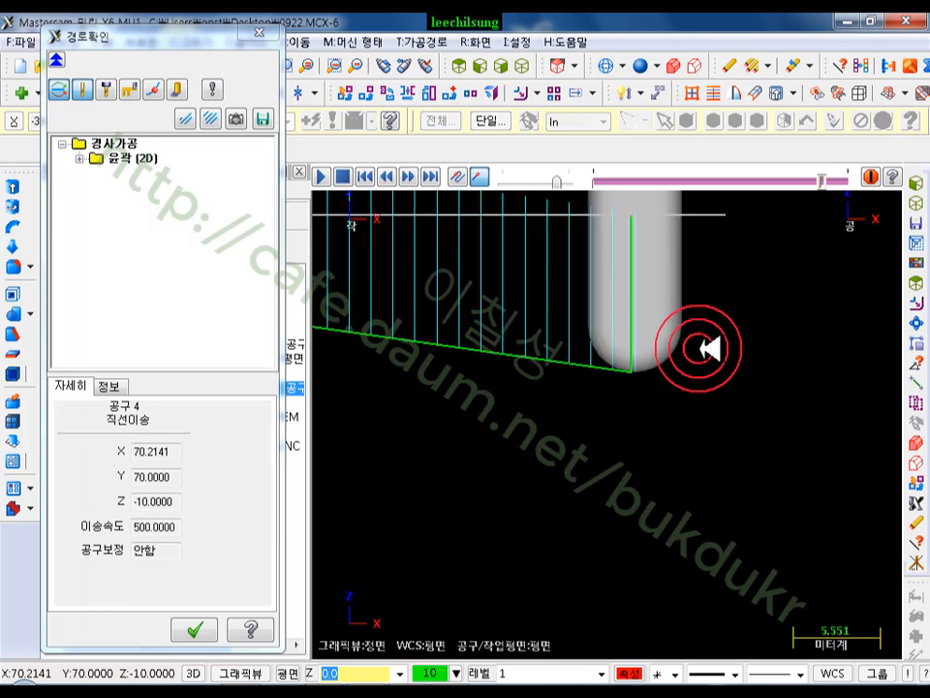
scroll(570, 406, "up", 10)
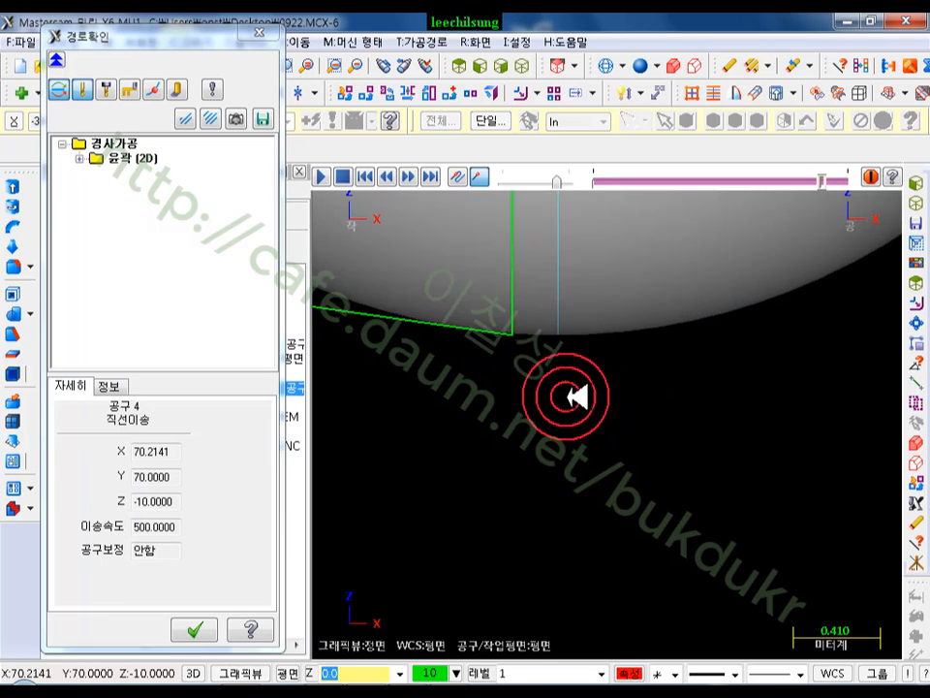
scroll(570, 312, "up", 5)
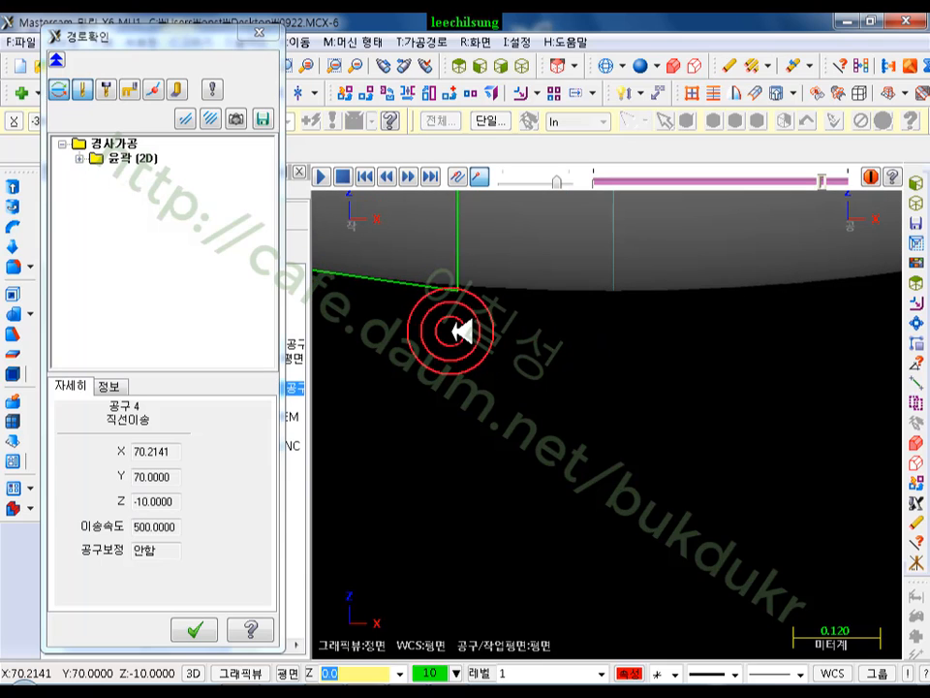
scroll(567, 296, "down", 20)
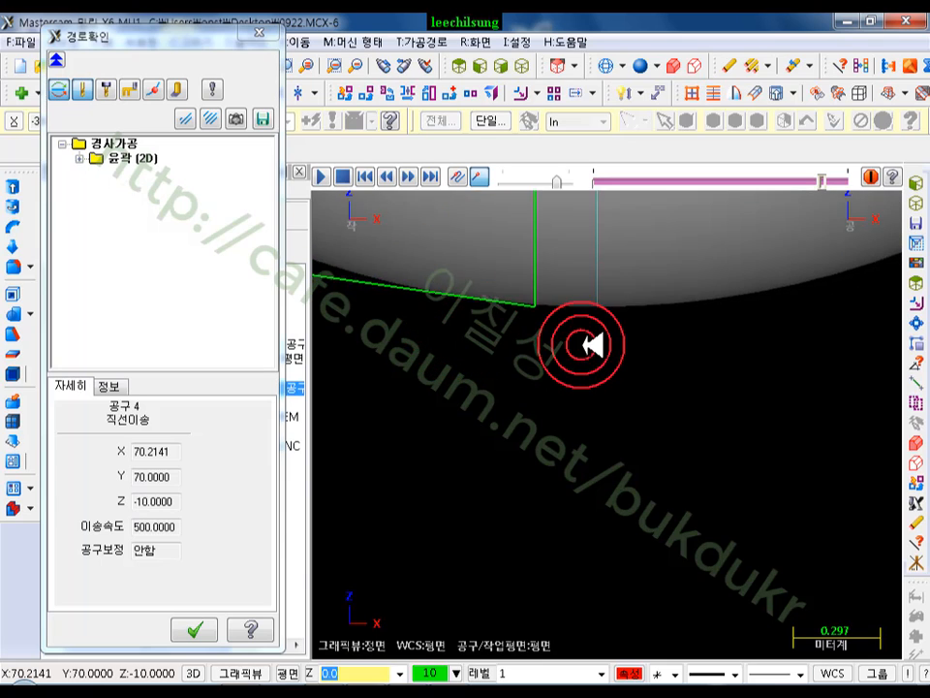
scroll(656, 422, "down", 2)
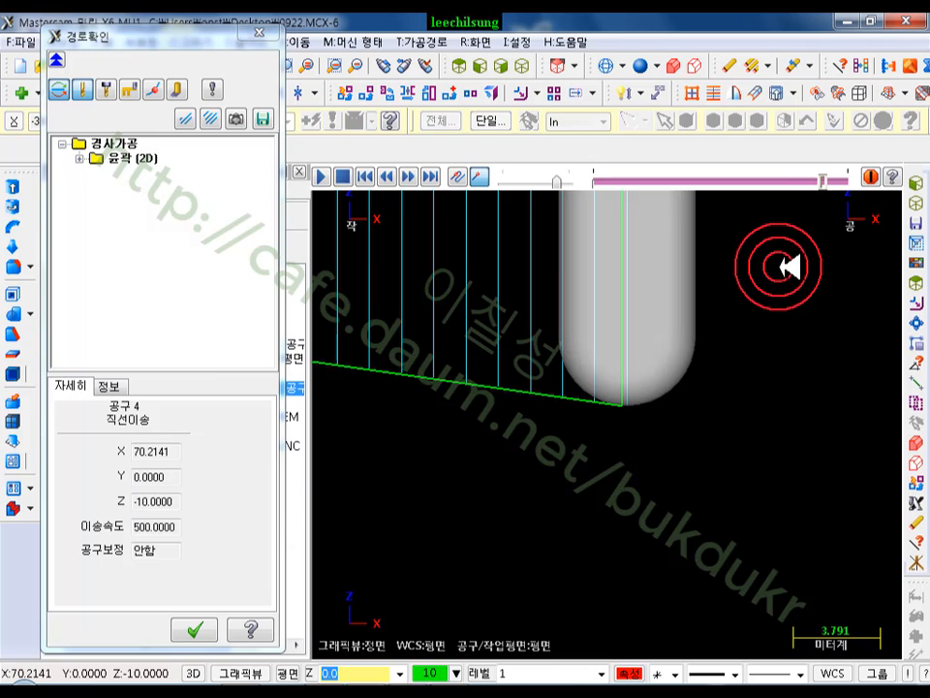
Step: Inspect the ball tip beyond the slope's lower end, close the backplot, and review operation 22's linking heights
scroll(659, 376, "up", 7)
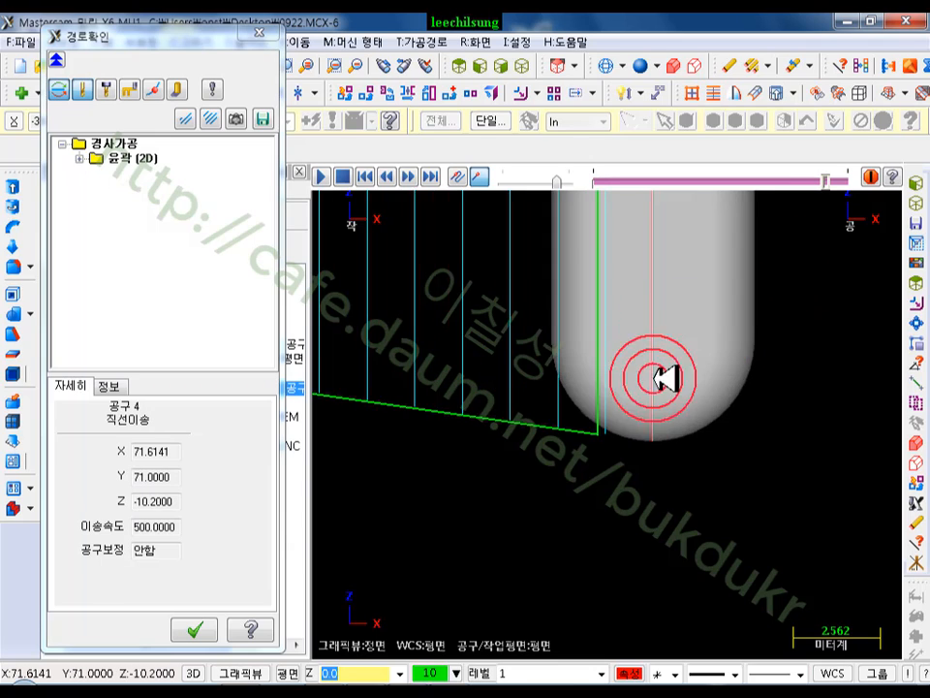
scroll(749, 403, "down", 5)
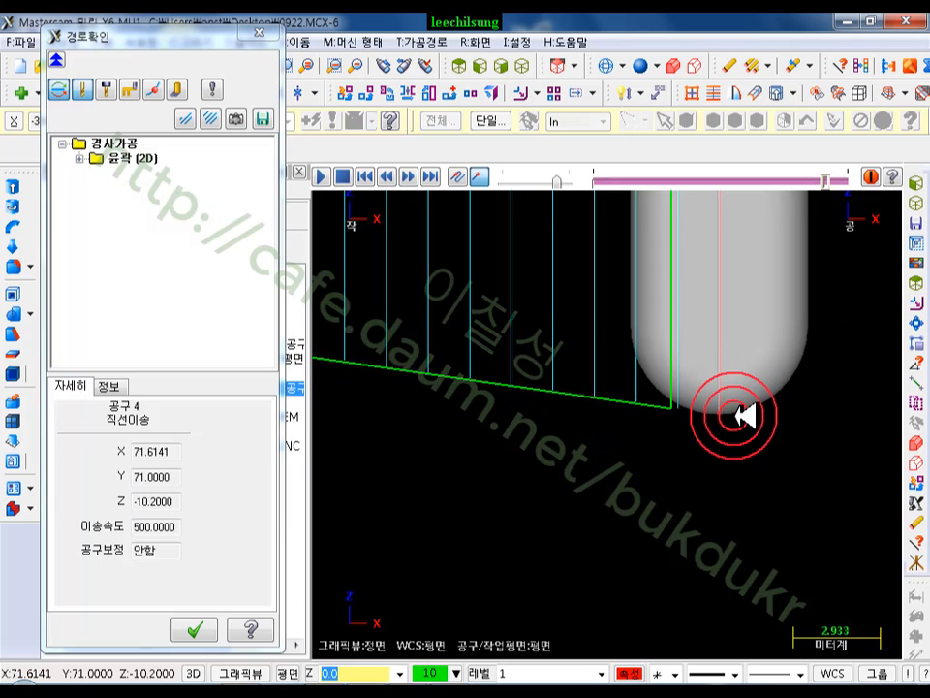
left_click(259, 32)
left_click(153, 398)
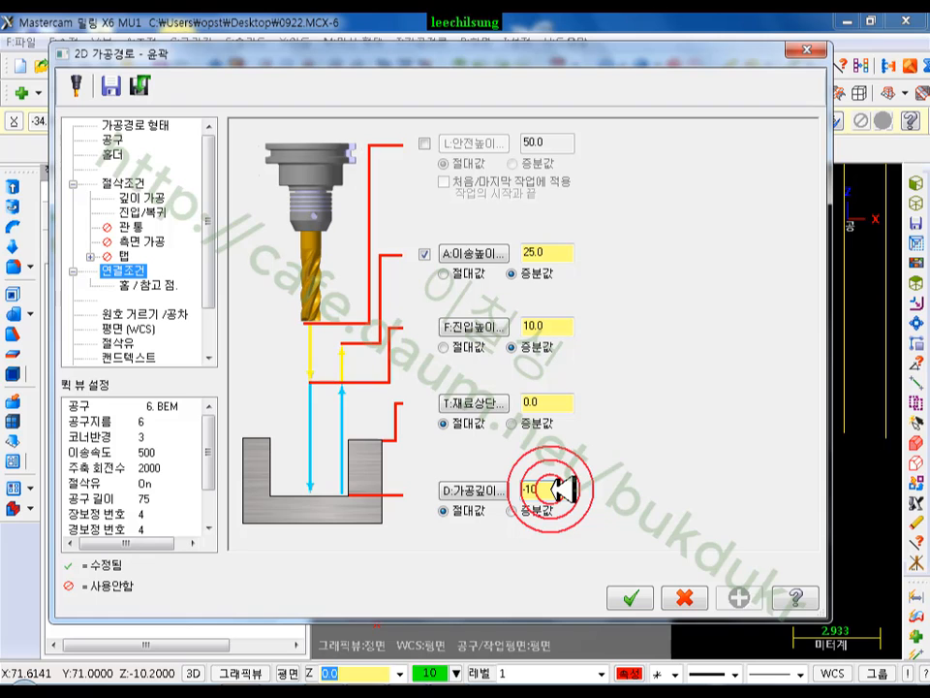
left_click(634, 598)
left_click(107, 215)
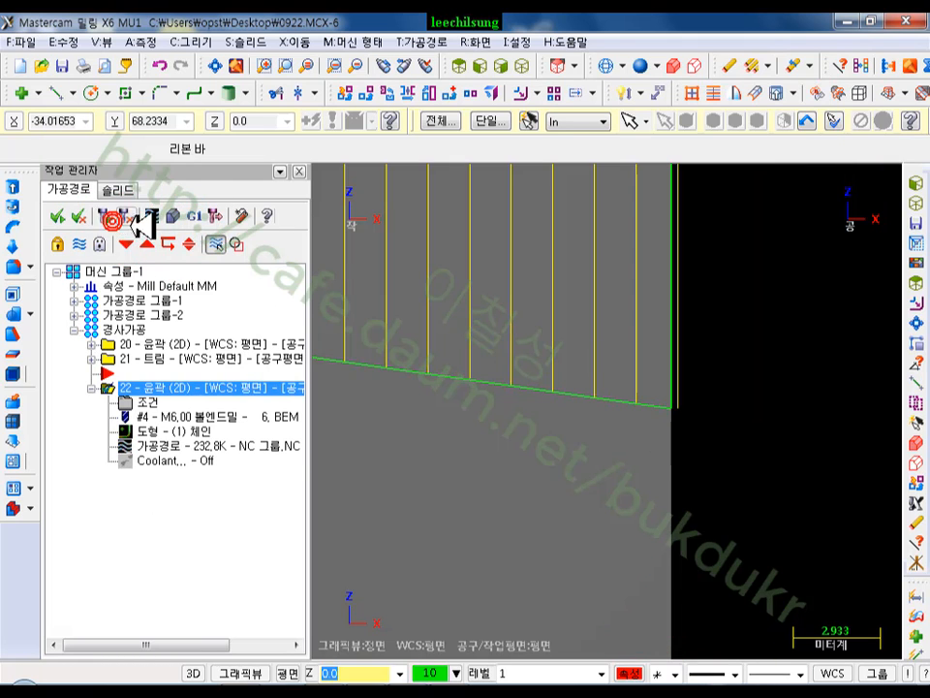
Step: Examine the retract moves of operation 22's toolpath in the front and isometric views
scroll(741, 456, "down", 5)
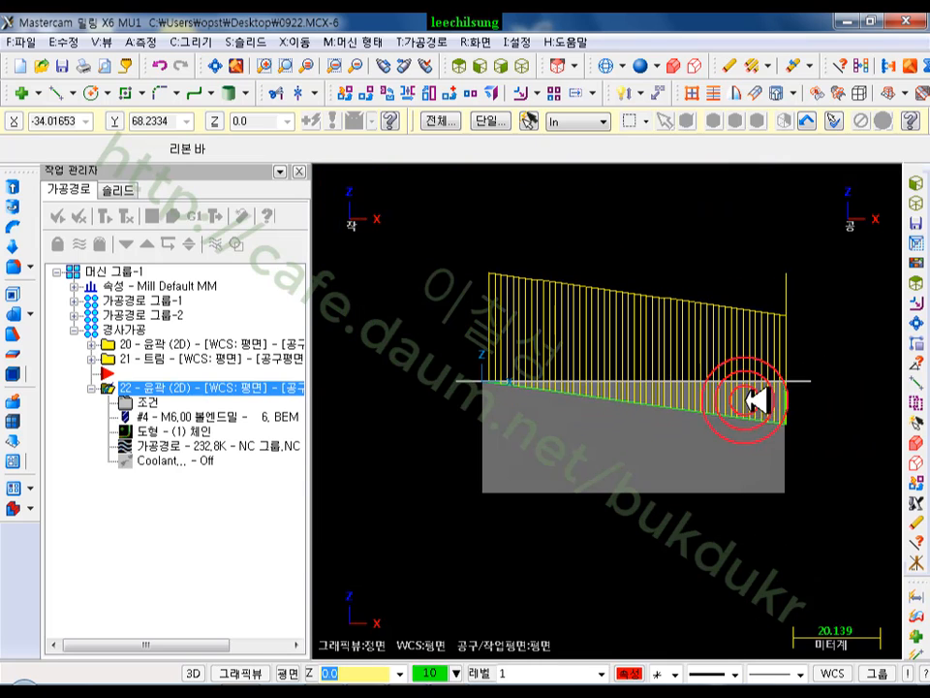
scroll(796, 394, "up", 3)
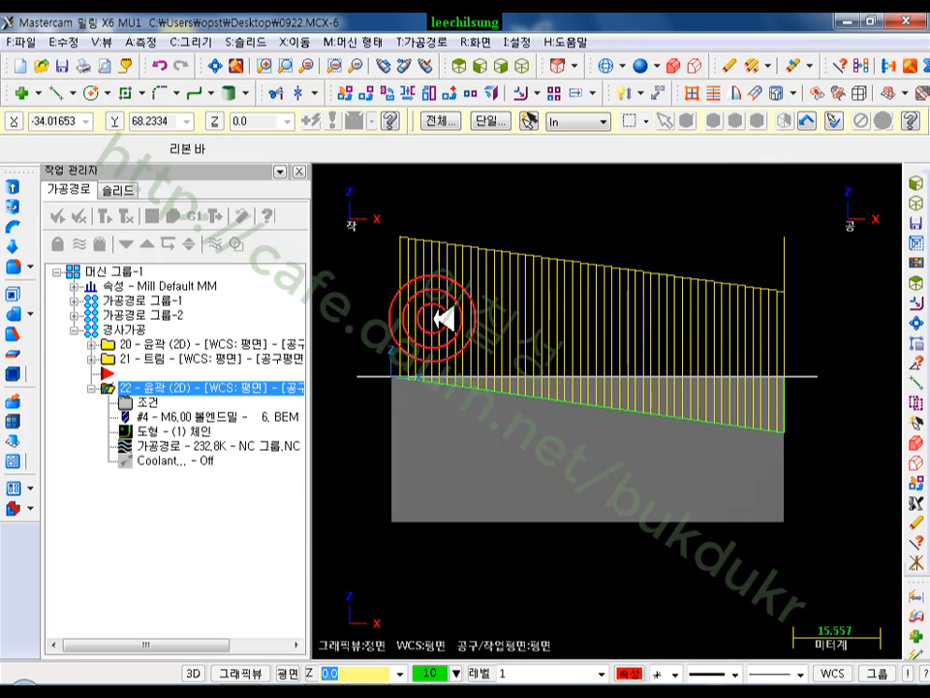
left_click(521, 66)
left_click(462, 474)
left_click(608, 426)
left_click(643, 520)
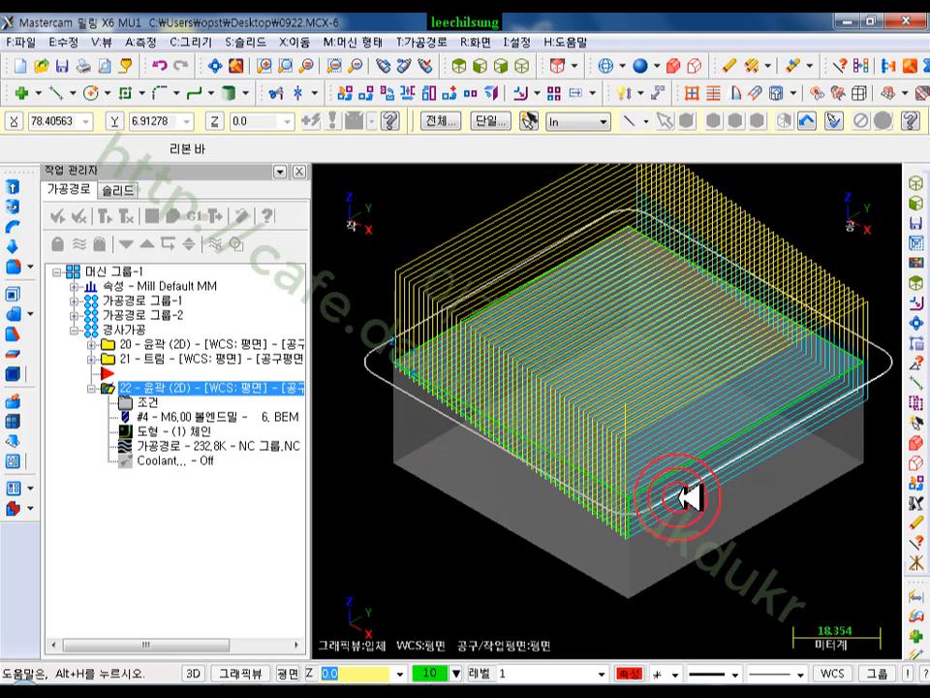
middle_click_drag(534, 460, 634, 384)
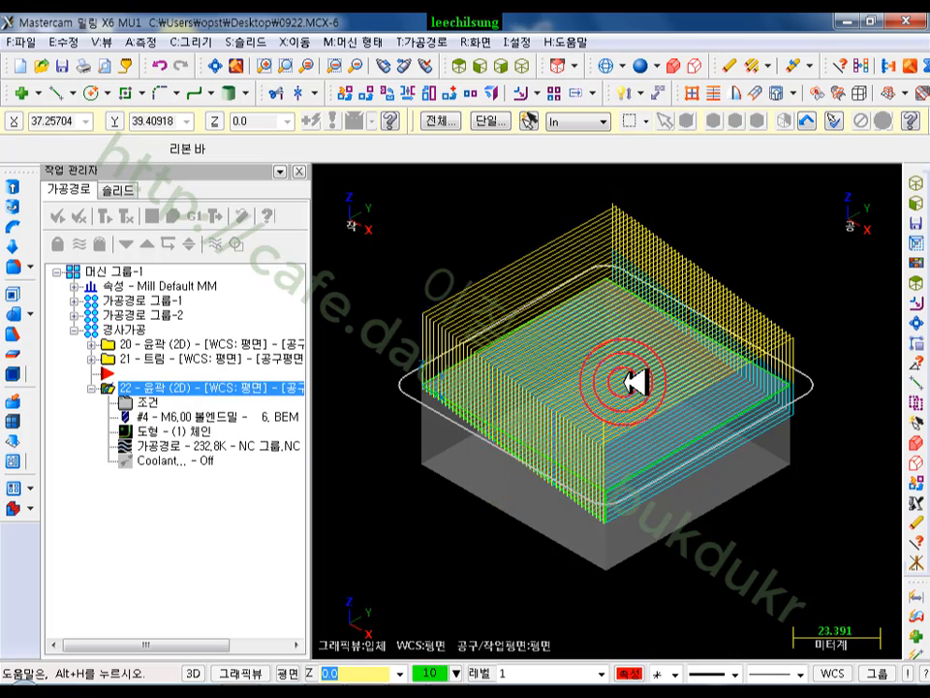
Step: Set operation 22's stock top to incremental, feed height to 3 and retract height to 5, and regenerate its toolpath
left_click(136, 402)
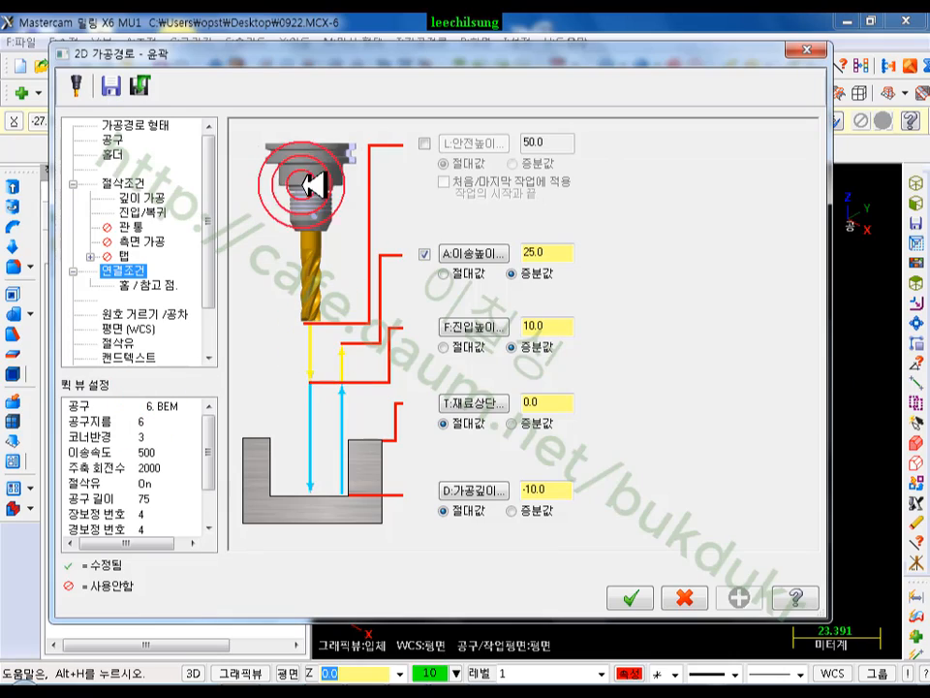
left_click(546, 397)
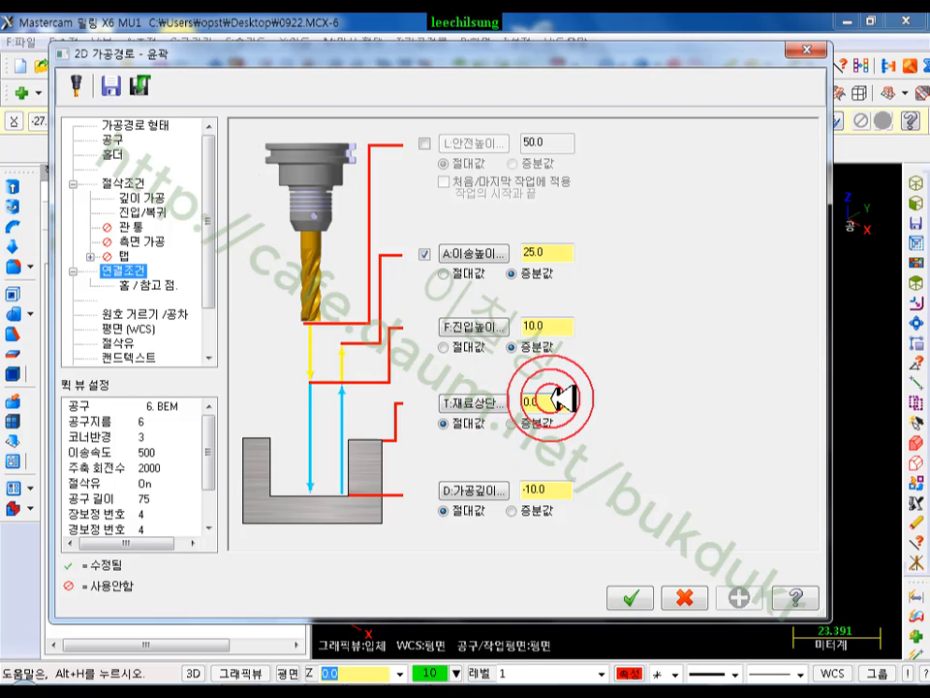
left_click(515, 422)
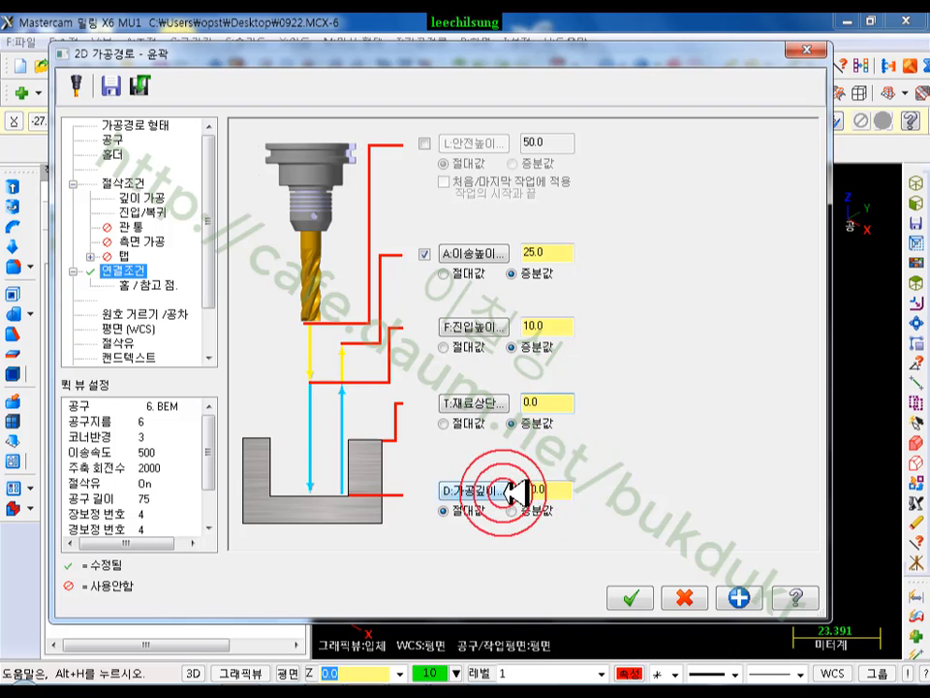
left_click(553, 493)
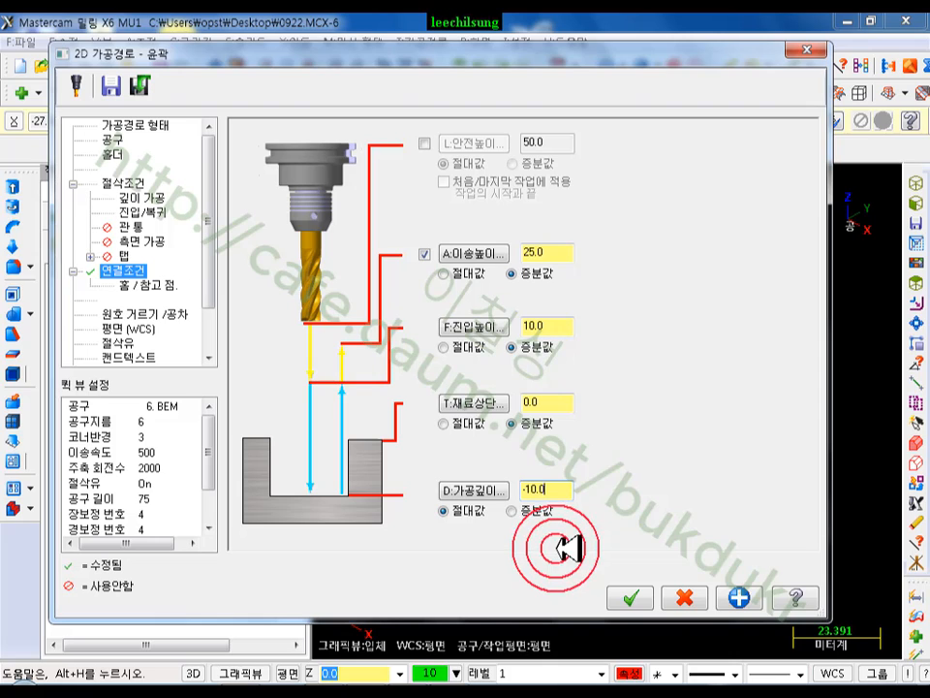
left_click(548, 329)
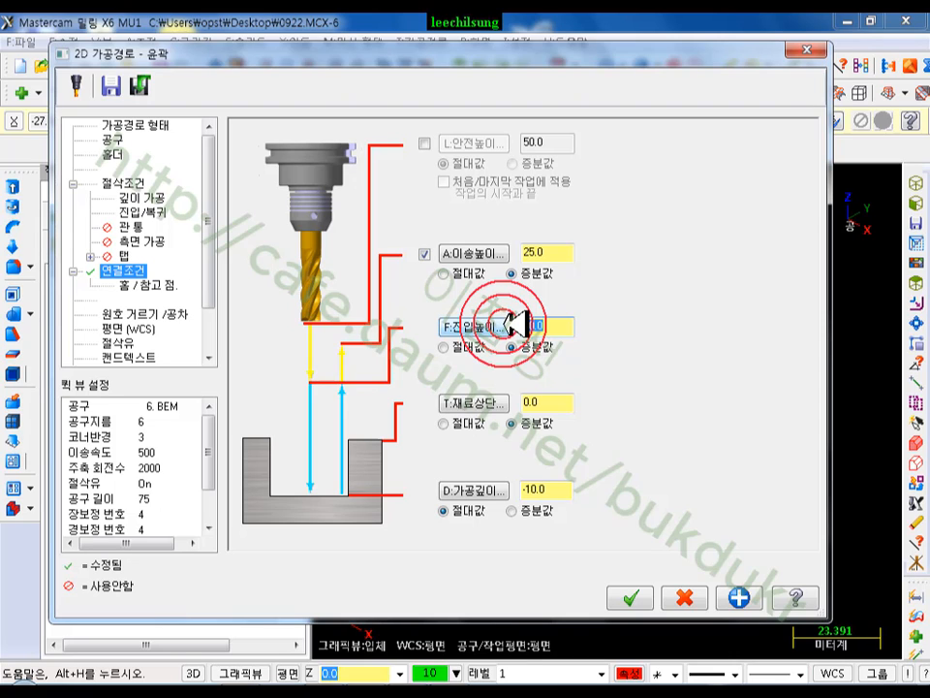
type("3")
left_click(546, 252)
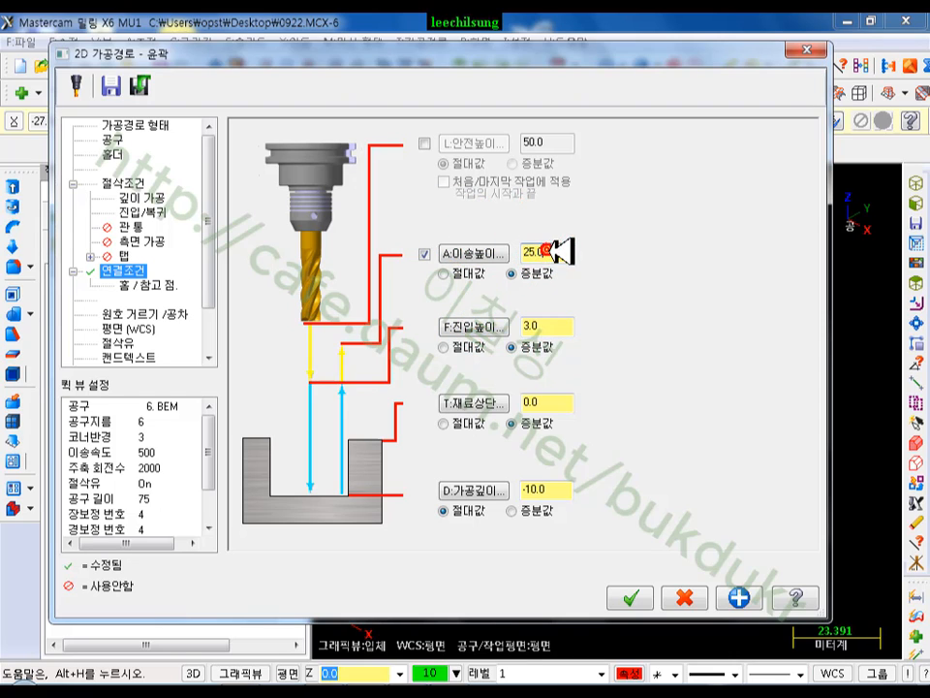
left_click_drag(567, 252, 418, 253)
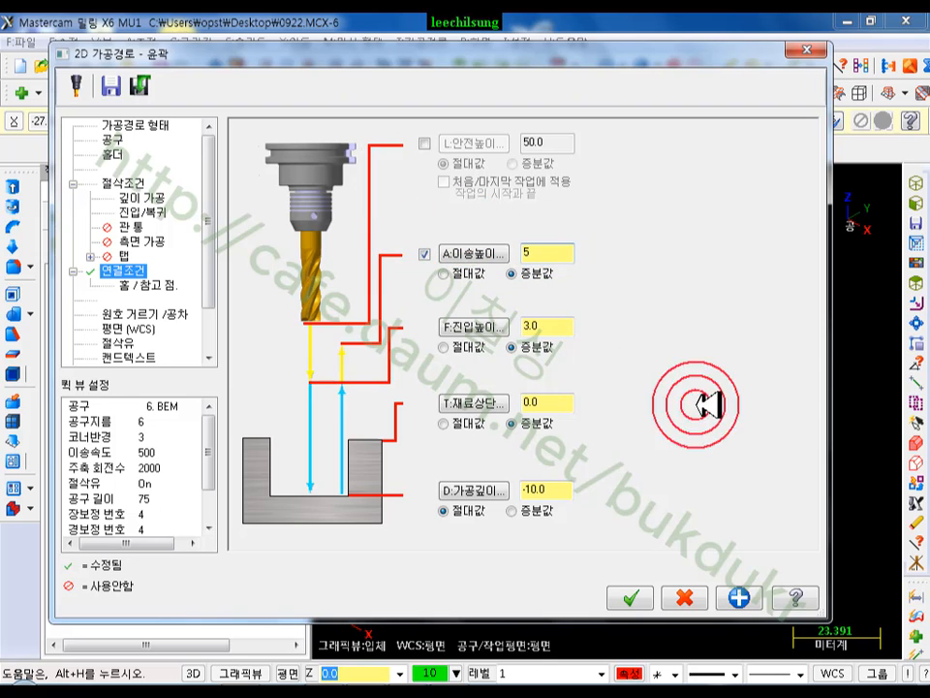
left_click(630, 596)
left_click(122, 215)
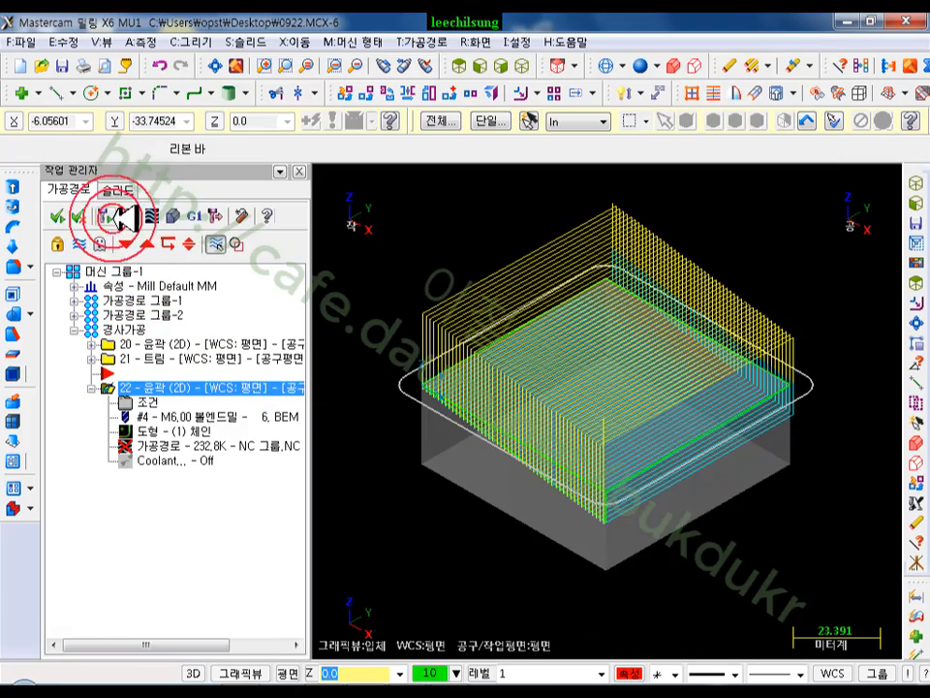
Step: Examine operation 22's shortened retracts in the front view and backplot the toolpath to its end
scroll(669, 397, "up", 3)
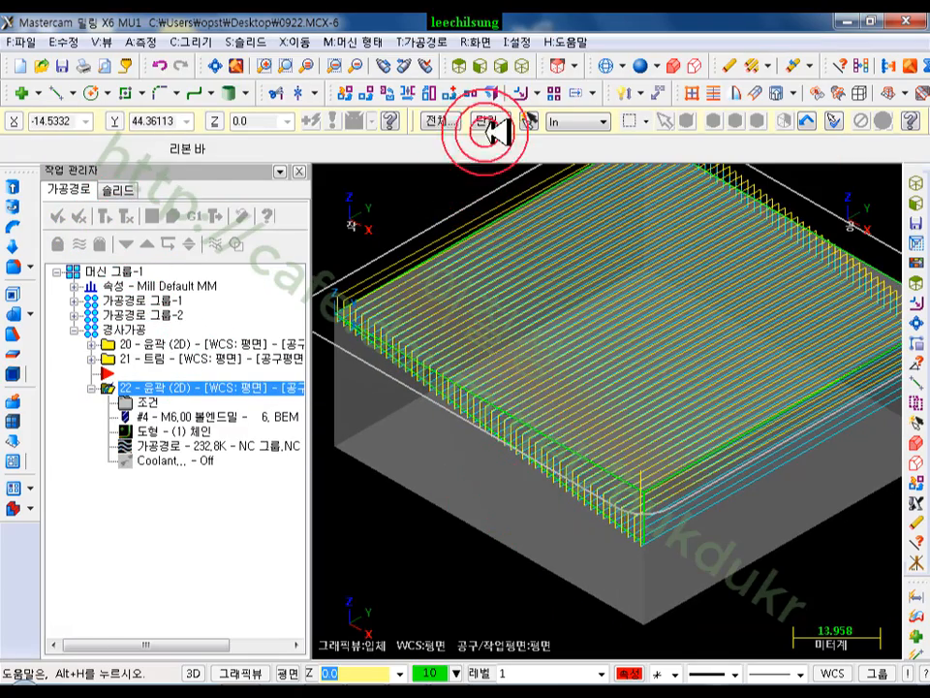
left_click(478, 66)
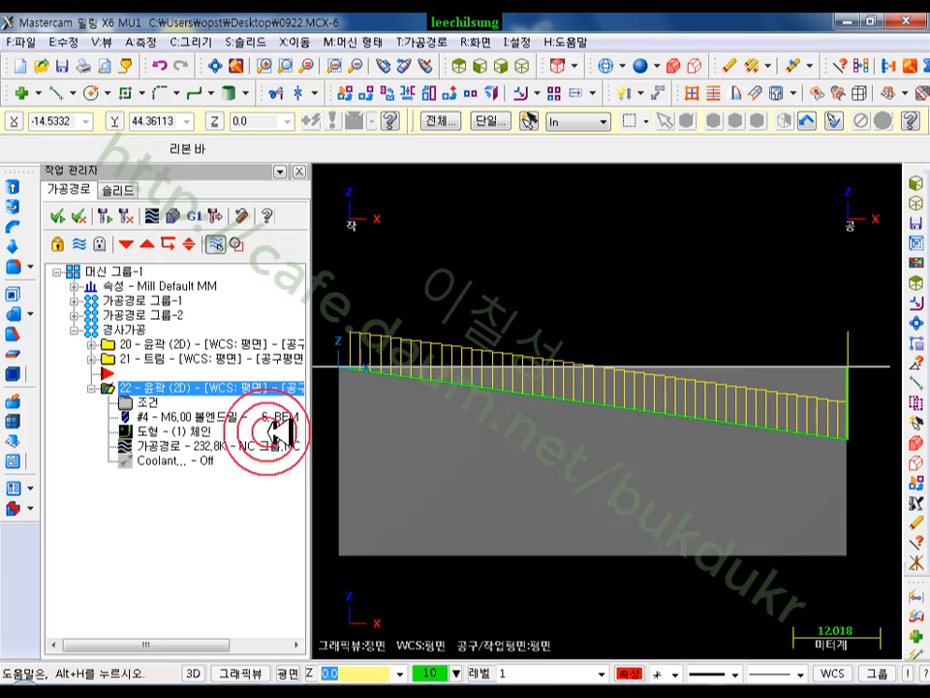
left_click(195, 443)
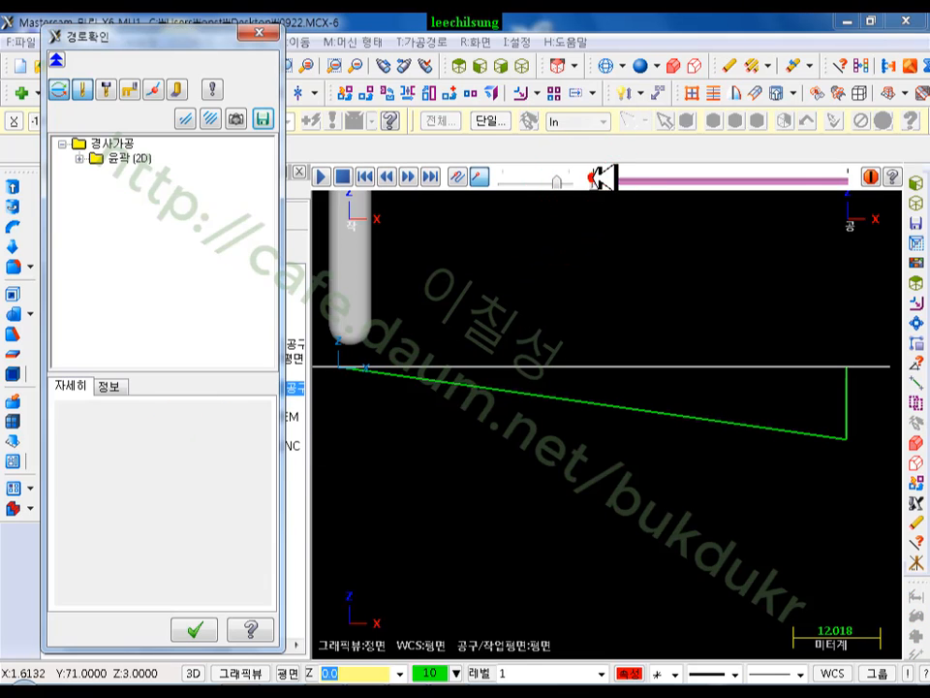
left_click_drag(593, 179, 853, 250)
scroll(901, 456, "up", 3)
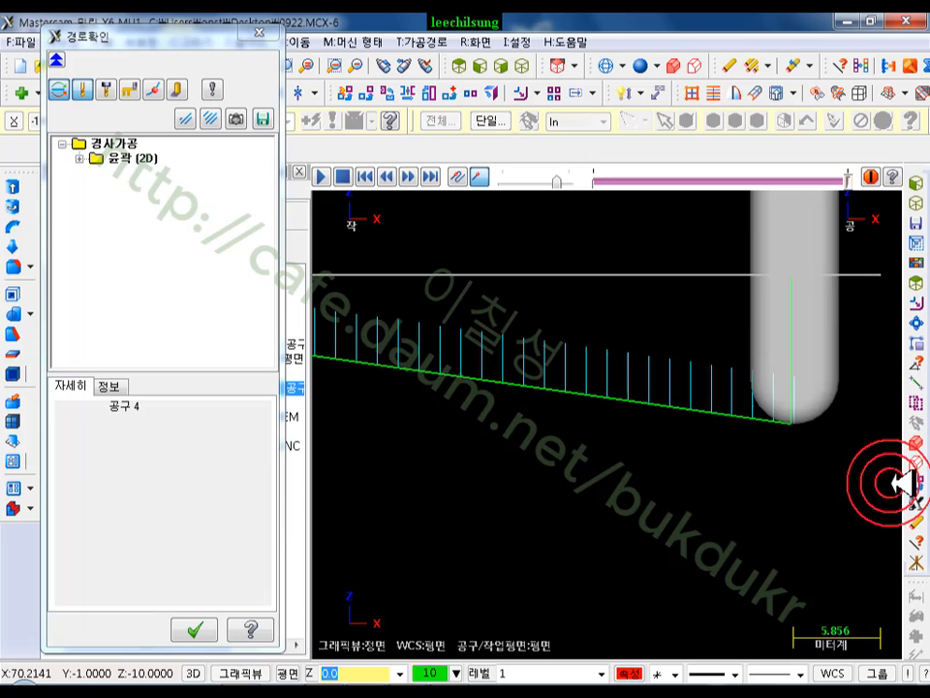
left_click(538, 65)
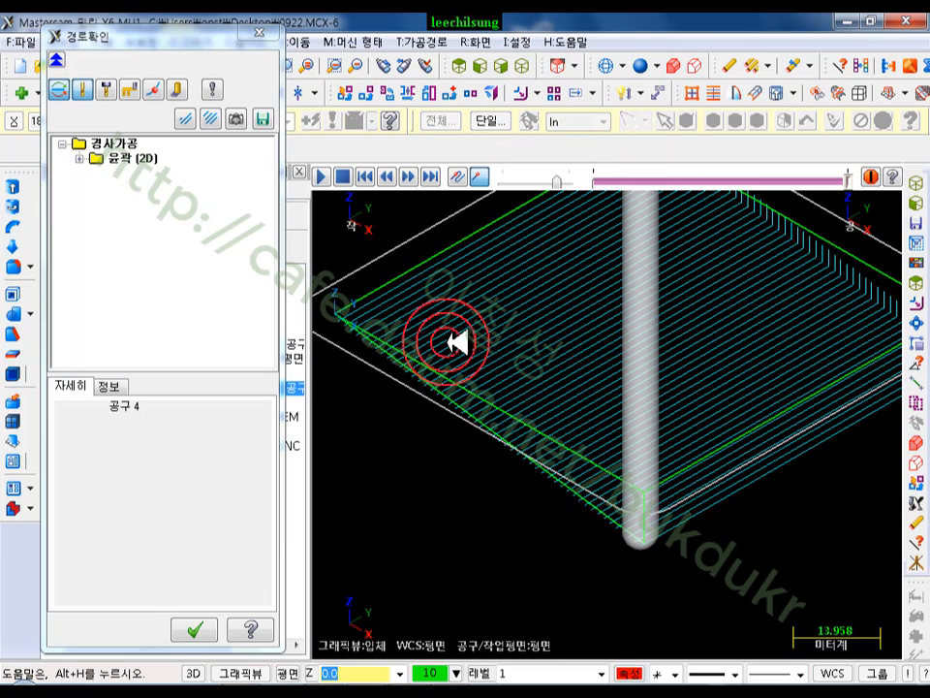
left_click(260, 32)
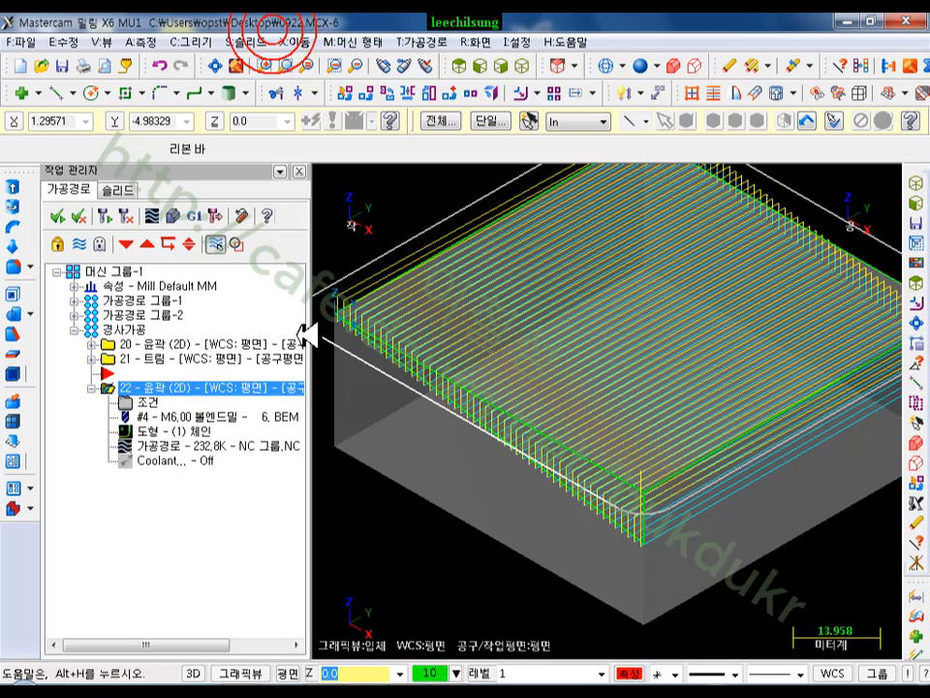
Step: Run the solid machining simulation of the whole 경사가공 group and examine the finished sloped surface from several angles
left_click(143, 329)
left_click(176, 209)
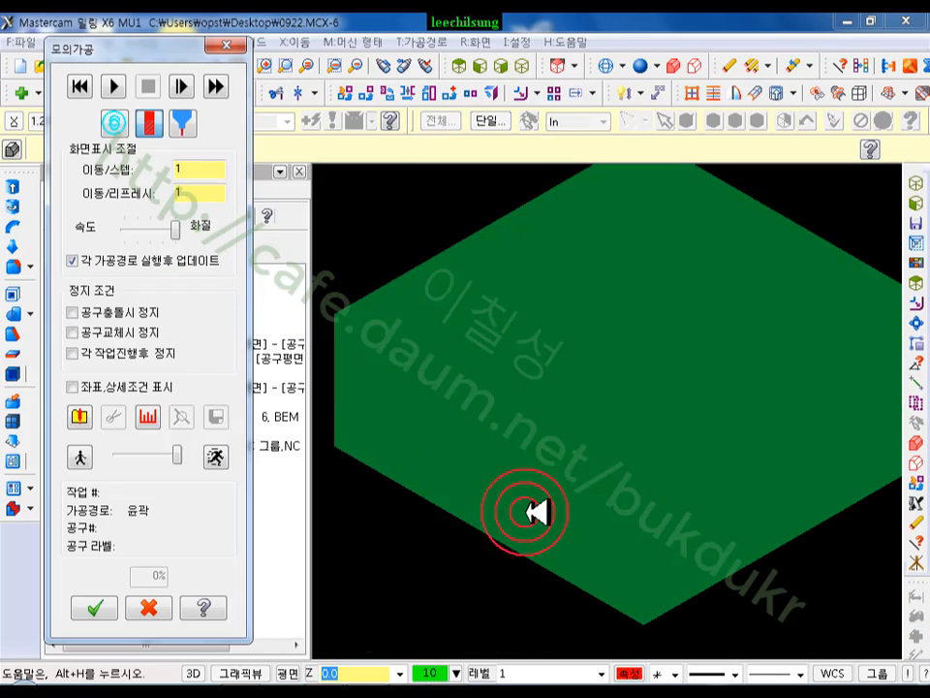
left_click(396, 469)
scroll(423, 473, "down", 3)
scroll(641, 379, "up", 1)
middle_click_drag(644, 376, 654, 367)
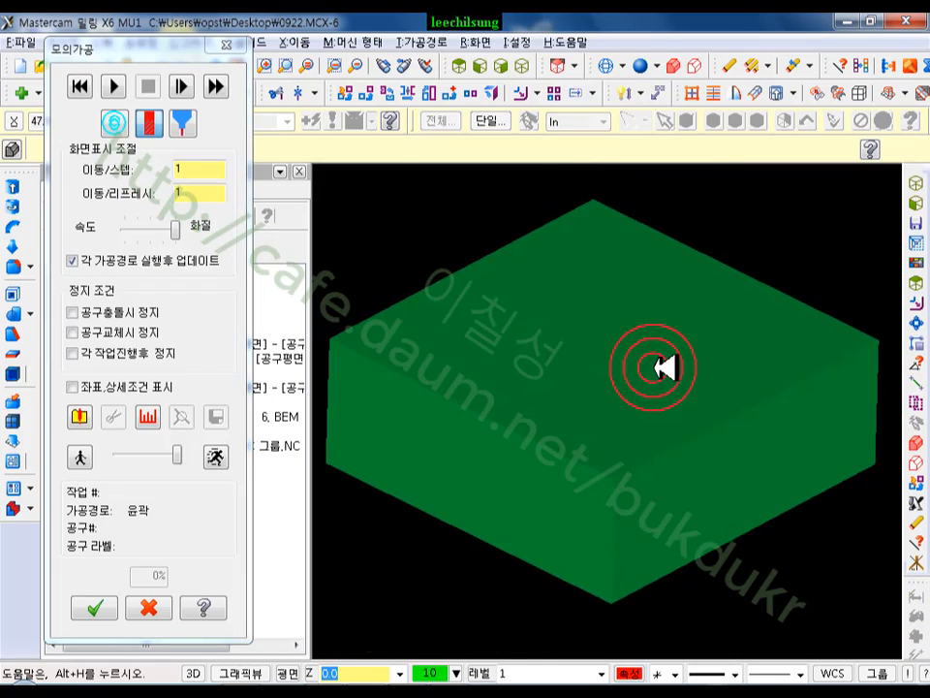
left_click(113, 86)
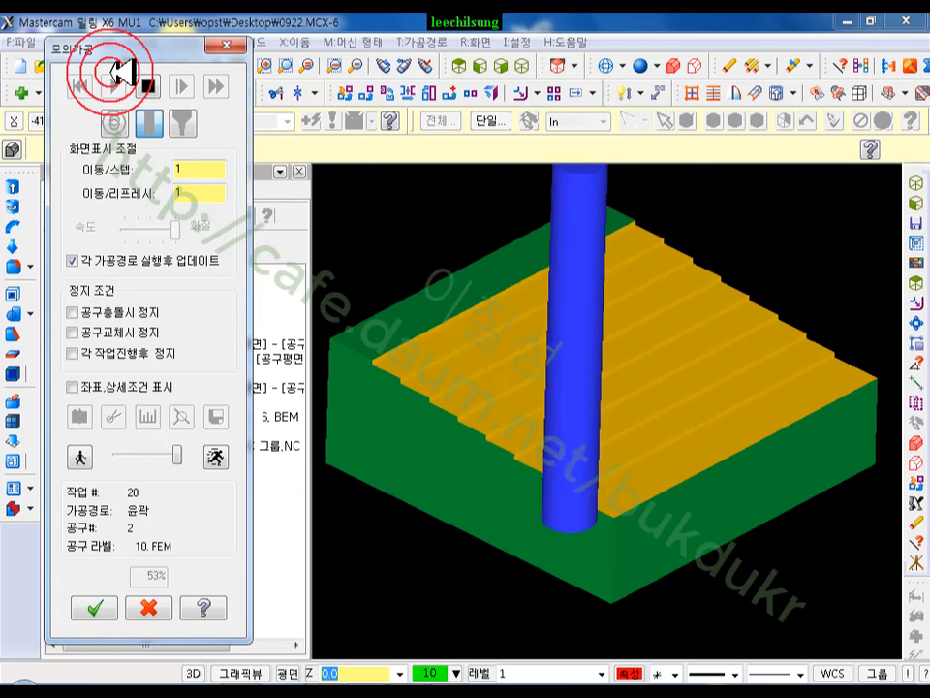
left_click(717, 249)
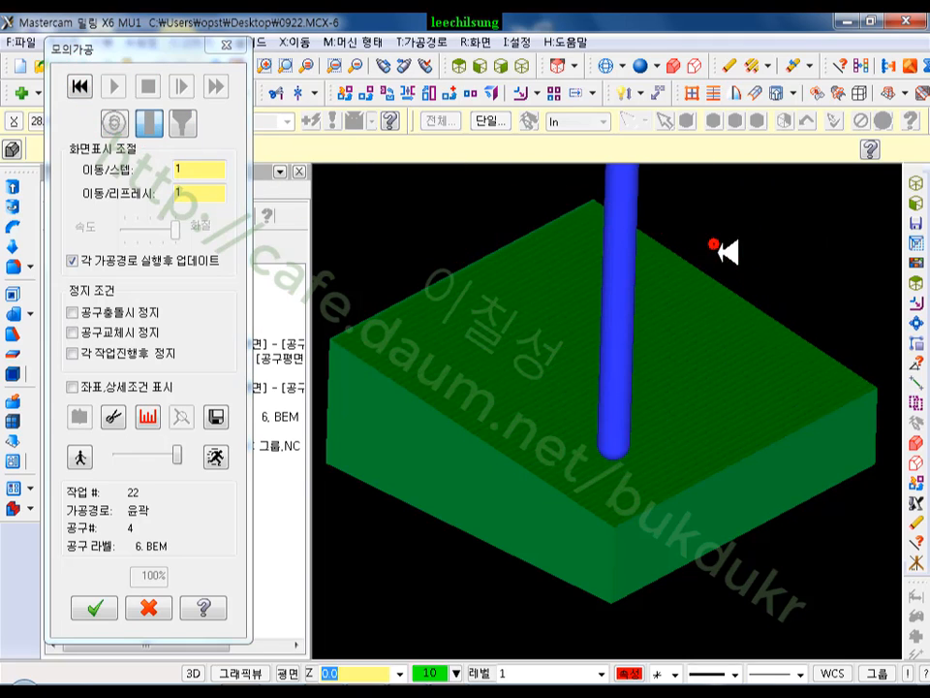
scroll(713, 339, "down", 1)
scroll(623, 344, "up", 1)
middle_click_drag(662, 361, 686, 356)
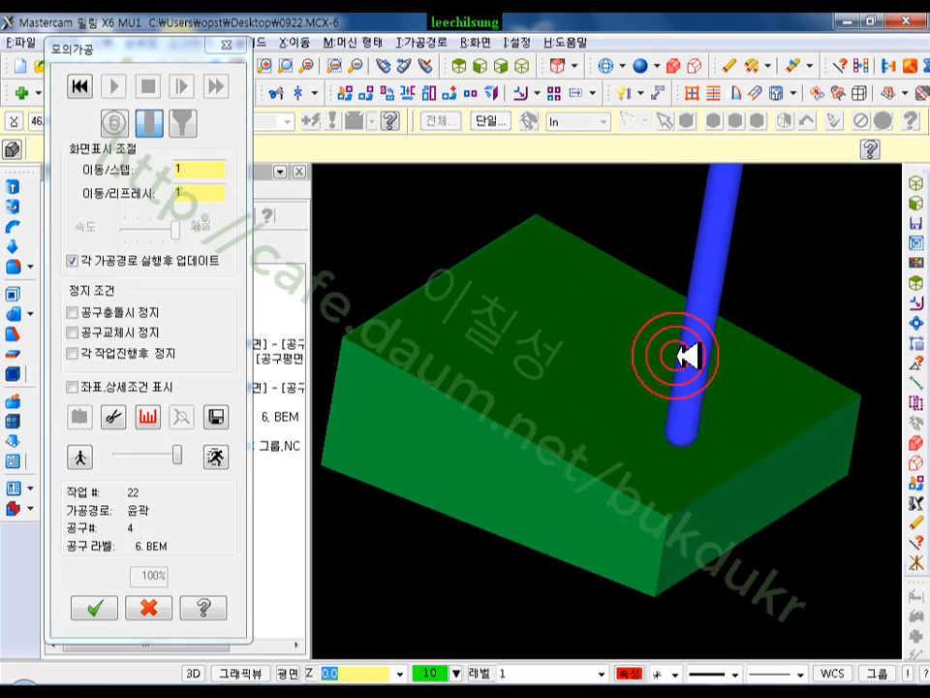
scroll(491, 364, "up", 3)
scroll(505, 391, "down", 2)
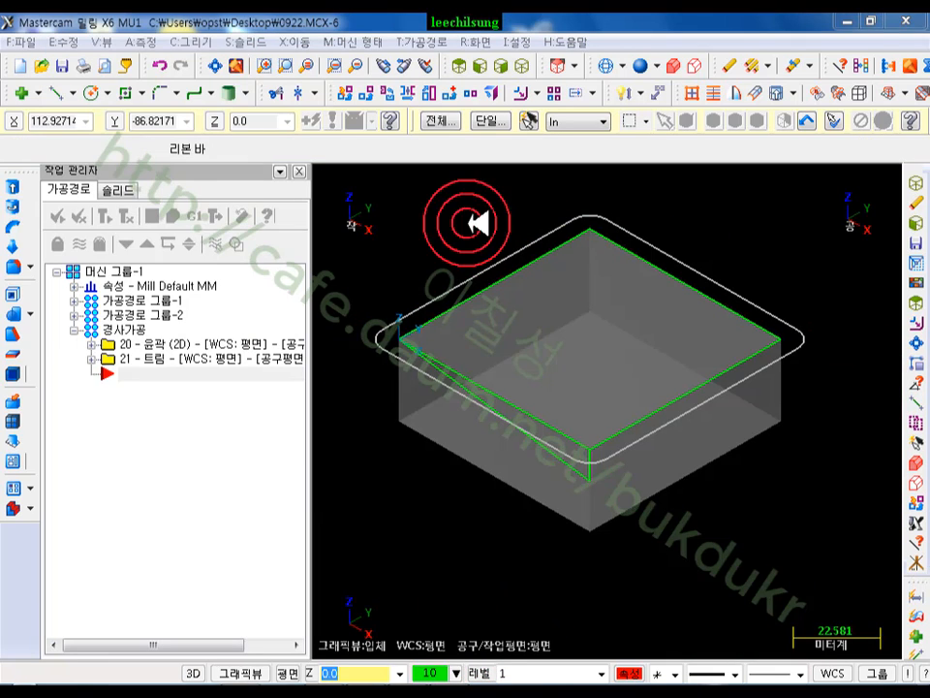
Step: Copy 2D contour operation 20 to the end of the 경사가공 group, after trim operation 21
left_click(466, 216)
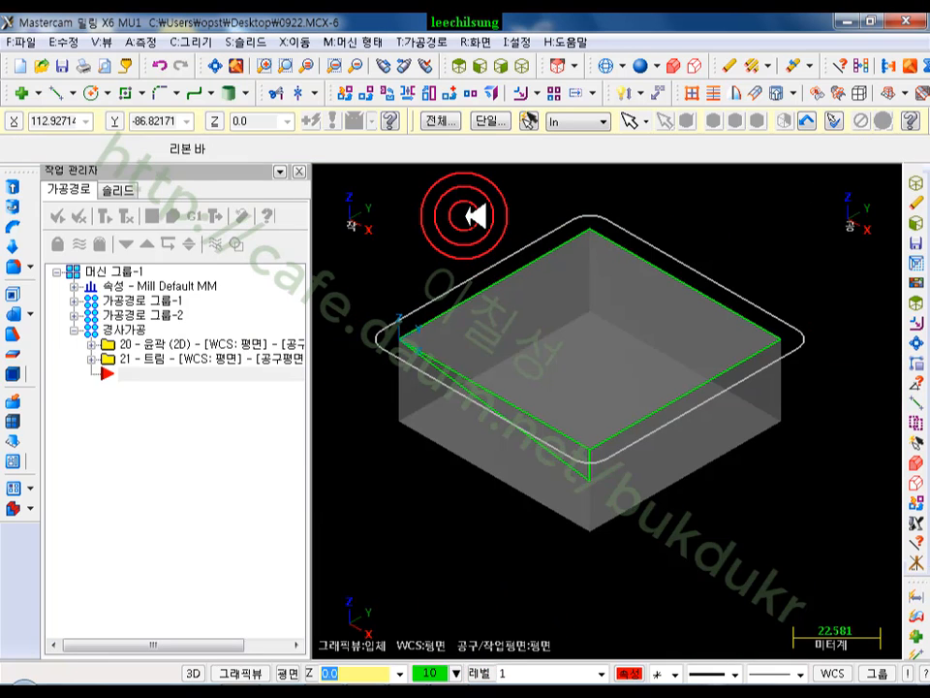
scroll(485, 223, "up", 2)
left_click(254, 372)
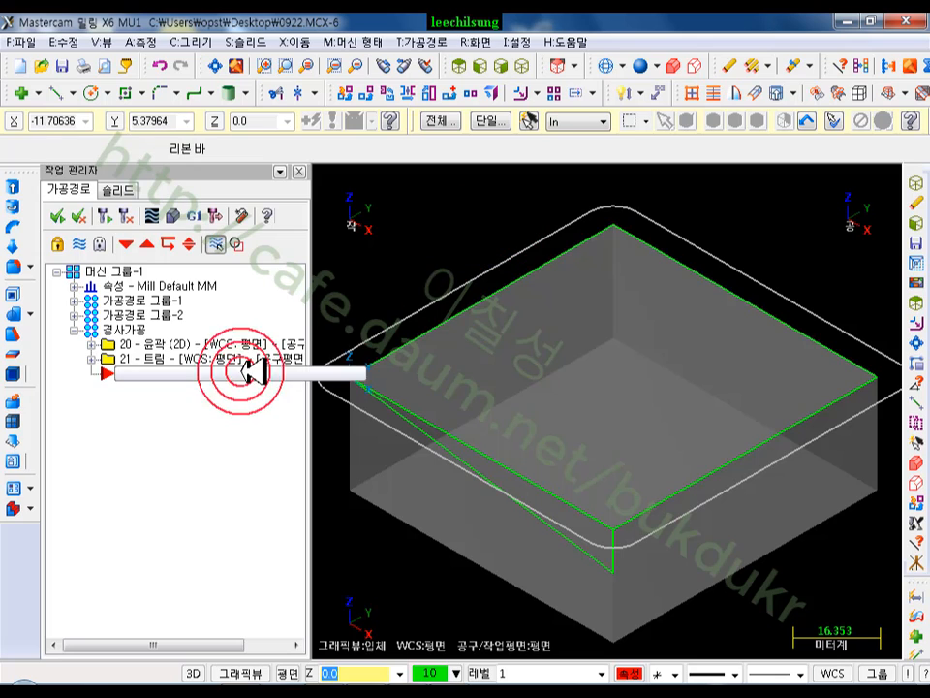
left_click(155, 344)
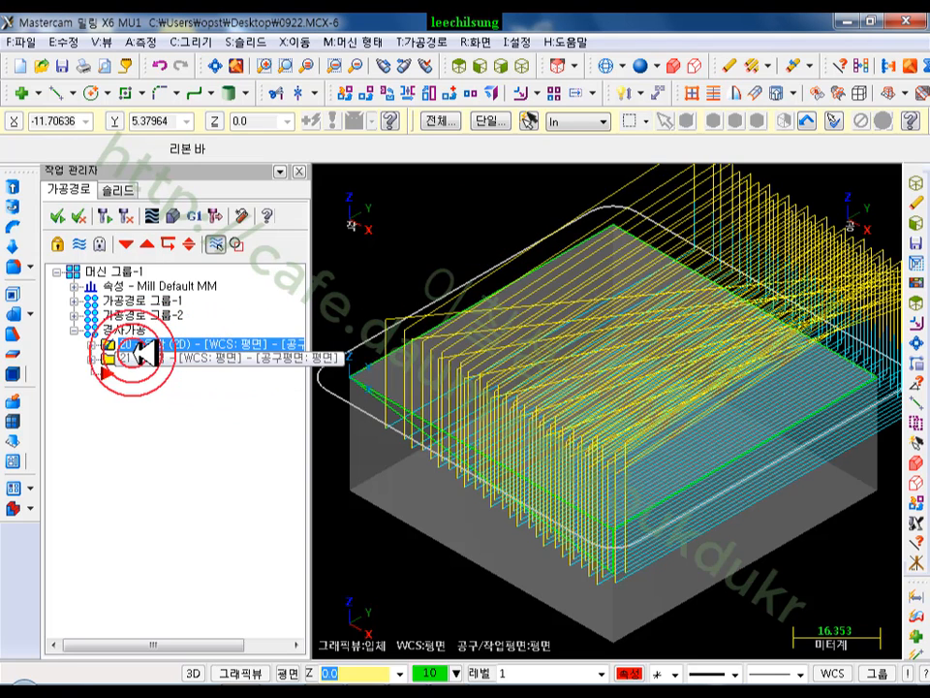
right_click_drag(137, 344, 150, 433)
left_click(207, 502)
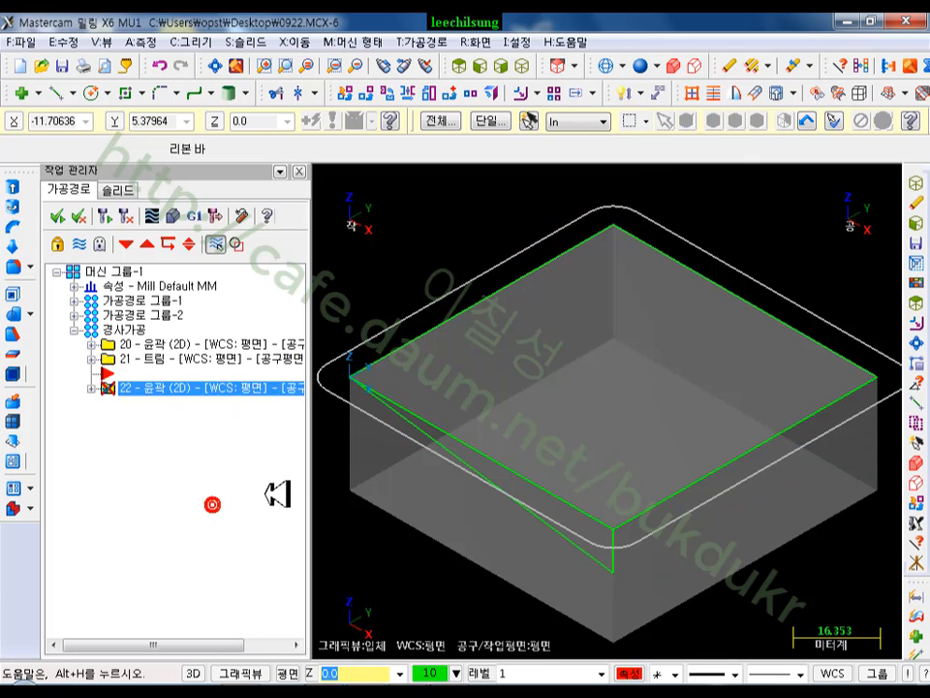
Step: Choose tool 4, the 6 mm ball endmill (6. BEM), for the copied contour operation
left_click(91, 388)
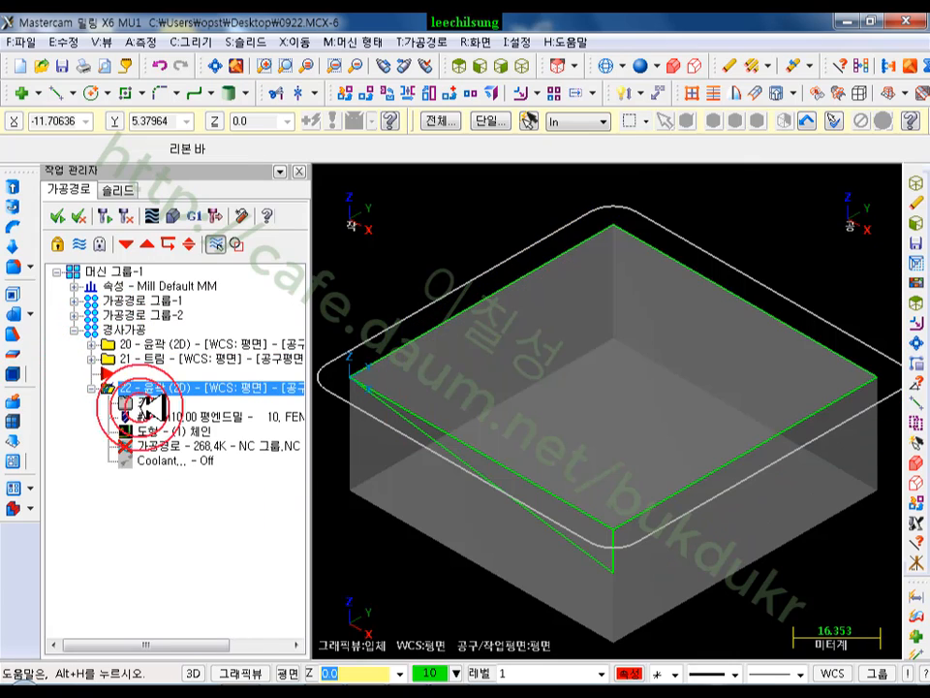
left_click(146, 400)
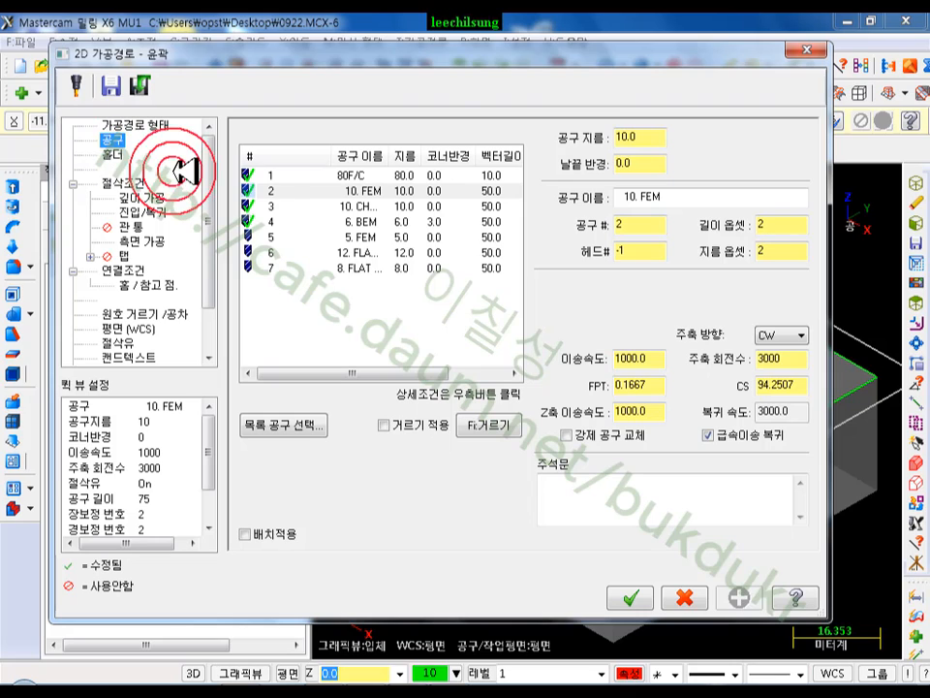
left_click(362, 221)
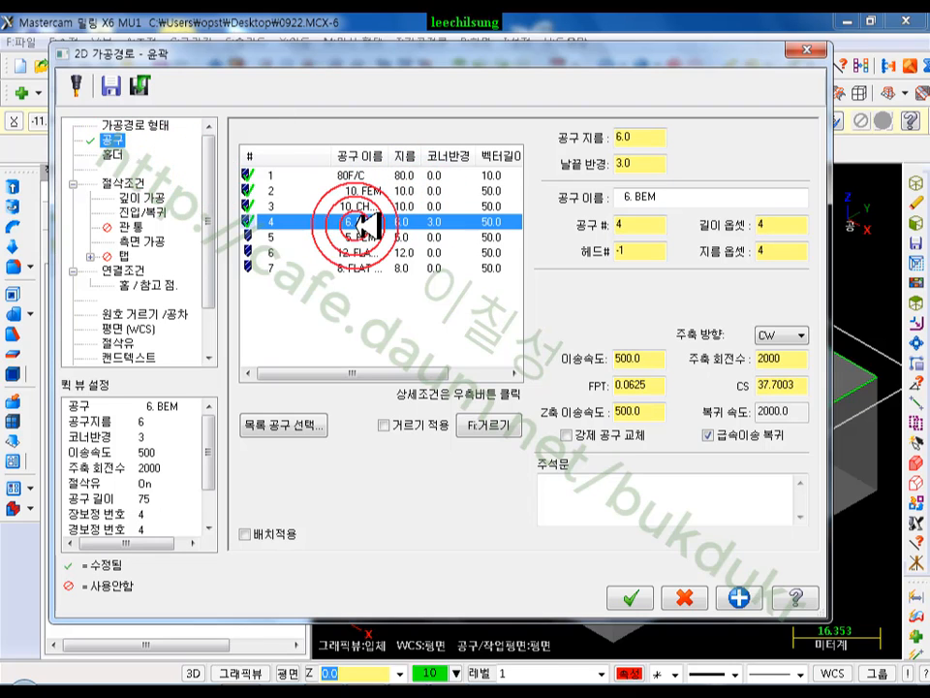
Step: Set the copied contour's wall stock allowance to 0 and its maximum rough depth step to 0.3
left_click(143, 182)
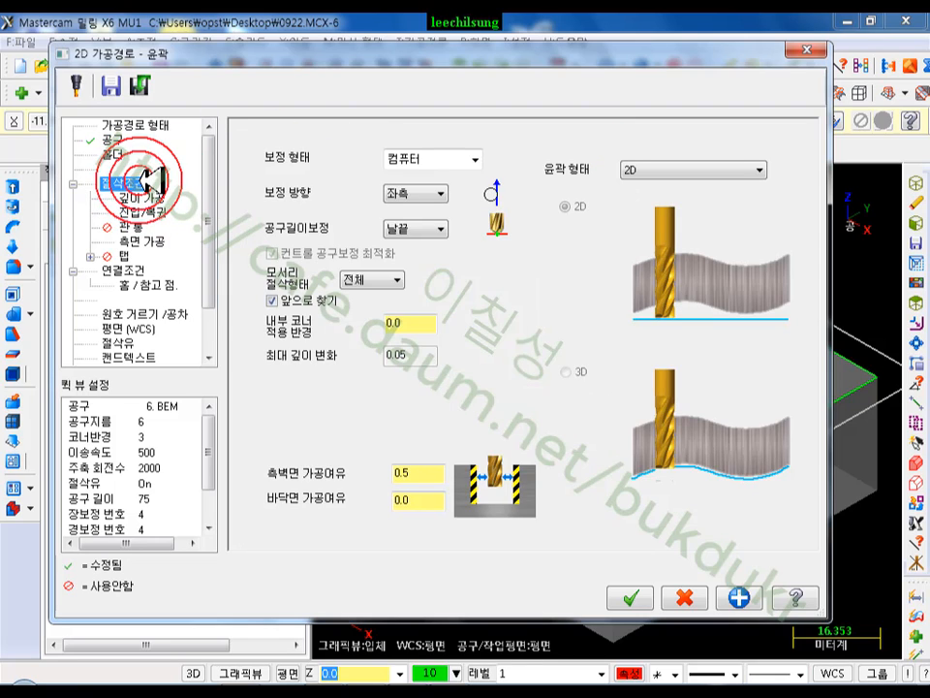
left_click(423, 475)
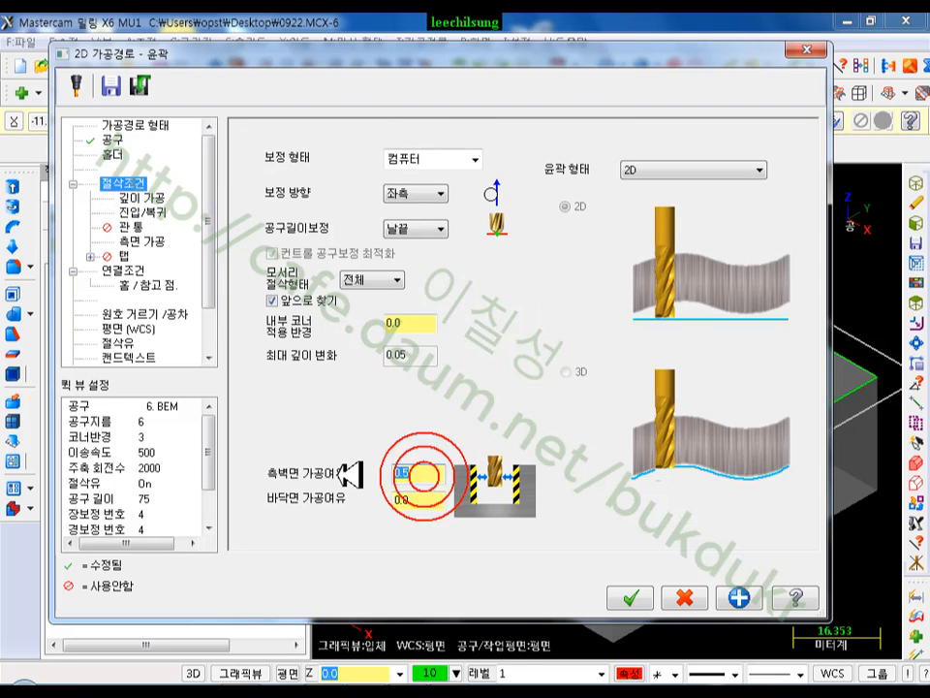
type("0")
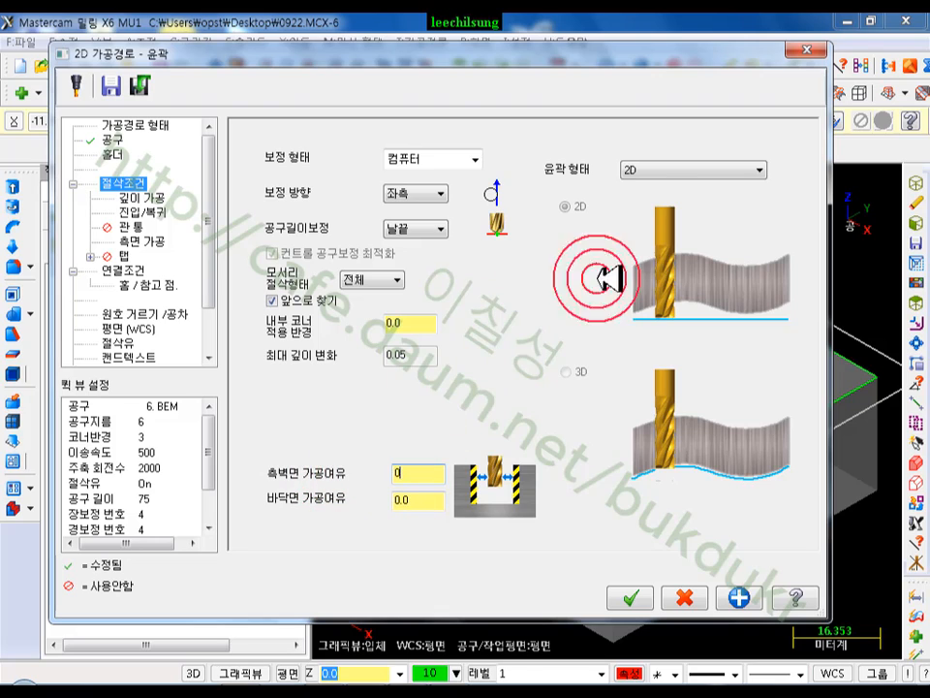
left_click(187, 198)
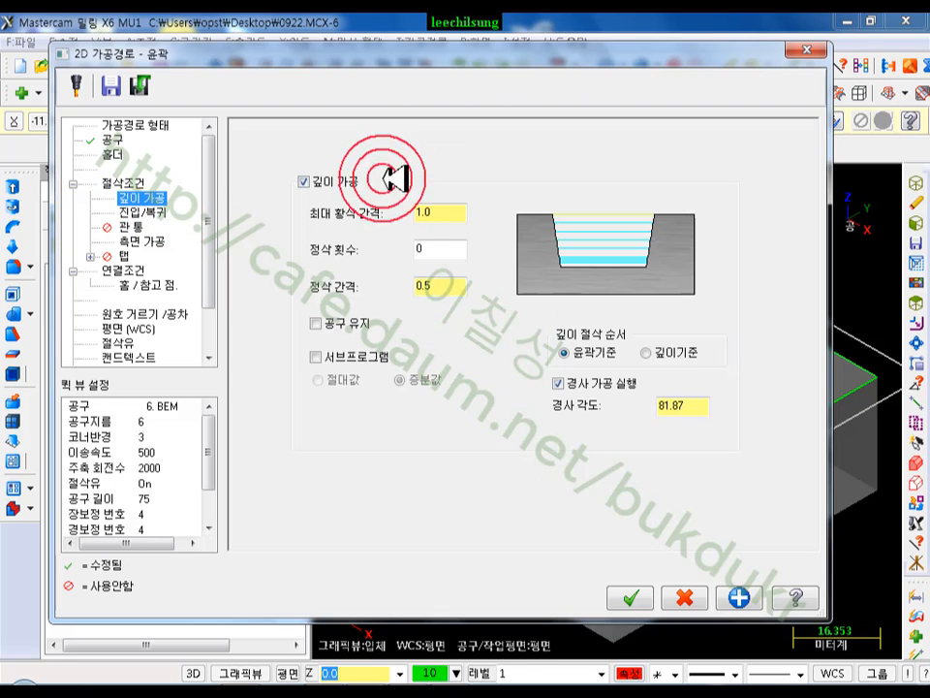
left_click(438, 210)
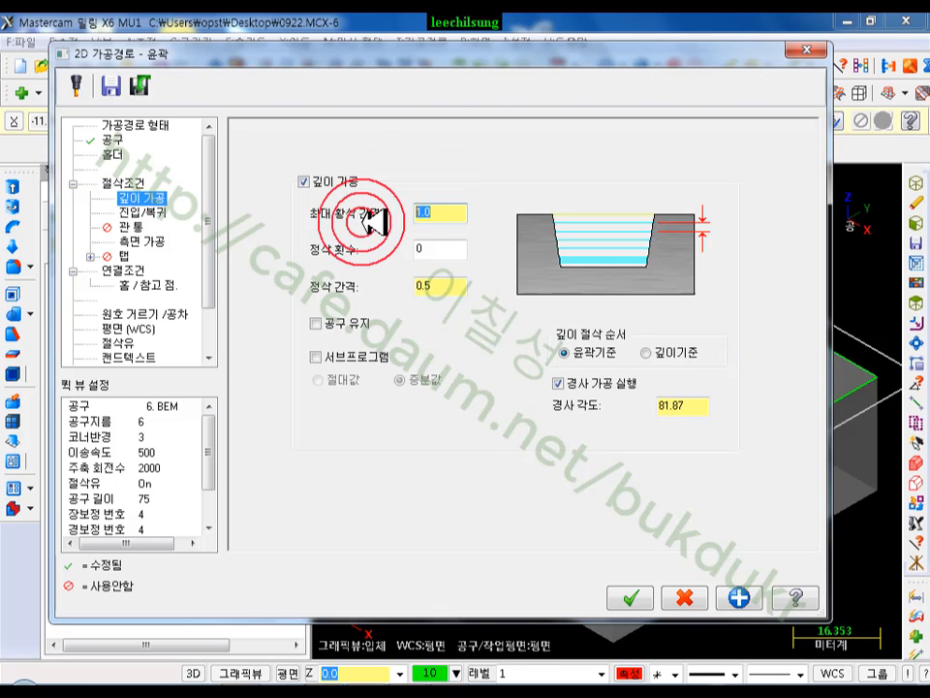
type("0.3")
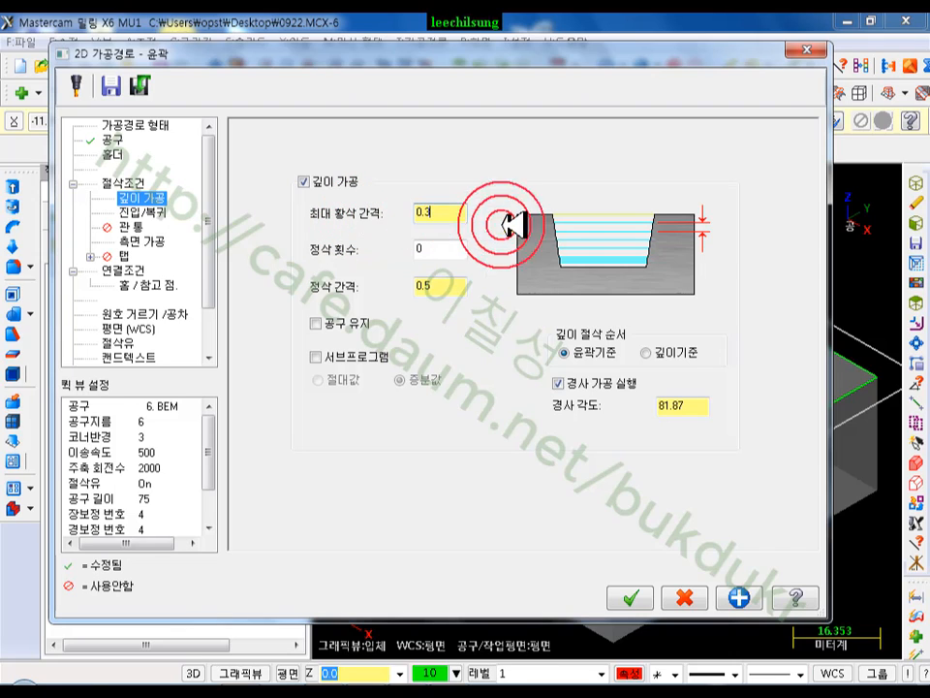
Step: Extend the contour's start and end by 1.0 mm each and disable the multiple side passes
left_click(141, 211)
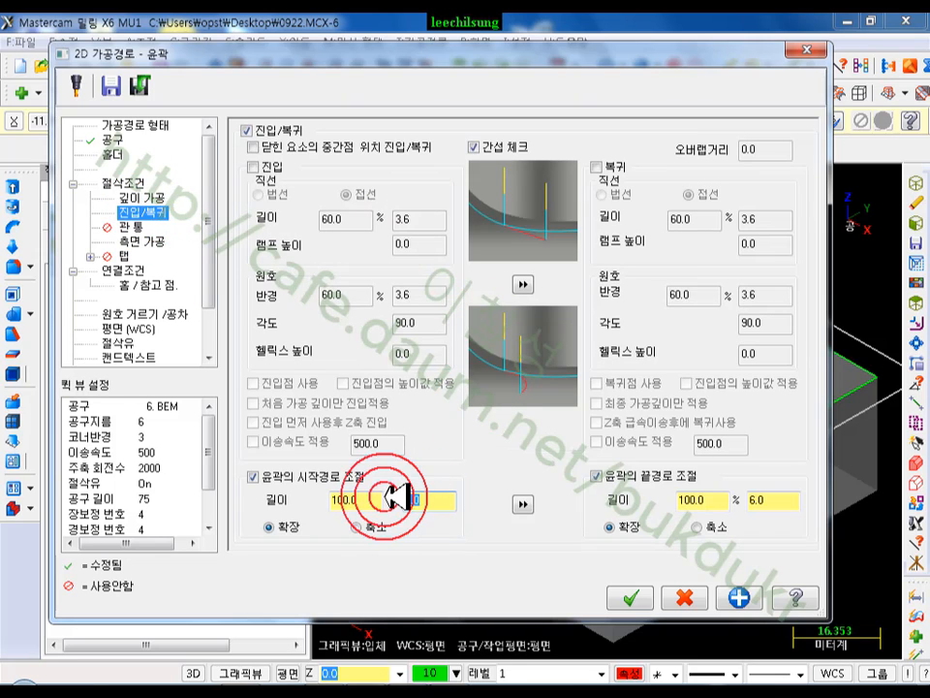
type("1")
left_click(522, 504)
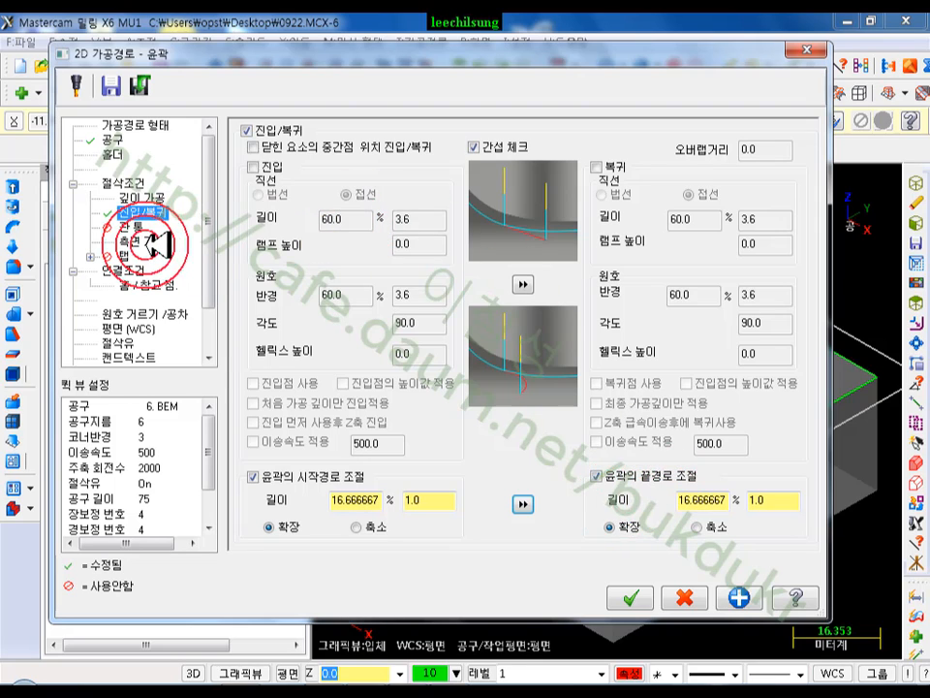
left_click(145, 241)
left_click(270, 151)
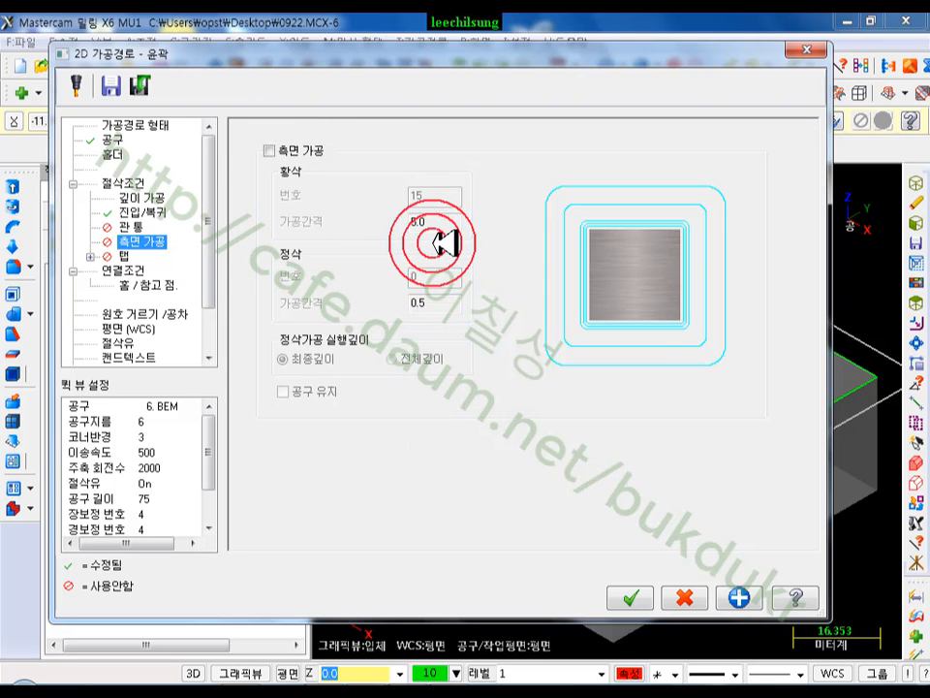
Step: Set the absolute cutting depth to -10, accept the parameters and regenerate operation 22
left_click(144, 270)
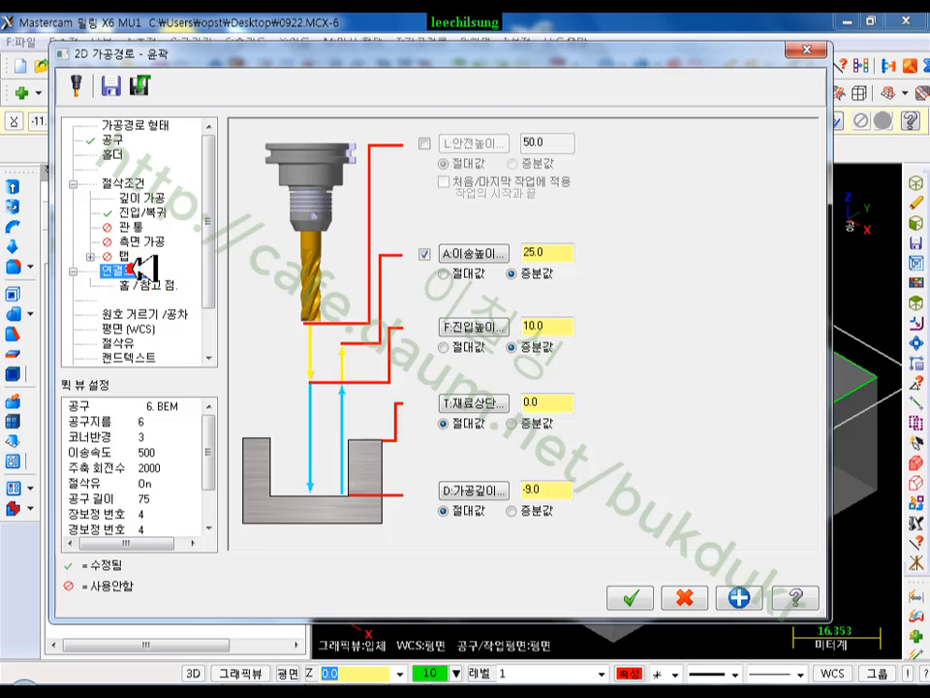
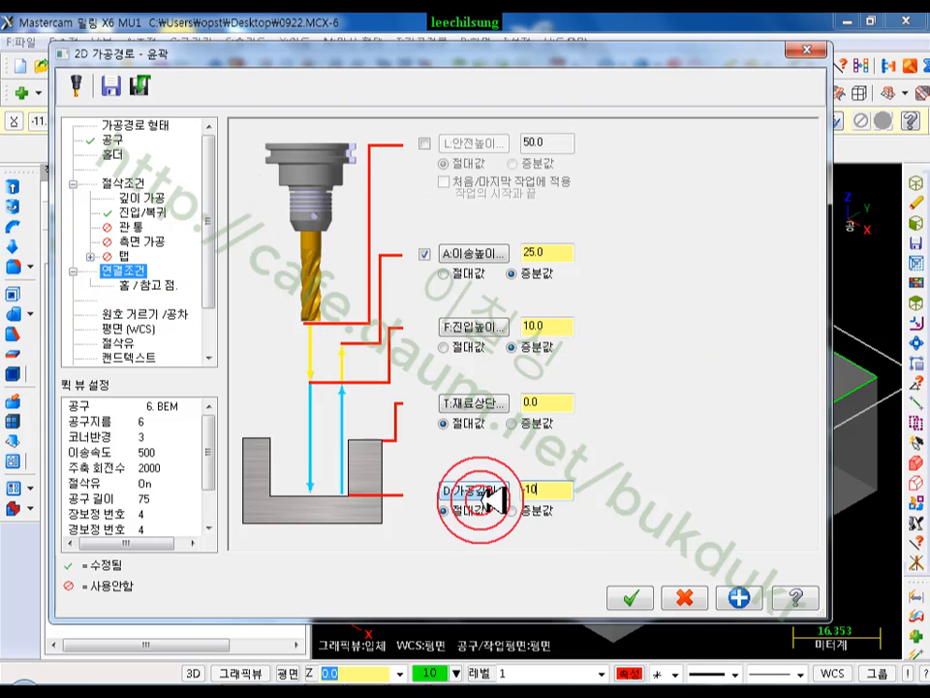
left_click(632, 601)
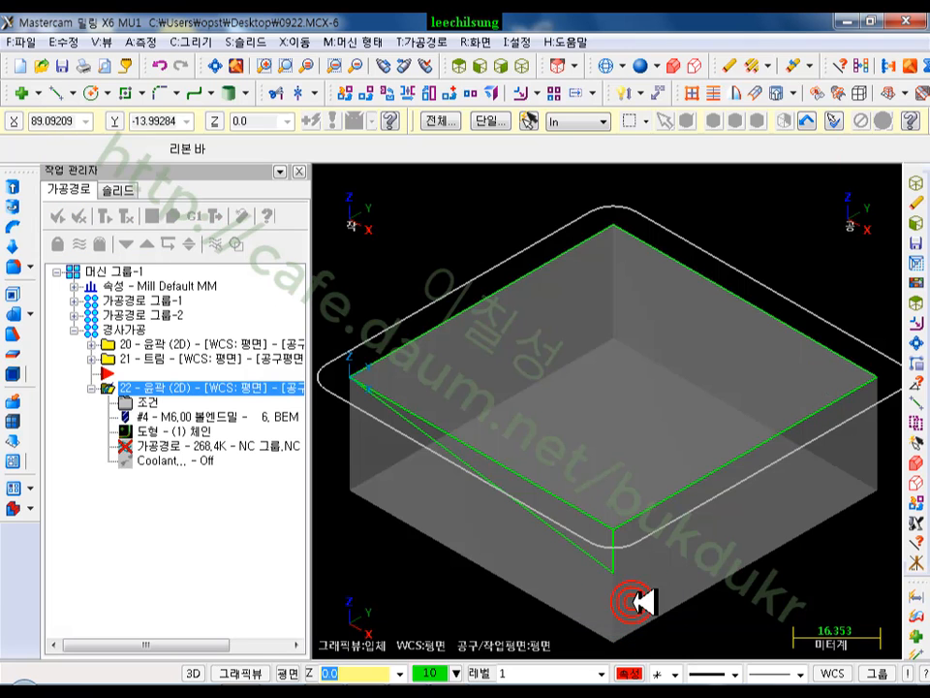
left_click(107, 215)
Step: Backplot operation 22 in the front view and examine closely how the ball endmill meets the sloped line and how high it retracts
left_click(619, 453)
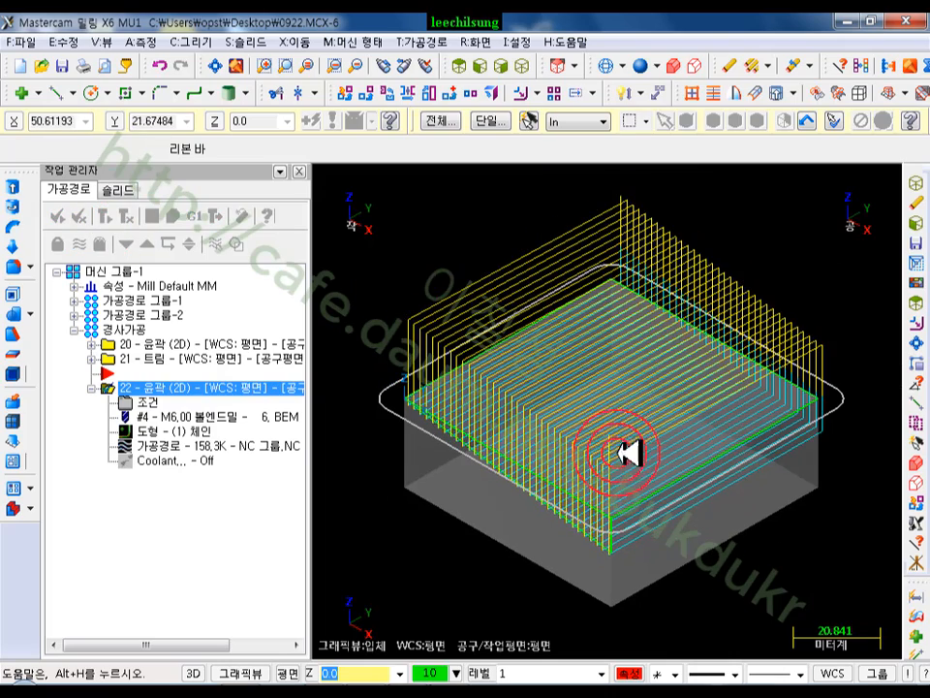
left_click(479, 68)
scroll(760, 473, "down", 9)
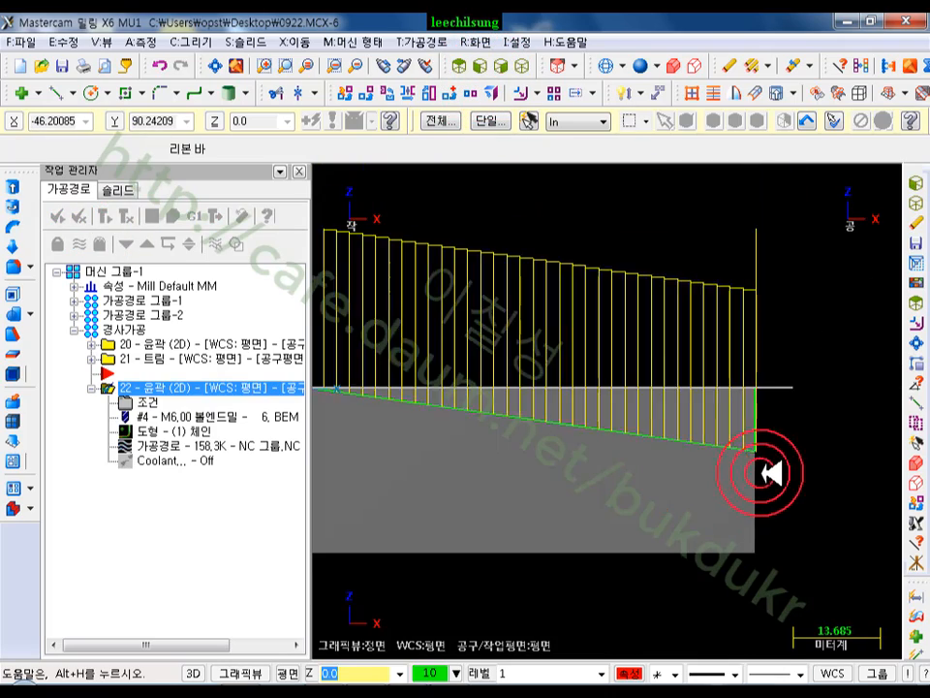
scroll(681, 438, "up", 3)
left_click(179, 445)
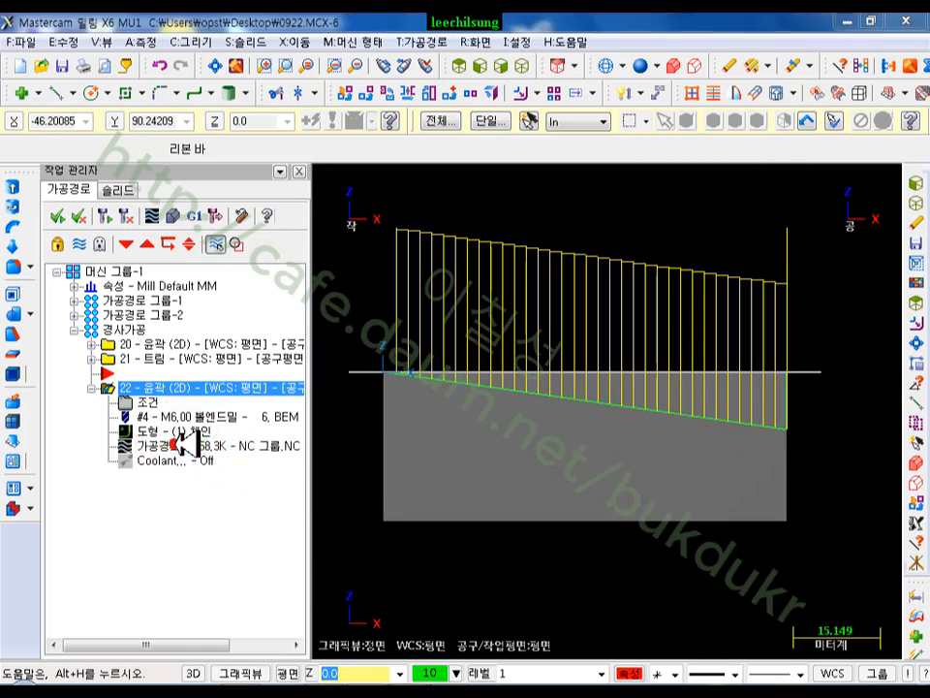
left_click_drag(594, 182, 805, 222)
scroll(755, 422, "up", 3)
scroll(763, 422, "up", 5)
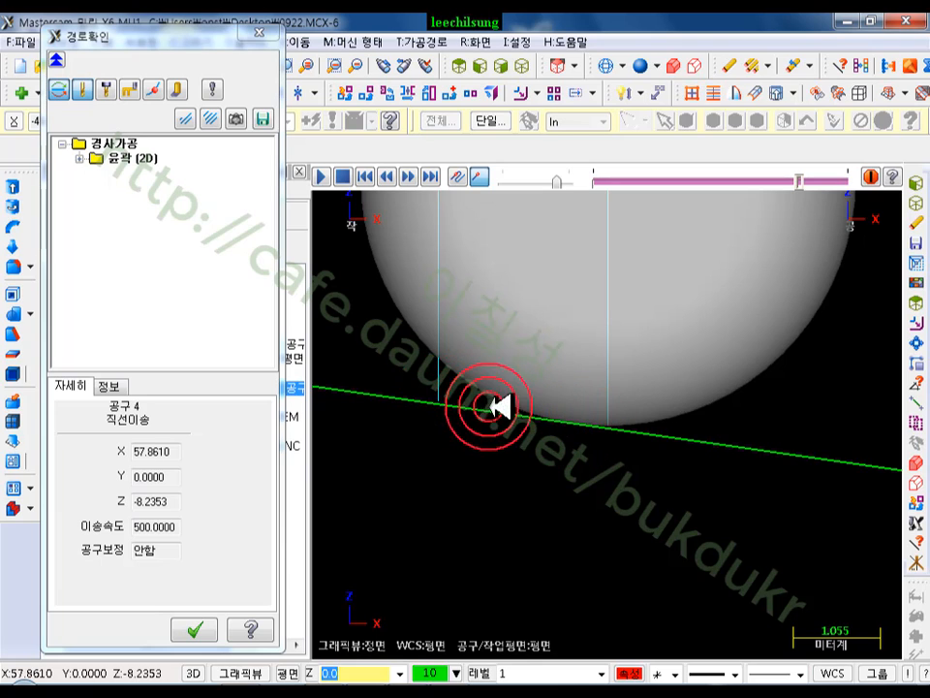
scroll(615, 431, "up", 2)
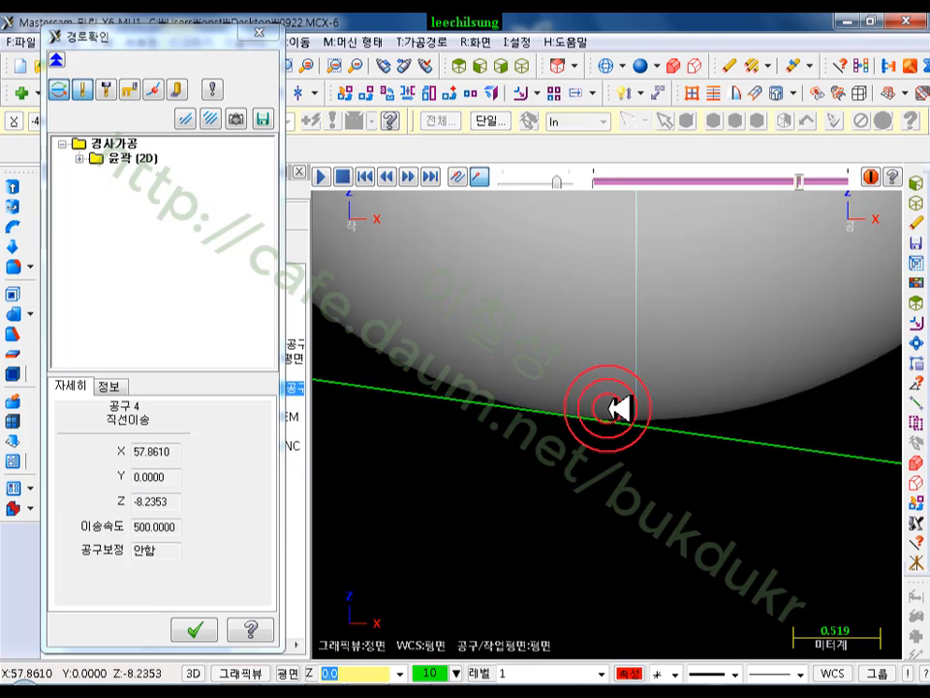
scroll(678, 436, "down", 6)
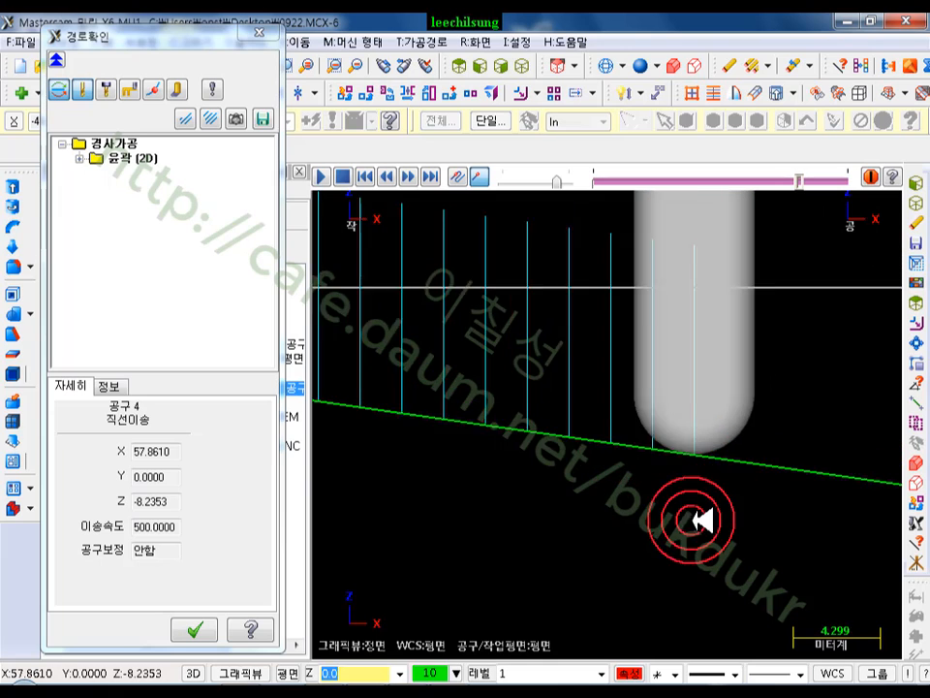
scroll(722, 363, "down", 1)
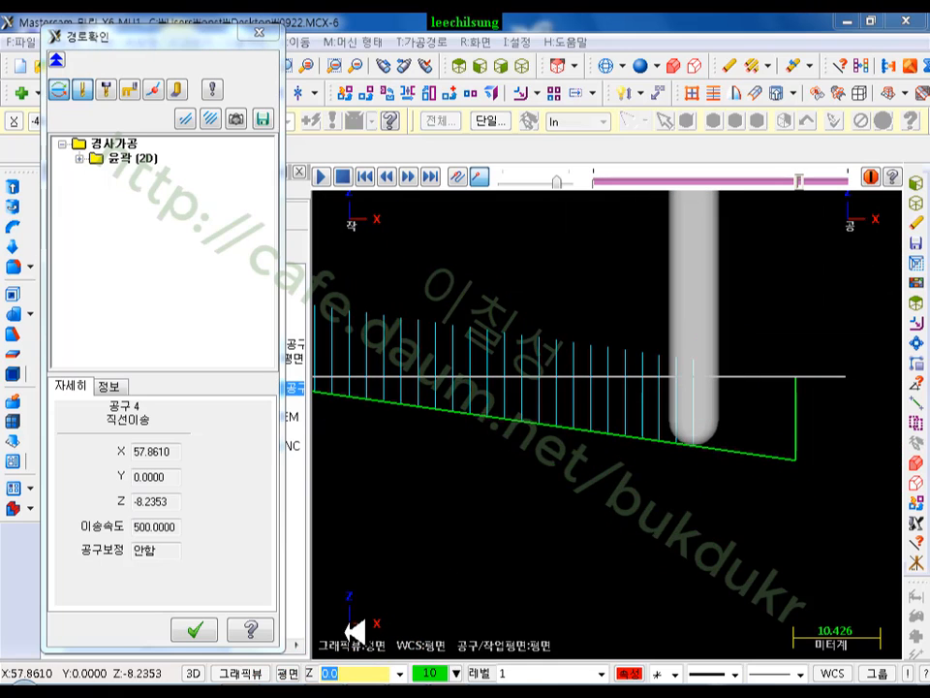
left_click(536, 426)
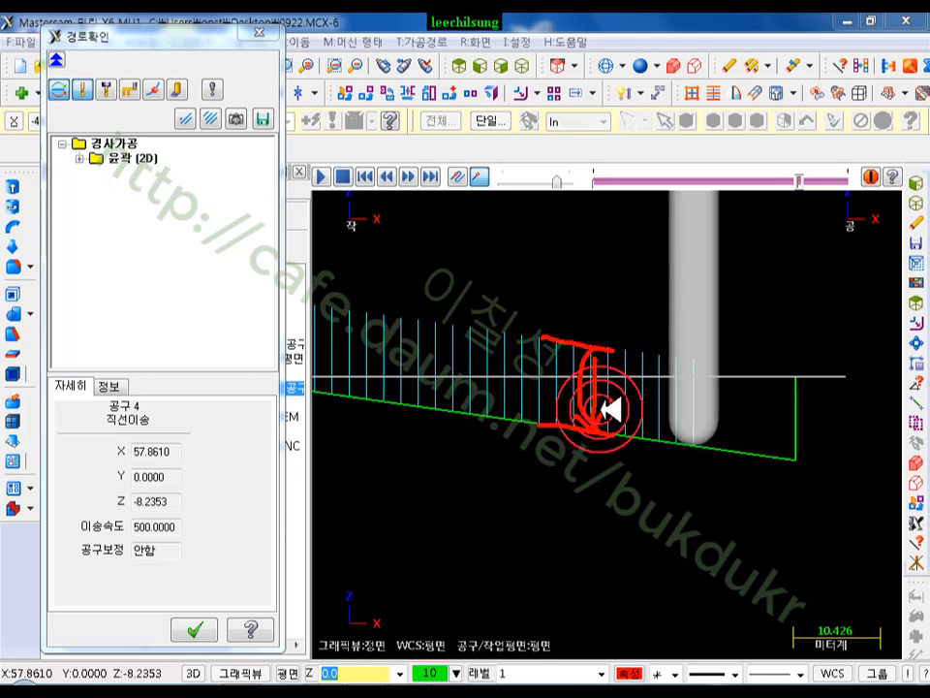
right_click(761, 286)
left_click(802, 478)
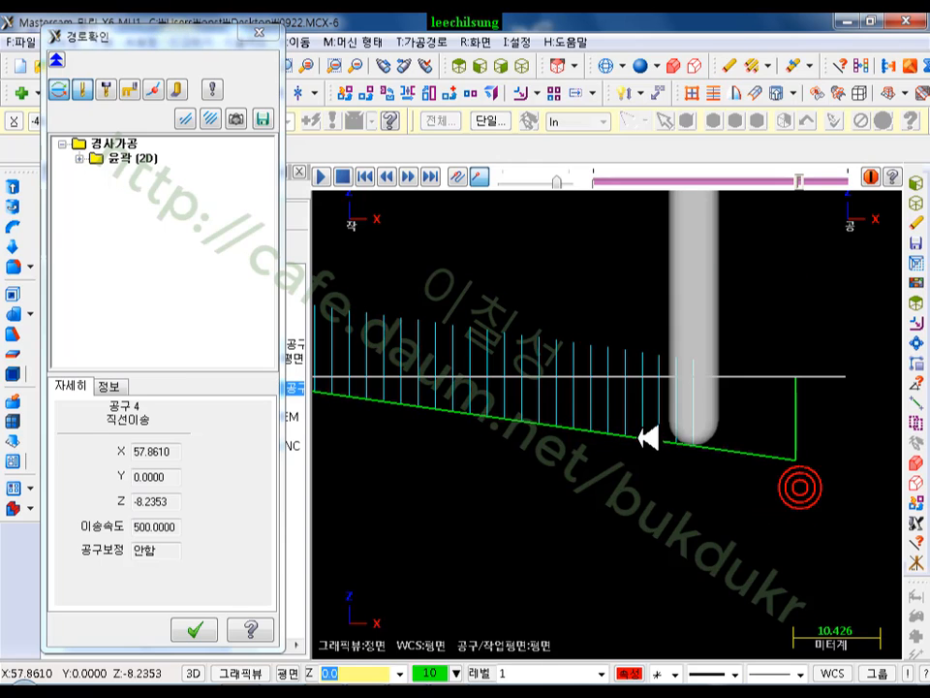
left_click(195, 630)
Step: In operation 22's linking parameters, make the top of stock incremental, with a feed plane of 3 and a retract height of 5
left_click(126, 399)
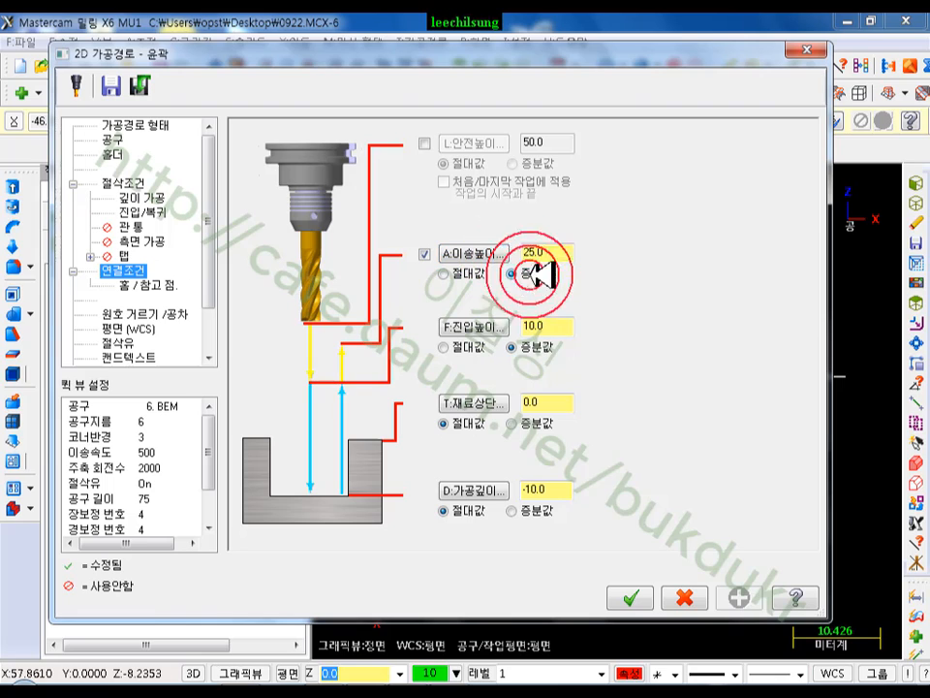
left_click(513, 423)
left_click(492, 333)
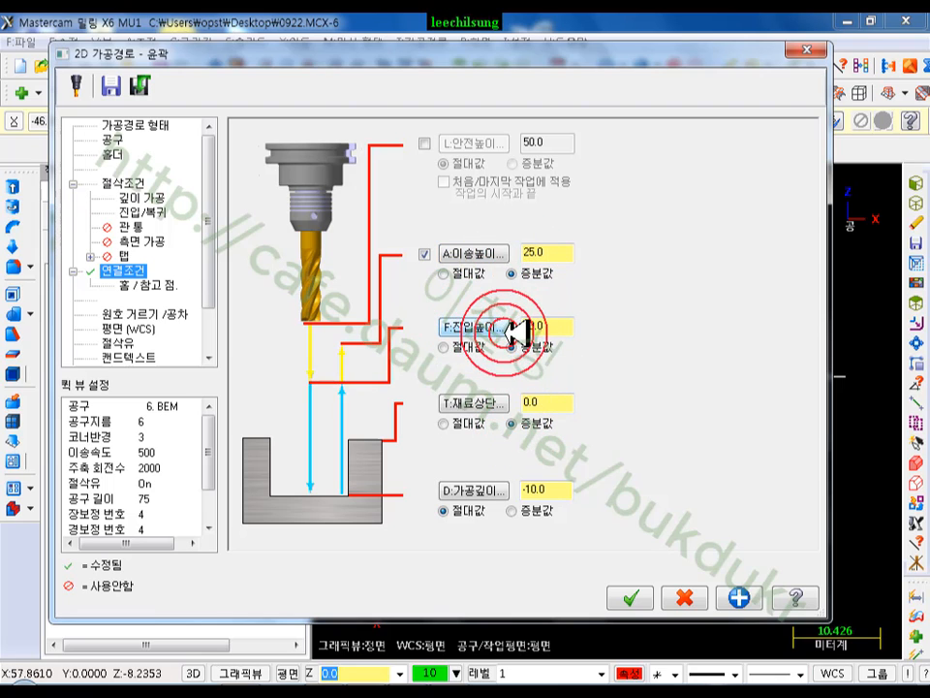
left_click(564, 330)
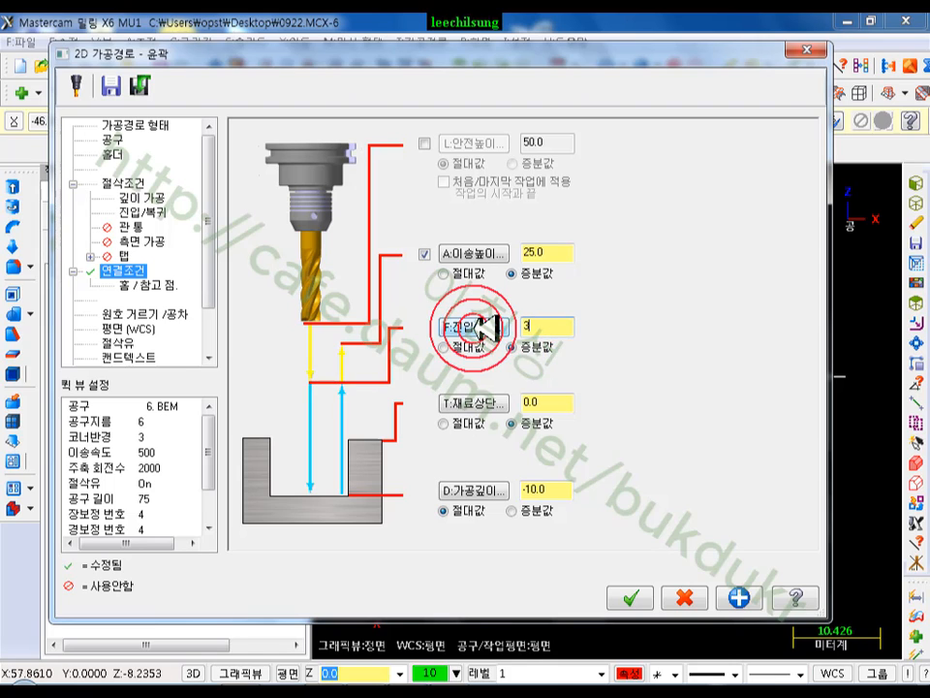
type("3")
left_click(551, 250)
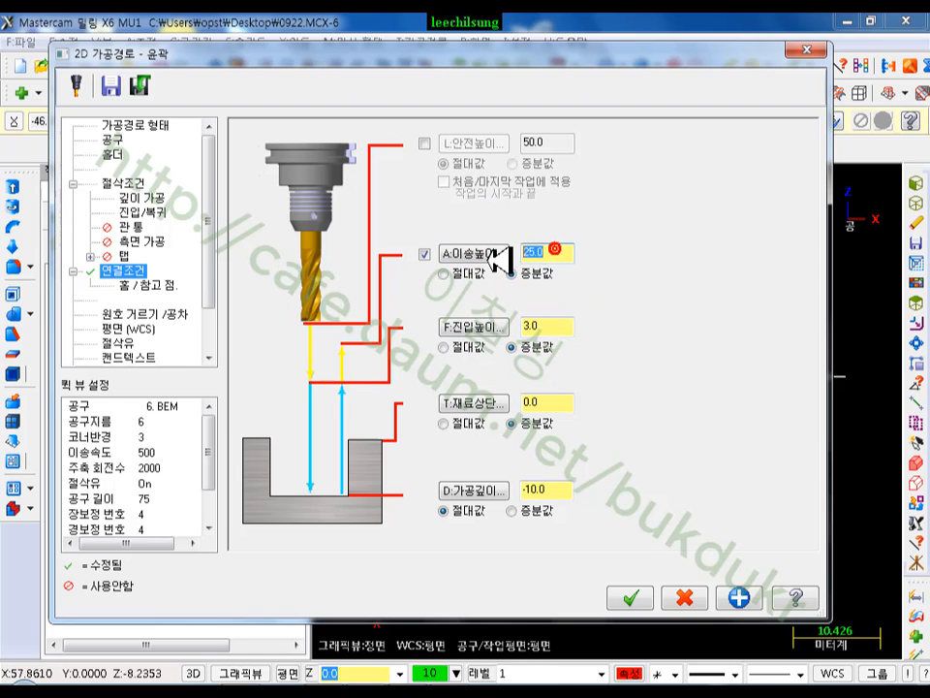
left_click(661, 380)
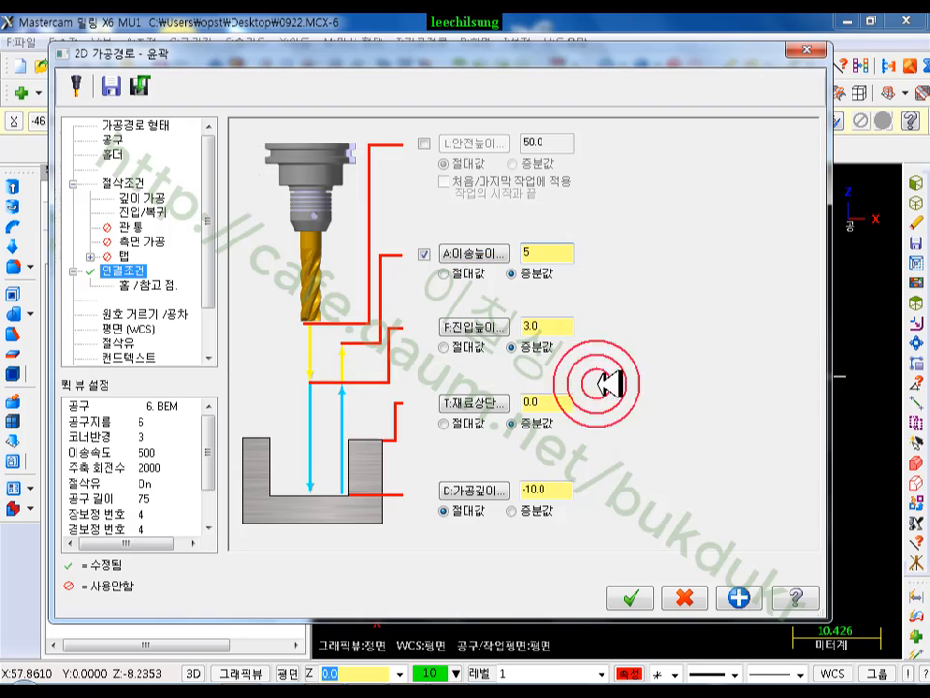
left_click(630, 598)
Step: Regenerate operation 22 and check its retract moves in the front and isometric views
left_click(194, 247)
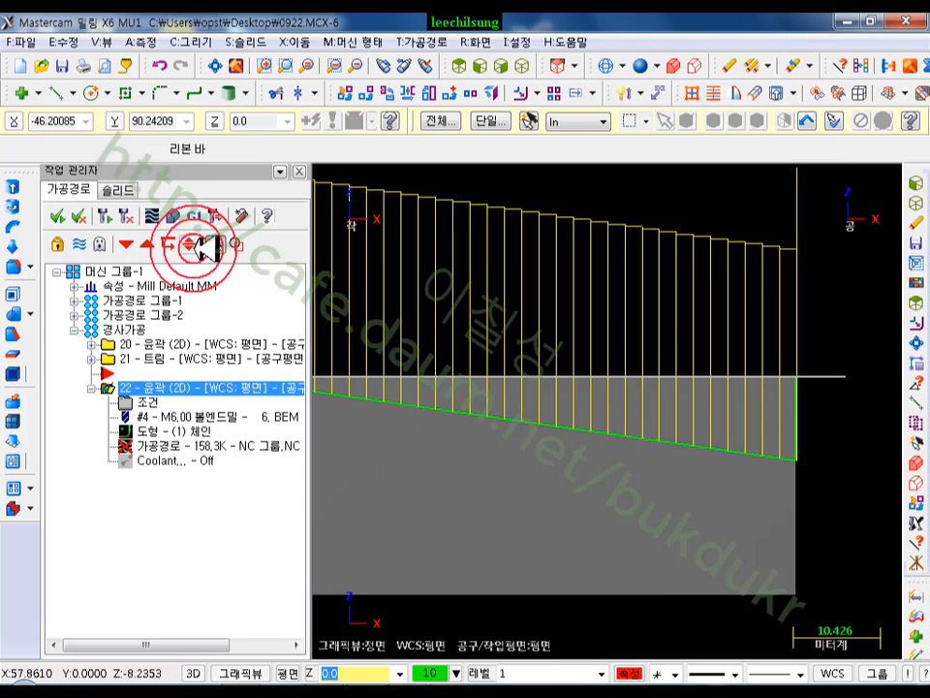
left_click(108, 216)
scroll(769, 367, "down", 3)
scroll(790, 386, "down", 3)
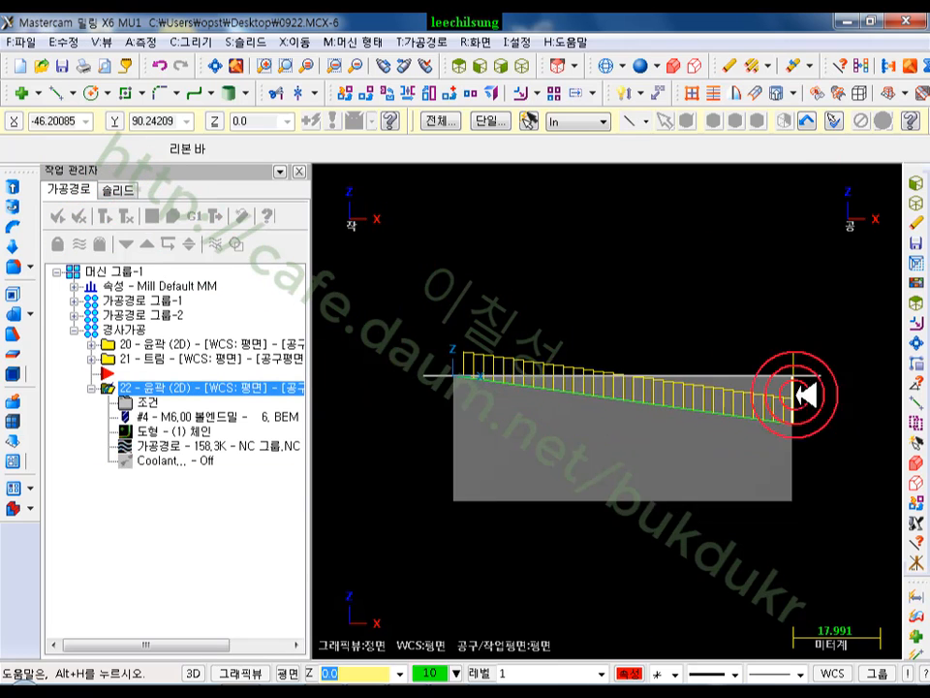
scroll(735, 391, "up", 3)
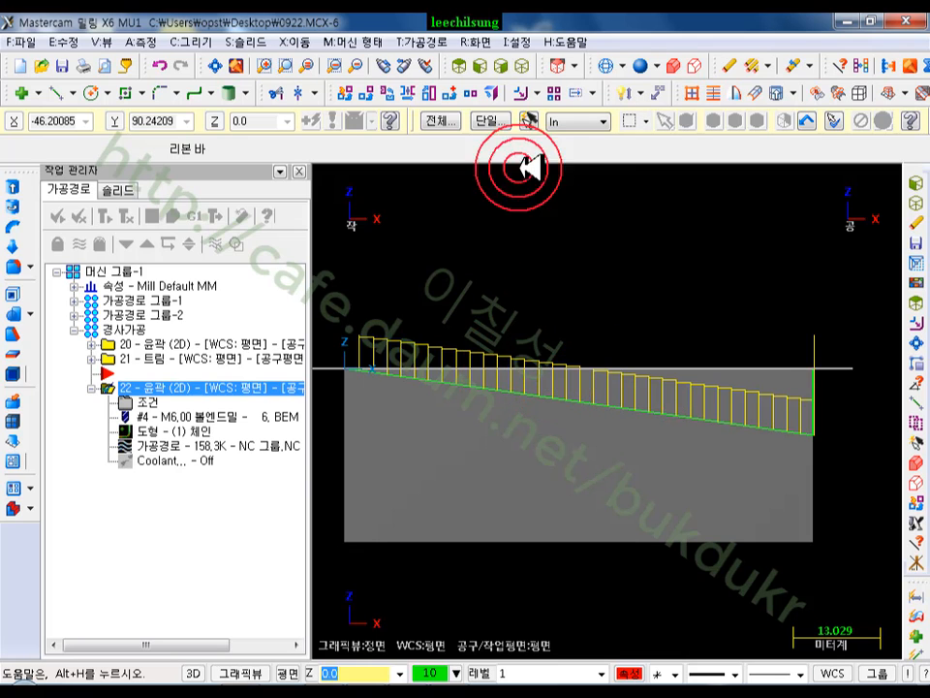
left_click(527, 65)
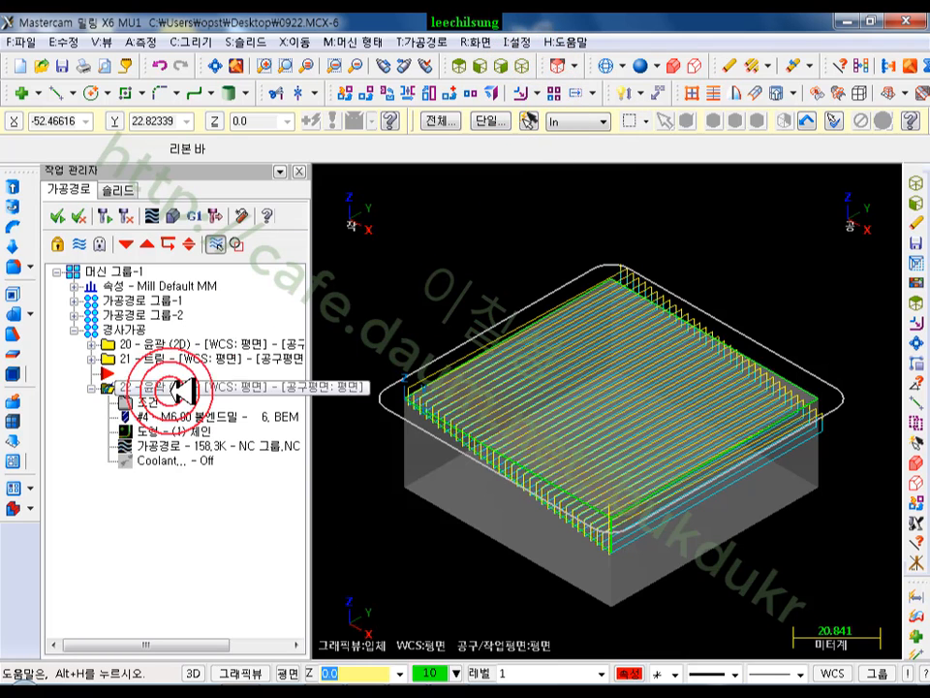
Step: Run the solid machining simulation of the 경사가공 group and examine the cusps on the slope up close in the front view
left_click(146, 329)
left_click(173, 214)
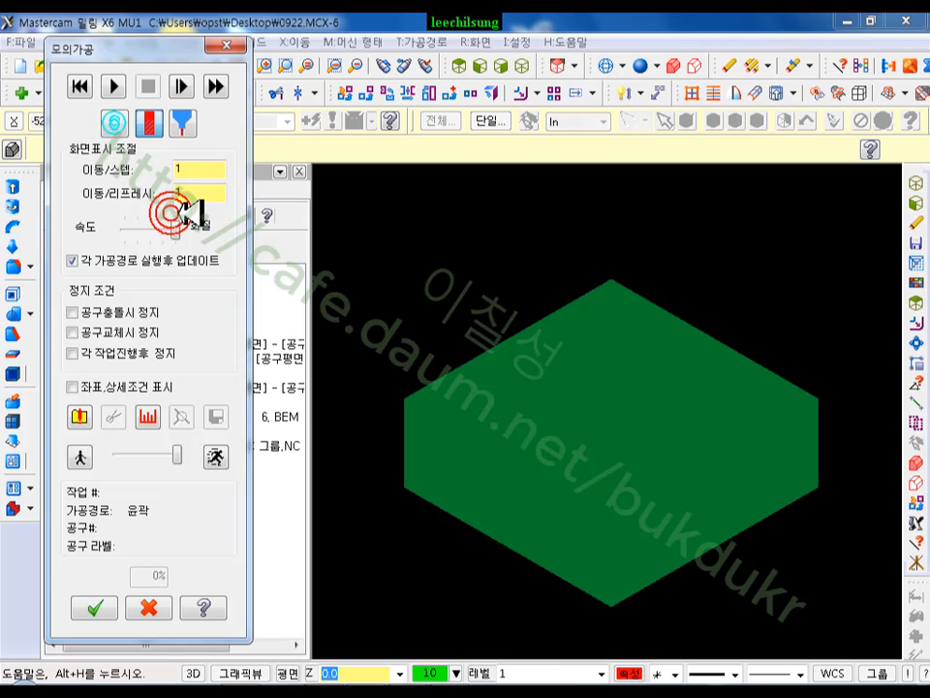
left_click(123, 85)
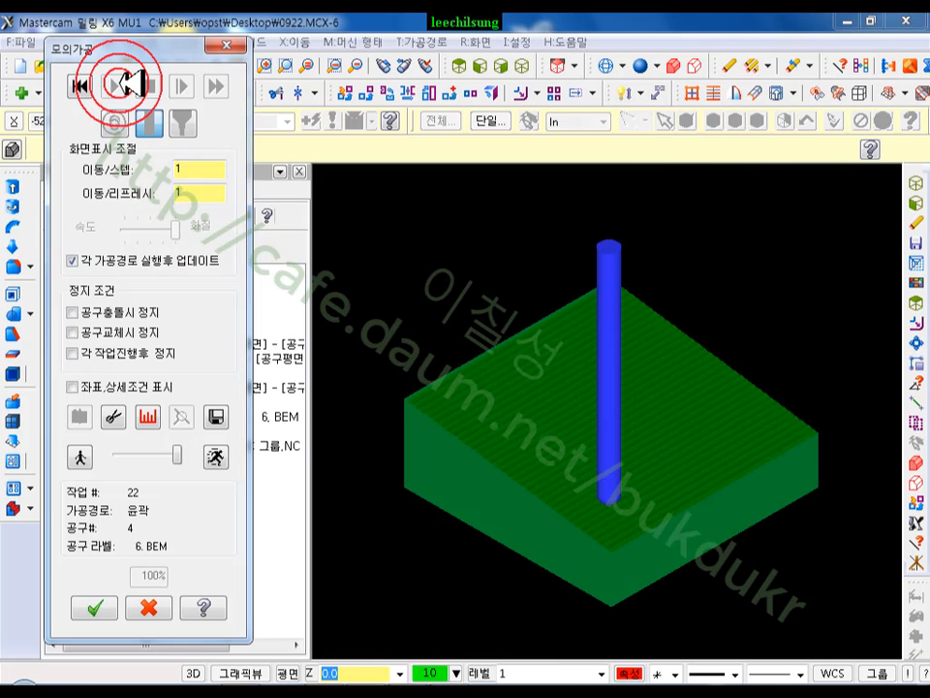
left_click(482, 67)
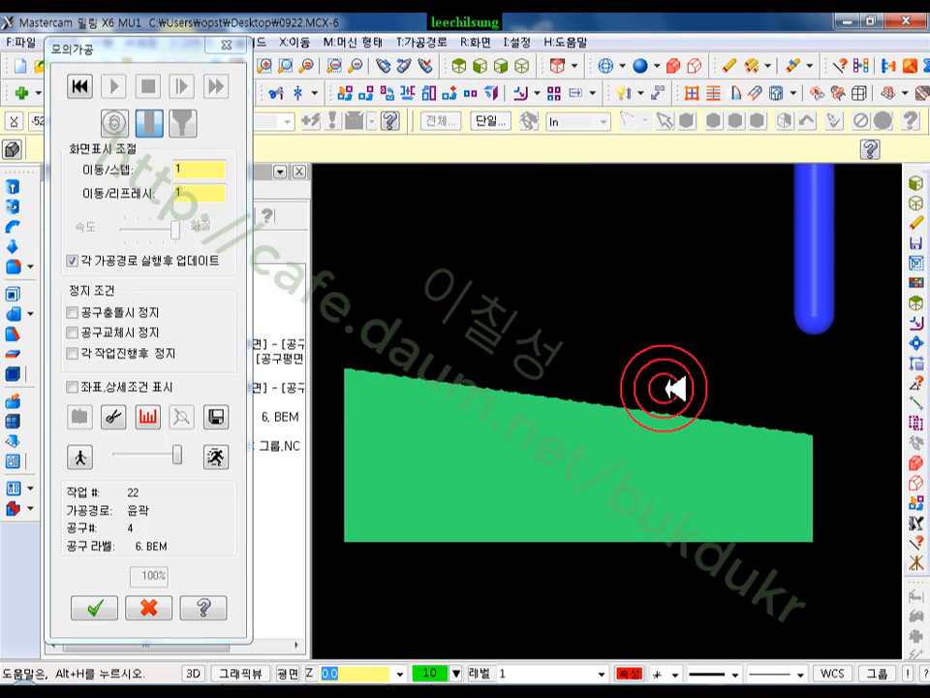
scroll(747, 463, "up", 5)
scroll(725, 370, "up", 5)
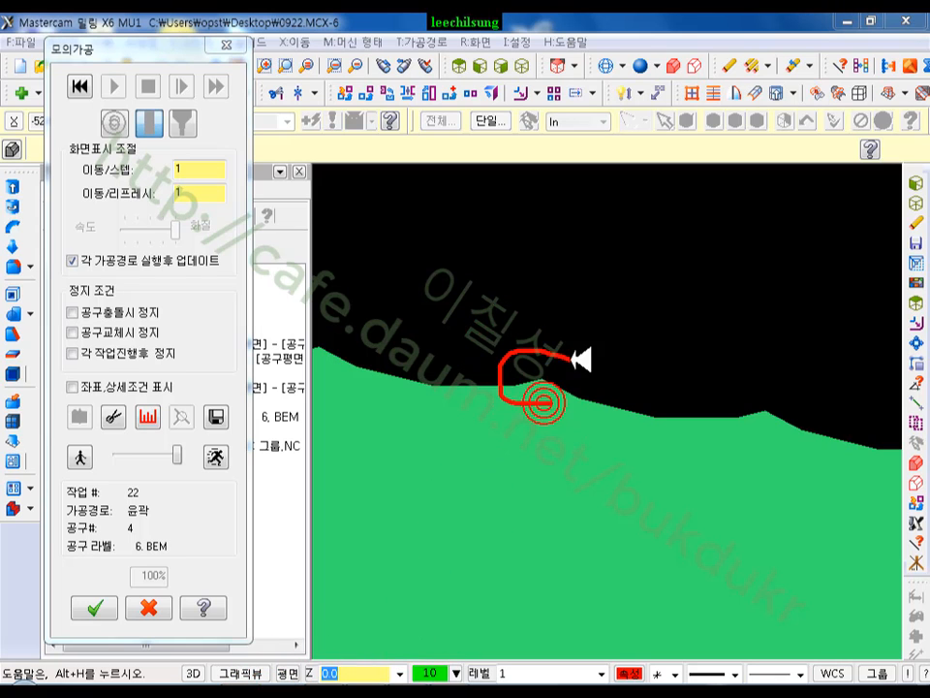
left_click_drag(581, 360, 560, 398)
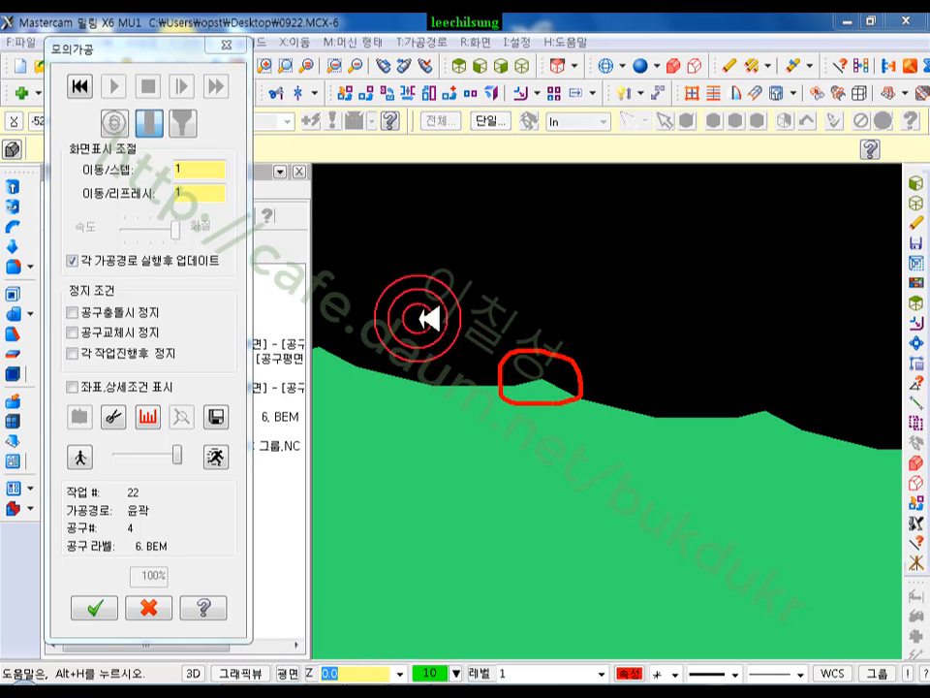
Step: Mark the leftover cusps on the simulated slope, clear the marks and close the simulation
mouse_move(486, 384)
left_mouse_down()
mouse_move(582, 390)
mouse_move(599, 404)
left_mouse_up()
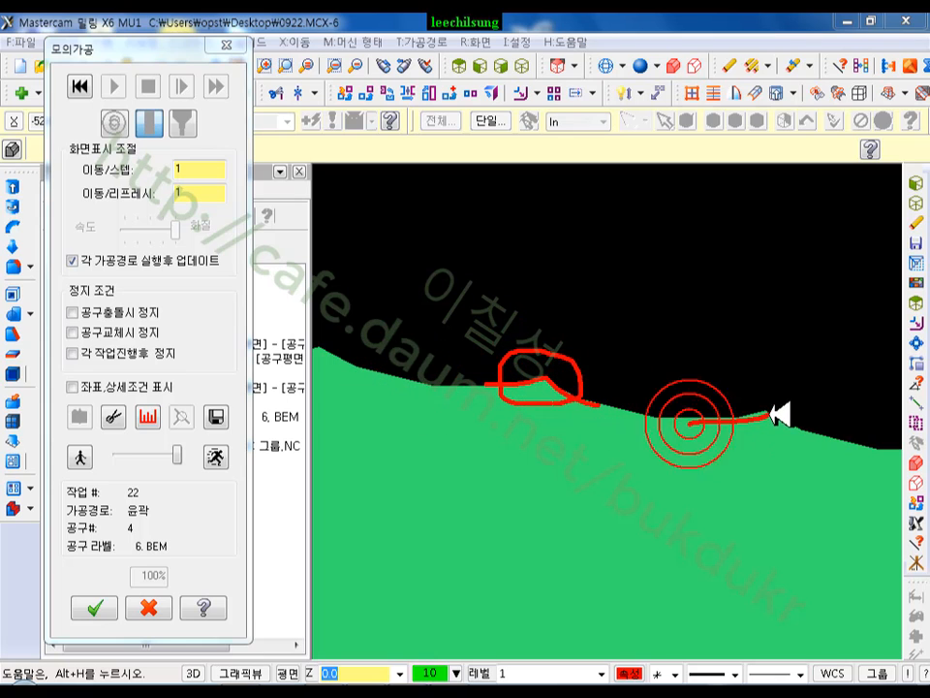
left_click_drag(778, 415, 814, 430)
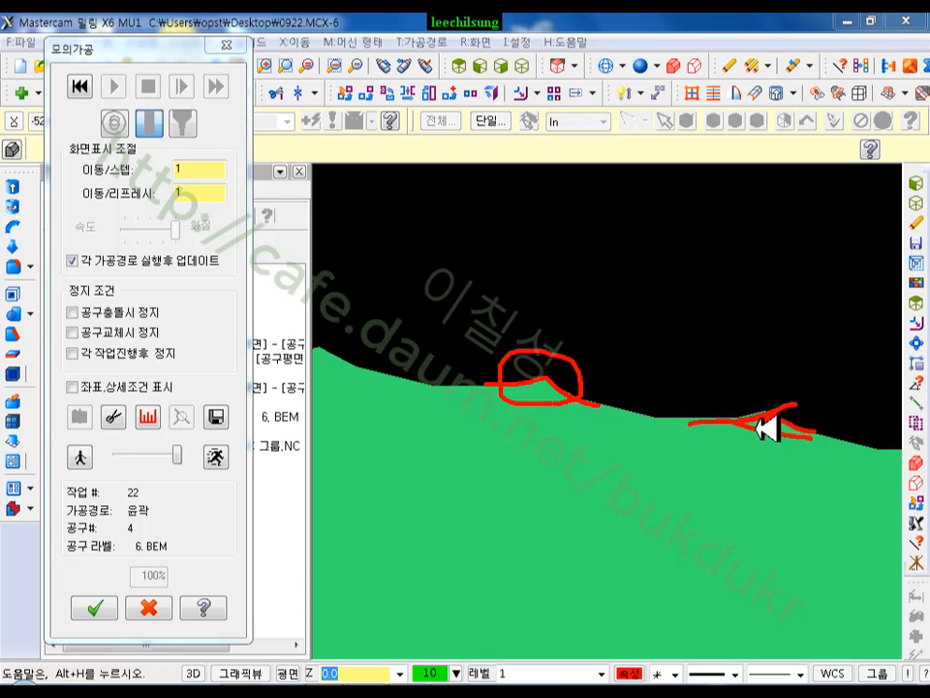
right_click(575, 287)
left_click(617, 474)
left_click(150, 607)
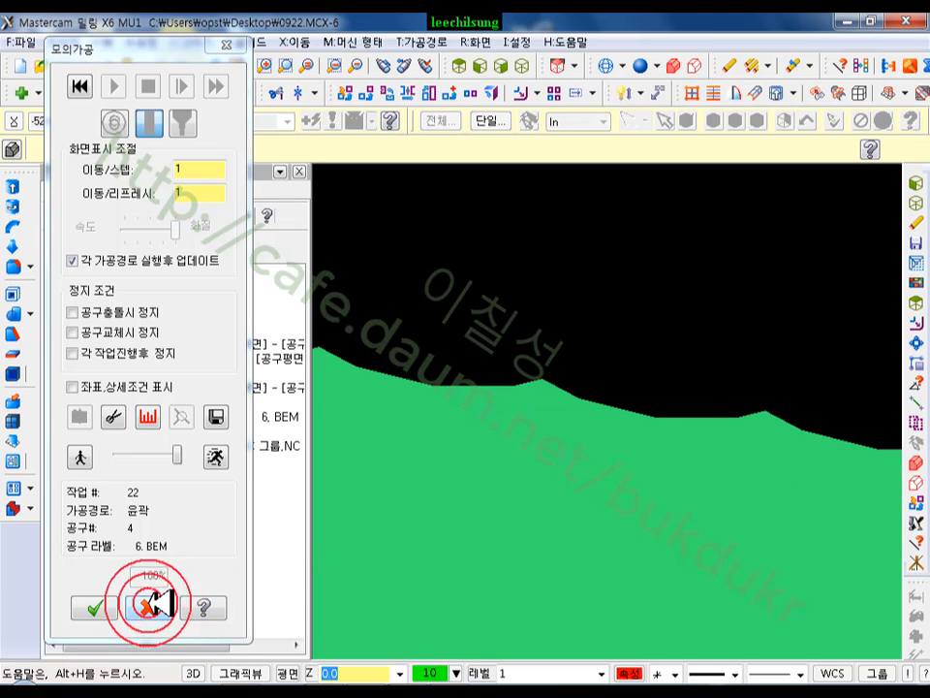
Step: Set the maximum rough step in operation 22's depth cuts to 0.1 and regenerate the toolpath
left_click(141, 398)
left_click(428, 257)
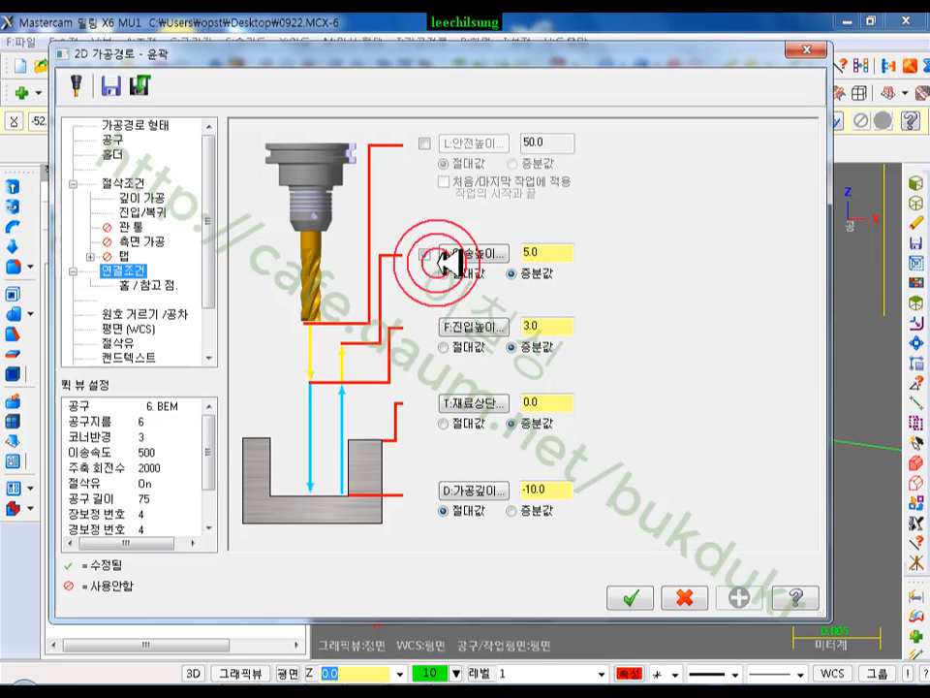
left_click(145, 196)
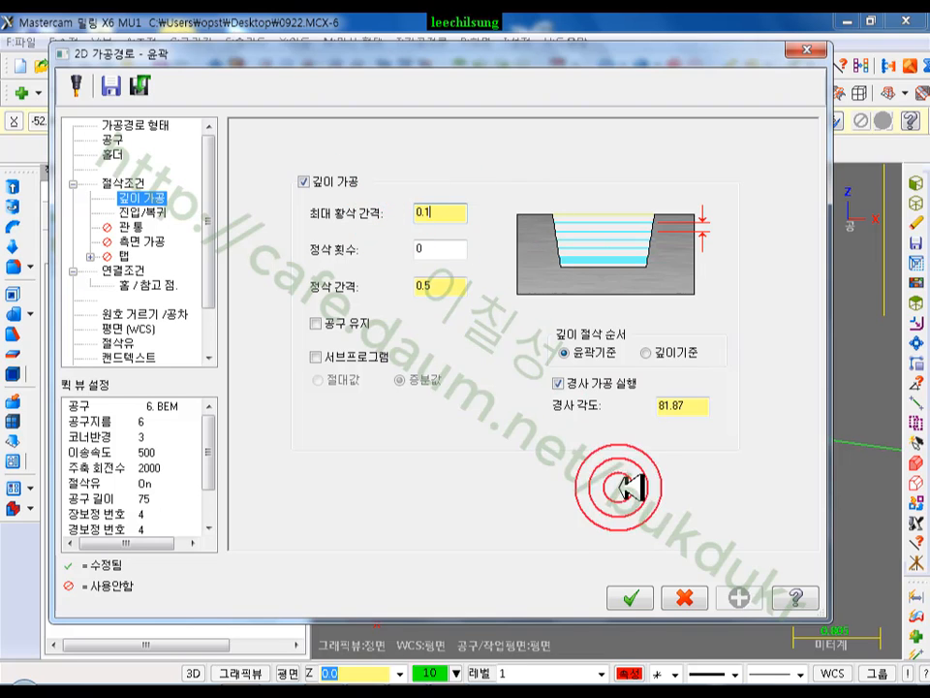
left_click(631, 598)
left_click(116, 215)
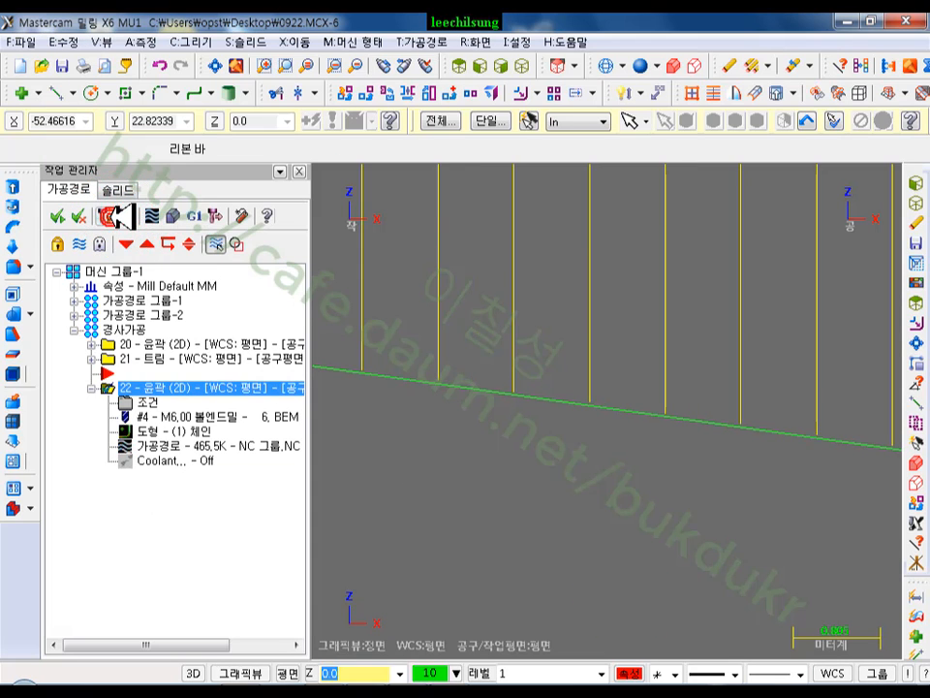
Step: Run the solid machining simulation of the 경사가공 group, inspect the slope in the front and isometric views, and close it
scroll(737, 398, "down", 5)
scroll(714, 344, "down", 4)
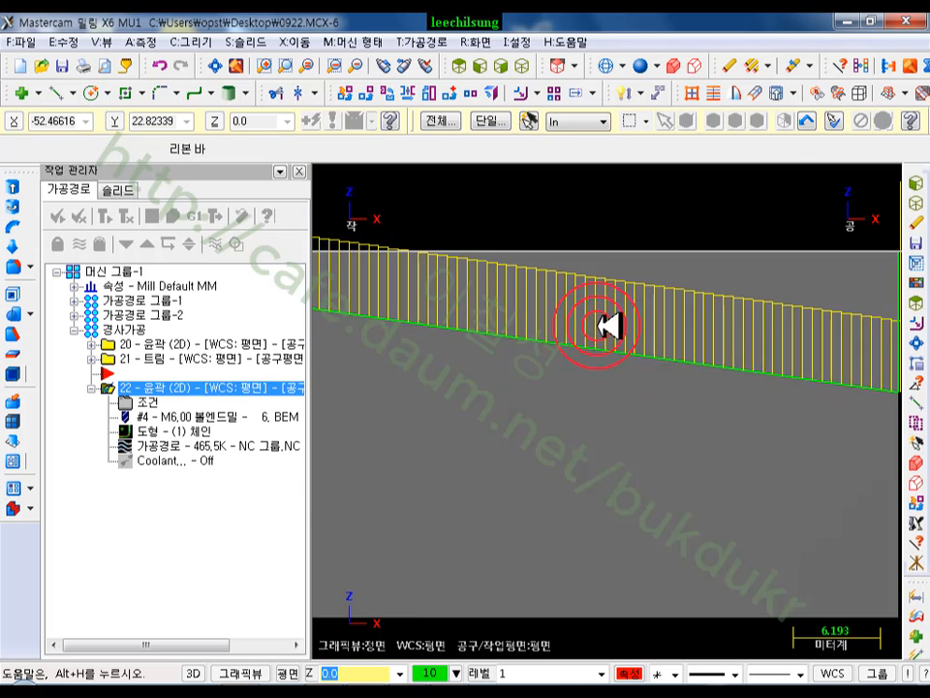
left_click(126, 327)
left_click(174, 215)
left_click(115, 83)
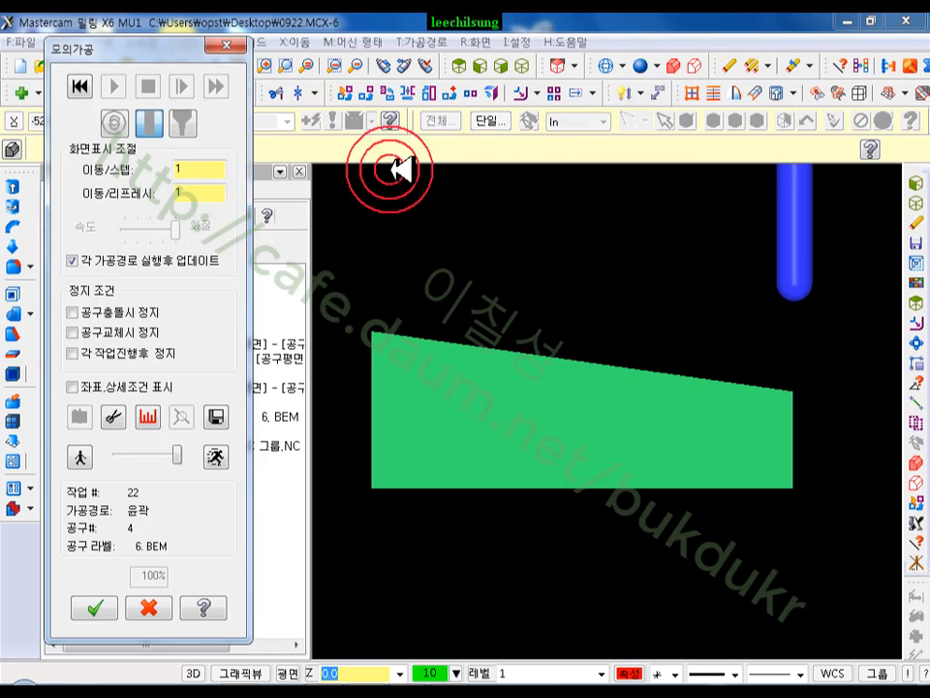
left_click(522, 65)
scroll(510, 501, "up", 6)
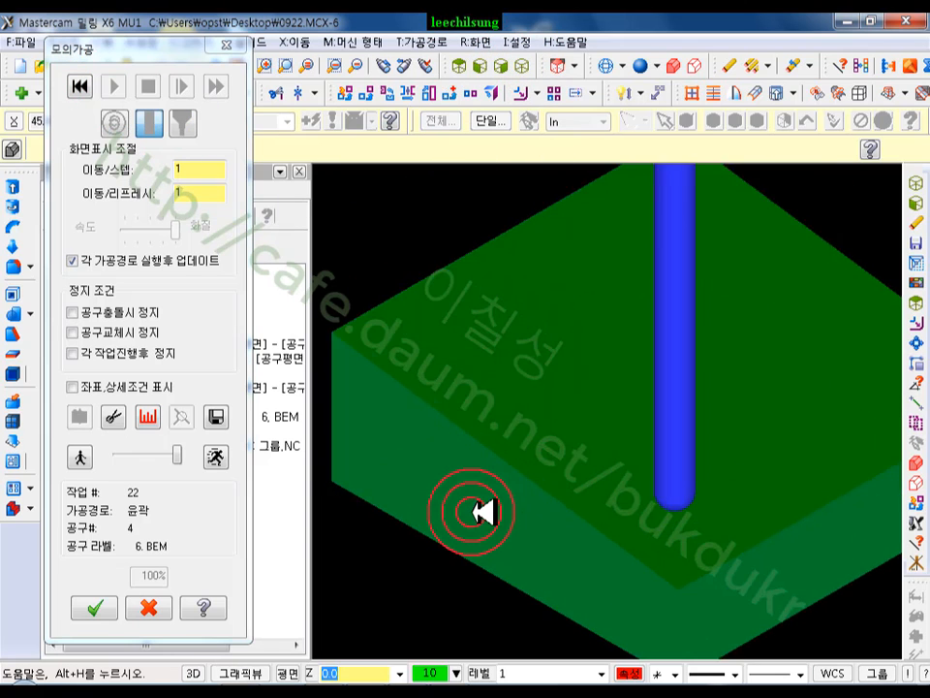
scroll(468, 498, "down", 4)
scroll(644, 500, "down", 2)
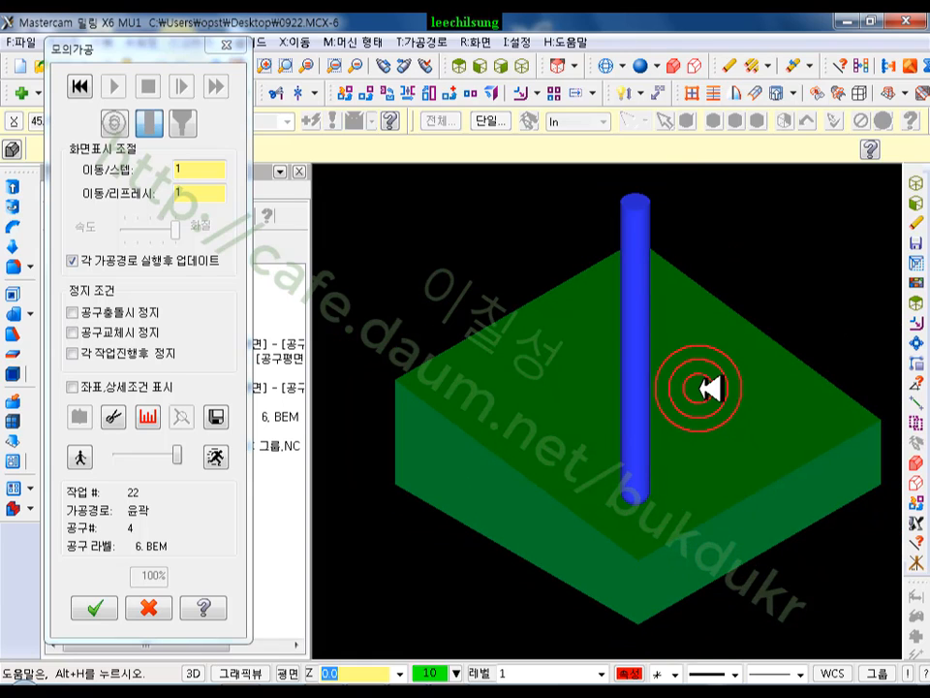
left_click(150, 608)
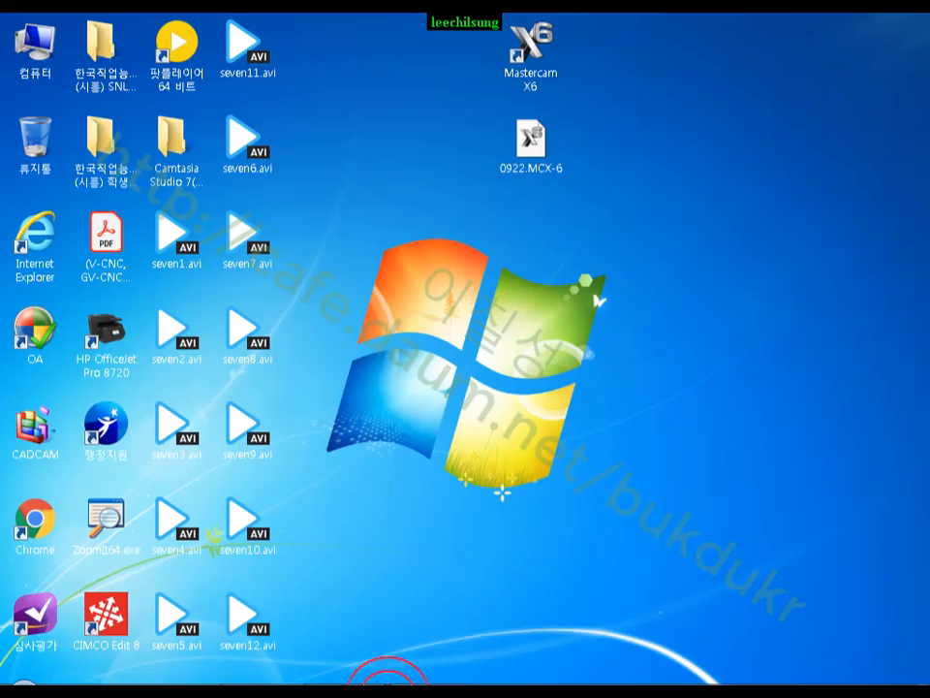
Step: Bring the Mastercam window back and move the insert arrow below operation 22
left_click(388, 680)
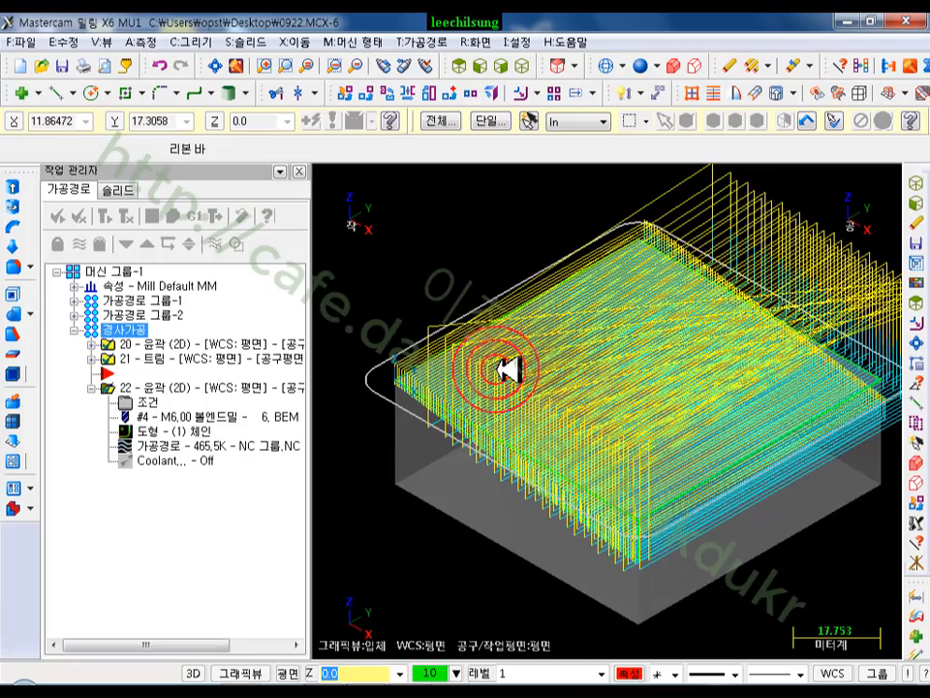
scroll(449, 255, "down", 3)
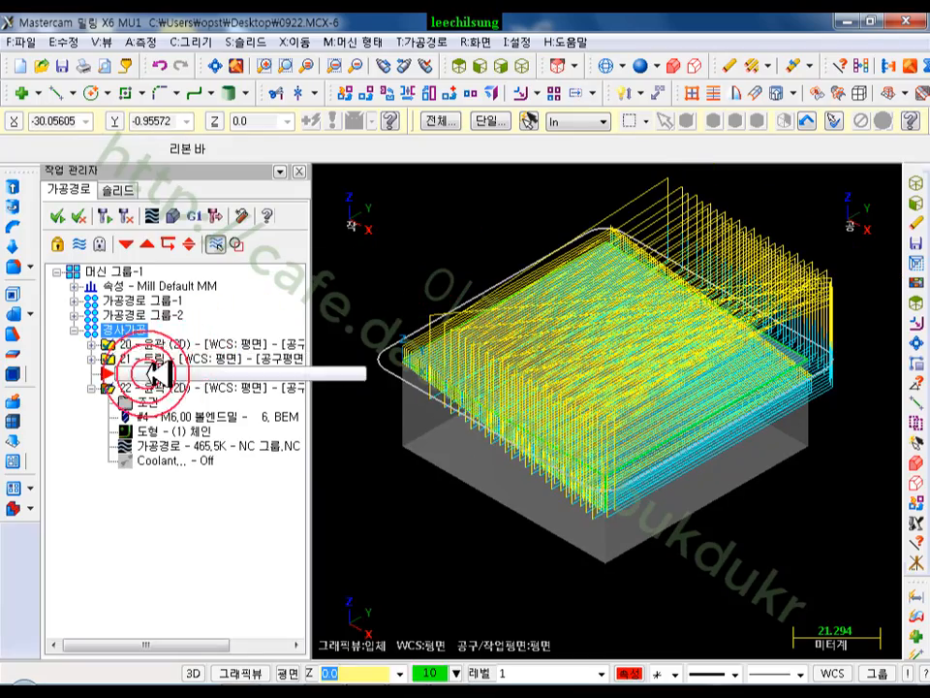
left_click(128, 246)
Step: Simulate the whole 경사가공 group again and examine the finished slope's edges and the ball endmill from an angle
left_click(97, 329)
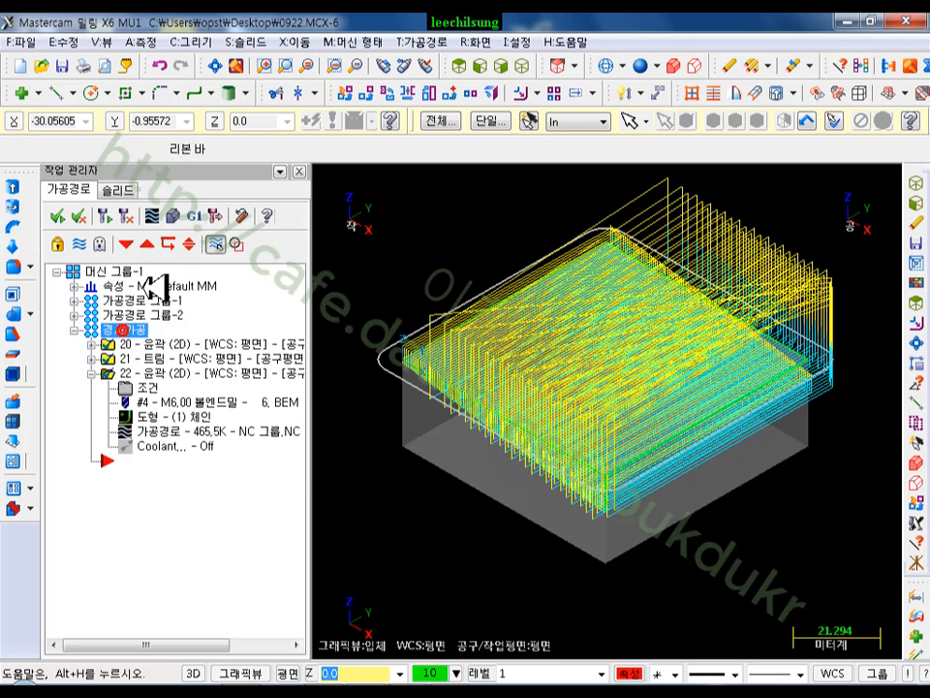
left_click(179, 215)
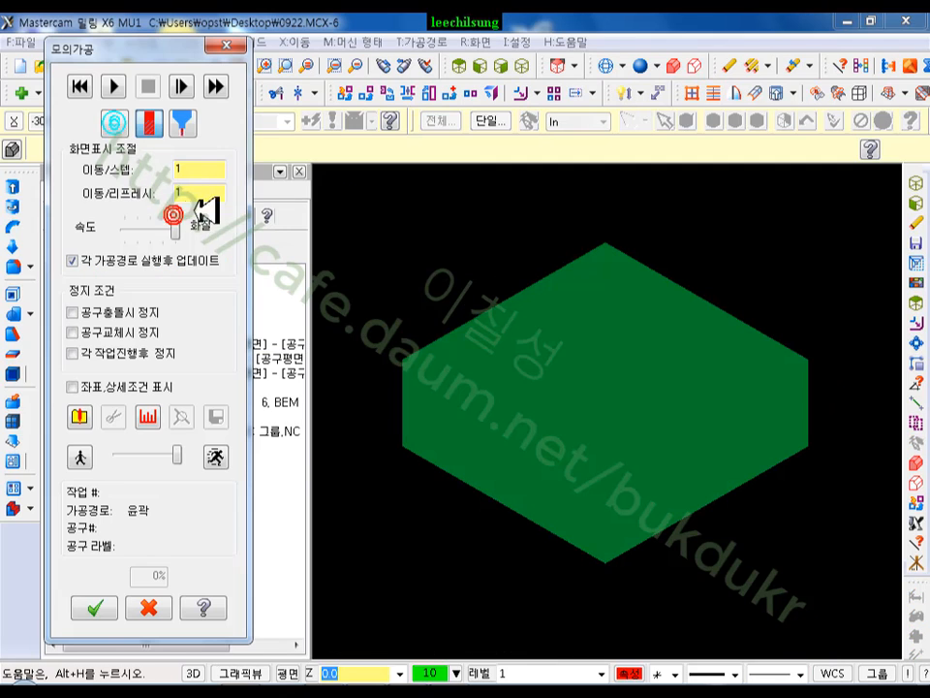
left_click(121, 86)
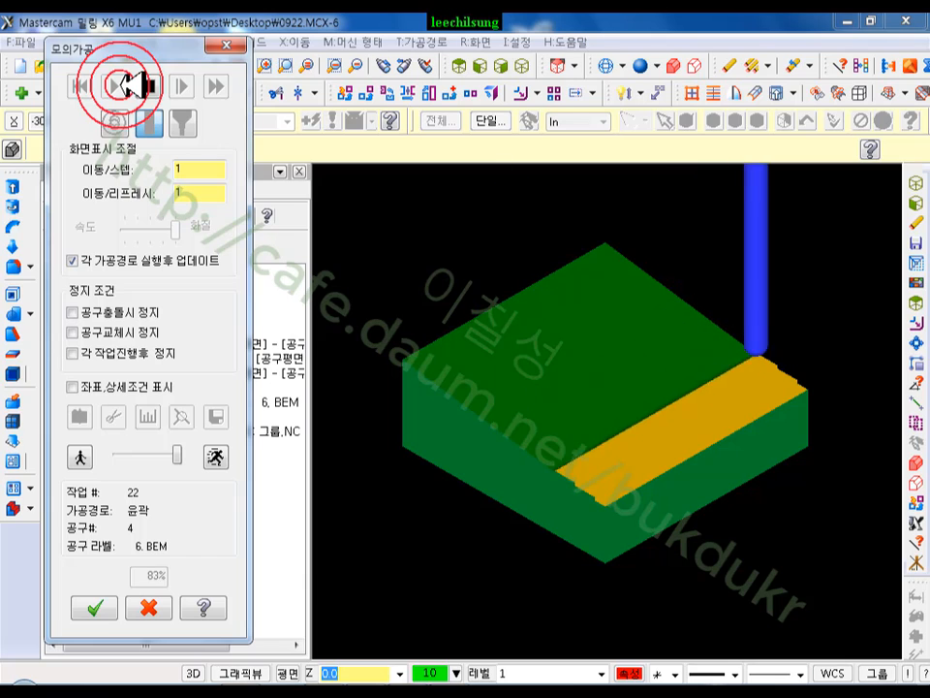
left_click(481, 230)
scroll(467, 428, "up", 5)
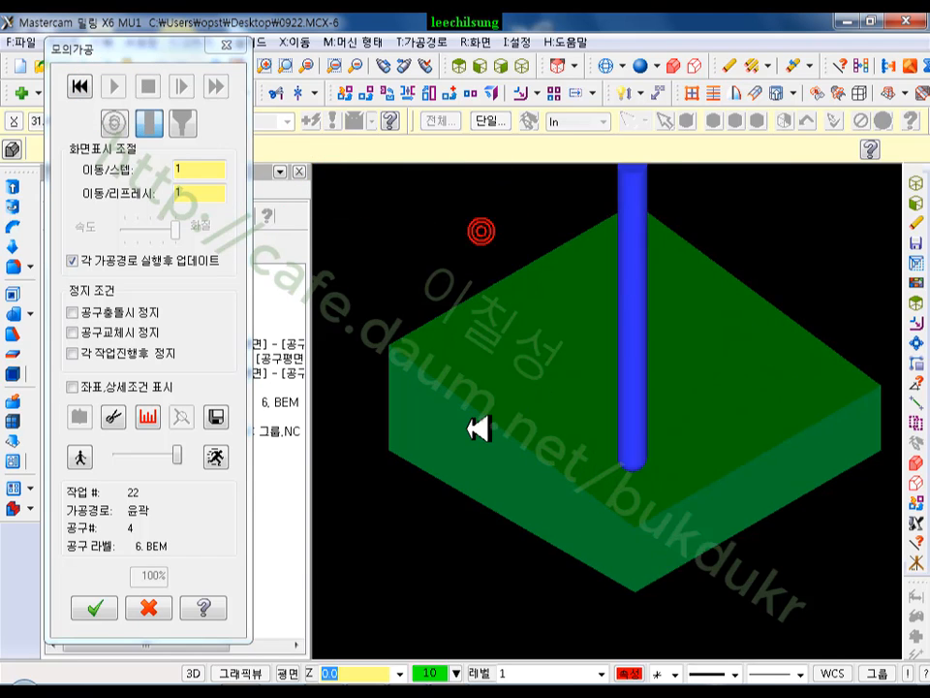
middle_click_drag(592, 396, 561, 394)
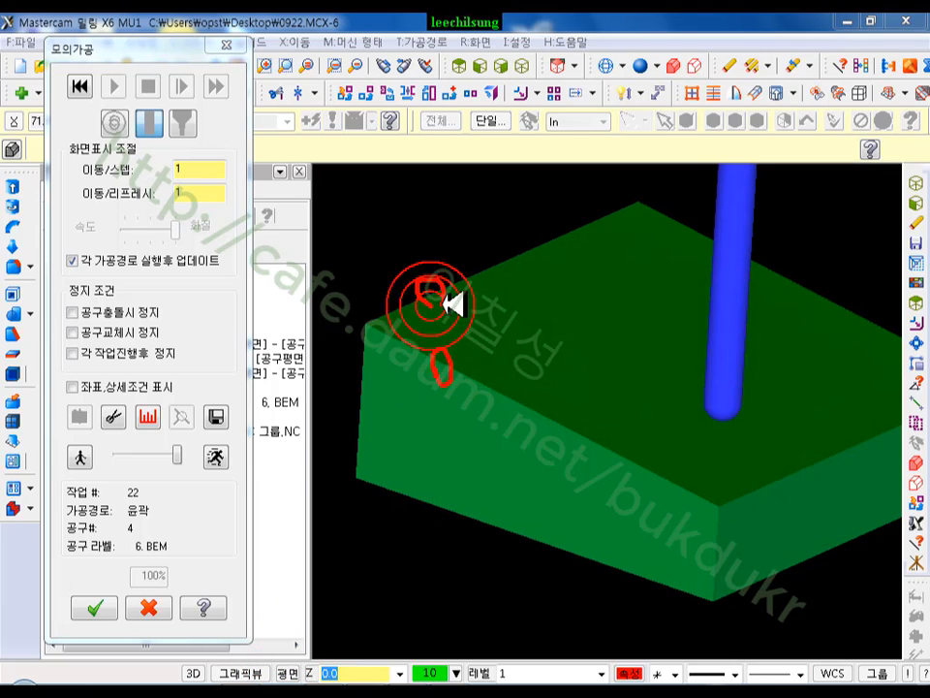
left_click(375, 325)
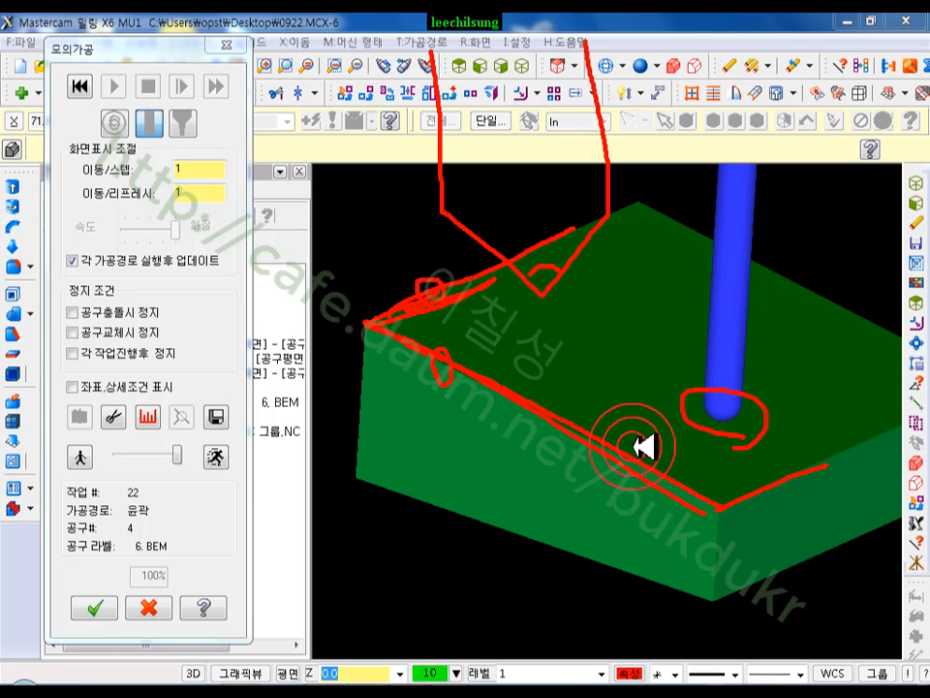
right_click(528, 199)
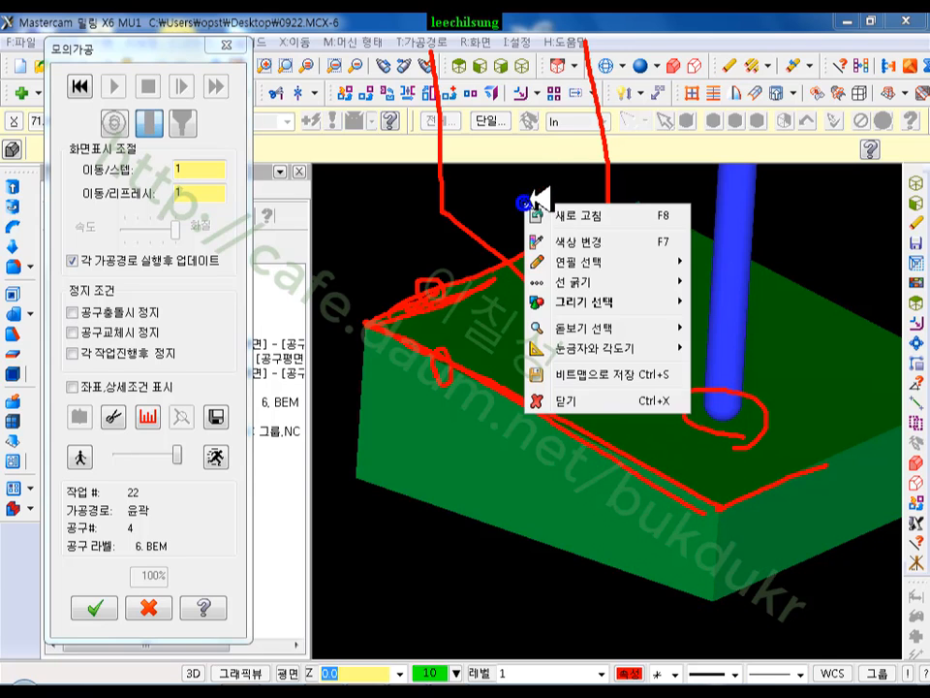
left_click(588, 396)
left_click(94, 608)
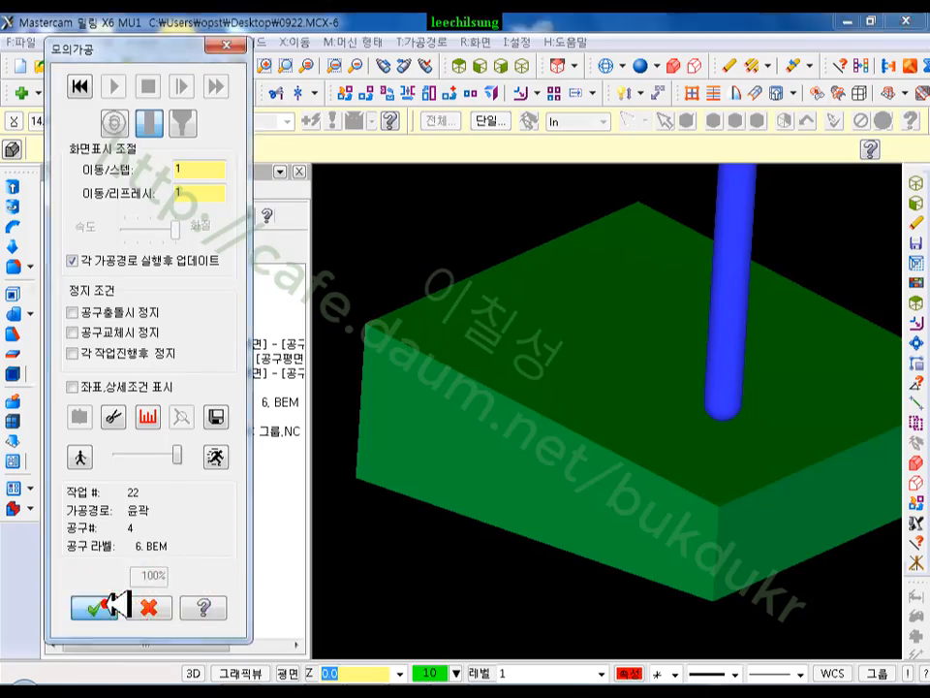
Step: Return to the isometric view and hide the toolpaths of the 경사가공 group
left_click(521, 65)
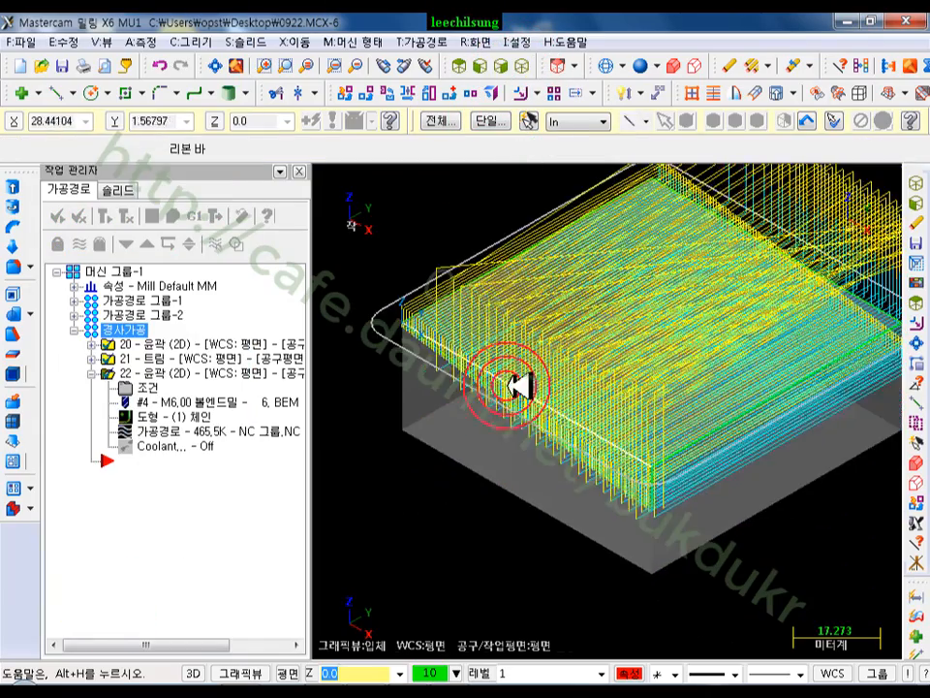
scroll(523, 388, "down", 2)
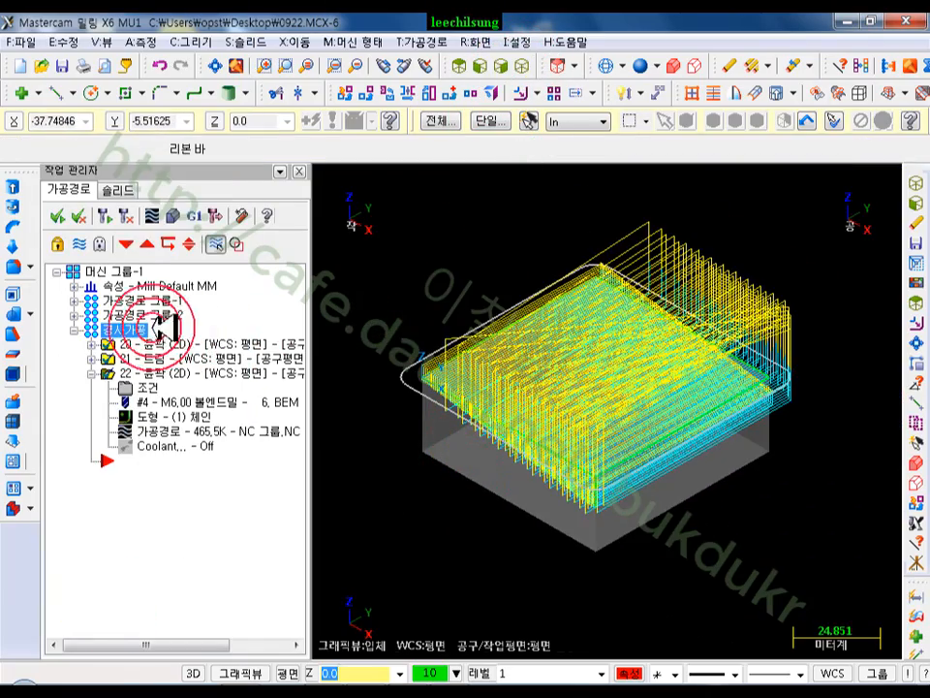
left_click(81, 242)
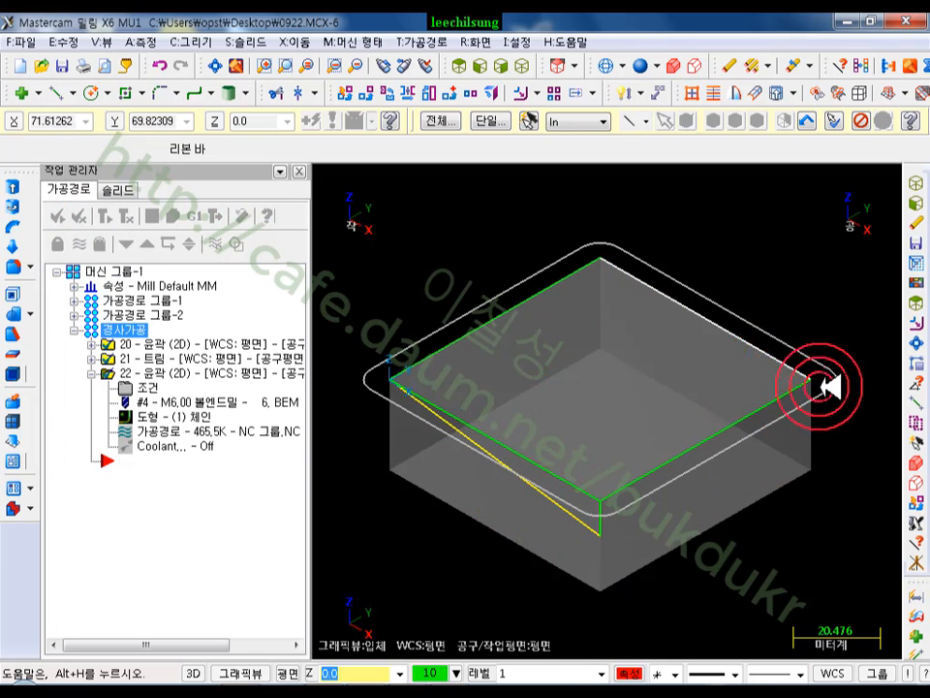
Step: Translate one copy of the sloped line 70 mm in Y, from the origin corner to the block's rear corner
left_click(578, 536)
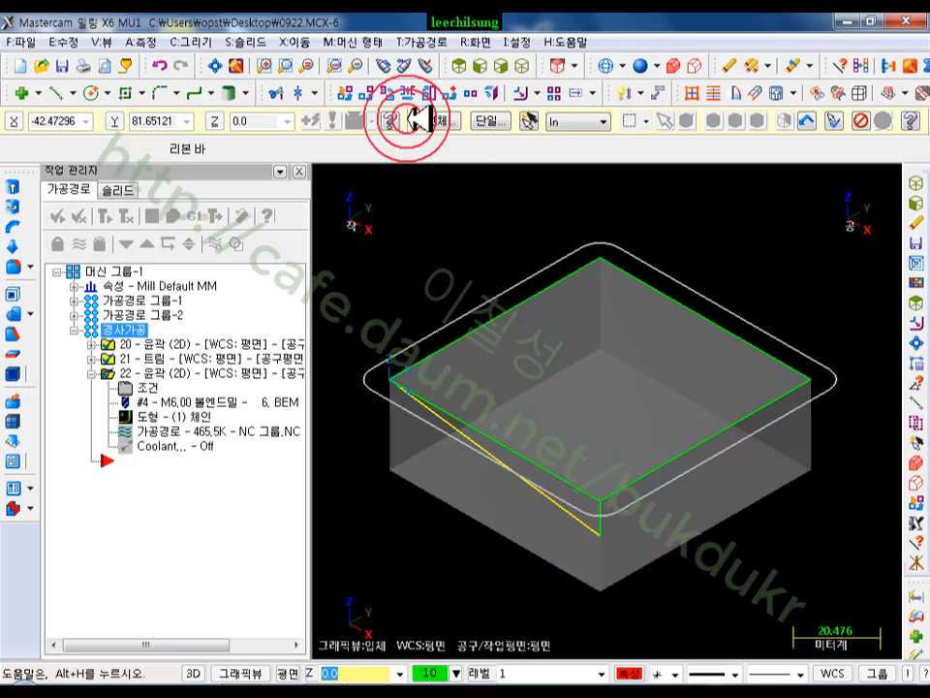
left_click(308, 41)
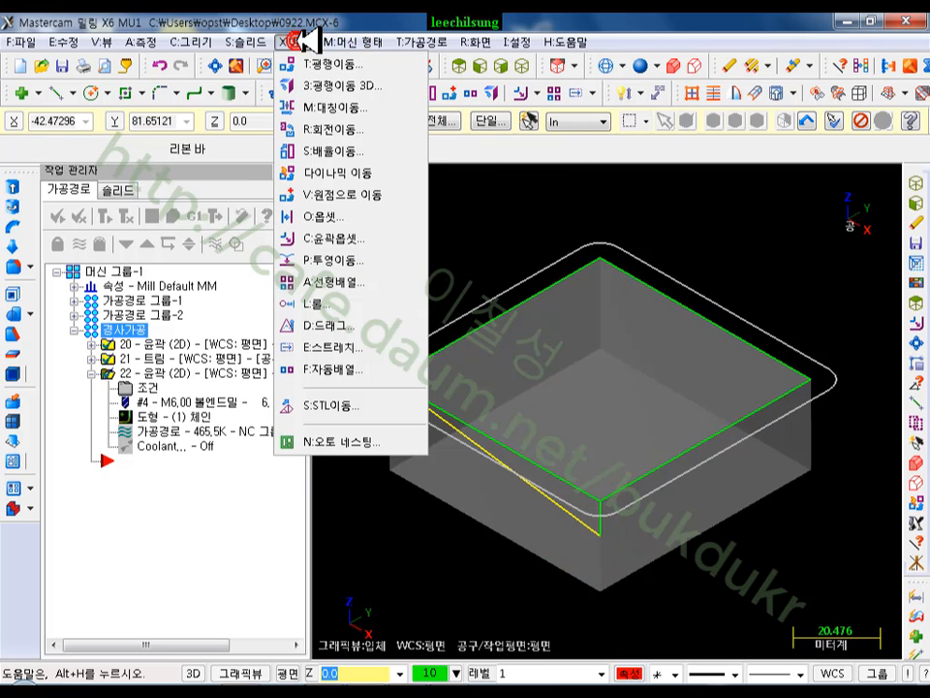
left_click(335, 64)
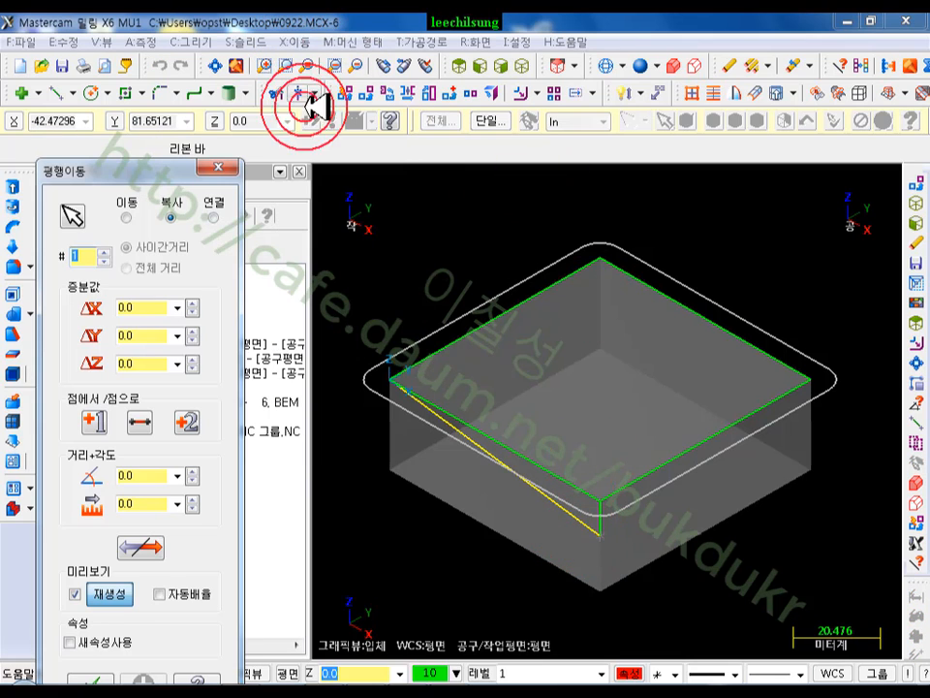
left_click(93, 420)
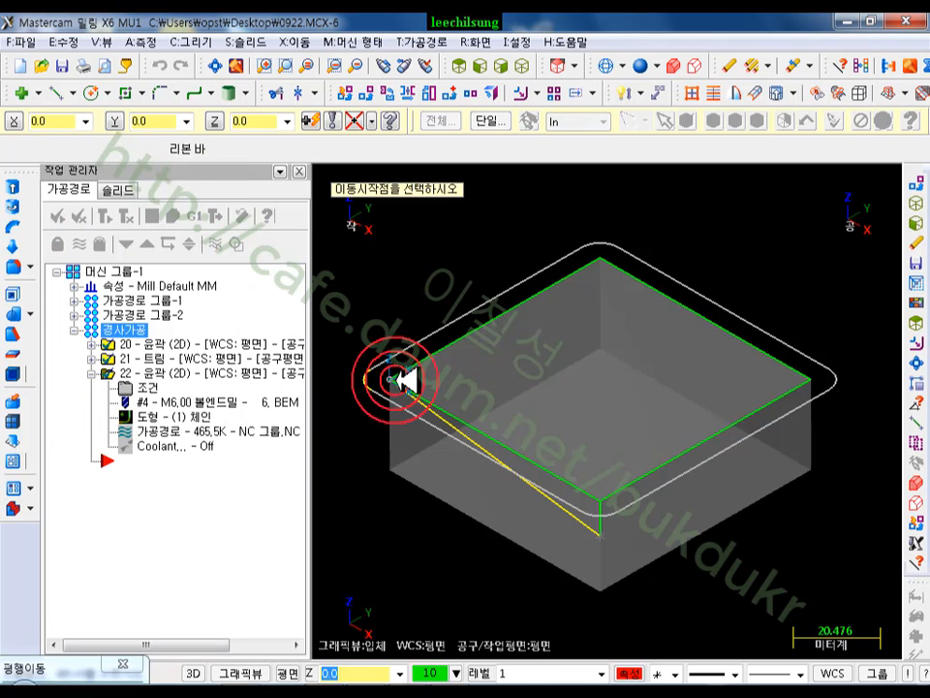
left_click(396, 379)
left_click(599, 254)
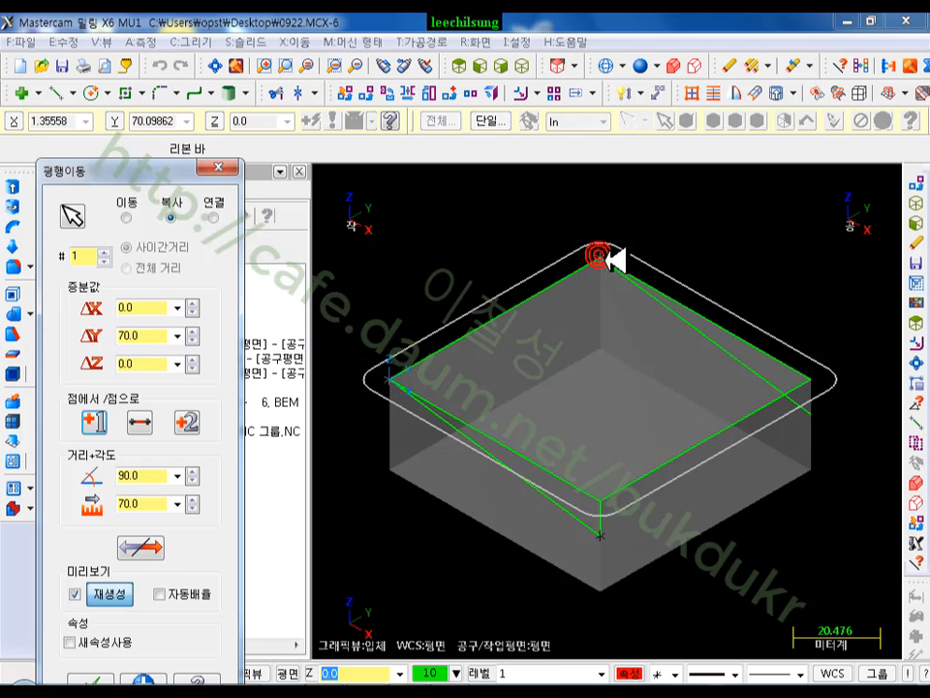
scroll(758, 521, "up", 1)
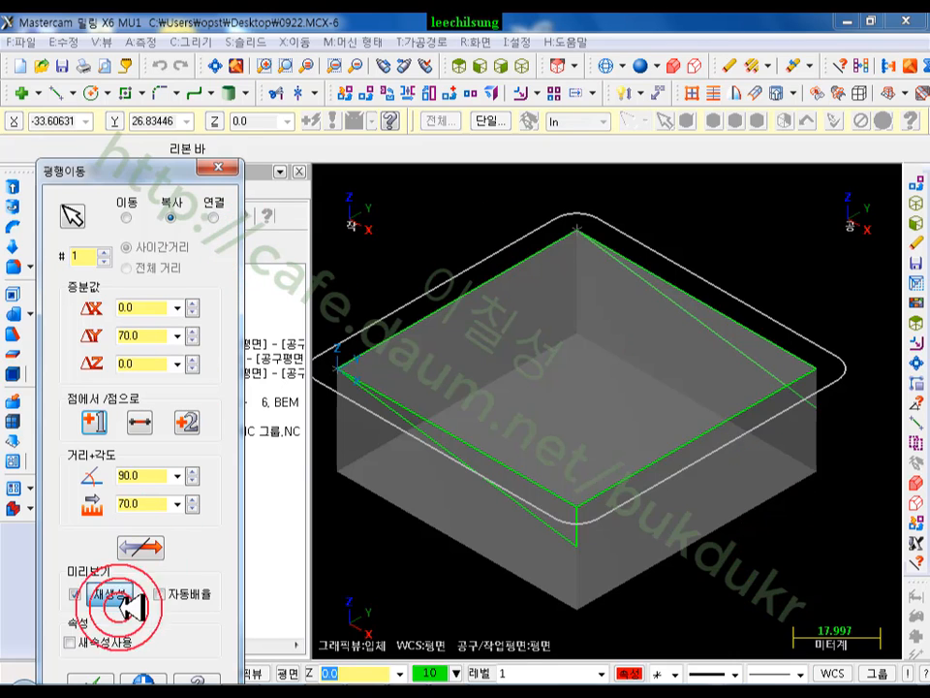
left_click(105, 676)
Step: Draw a 70 mm line at Z -10 connecting the lower endpoints of the two sloped lines
left_click(61, 93)
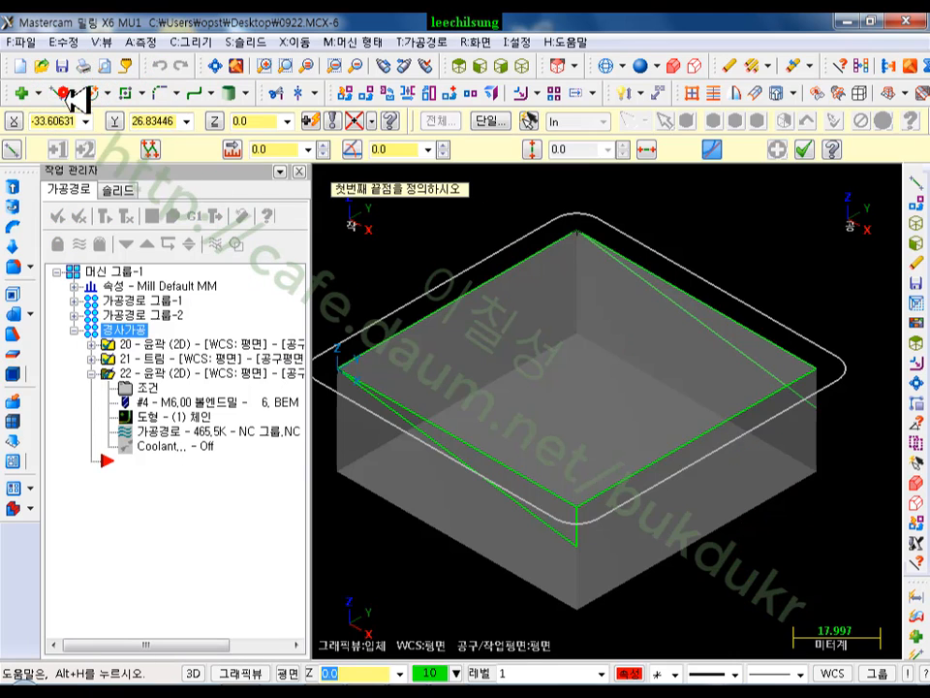
left_click(822, 412)
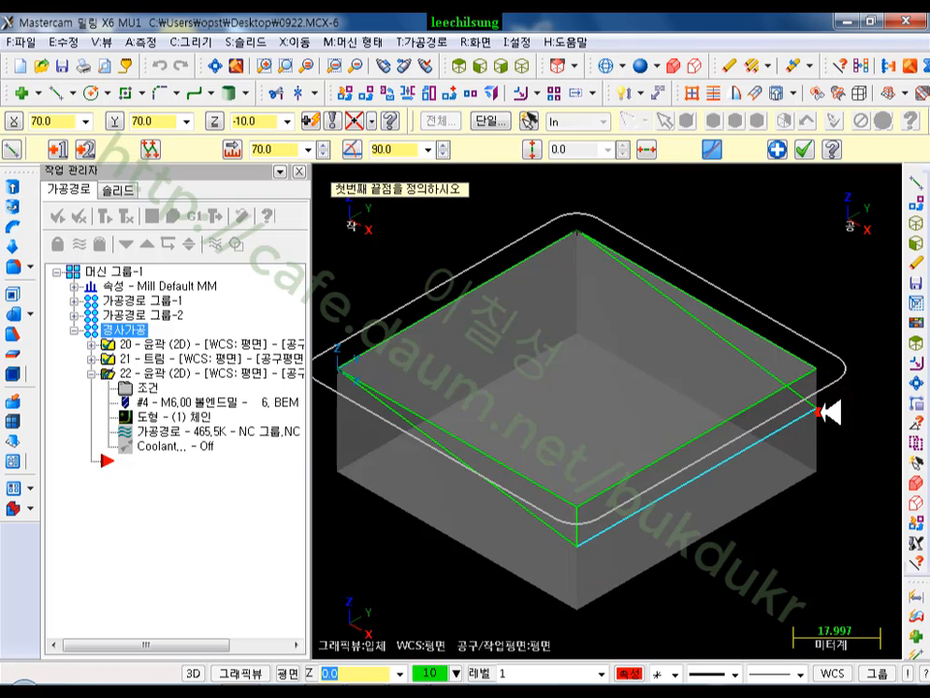
left_click(805, 149)
Step: Isolate the four boundary lines of the inclined face, hiding all other wireframe geometry, and view them from an angle
scroll(894, 395, "down", 1)
left_click(772, 362, "shift")
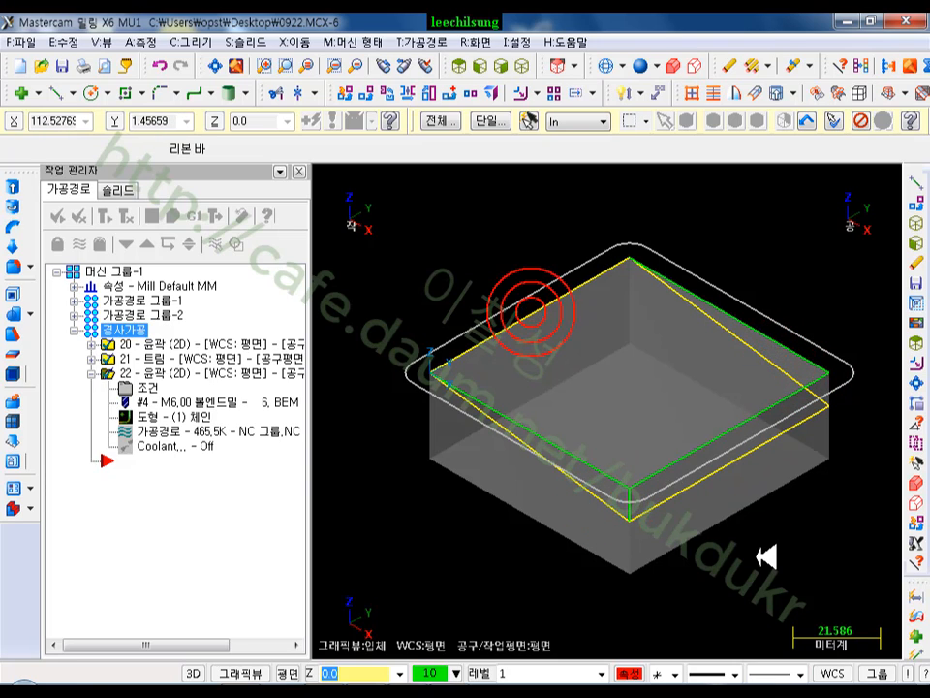
key("alt+e")
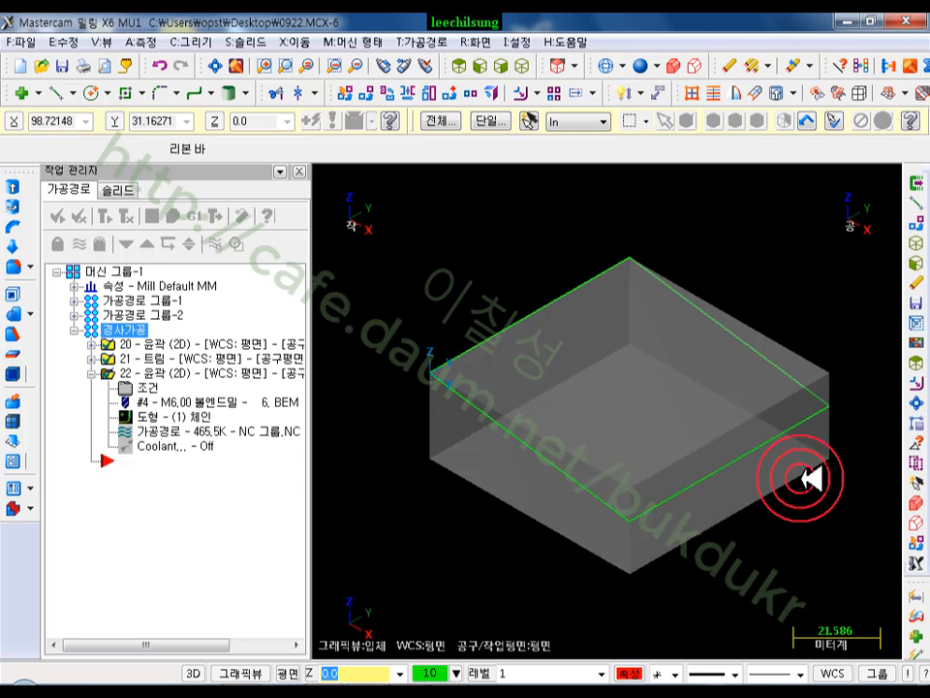
middle_click_drag(640, 360, 814, 336)
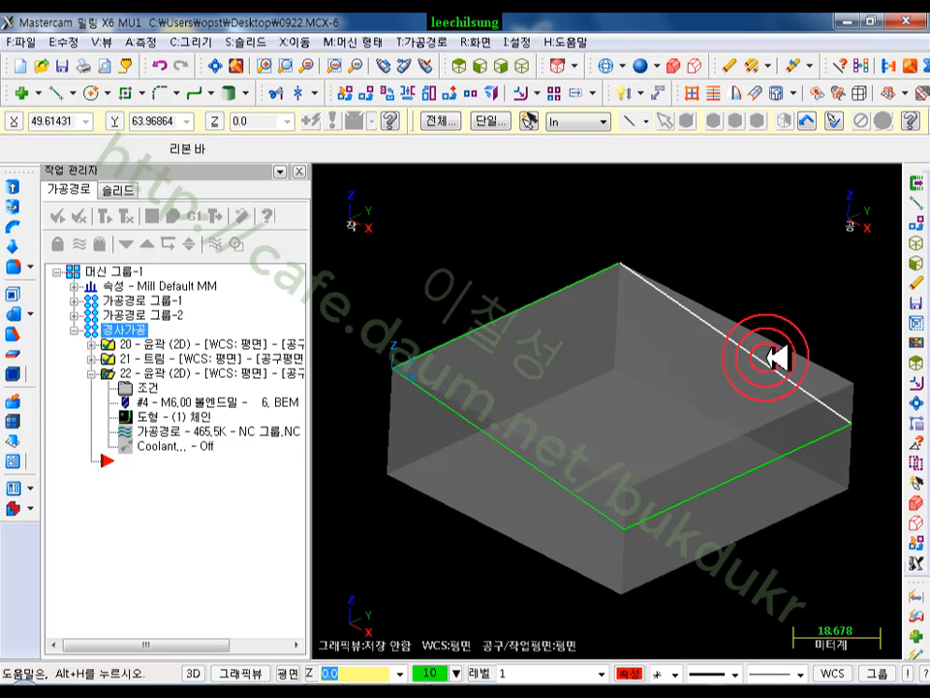
Step: Start a 2D contour toolpath and chain the closed loop of four boundary lines around the inclined face in 3D
left_click(775, 358)
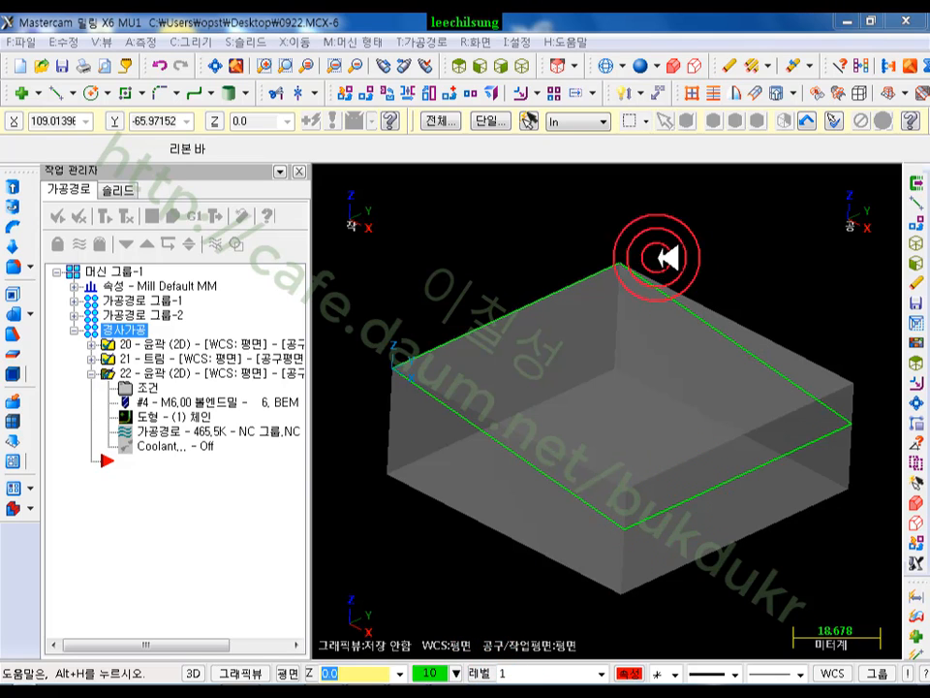
left_click(91, 373)
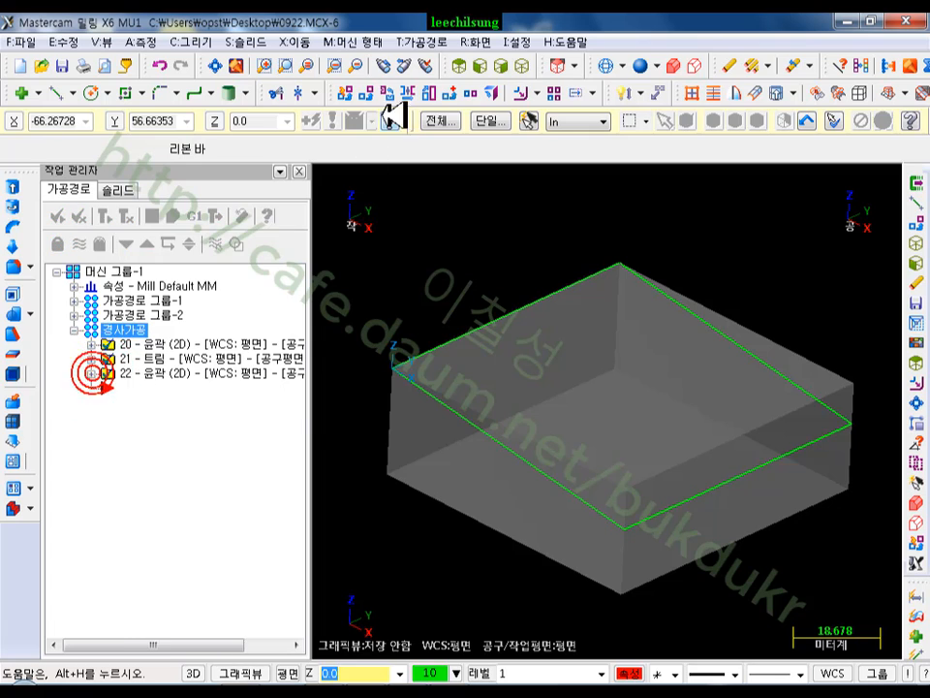
left_click(426, 41)
left_click(452, 64)
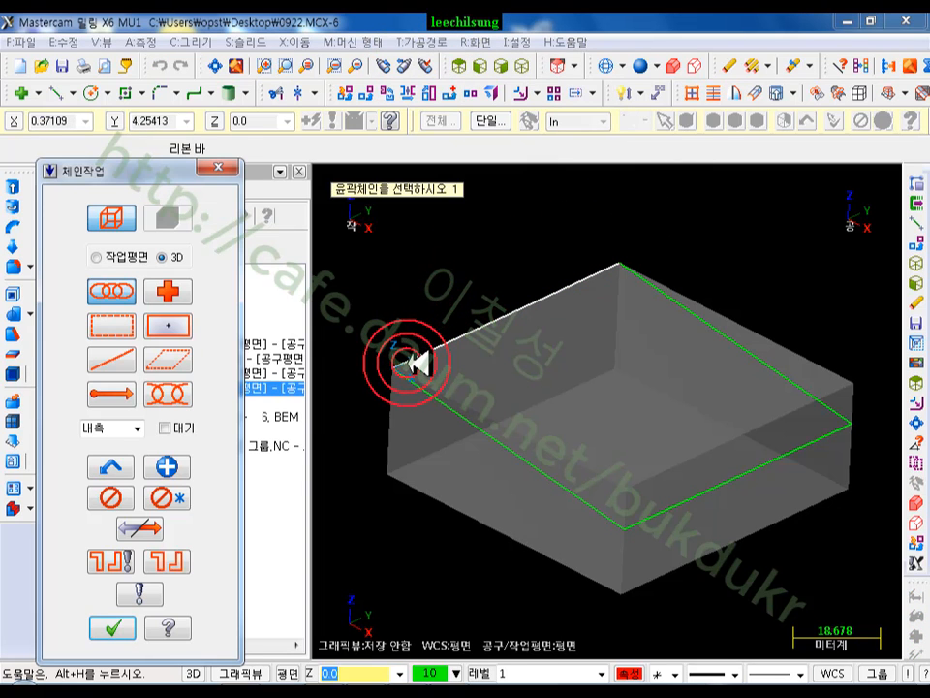
left_click(401, 361)
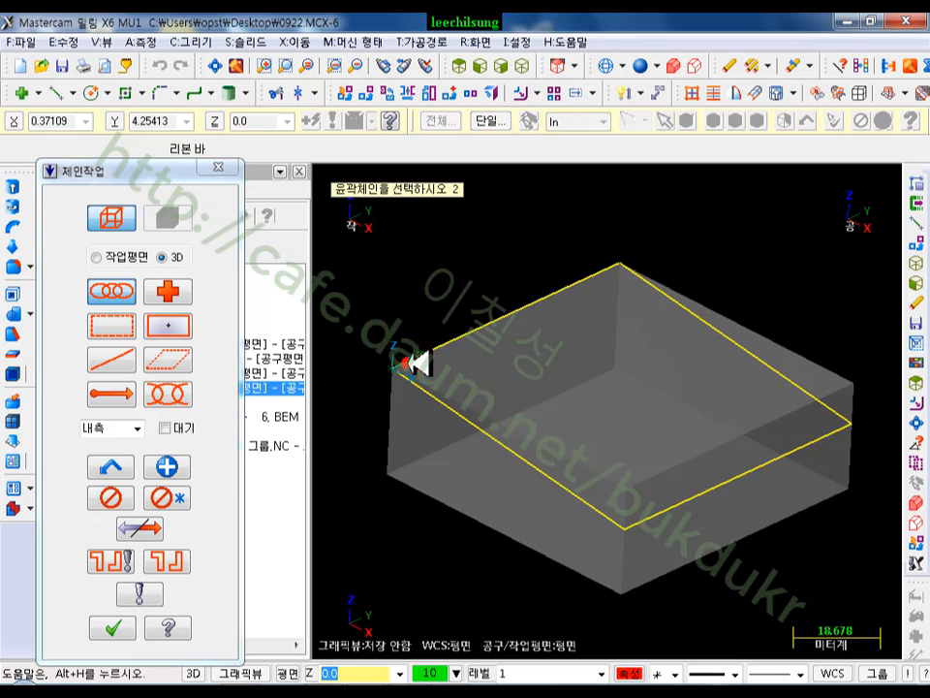
left_click(736, 472)
left_click(116, 627)
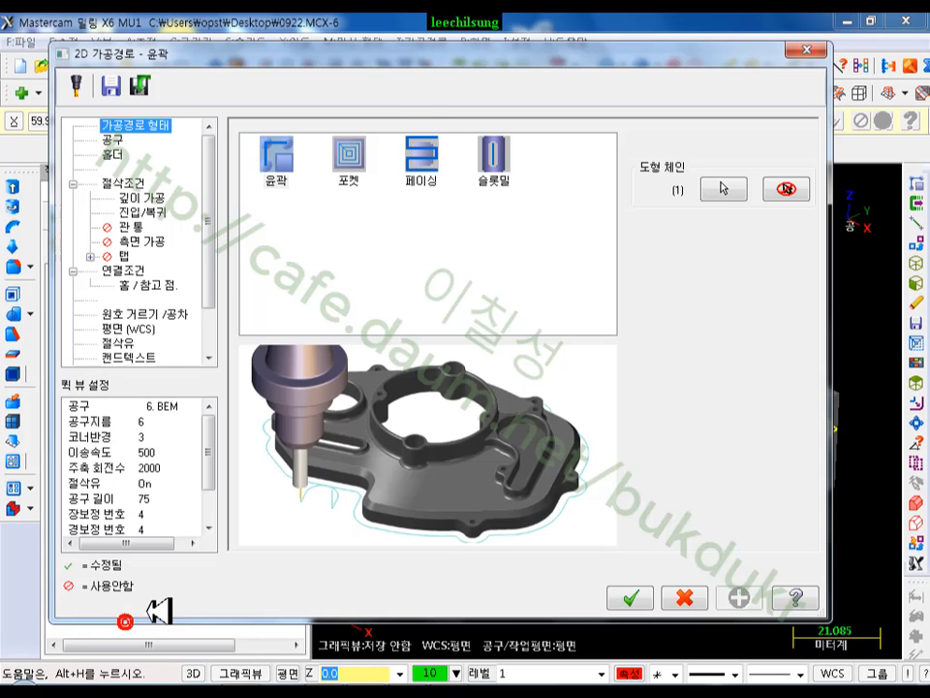
Step: Check the 6 mm ball endmill and change the contour type to 3D chamfer (3D 모따기)
left_click(112, 140)
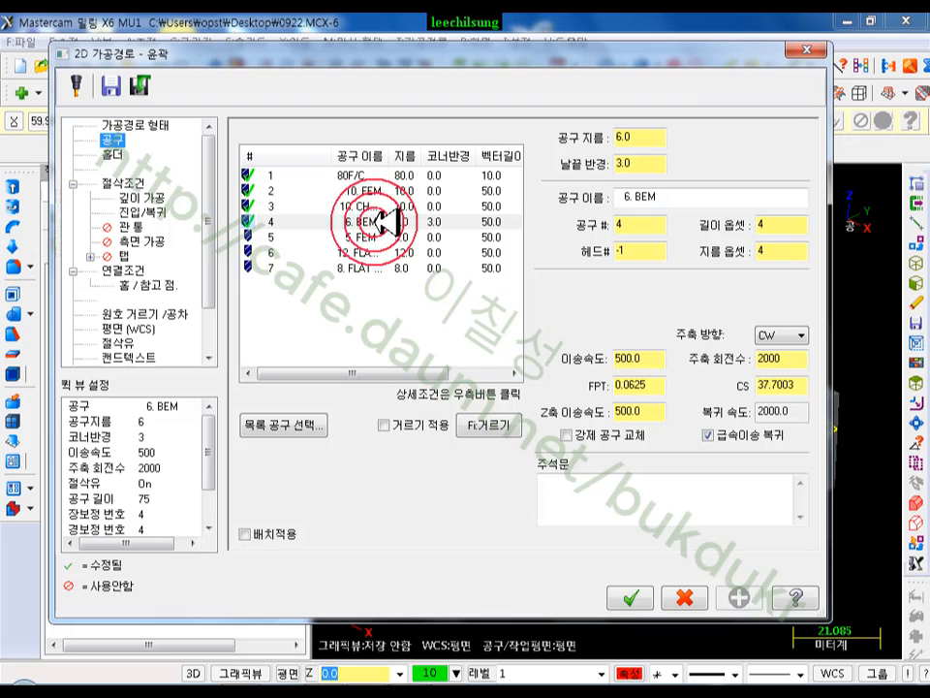
left_click(121, 182)
left_click(662, 172)
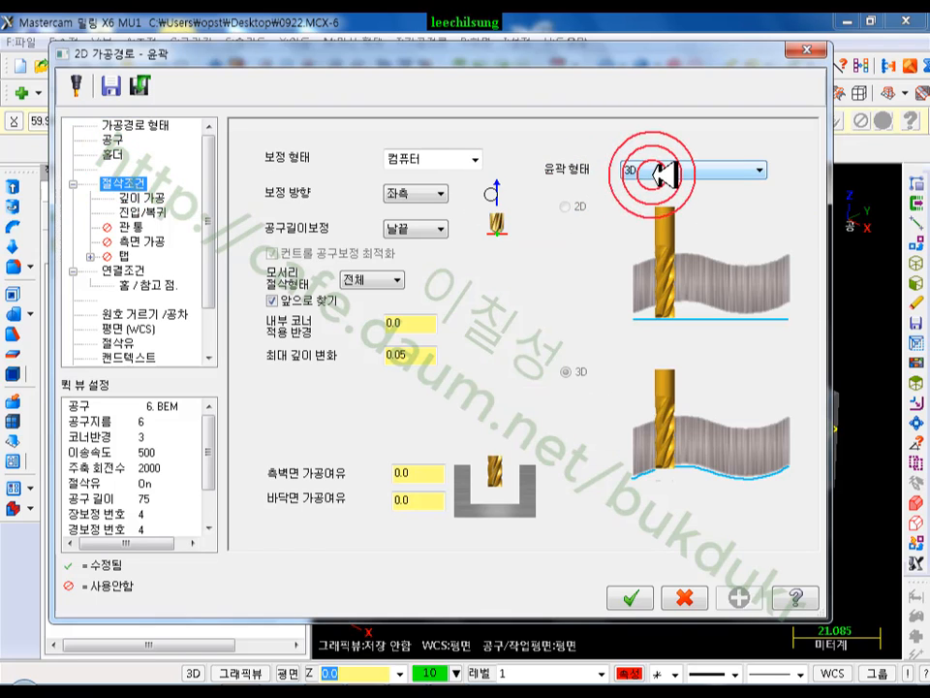
left_click(660, 206)
left_click(669, 281)
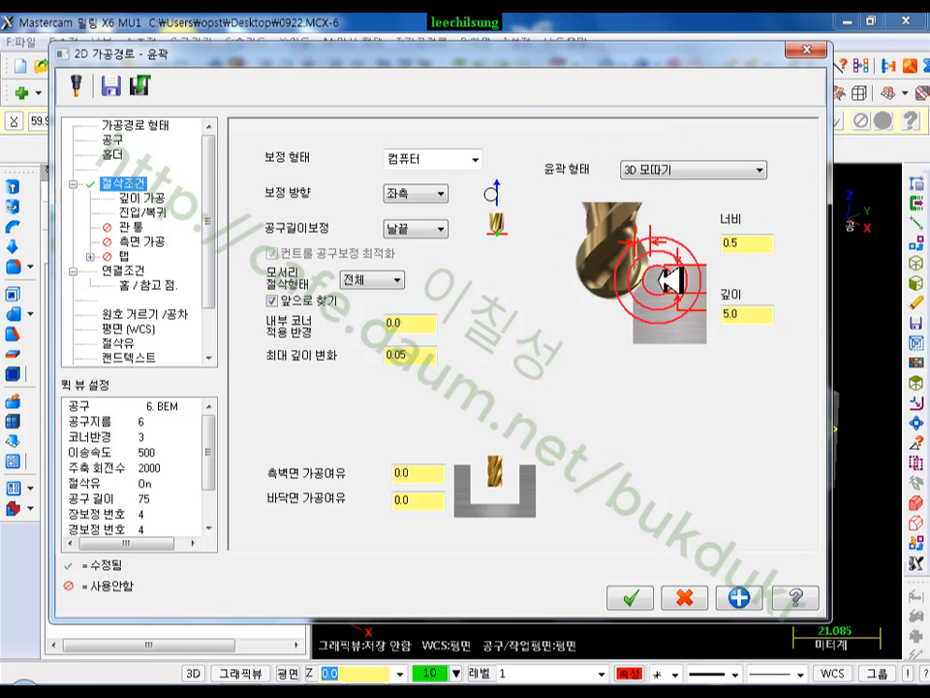
Step: Set the 3D chamfer width to 0.3 and its depth to 0.3
left_click(752, 245)
type("0")
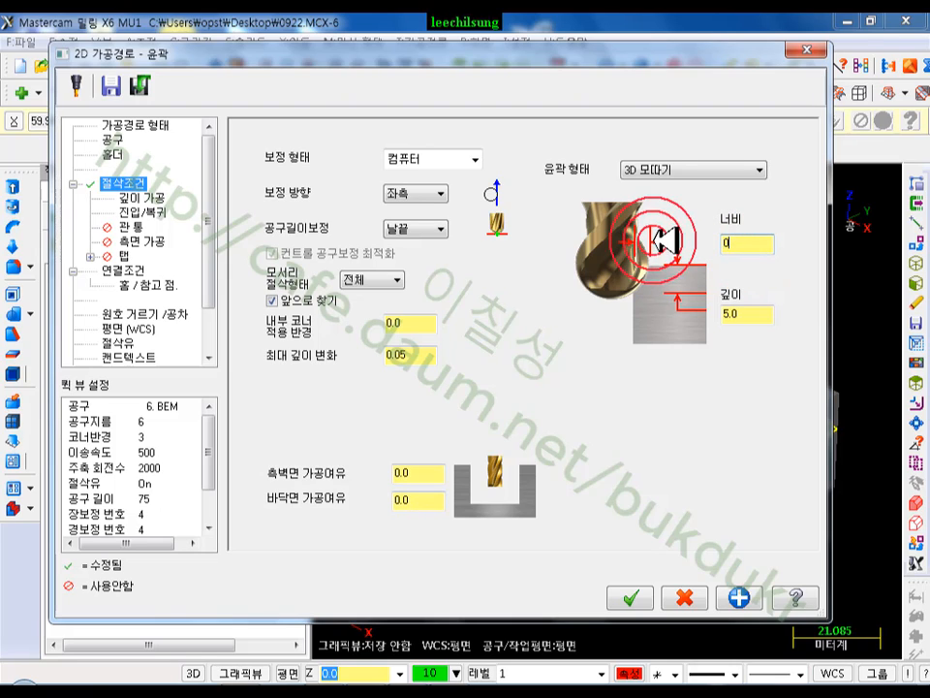
type(".3")
left_click(765, 309)
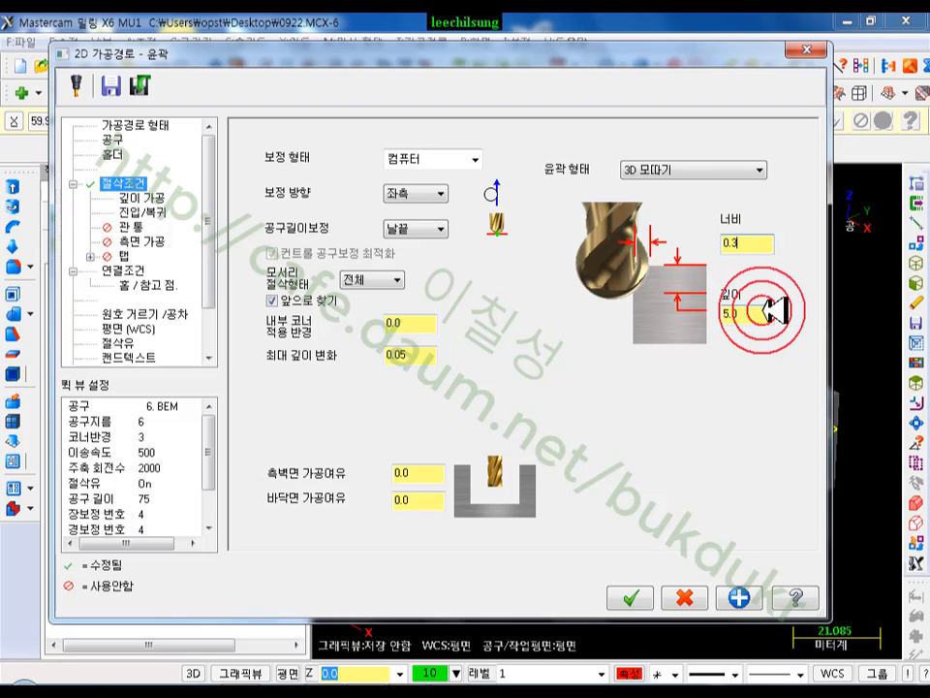
left_click(750, 231)
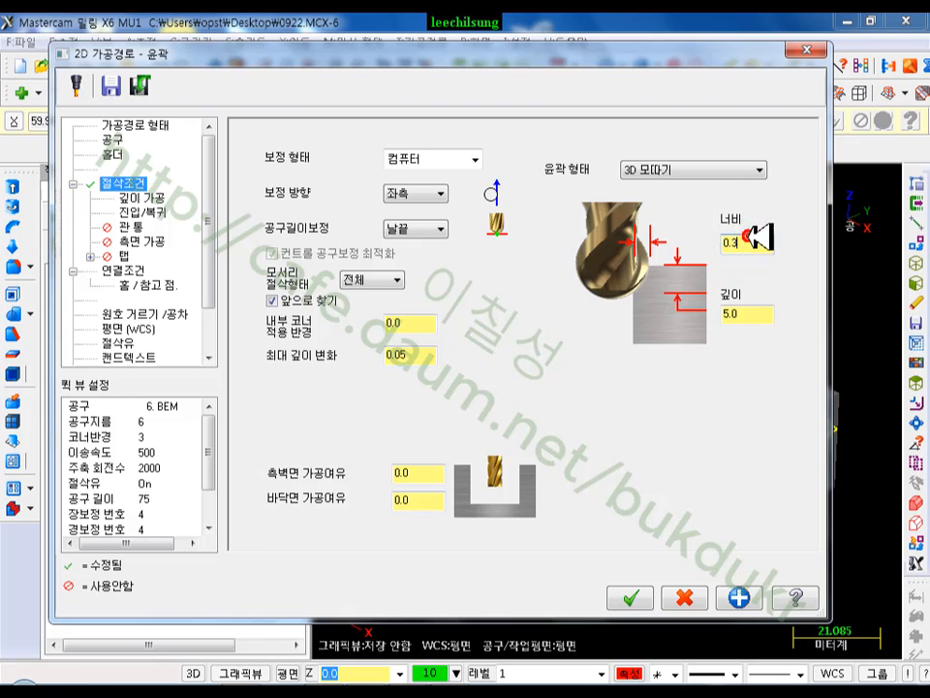
left_click(761, 310)
left_click(658, 306)
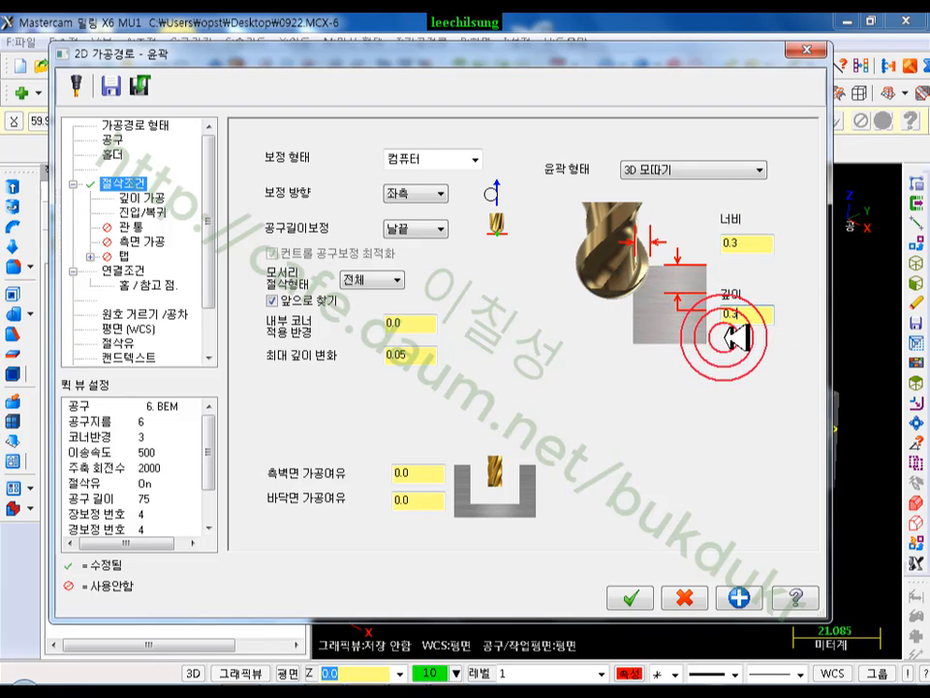
left_click(285, 682)
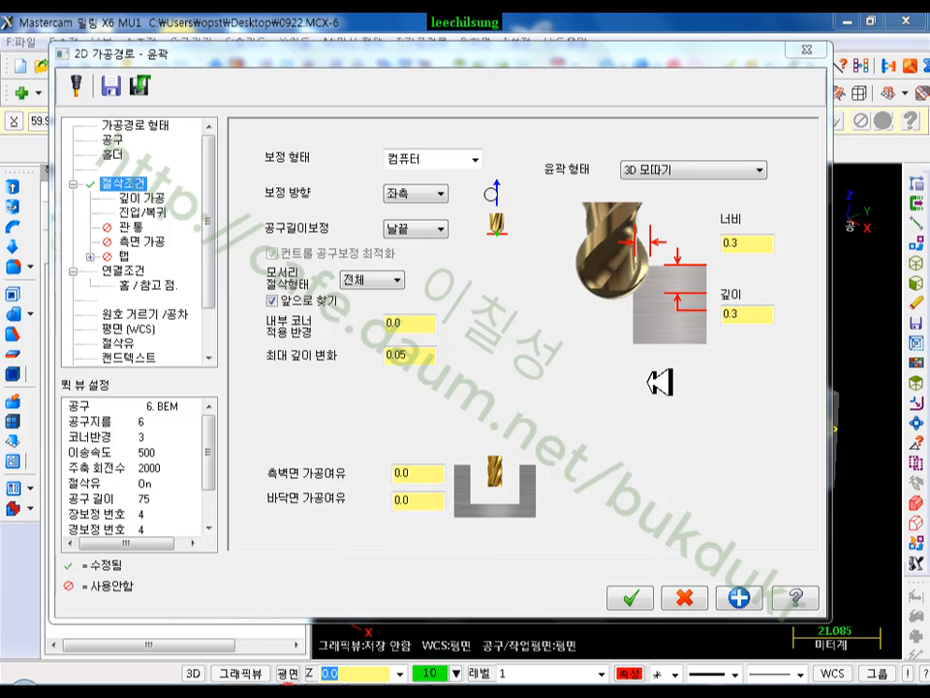
mouse_move(433, 249)
left_mouse_down()
mouse_move(434, 366)
mouse_move(499, 423)
left_mouse_up()
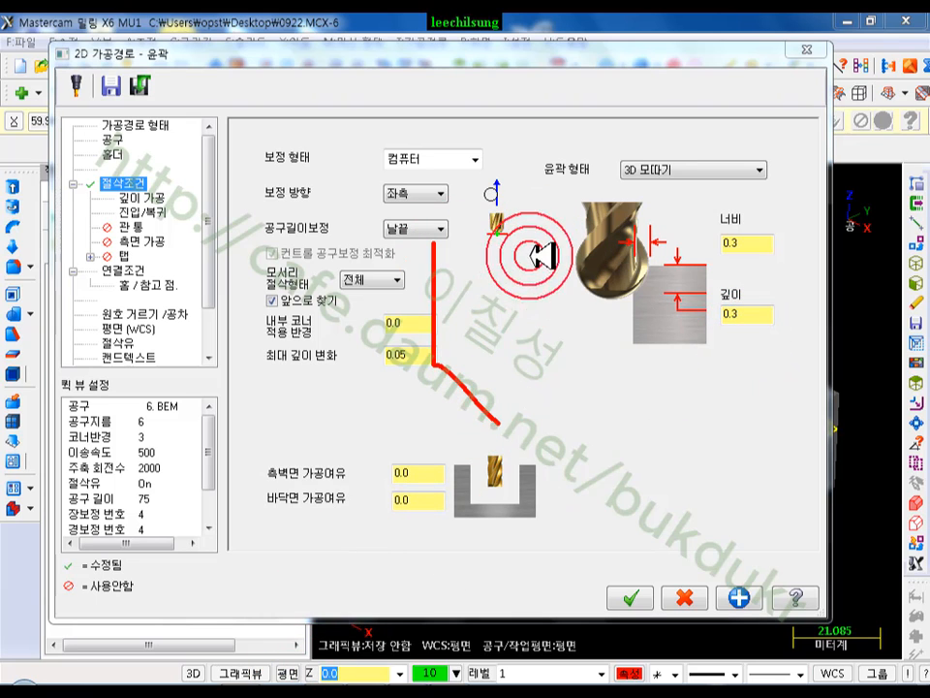
mouse_move(550, 349)
left_mouse_down()
mouse_move(513, 388)
mouse_move(498, 423)
left_mouse_up()
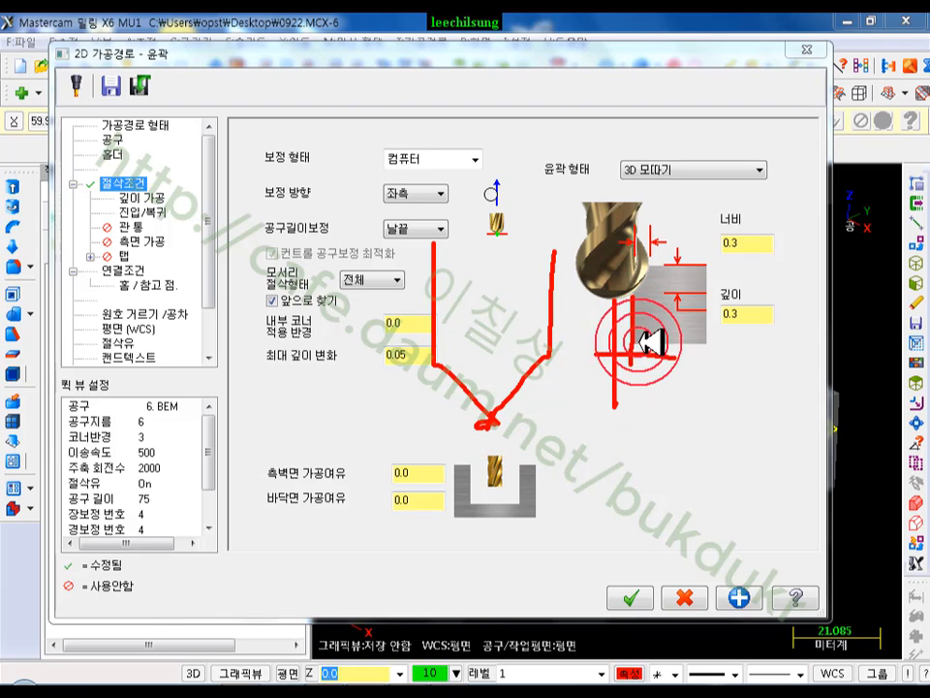
mouse_move(642, 344)
left_mouse_down()
mouse_move(605, 360)
mouse_move(640, 303)
left_mouse_up()
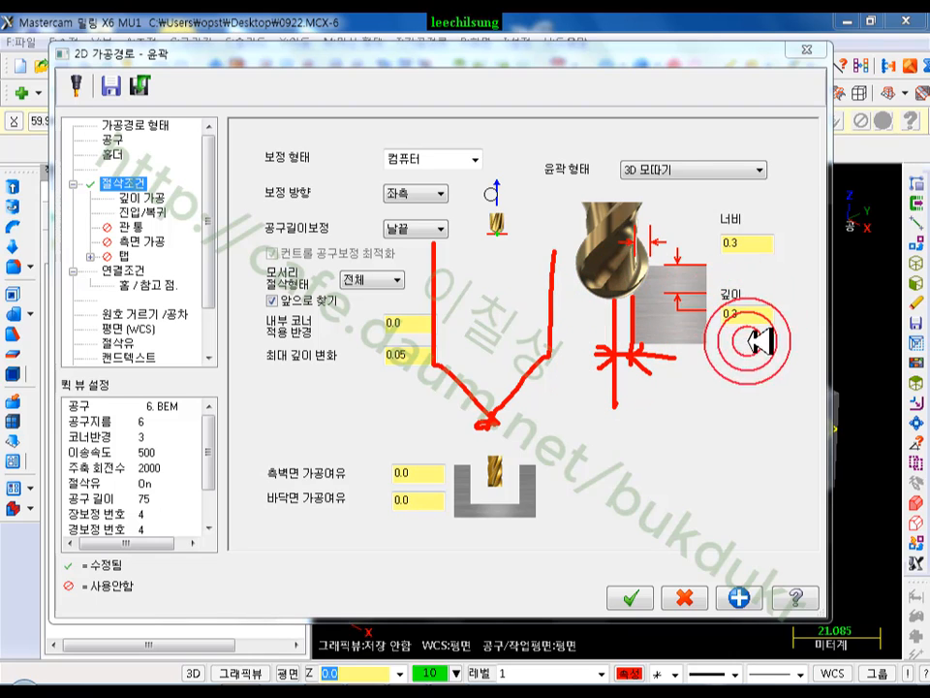
left_click_drag(722, 291, 724, 289)
left_click_drag(717, 221, 725, 225)
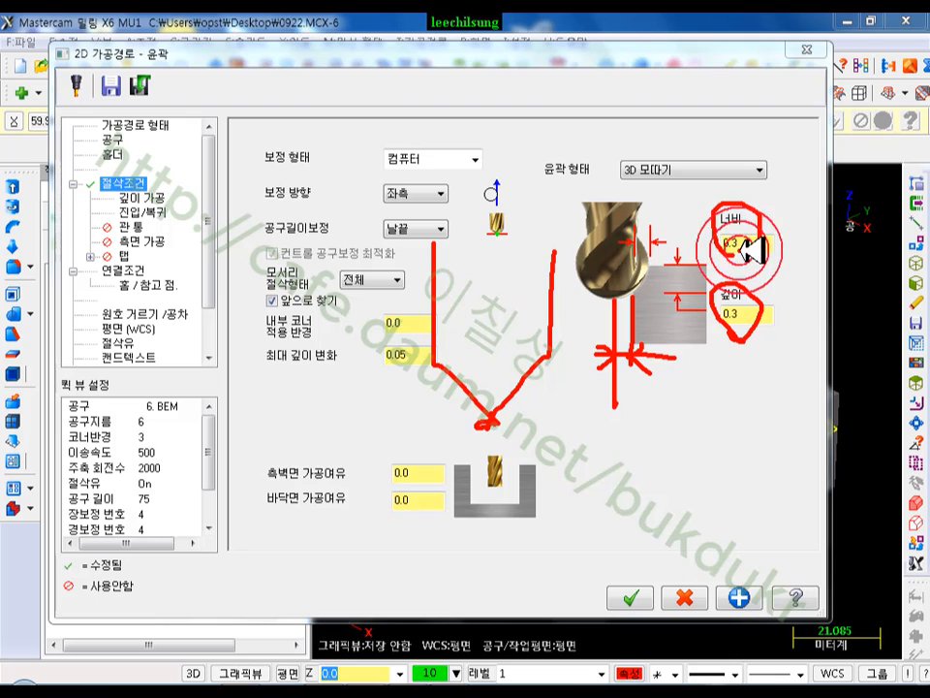
left_click_drag(722, 338, 766, 340)
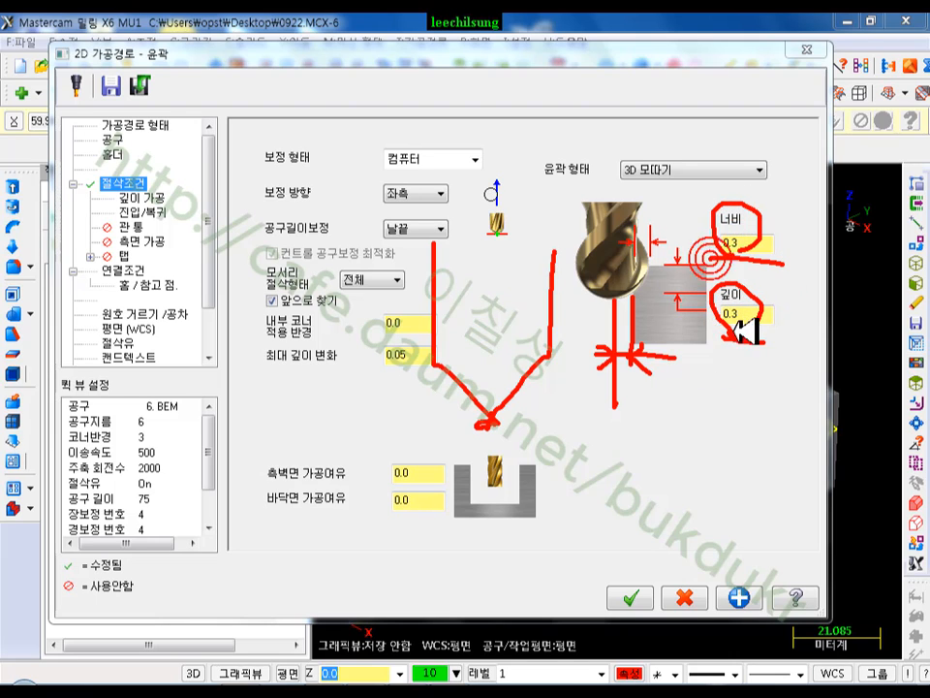
right_click(685, 634)
left_click(695, 625)
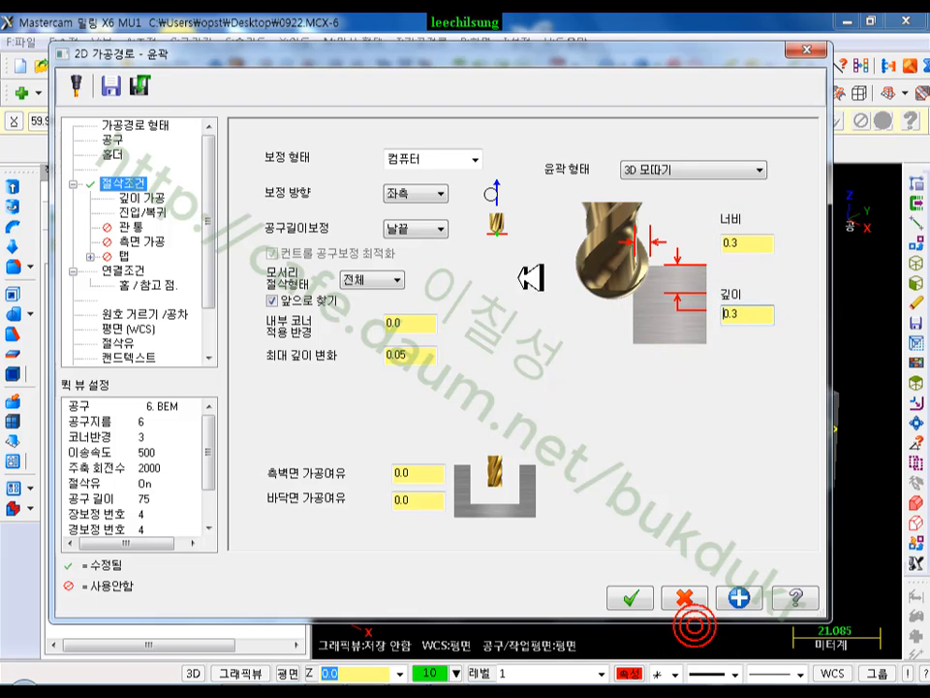
Step: Disable depth cuts and keep lead in/out enabled, with the contour start and end path adjustments turned off
left_click(141, 198)
left_click(320, 181)
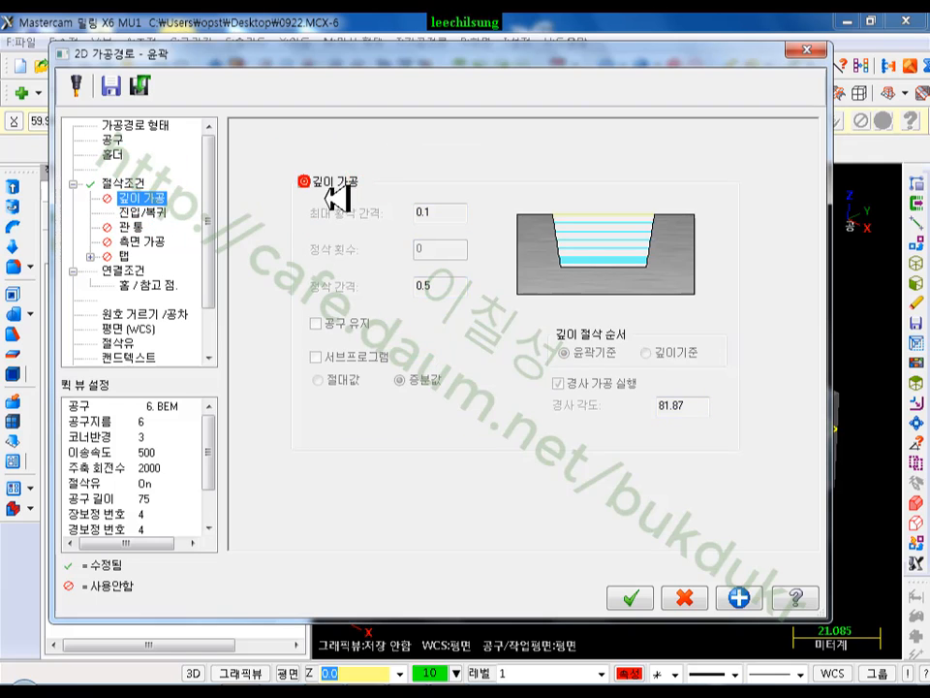
left_click(141, 211)
left_click(243, 130)
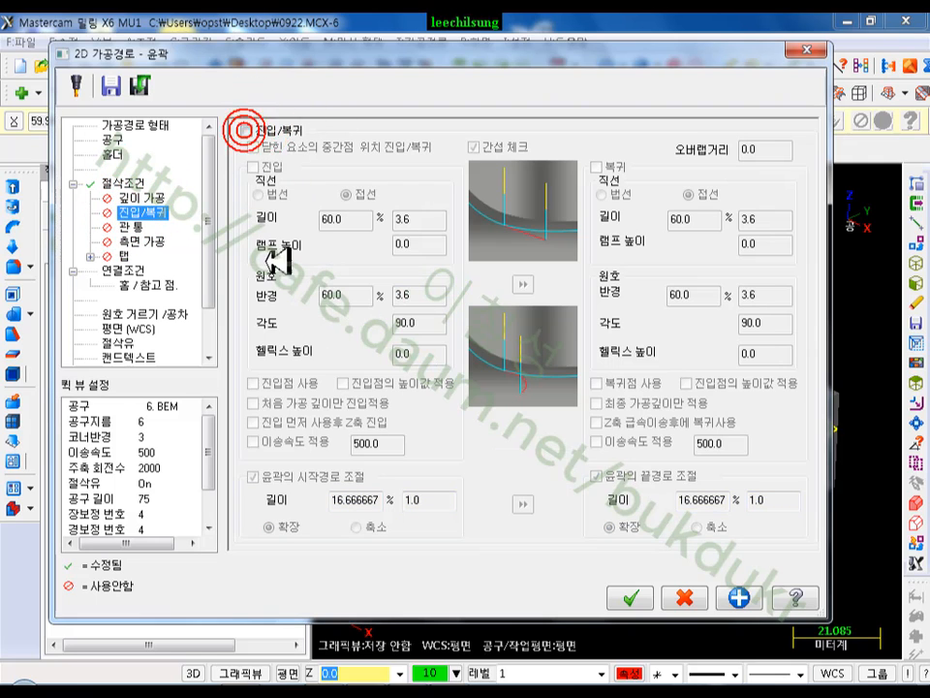
left_click(165, 240)
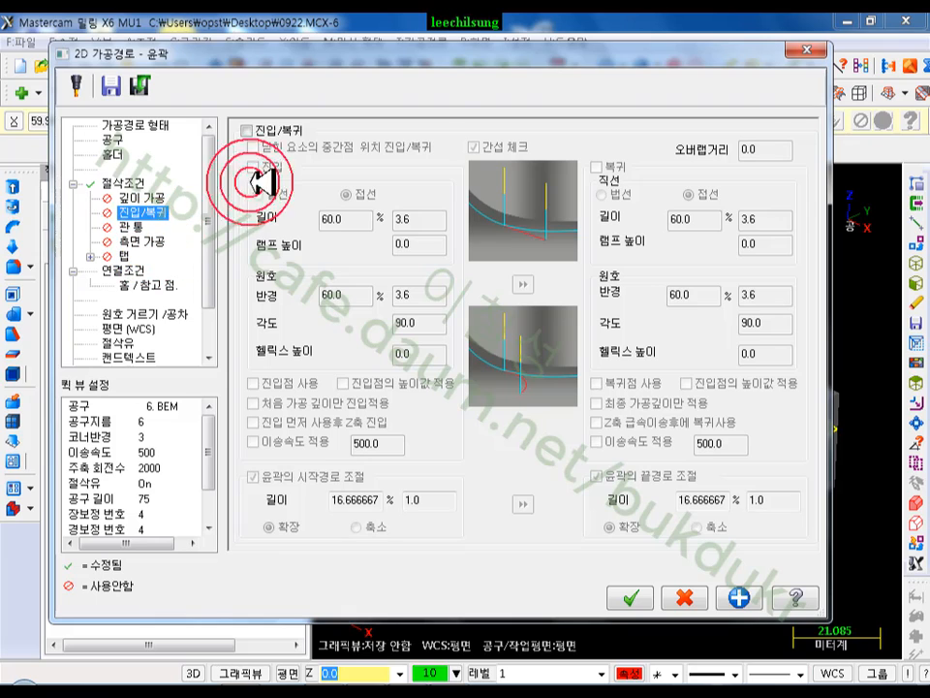
left_click(248, 130)
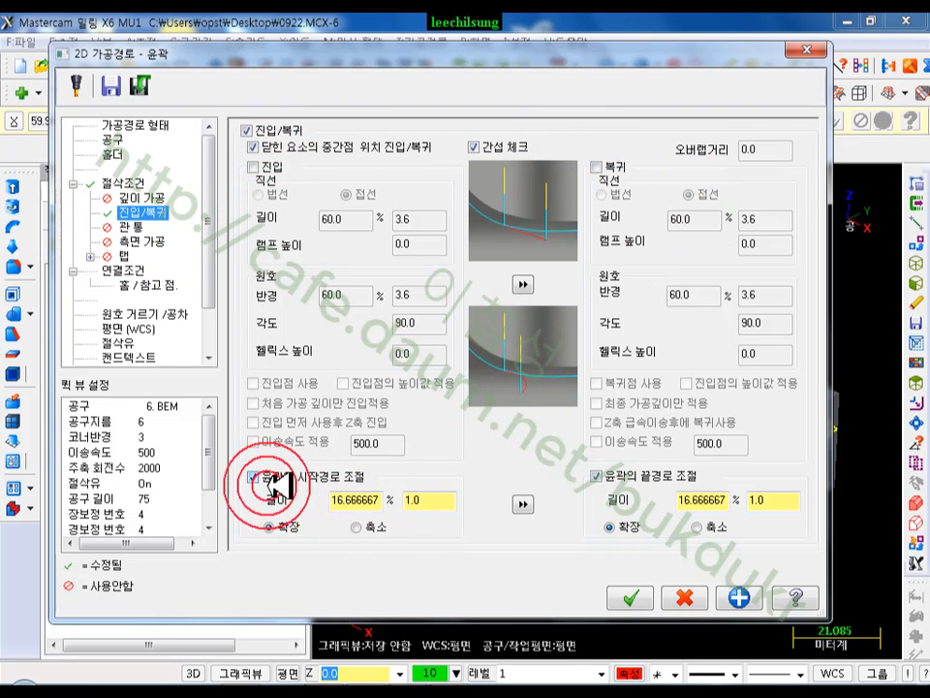
left_click(597, 476)
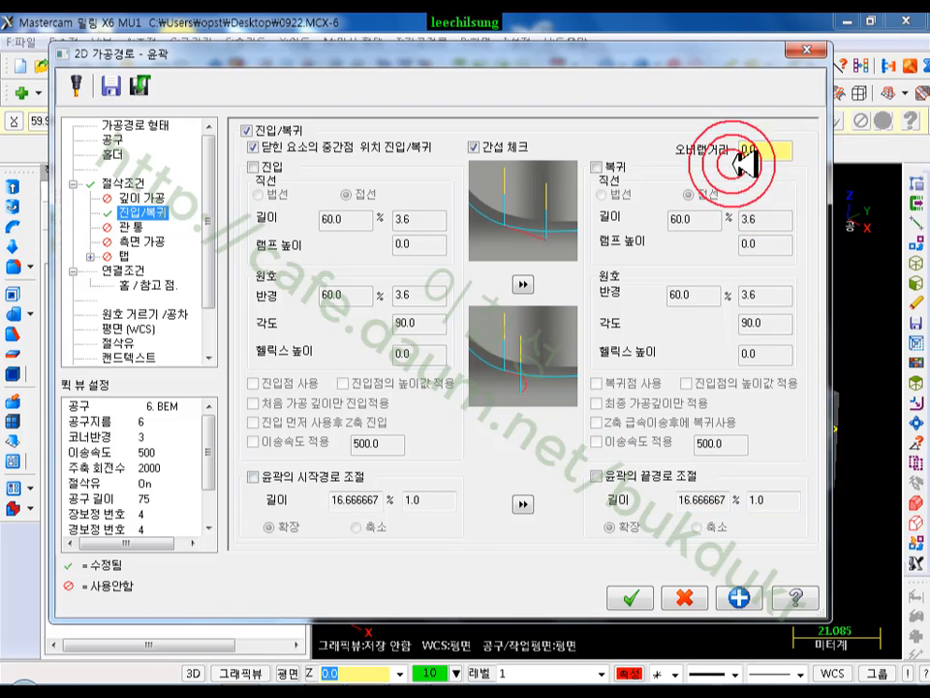
Step: Enable the absolute 50 mm clearance height in the linking parameters and generate the 3D chamfer toolpath
left_click(132, 271)
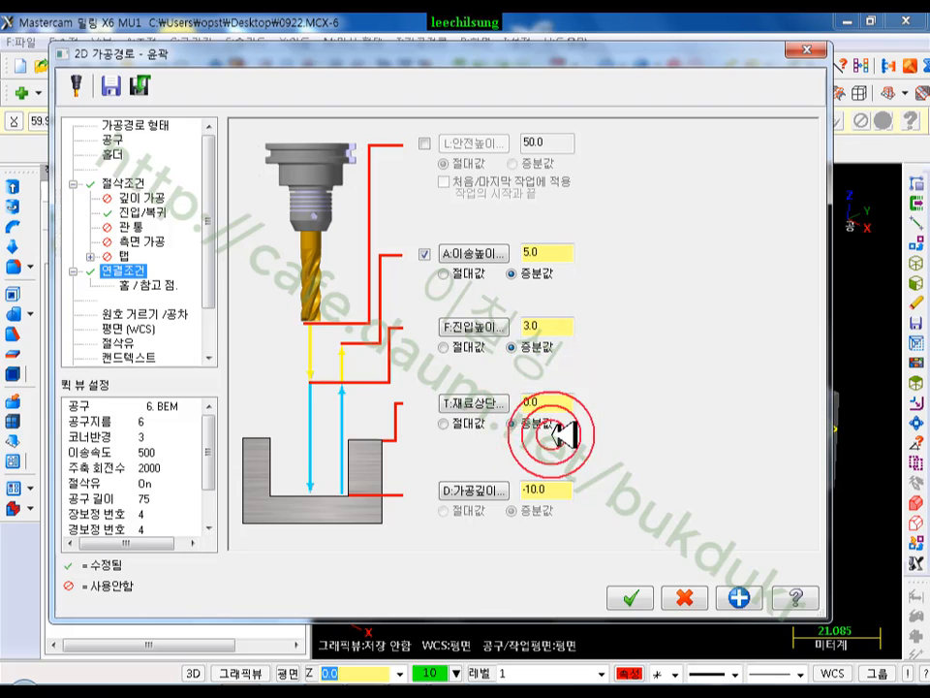
left_click(536, 371)
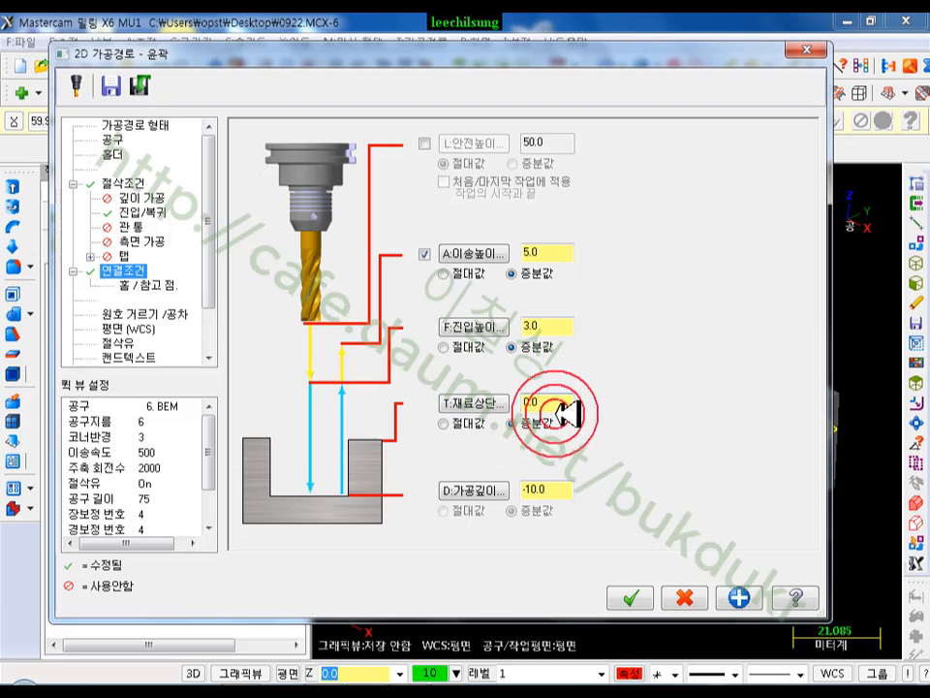
left_click(424, 143)
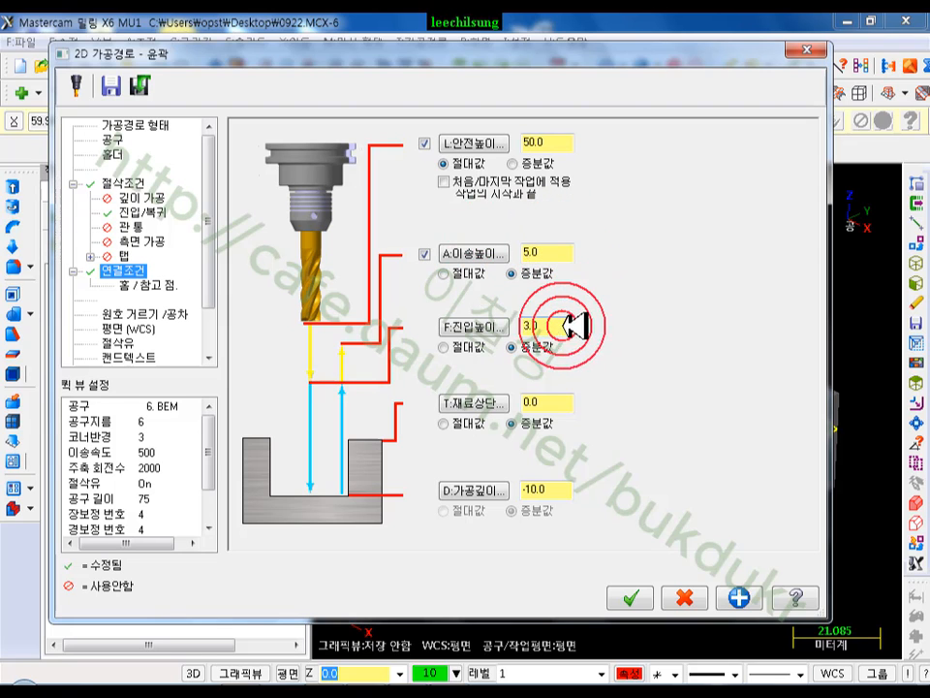
left_click(635, 598)
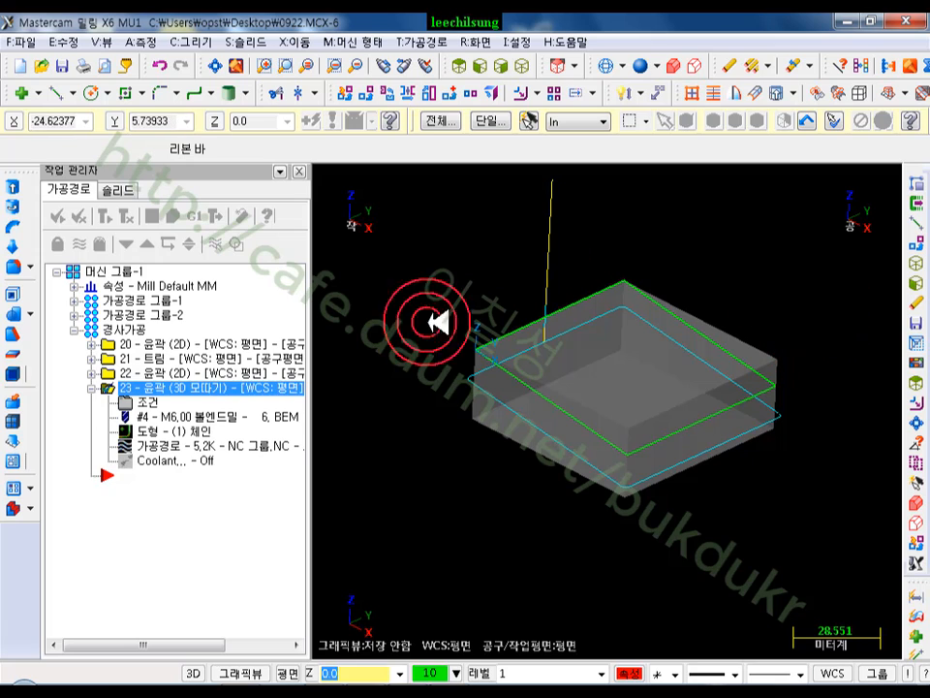
Step: Set the 3D chamfer operation's cutting depth to 0.0 and regenerate its toolpath
left_click(150, 401)
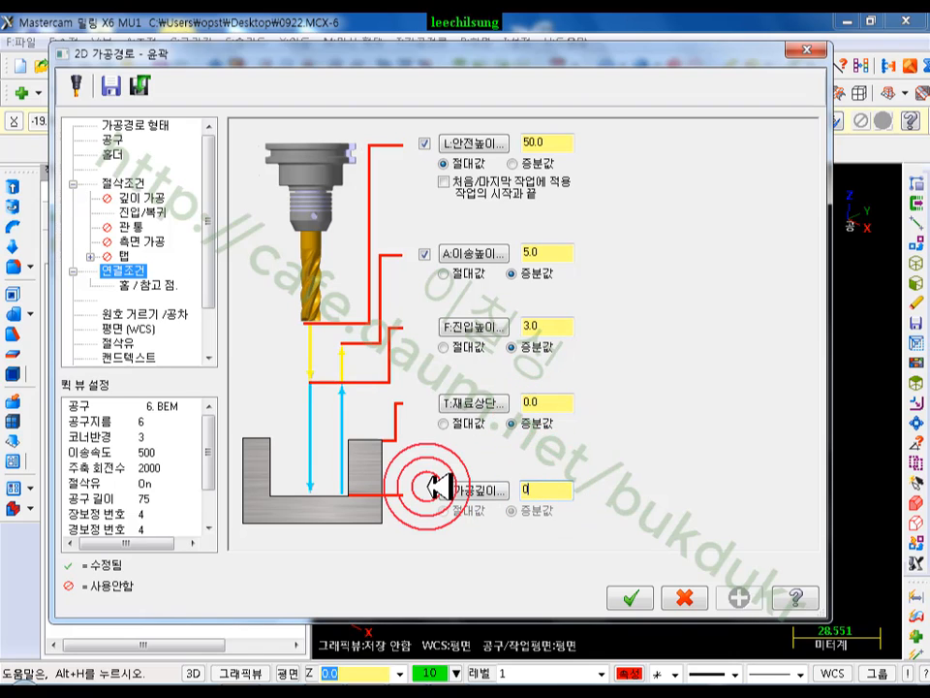
left_click(544, 401)
left_click(550, 490)
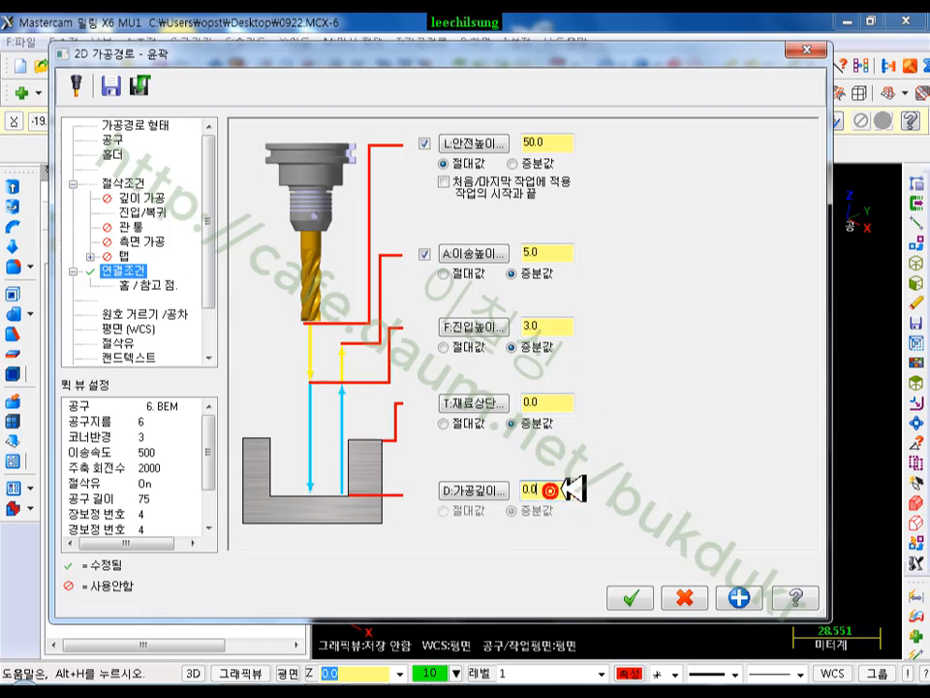
left_click(553, 406)
left_click(631, 596)
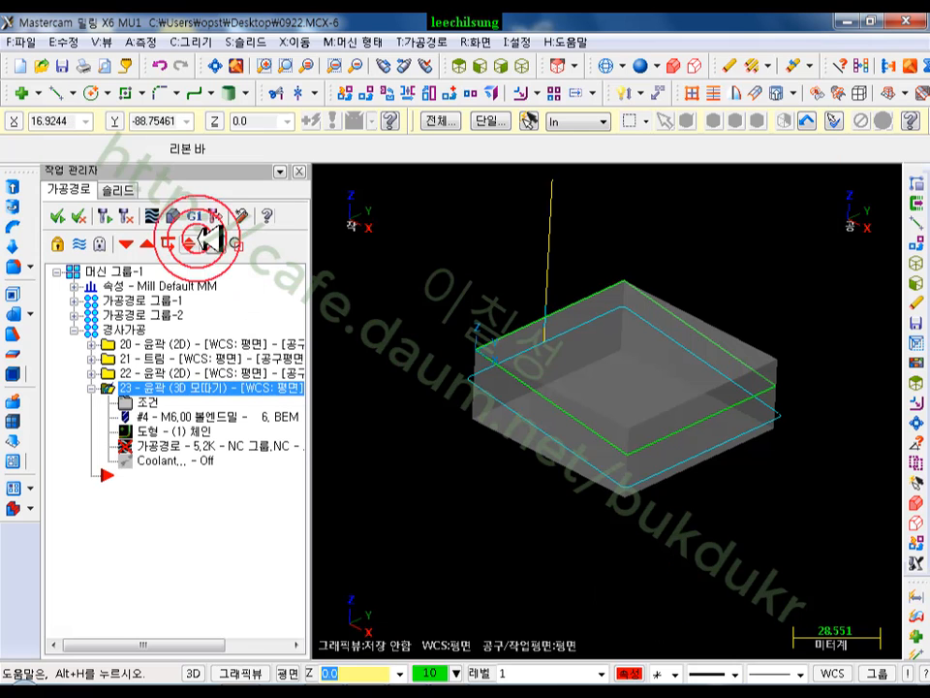
left_click(106, 214)
scroll(628, 329, "up", 3)
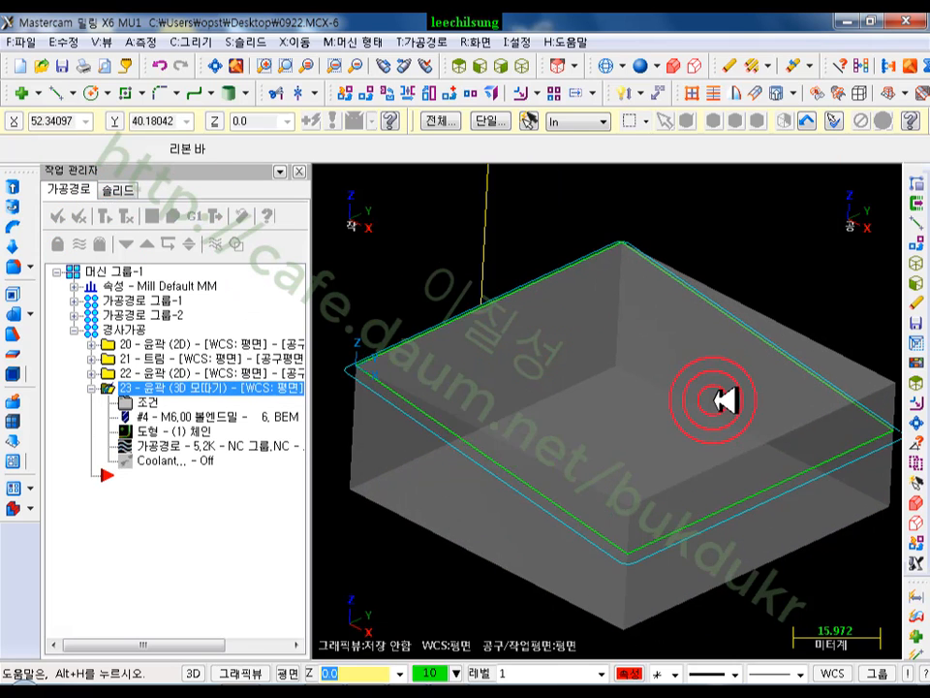
Step: Verify all toolpaths of the 경사가공 group by running the solid machining simulation
left_click(124, 330)
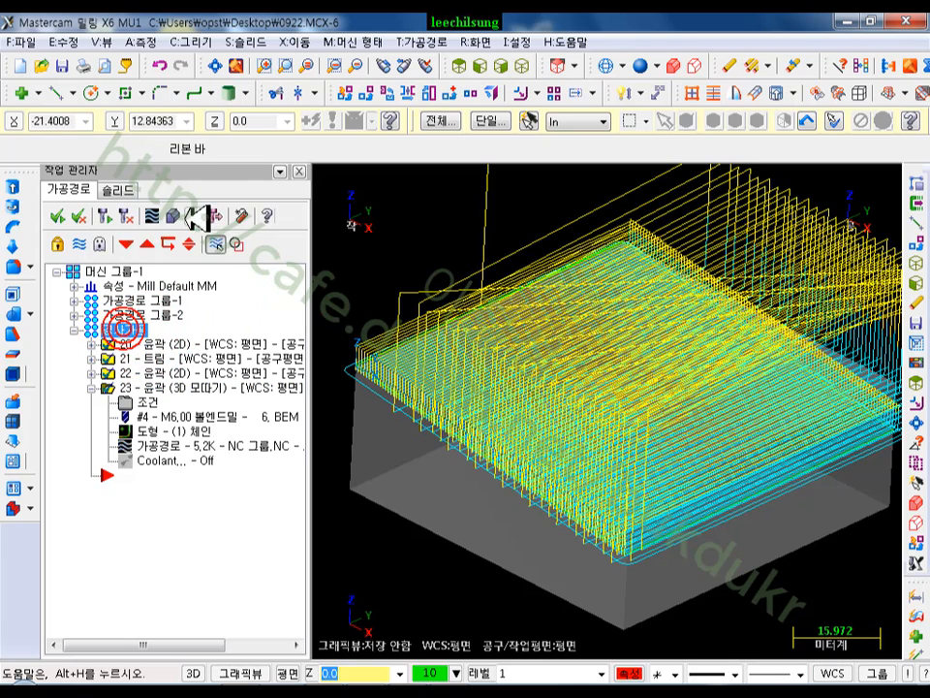
left_click(178, 213)
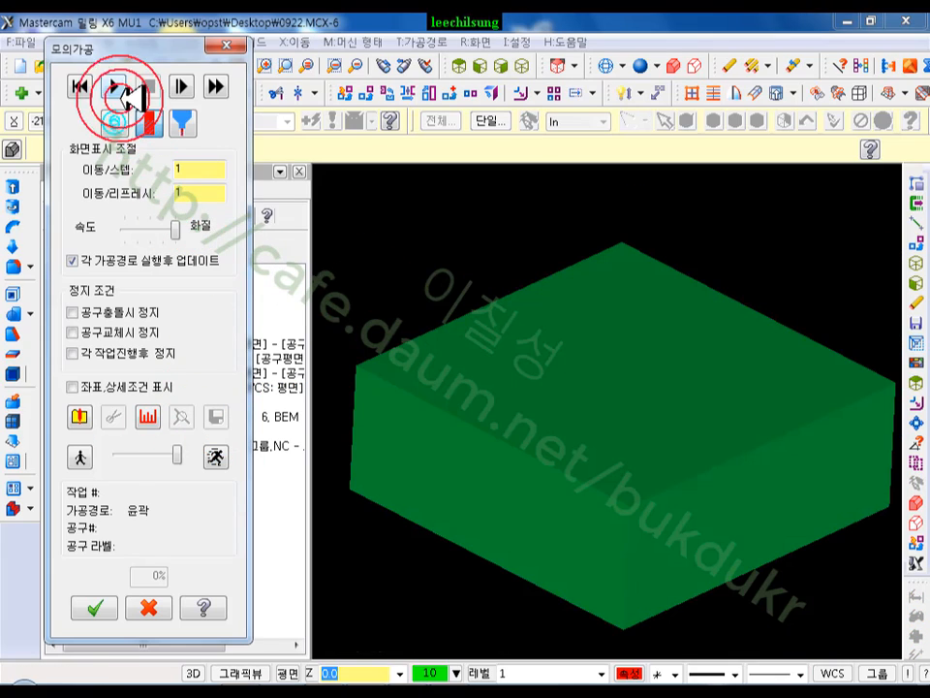
left_click(118, 87)
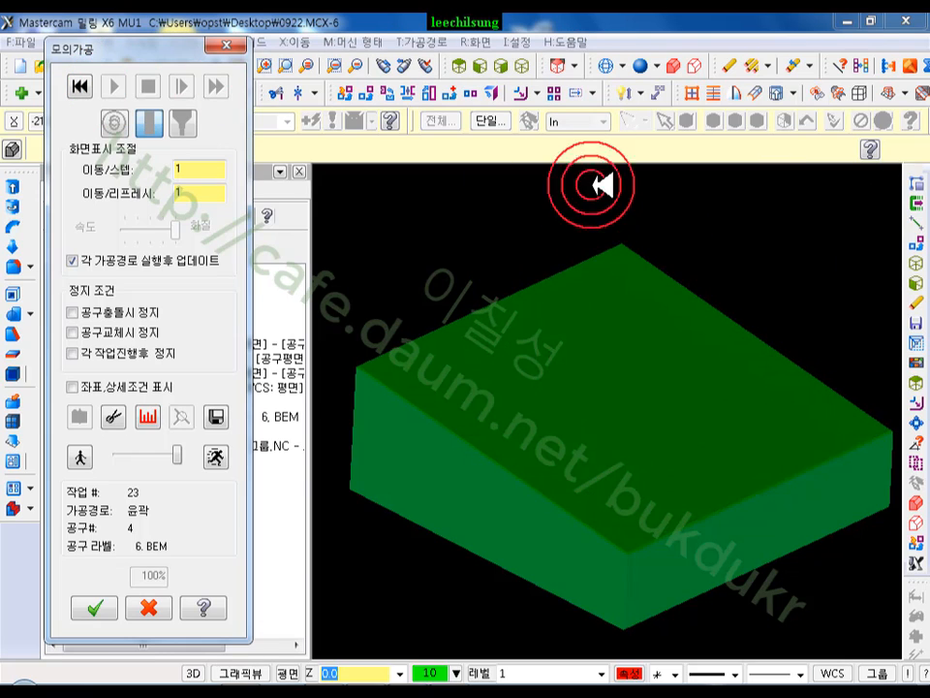
Step: Reset the solid simulation and review the cut stock colour assigned to tool 3 in the simulation options
scroll(590, 270, "down", 1)
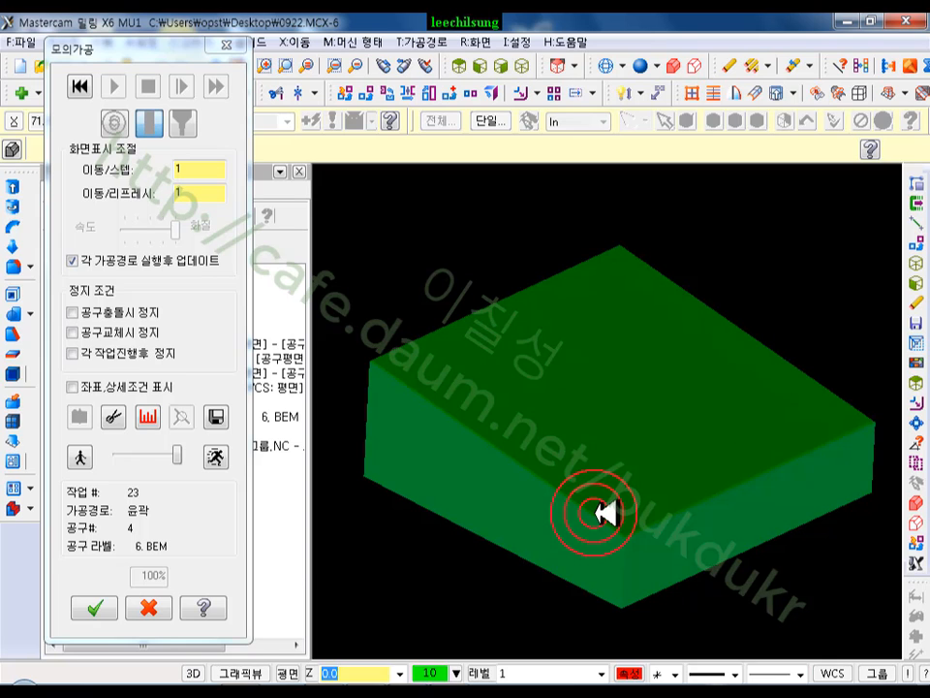
left_click(81, 87)
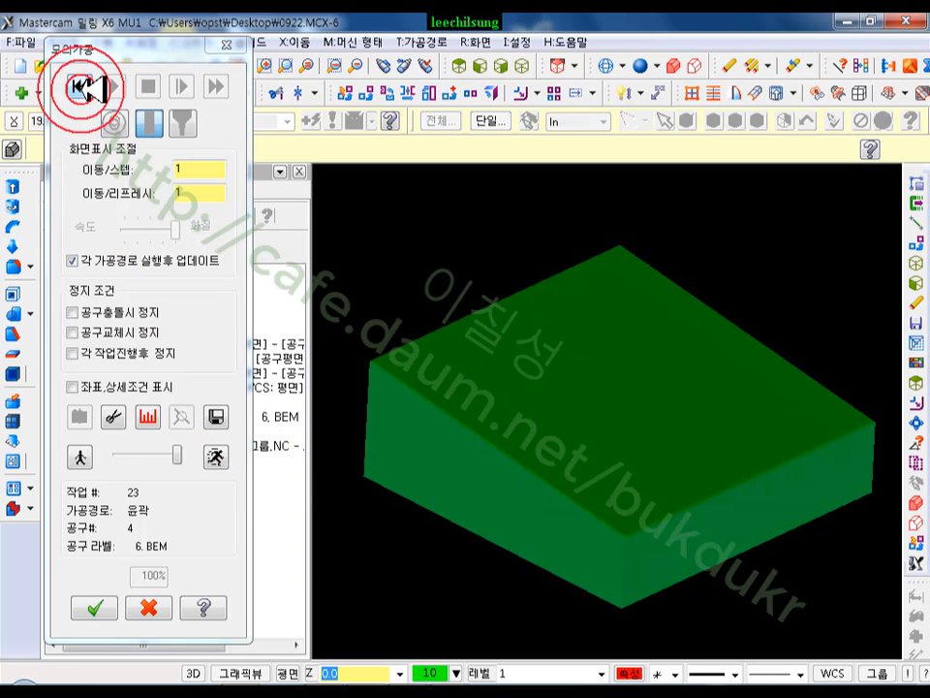
left_click(79, 417)
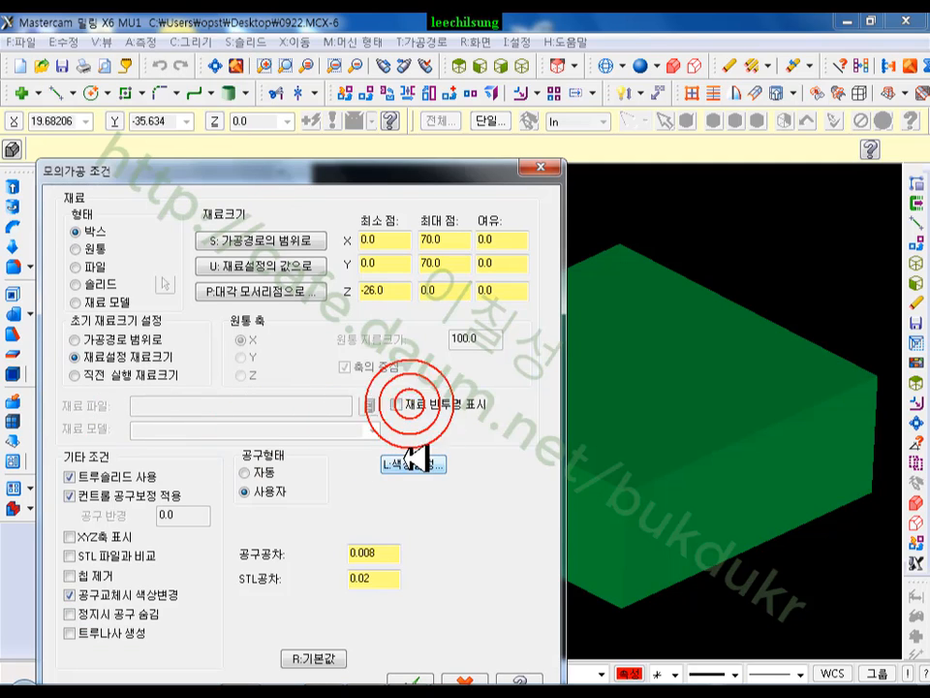
left_click(413, 461)
left_click(147, 275)
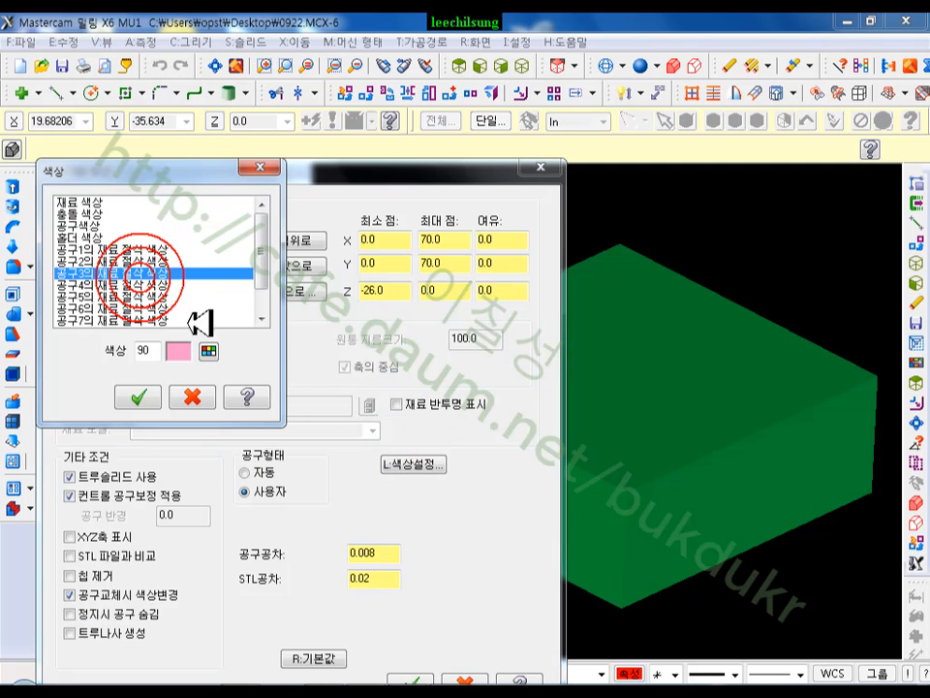
left_click(208, 351)
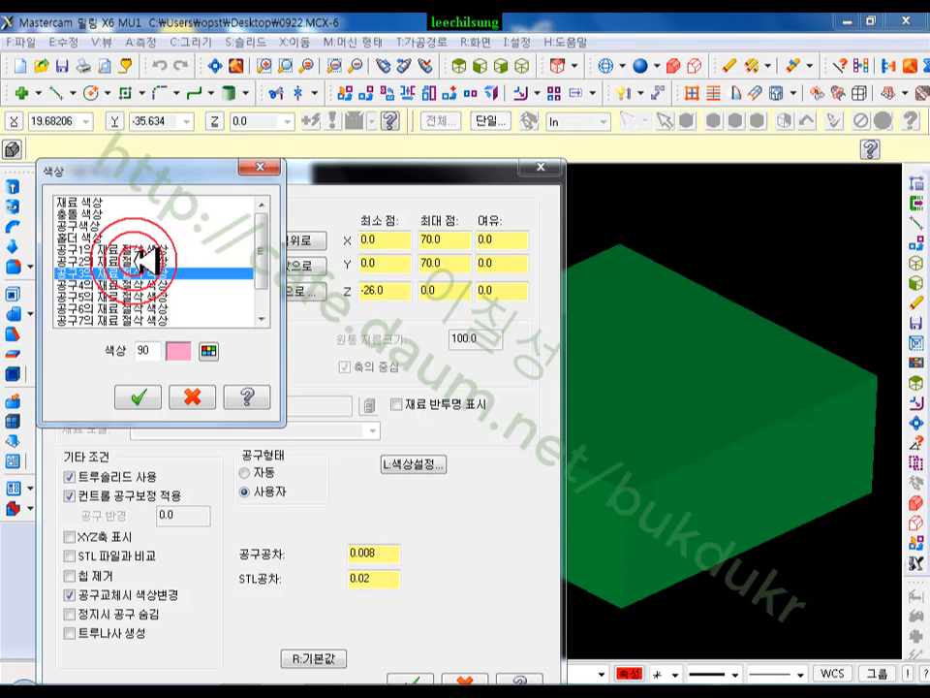
left_click(141, 398)
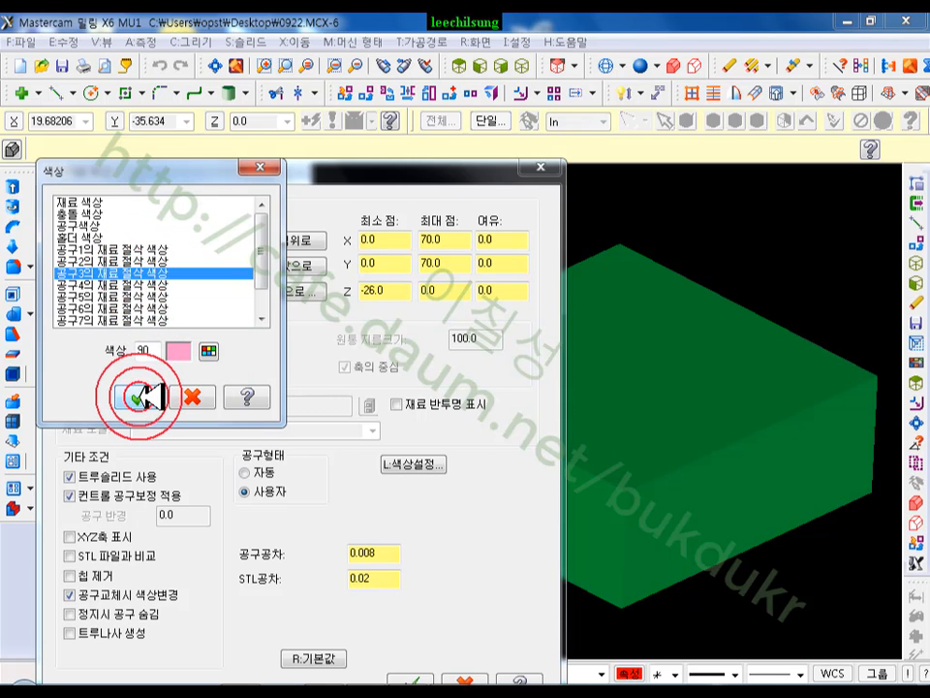
left_click(399, 674)
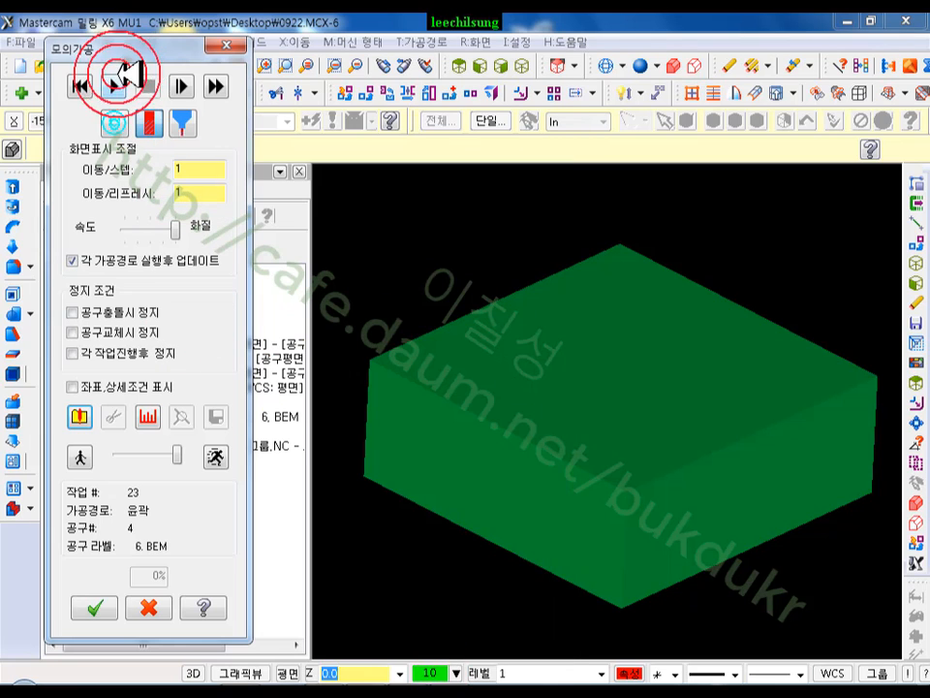
Step: Rerun the solid machining simulation, examine the chamfered edges at the front corner of the inclined face, and close the simulation
left_click(190, 90)
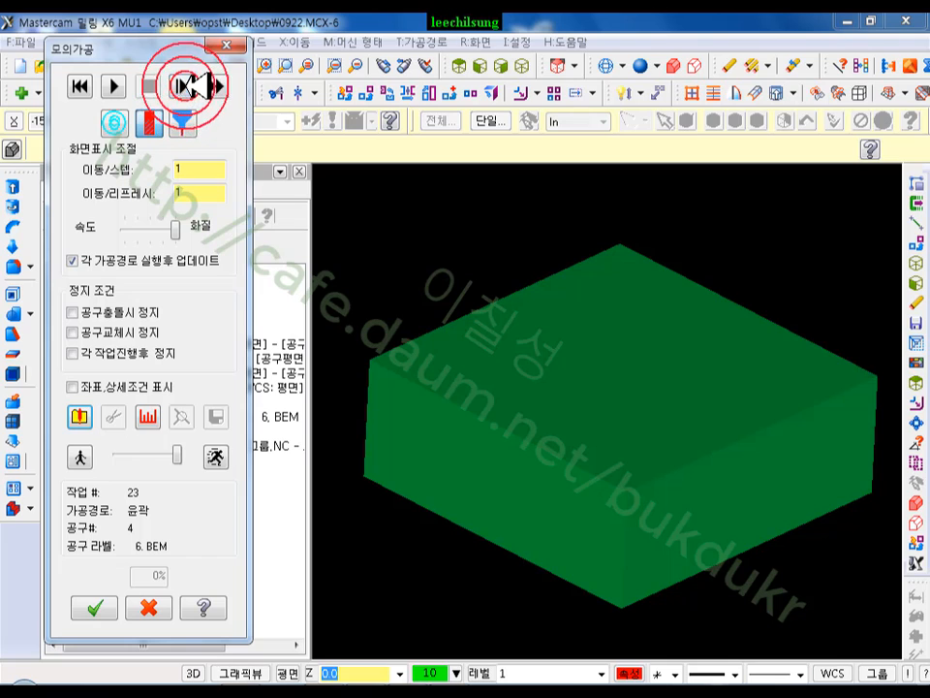
left_click(391, 386)
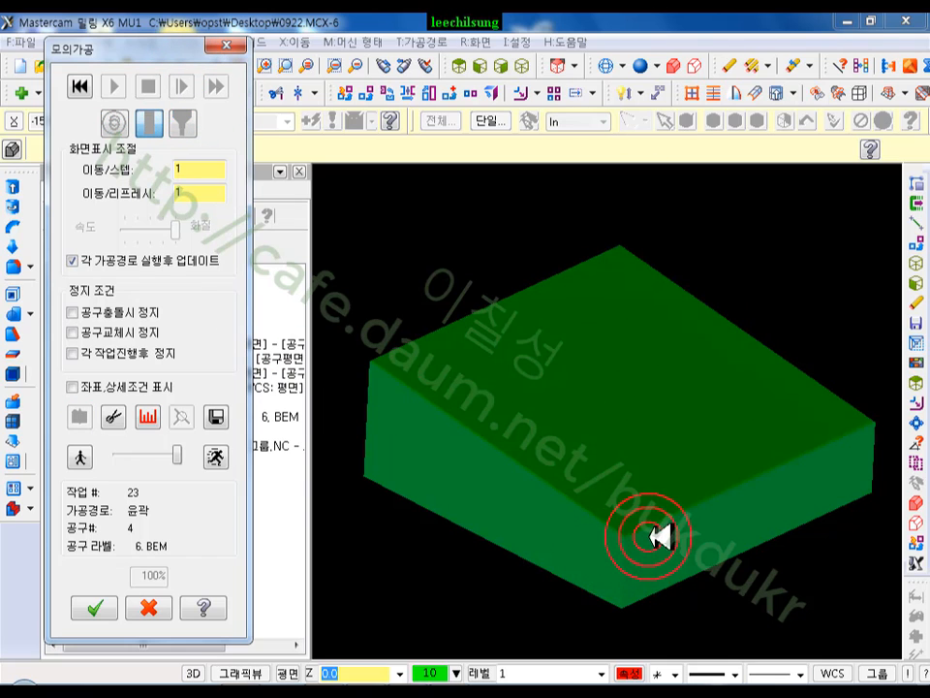
scroll(649, 538, "up", 5)
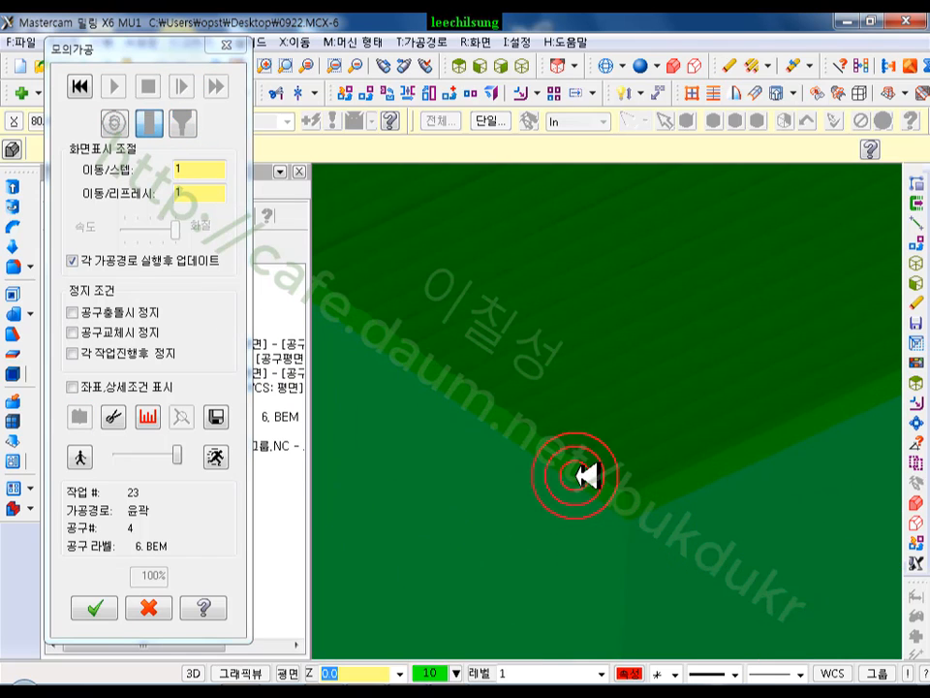
middle_click_drag(657, 501, 591, 354)
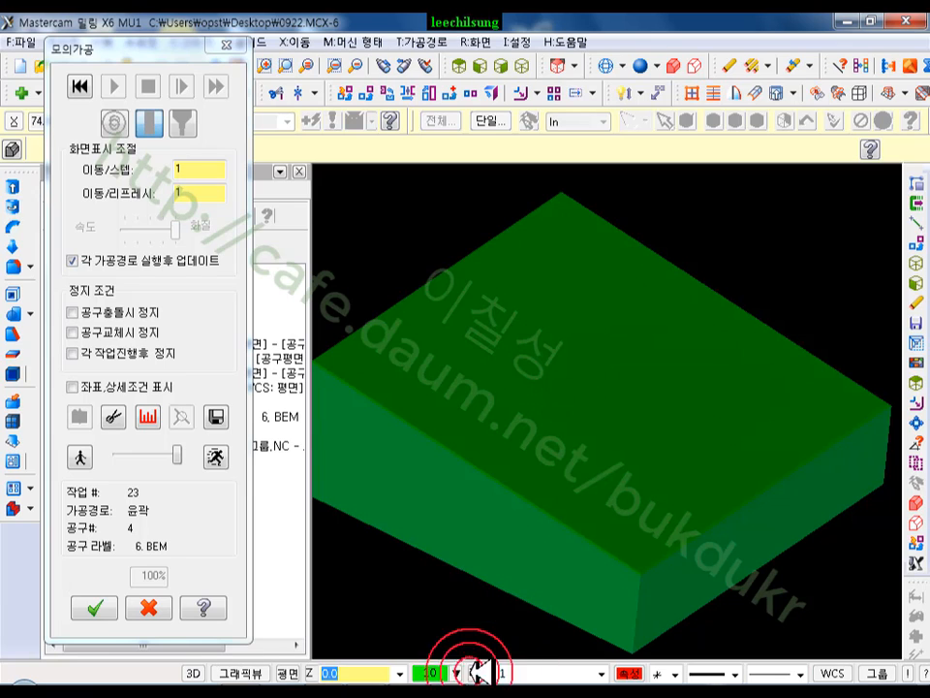
left_click(148, 607)
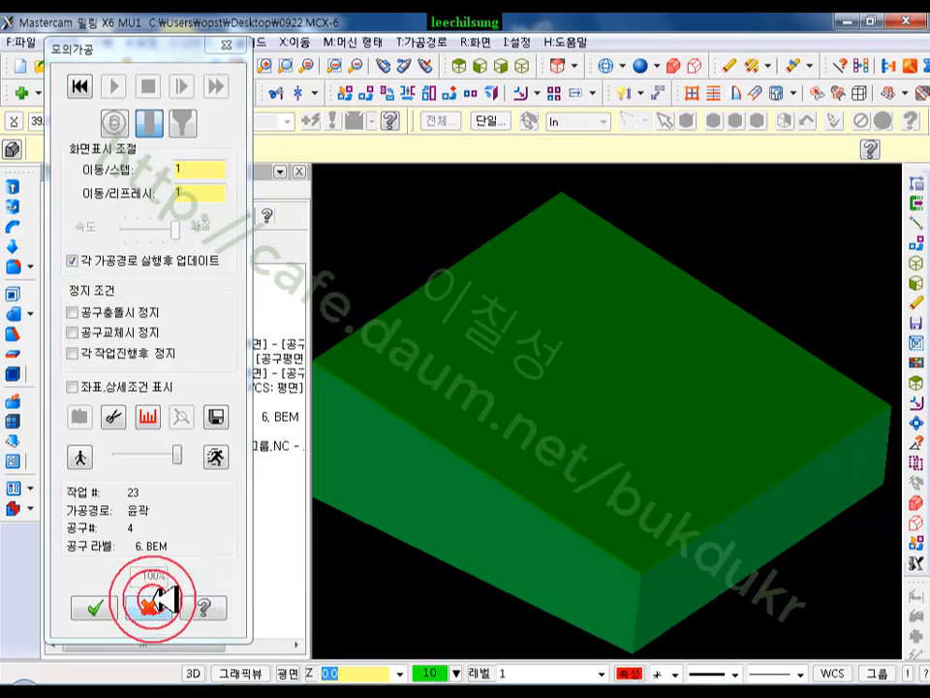
Step: Examine the toolpaths of operations 20 to 23 in the 경사가공 group one at a time
scroll(675, 353, "down", 3)
left_click(167, 344)
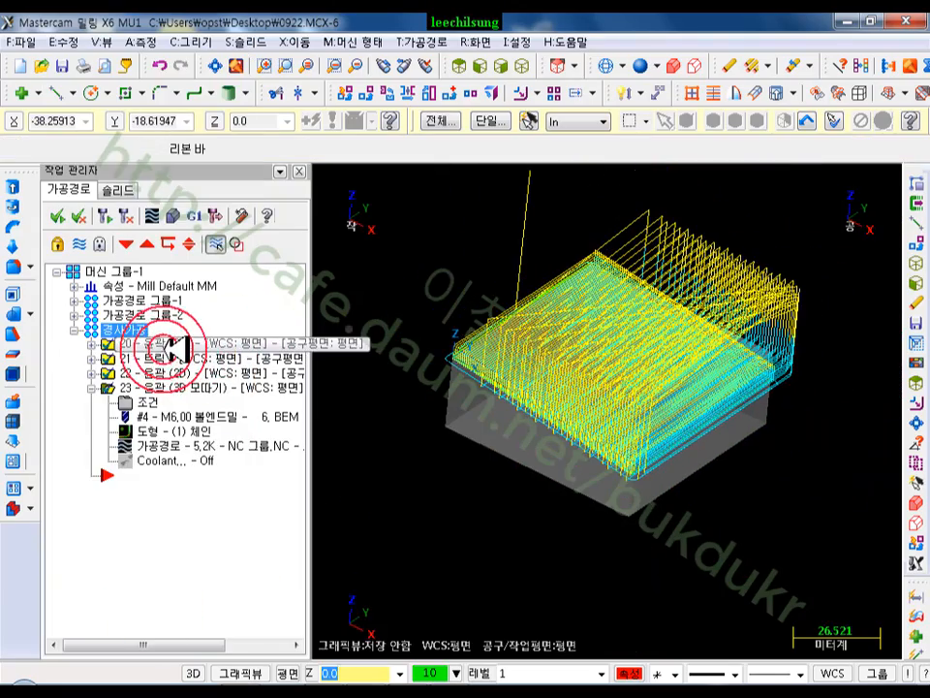
scroll(650, 349, "up", 2)
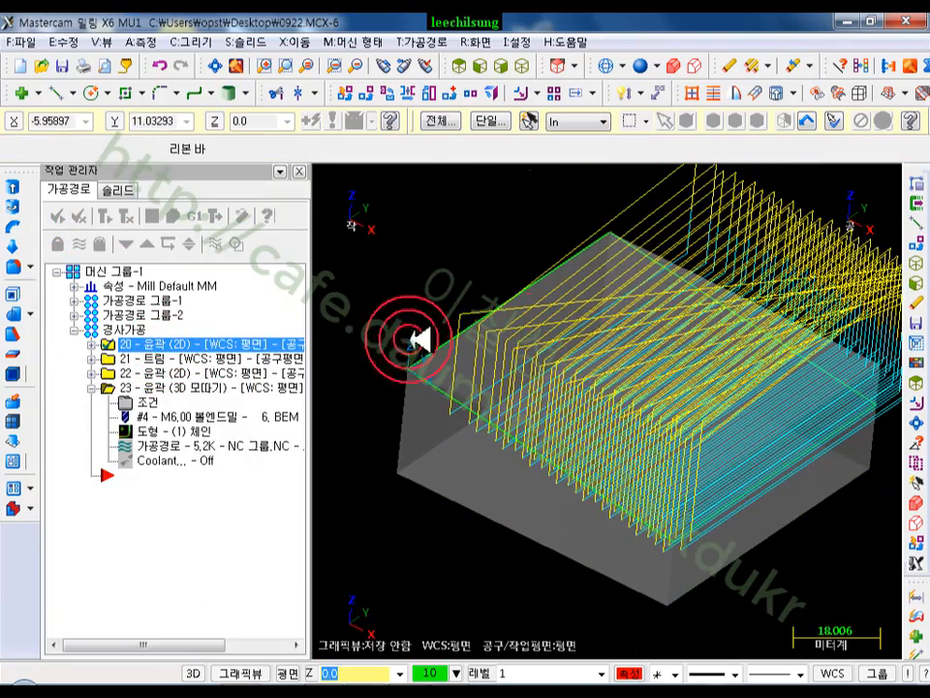
left_click(160, 359)
left_click(151, 374)
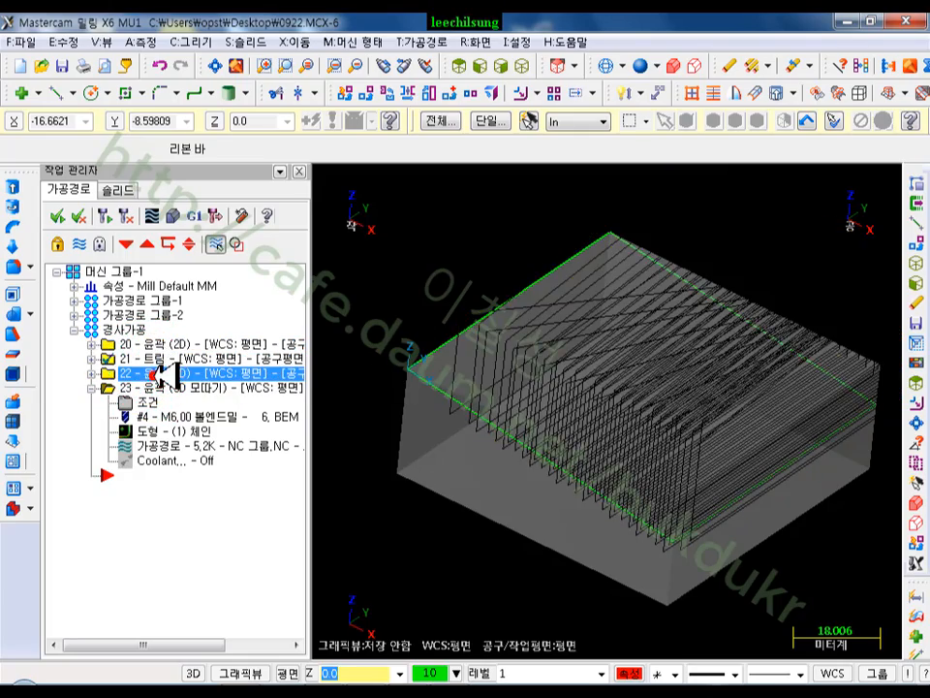
scroll(523, 328, "up", 1)
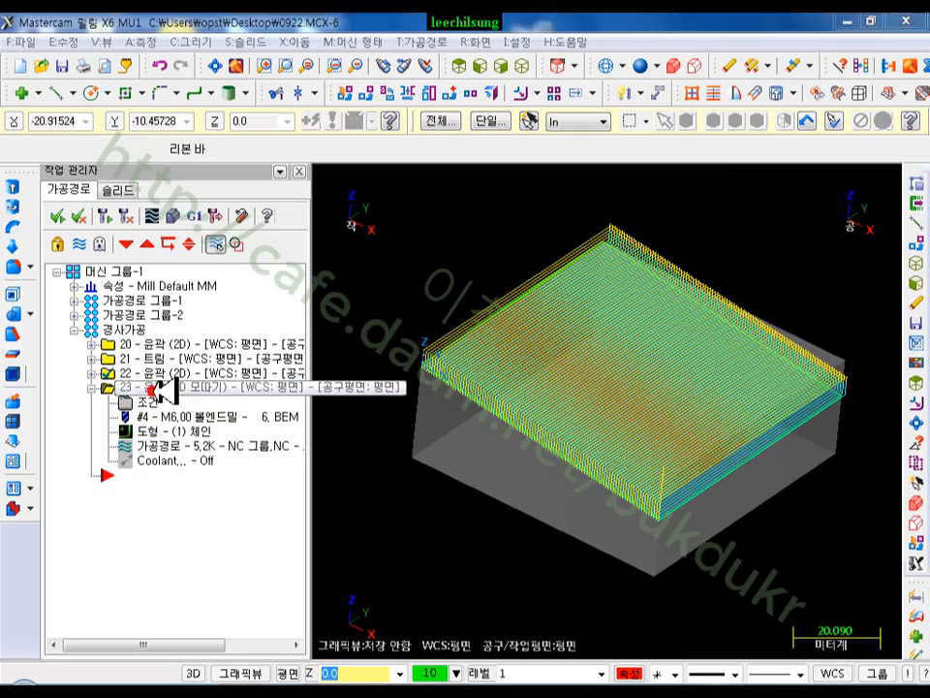
left_click(160, 388)
scroll(550, 363, "up", 1)
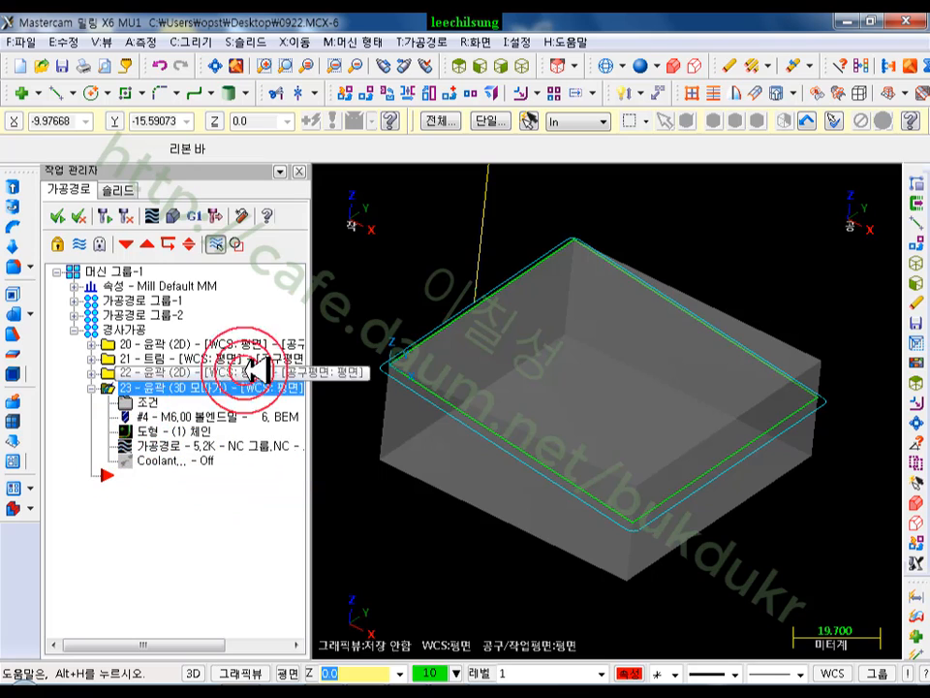
Step: Post only the selected 경사가공 group operations to an .NC file and reload NC 그룹.NC in CIMCO Edit
left_click(125, 332)
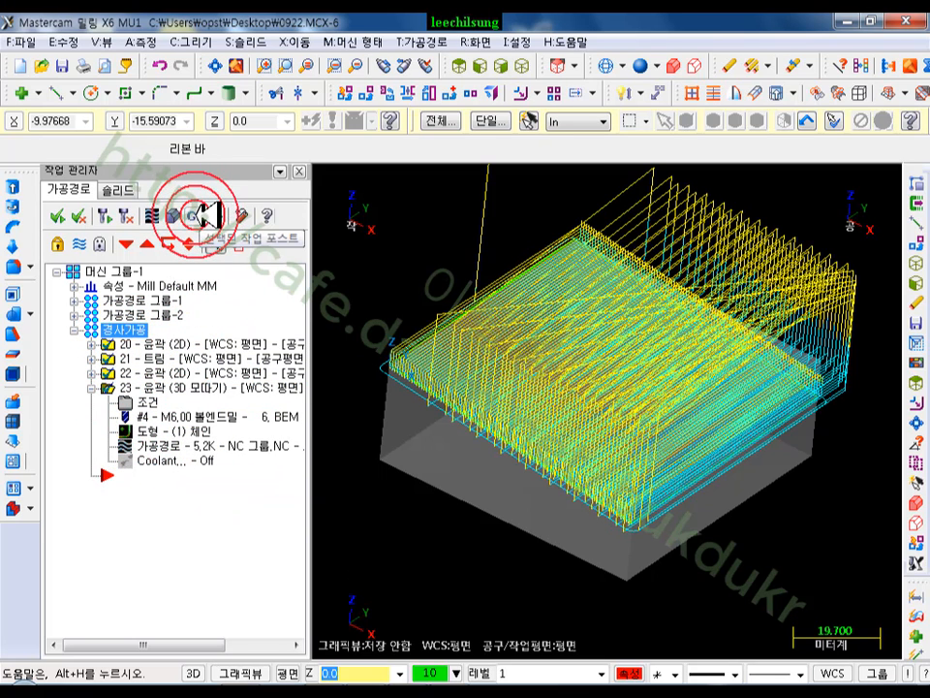
left_click(205, 214)
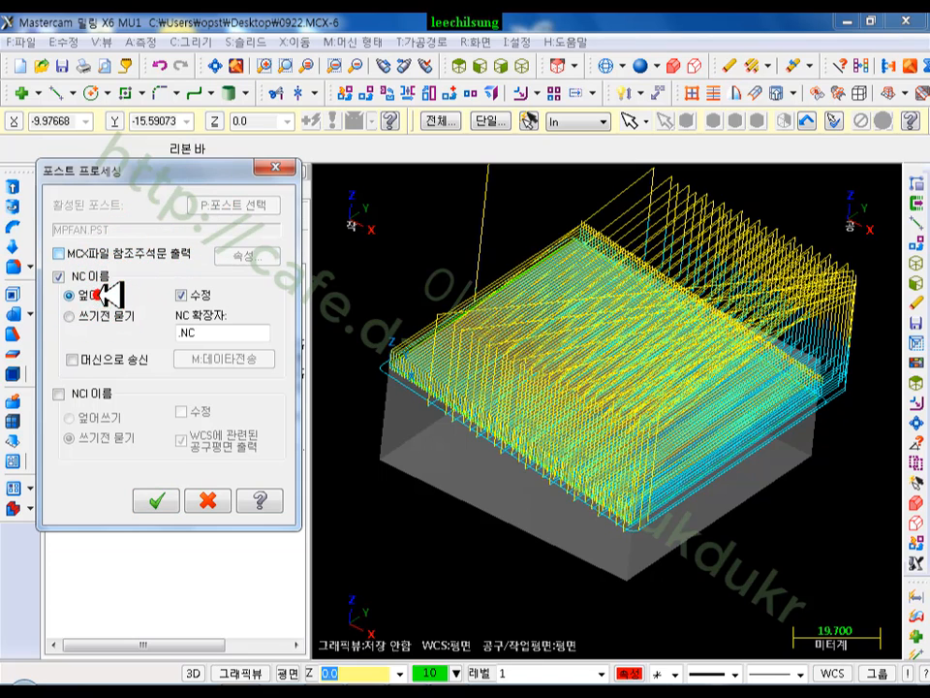
left_click(156, 499)
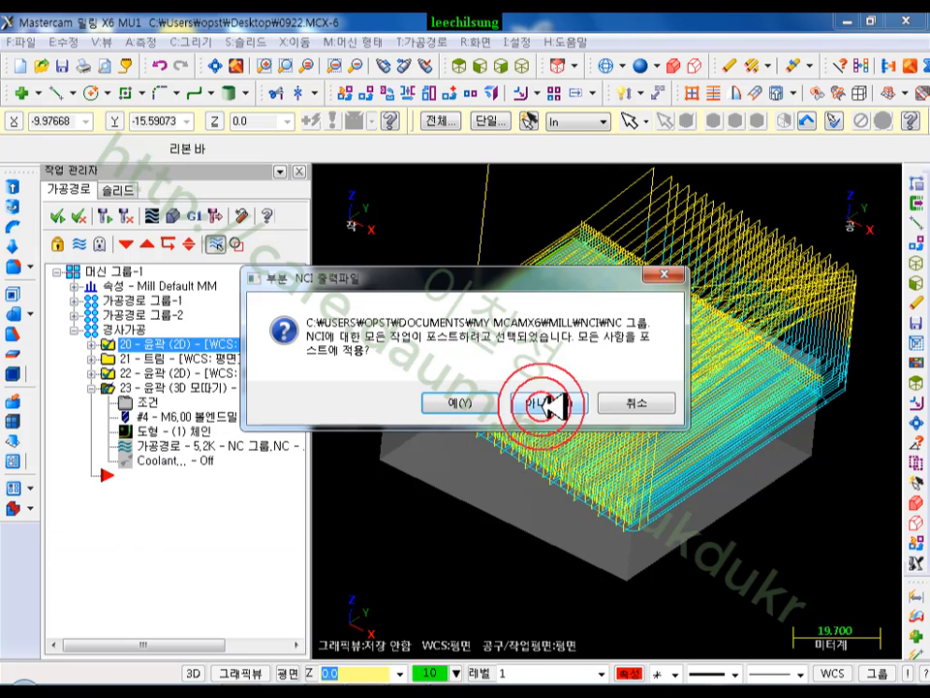
left_click(536, 400)
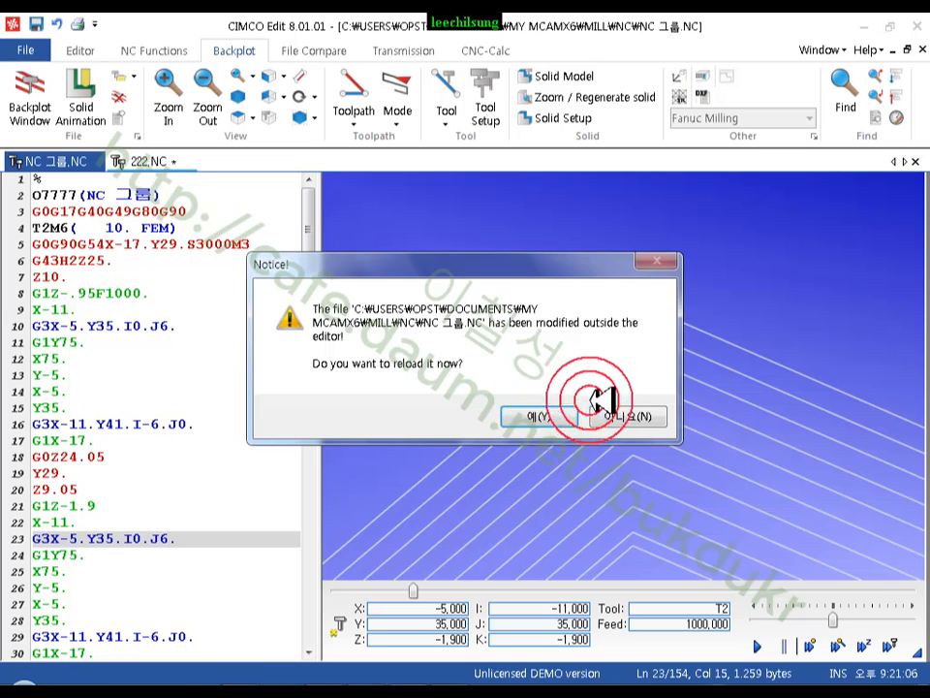
left_click(541, 414)
Step: Examine the posted program's toolpaths in the backplot from an angled close-up view
scroll(518, 267, "down", 8)
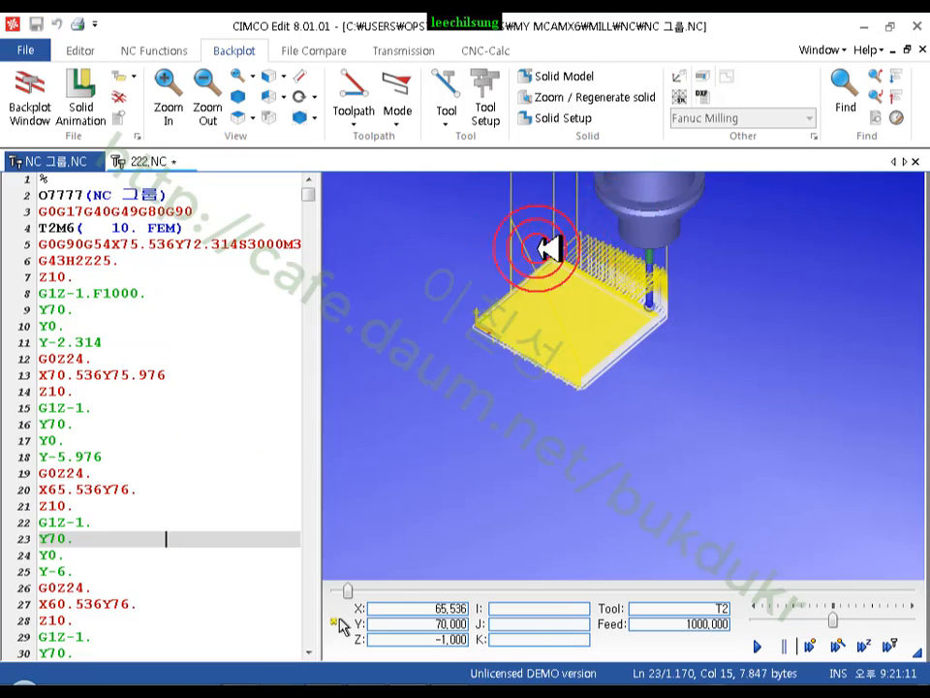
scroll(538, 248, "up", 2)
left_click_drag(578, 347, 587, 310)
scroll(596, 308, "up", 6)
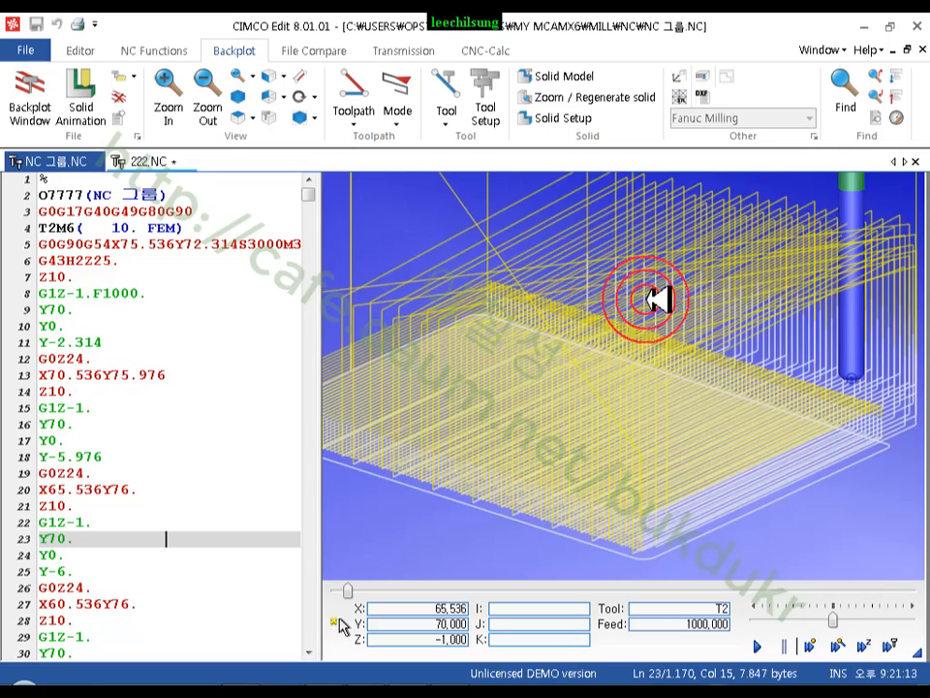
Step: Review the NC program's header lines, including the program number, the T2M6 tool change and the G43H2 tool length offset
left_click(266, 193)
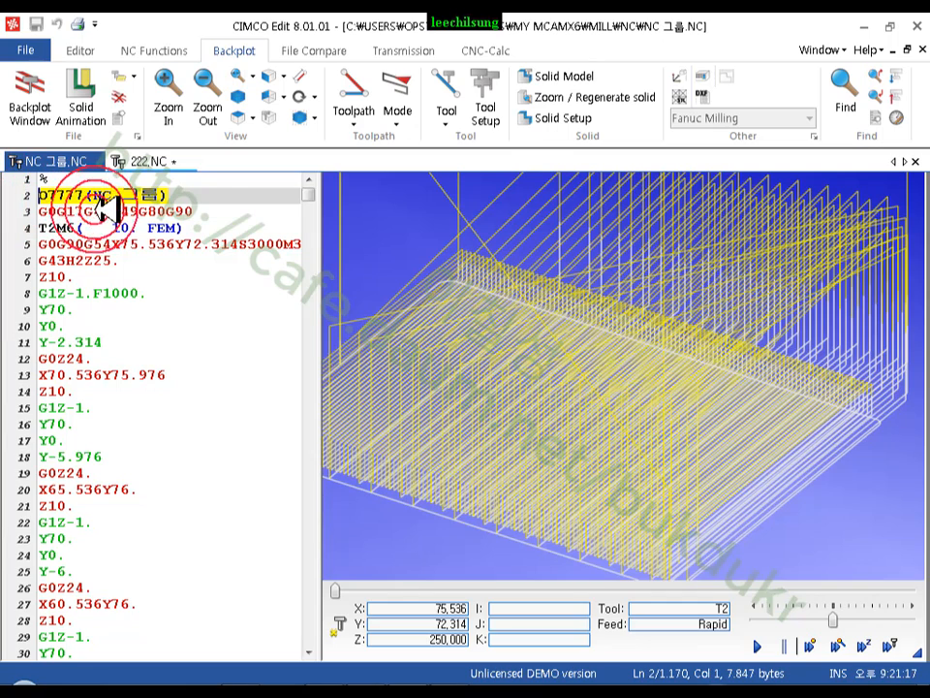
left_click(205, 226)
left_click(37, 242)
left_click(33, 227)
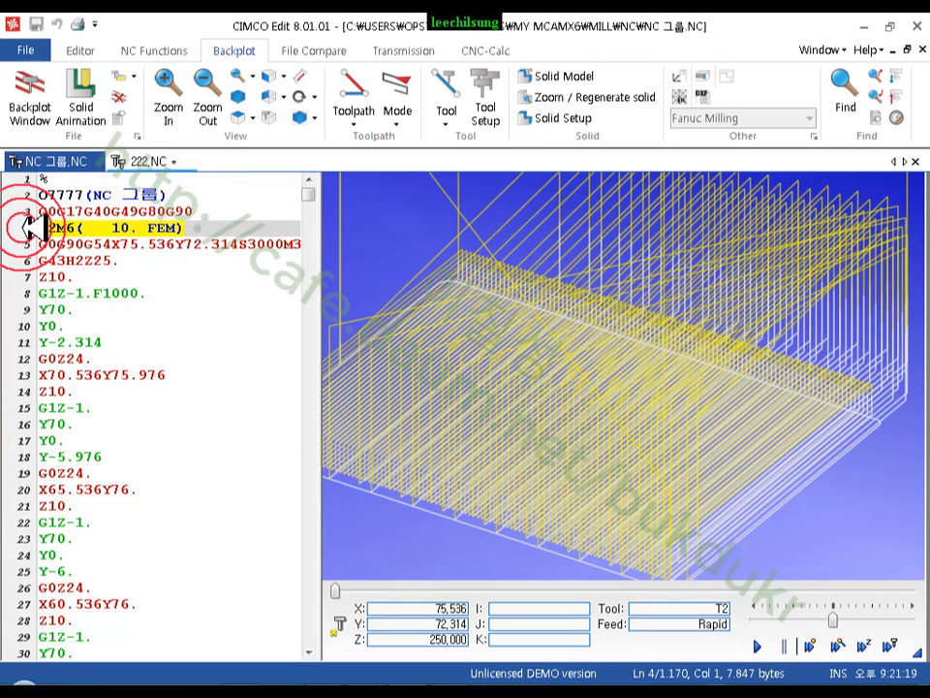
left_click(141, 260)
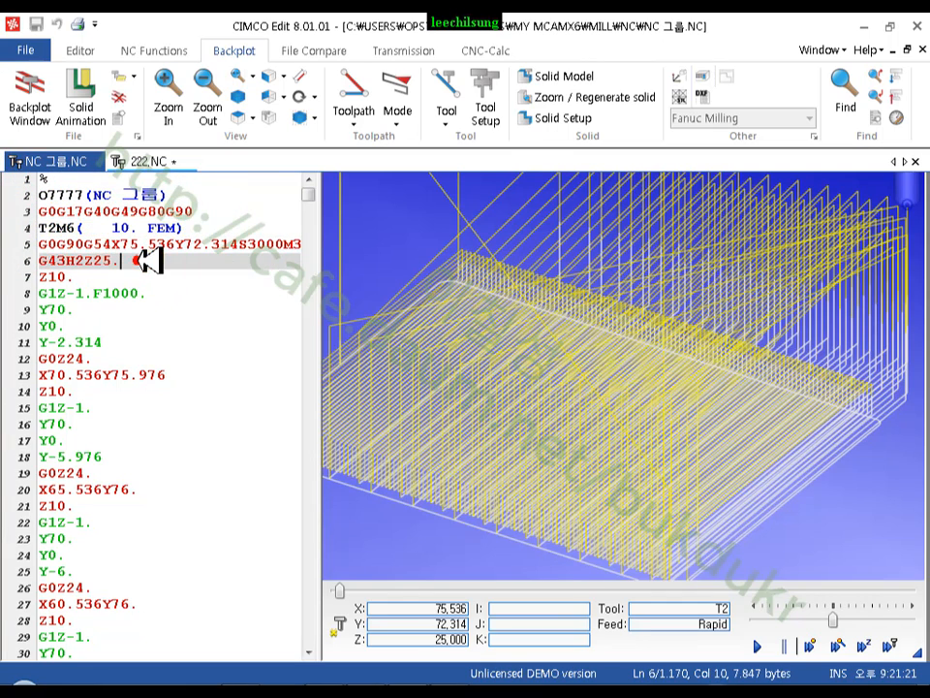
left_click(203, 211)
Step: Jump through the program's T4 and T2 tool changes, return to the O7777 line and view the whole backplot
left_click(873, 76)
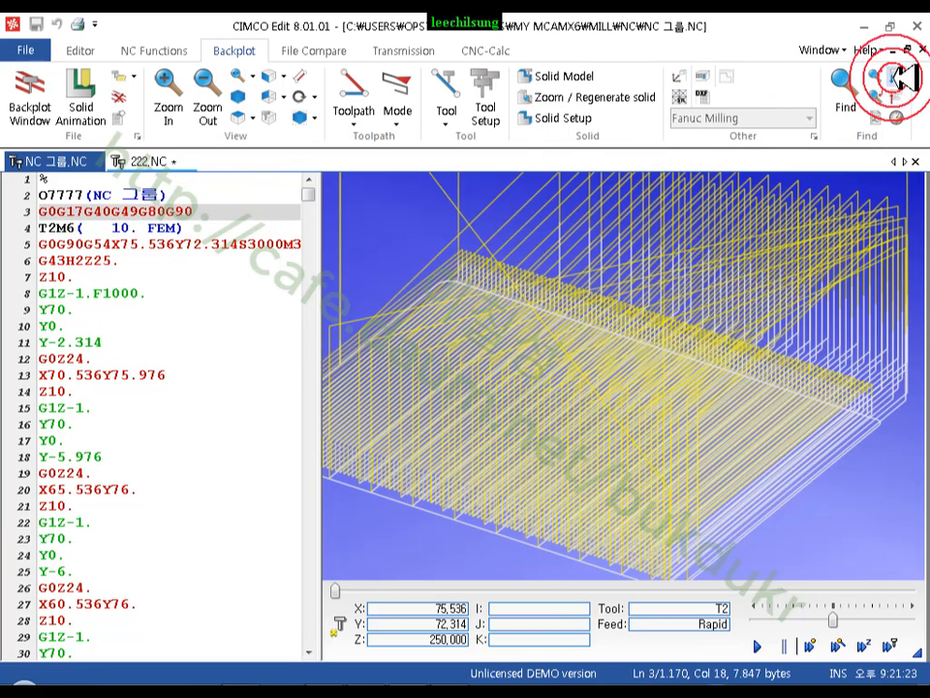
left_click(901, 76)
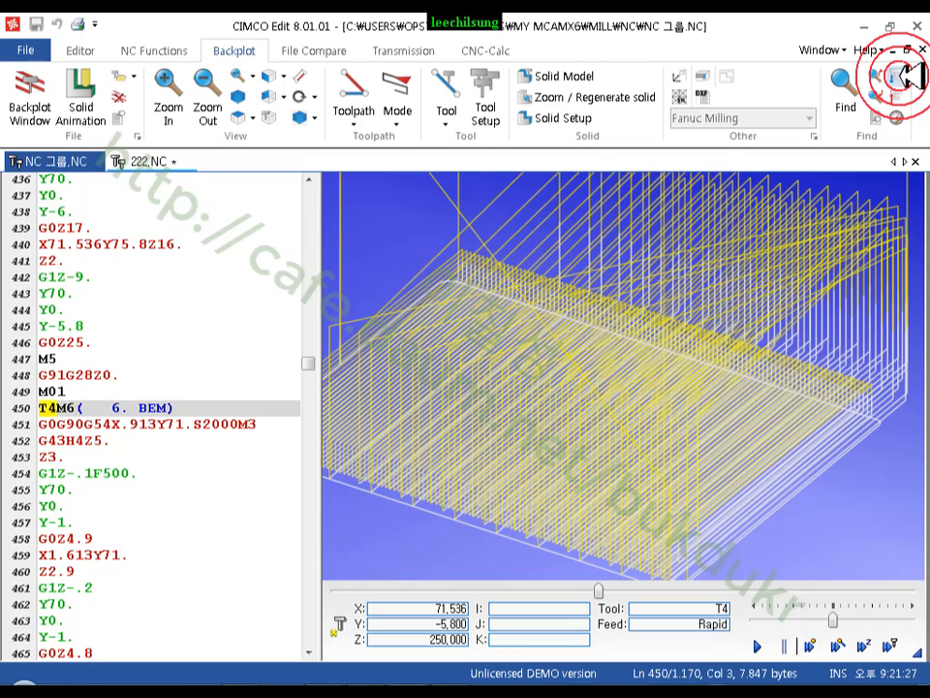
left_click(902, 76)
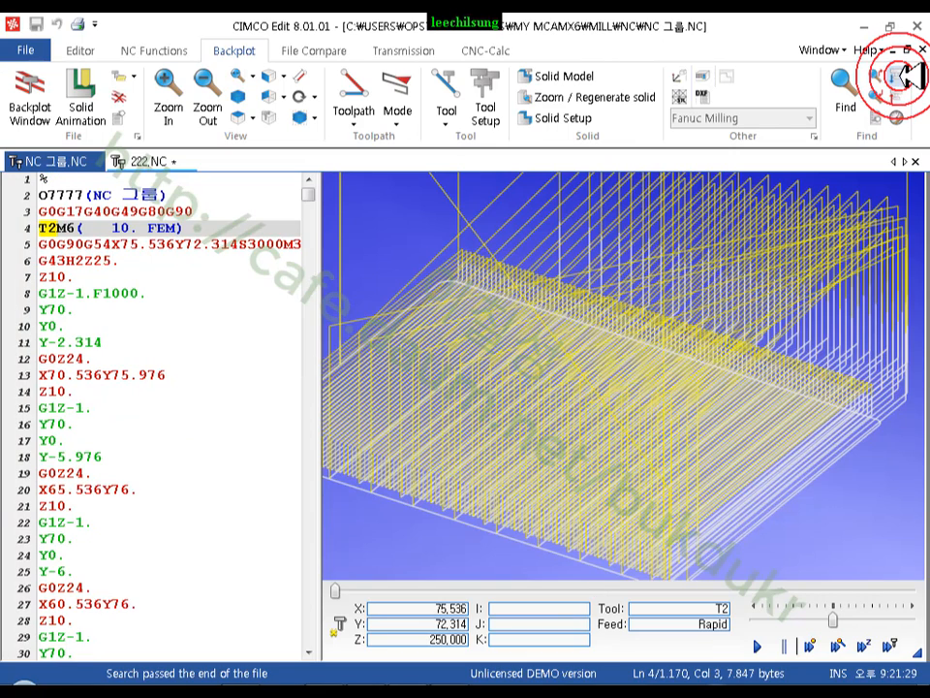
left_click(293, 198)
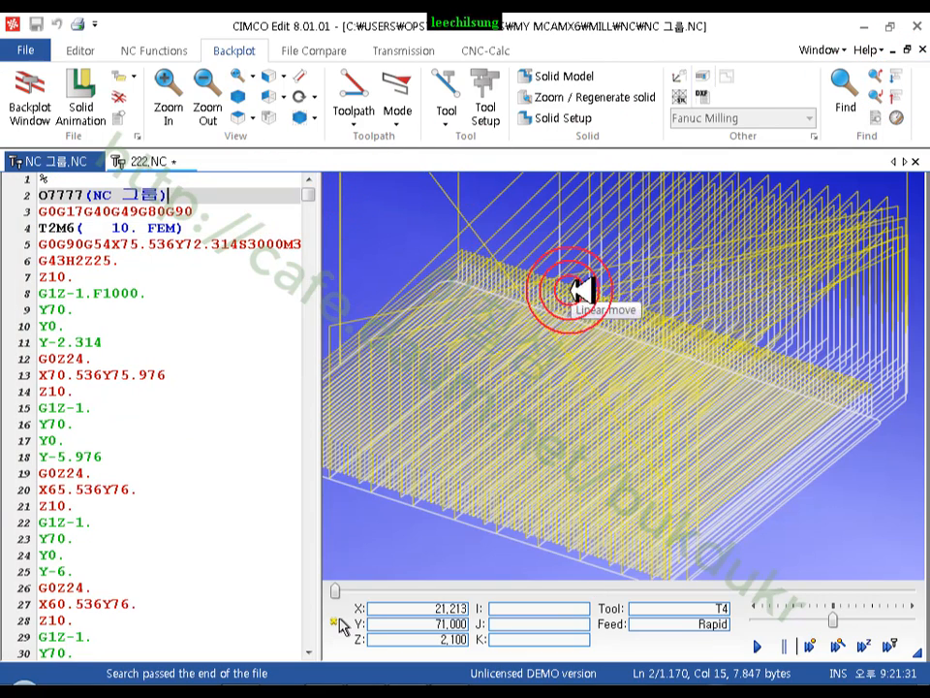
scroll(612, 383, "down", 2)
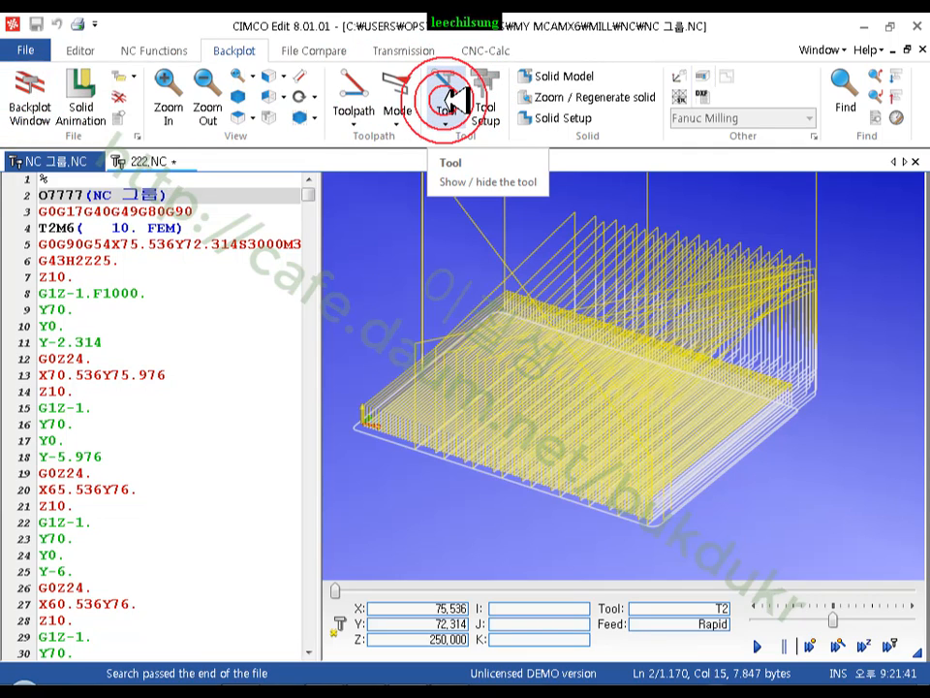
Step: Change the program language to Korean in CIMCO Edit's global setup
left_click(81, 50)
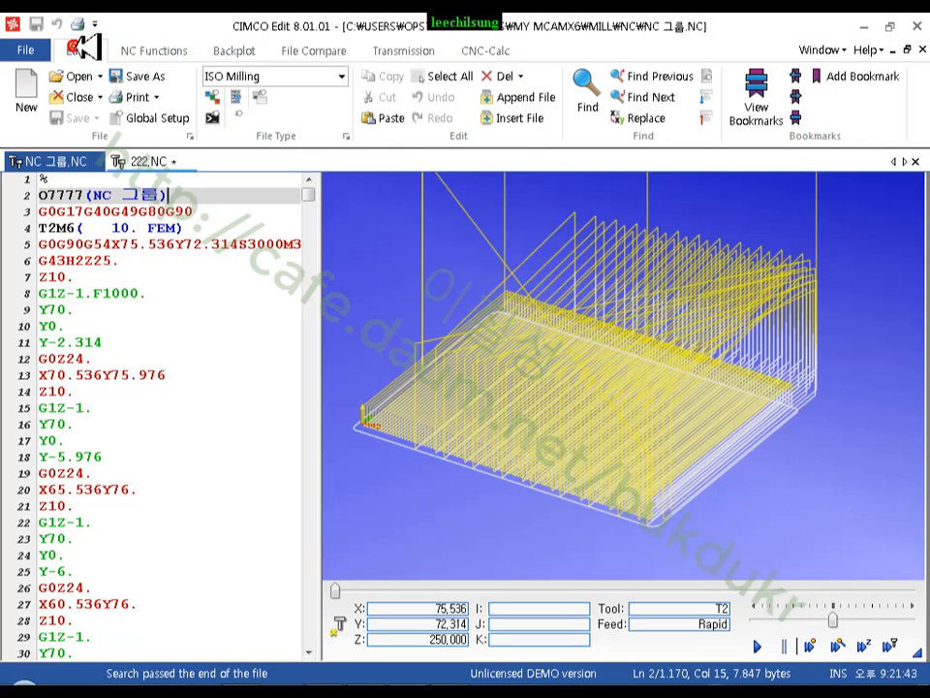
left_click(162, 117)
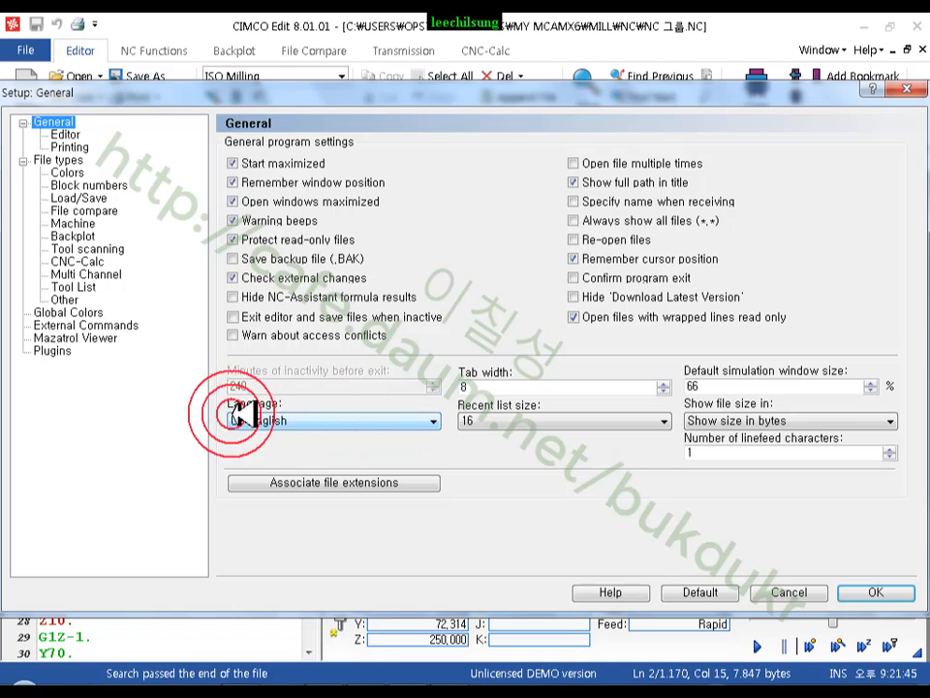
left_click(296, 420)
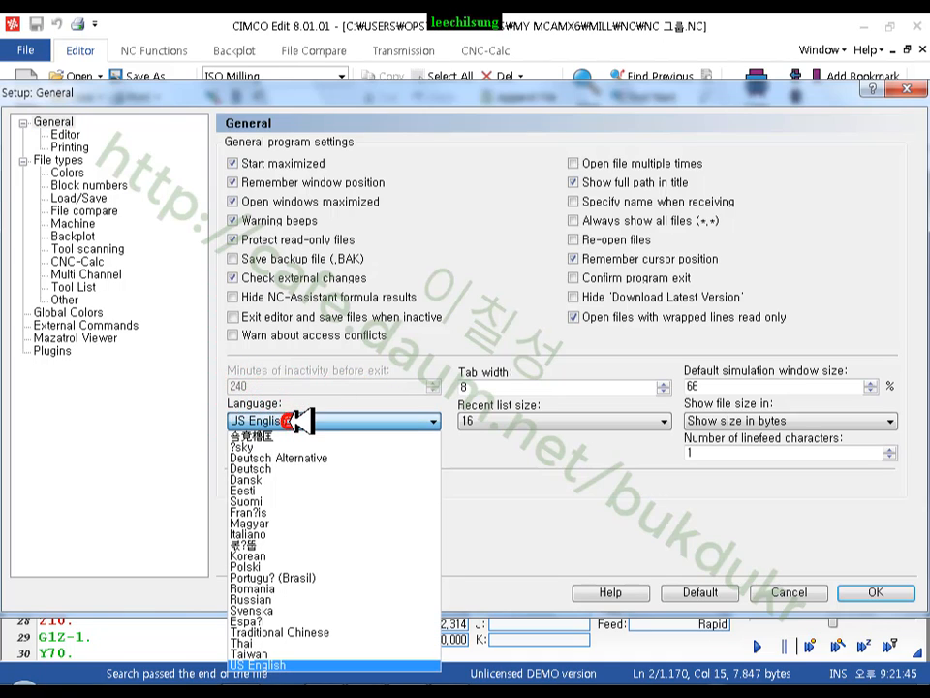
left_click(257, 555)
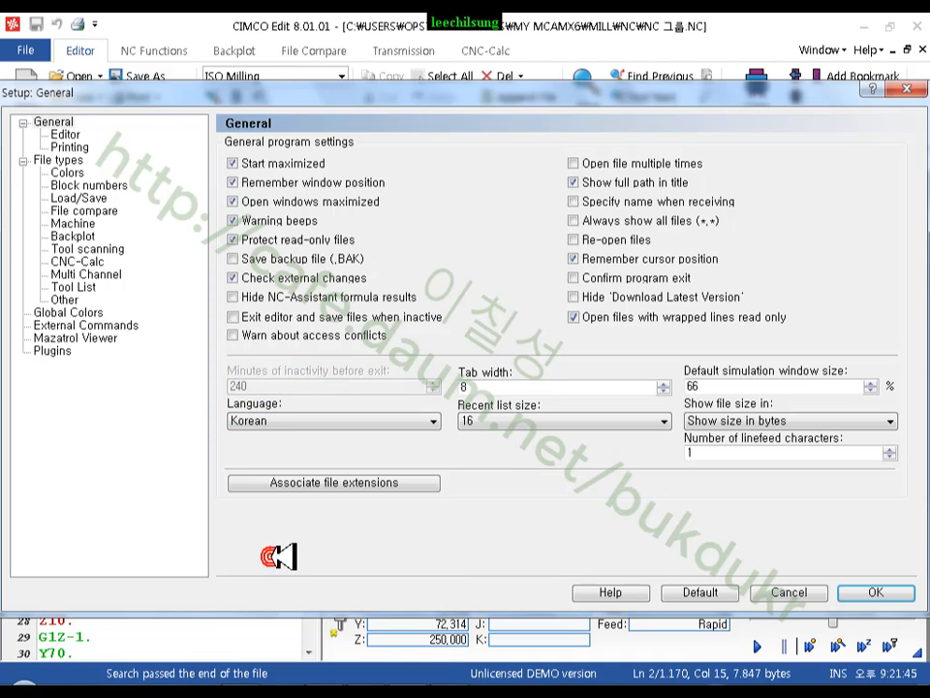
left_click(865, 591)
left_click(587, 399)
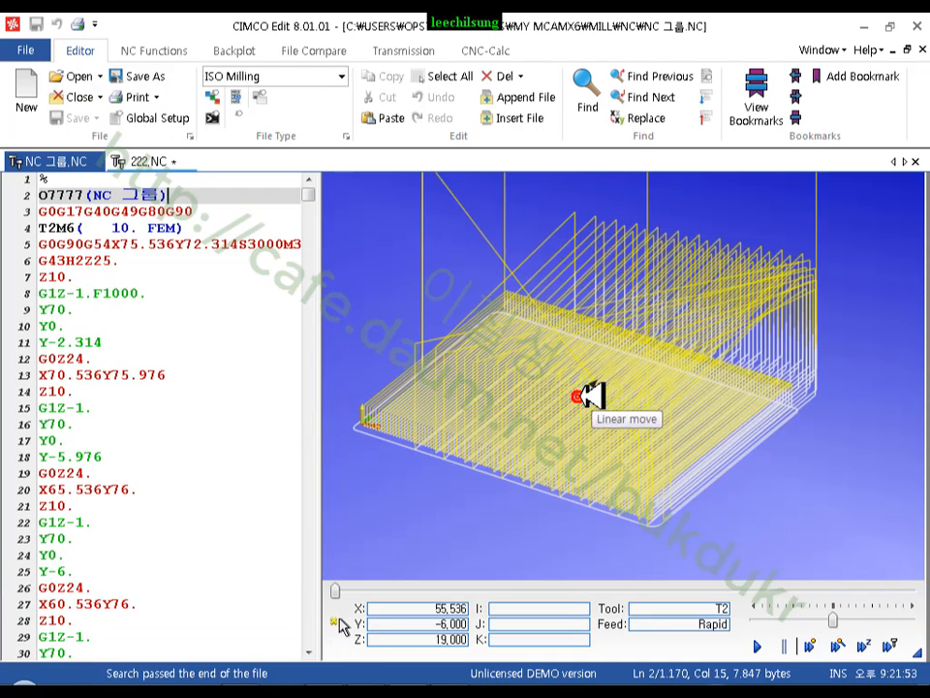
Step: Close CIMCO Edit without saving 222.NC and post the 경사가공 operations again from Mastercam as an .NC file with overwrite
left_click(917, 24)
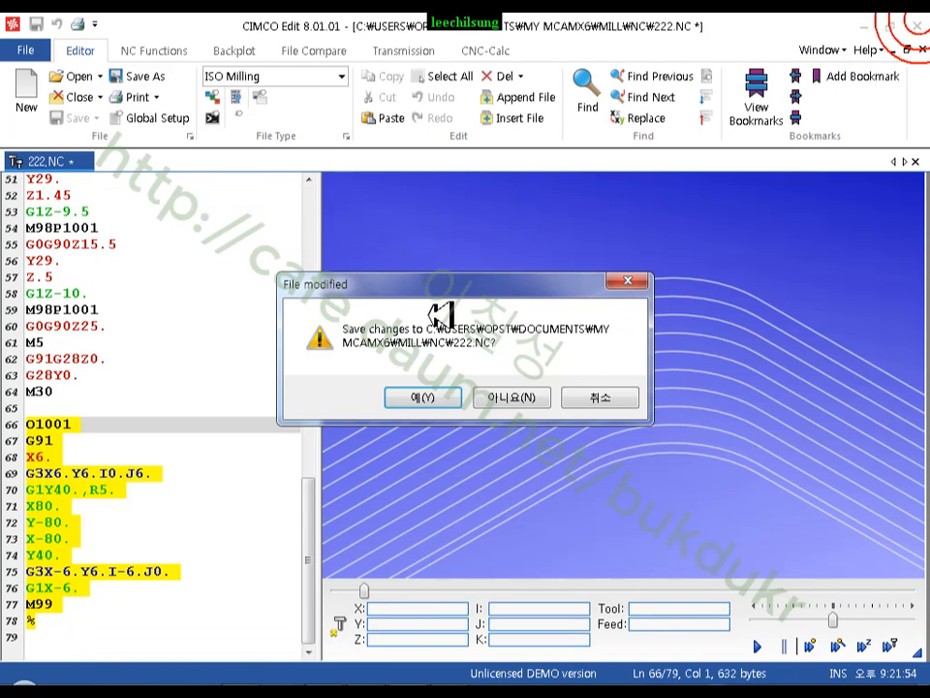
left_click(545, 397)
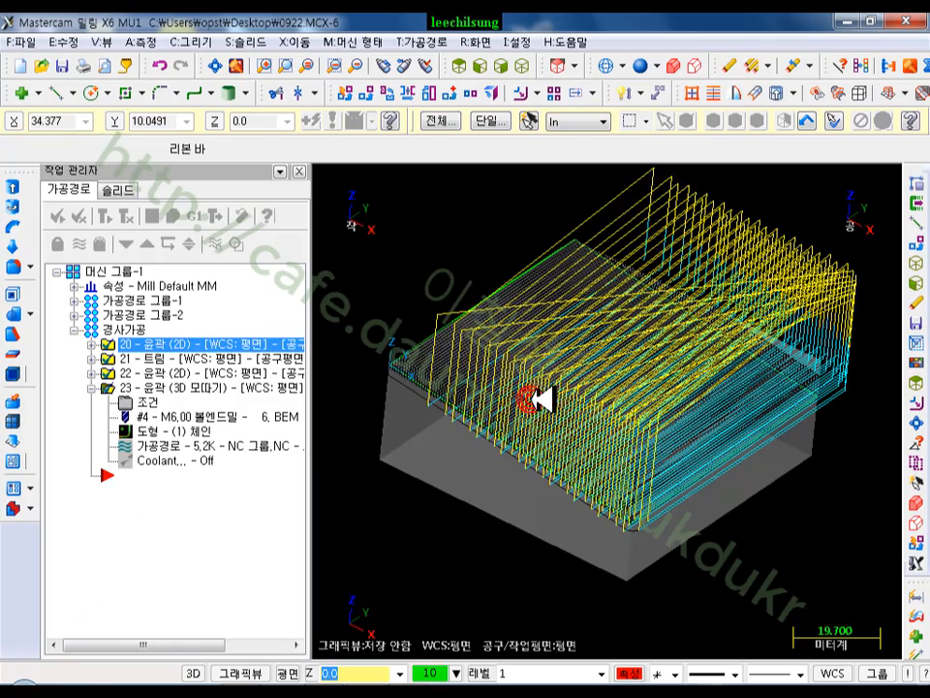
left_click(209, 357)
left_click(200, 209)
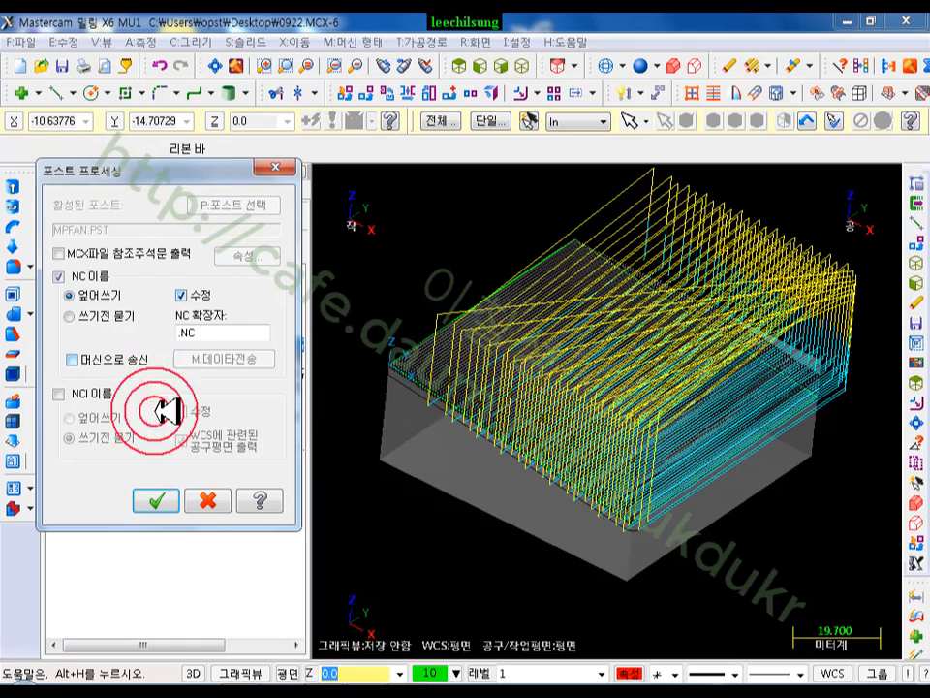
left_click(158, 500)
left_click(565, 400)
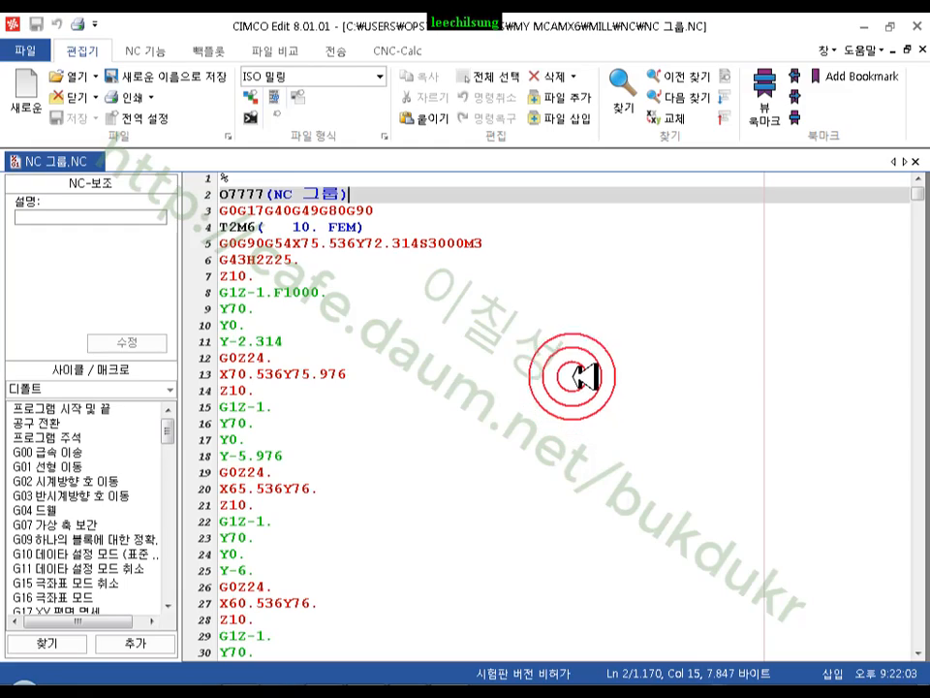
Step: Open the backplot of the reposted NC 그룹.NC program and toggle the tool display
left_click(208, 48)
left_click(26, 93)
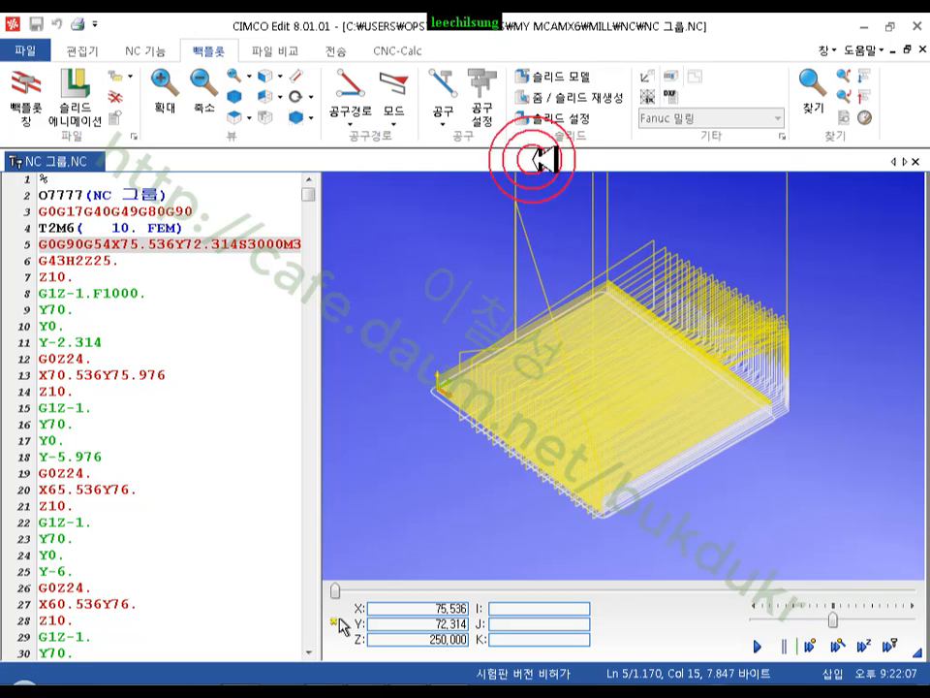
left_click(452, 123)
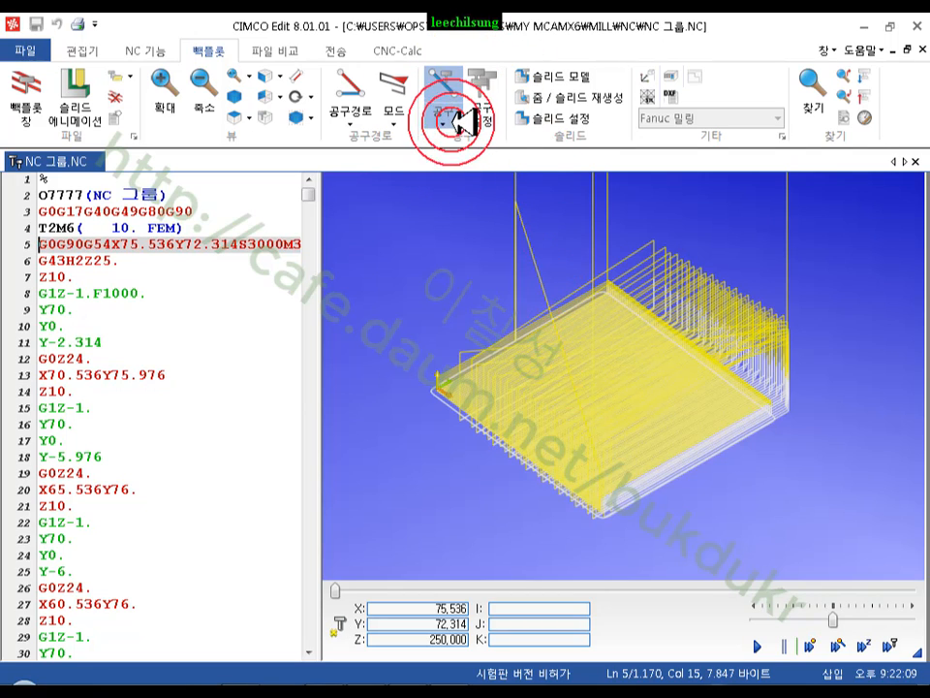
left_click(447, 94)
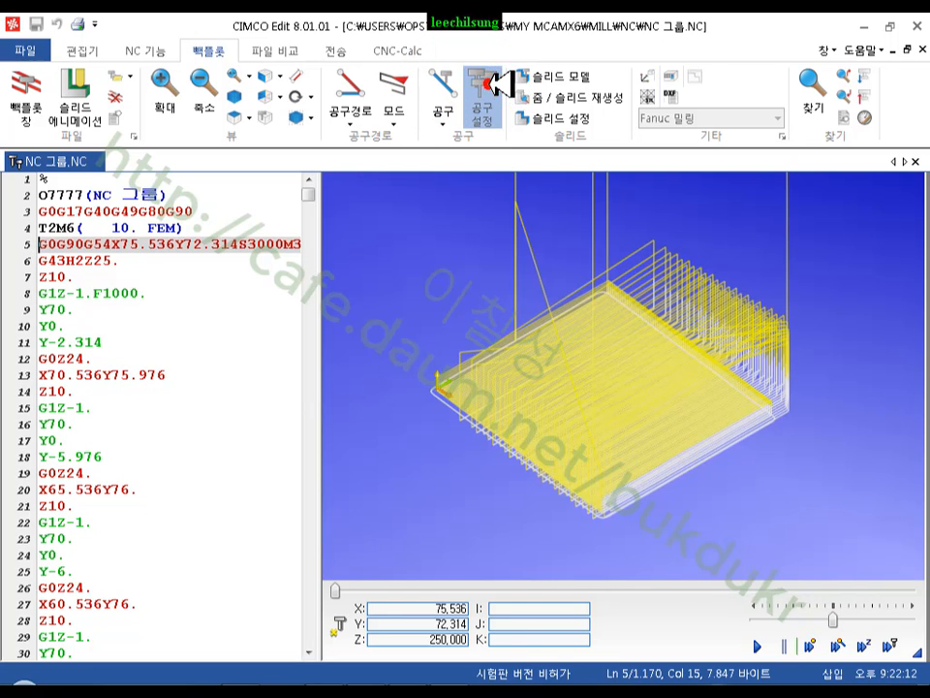
Step: Define tool T2 in the backplot tool setup as a flat end mill (평 엔드밀) with a 10 mm diameter
left_click(482, 78)
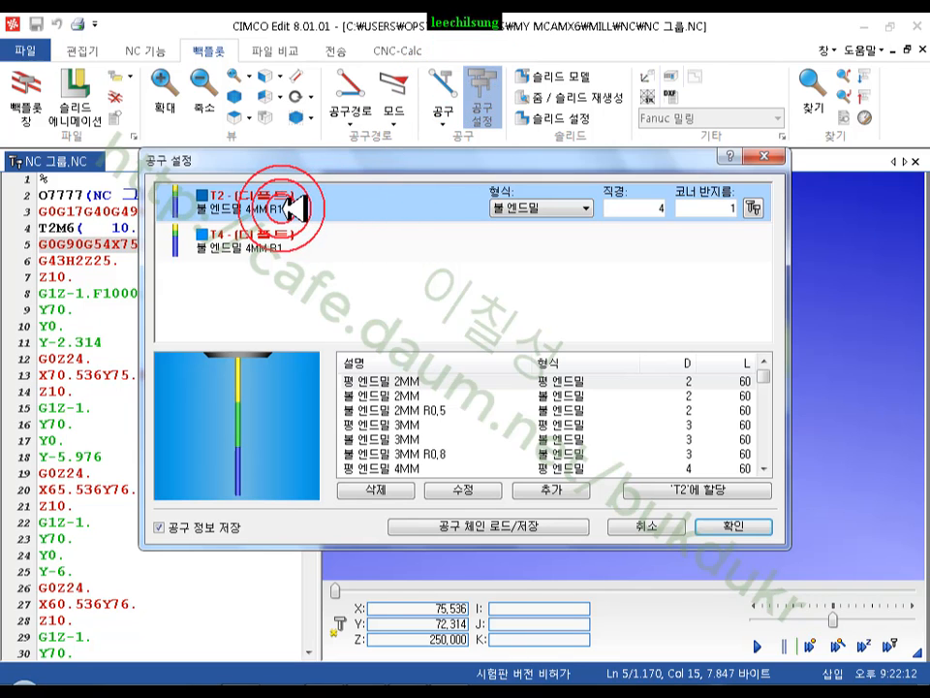
left_click(536, 207)
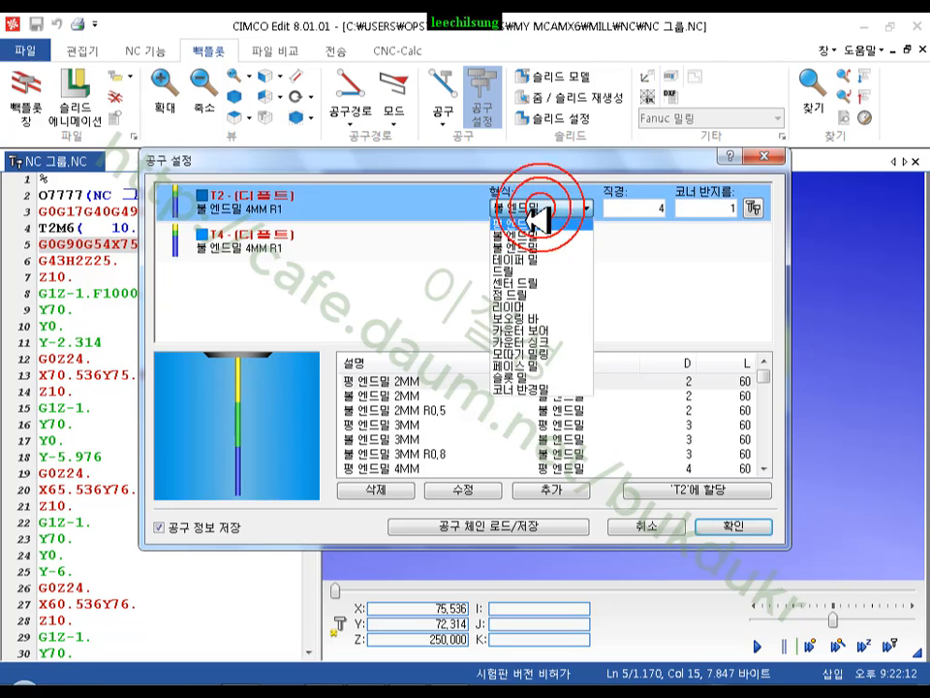
left_click(524, 220)
left_click(675, 209)
type("1")
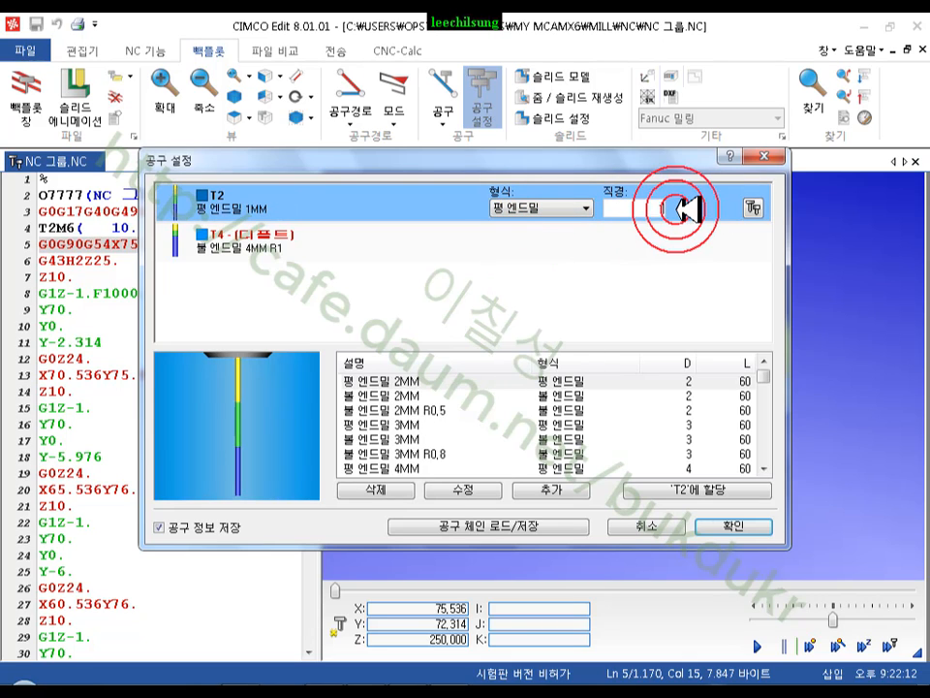
type("0")
Step: Define tool T4 as a ball end mill (볼 엔드밀) with a 6 mm diameter and apply the tool setup
left_click(242, 250)
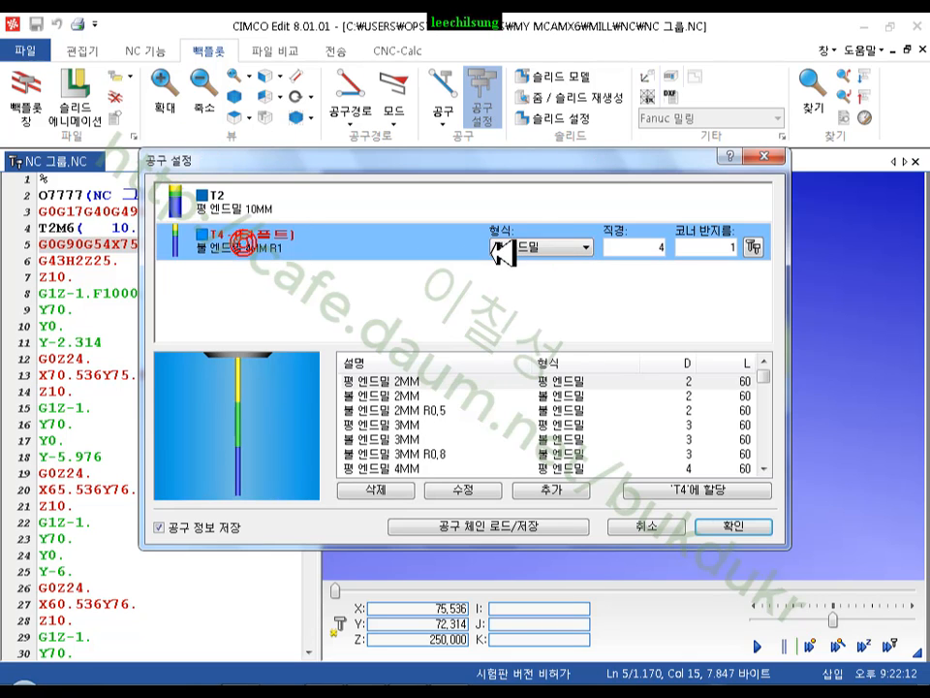
left_click(557, 248)
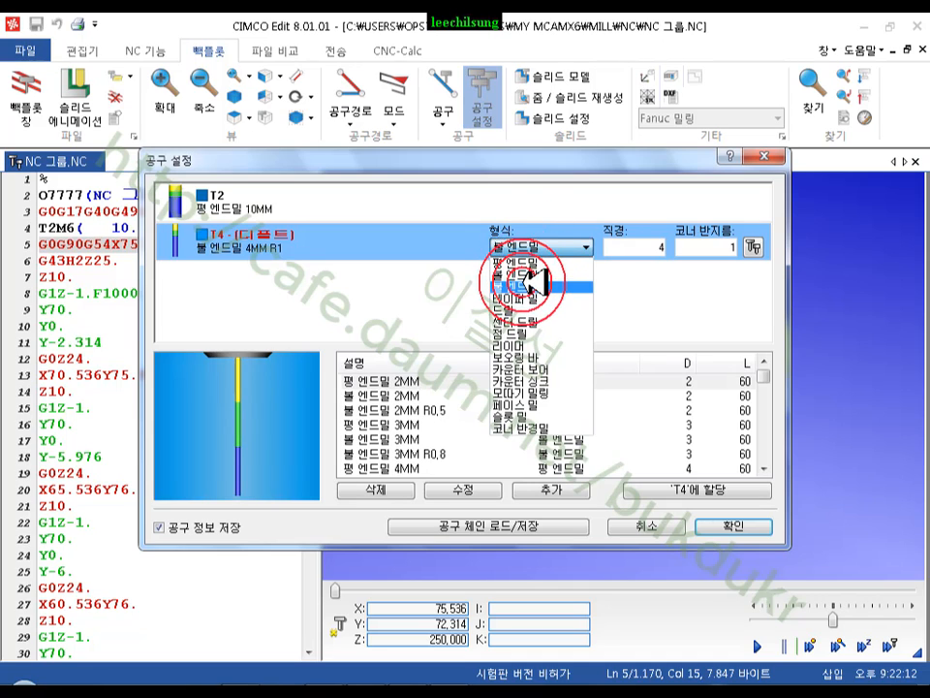
left_click(536, 274)
double_click(643, 247)
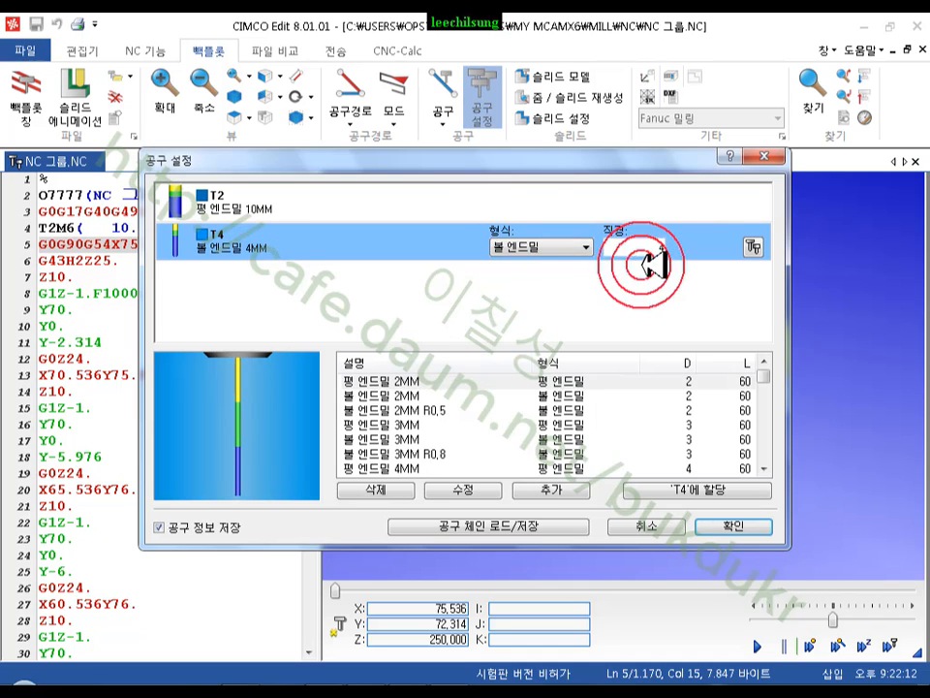
type("6")
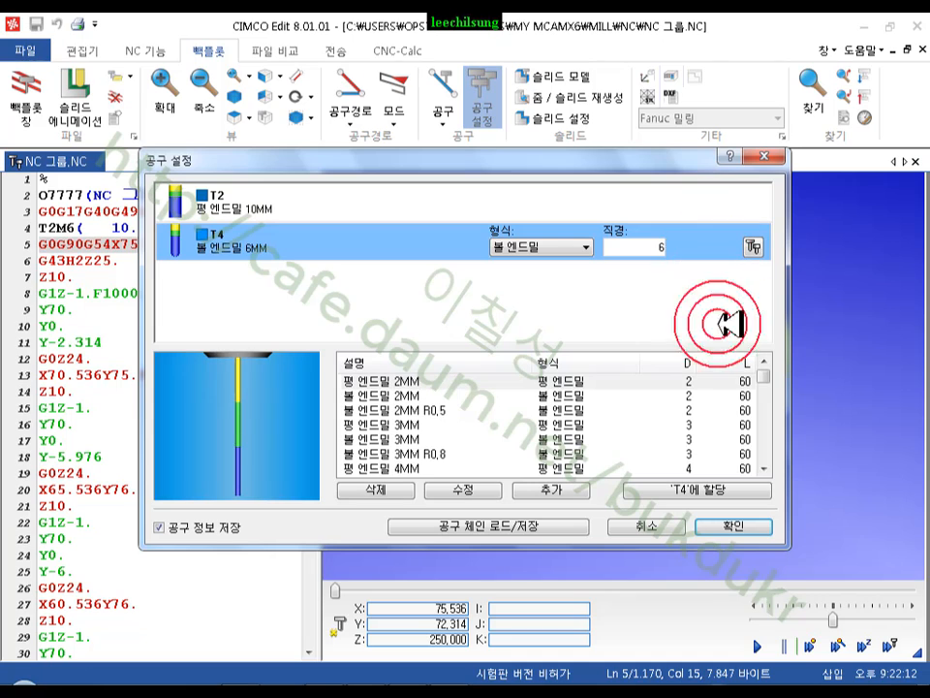
left_click(733, 526)
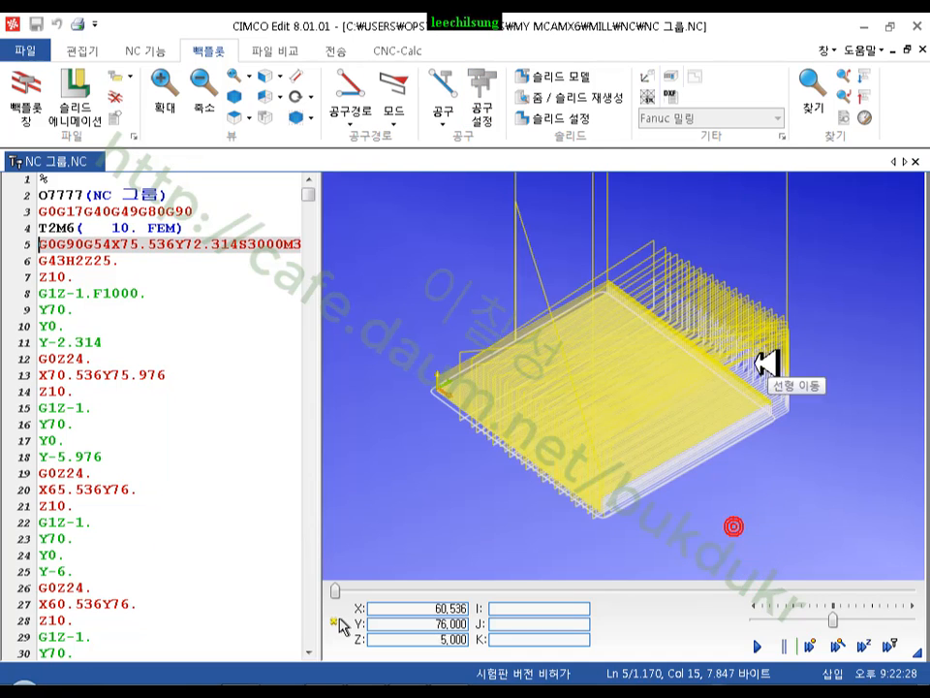
Step: Set the stock limits in the solid setup to -35 and 35 in both X and Y
left_click_drag(765, 363, 577, 128)
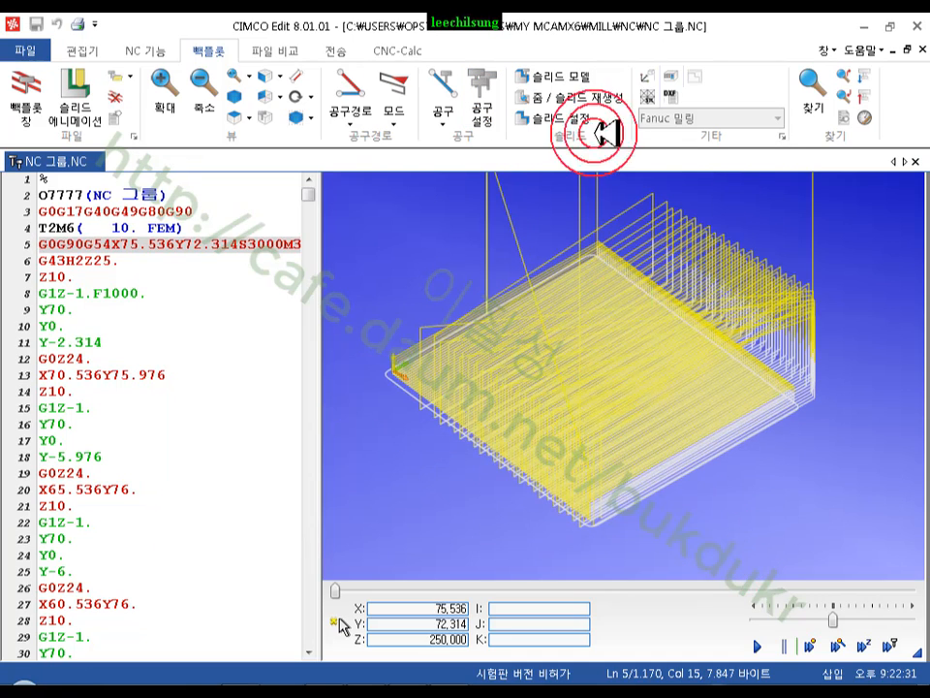
left_click(567, 116)
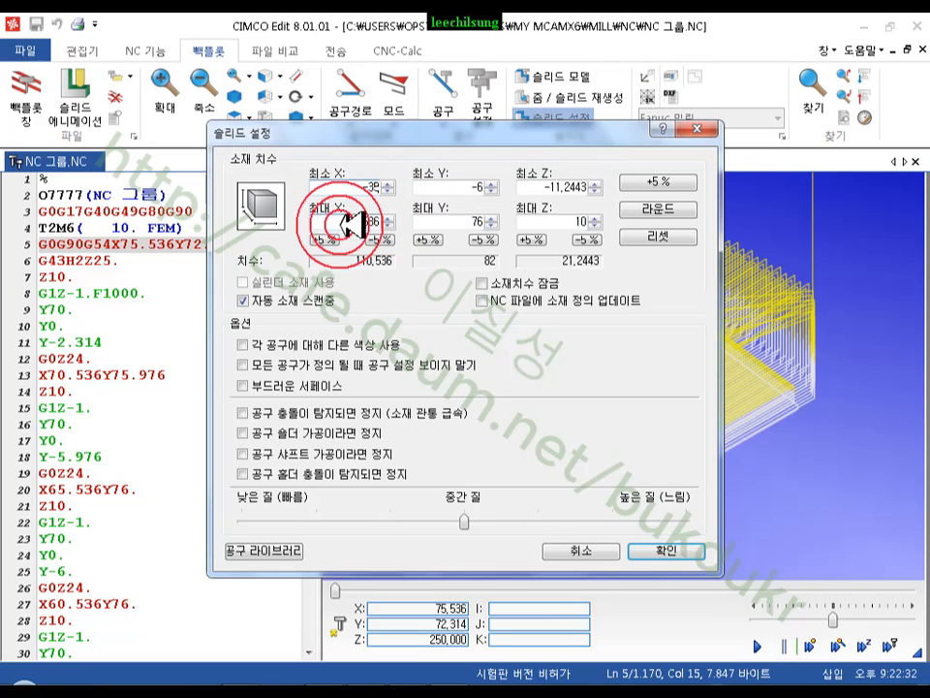
type("3")
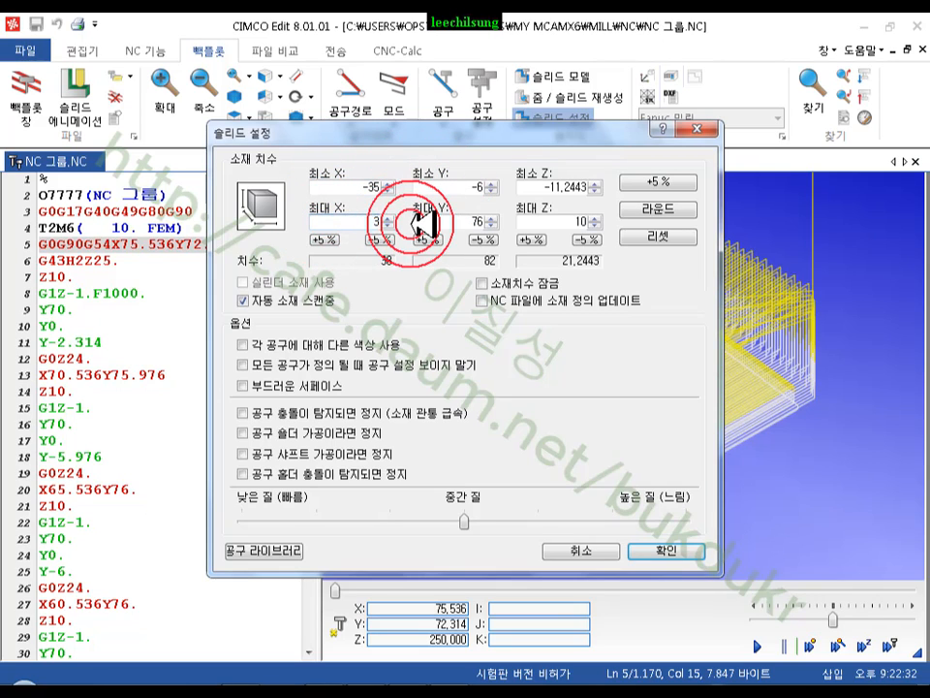
type("5")
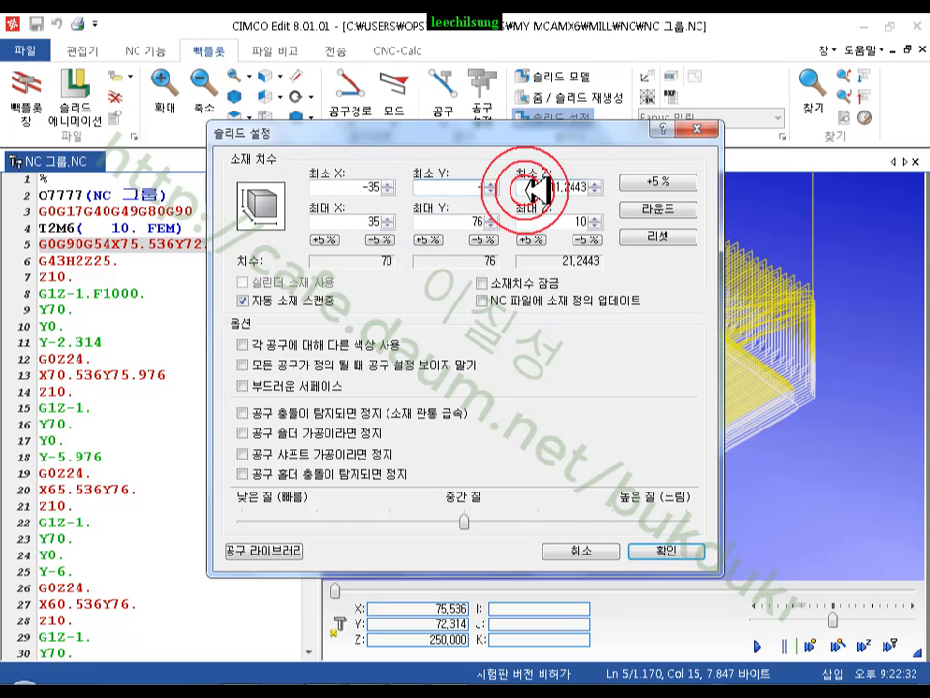
type("-35")
key("Tab")
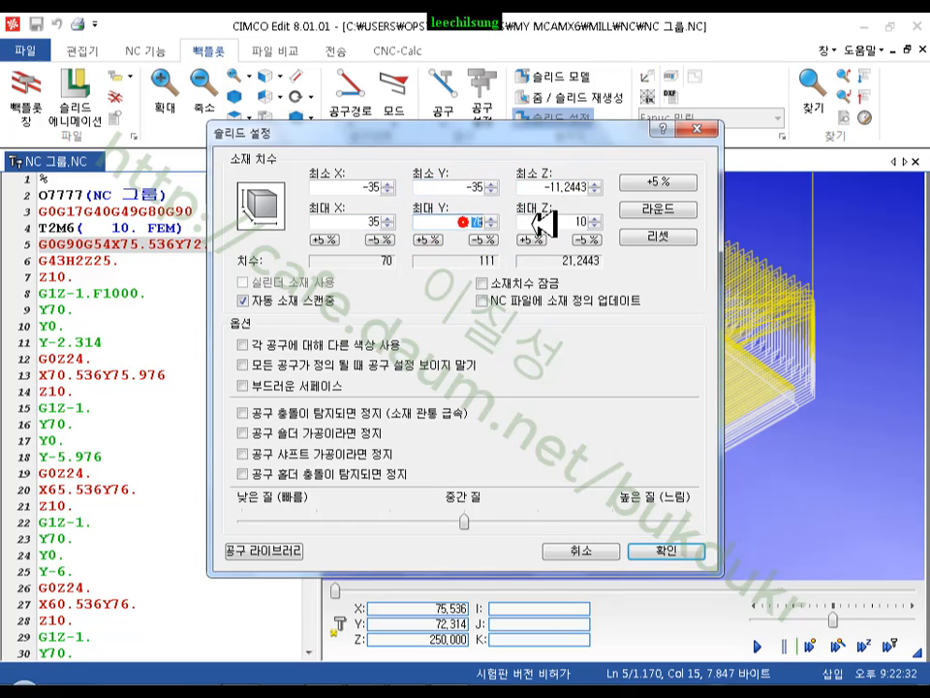
type("35")
key("Tab")
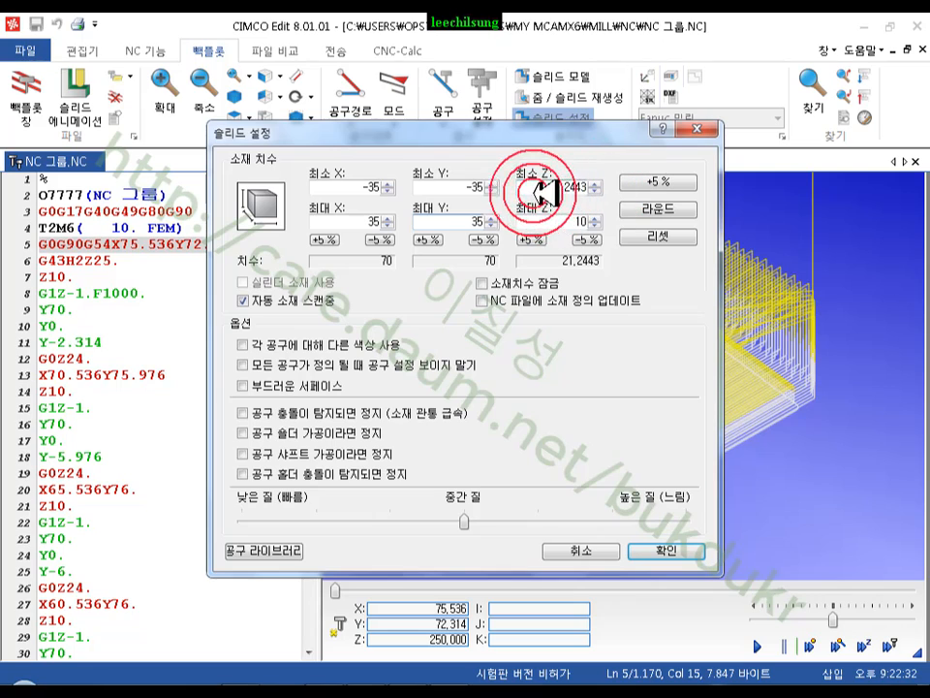
Step: Set the stock's minimum Z to 0 and maximum Z to -20, and apply the solid setup to the backplot
type("0")
left_click(562, 221)
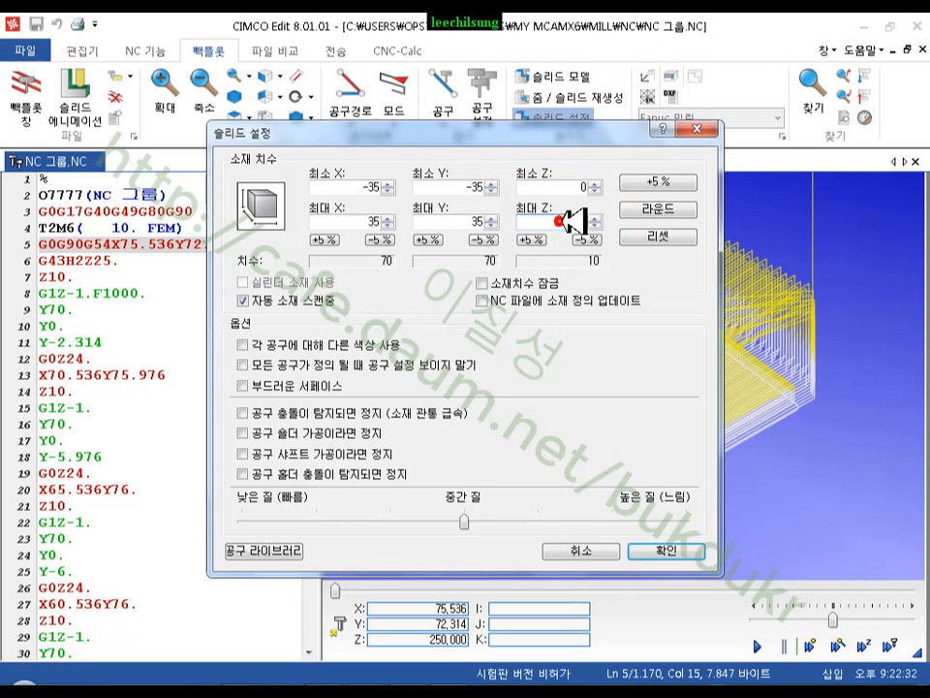
type("-20")
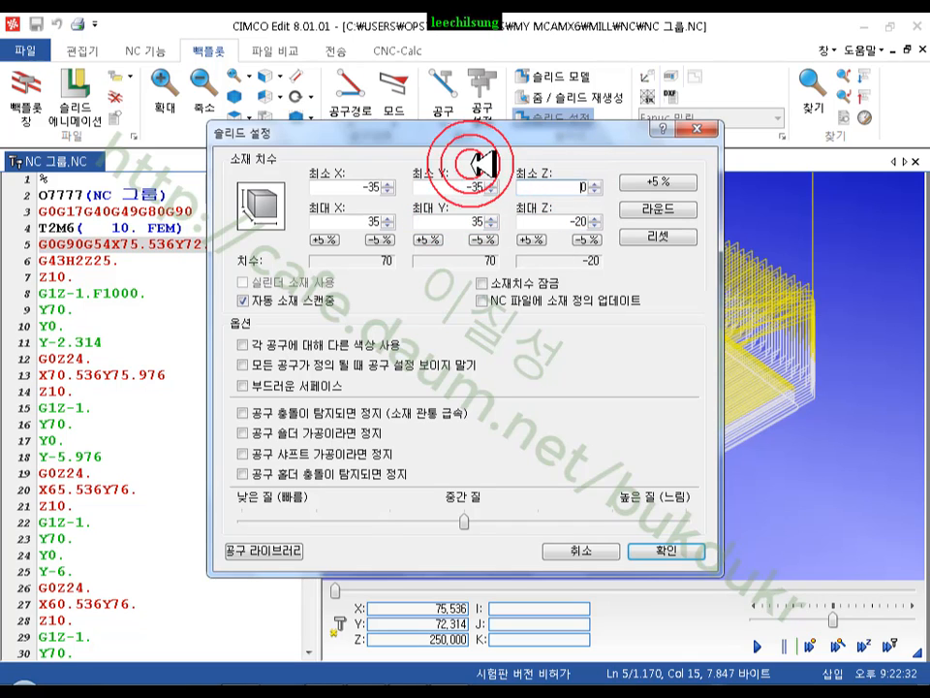
left_click_drag(489, 133, 294, 96)
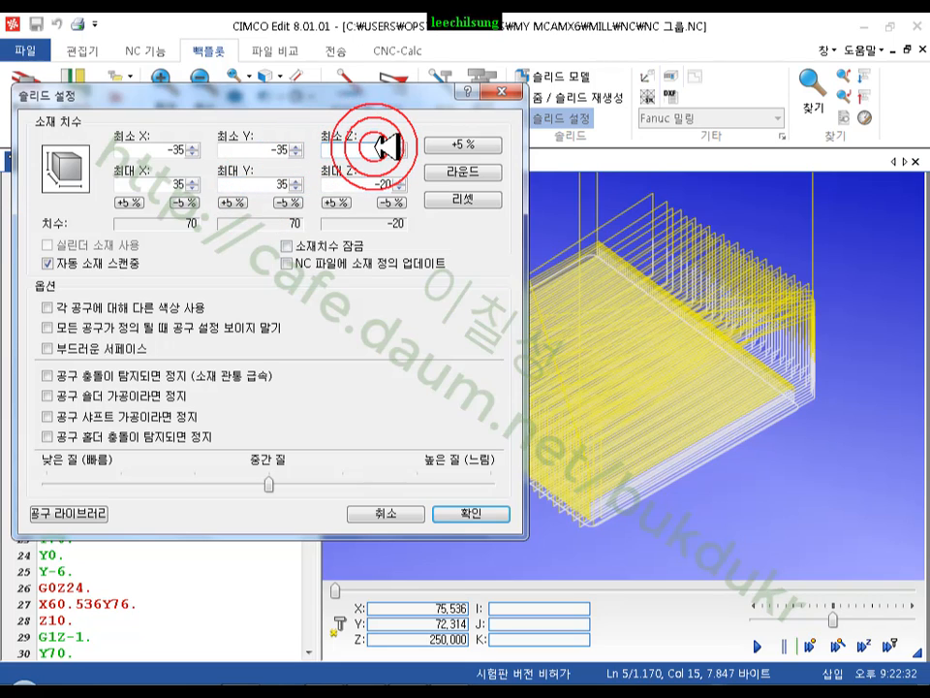
type("0")
left_click(359, 180)
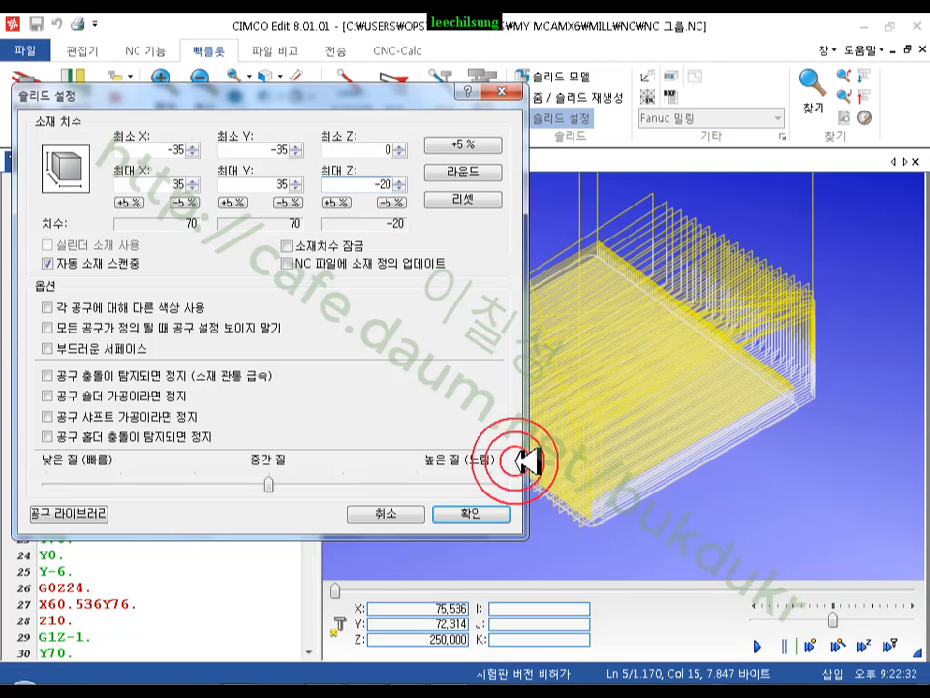
left_click(480, 513)
left_click(825, 318)
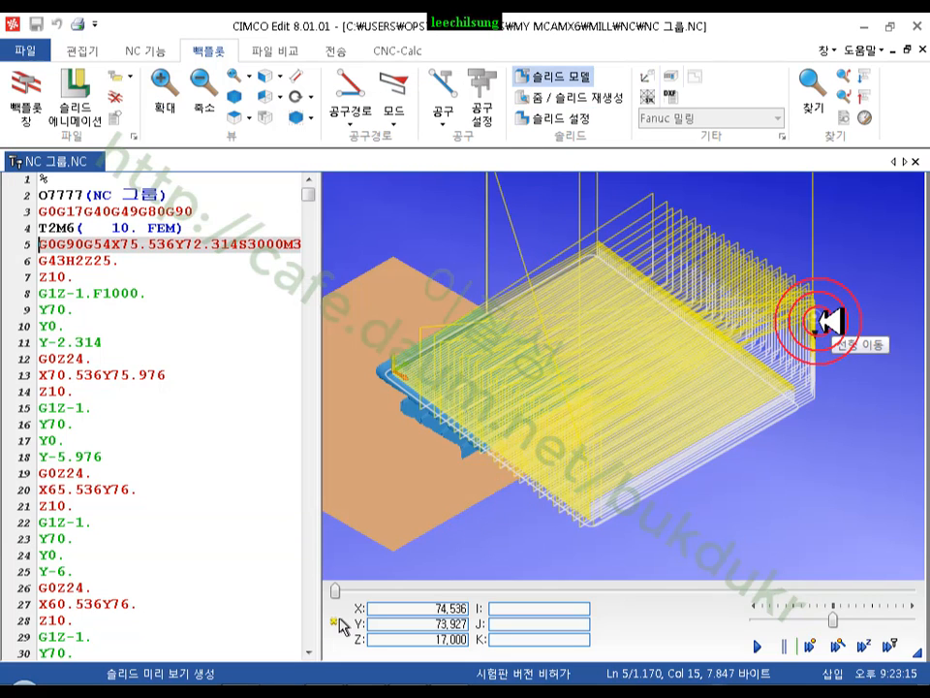
left_click(525, 343)
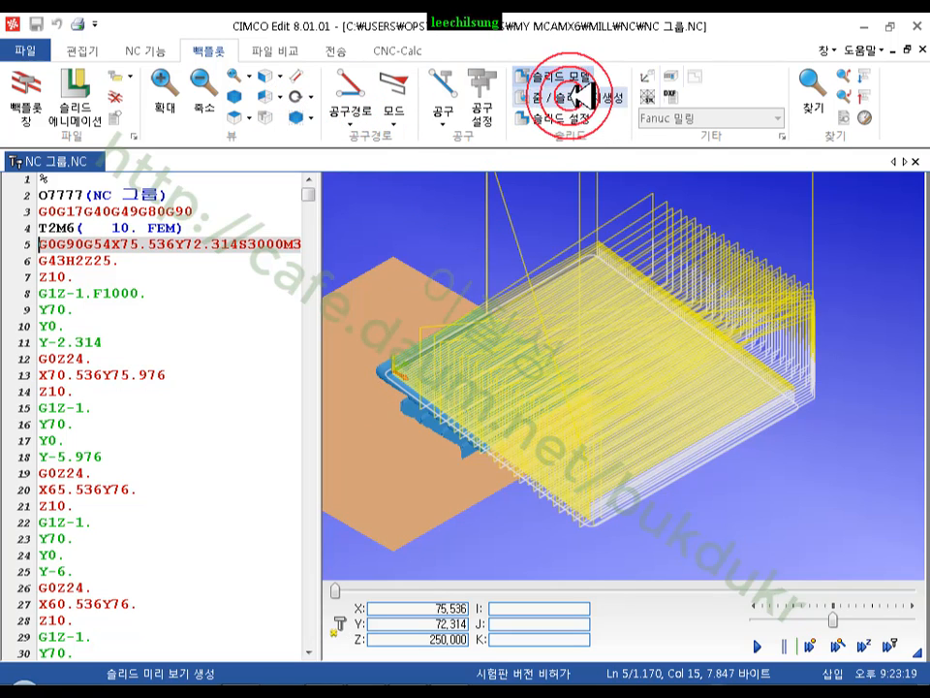
Step: Set the stock limits in the solid setup to minimum 0 and maximum 70 in both X and Y, and apply them
left_click(555, 119)
left_click(361, 190)
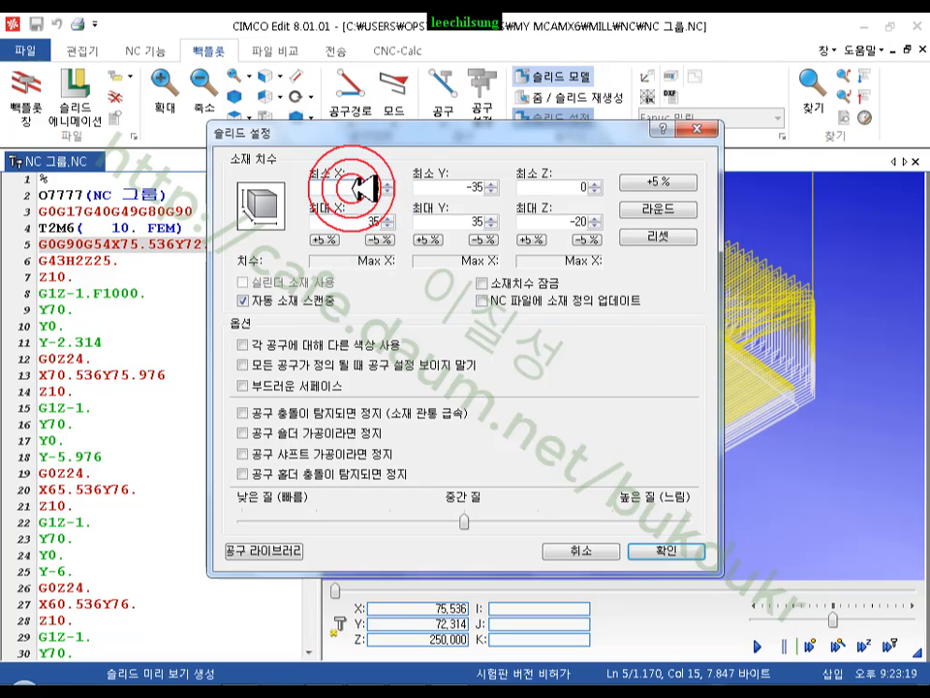
left_click(453, 190)
type("0")
left_click(361, 222)
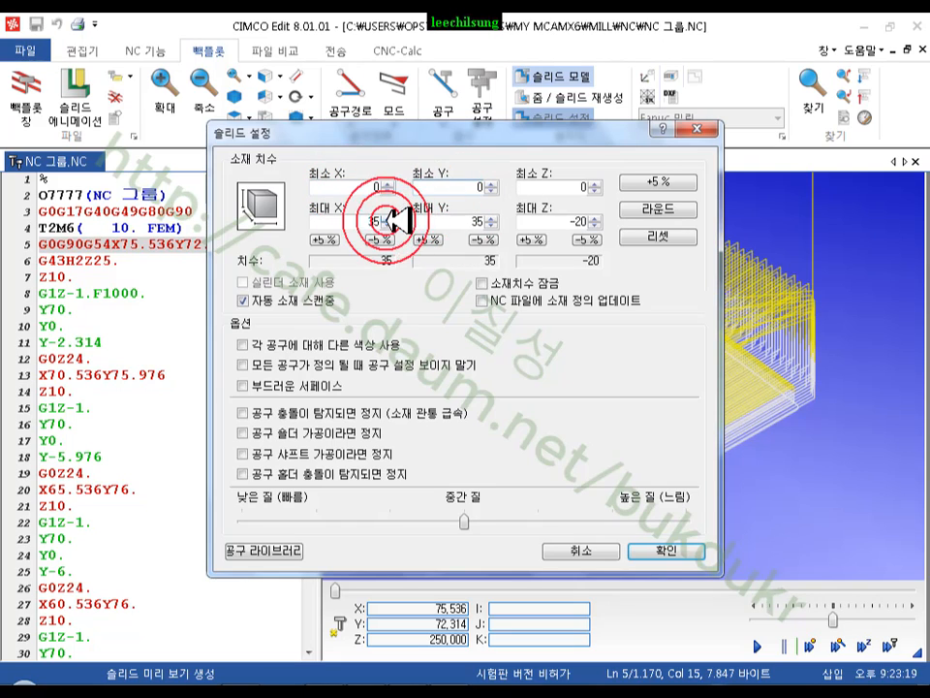
type("70")
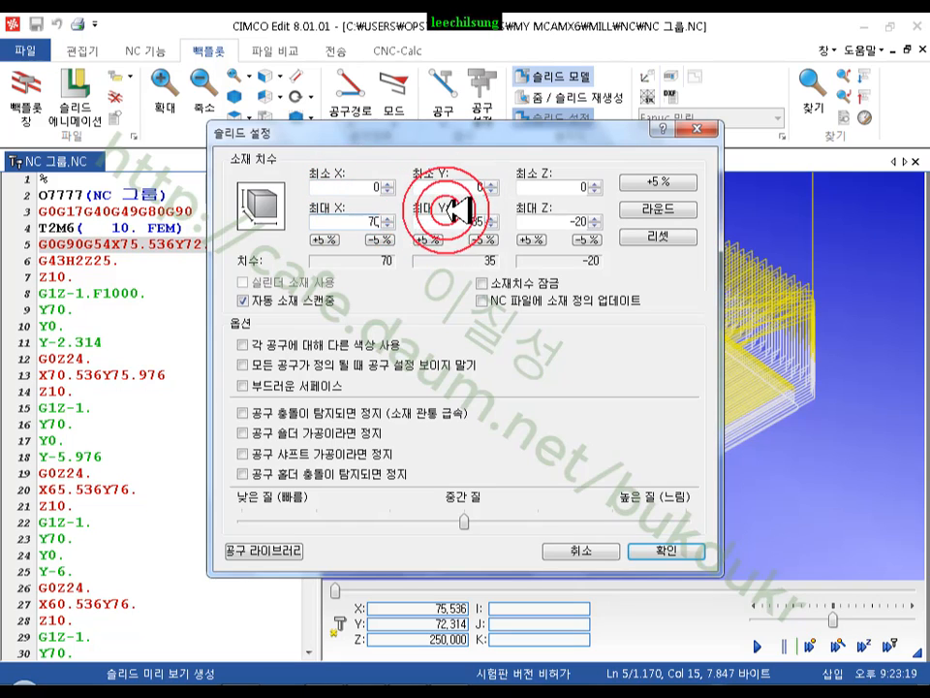
left_click(443, 221)
type("70")
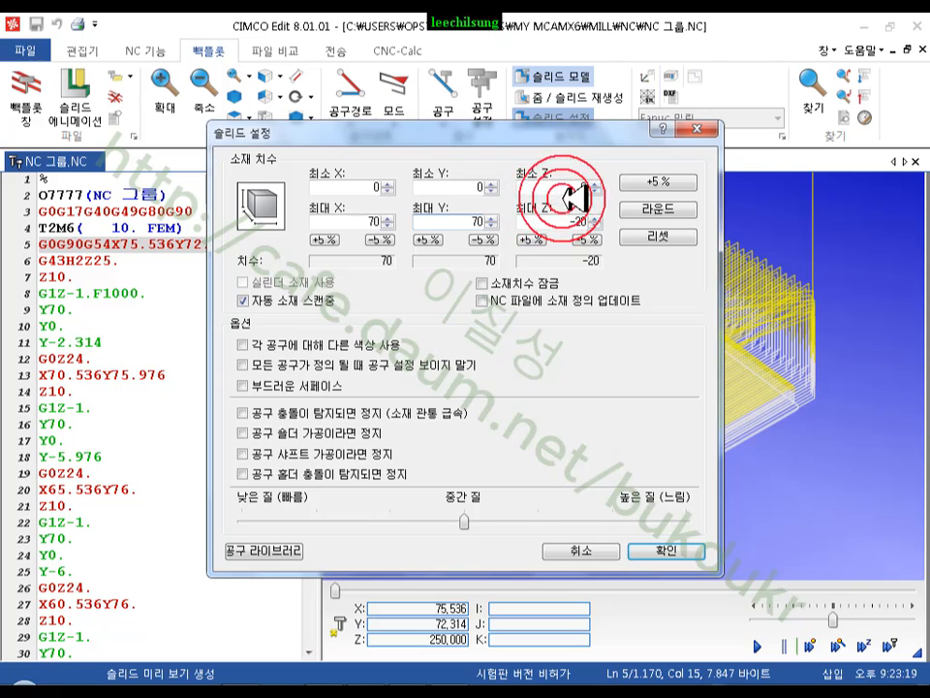
left_click(371, 187)
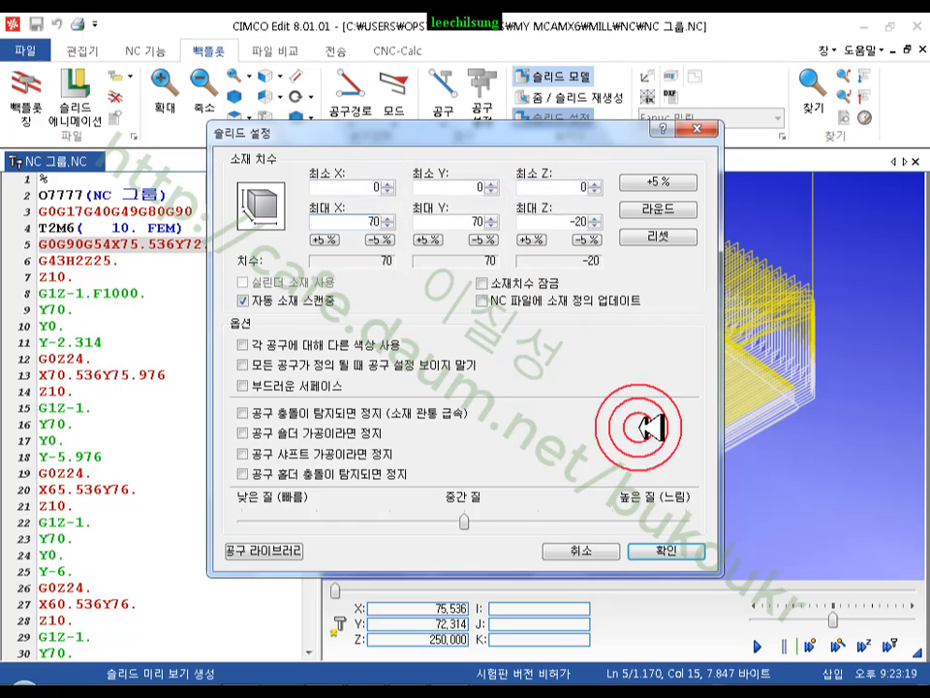
left_click(669, 550)
Step: Hide the toolpath lines in the backplot and play the machining simulation from the first line of the program
scroll(669, 485, "up", 6)
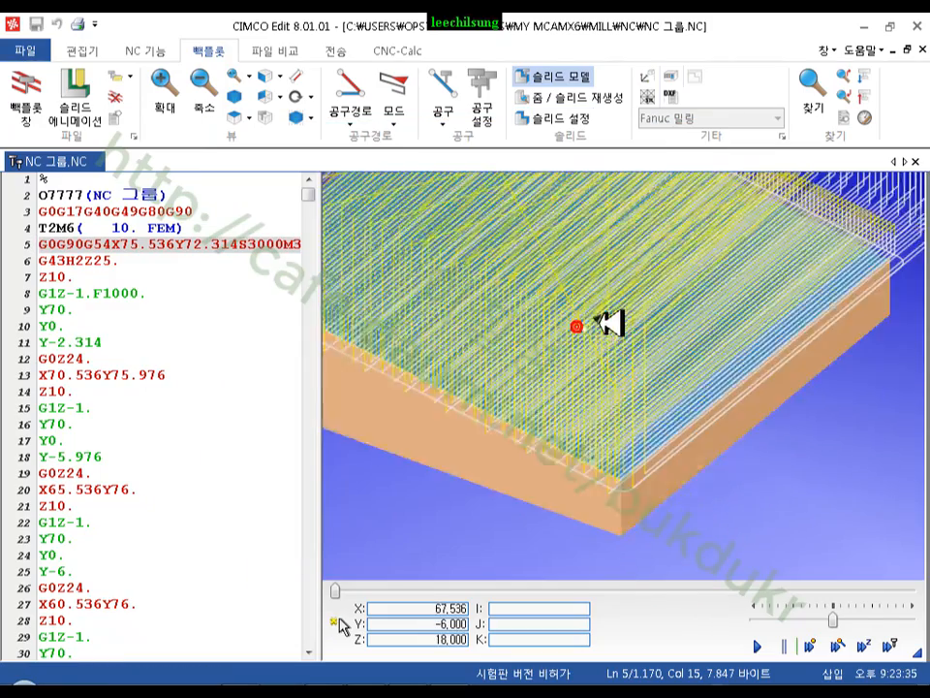
scroll(634, 328, "down", 5)
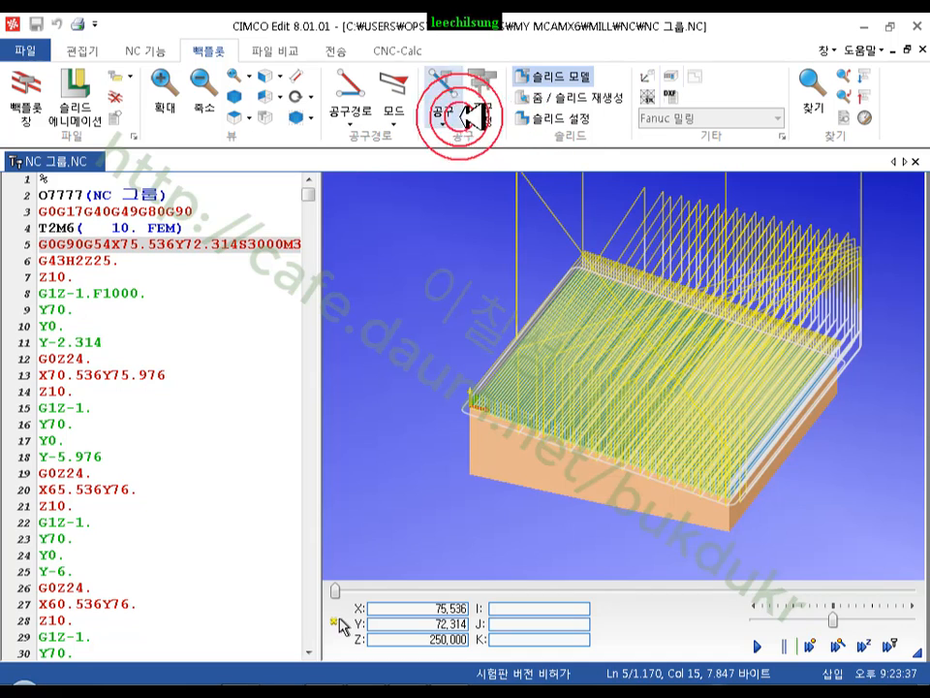
left_click(348, 89)
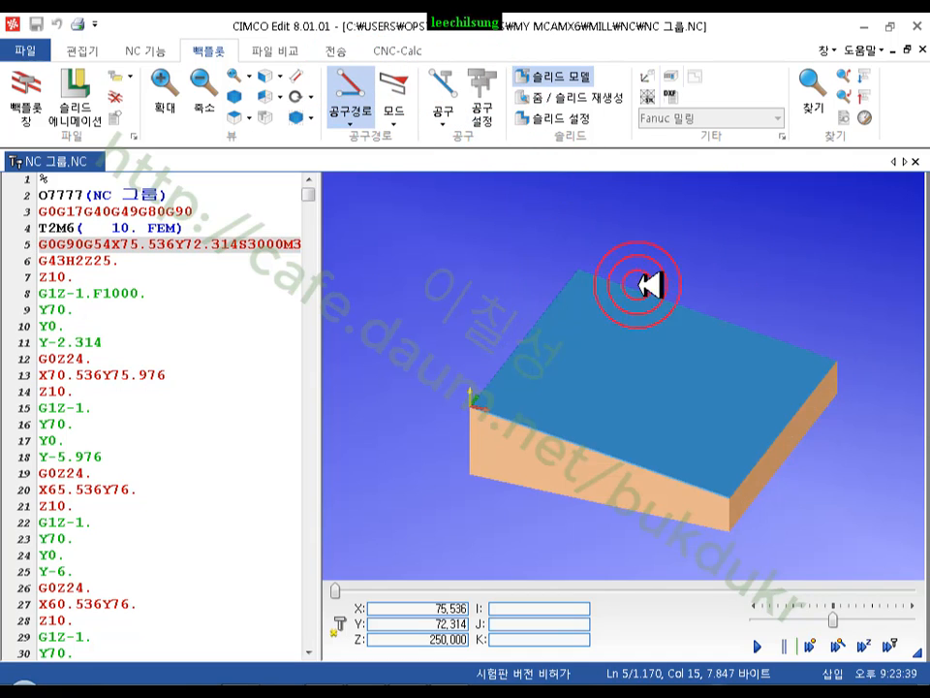
left_click_drag(690, 417, 618, 346)
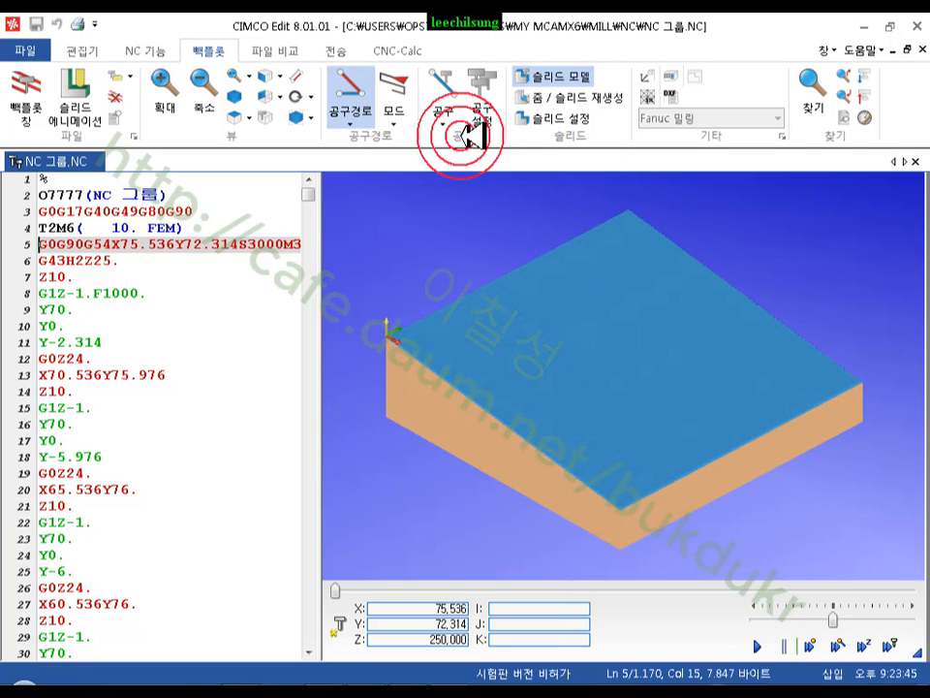
left_click(53, 180)
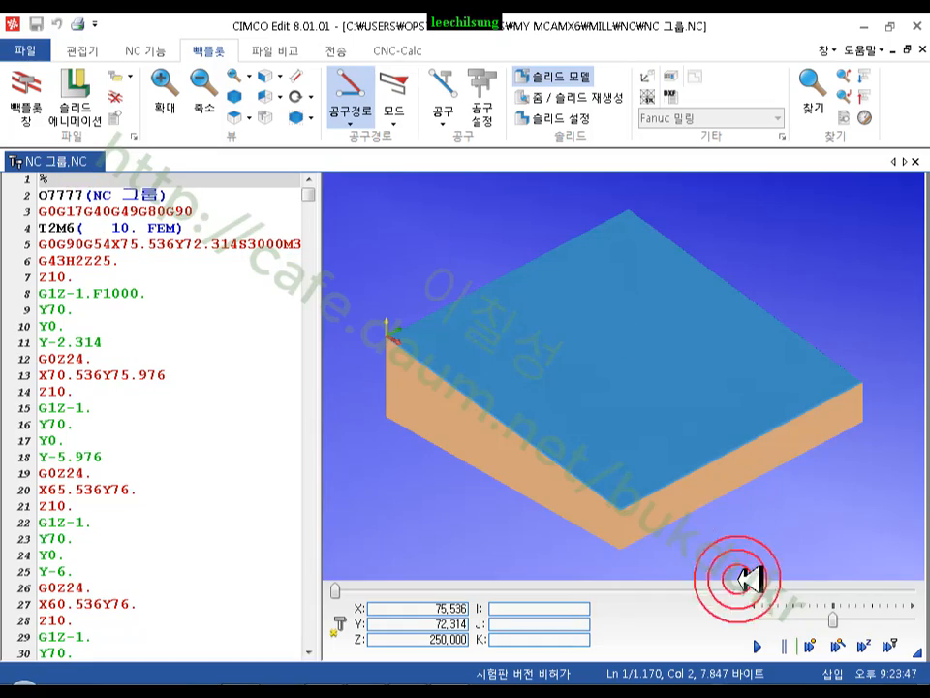
left_click(760, 644)
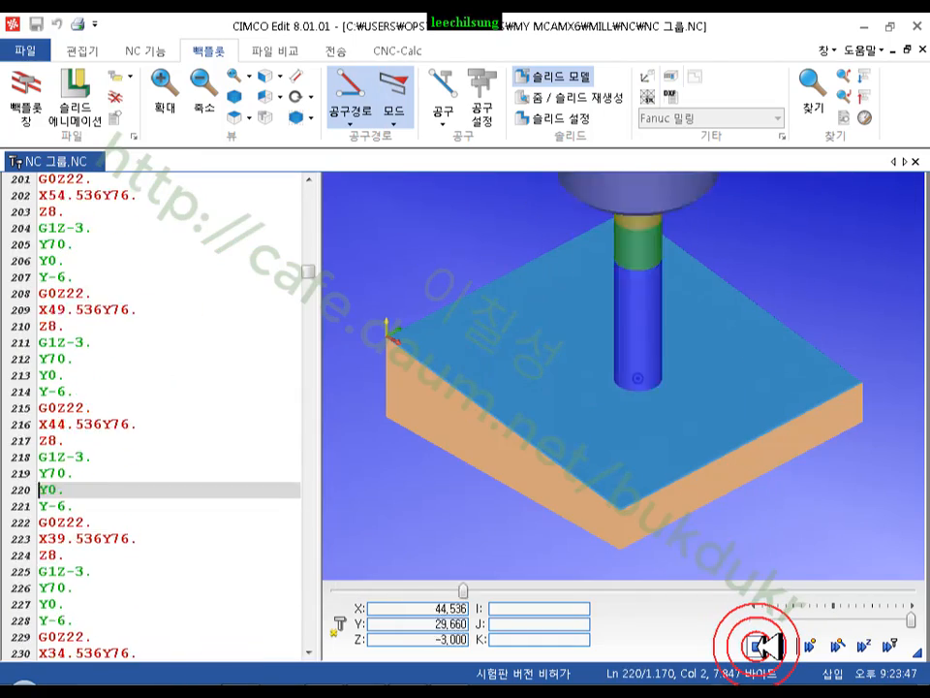
Step: Toggle the toolpath lines on and off to compare them with the machined solid, leaving them shown
left_click(361, 87)
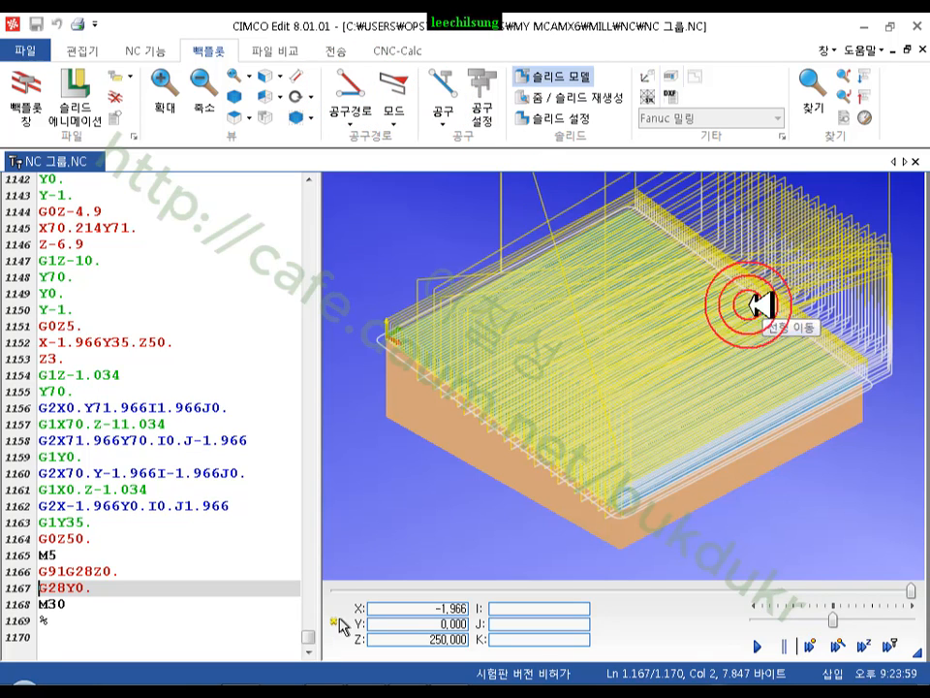
scroll(606, 345, "up", 2)
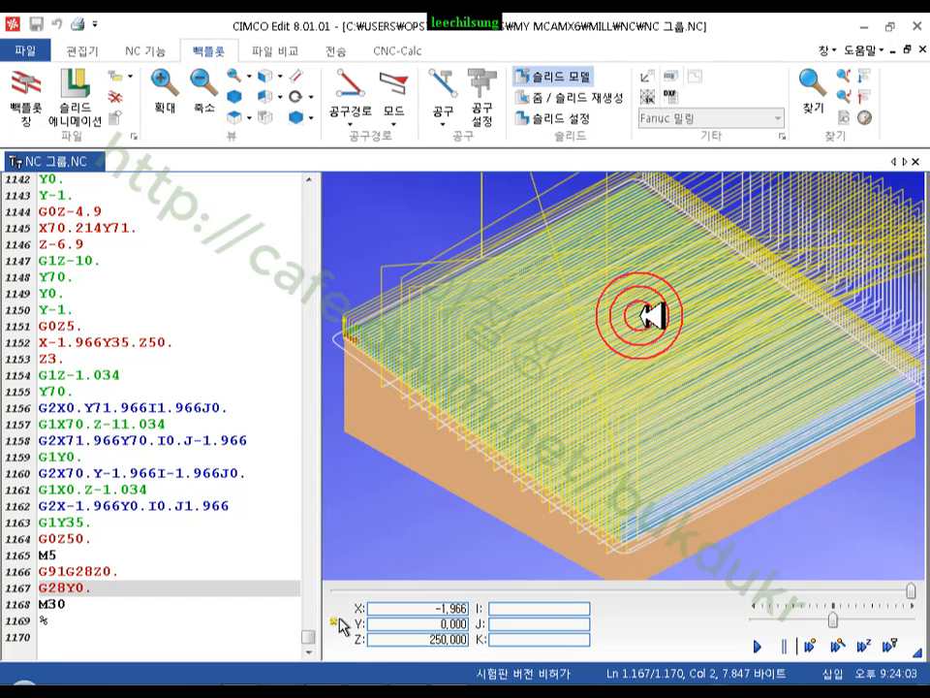
left_click(356, 86)
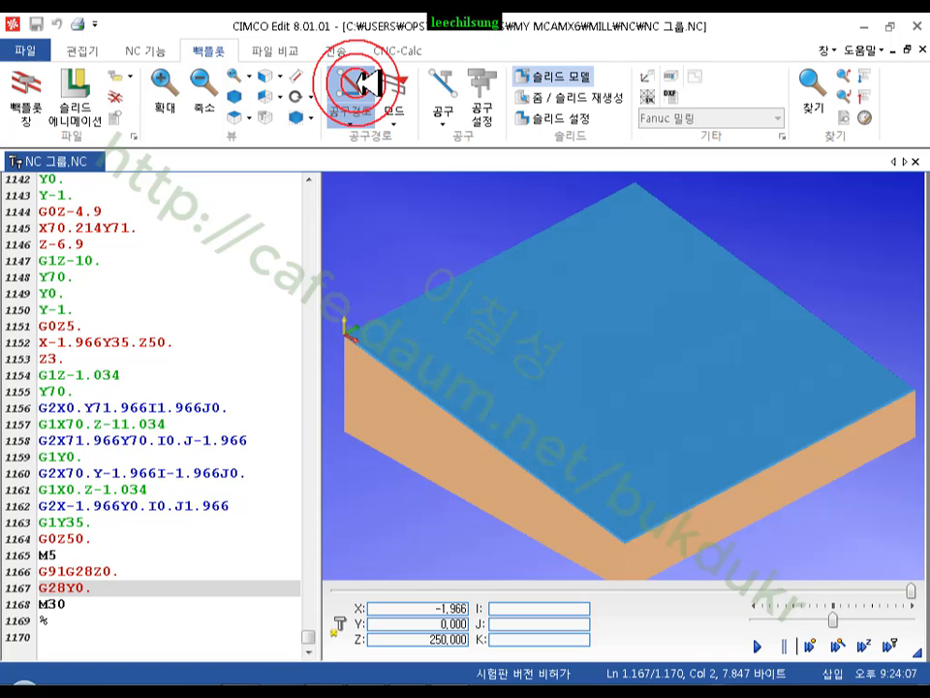
left_click(365, 85)
left_click(364, 85)
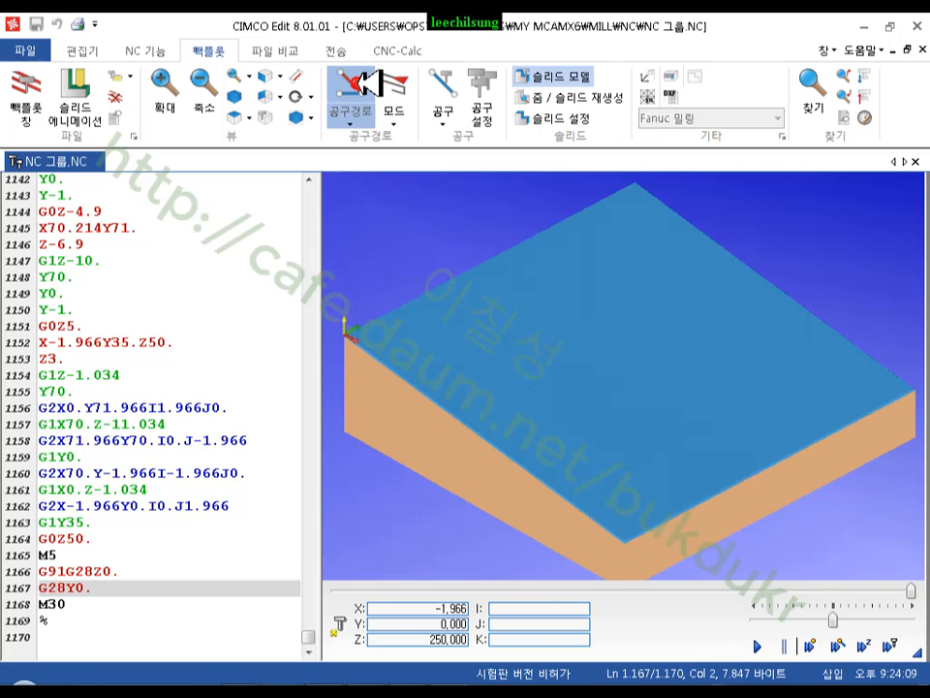
left_click(364, 85)
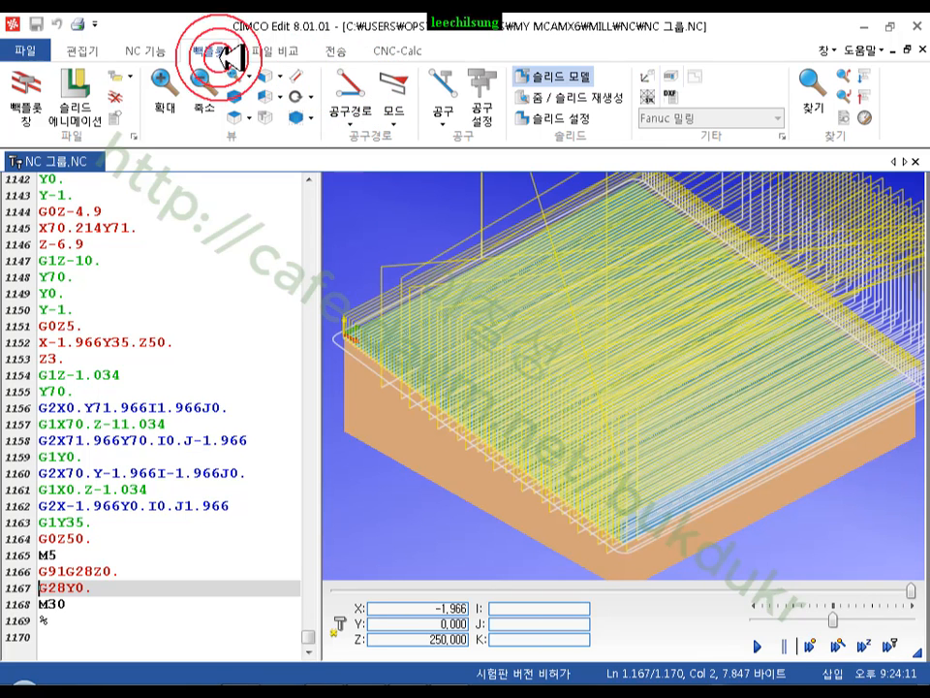
Step: Review the toolpath statistics for the whole program and for tools T2 and T4, including the machining times, and close them
left_click(155, 52)
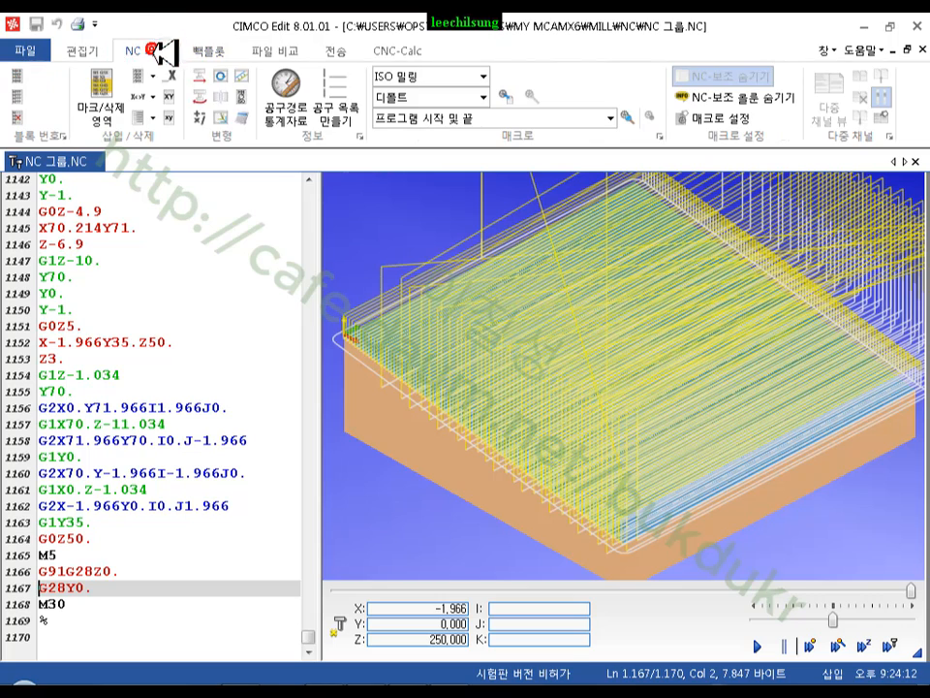
left_click(291, 106)
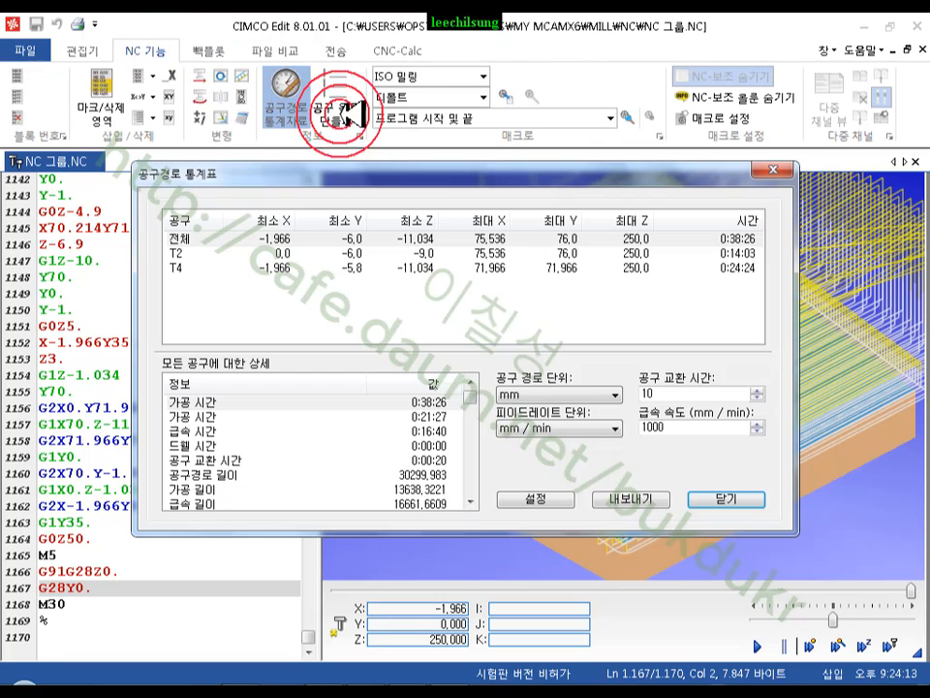
left_click(208, 400)
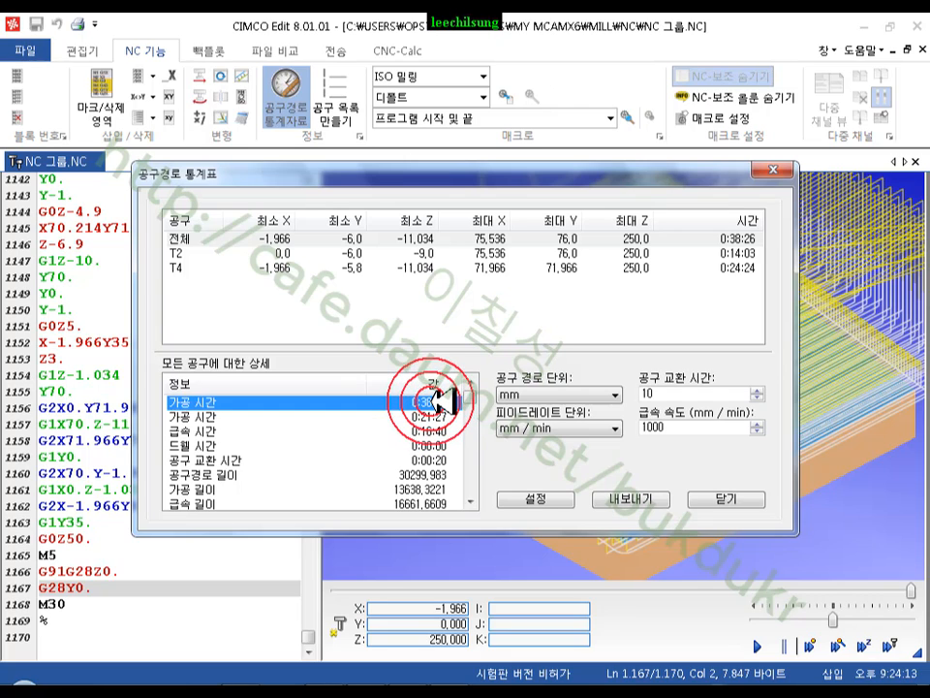
left_click(179, 253)
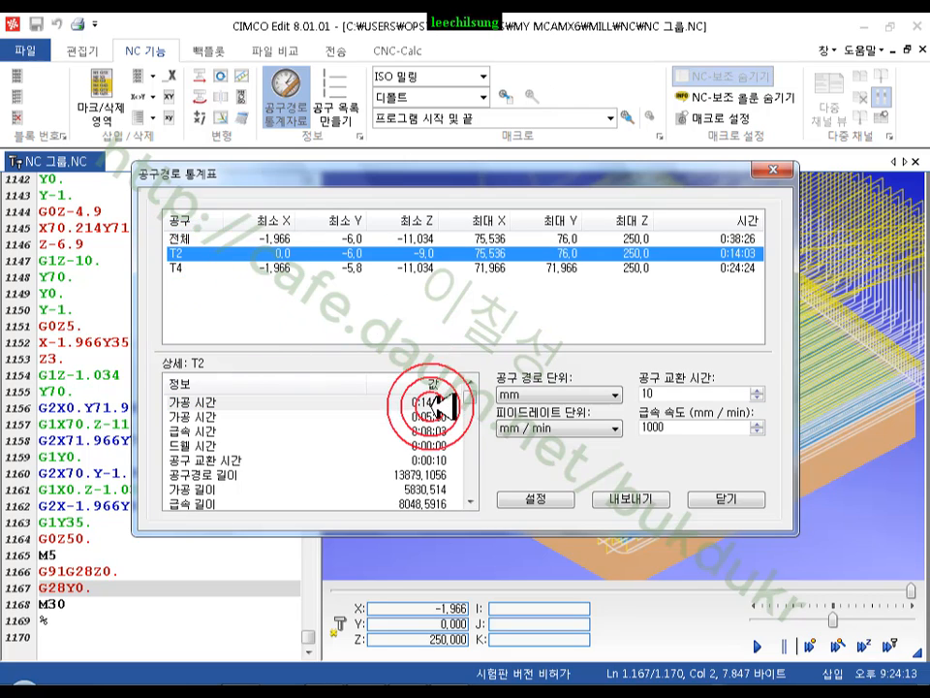
left_click(250, 267)
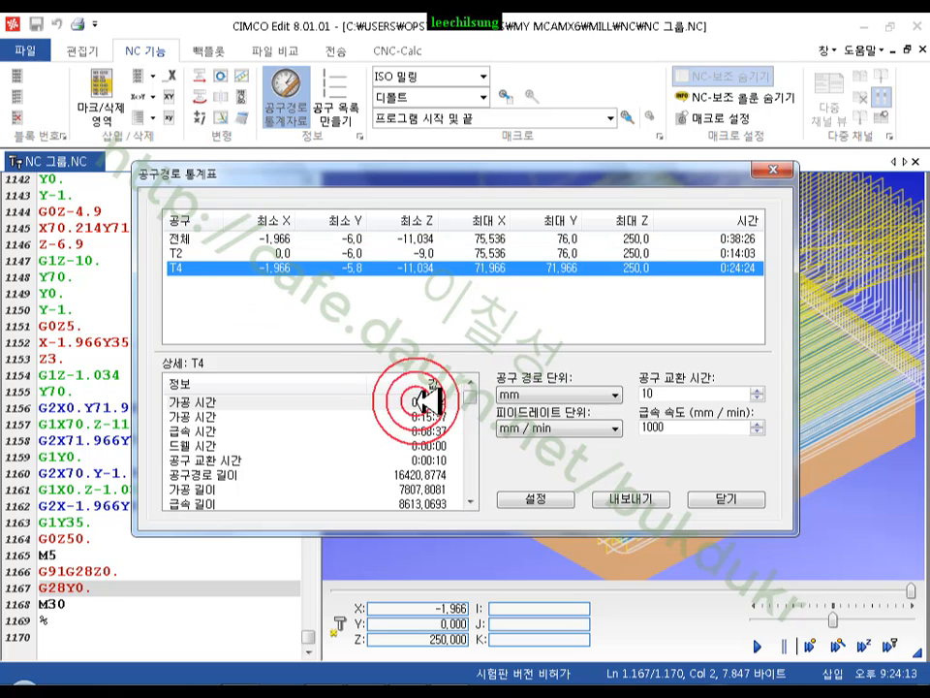
left_click(726, 499)
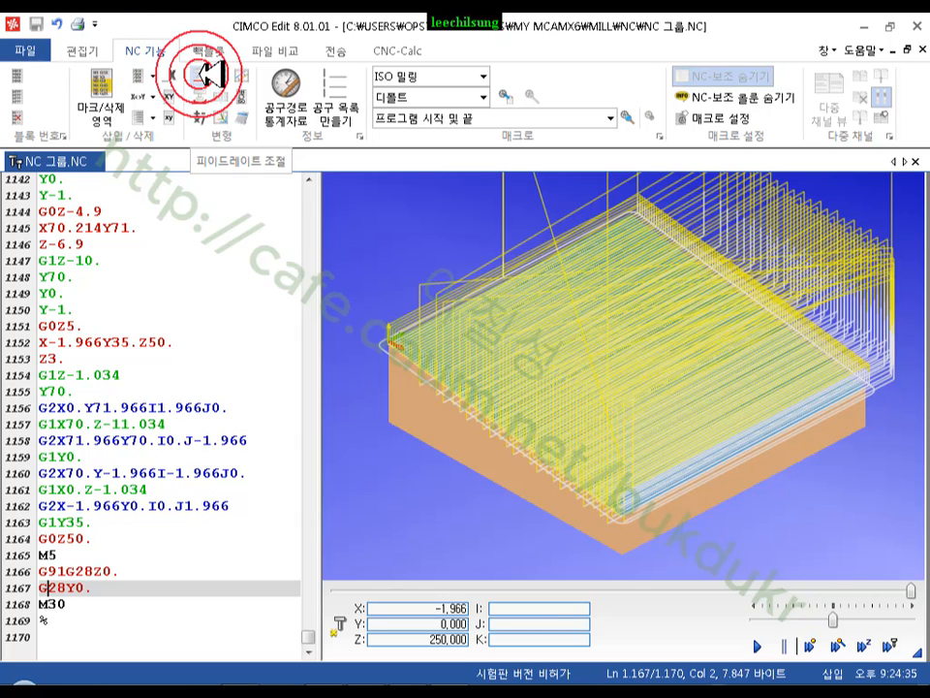
Step: Raise the program's feedrate to F2000 with the feedrate adjustment, using the highest percentage and a maximum value of 2000, and check line 8
scroll(239, 325, "up", 20)
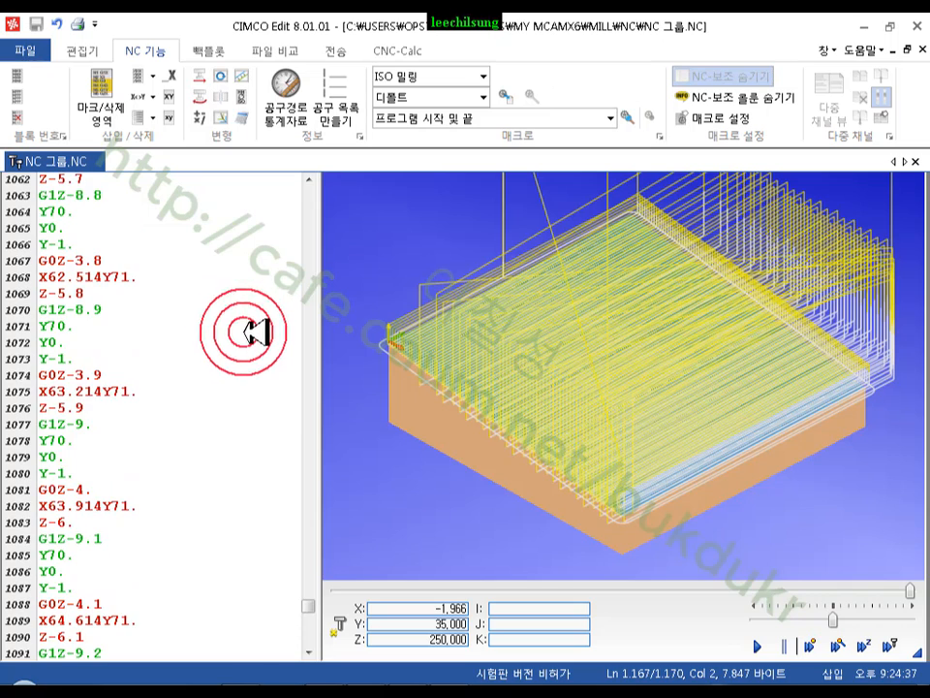
left_click_drag(325, 588, 254, 261)
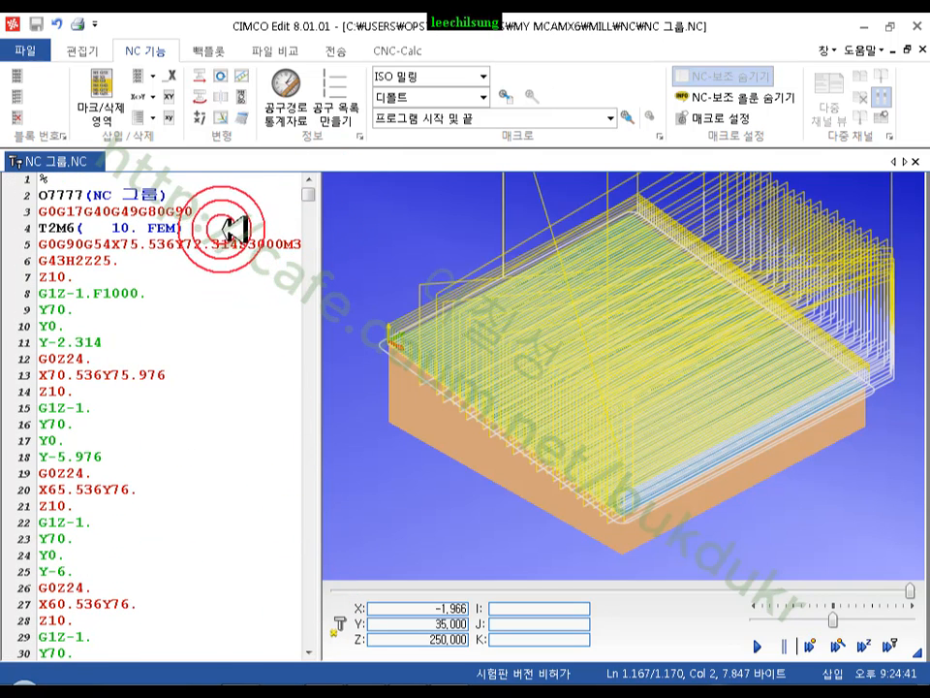
left_click(141, 293)
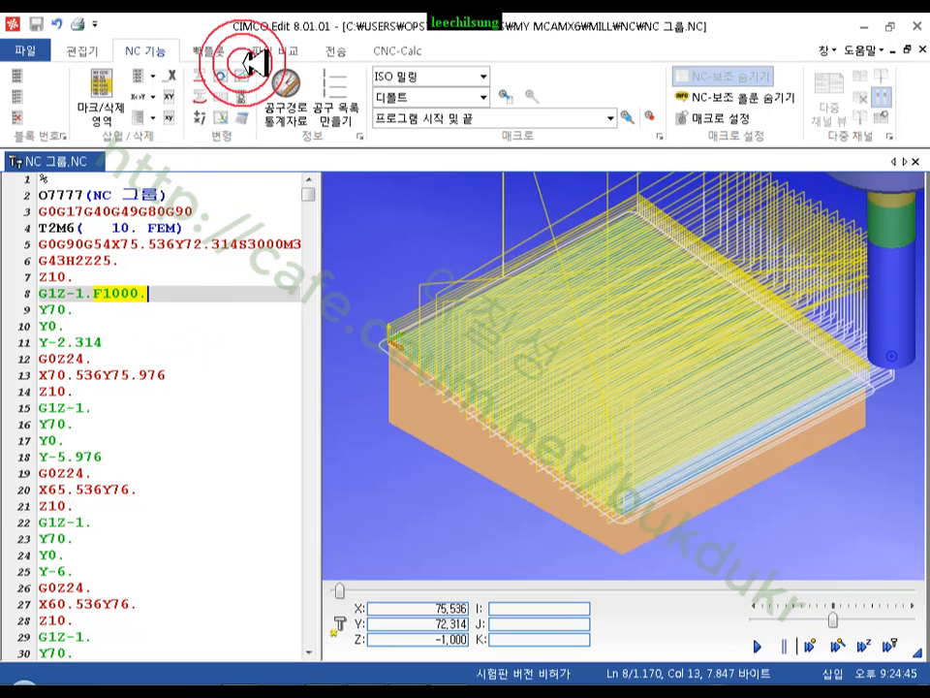
left_click(200, 75)
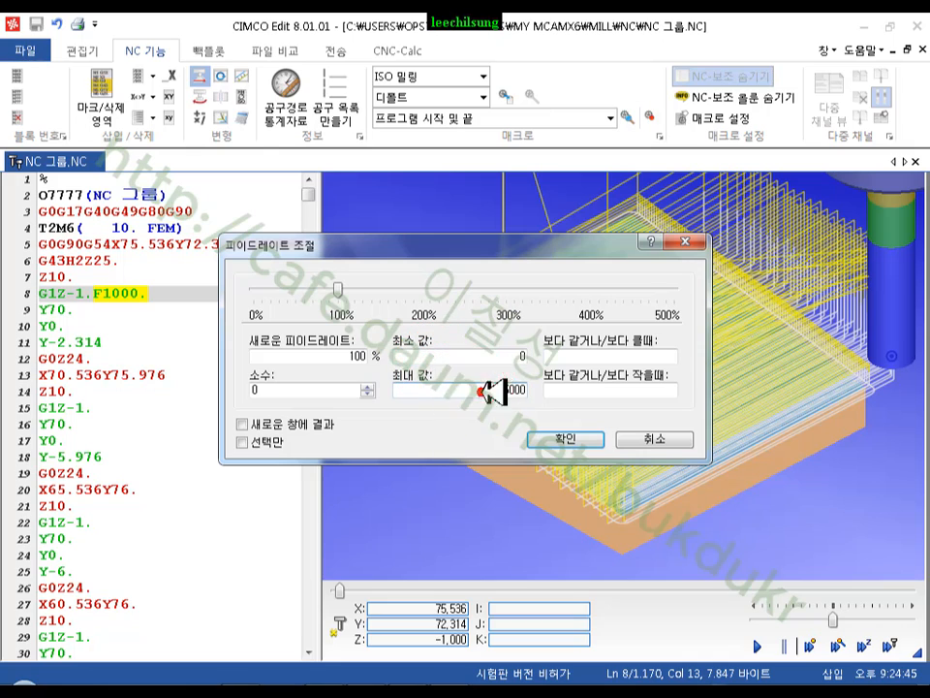
left_click(577, 389)
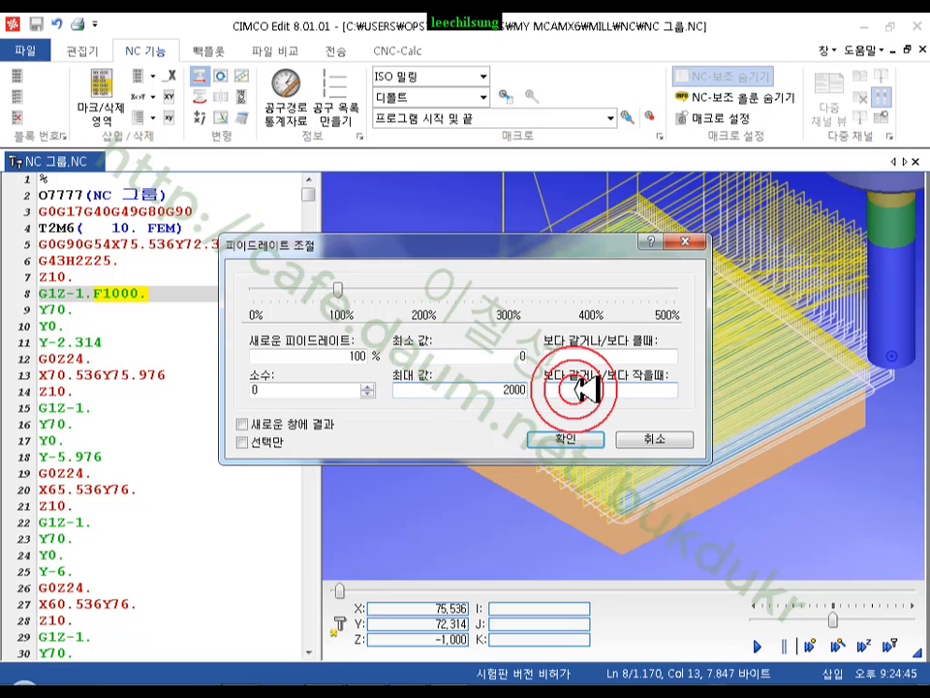
left_click(341, 286)
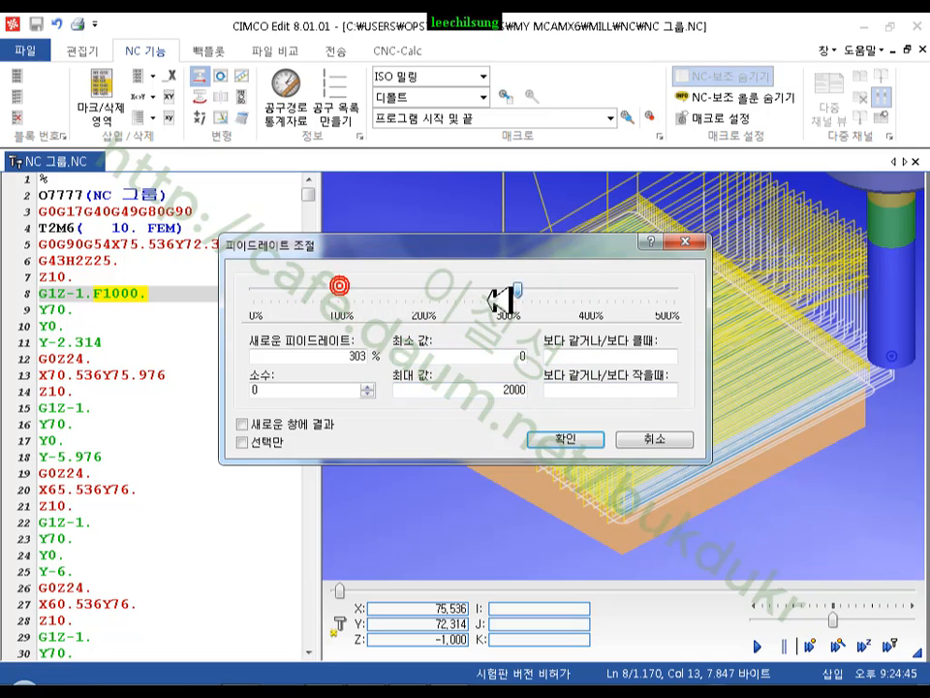
left_click_drag(504, 298, 701, 294)
left_click(587, 439)
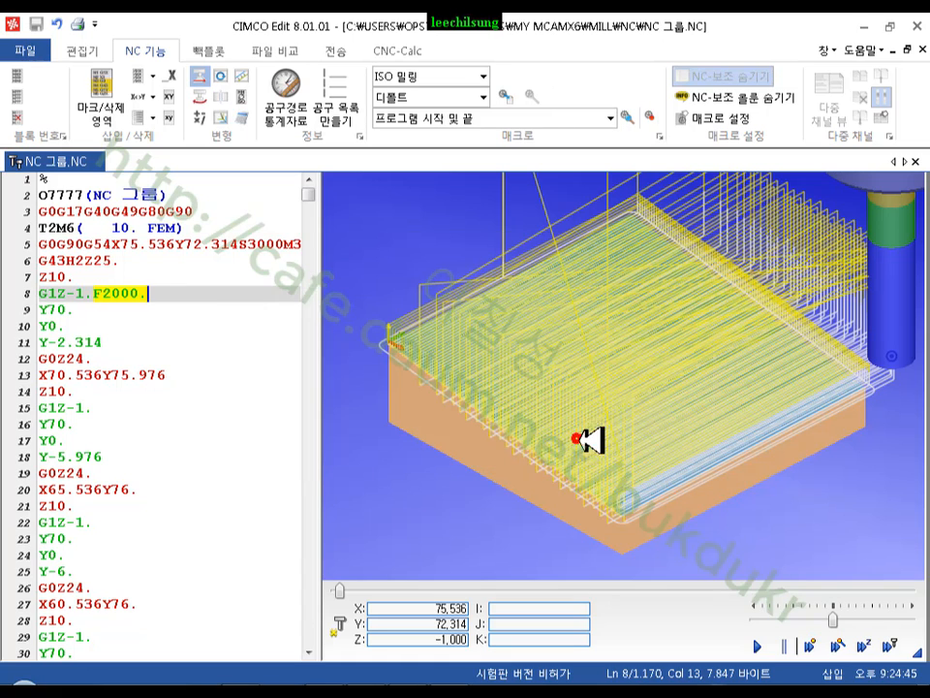
left_click(199, 293)
left_click(164, 343)
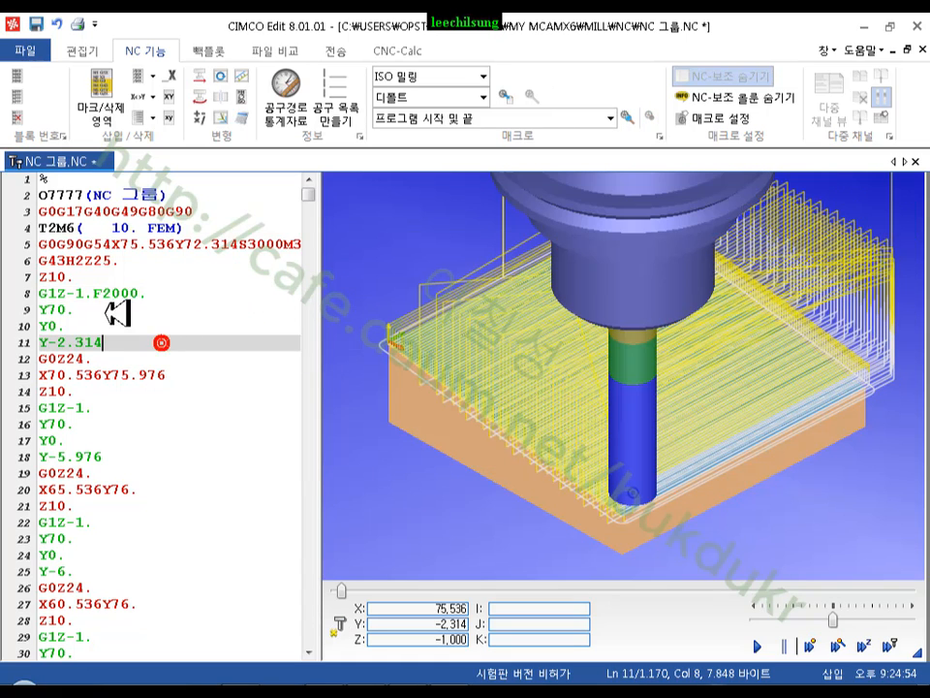
left_click(163, 292)
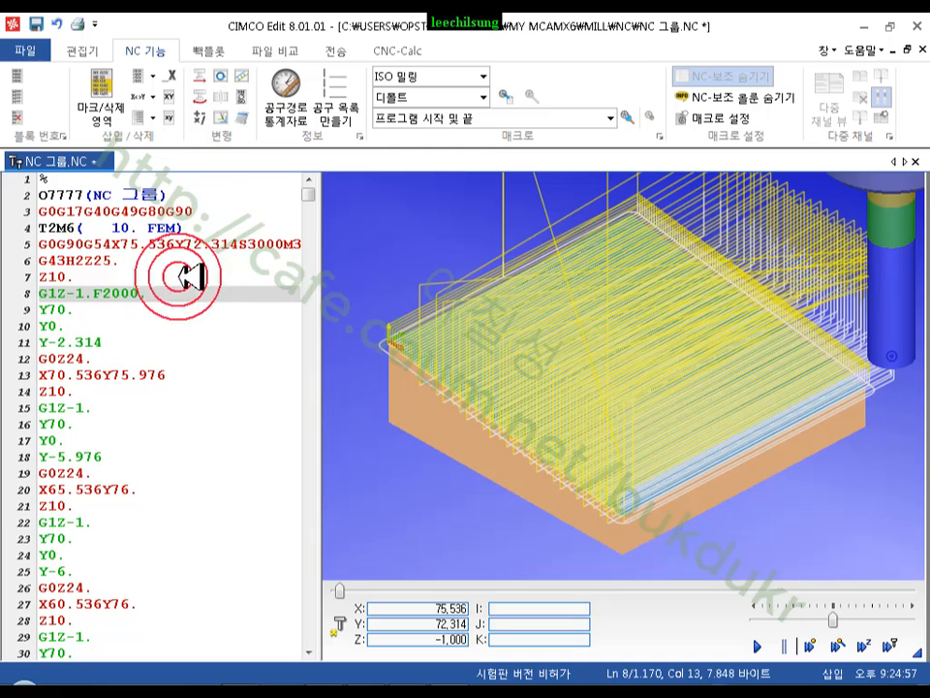
left_click(163, 294)
Step: Raise the spindle speed to S5000 with the spindle speed adjustment at the highest percentage, and check line 5
left_click(249, 244)
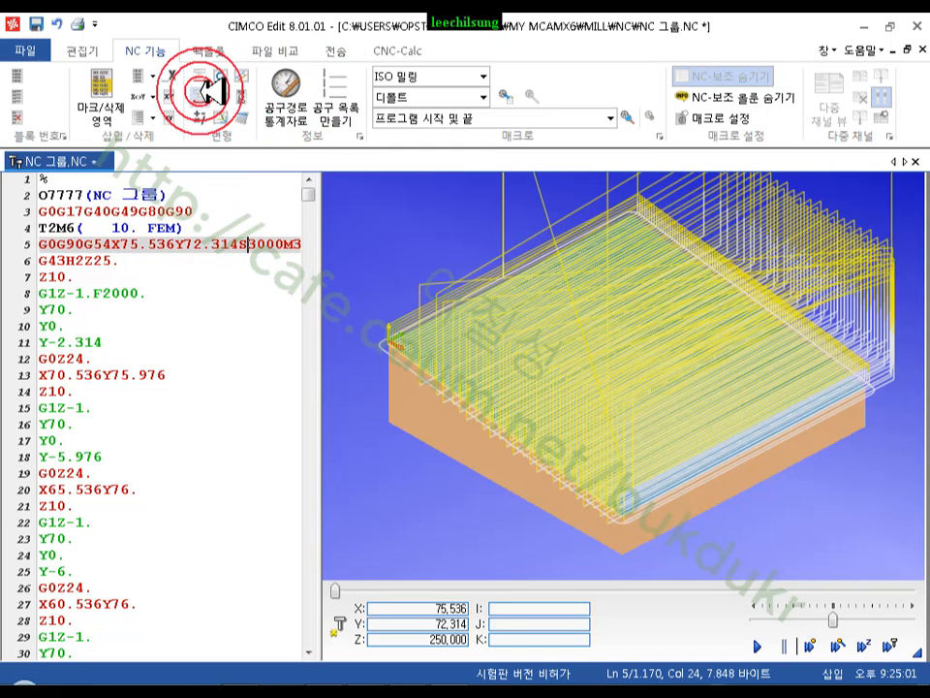
left_click(200, 93)
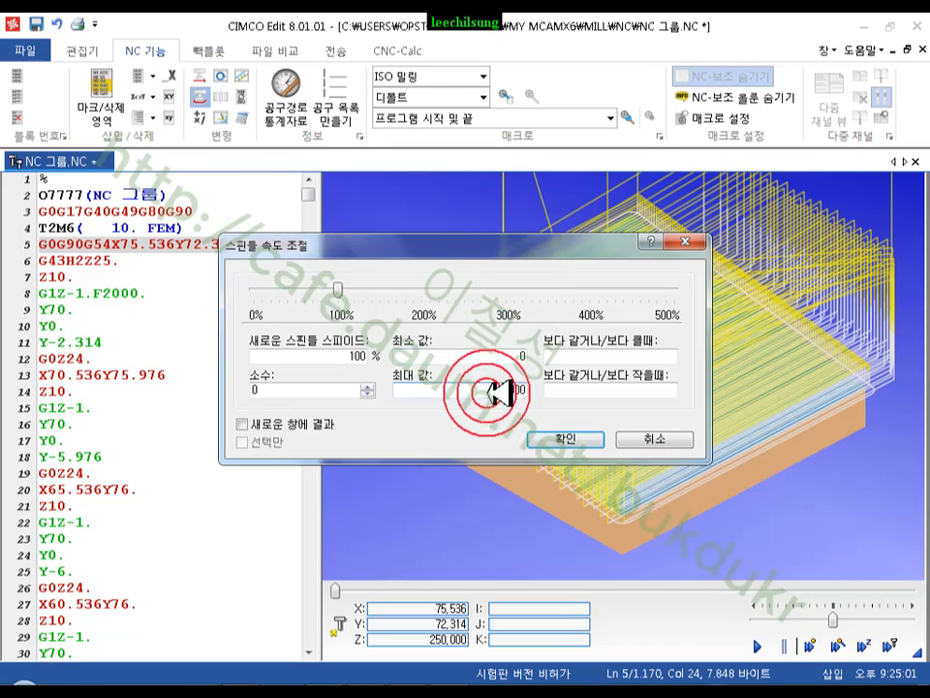
left_click_drag(337, 289, 722, 297)
left_click(589, 441)
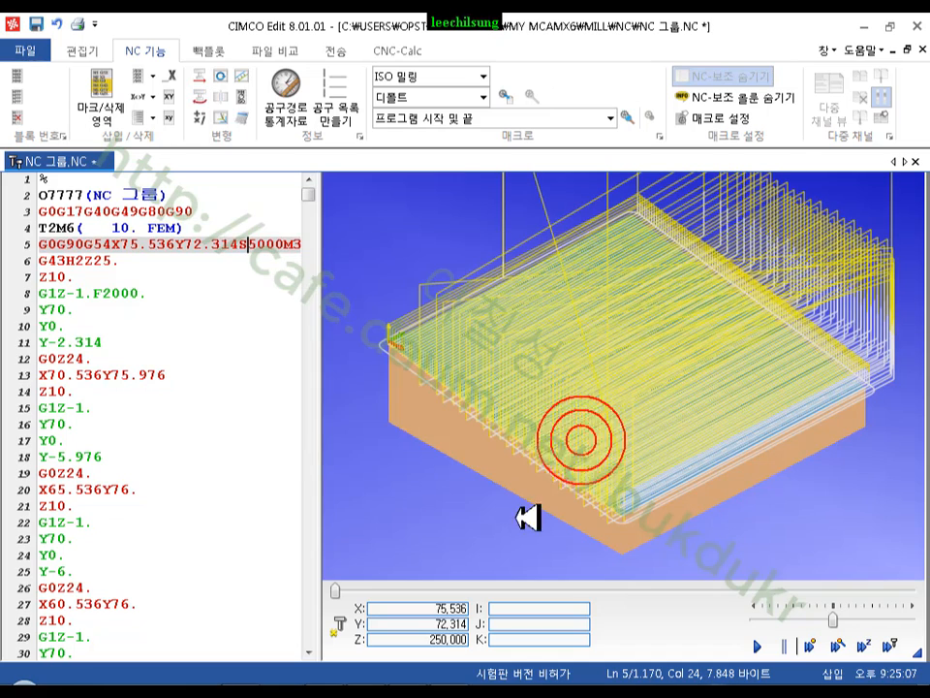
left_click(249, 329)
left_click(254, 245)
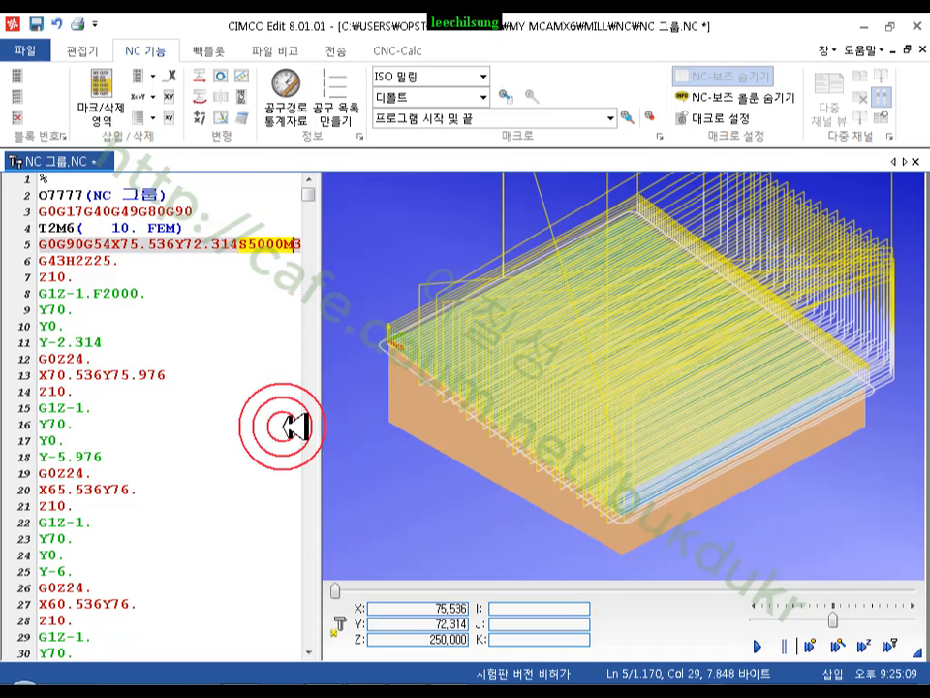
left_click(212, 310)
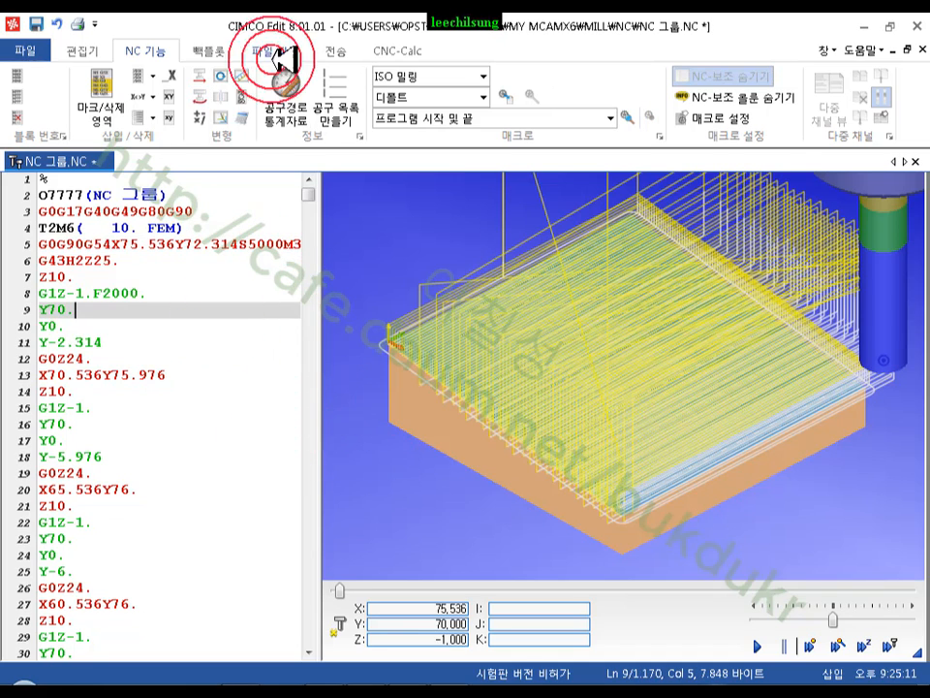
Step: Transmit the NC program to Machine 1 and close the transfer status window
left_click(341, 50)
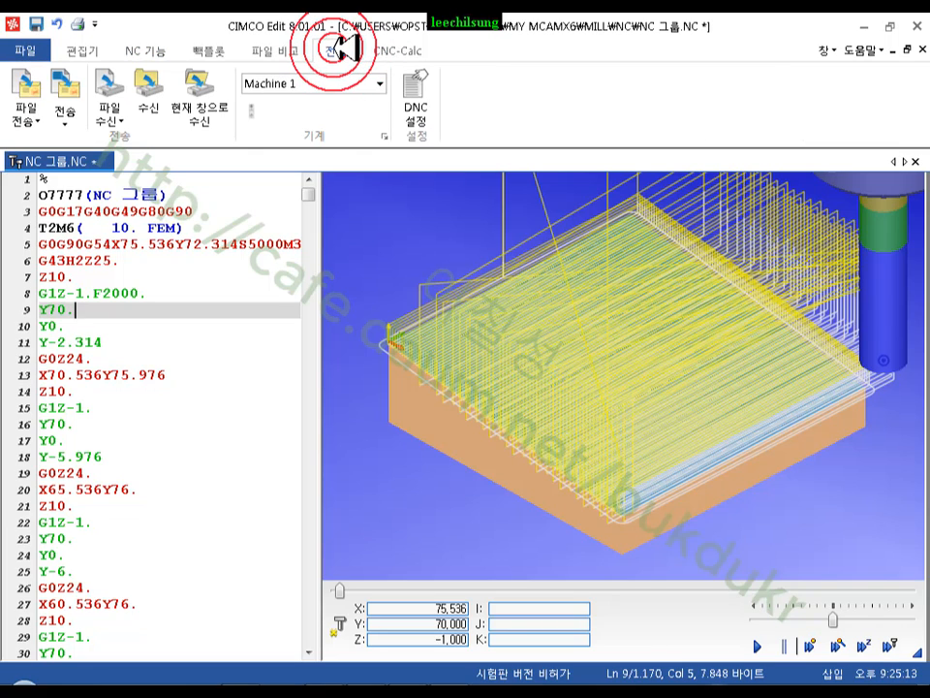
left_click(66, 86)
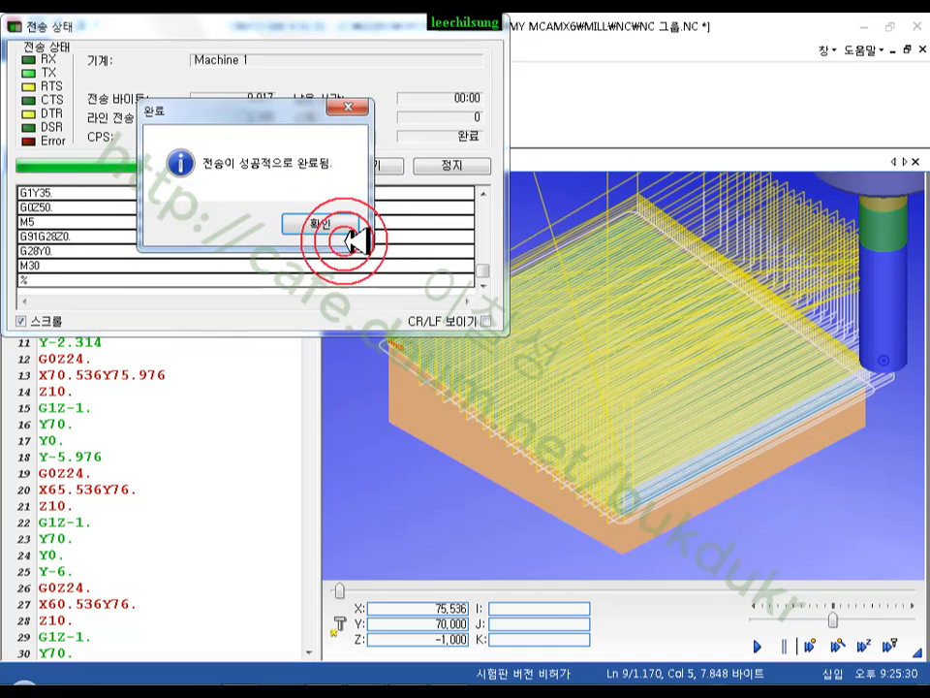
left_click(328, 221)
left_click(459, 341)
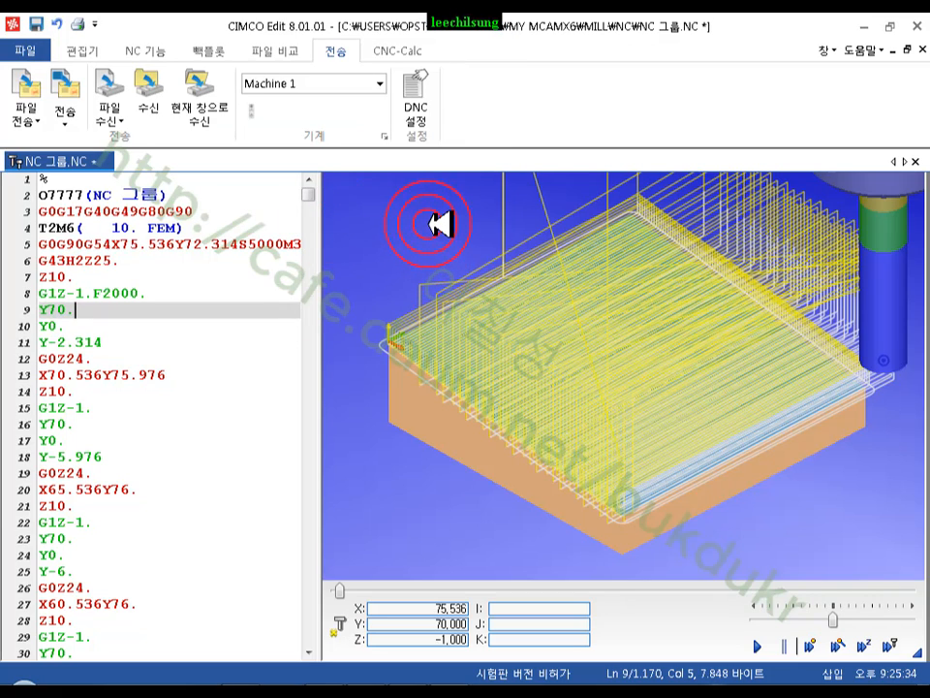
left_click_drag(471, 219, 684, 378)
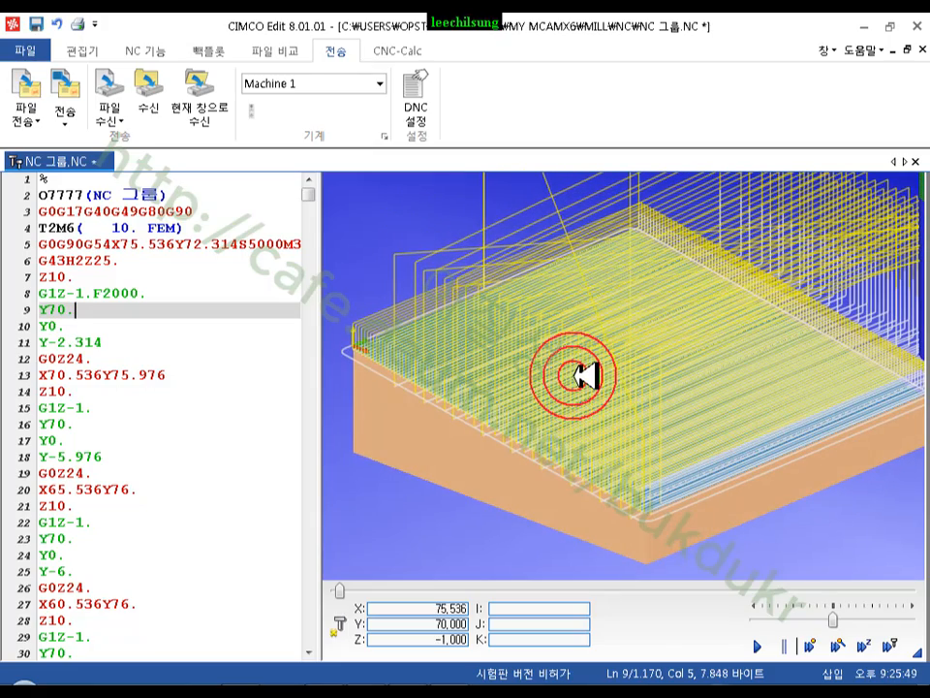